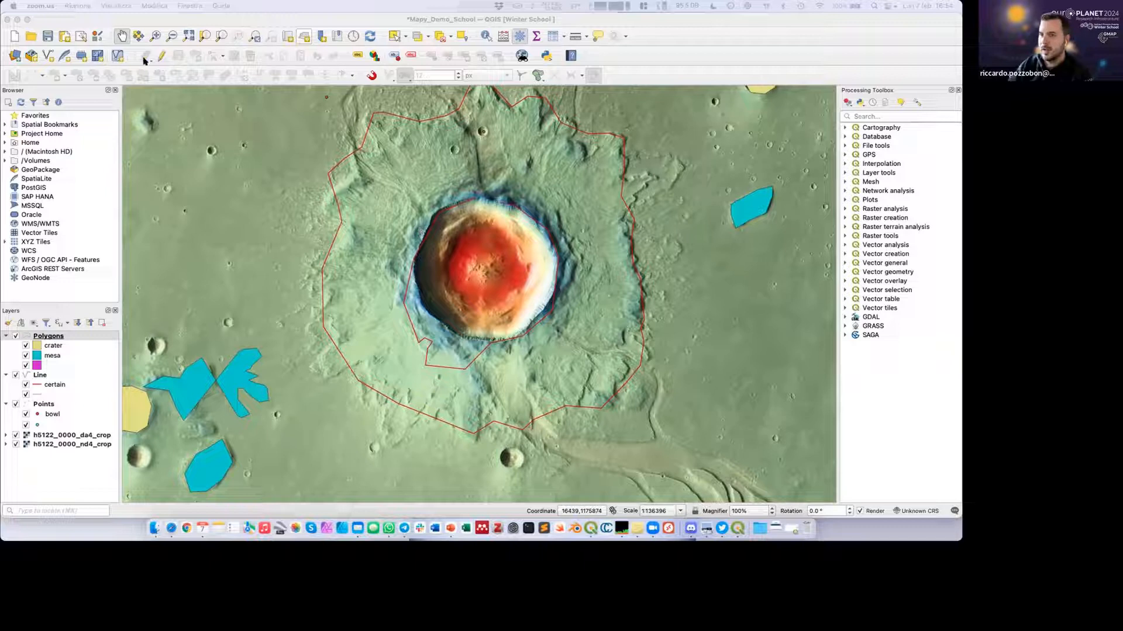
Enable editing on the Polygons layer and move the top vertex of the butterfly-shaped mesa's western polygon upward.
{"action": "left_click", "coordinate": [174, 21]}
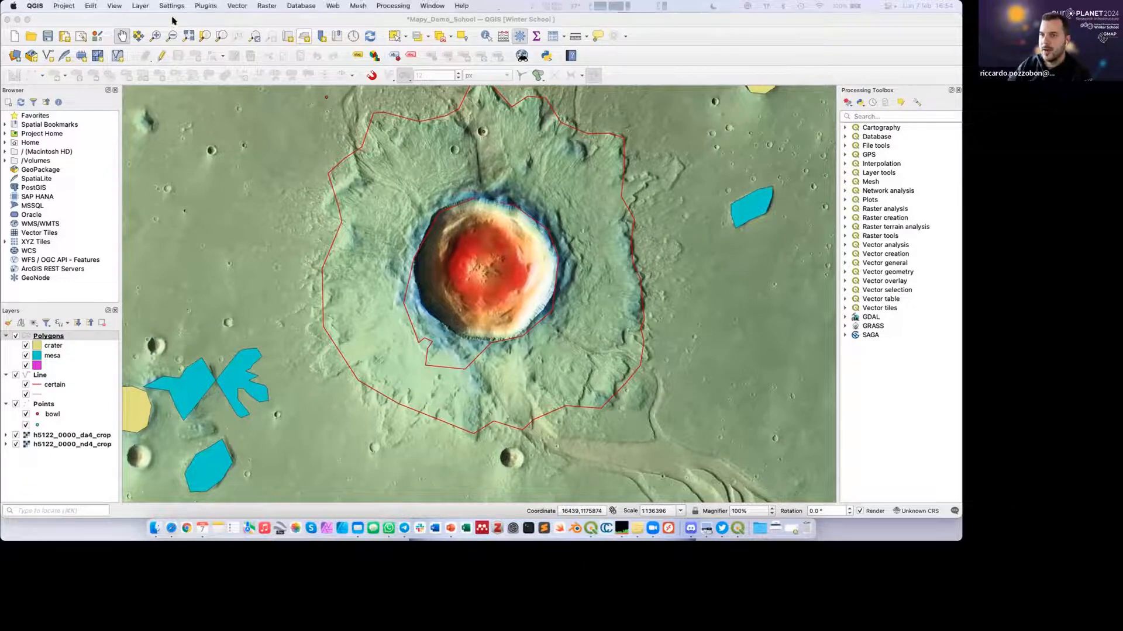
{"action": "left_click", "coordinate": [161, 55]}
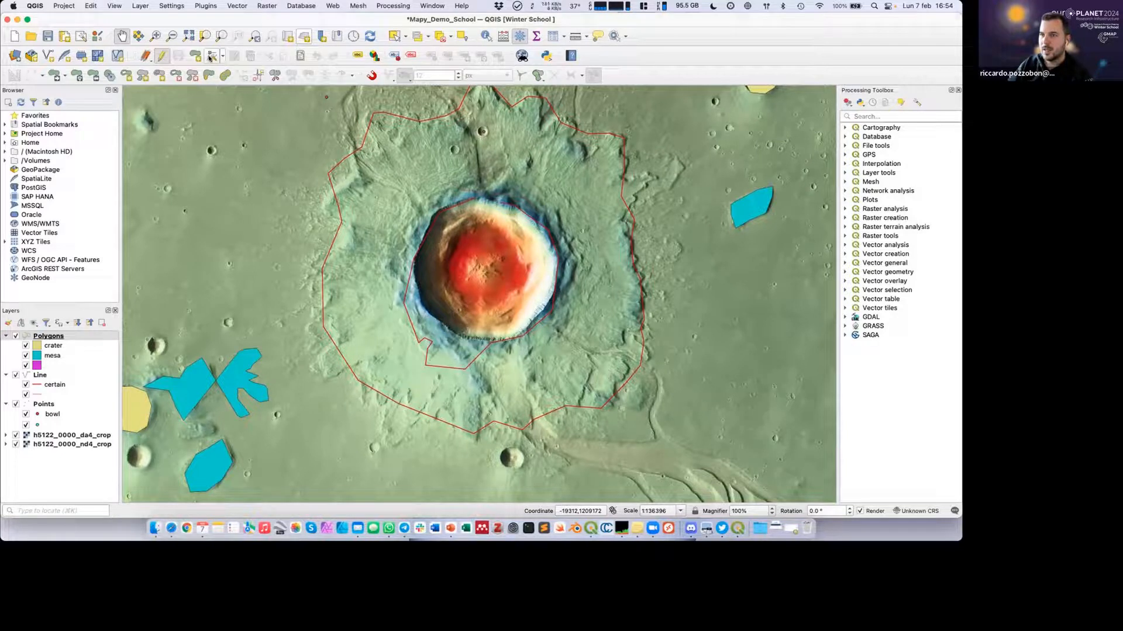
{"action": "left_click", "coordinate": [210, 57]}
{"action": "left_click", "coordinate": [212, 357]}
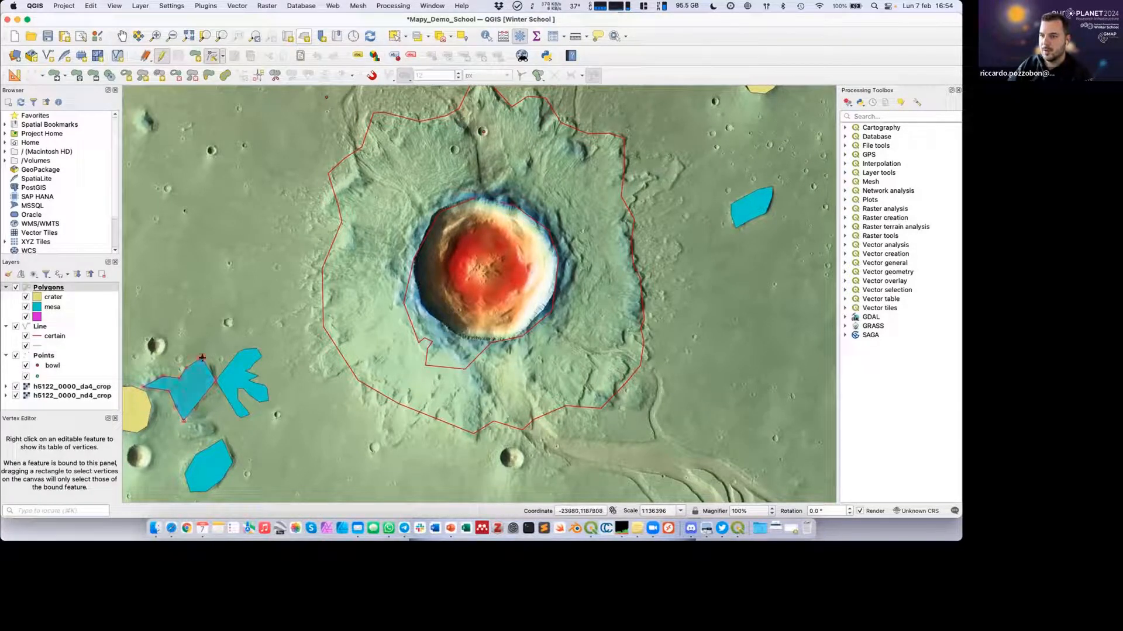
{"action": "left_click", "coordinate": [214, 296]}
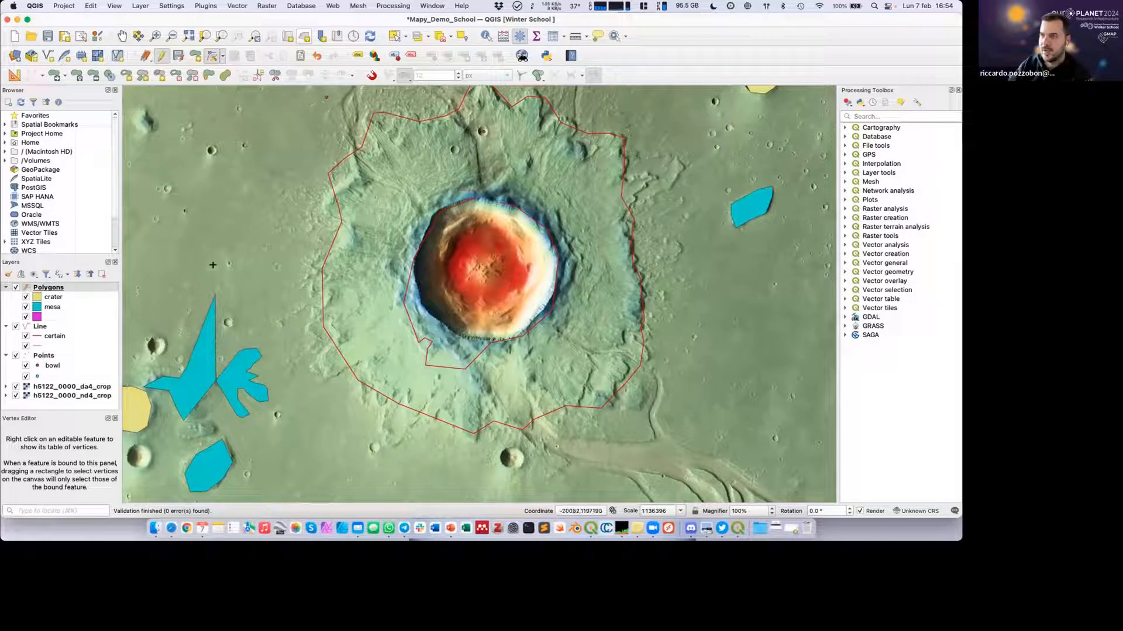
Reshape the upper part of the same mesa polygon with Reshape Features, extending its outline toward the small crater to the northwest.
{"action": "left_click", "coordinate": [209, 75]}
{"action": "left_click", "coordinate": [191, 369]}
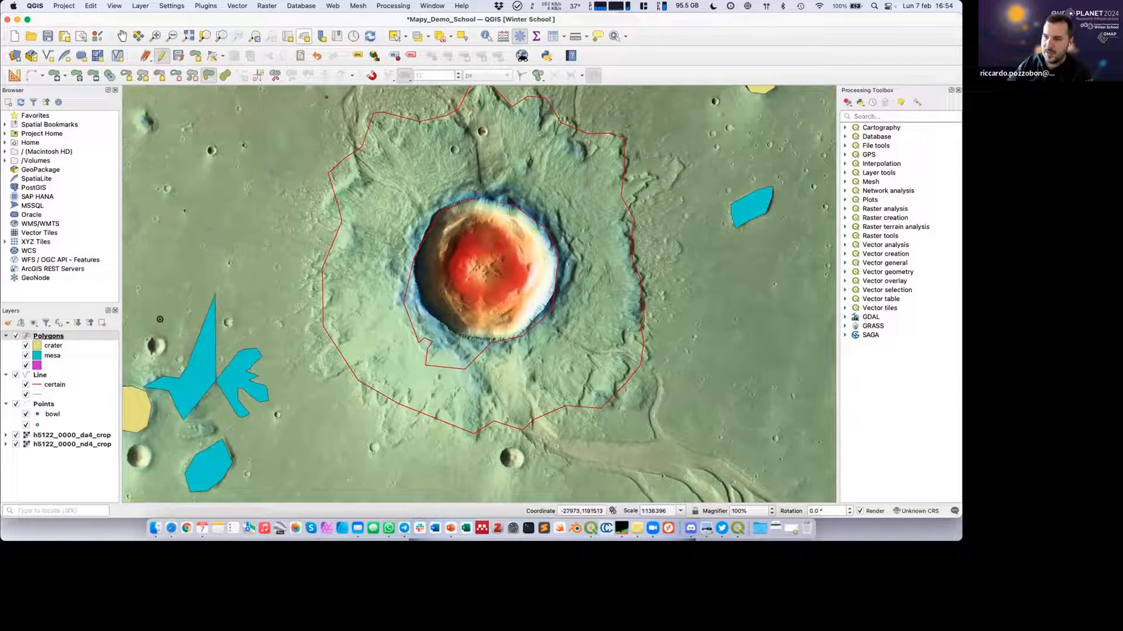
{"action": "left_click", "coordinate": [164, 321]}
{"action": "left_click", "coordinate": [195, 325]}
{"action": "left_click", "coordinate": [215, 355]}
{"action": "left_click", "coordinate": [211, 374]}
{"action": "right_click", "coordinate": [211, 374]}
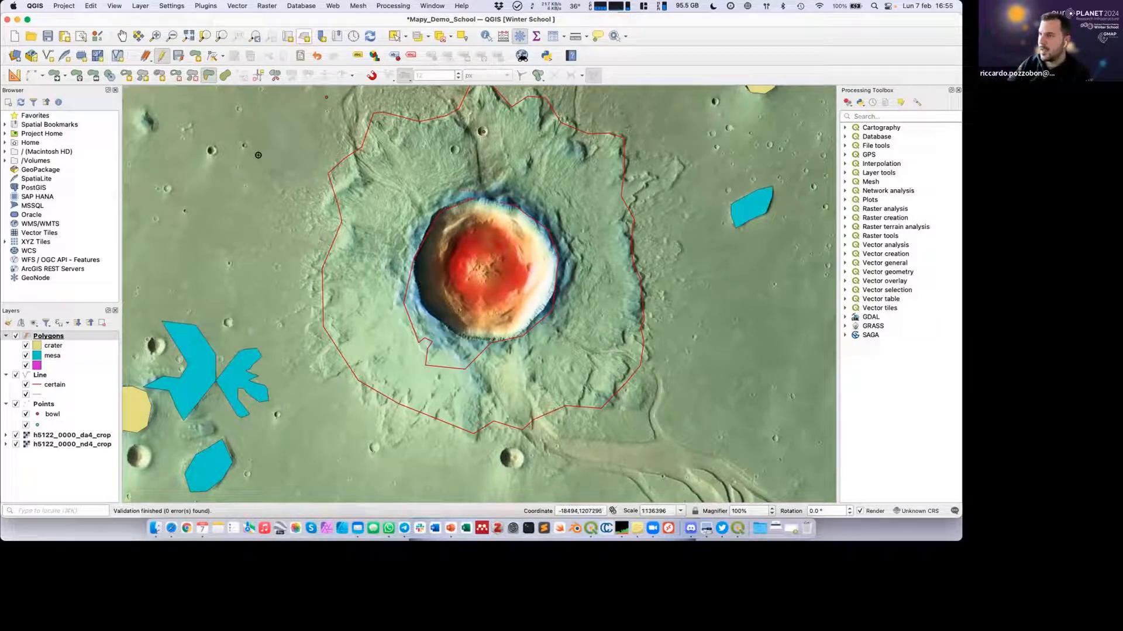
Stop editing the Polygons layer, keeping its changes, and save the project.
{"action": "left_click", "coordinate": [162, 56]}
{"action": "left_click", "coordinate": [545, 272]}
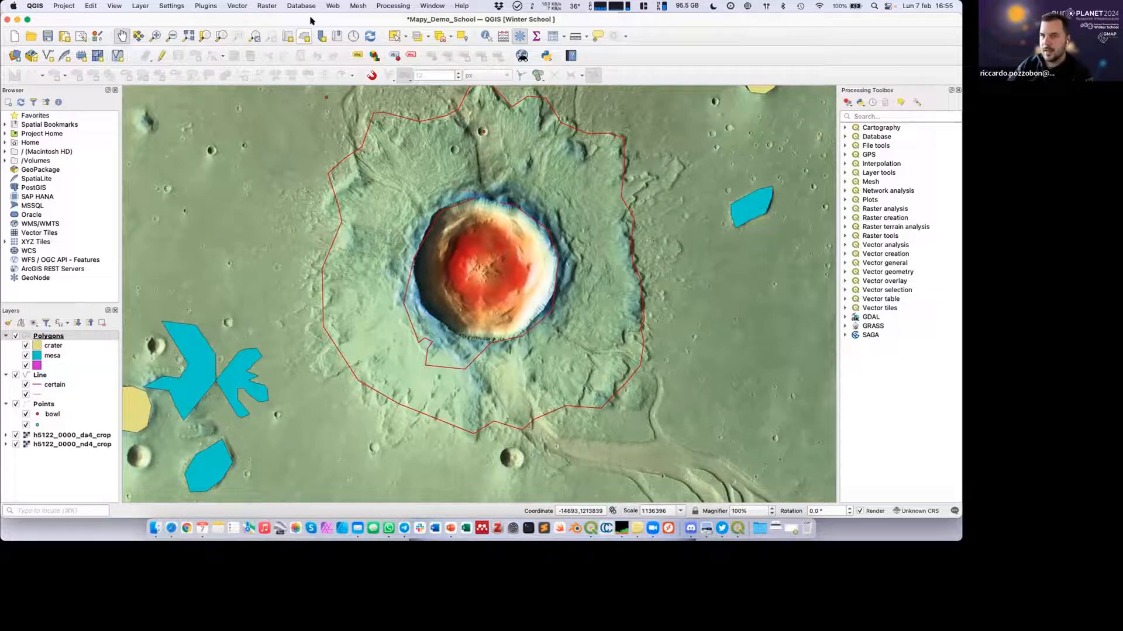
{"action": "left_click", "coordinate": [48, 37]}
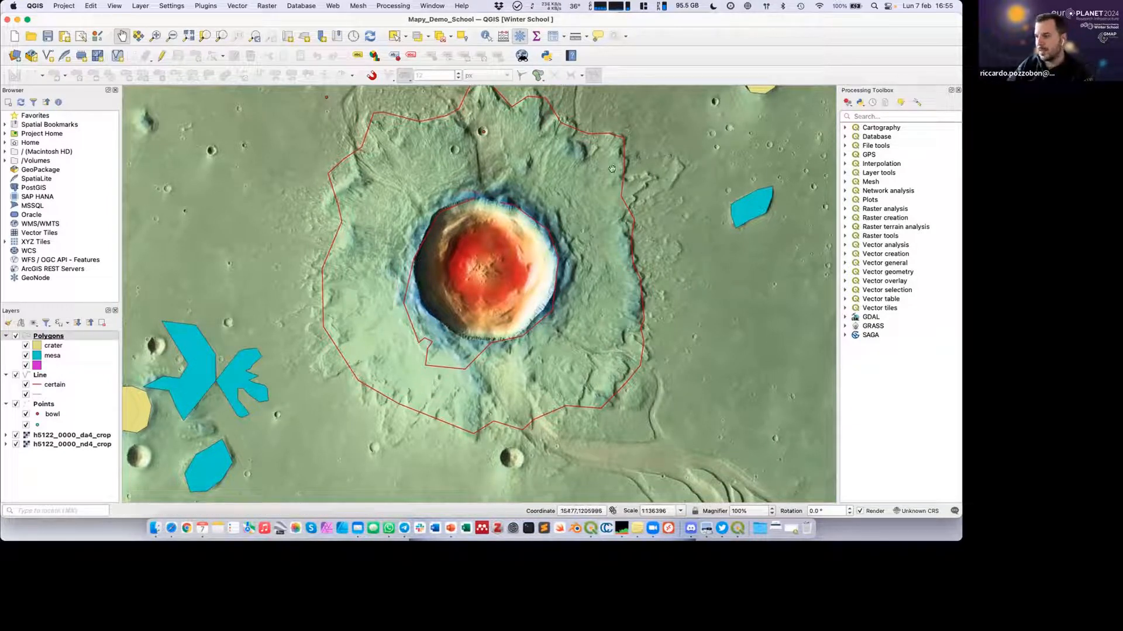
Open the plugin manager and search all plugins for "coordinate c".
{"action": "left_click_drag", "start_coordinate": [647, 134], "coordinate": [625, 151]}
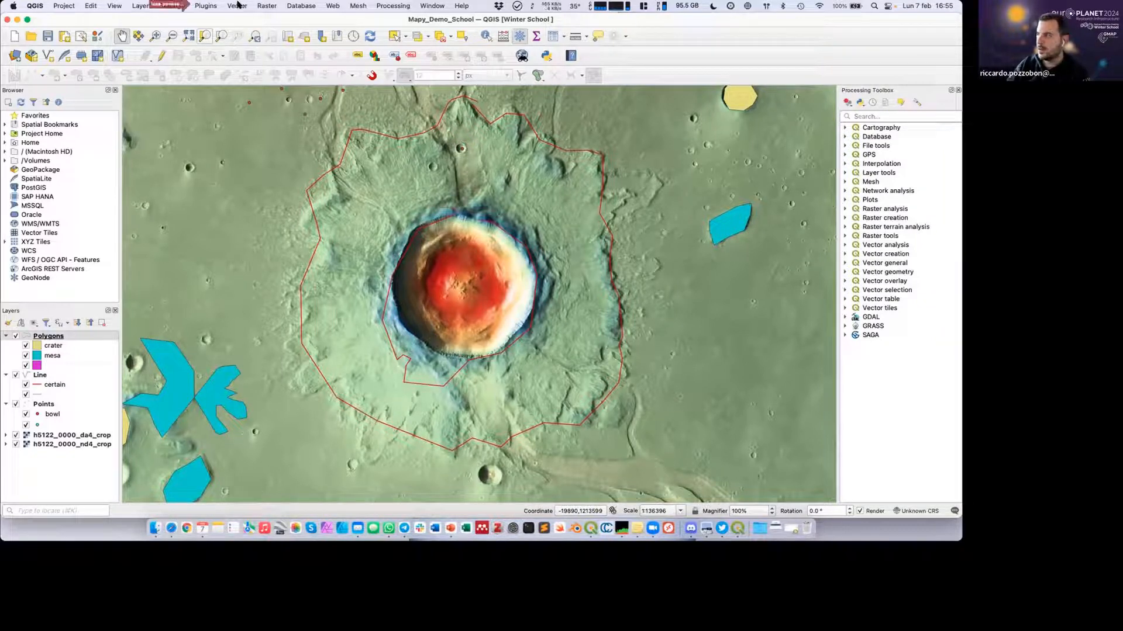
{"action": "left_click", "coordinate": [211, 6]}
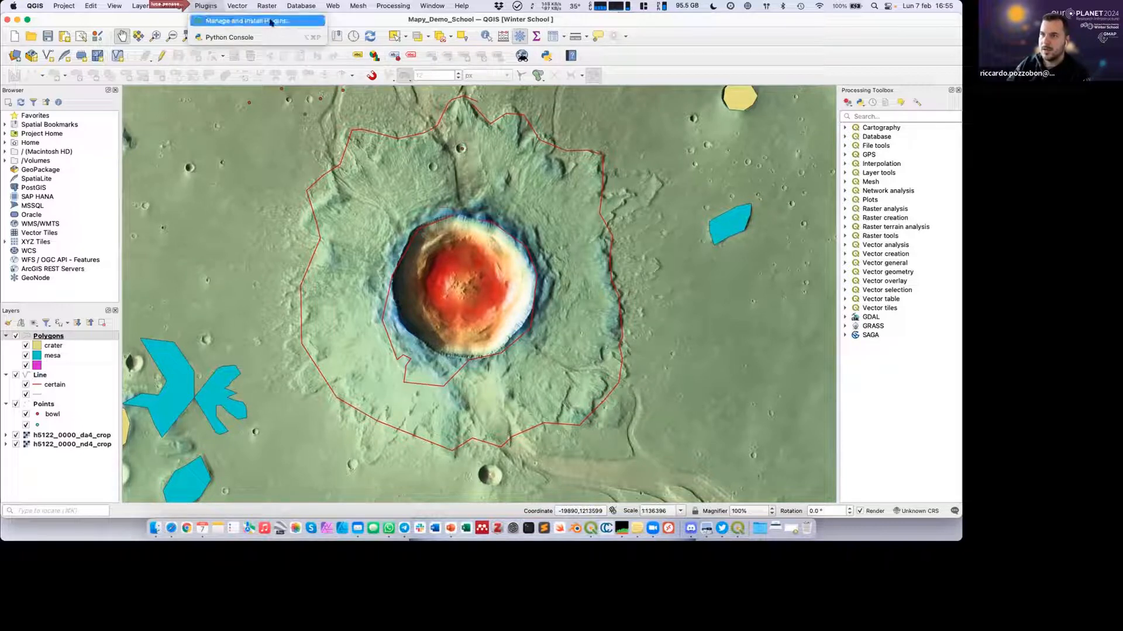
{"action": "left_click", "coordinate": [222, 20]}
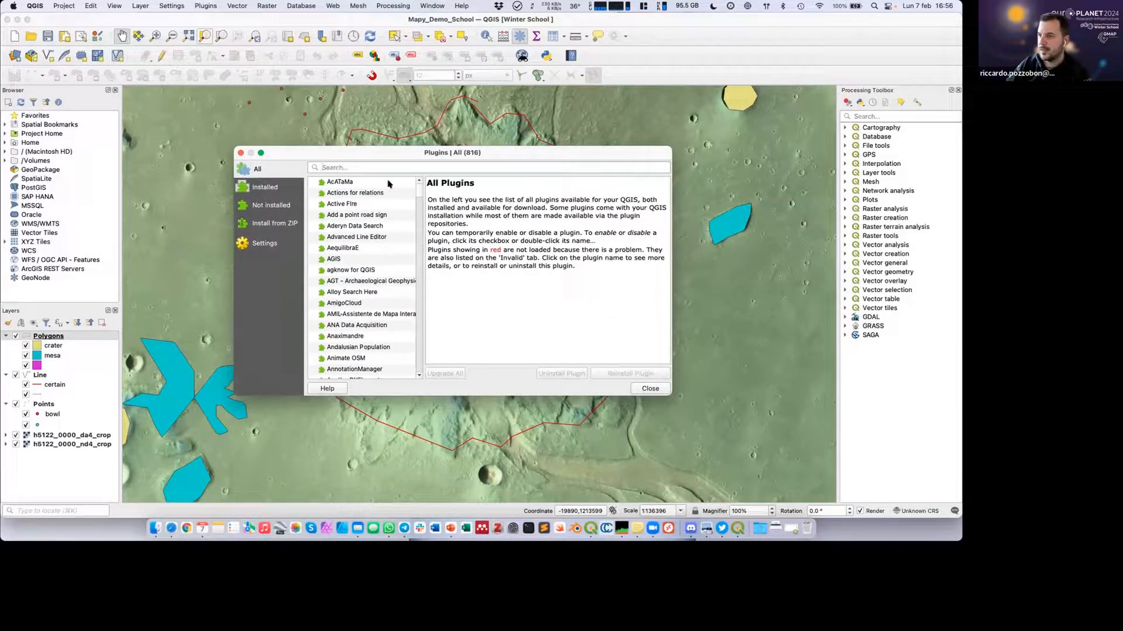
{"action": "mouse_move", "coordinate": [418, 190]}
{"action": "left_mouse_down"}
{"action": "mouse_move", "coordinate": [418, 233]}
{"action": "mouse_move", "coordinate": [419, 185]}
{"action": "left_mouse_up"}
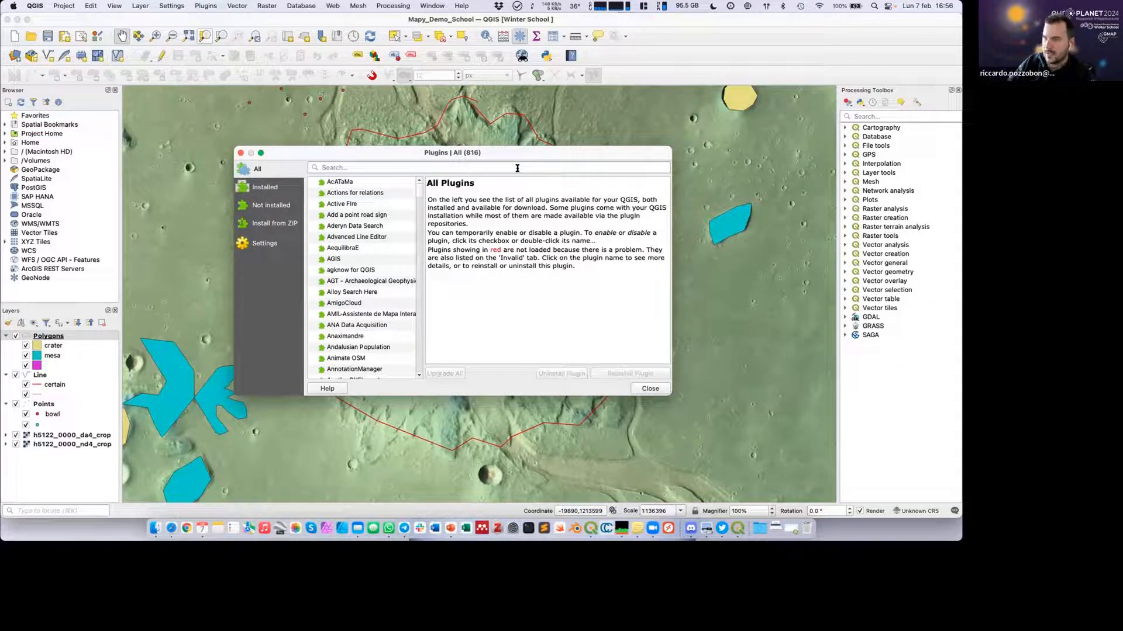
{"action": "type", "text": "coor"}
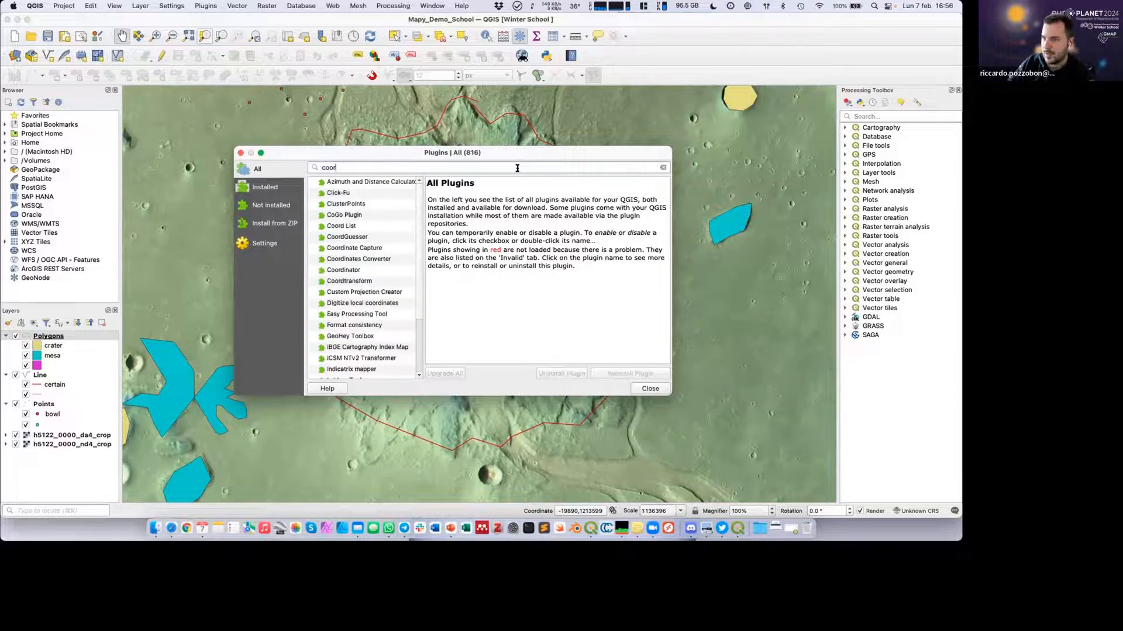
{"action": "type", "text": "dinat"}
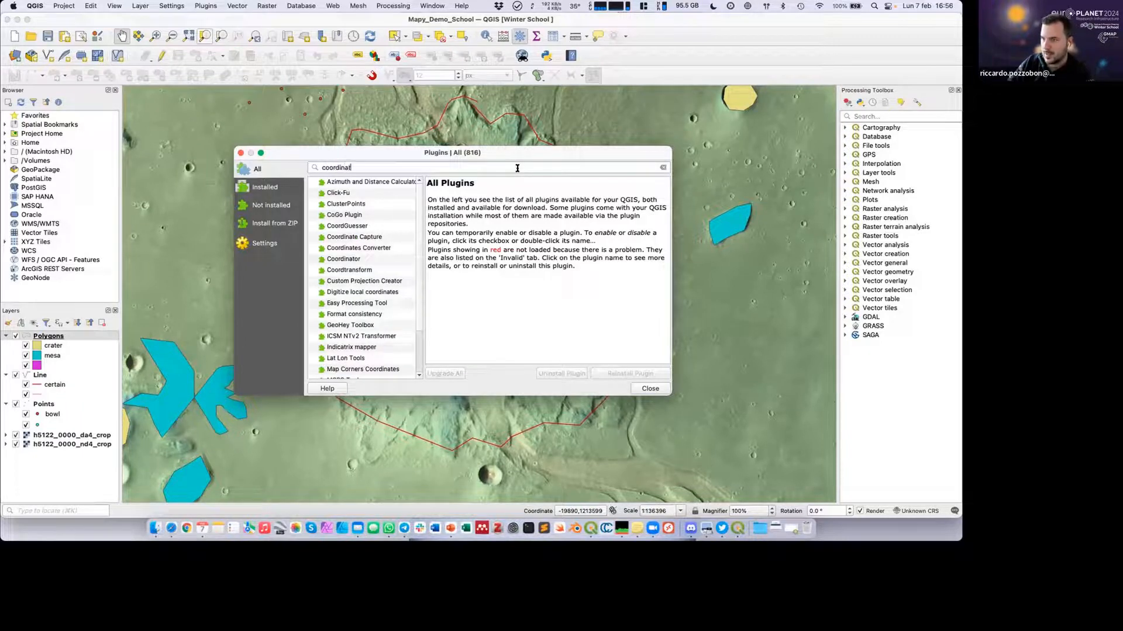
{"action": "type", "text": "es c"}
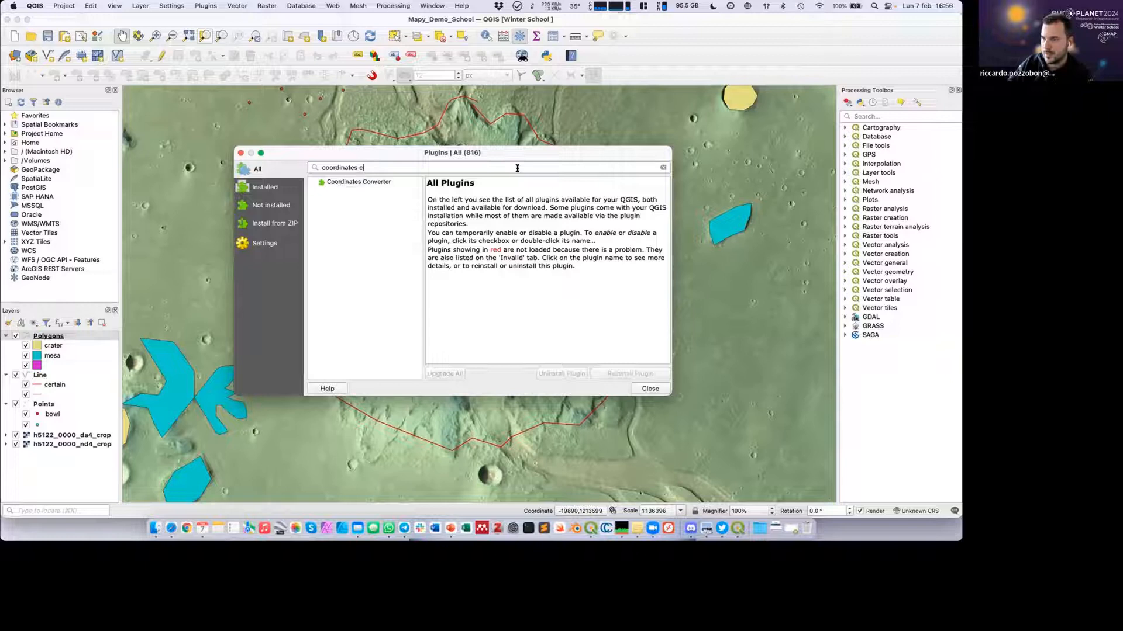
{"action": "key", "text": "BackSpace"}
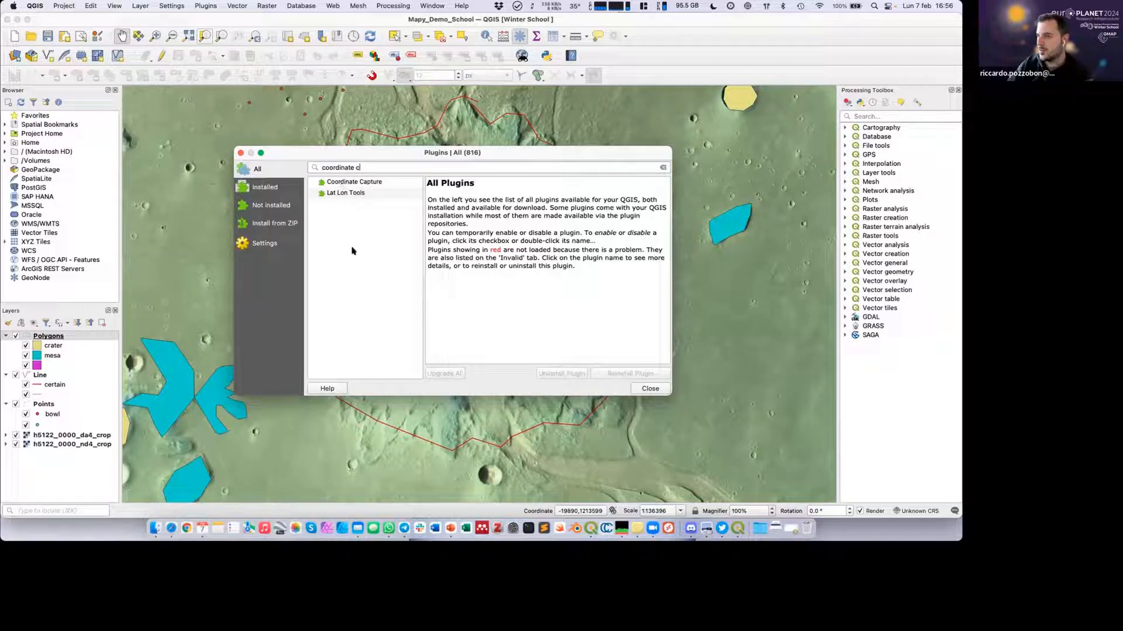
Install the Coordinate Capture plugin and close the plugin manager.
{"action": "left_click", "coordinate": [356, 186]}
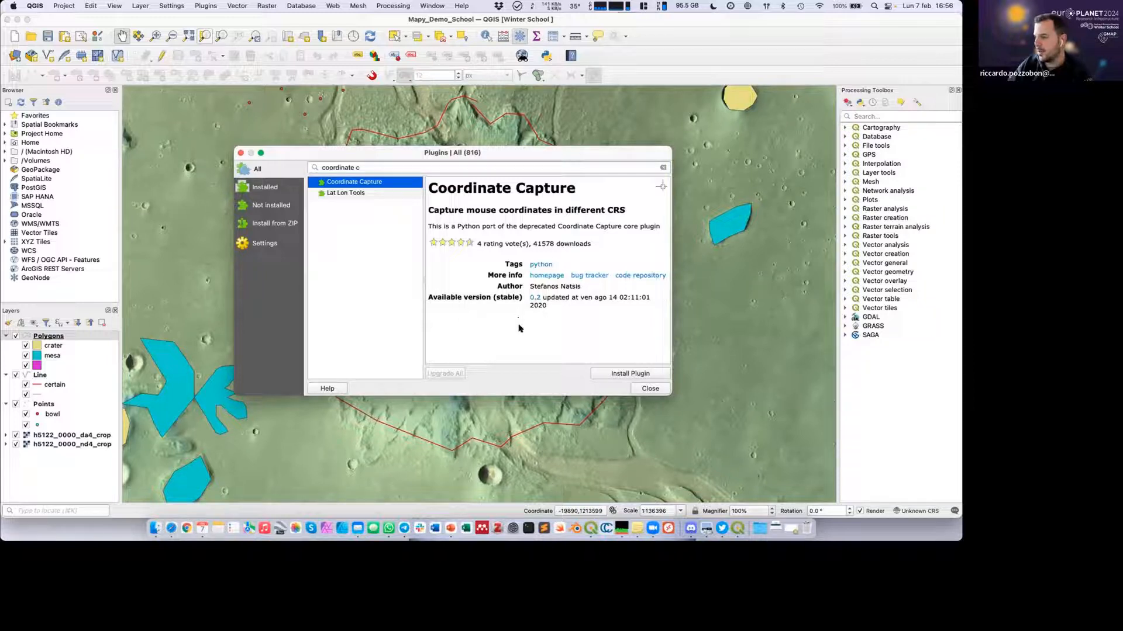
{"action": "left_click", "coordinate": [623, 375]}
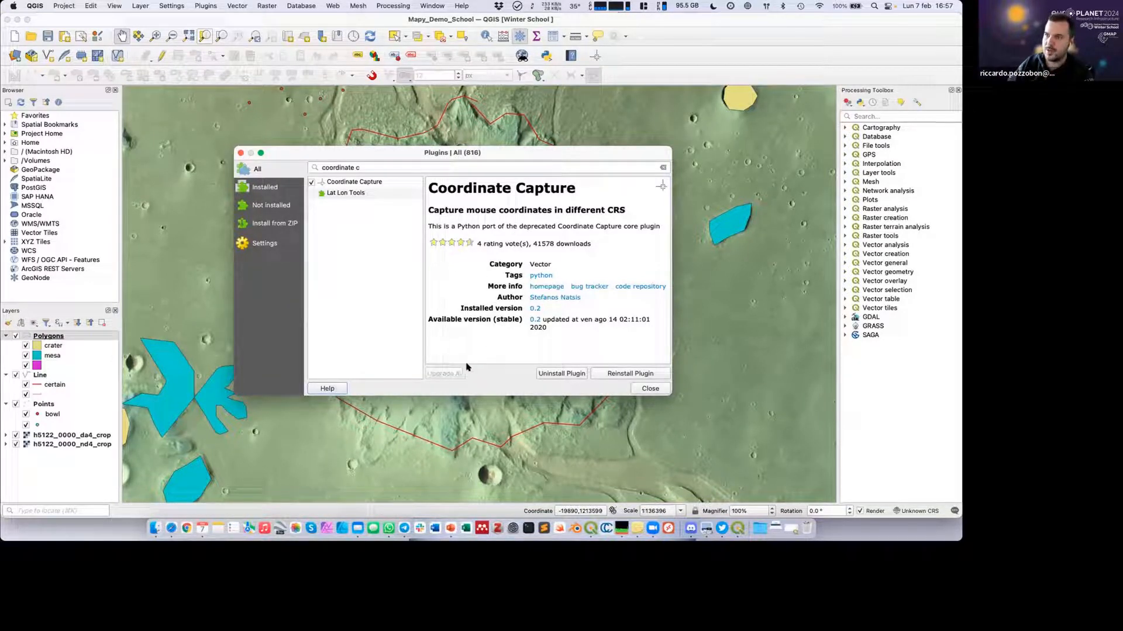
{"action": "left_click", "coordinate": [206, 5]}
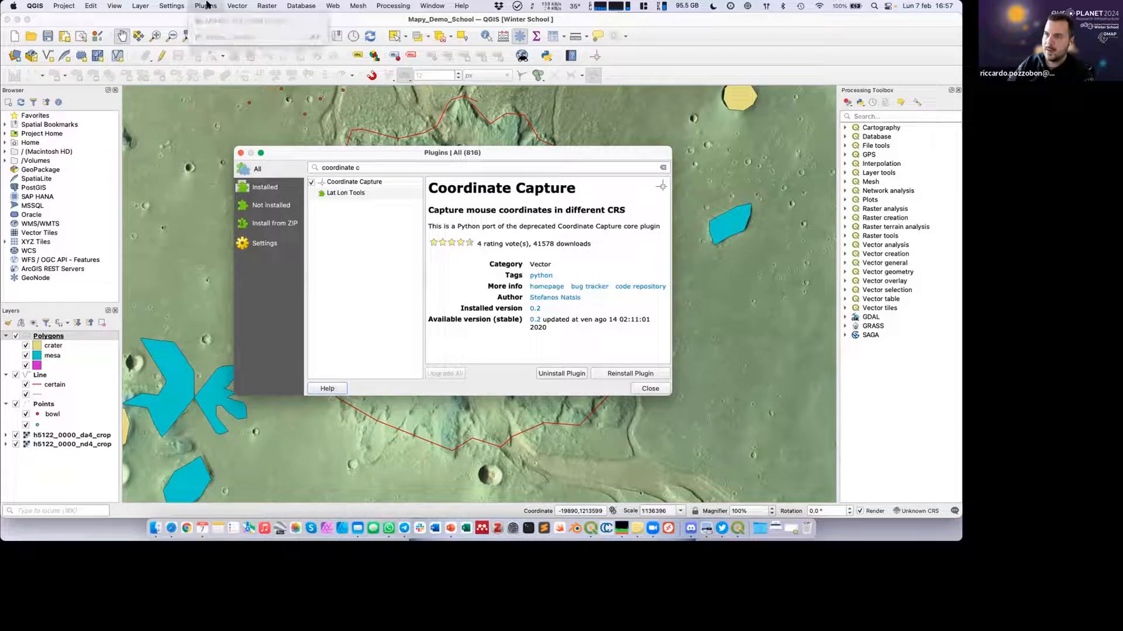
{"action": "left_click", "coordinate": [648, 387]}
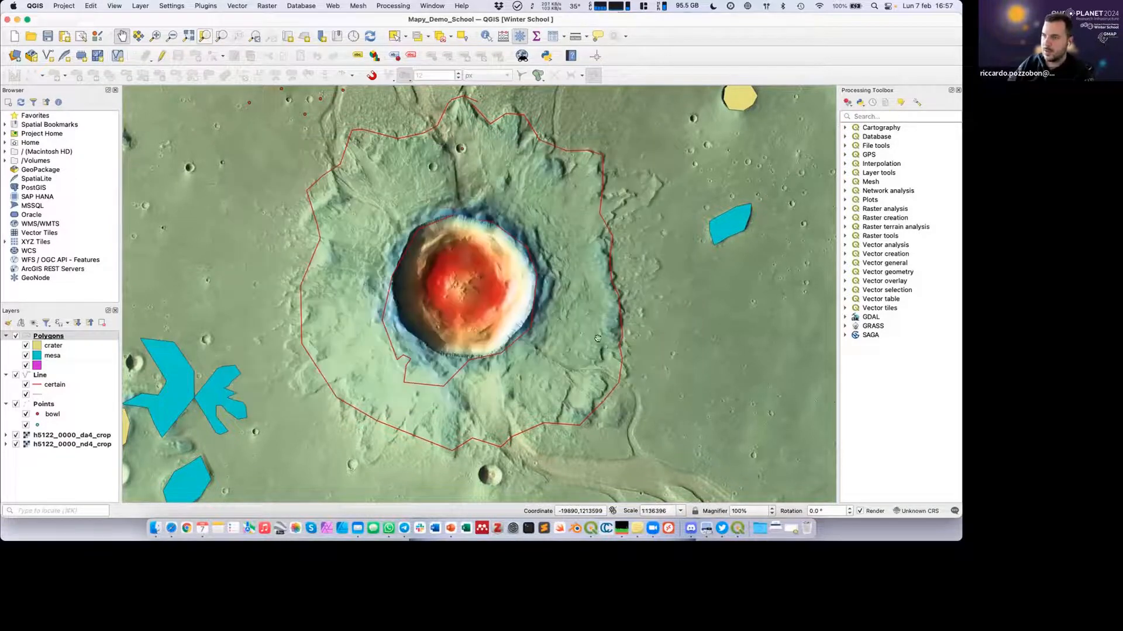
{"action": "left_click", "coordinate": [206, 6]}
{"action": "left_click", "coordinate": [204, 5]}
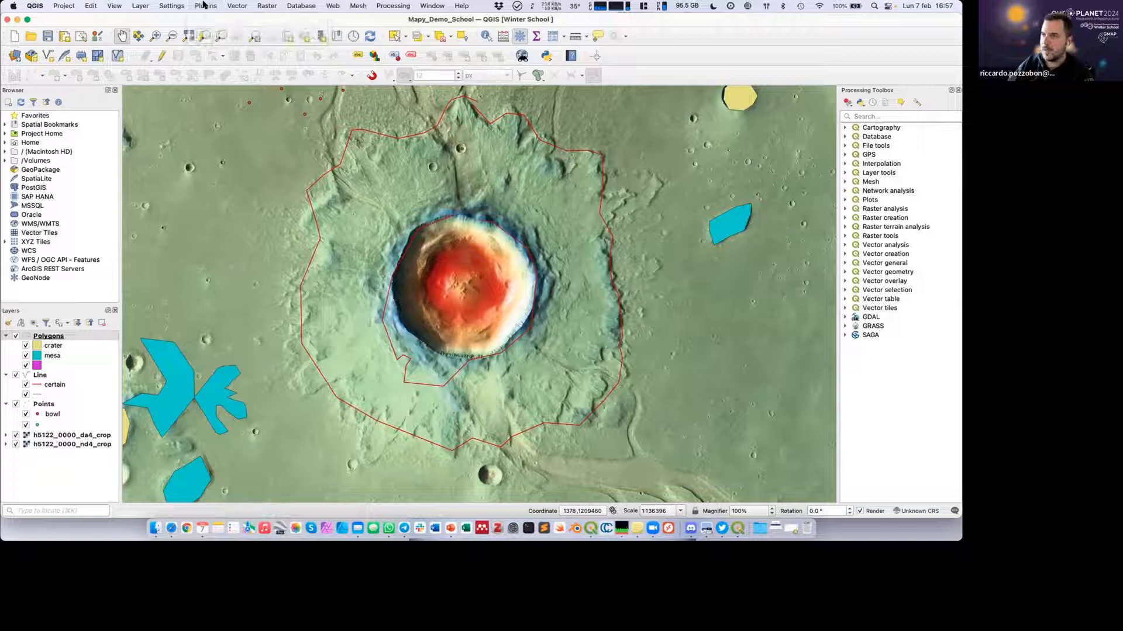
{"action": "left_click", "coordinate": [204, 5]}
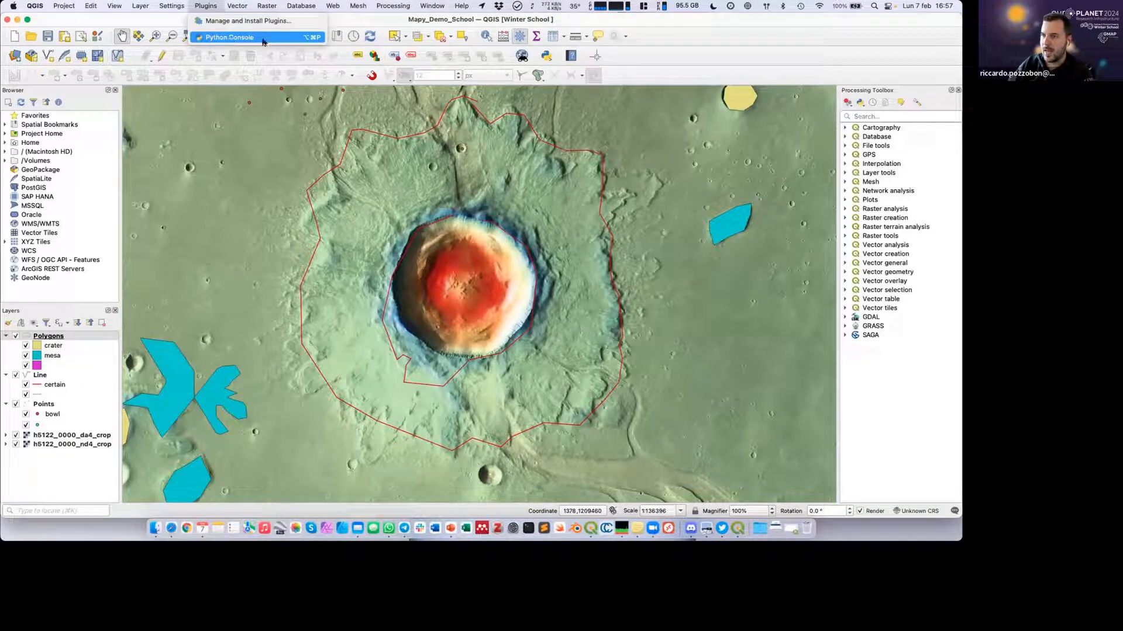
{"action": "left_click", "coordinate": [699, 62]}
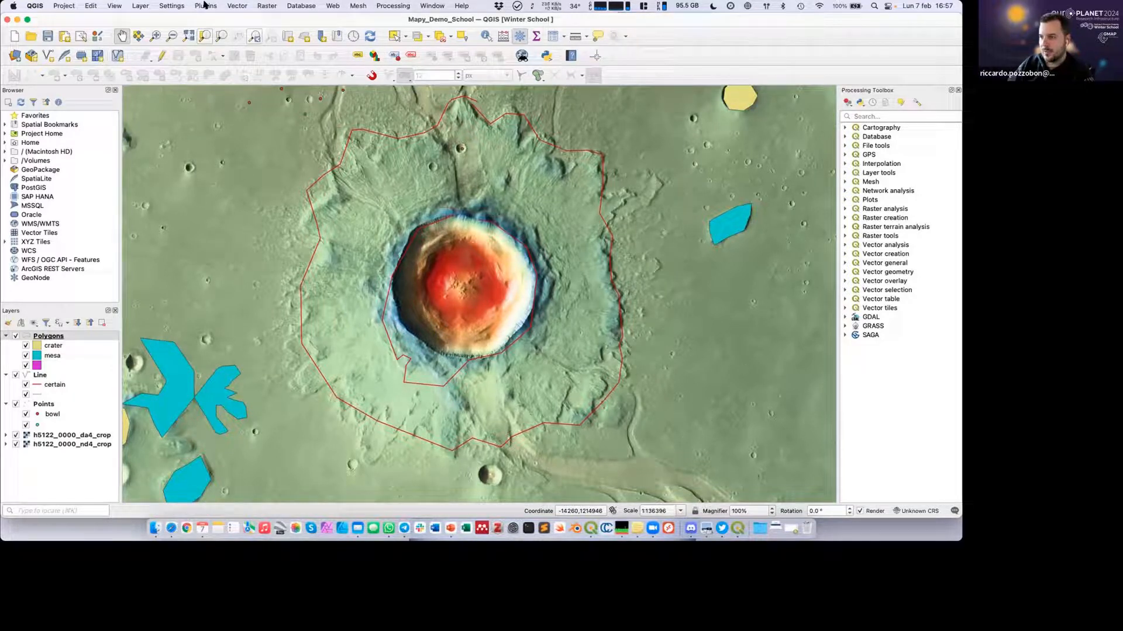
Search the plugin manager for "profile", install the Profile tool plugin, and close the manager.
{"action": "left_click", "coordinate": [204, 5]}
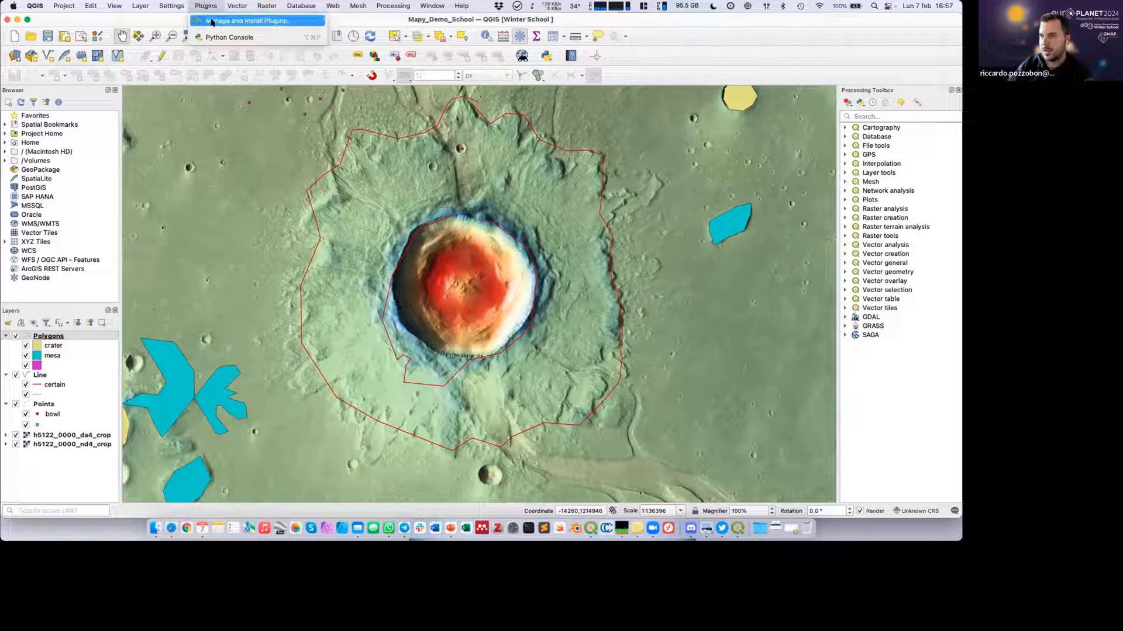
{"action": "left_click", "coordinate": [211, 22]}
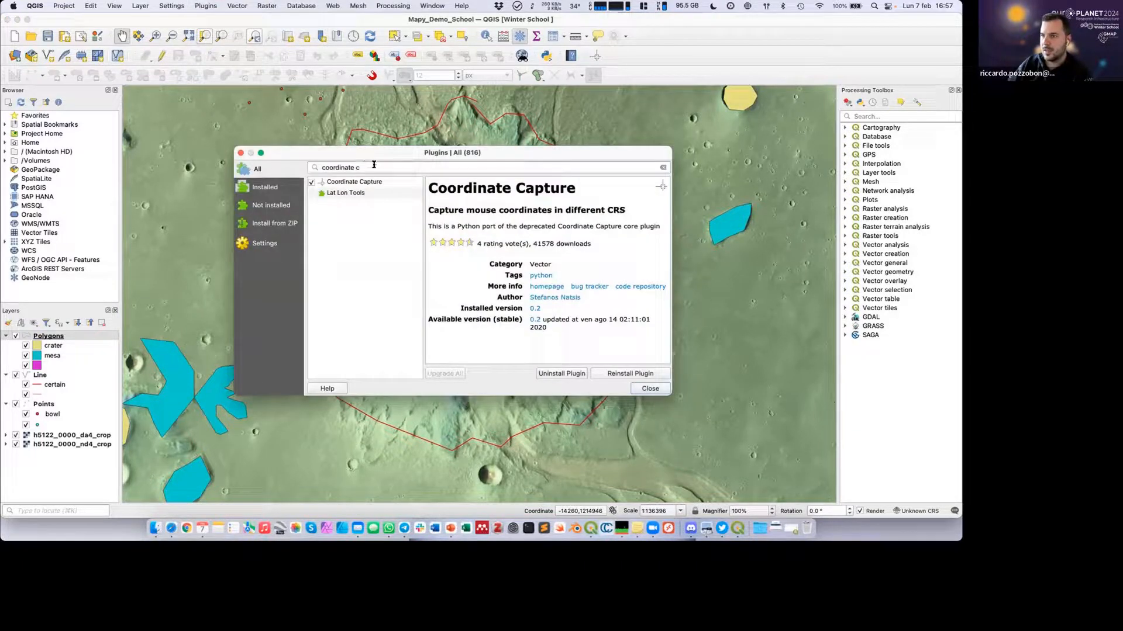
{"action": "left_click_drag", "start_coordinate": [373, 165], "coordinate": [303, 159]}
{"action": "type", "text": "profile"}
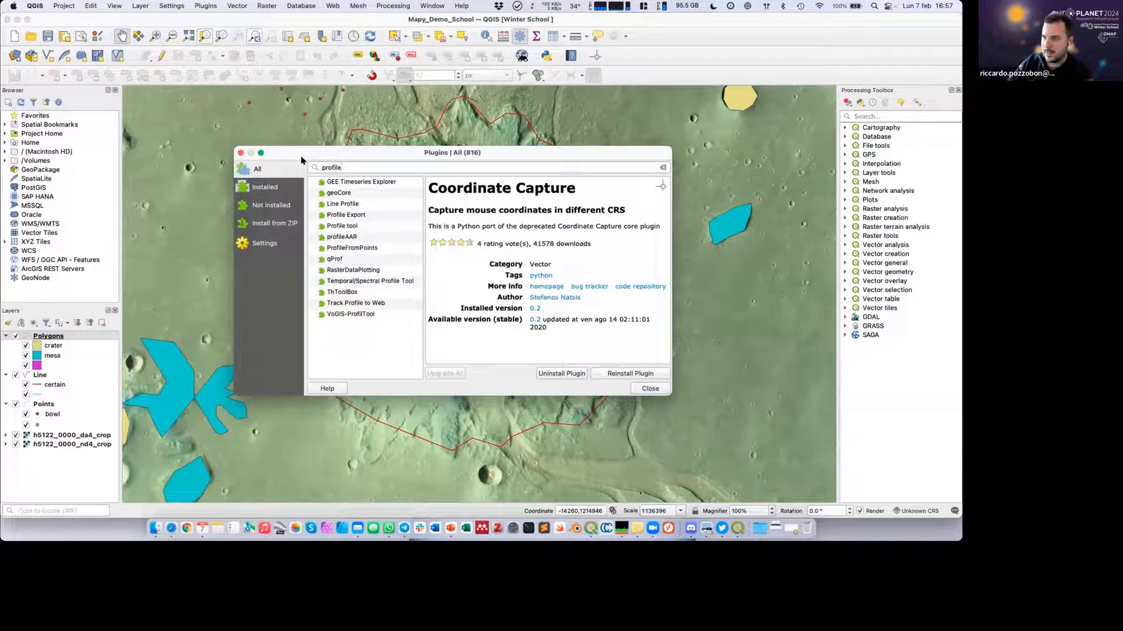
{"action": "left_click", "coordinate": [377, 225]}
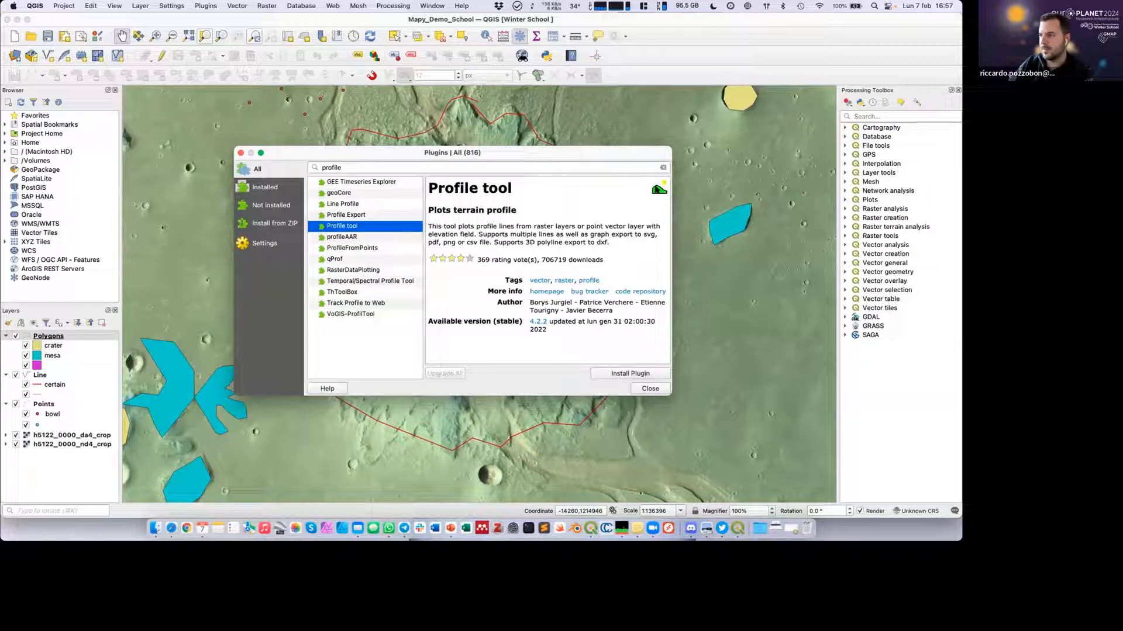
{"action": "left_click", "coordinate": [616, 374]}
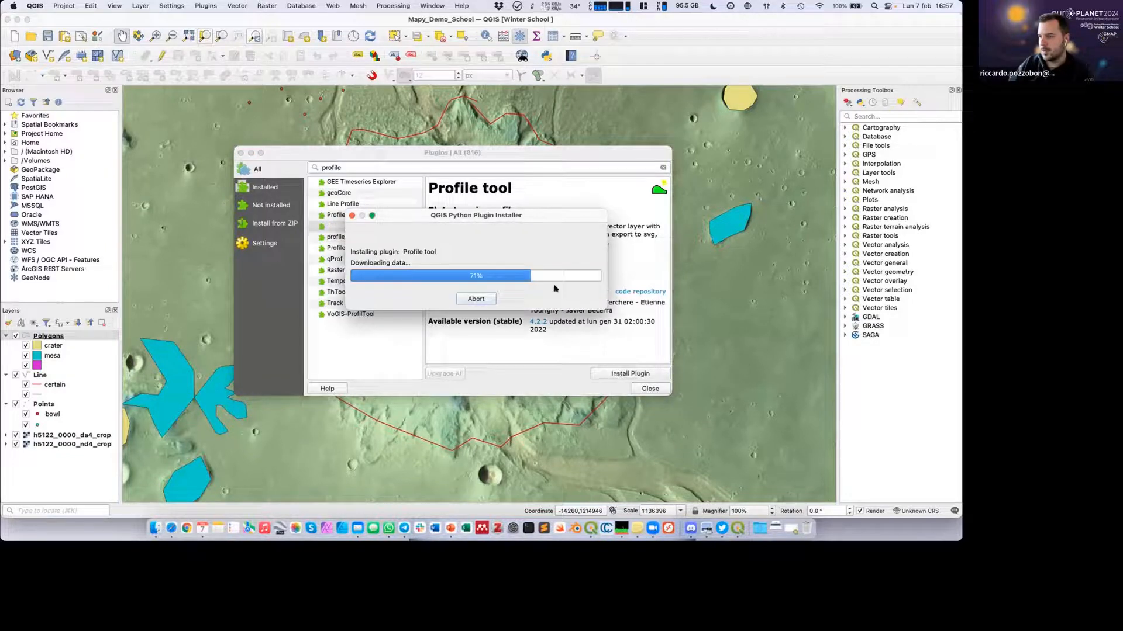
{"action": "left_click", "coordinate": [648, 389]}
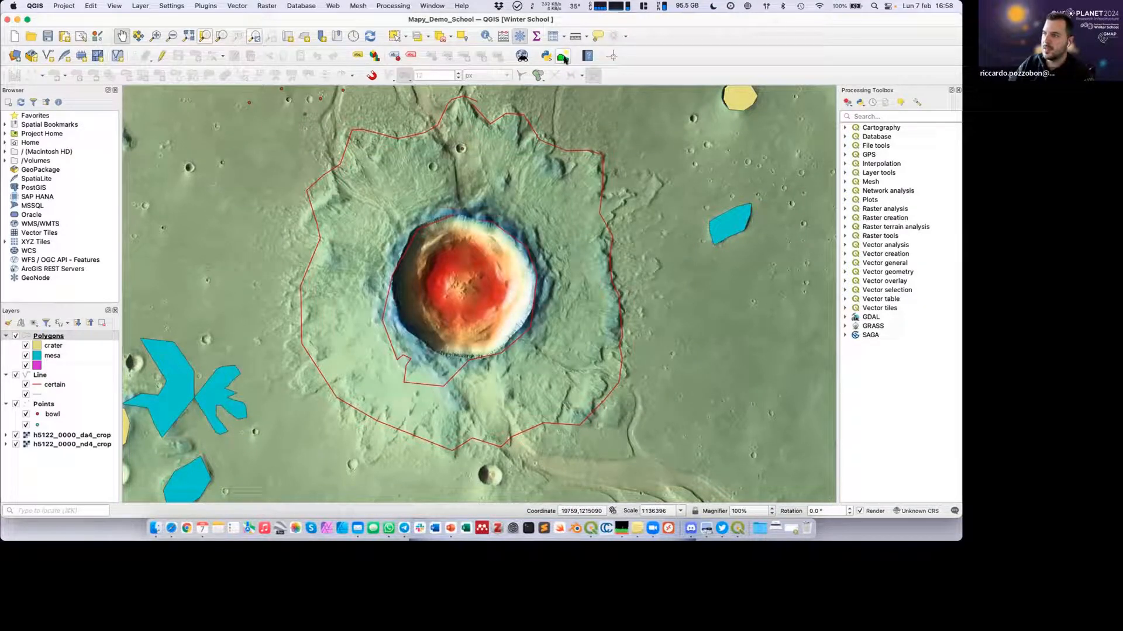
{"action": "left_click", "coordinate": [202, 7]}
{"action": "mouse_move", "coordinate": [202, 55]}
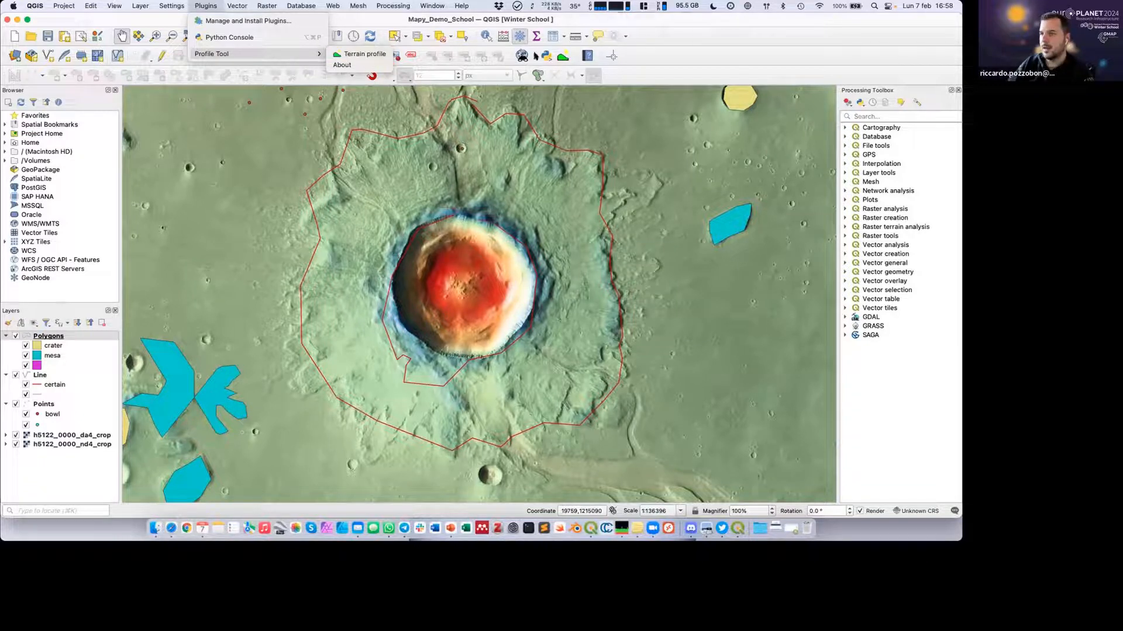
{"action": "left_click", "coordinate": [687, 76]}
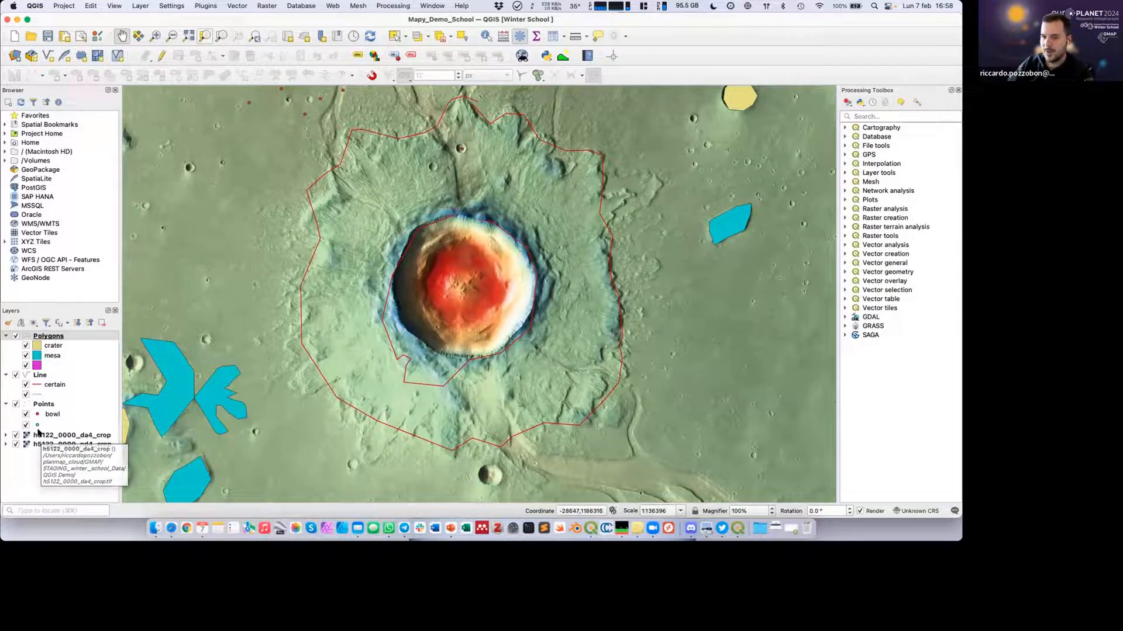
Switch the h5122_0000_da4_crop layer's visibility off and back on to examine the terrain model.
{"action": "left_click", "coordinate": [16, 435]}
{"action": "left_click", "coordinate": [16, 435]}
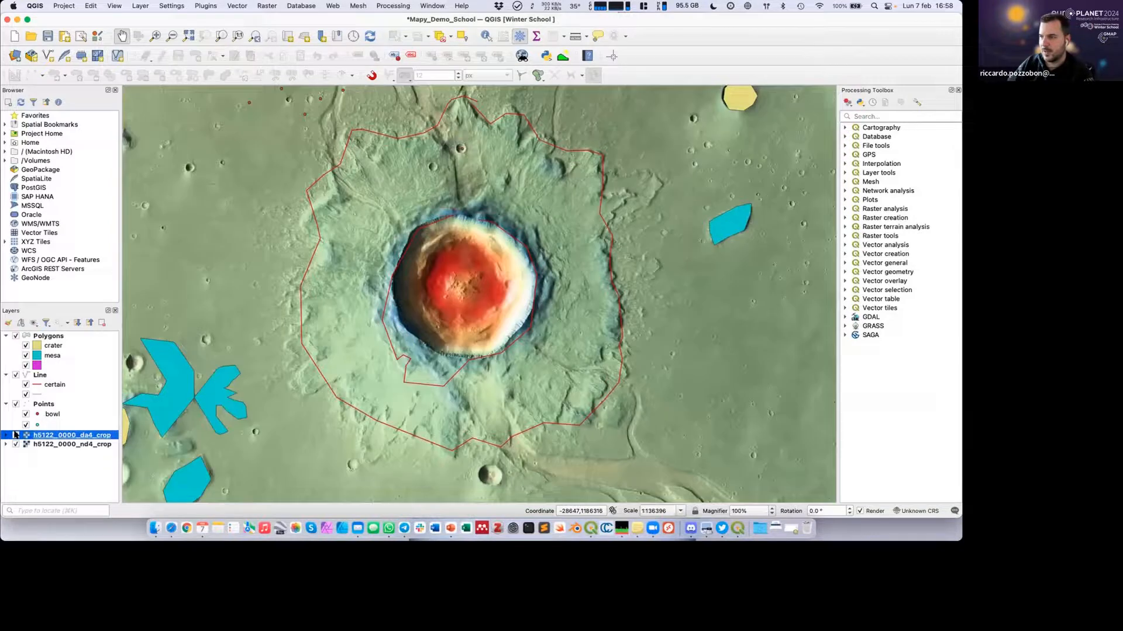
{"action": "left_click", "coordinate": [16, 435]}
{"action": "left_click", "coordinate": [16, 436]}
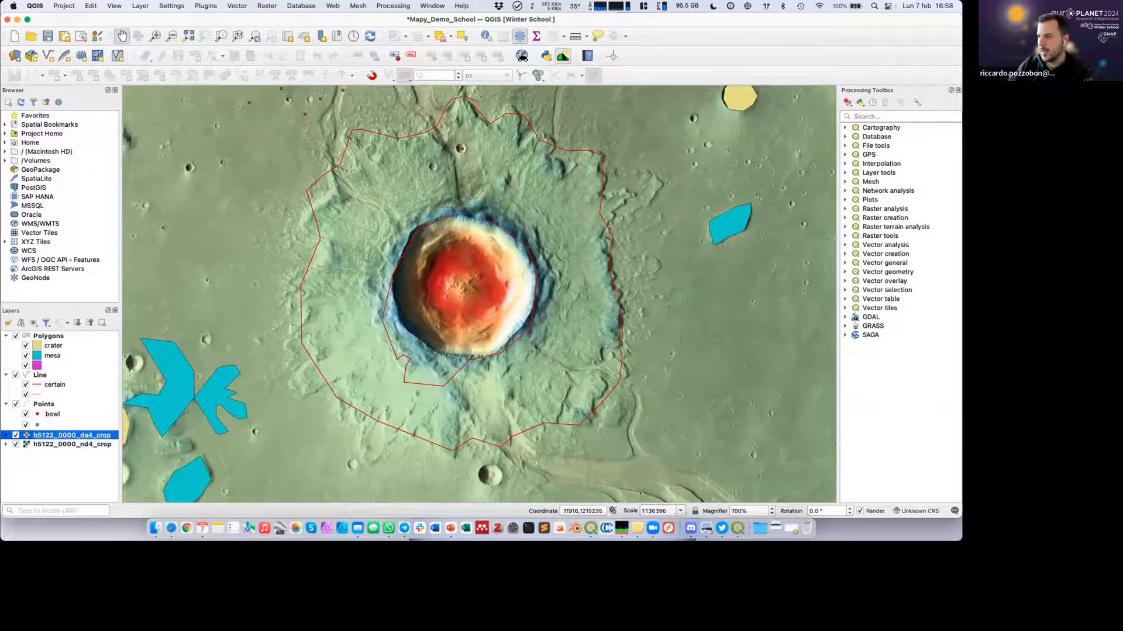
Start the Terrain profile tool and shrink its panel slightly to give the map more room.
{"action": "left_click", "coordinate": [563, 56]}
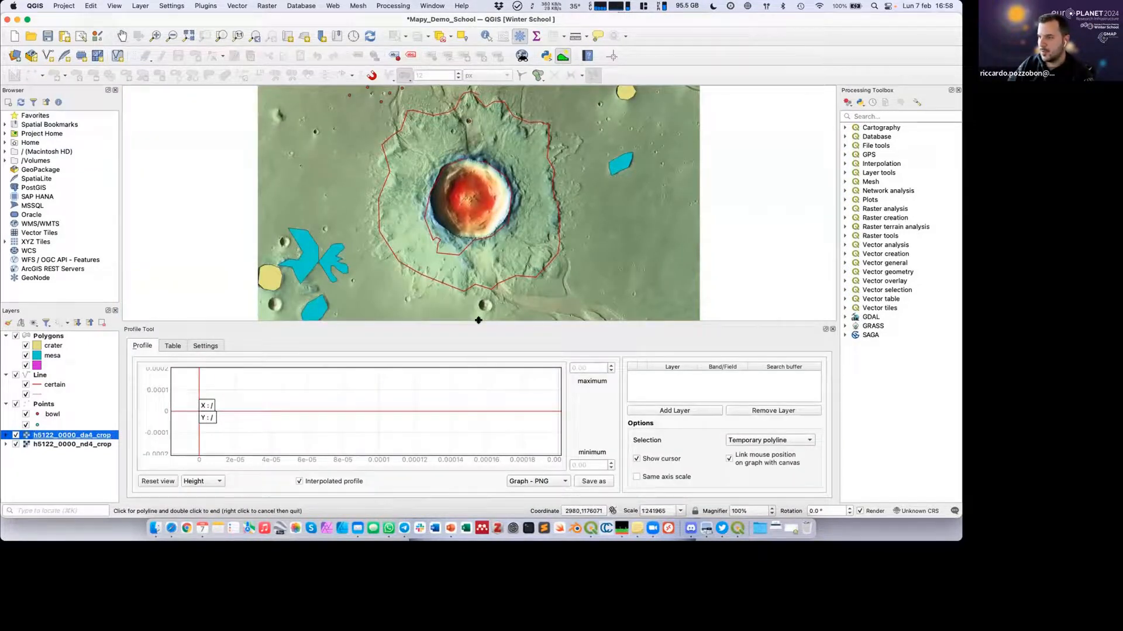
{"action": "left_click_drag", "start_coordinate": [478, 320], "coordinate": [477, 331]}
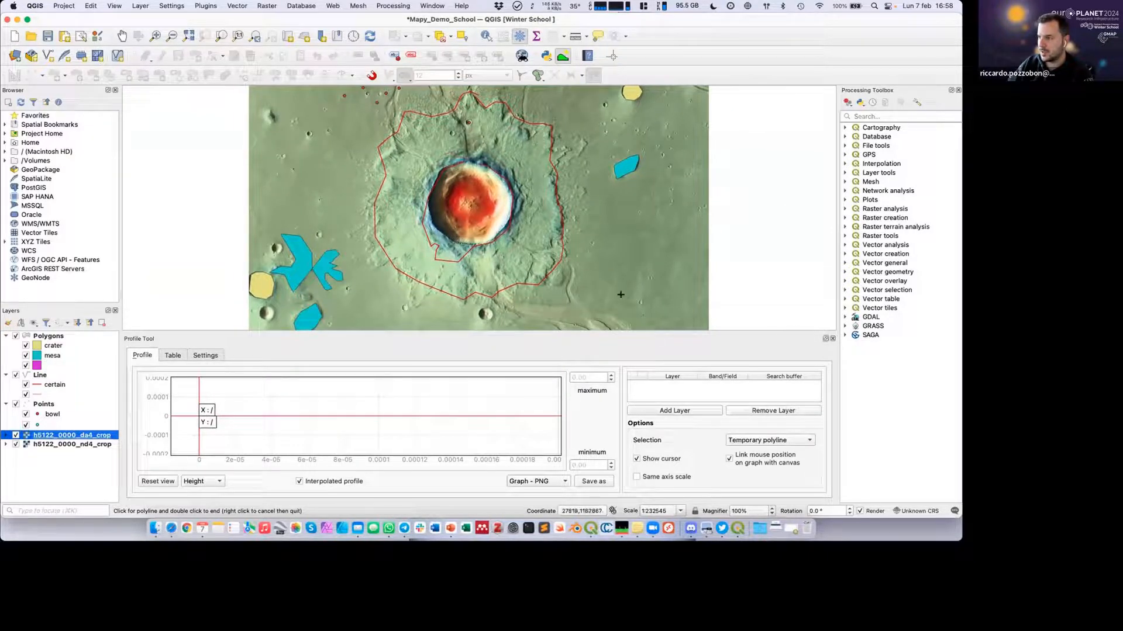
Draw a trial profile line from southwest to northeast across the central crater.
{"action": "left_click", "coordinate": [825, 339]}
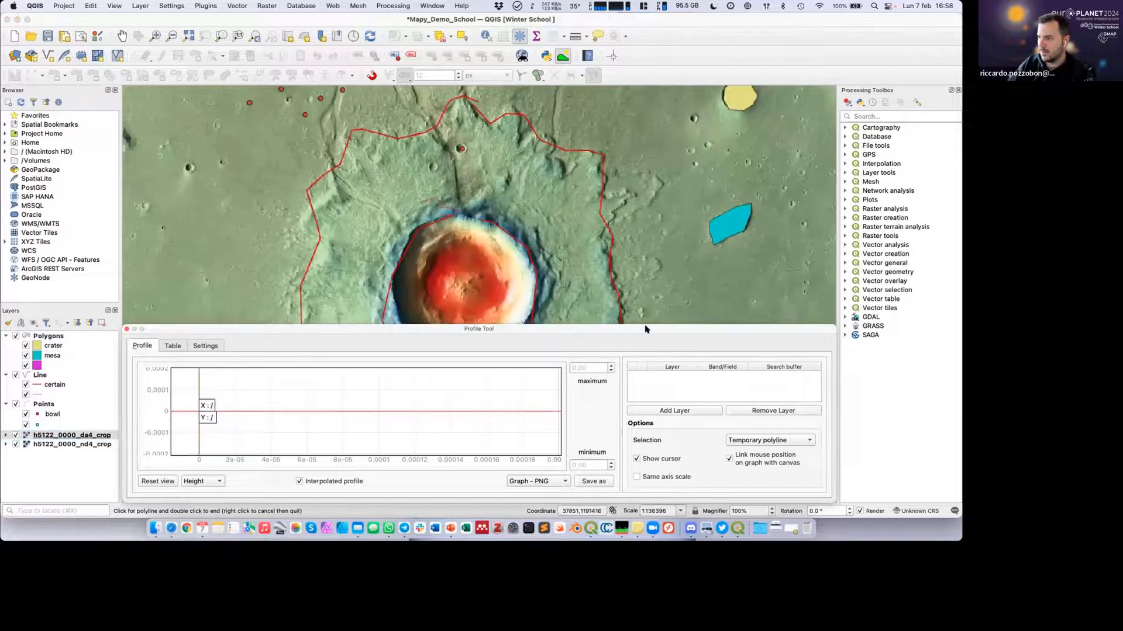
{"action": "left_click_drag", "start_coordinate": [646, 328], "coordinate": [675, 478]}
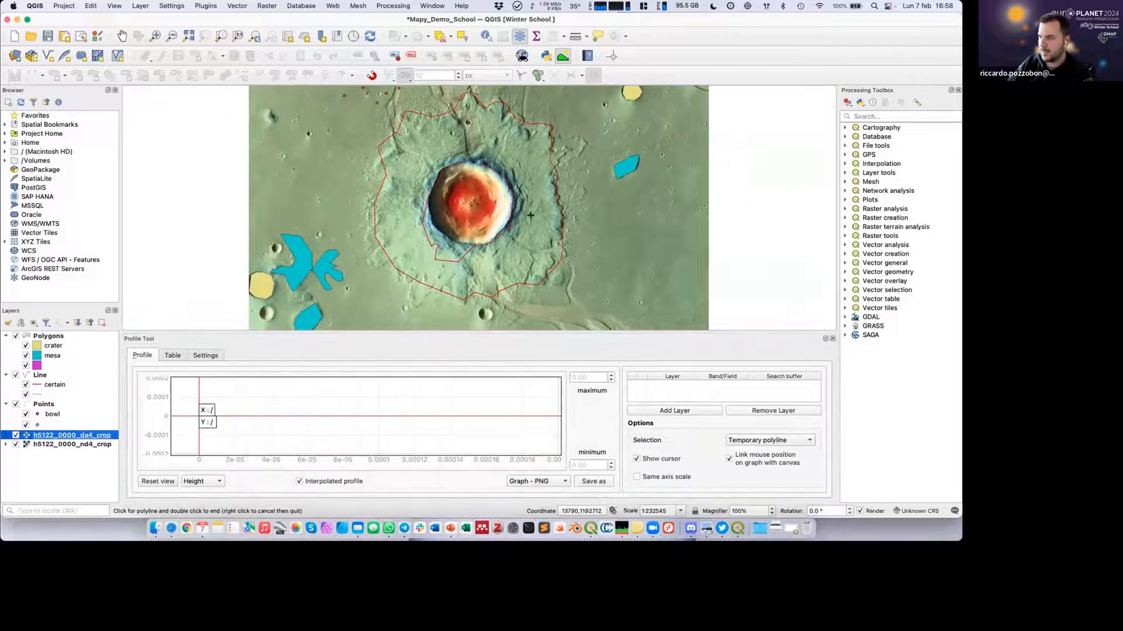
{"action": "scroll", "coordinate": [485, 186], "scroll_direction": "up", "scroll_amount": 2}
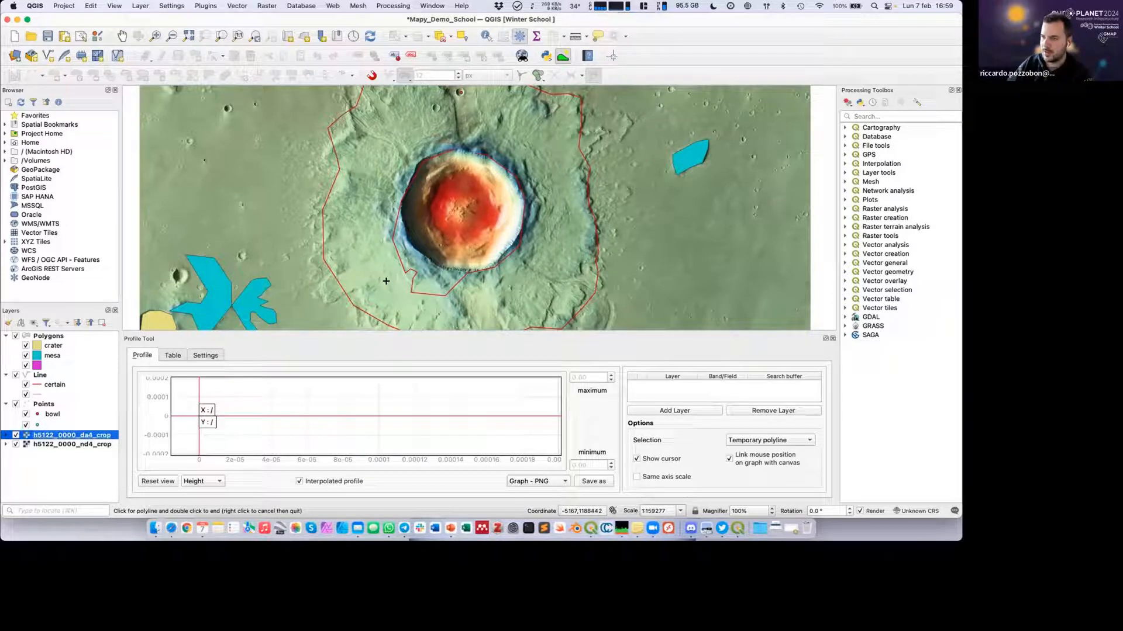
{"action": "left_click", "coordinate": [304, 293]}
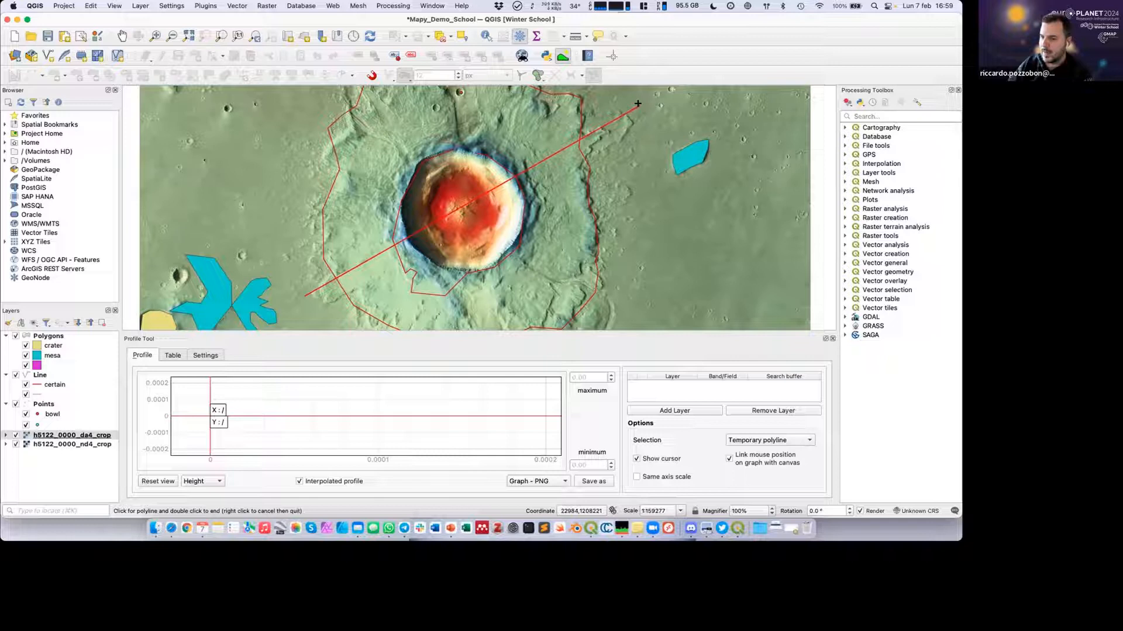
{"action": "double_click", "coordinate": [638, 103]}
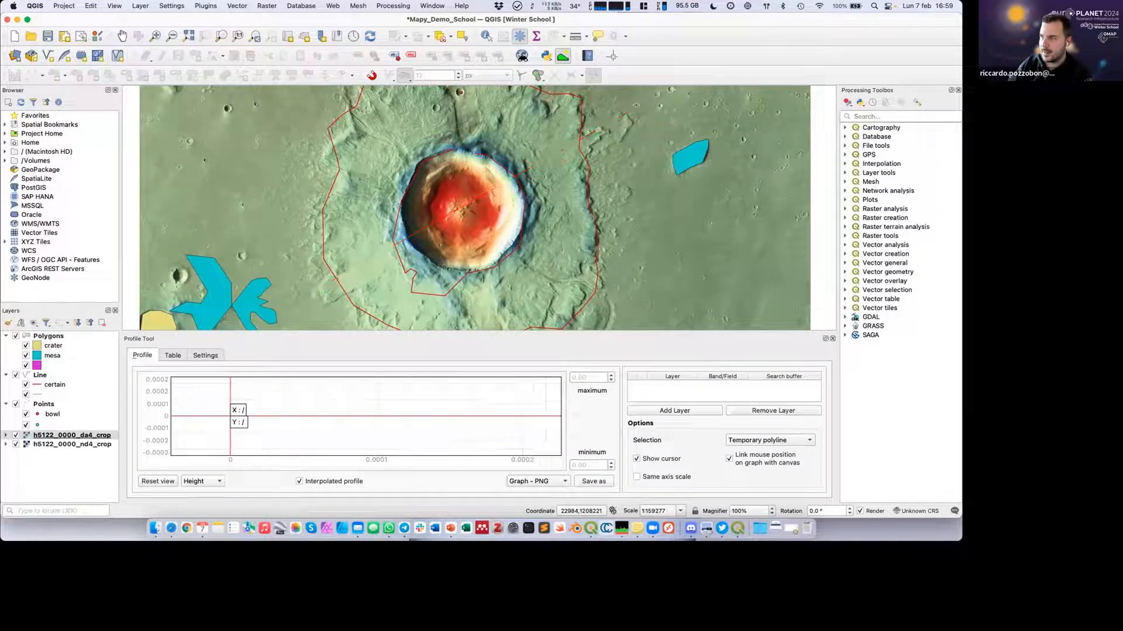
Redraw the profile line southwest to northeast across the central crater and add the h5122_0000_da4_crop layer to the profile.
{"action": "left_click", "coordinate": [320, 292]}
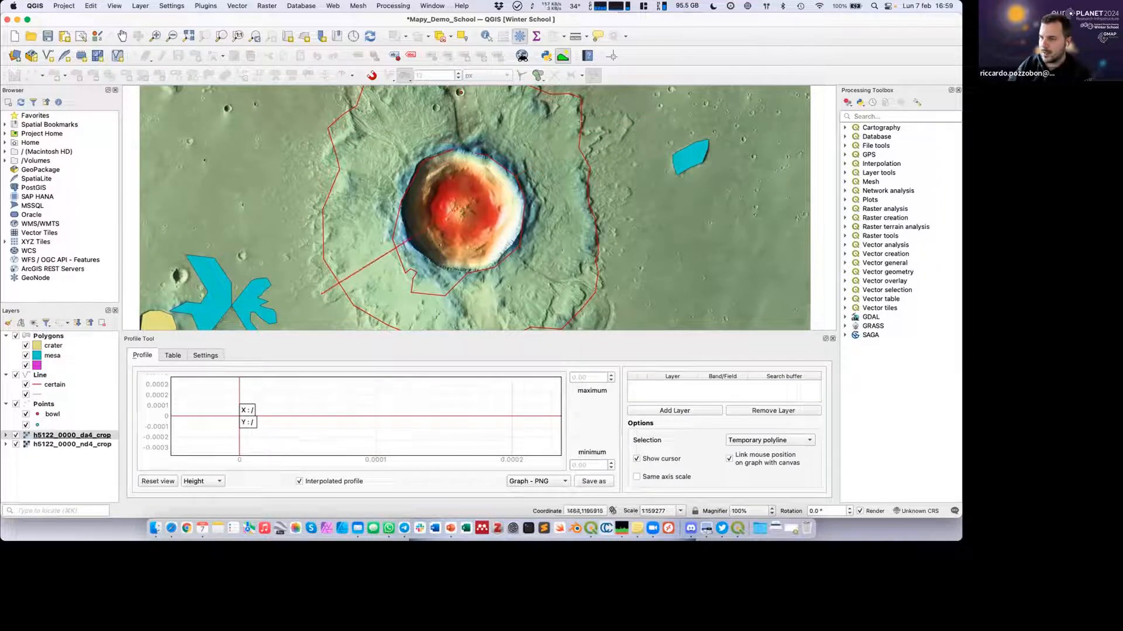
{"action": "double_click", "coordinate": [609, 113]}
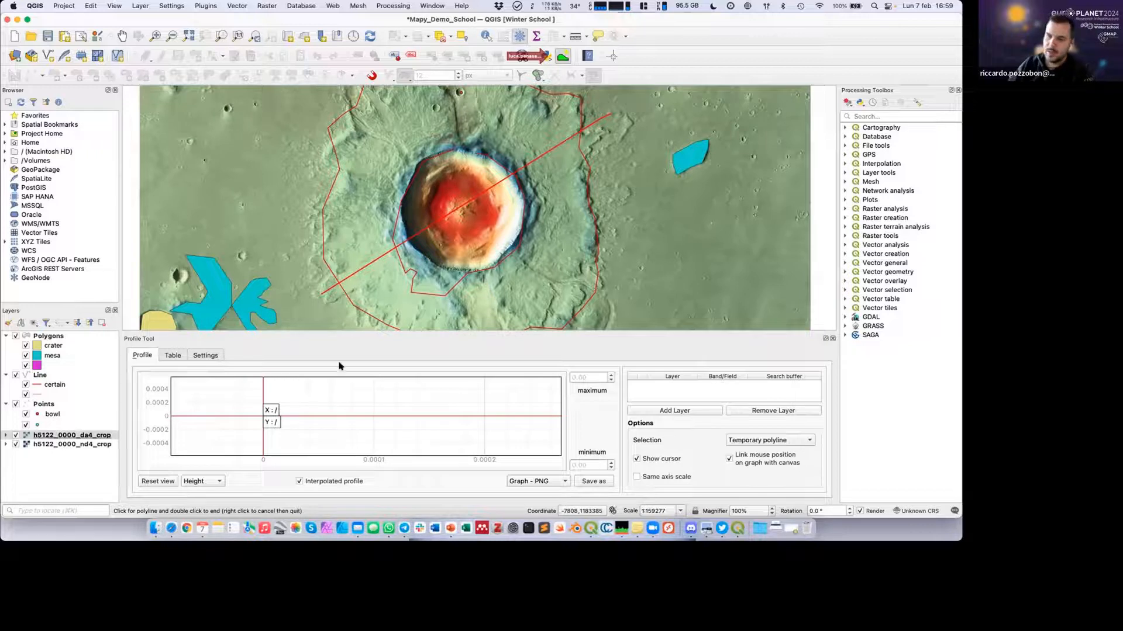
{"action": "left_click", "coordinate": [48, 435]}
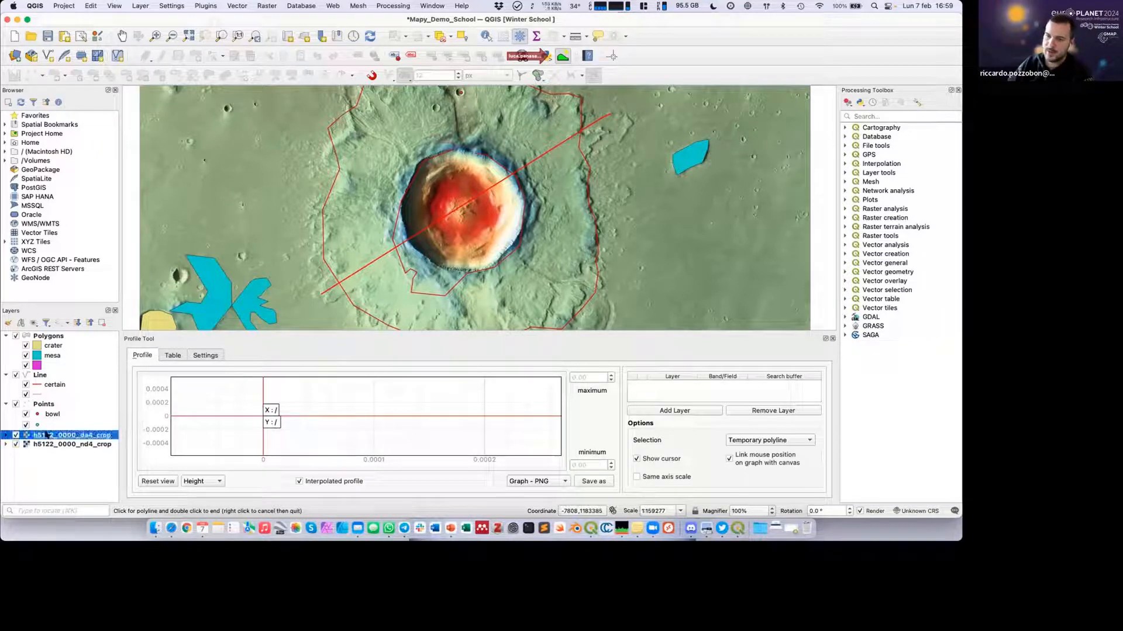
{"action": "left_click", "coordinate": [669, 411]}
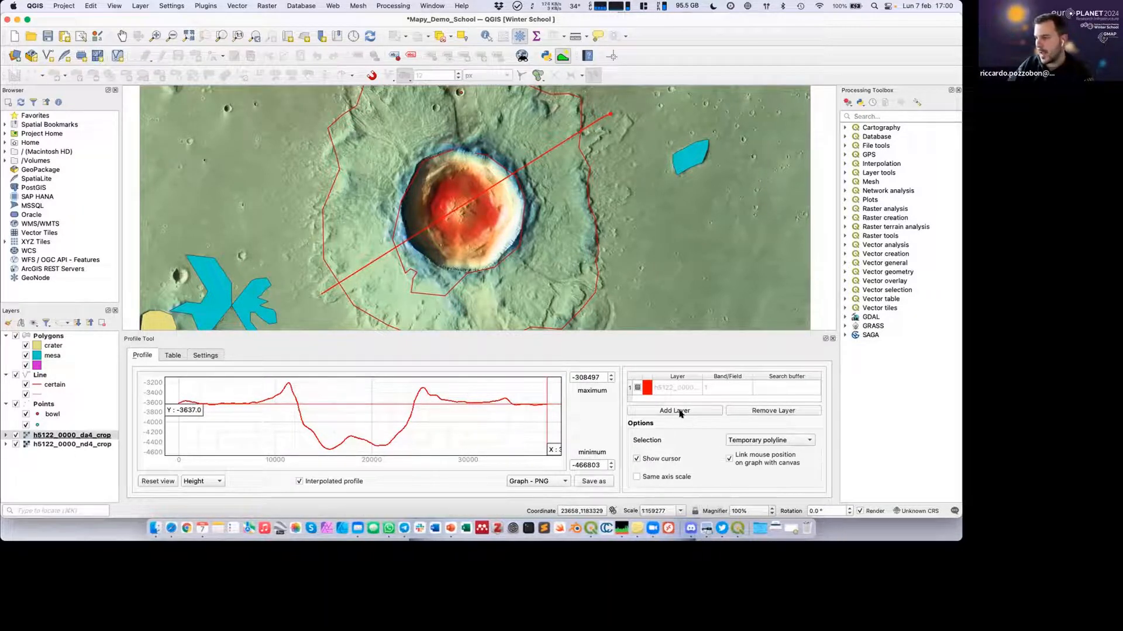
Change the h5122_0000_da4_crop profile curve's colour to blue.
{"action": "left_click", "coordinate": [647, 389]}
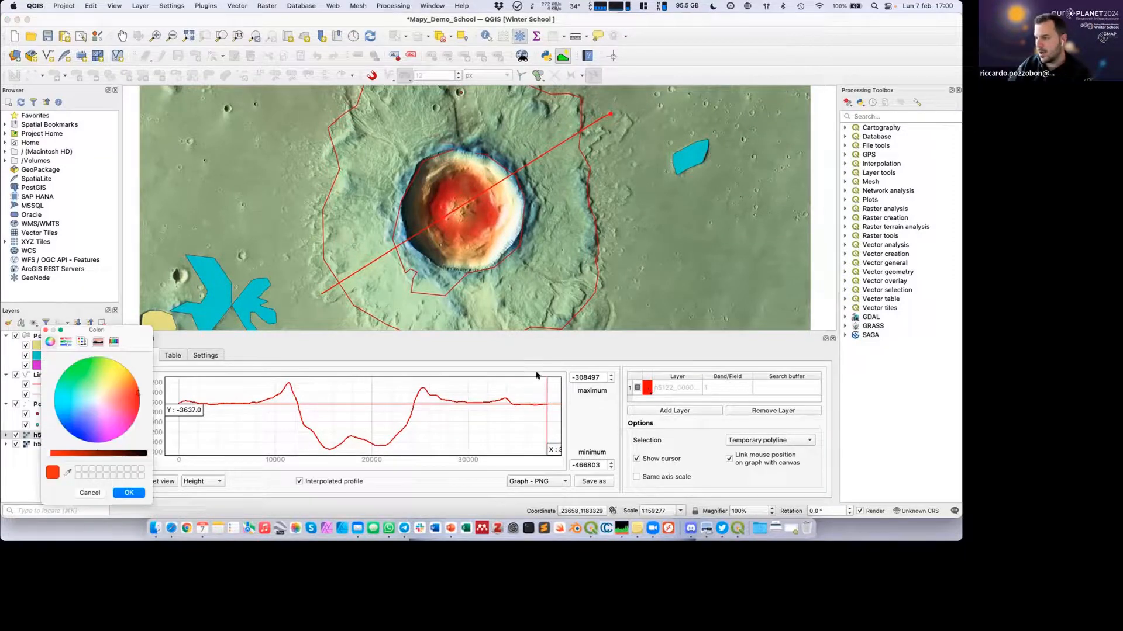
{"action": "left_click", "coordinate": [68, 433]}
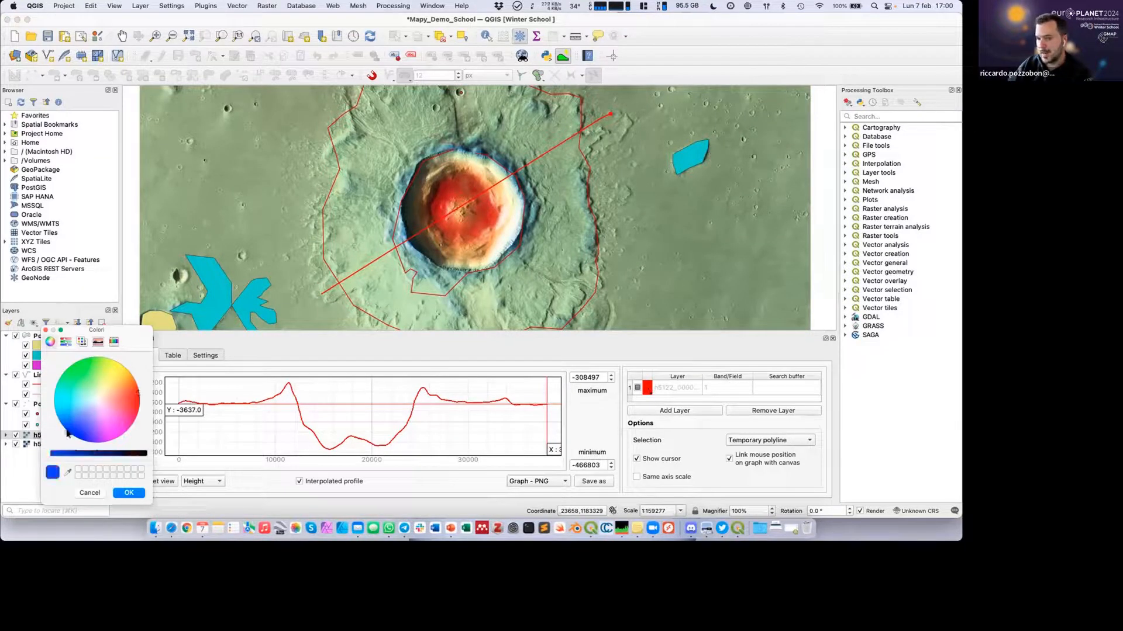
{"action": "left_click", "coordinate": [130, 492]}
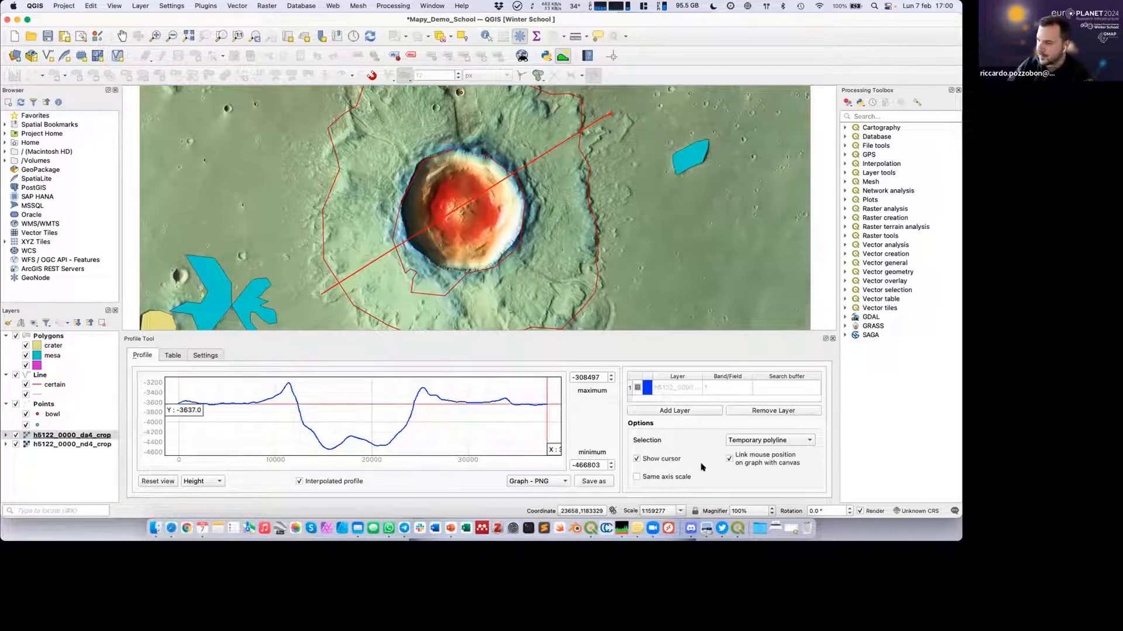
Check the graph export formats, and view the profile as slope in degrees before returning it to height.
{"action": "left_click", "coordinate": [564, 481]}
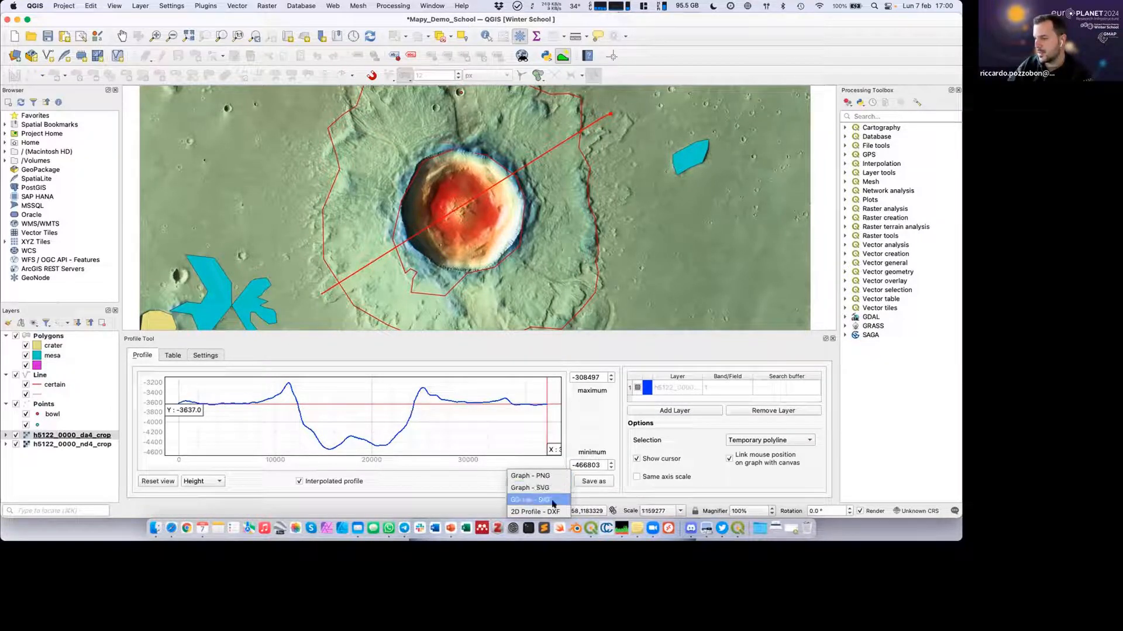
{"action": "left_click", "coordinate": [461, 487]}
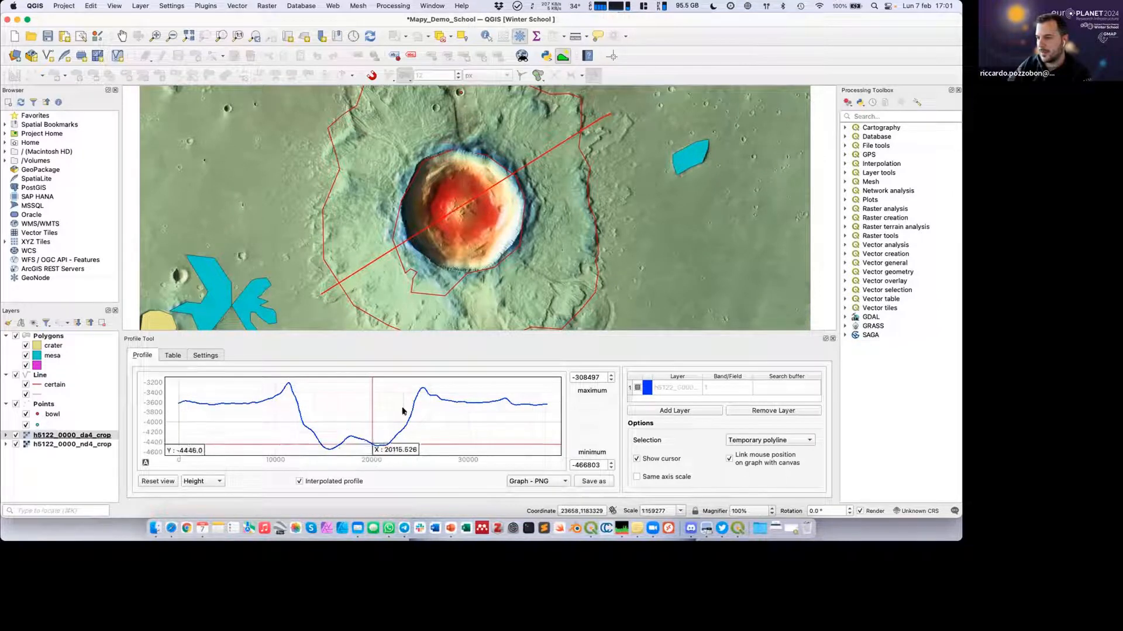
{"action": "left_click", "coordinate": [214, 483]}
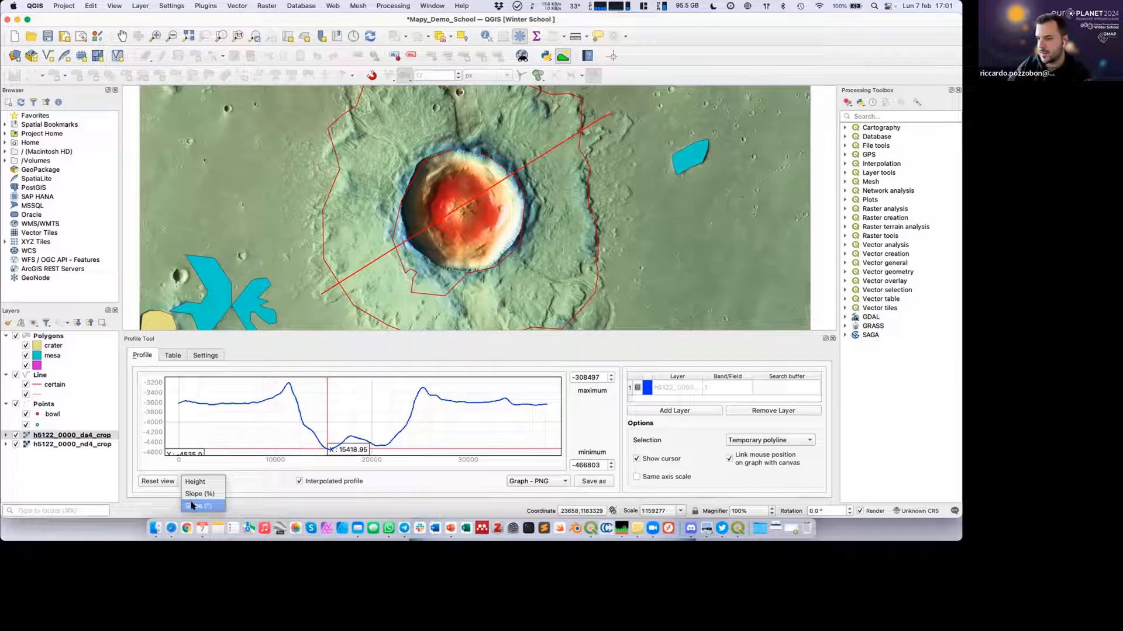
{"action": "left_click", "coordinate": [193, 506]}
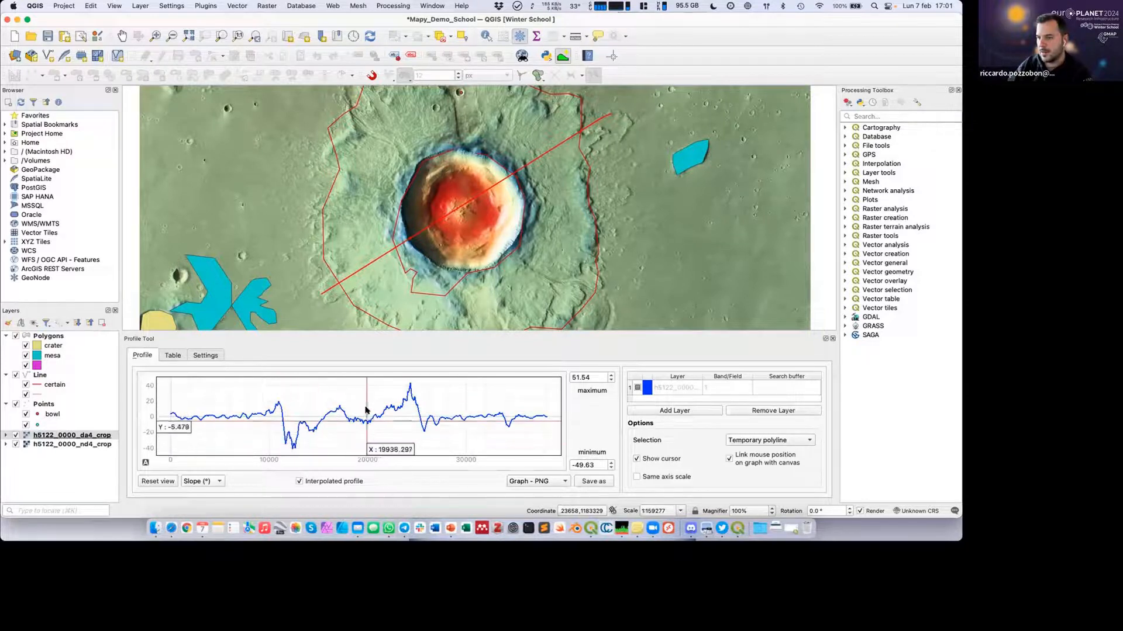
{"action": "left_click", "coordinate": [201, 481]}
{"action": "left_click", "coordinate": [199, 460]}
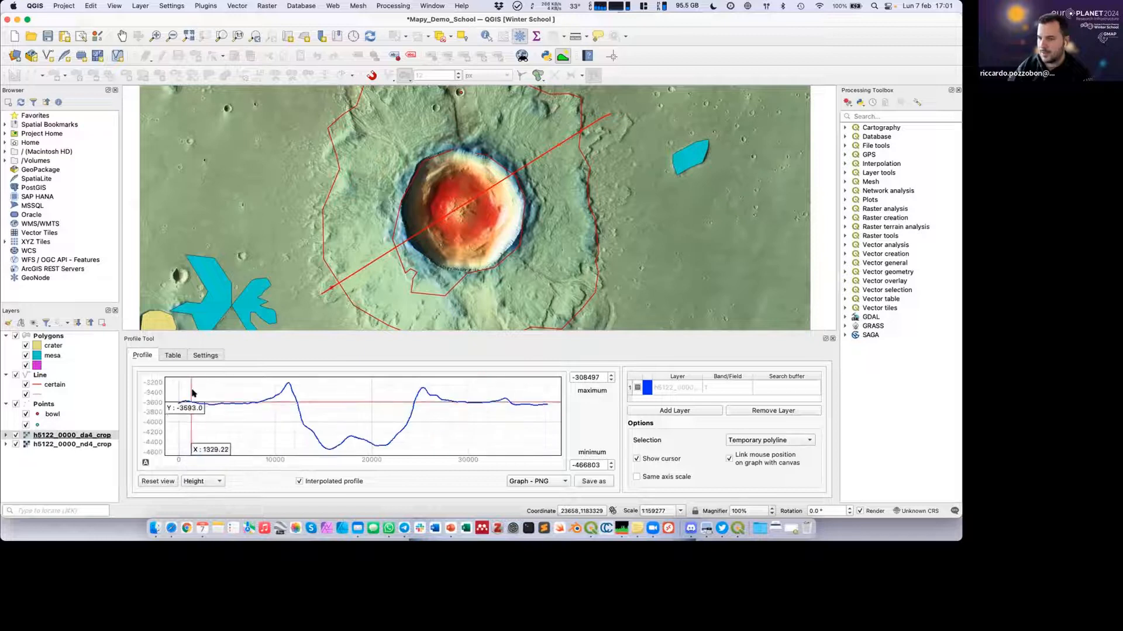
Examine the profile's distance and elevation table and the tool settings, and return to the profile graph.
{"action": "left_click", "coordinate": [173, 356]}
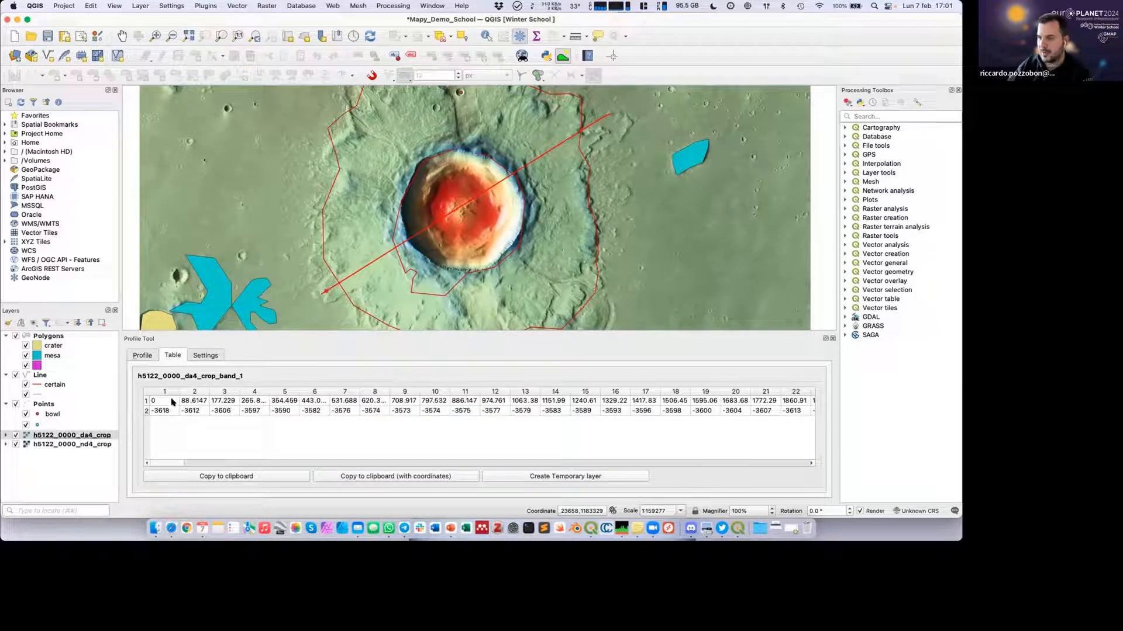
{"action": "left_click", "coordinate": [203, 355]}
{"action": "left_click", "coordinate": [175, 356]}
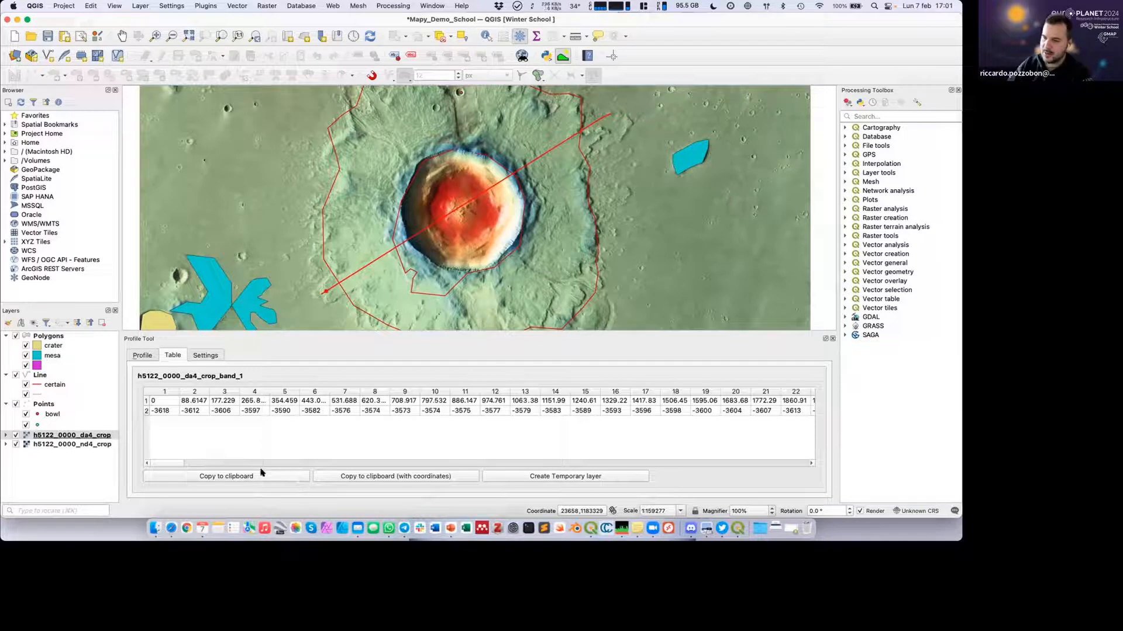
{"action": "left_click", "coordinate": [150, 357]}
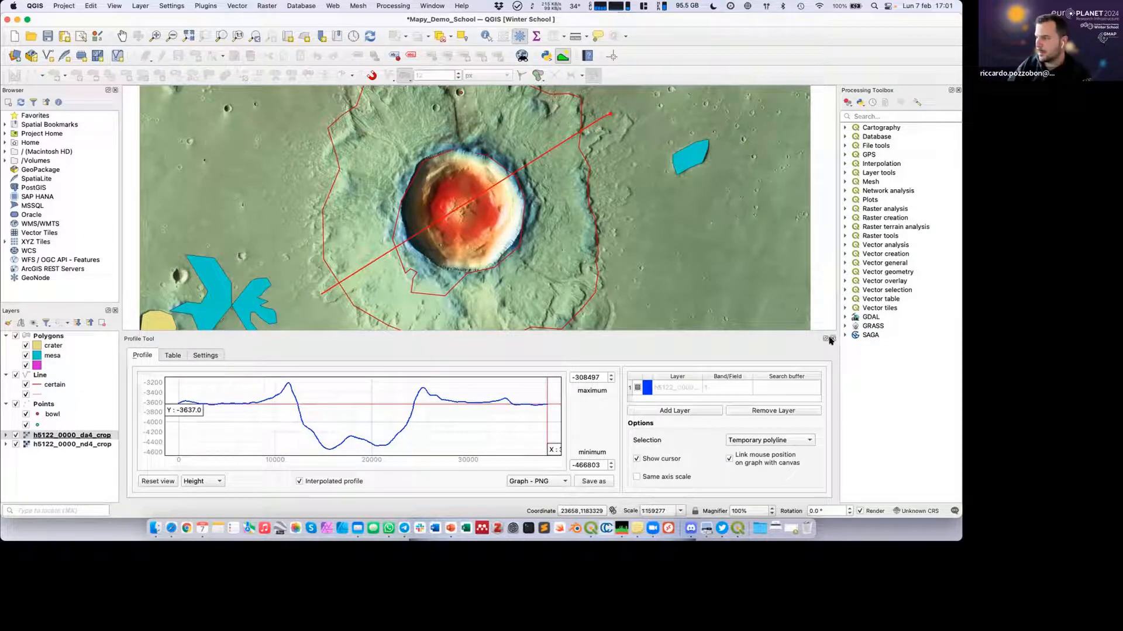
Search the plugin manager for "qprof", install the qProf plugin, and close the manager.
{"action": "left_click", "coordinate": [206, 6]}
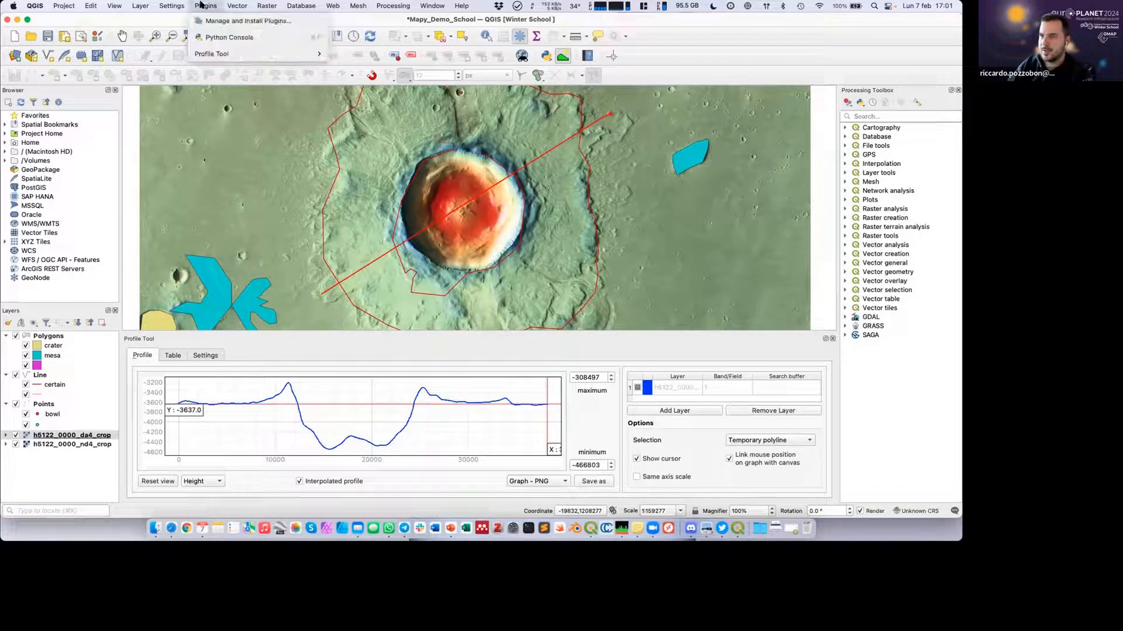
{"action": "mouse_move", "coordinate": [219, 52]}
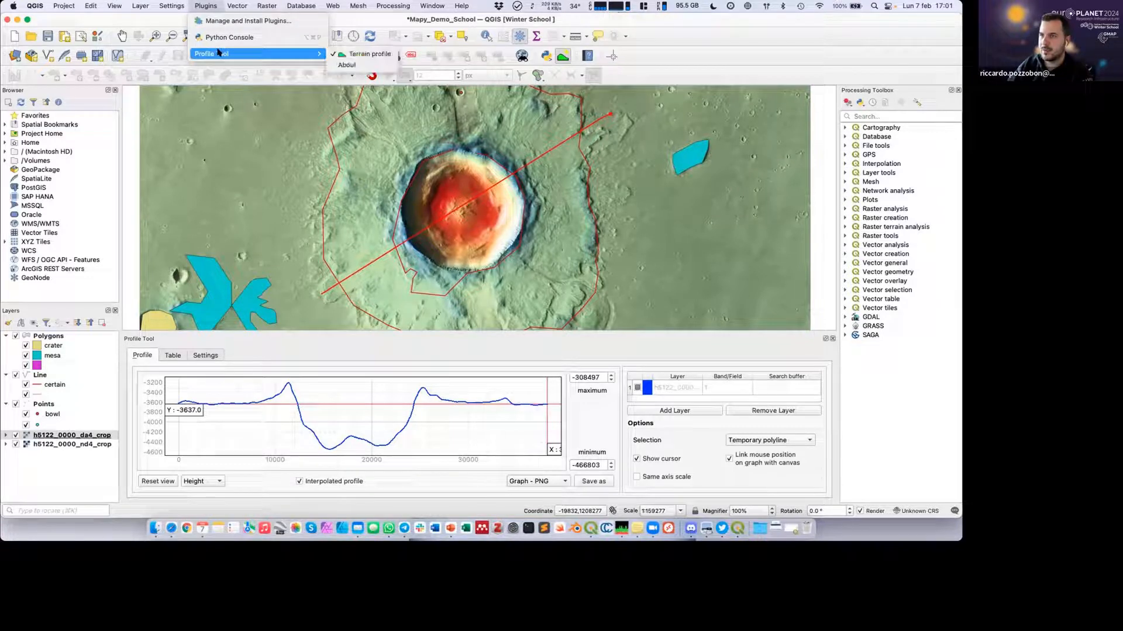
{"action": "left_click", "coordinate": [215, 21]}
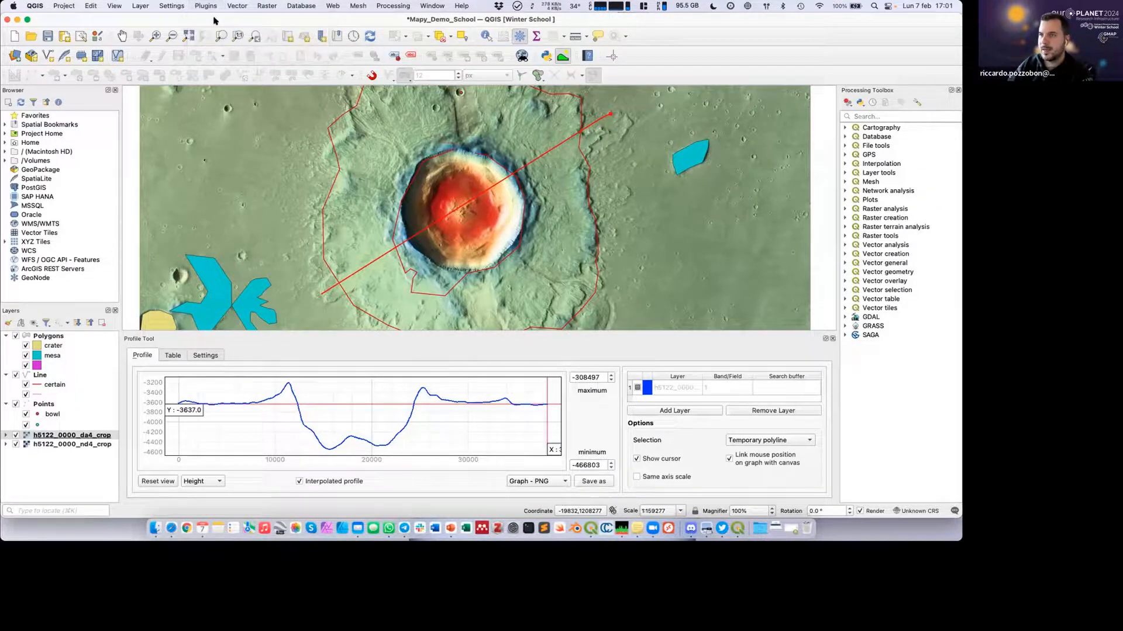
{"action": "left_click_drag", "start_coordinate": [372, 167], "coordinate": [297, 167]}
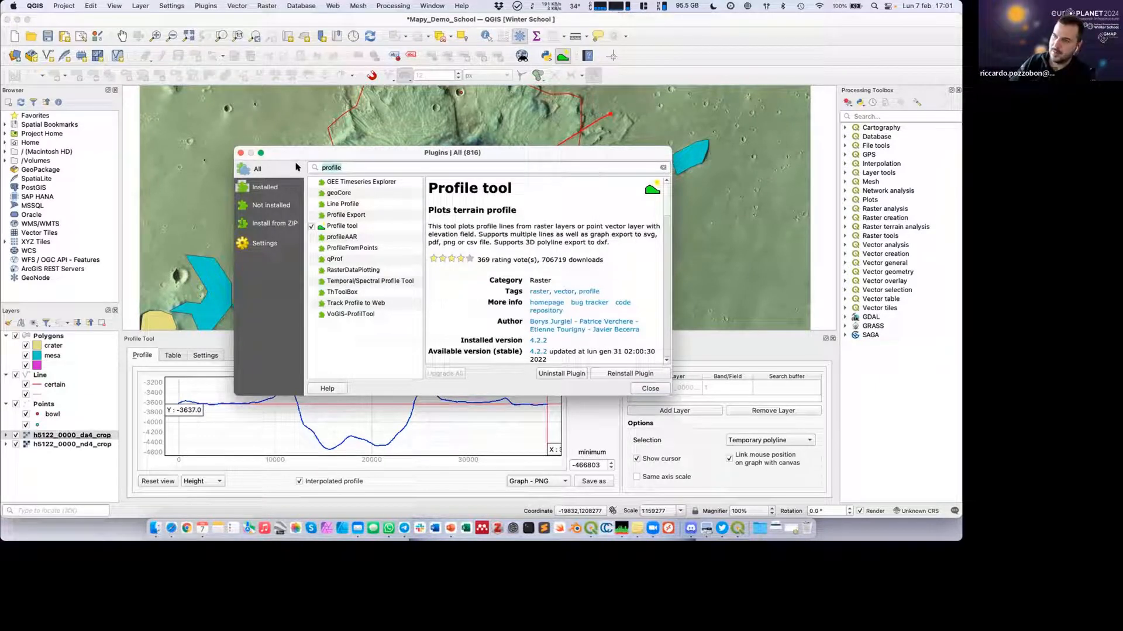
{"action": "type", "text": "qprof"}
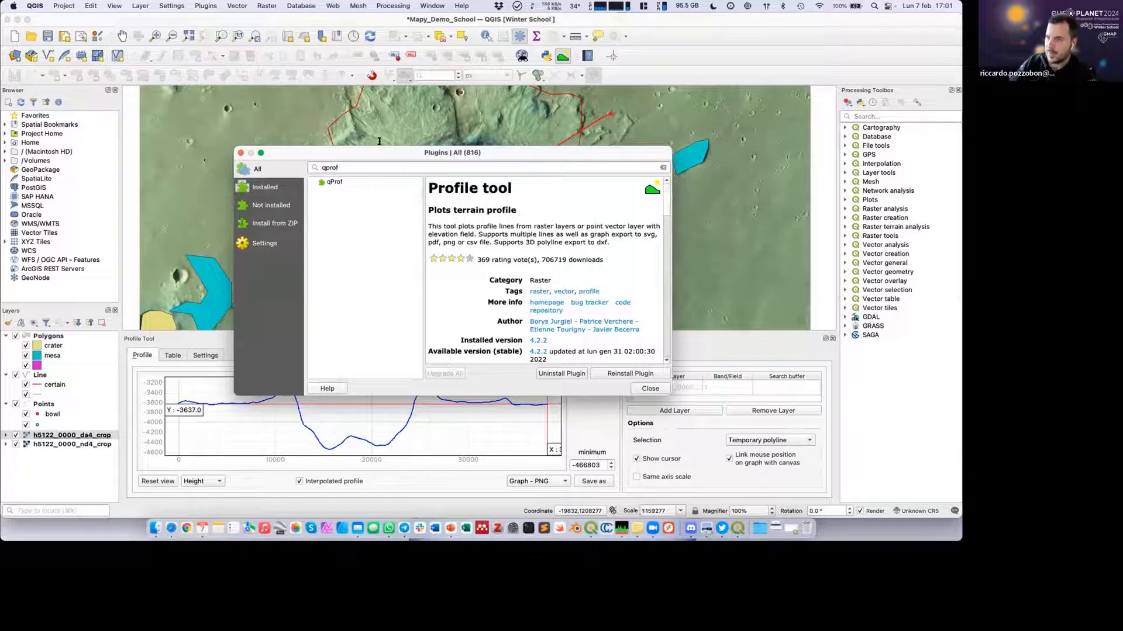
{"action": "left_click", "coordinate": [360, 182]}
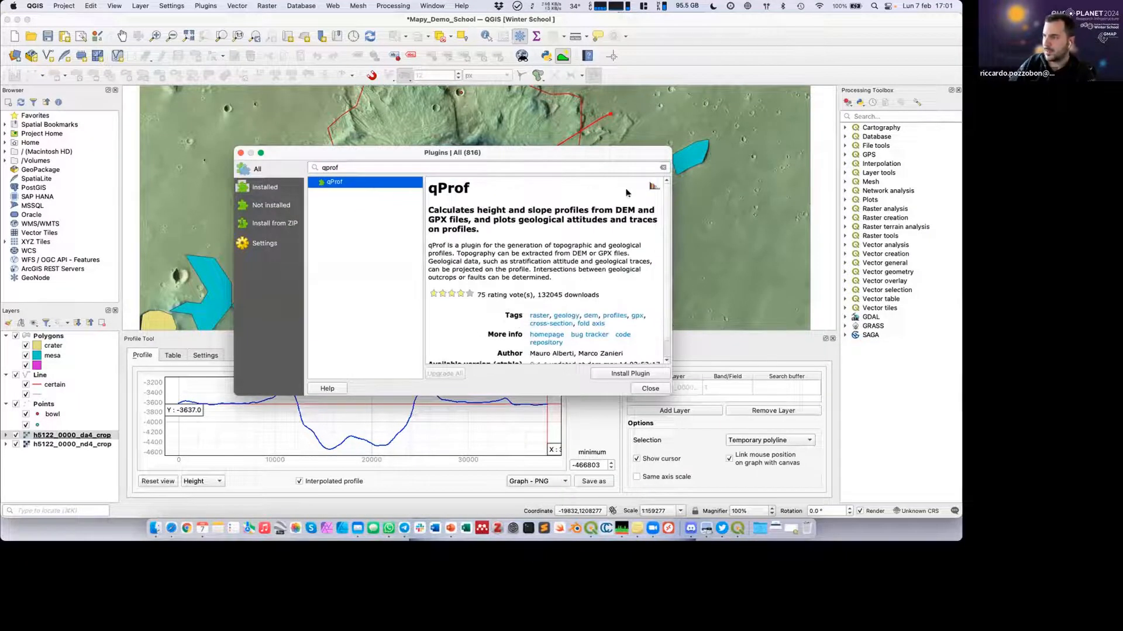
{"action": "left_click_drag", "start_coordinate": [670, 392], "coordinate": [727, 426]}
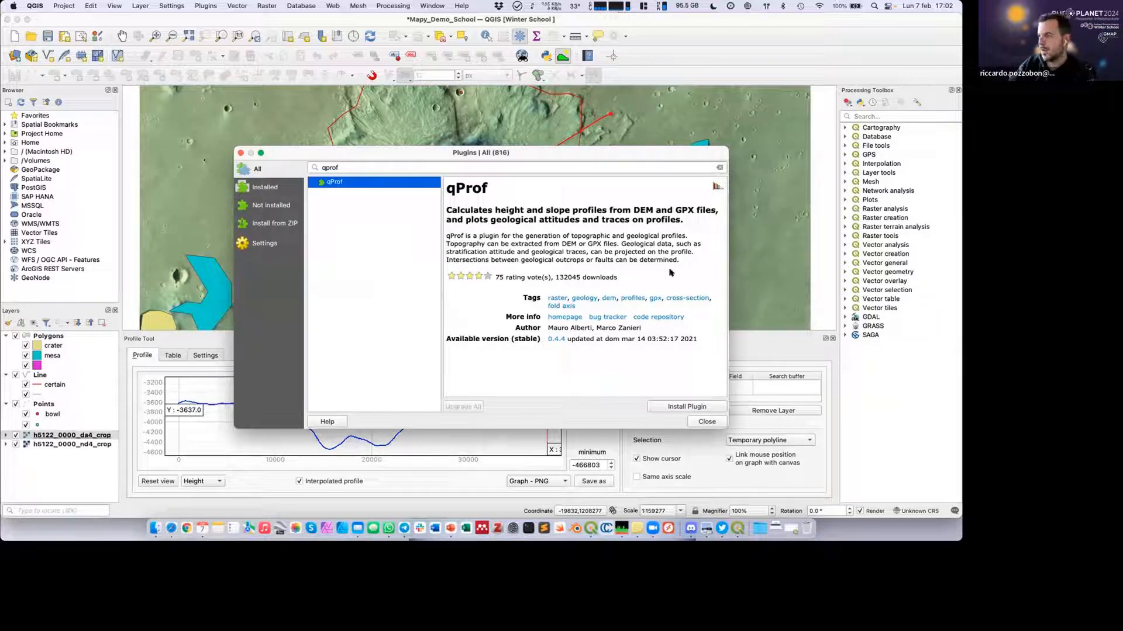
{"action": "left_click", "coordinate": [671, 409]}
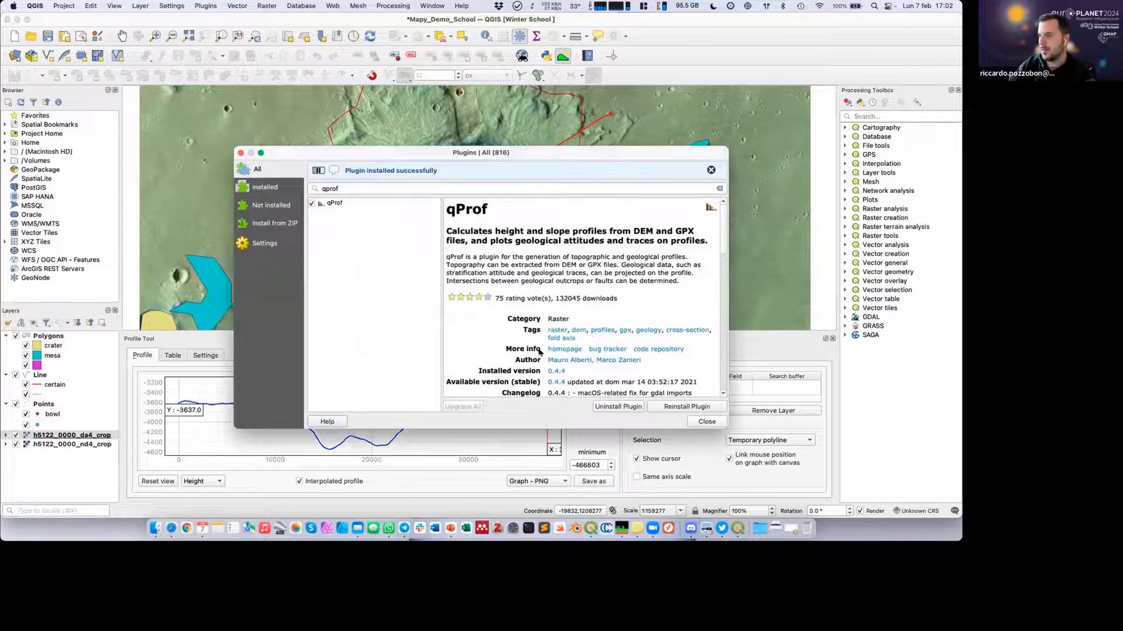
{"action": "left_click", "coordinate": [692, 421]}
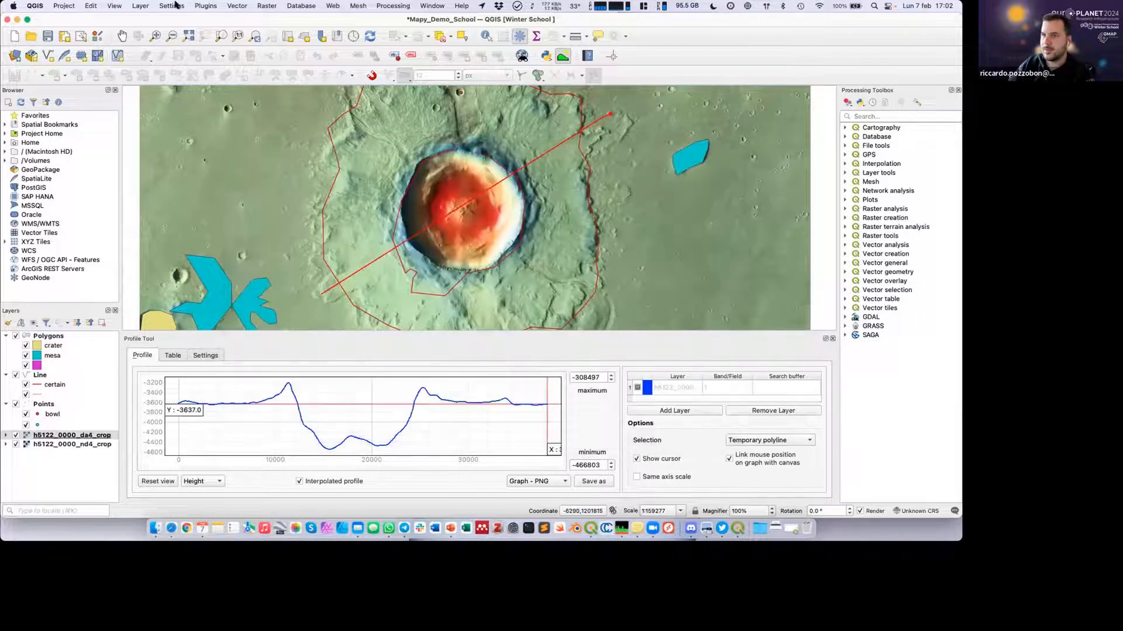
Check that qProf is available among the plugins and close the Profile Tool panel.
{"action": "left_click", "coordinate": [206, 5]}
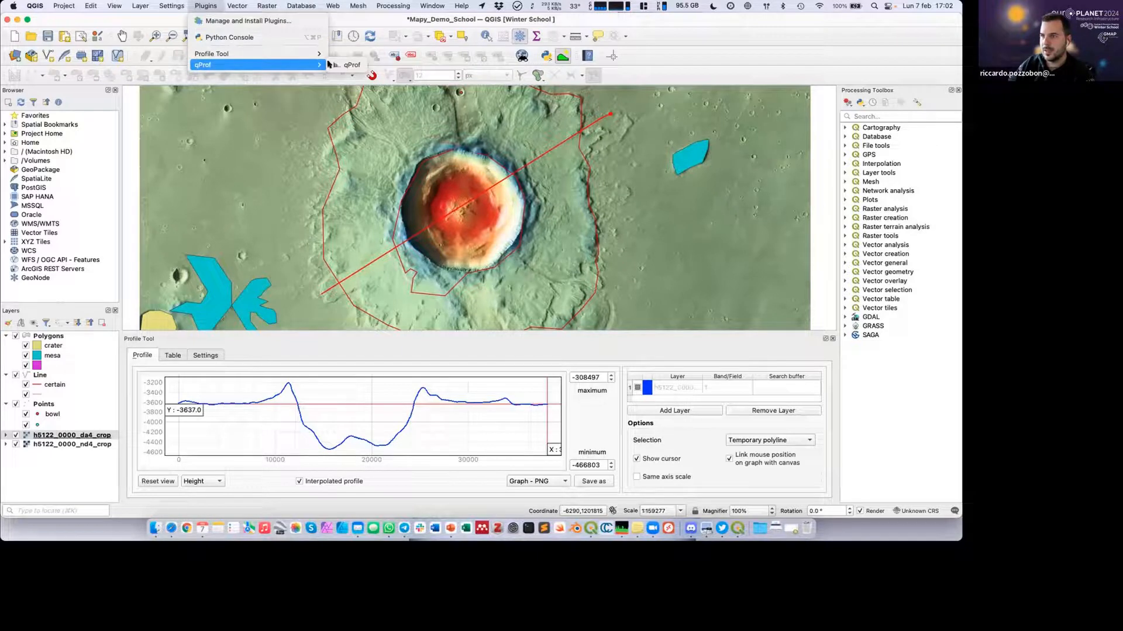
{"action": "mouse_move", "coordinate": [272, 63]}
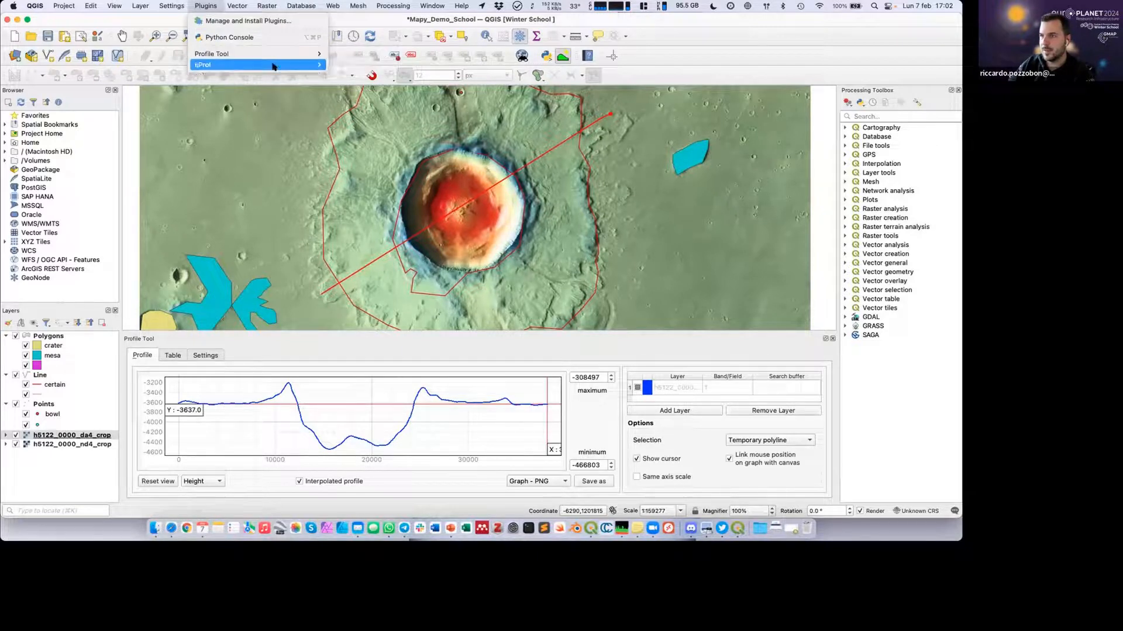
{"action": "left_click", "coordinate": [832, 337]}
{"action": "left_click", "coordinate": [832, 338]}
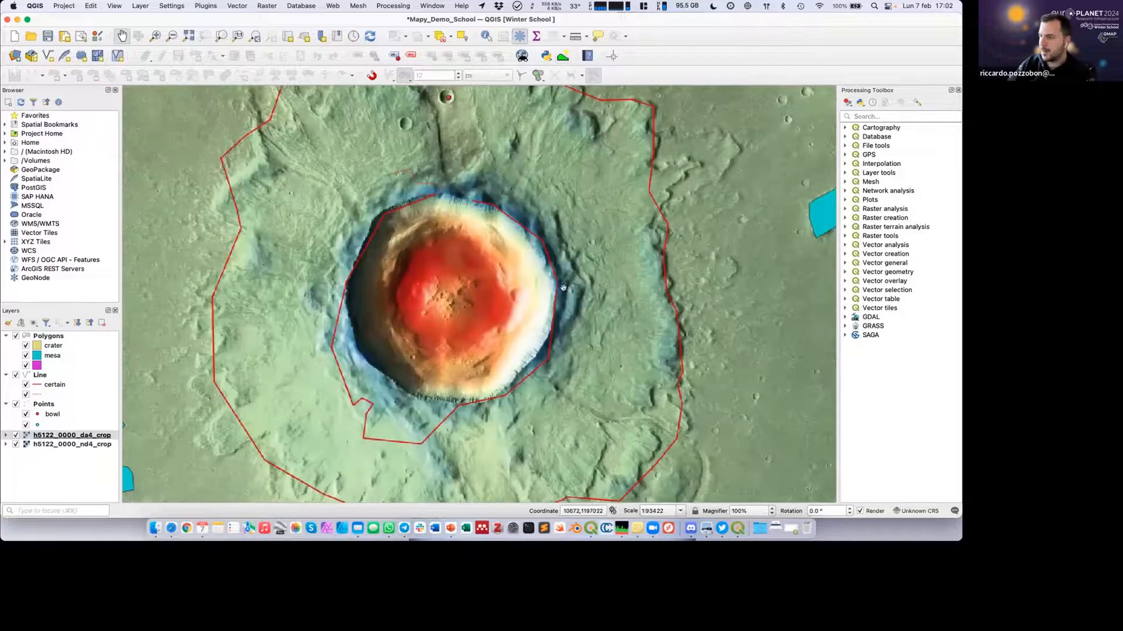
{"action": "scroll", "coordinate": [450, 260], "scroll_direction": "down", "scroll_amount": 1}
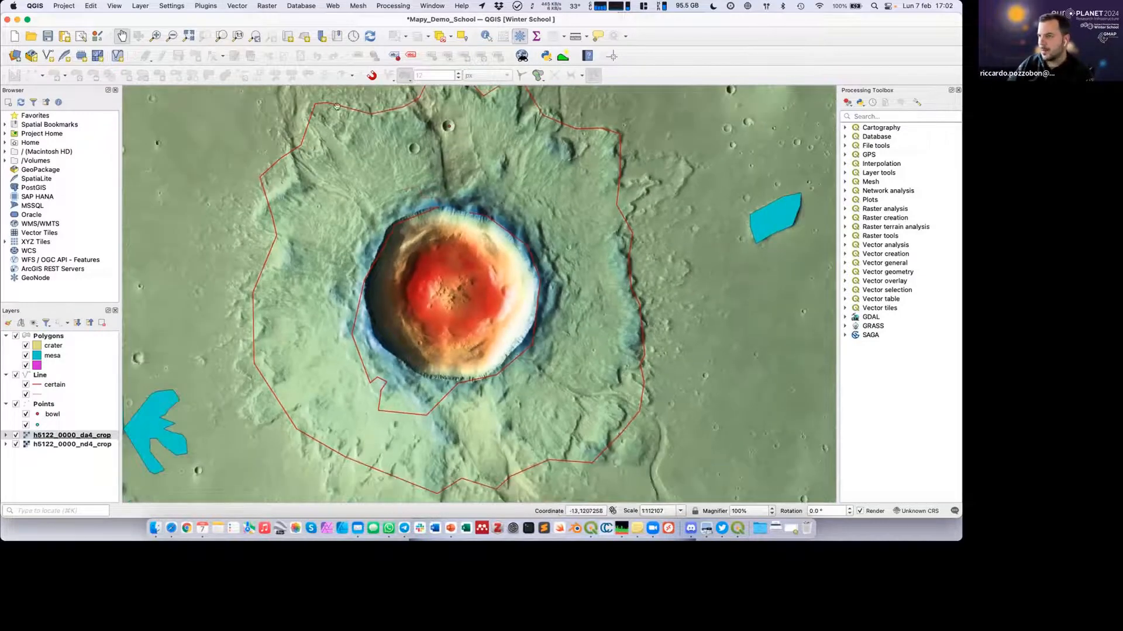
Inspect the two crop TIFFs and mappy-latest.zip in Finder's QGIS Demo folder, minimize the folder window, and close the plugin manager.
{"action": "left_click", "coordinate": [205, 5]}
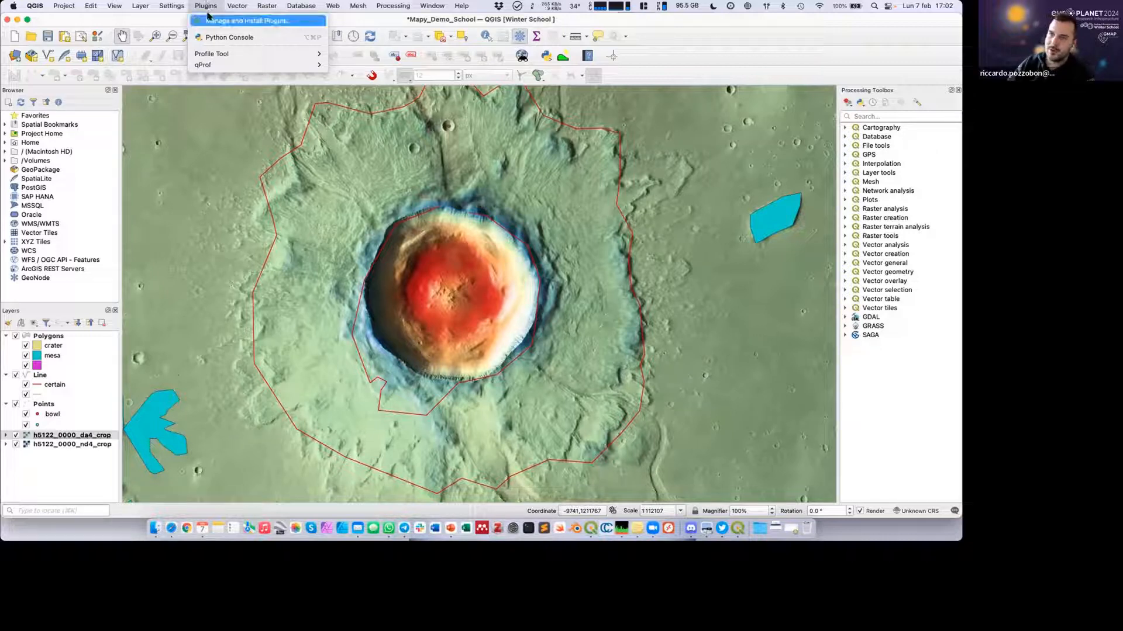
{"action": "left_click", "coordinate": [208, 21]}
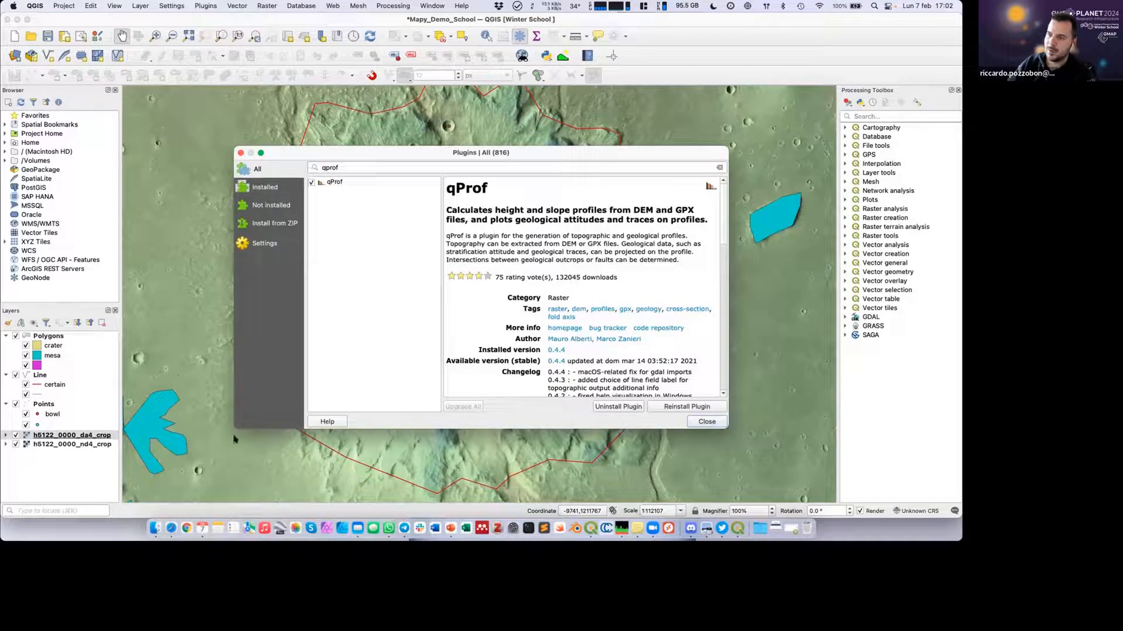
{"action": "left_click", "coordinate": [156, 525]}
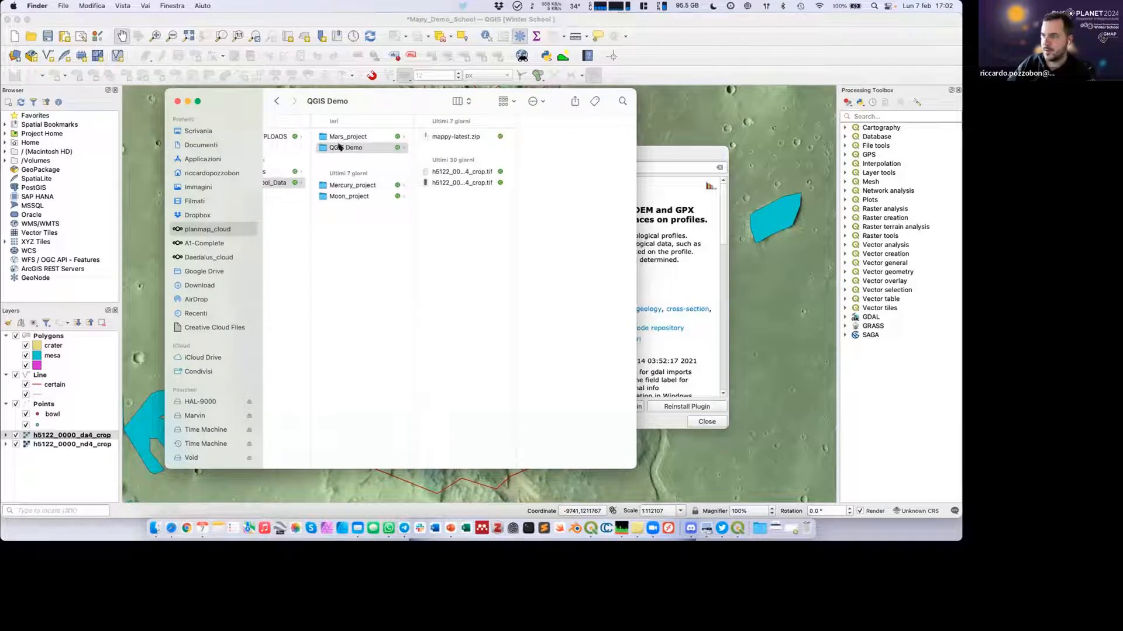
{"action": "left_click", "coordinate": [451, 171]}
{"action": "left_click", "coordinate": [447, 183]}
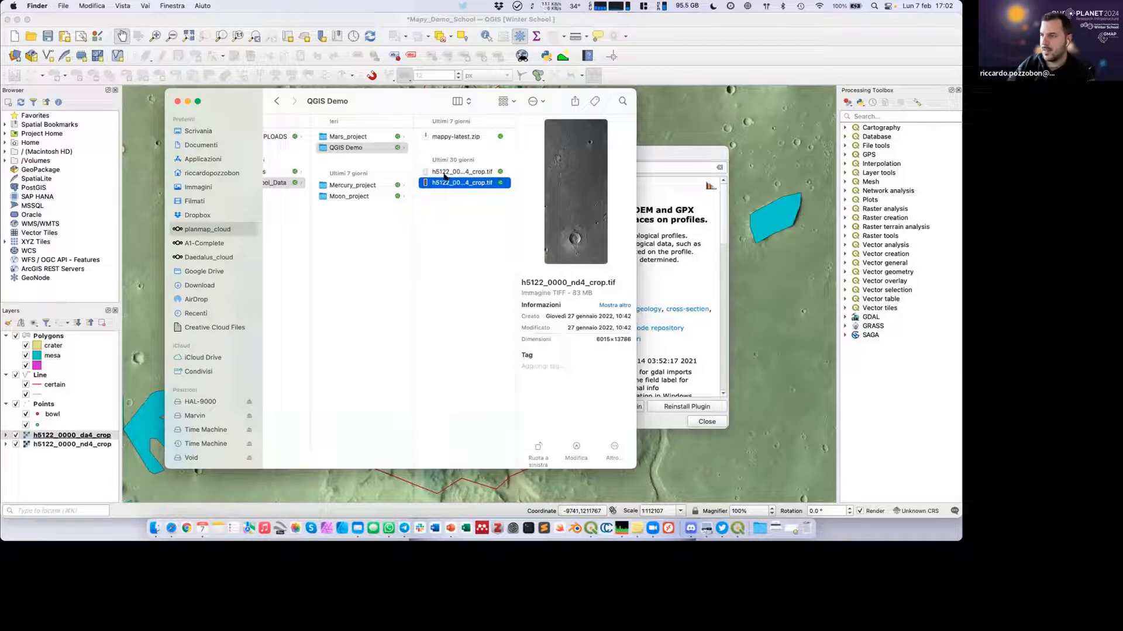
{"action": "left_click", "coordinate": [445, 172]}
{"action": "left_click", "coordinate": [450, 137]}
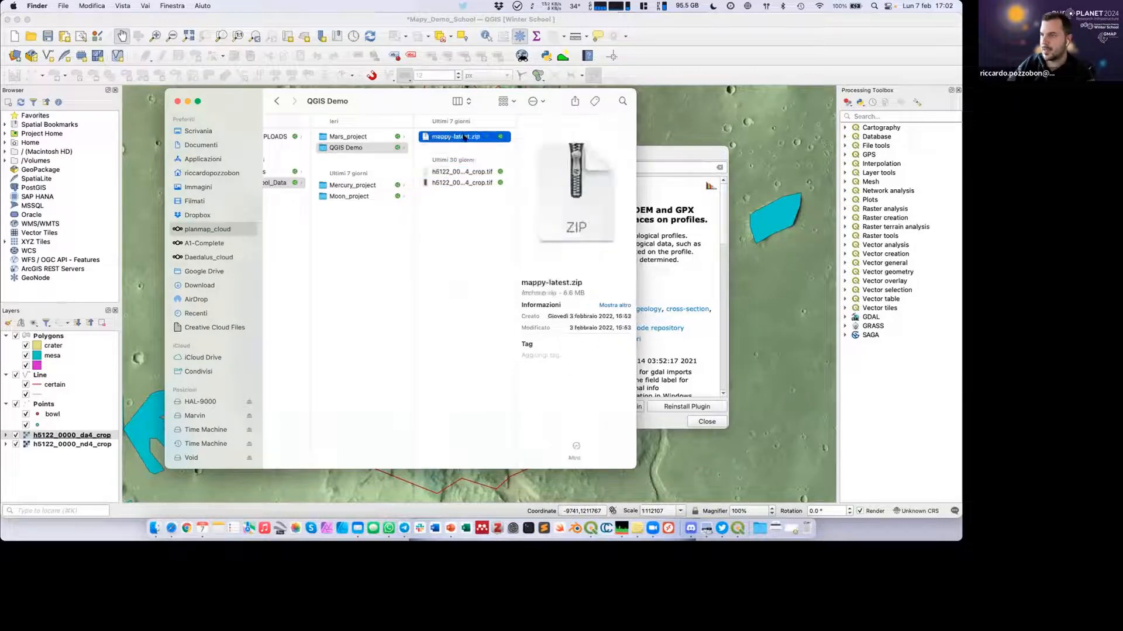
{"action": "left_click", "coordinate": [187, 101]}
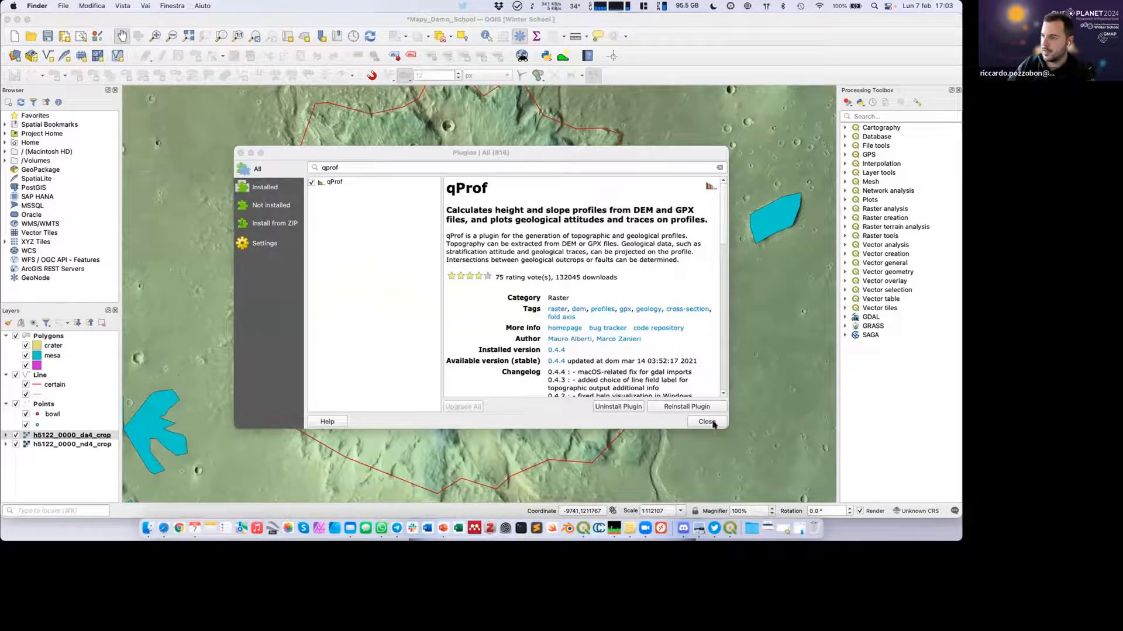
{"action": "left_click", "coordinate": [706, 421]}
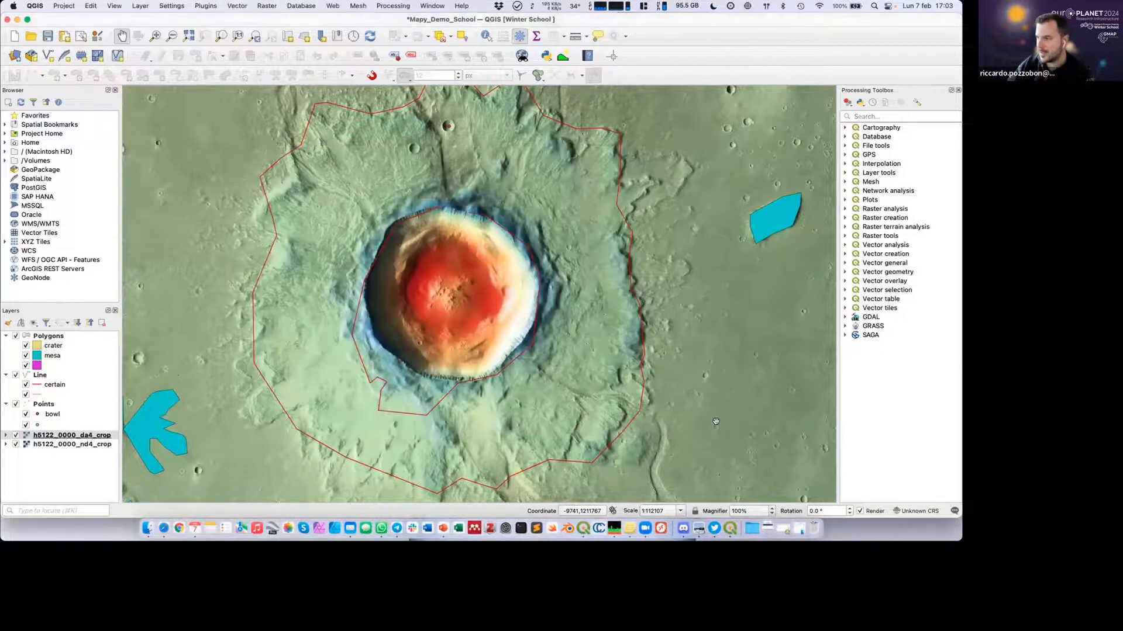
Reopen the plugin manager and search all plugins for "mappy".
{"action": "left_click", "coordinate": [216, 5]}
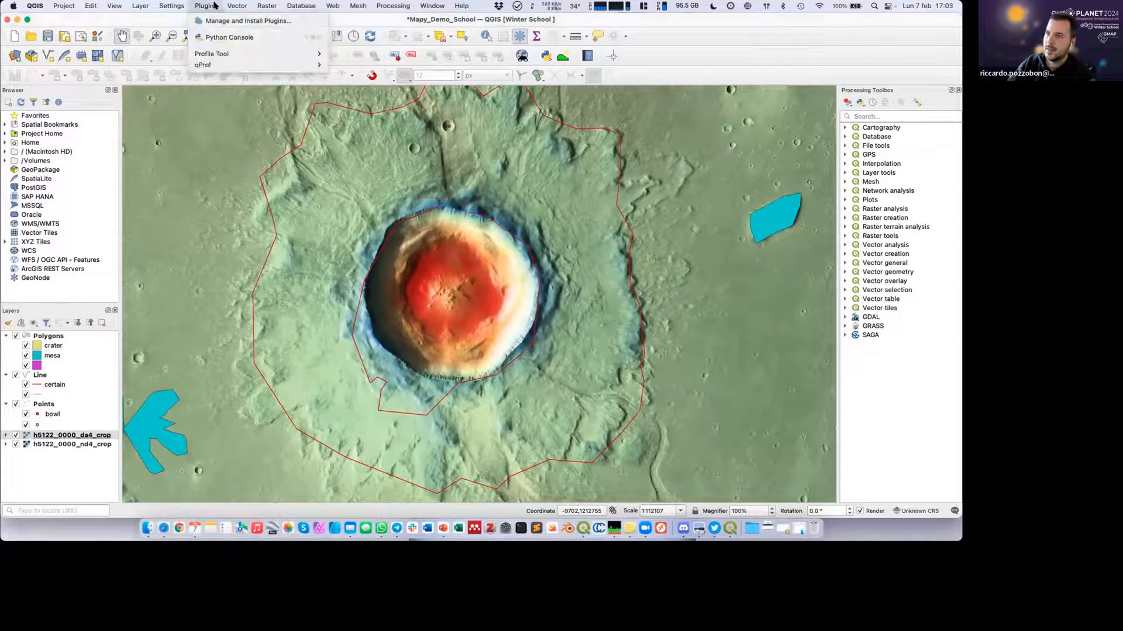
{"action": "left_click", "coordinate": [217, 20]}
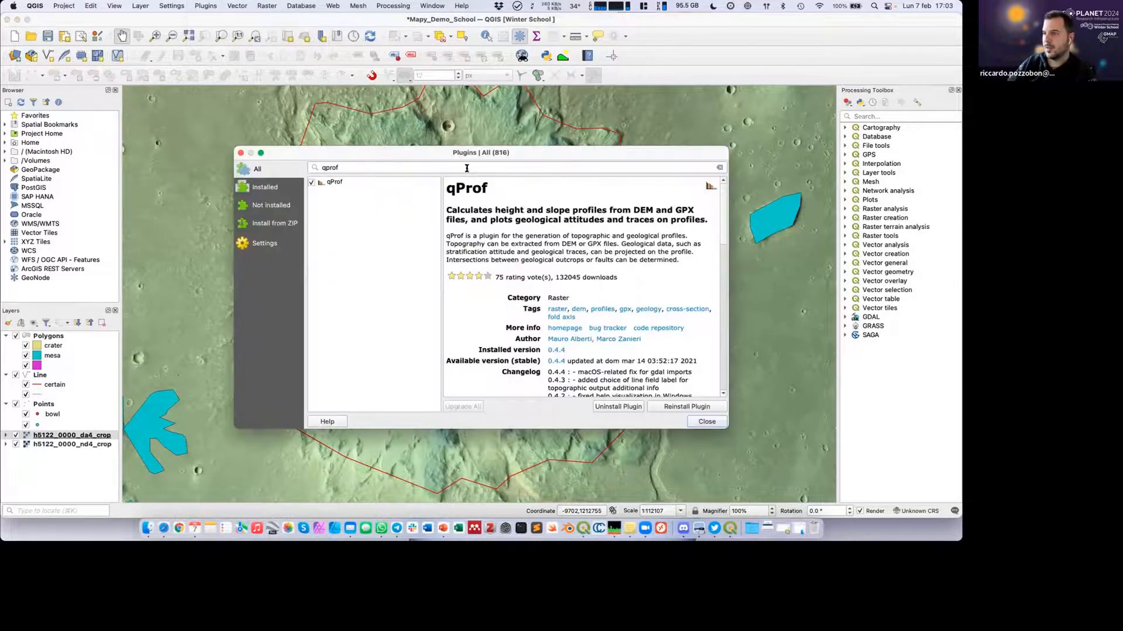
{"action": "double_click", "coordinate": [317, 163]}
{"action": "type", "text": "mappy"}
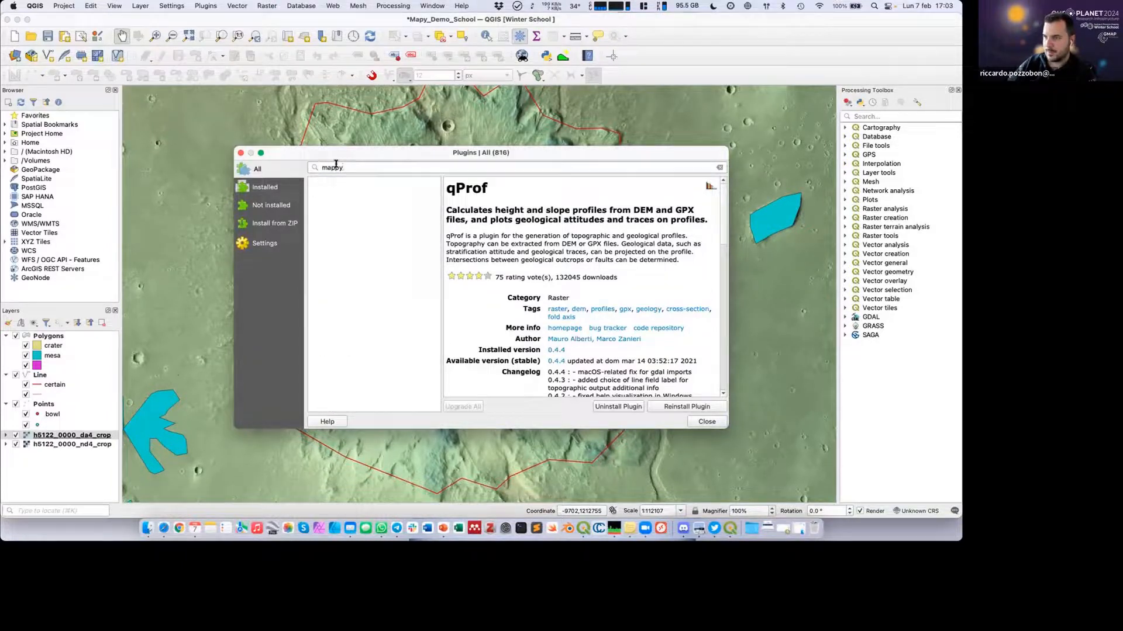
Enable the display of experimental plugins in the plugin manager and view the mappy plugin's details.
{"action": "left_click", "coordinate": [263, 242]}
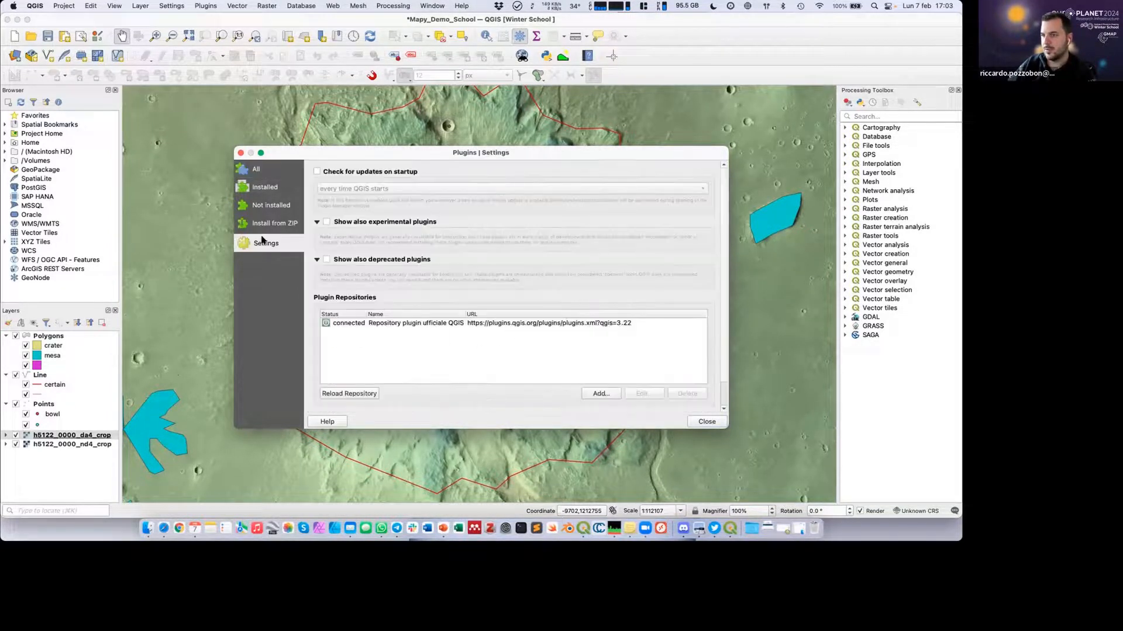
{"action": "left_click", "coordinate": [326, 222]}
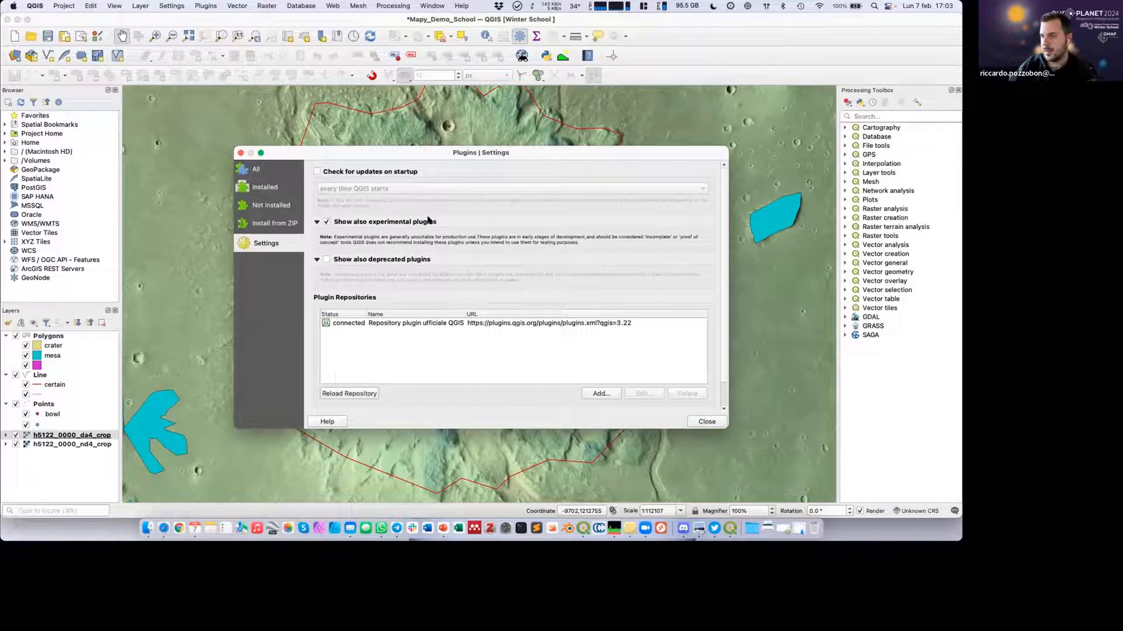
{"action": "left_click", "coordinate": [258, 171]}
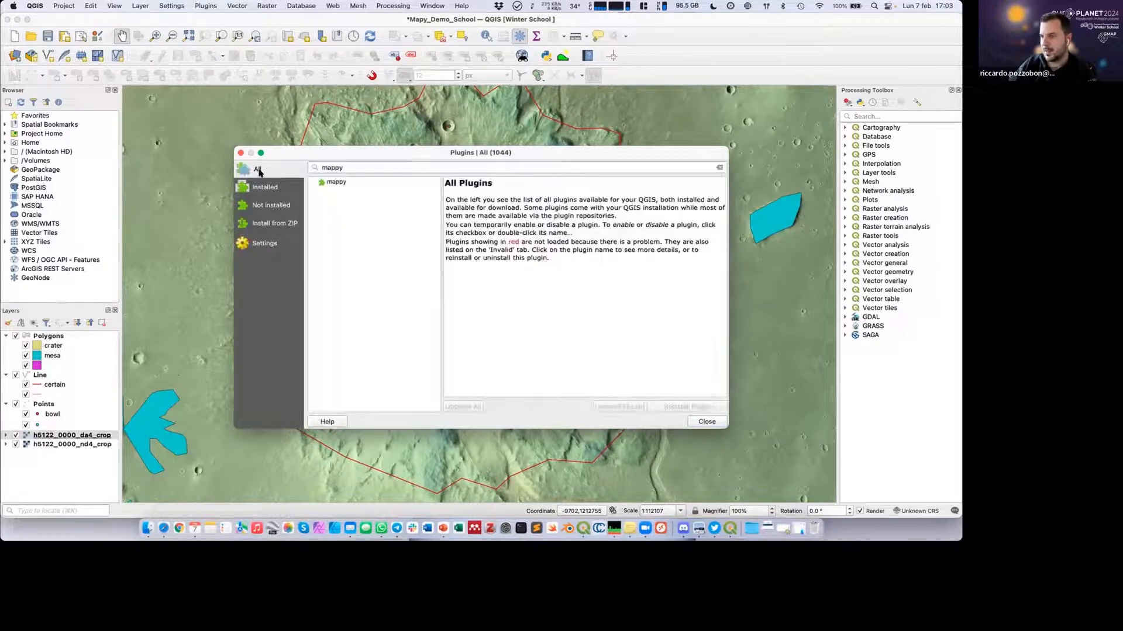
{"action": "left_click", "coordinate": [338, 183]}
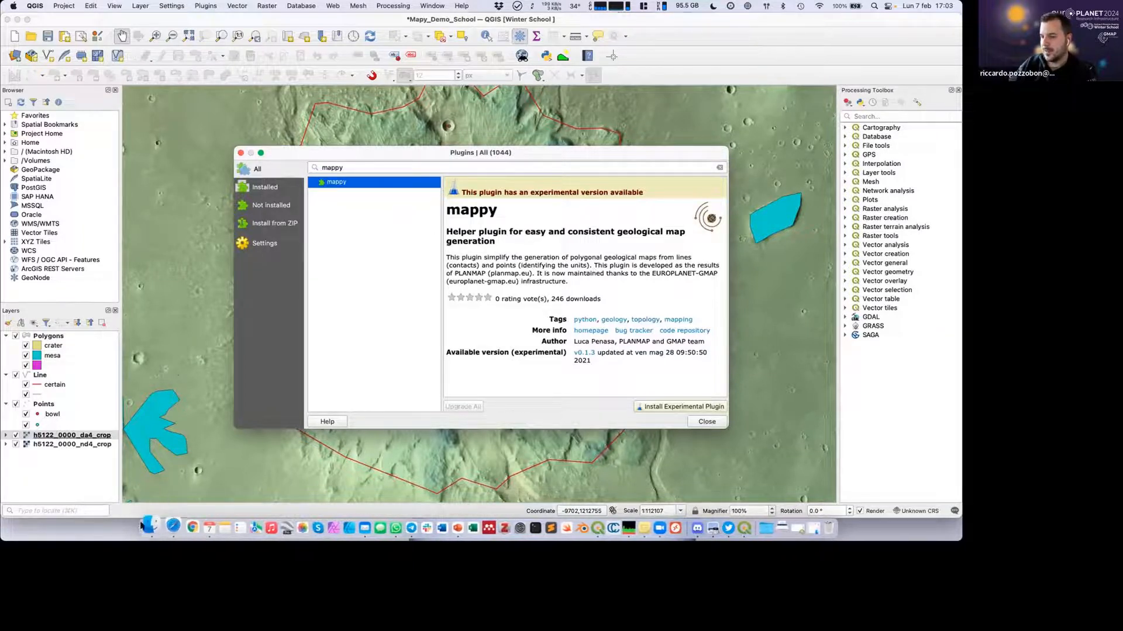
Clear the plugin search and show the plugin manager's page for installing from a ZIP file.
{"action": "left_click", "coordinate": [797, 528]}
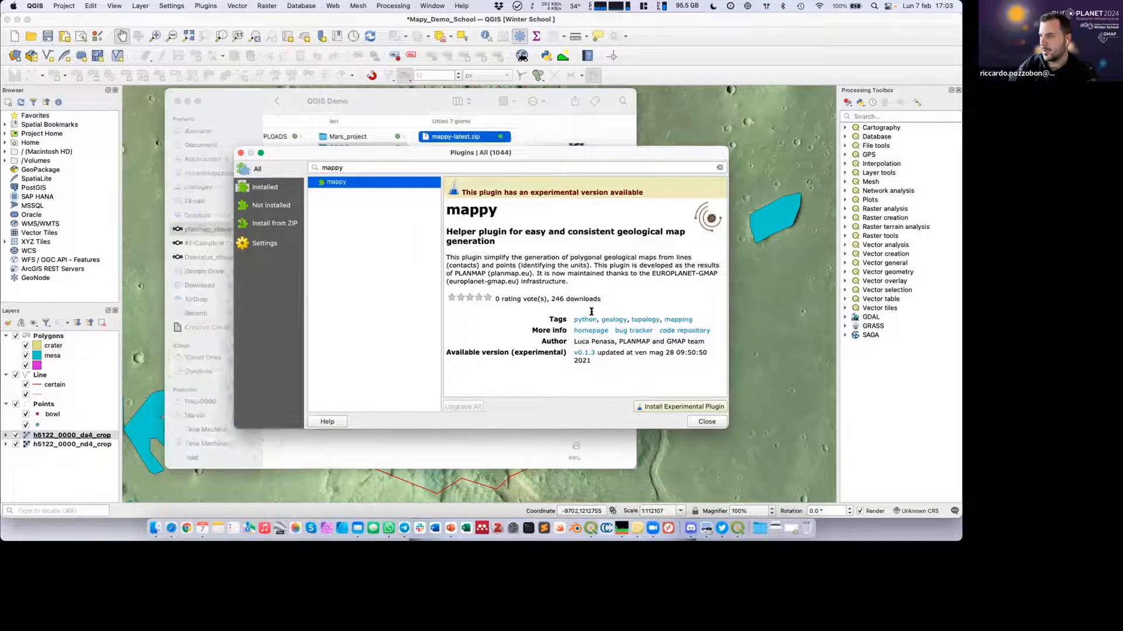
{"action": "left_click", "coordinate": [651, 157]}
{"action": "left_click", "coordinate": [718, 167]}
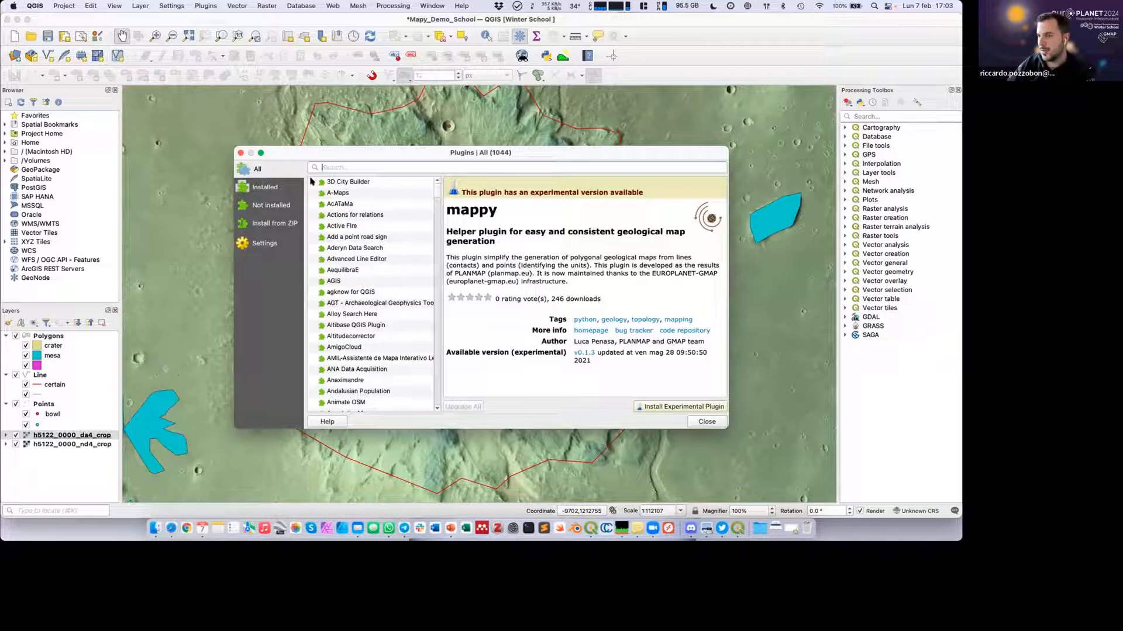
{"action": "left_click", "coordinate": [269, 228]}
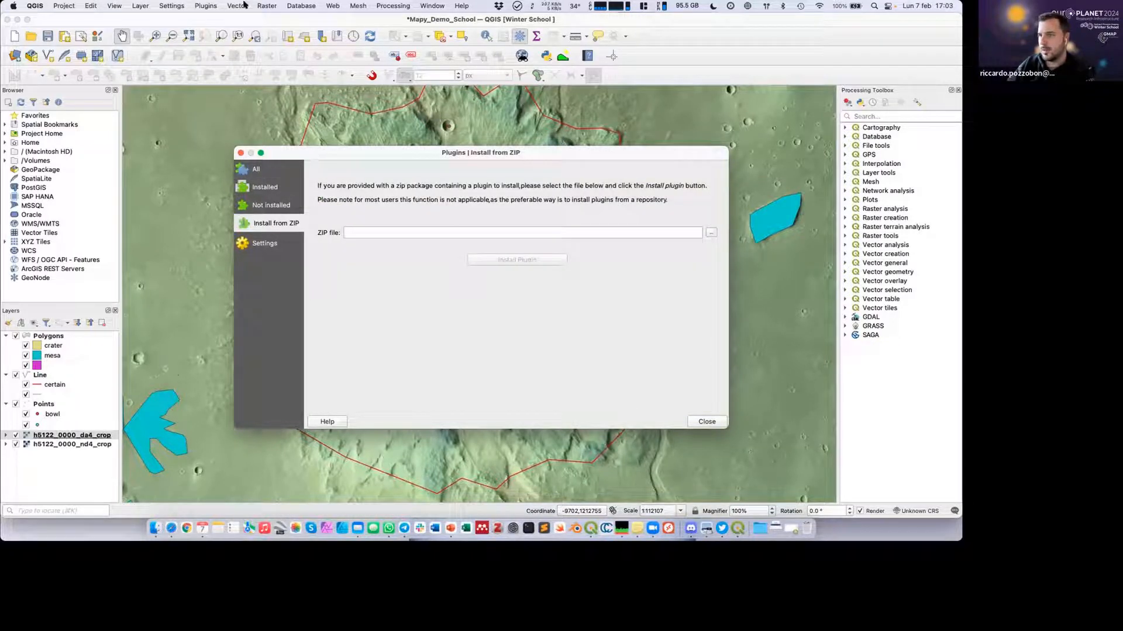
{"action": "left_click", "coordinate": [204, 6]}
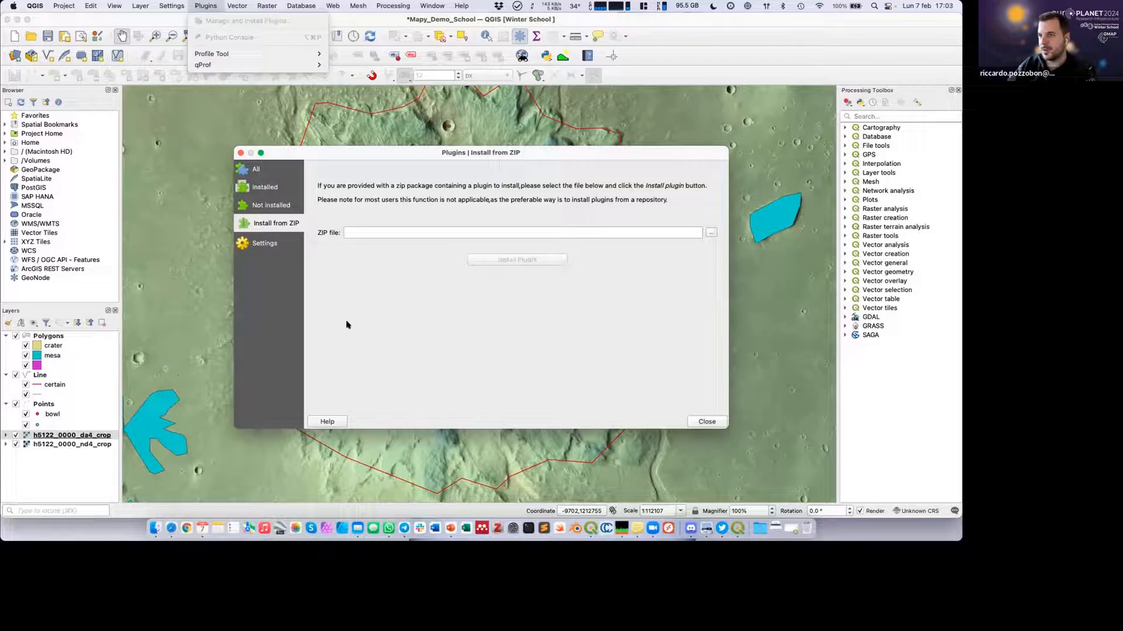
{"action": "left_click", "coordinate": [395, 339]}
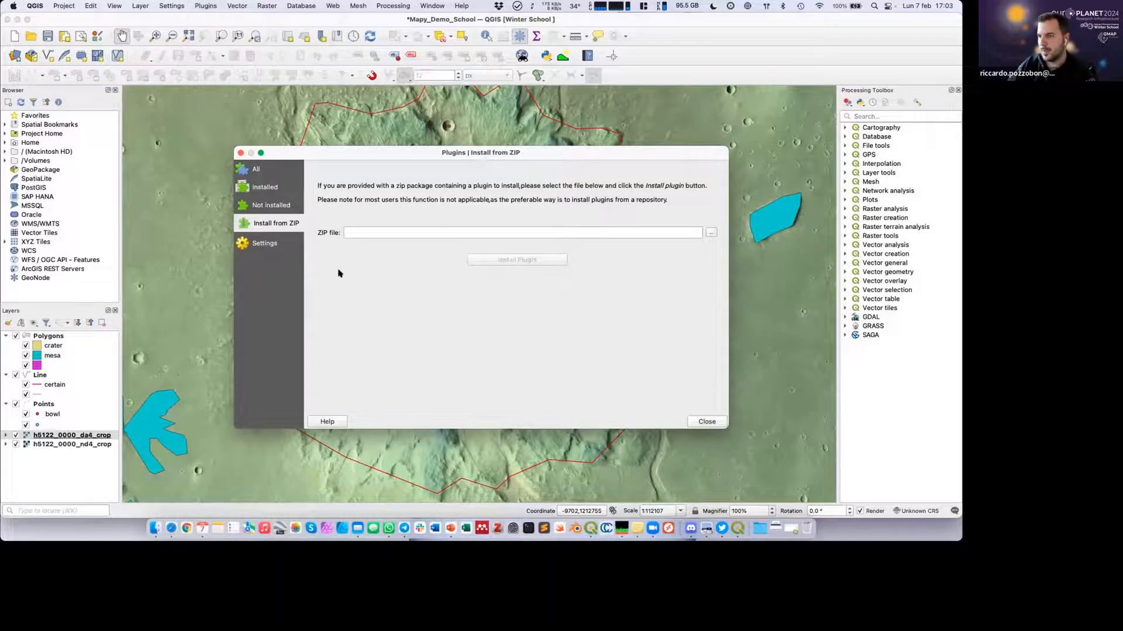
Choose mappy-latest.zip from GMAP's winter school data, inside the QGIS Demo folder, as the plugin ZIP file.
{"action": "left_click", "coordinate": [711, 234]}
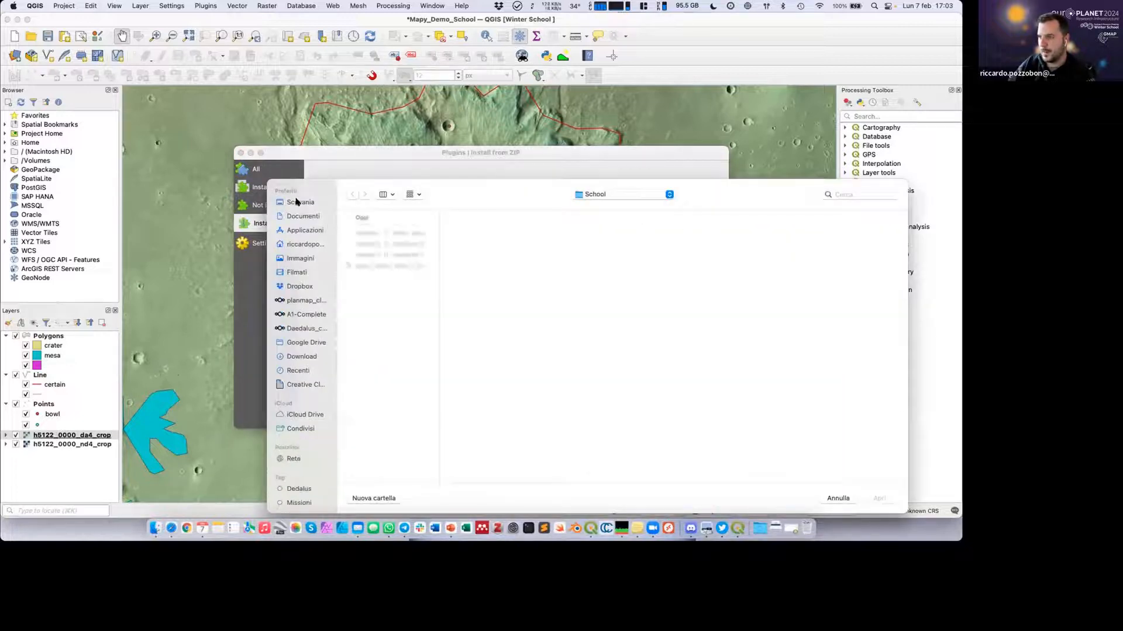
{"action": "left_click", "coordinate": [300, 301]}
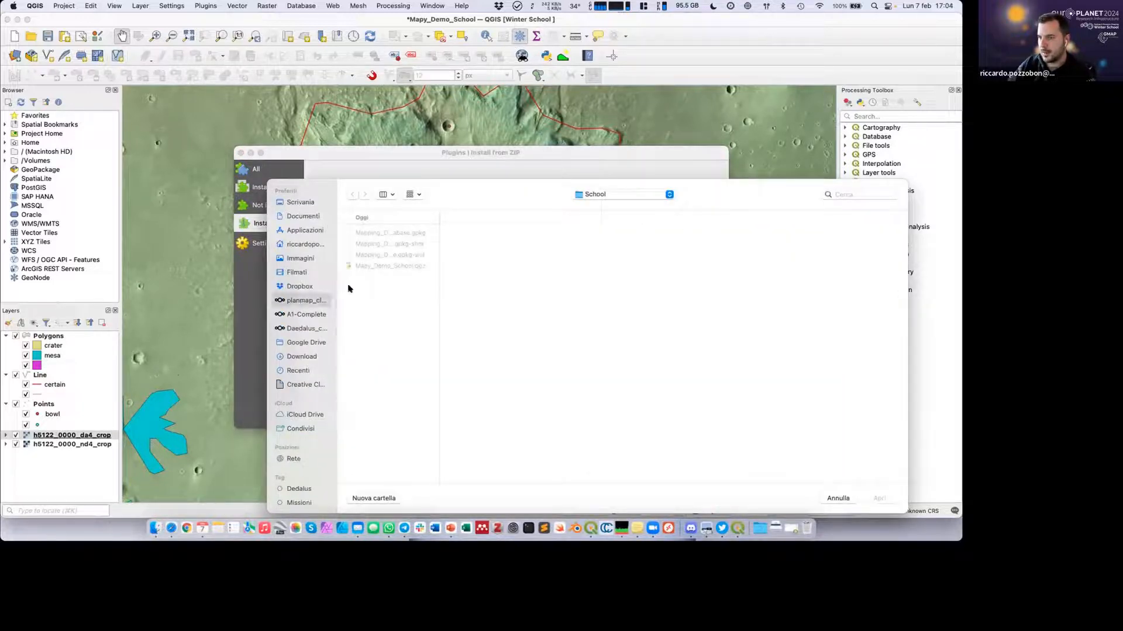
{"action": "left_click", "coordinate": [363, 233]}
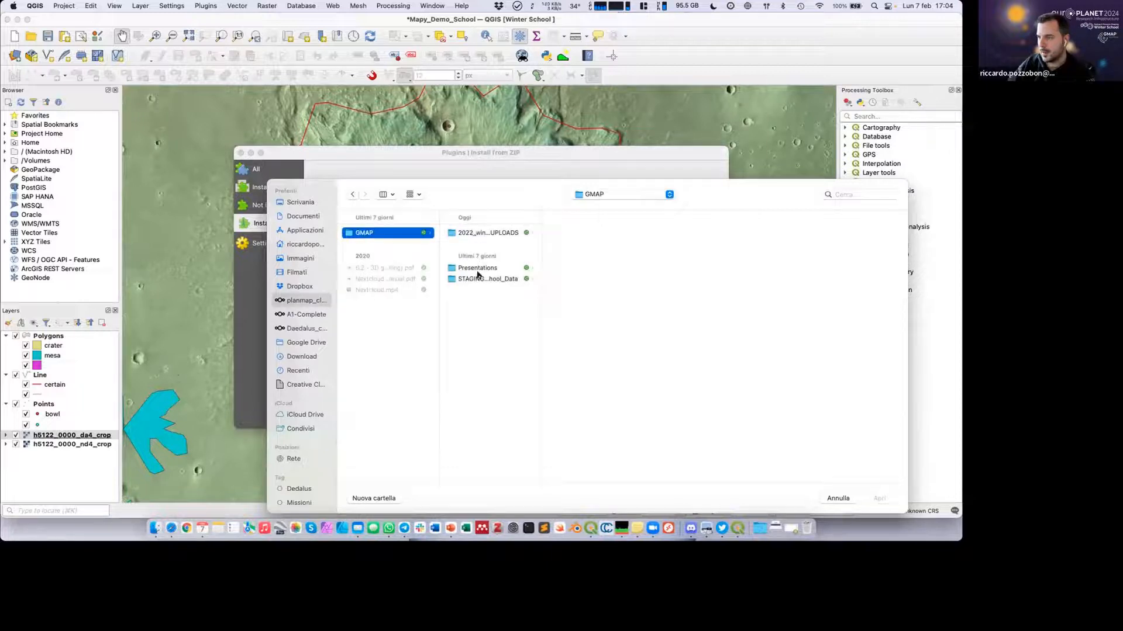
{"action": "left_click", "coordinate": [490, 279]}
{"action": "left_click", "coordinate": [575, 234]}
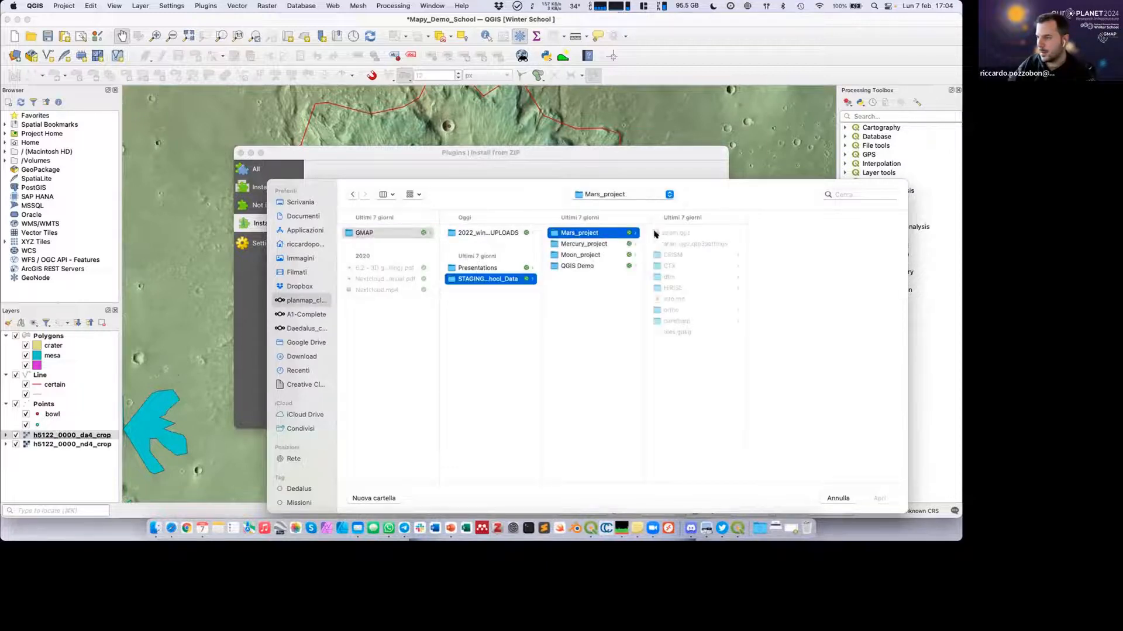
{"action": "left_click", "coordinate": [576, 265]}
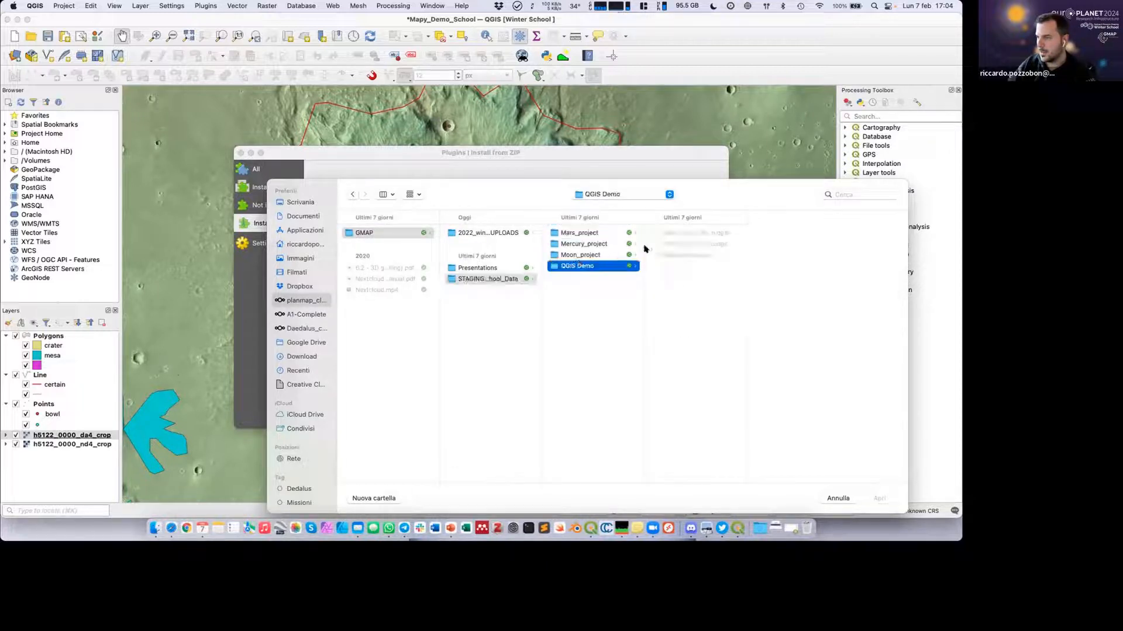
{"action": "left_click", "coordinate": [690, 255]}
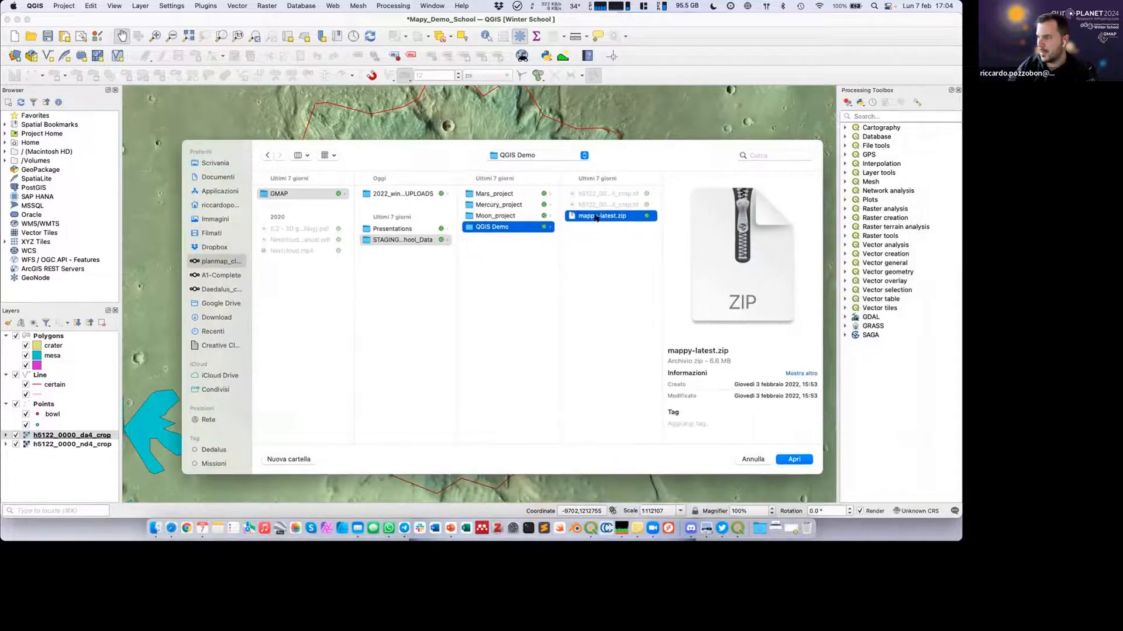
{"action": "left_click", "coordinate": [794, 460]}
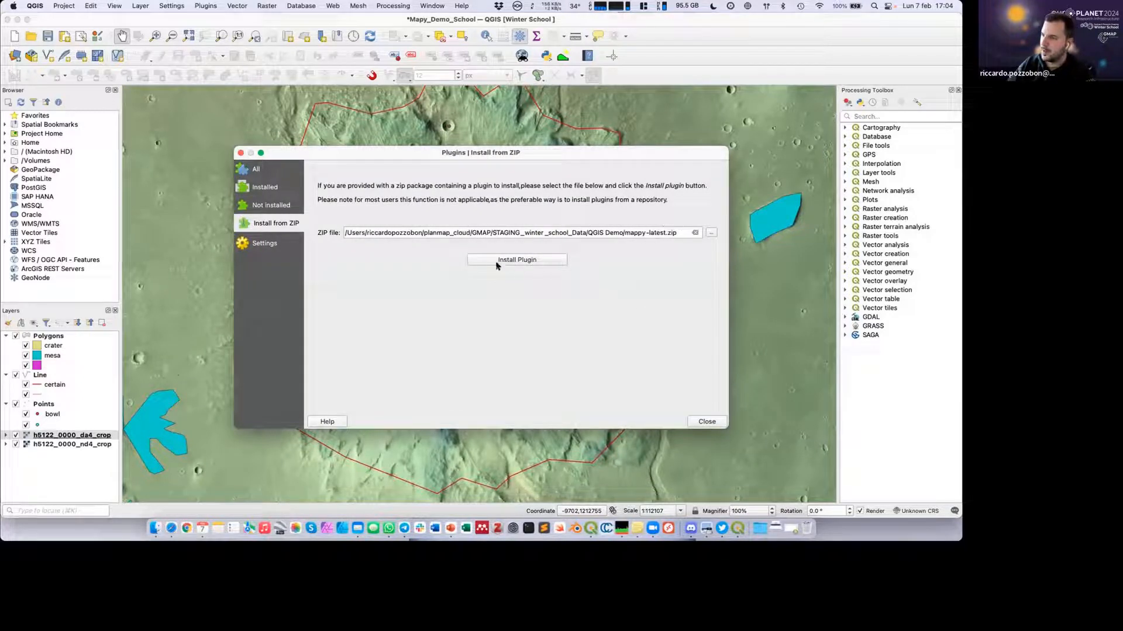
Install the plugin from the chosen ZIP, accept the untrusted source warning, and close the plugin manager.
{"action": "left_click", "coordinate": [536, 260]}
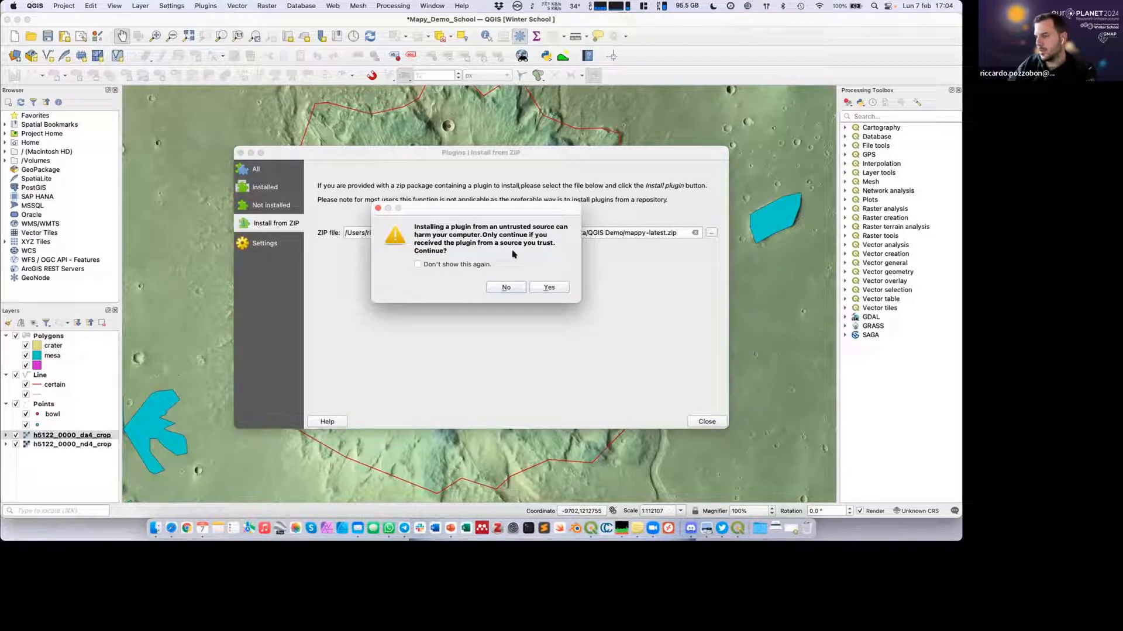
{"action": "left_click", "coordinate": [549, 288]}
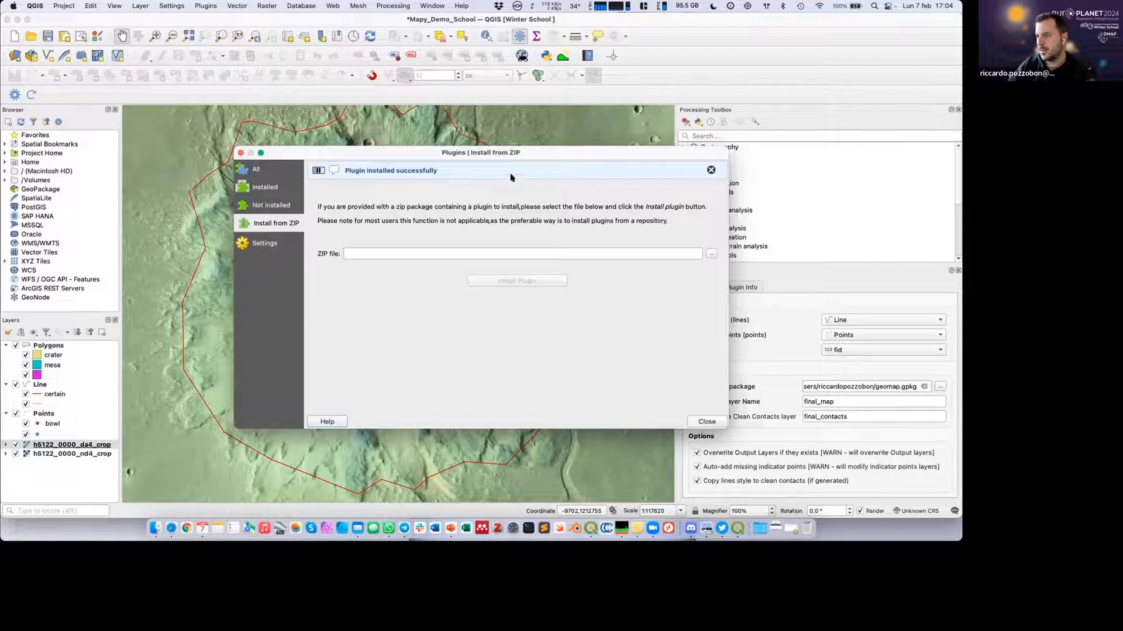
{"action": "left_click", "coordinate": [709, 170]}
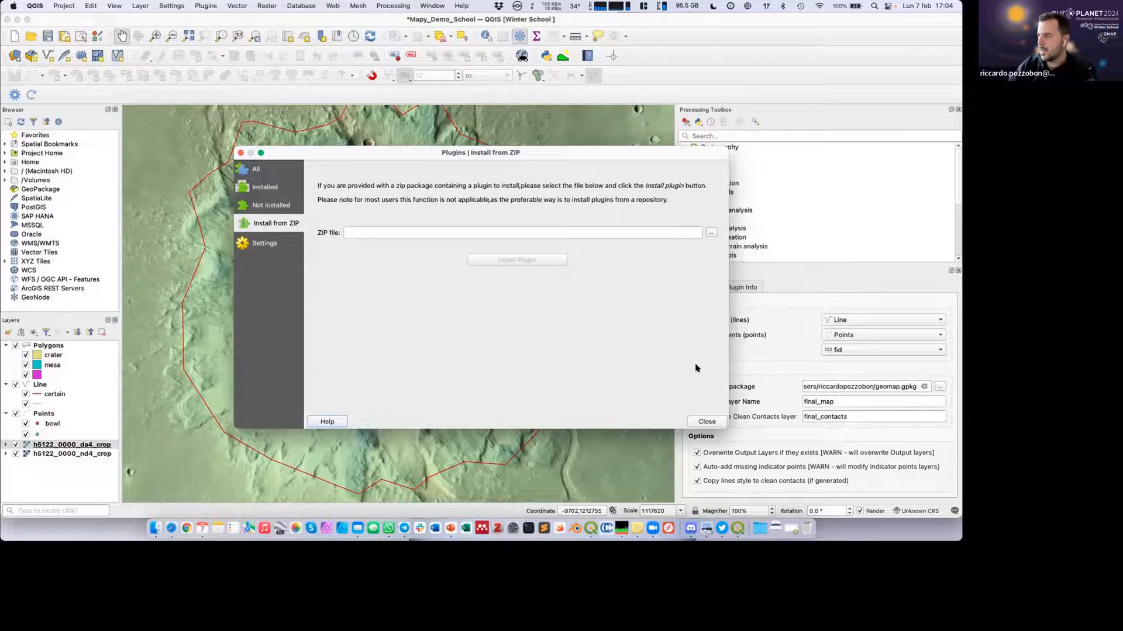
{"action": "left_click", "coordinate": [706, 421]}
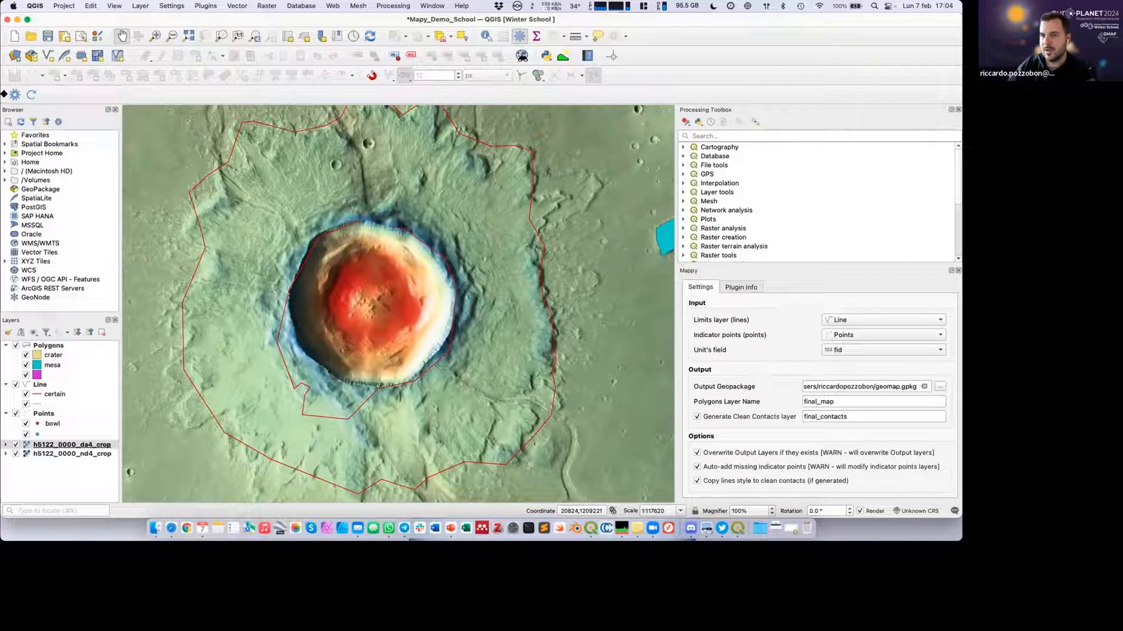
Move the Mappy toolbar to the end of the second toolbar row, and close and reopen the Mappy panel.
{"action": "left_click_drag", "start_coordinate": [13, 104], "coordinate": [632, 55]}
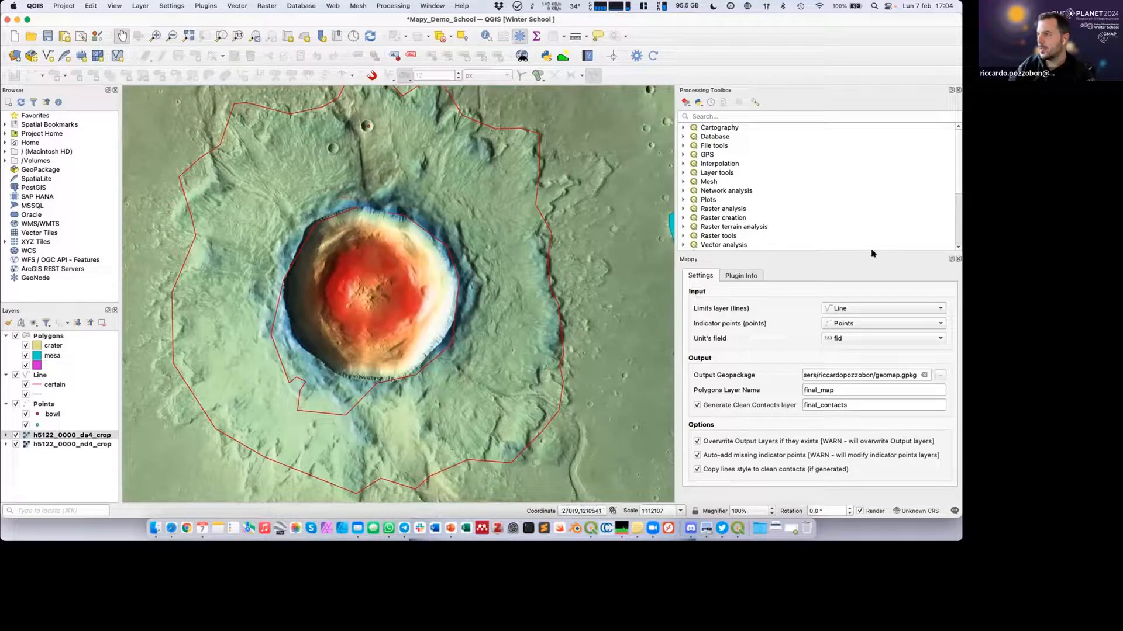
{"action": "left_click", "coordinate": [958, 260]}
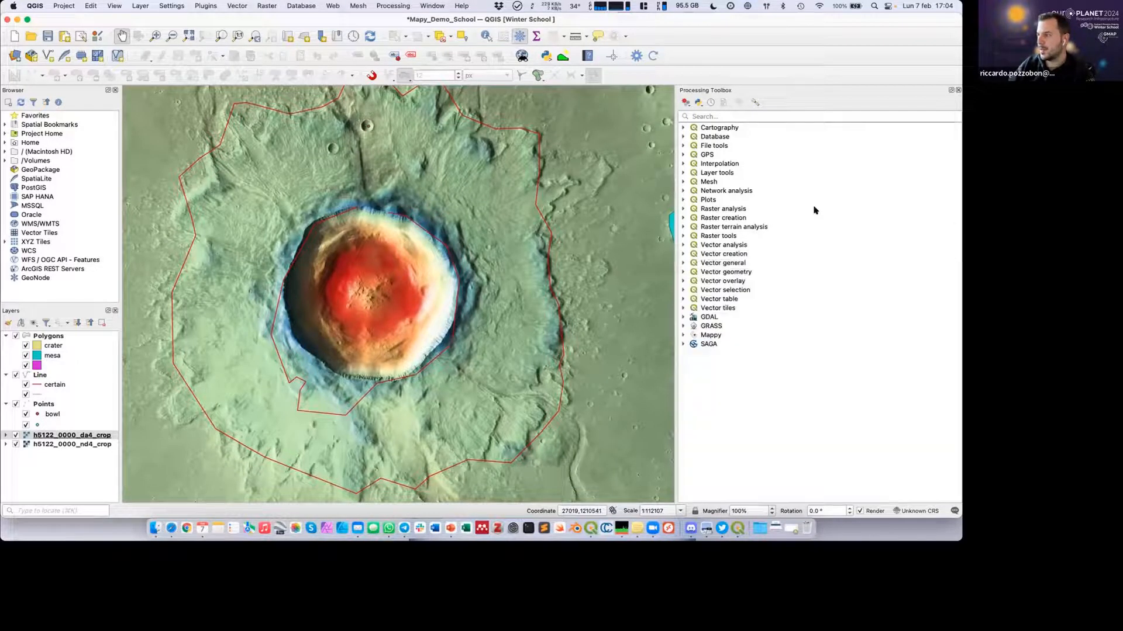
{"action": "left_click", "coordinate": [637, 56]}
{"action": "left_click", "coordinate": [637, 56]}
{"action": "left_click", "coordinate": [636, 55]}
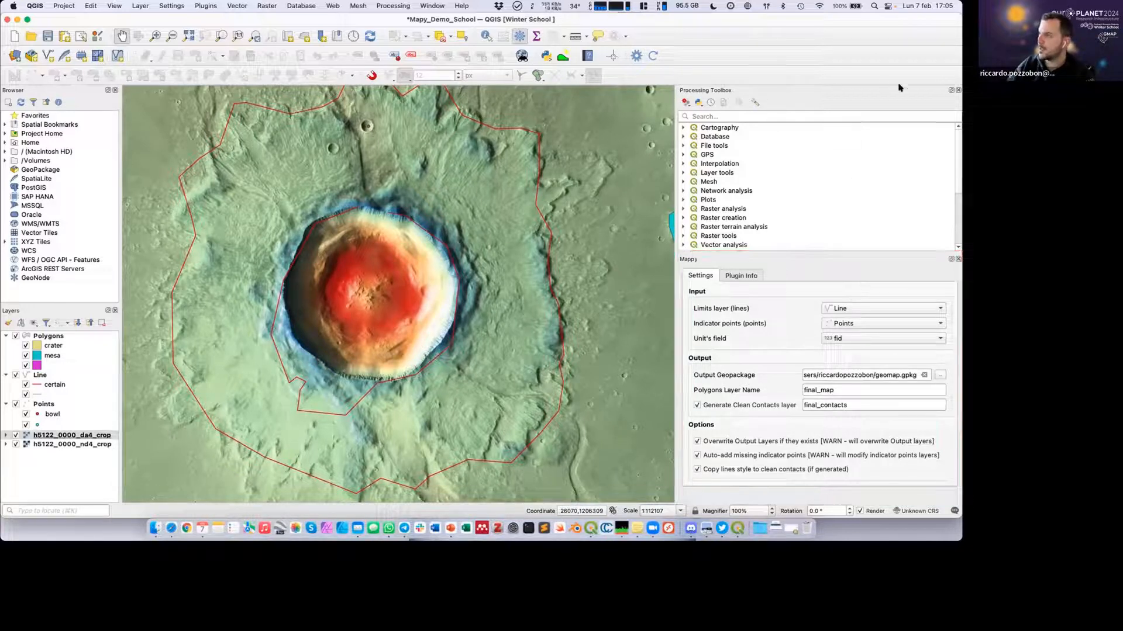
Close the Processing Toolbox panel and check the available processing commands.
{"action": "left_click", "coordinate": [957, 90]}
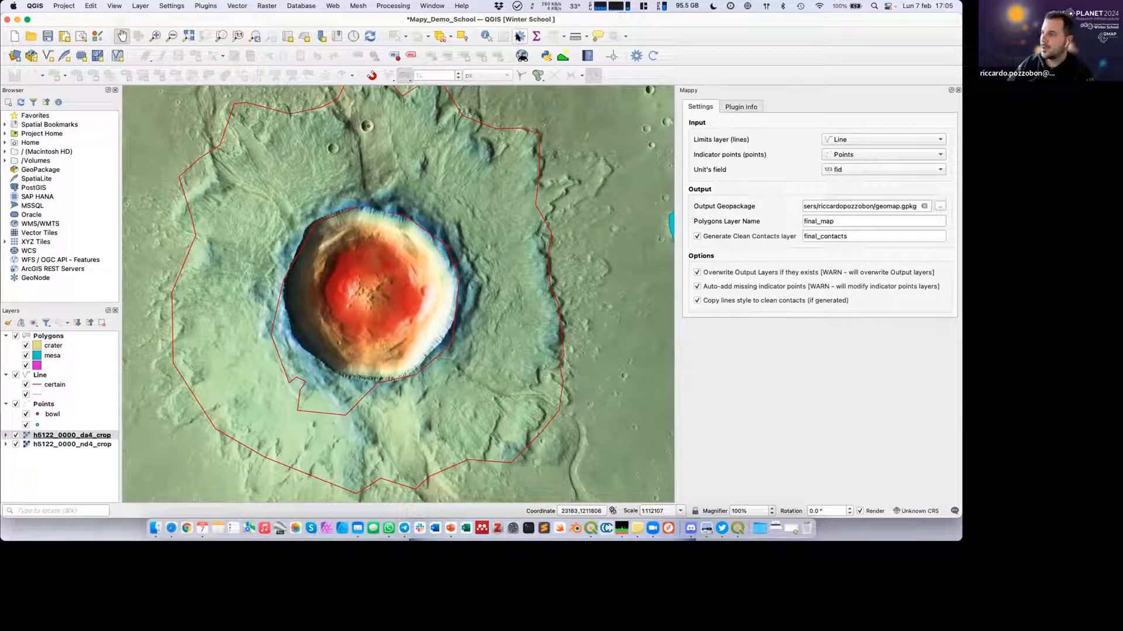
{"action": "left_click", "coordinate": [390, 6]}
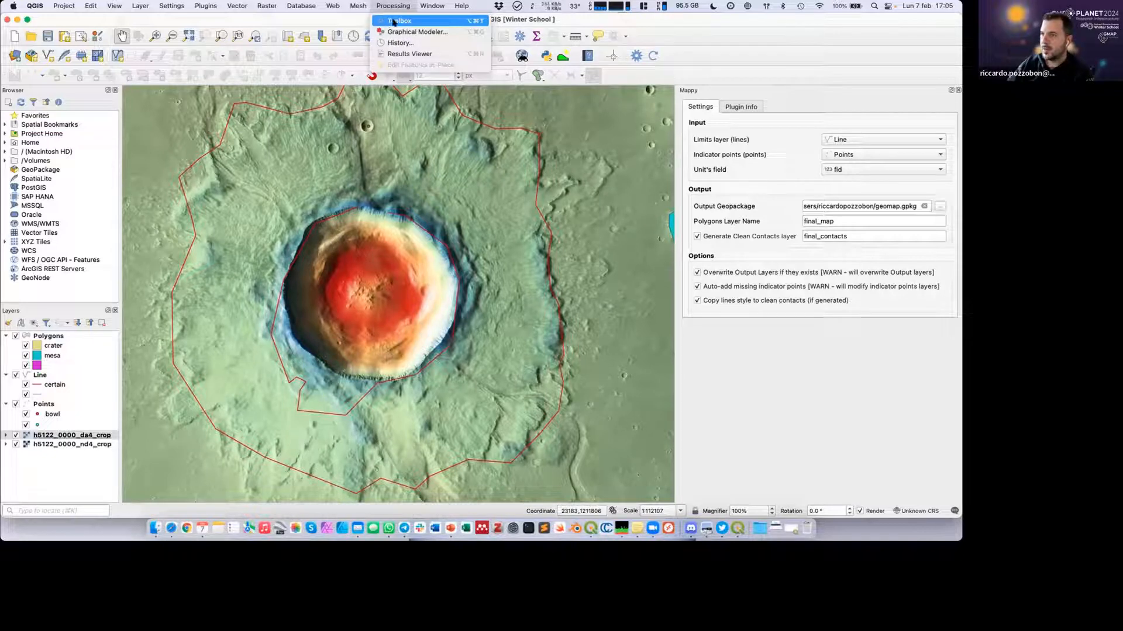
{"action": "left_click", "coordinate": [569, 21]}
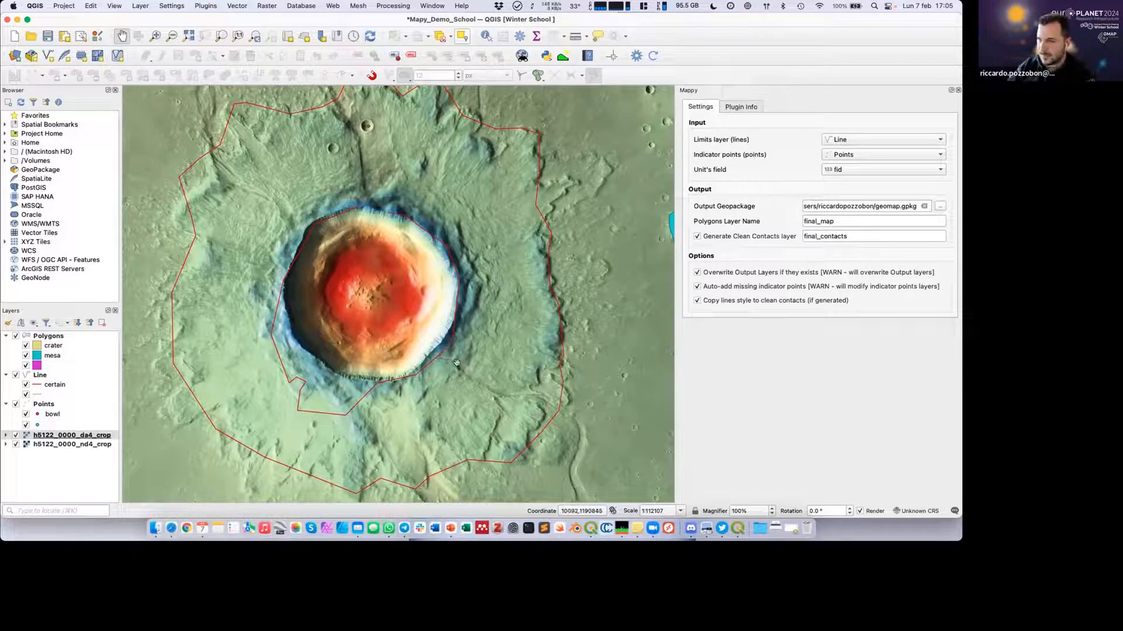
Examine the existing Polygons, Line and Points layers and their mapped features around the crater.
{"action": "scroll", "coordinate": [456, 363], "scroll_direction": "down", "scroll_amount": 1}
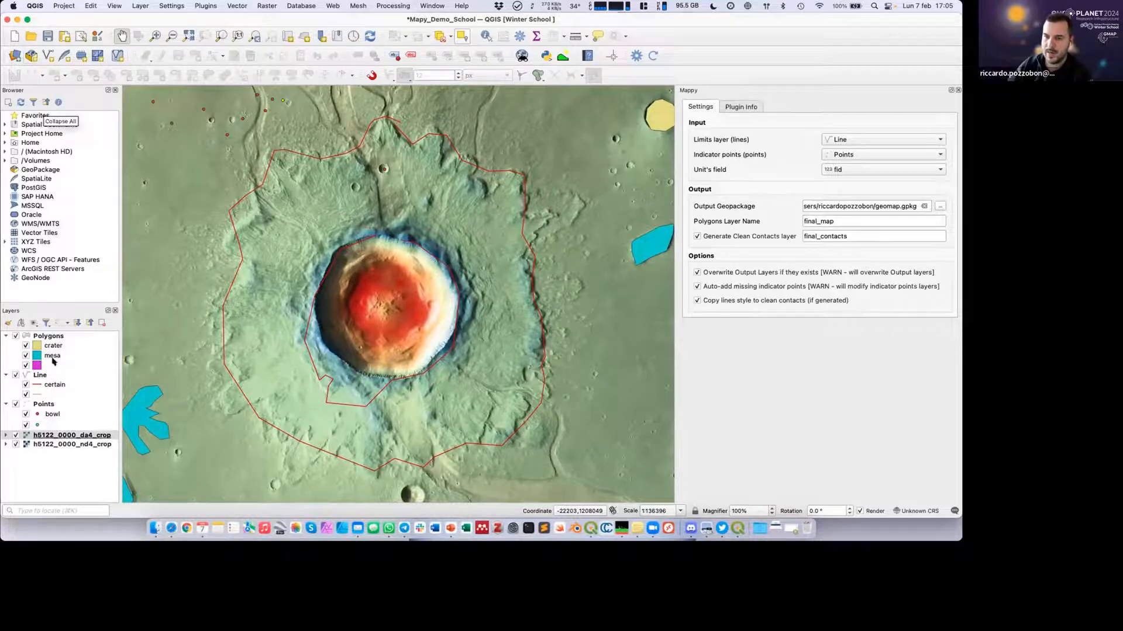
{"action": "left_click", "coordinate": [39, 404]}
{"action": "left_click", "coordinate": [35, 374]}
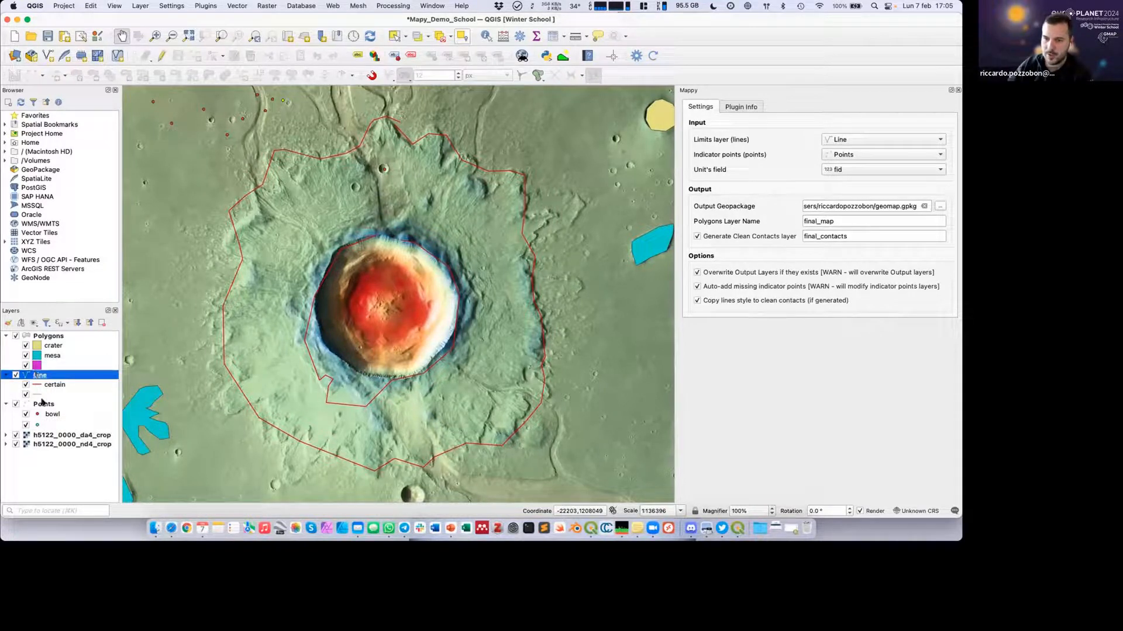
{"action": "left_click", "coordinate": [41, 402]}
{"action": "left_click", "coordinate": [51, 337]}
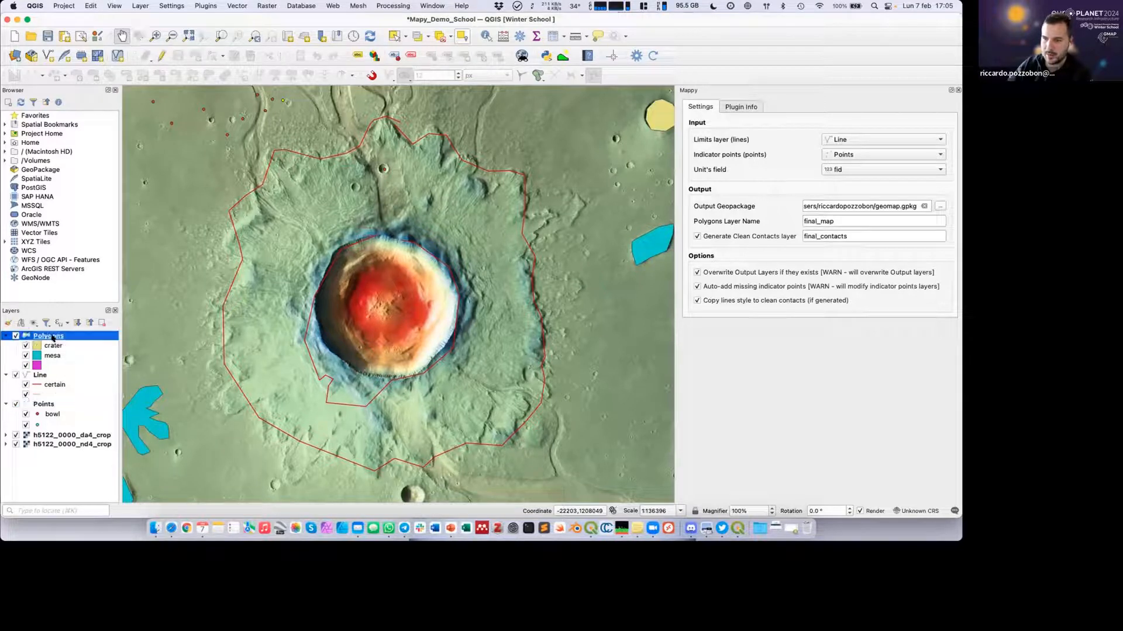
{"action": "scroll", "coordinate": [390, 316], "scroll_direction": "down", "scroll_amount": 2}
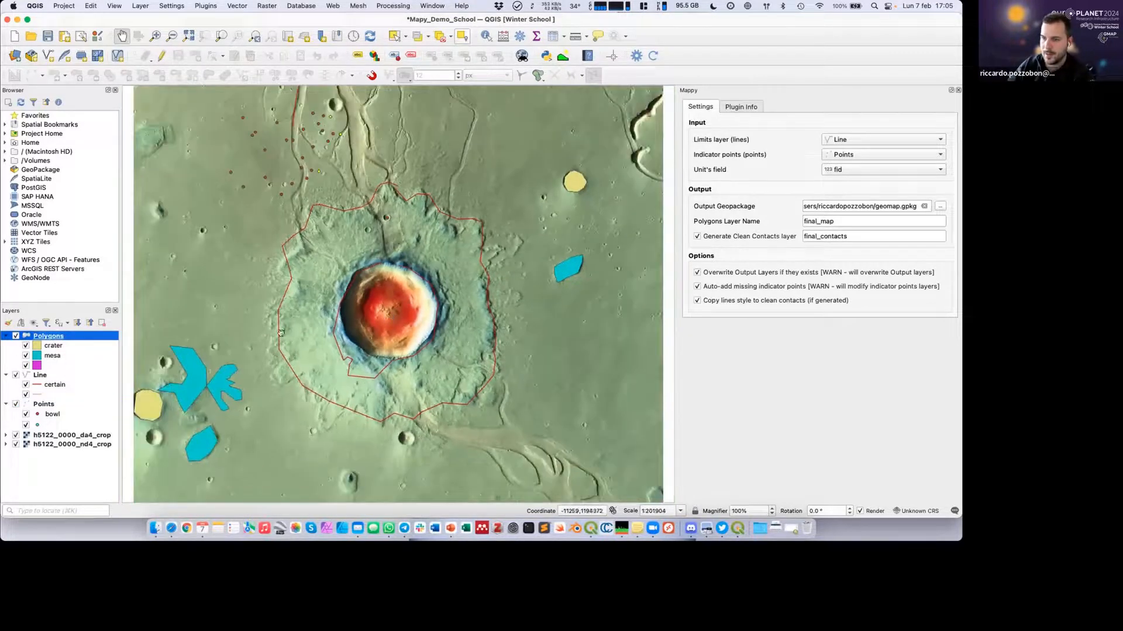
{"action": "left_click_drag", "start_coordinate": [280, 334], "coordinate": [299, 326]}
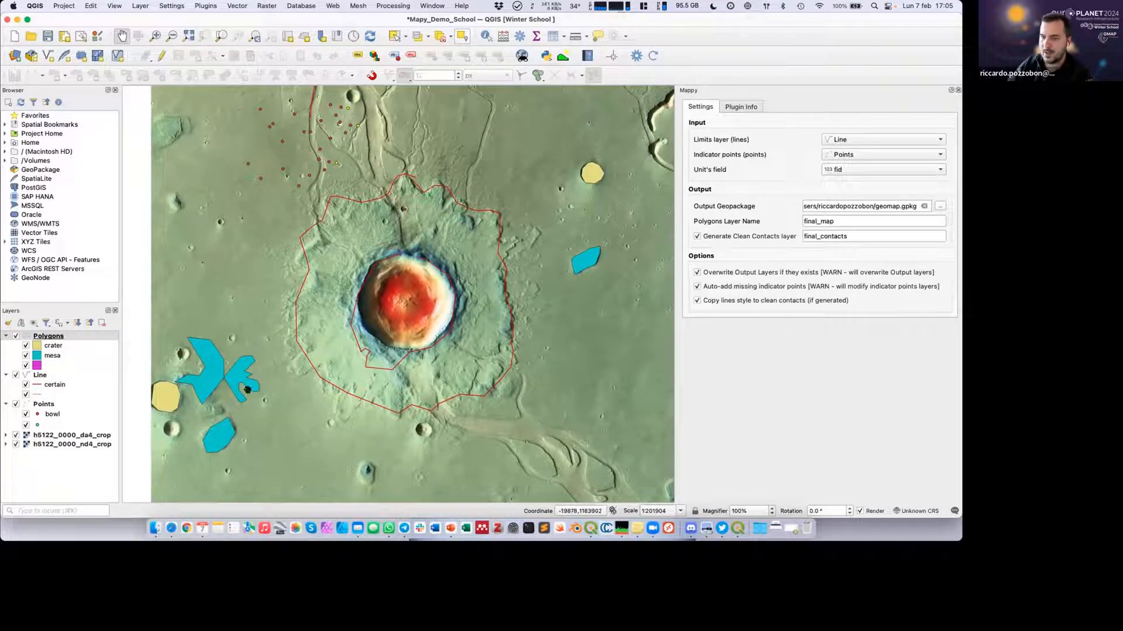
{"action": "left_click_drag", "start_coordinate": [241, 402], "coordinate": [224, 401]}
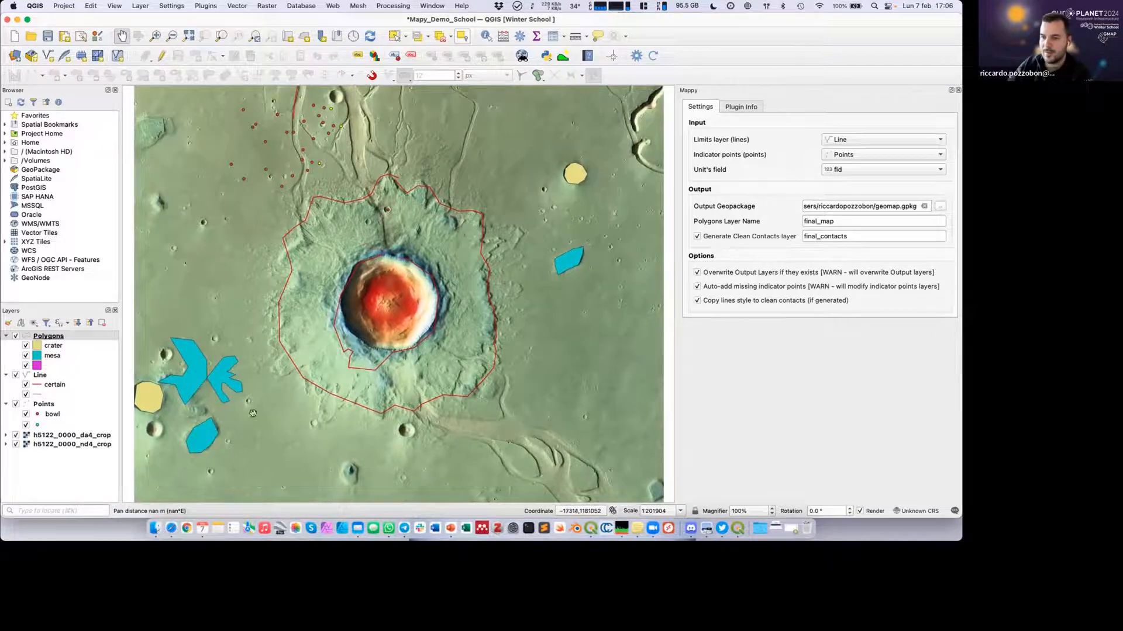
{"action": "scroll", "coordinate": [267, 411], "scroll_direction": "up", "scroll_amount": 1}
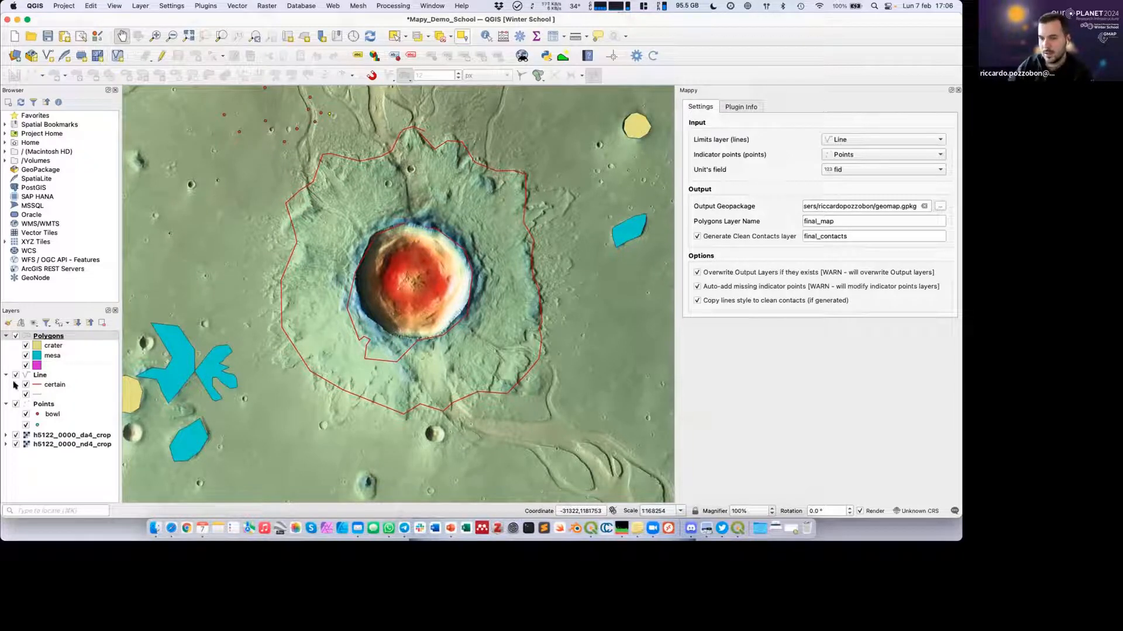
Remove the Polygons, Line and Points layers from the project and confirm their removal.
{"action": "left_click", "coordinate": [52, 336]}
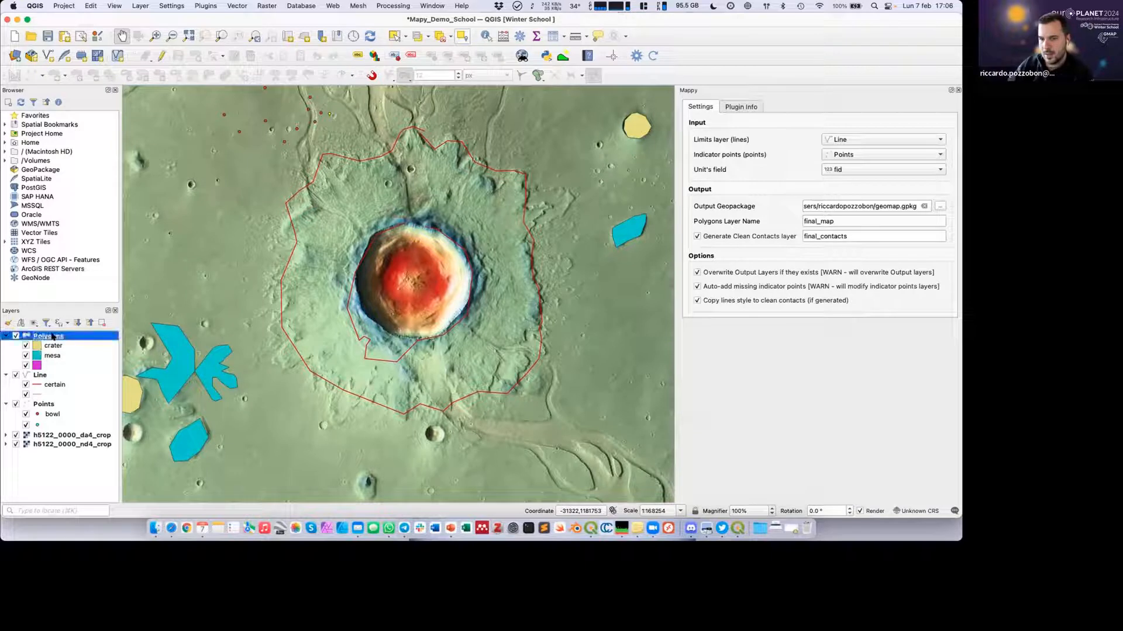
{"action": "left_click", "coordinate": [38, 405], "text": "shift"}
{"action": "right_click", "coordinate": [37, 405]}
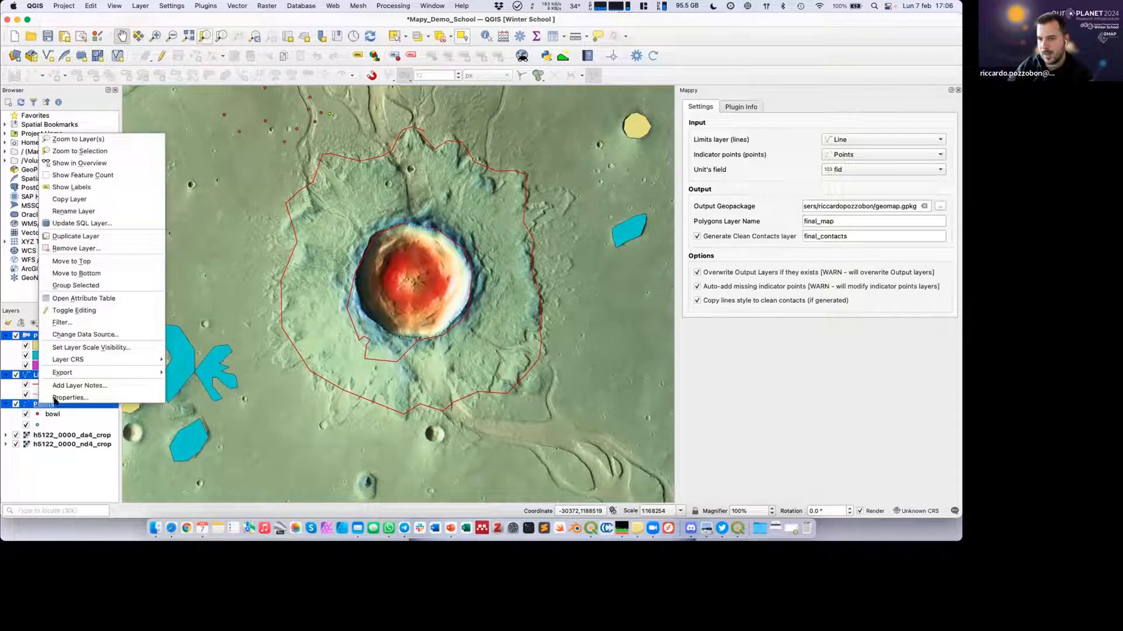
{"action": "left_click", "coordinate": [78, 248]}
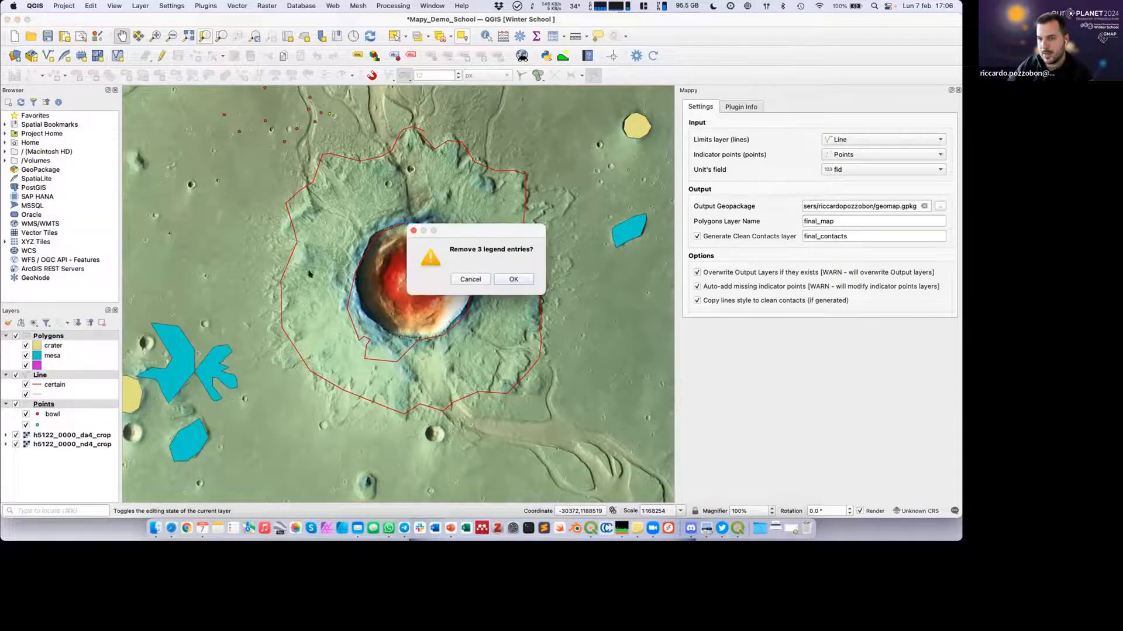
{"action": "left_click", "coordinate": [508, 279]}
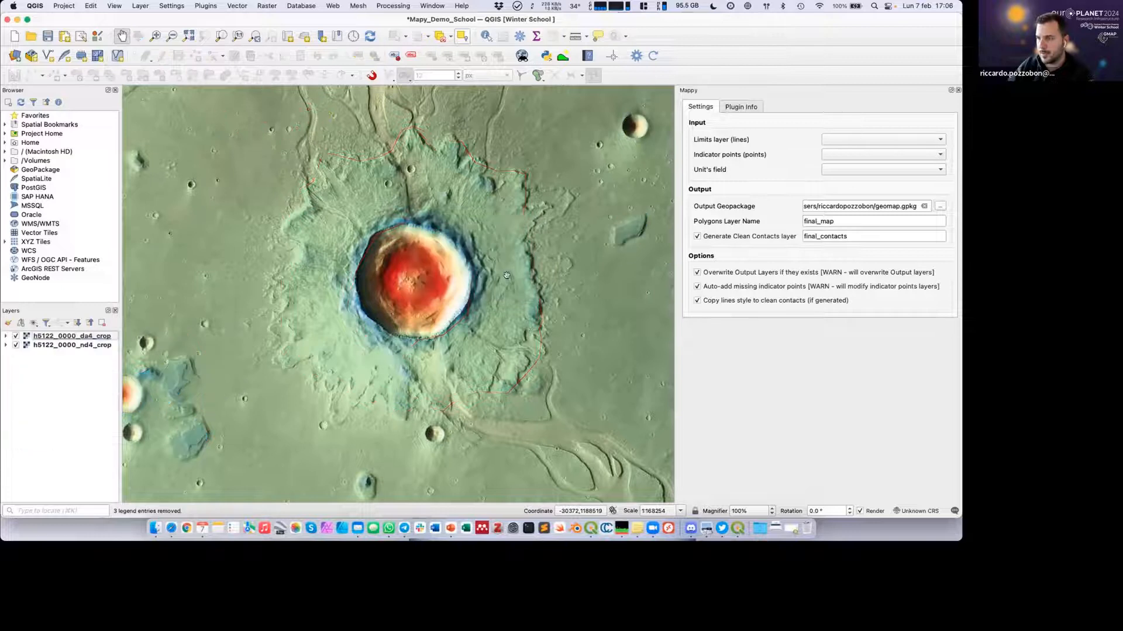
Show the Processing Toolbox, select its Mappy group, and close the Mappy panel.
{"action": "left_click_drag", "start_coordinate": [478, 261], "coordinate": [462, 290]}
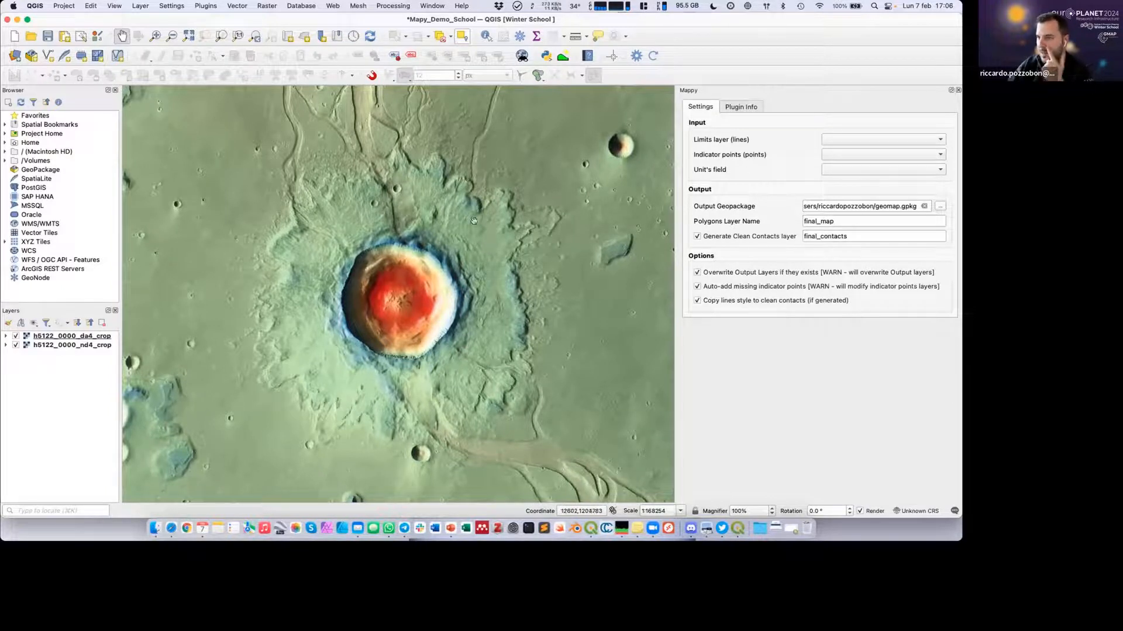
{"action": "scroll", "coordinate": [435, 191], "scroll_direction": "up", "scroll_amount": 1}
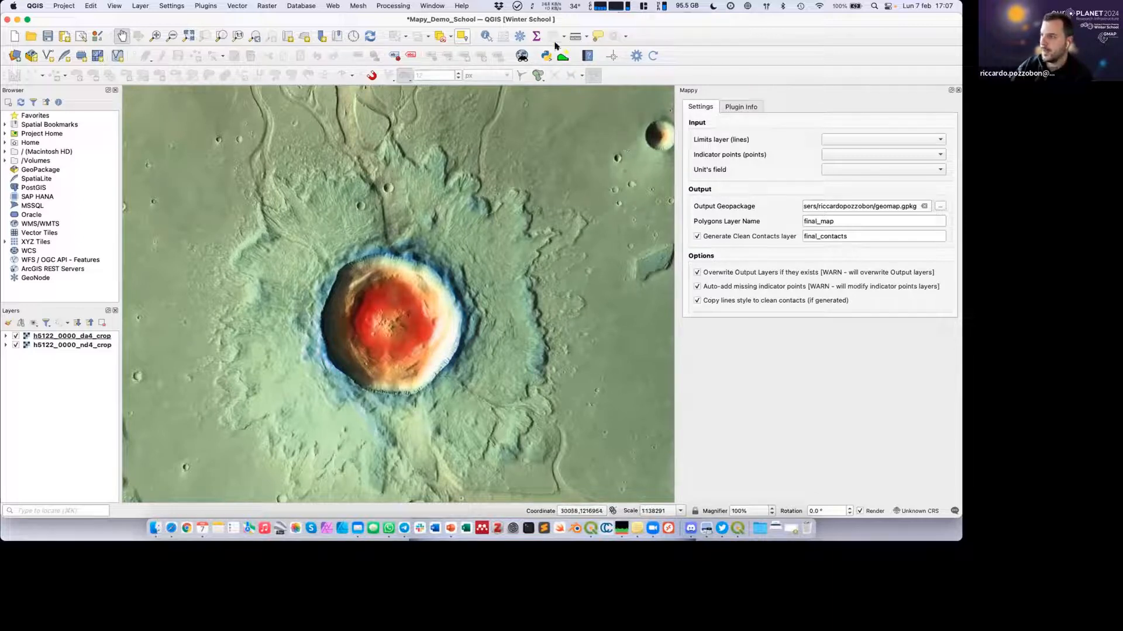
{"action": "left_click", "coordinate": [517, 38]}
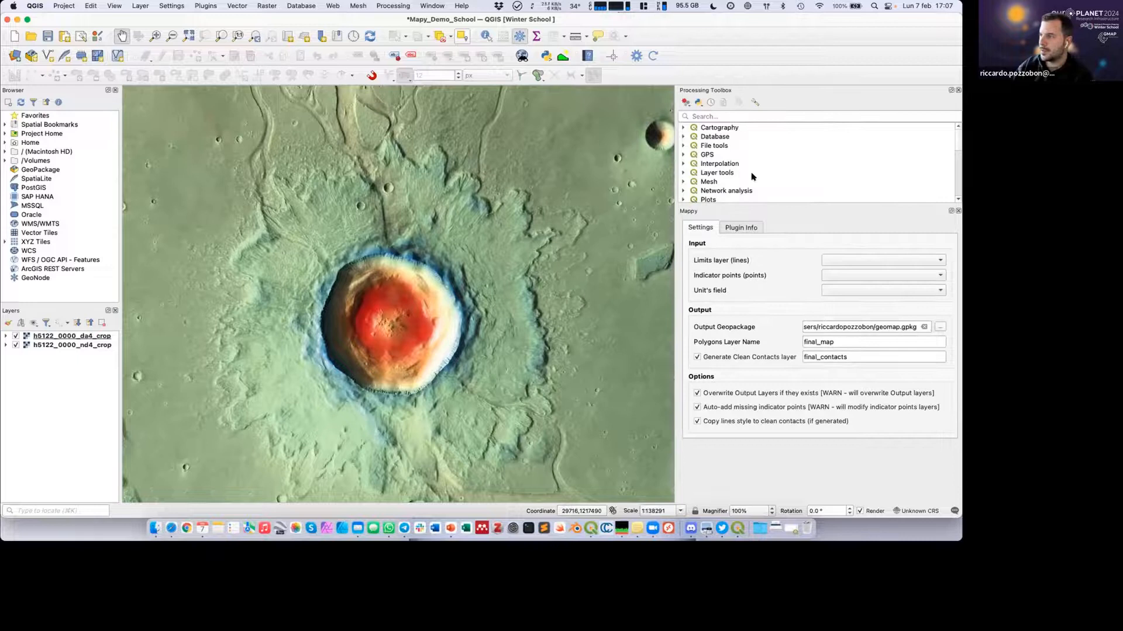
{"action": "scroll", "coordinate": [754, 177], "scroll_direction": "down", "scroll_amount": 2}
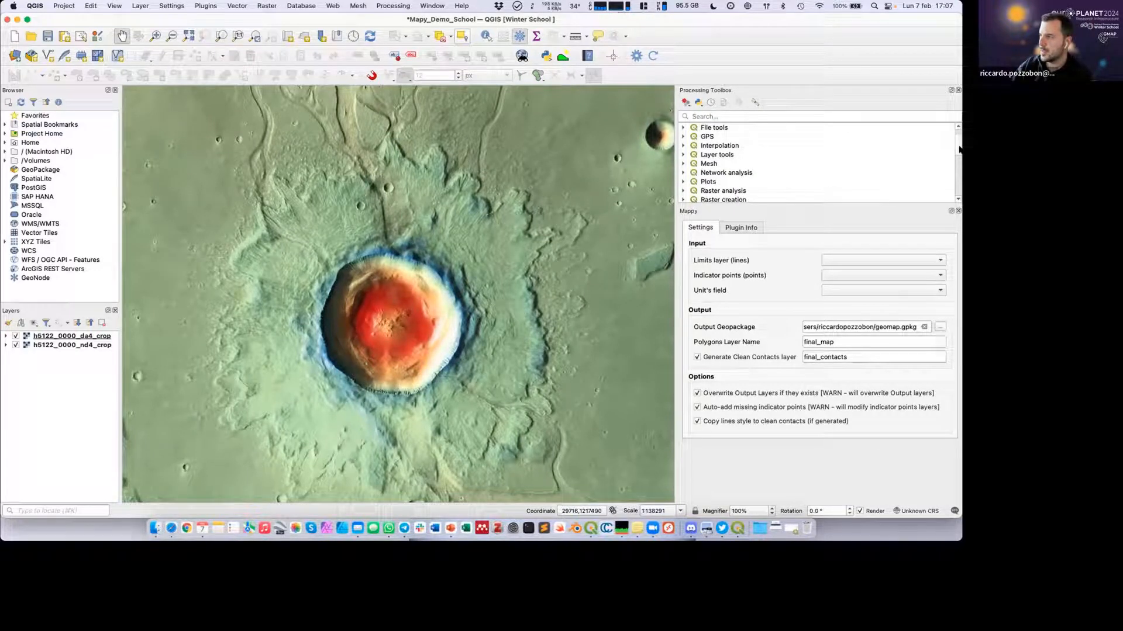
{"action": "left_click_drag", "start_coordinate": [959, 151], "coordinate": [960, 189]}
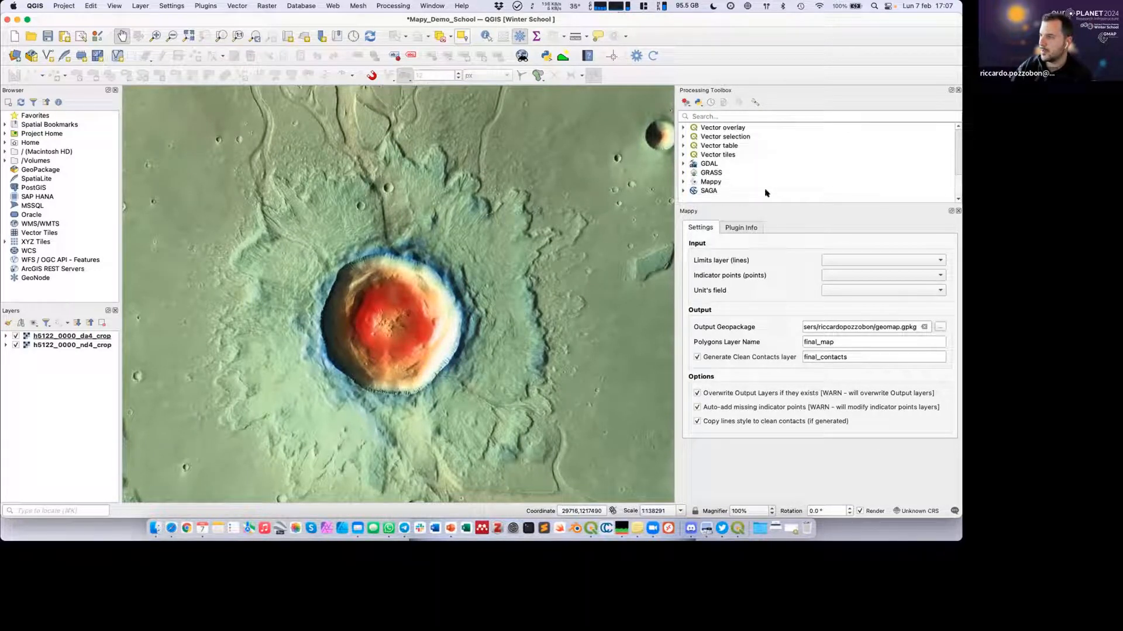
{"action": "left_click", "coordinate": [712, 182]}
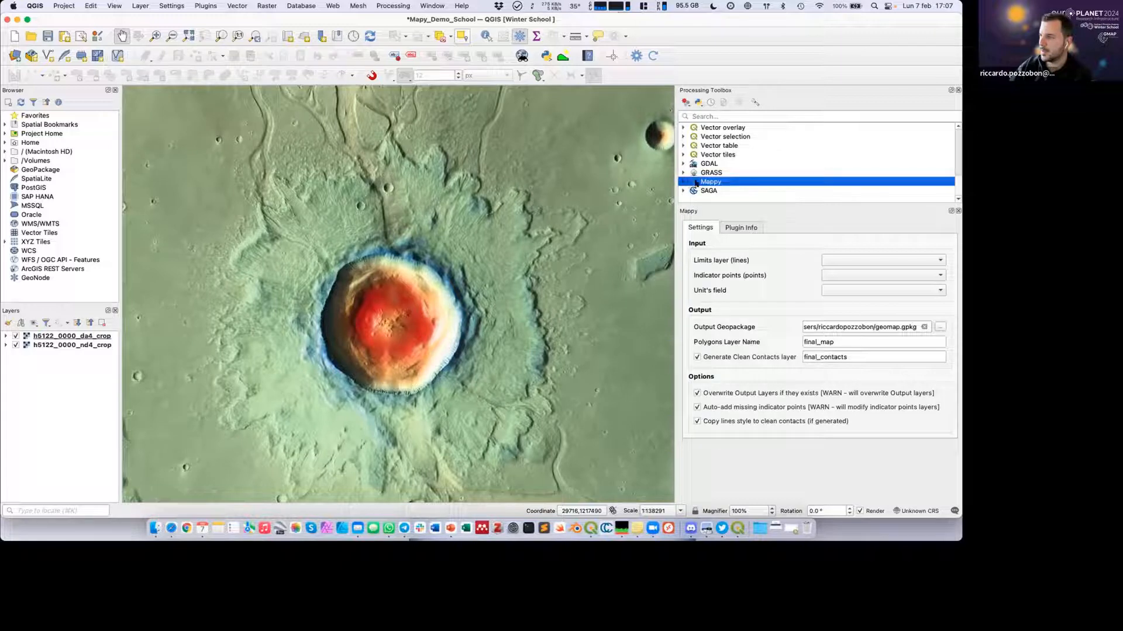
{"action": "left_click", "coordinate": [959, 211]}
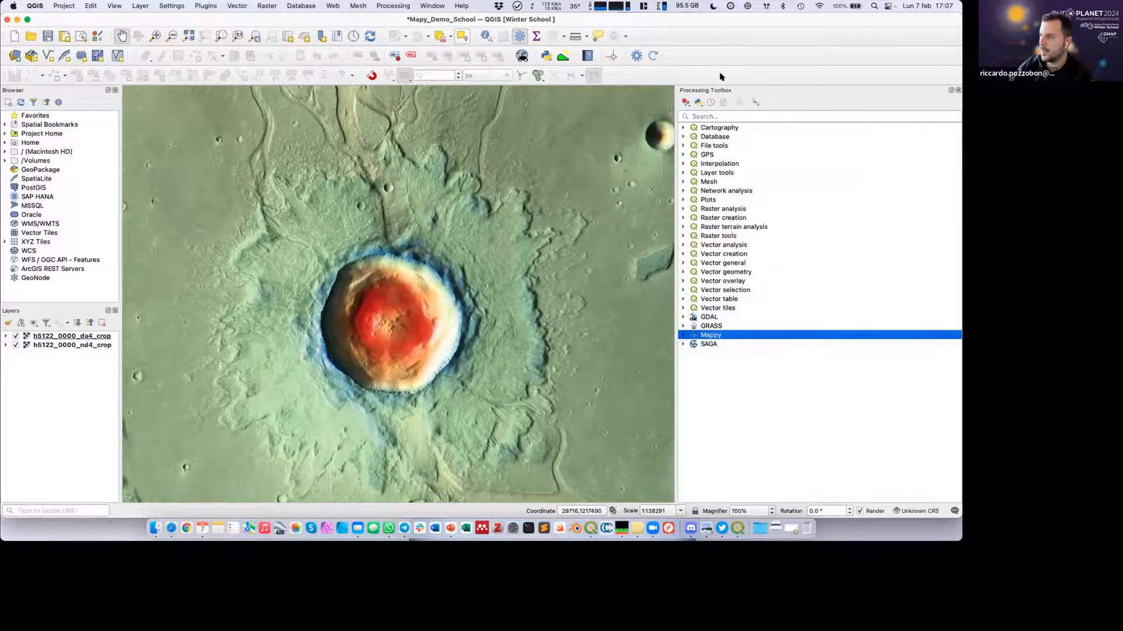
Open the Quick Mapping Project Setup tool from Mappy's Mapping group and widen its dialog so all fields show.
{"action": "left_click", "coordinate": [682, 336]}
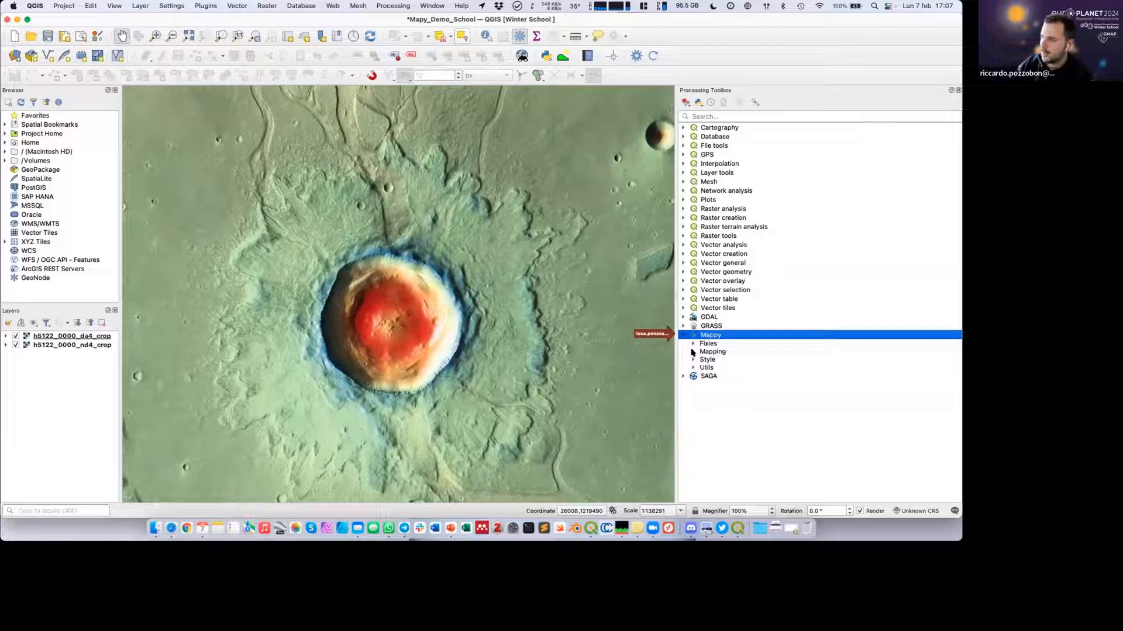
{"action": "left_click", "coordinate": [693, 351]}
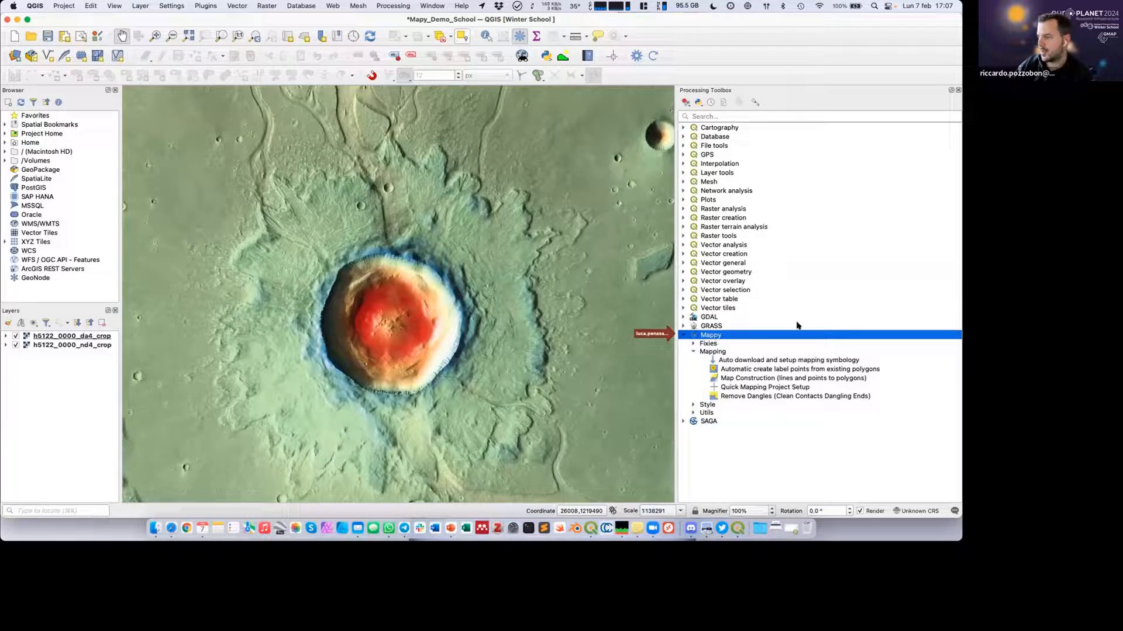
{"action": "left_click", "coordinate": [742, 388]}
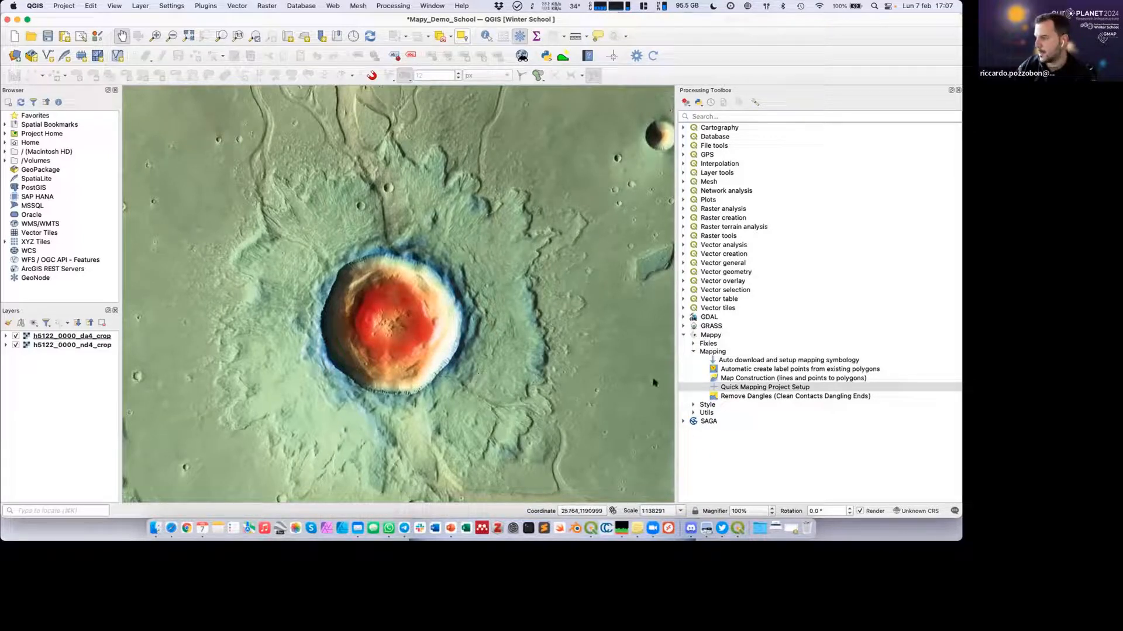
{"action": "left_click", "coordinate": [742, 388]}
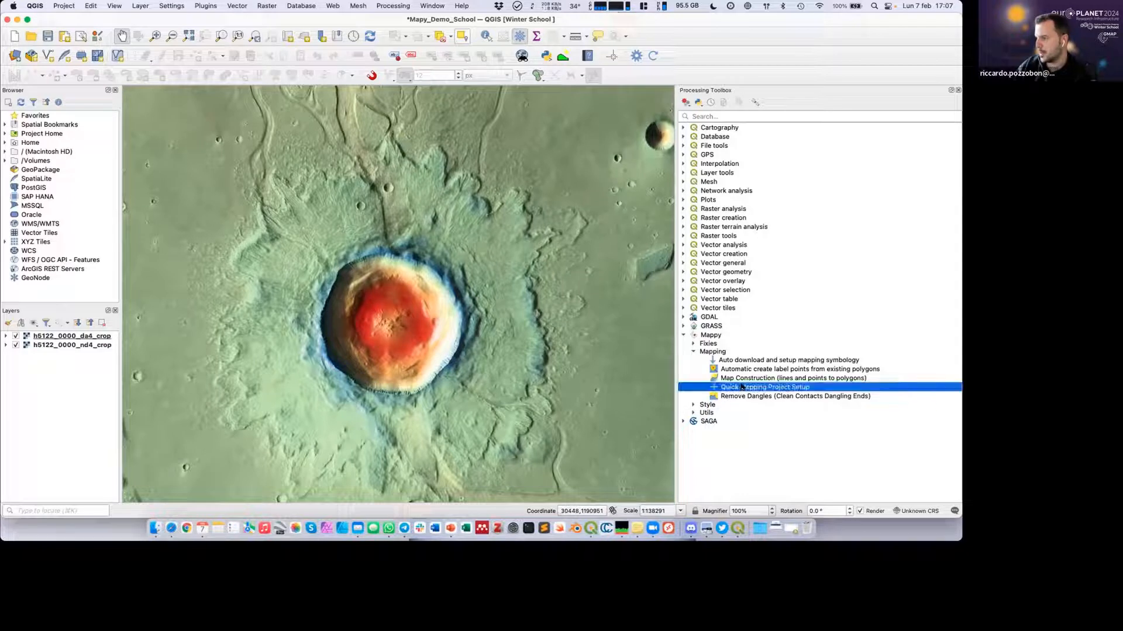
{"action": "double_click", "coordinate": [738, 387]}
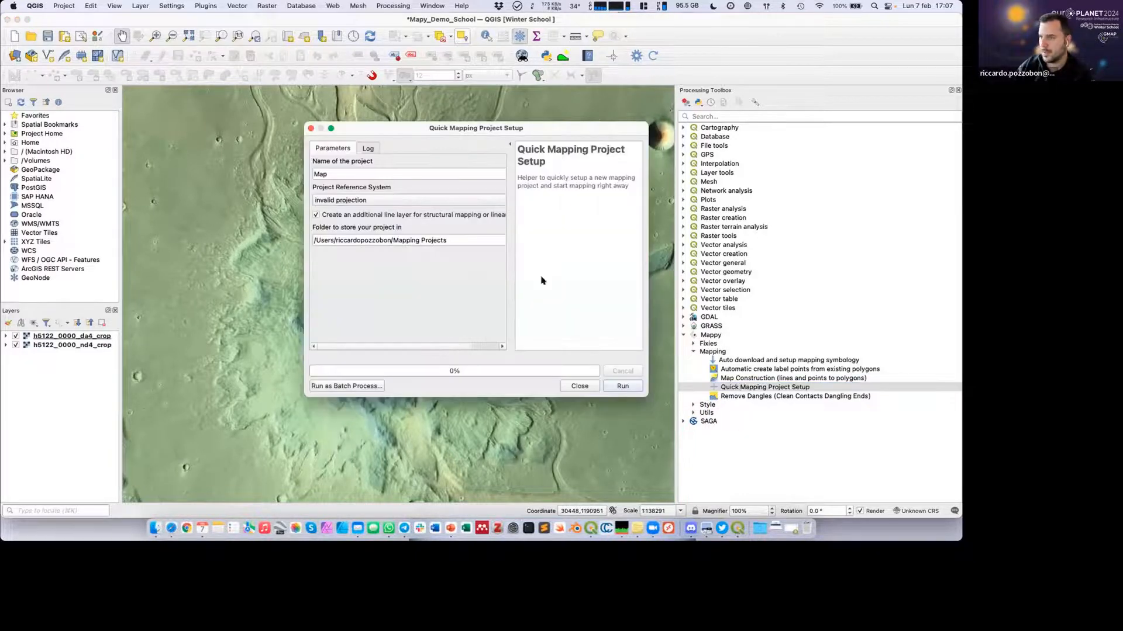
{"action": "left_click_drag", "start_coordinate": [647, 123], "coordinate": [719, 123]}
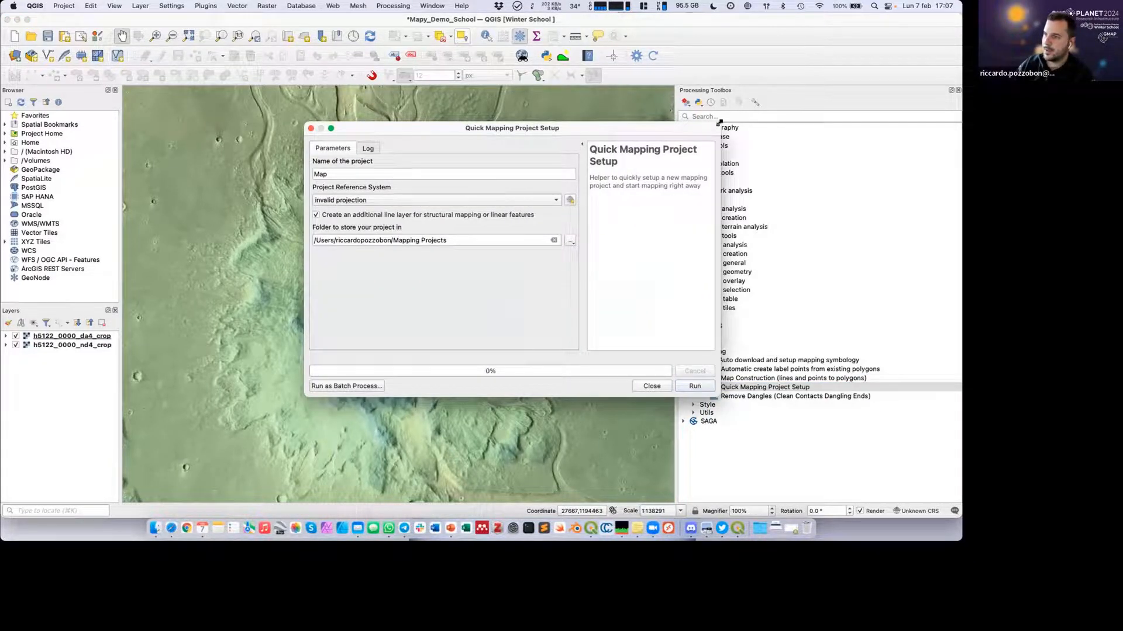
{"action": "left_click_drag", "start_coordinate": [500, 127], "coordinate": [461, 134]}
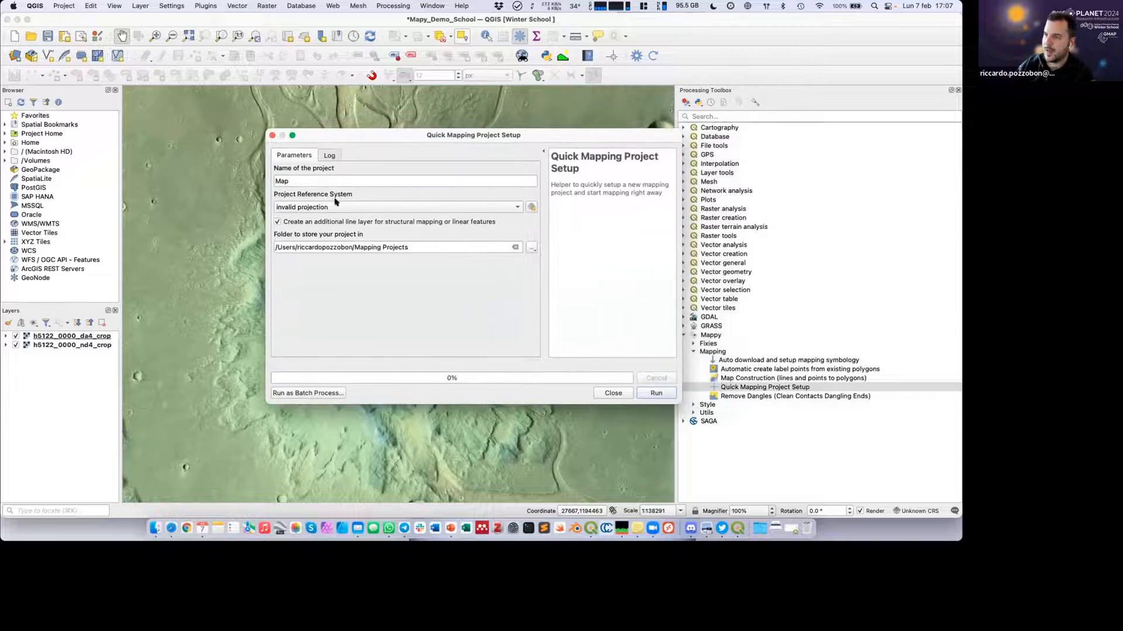
Name the mapping project Mars Geologic Map and set its reference system to the project CRS, SINUSOIDAL MARS.
{"action": "left_click", "coordinate": [274, 182]}
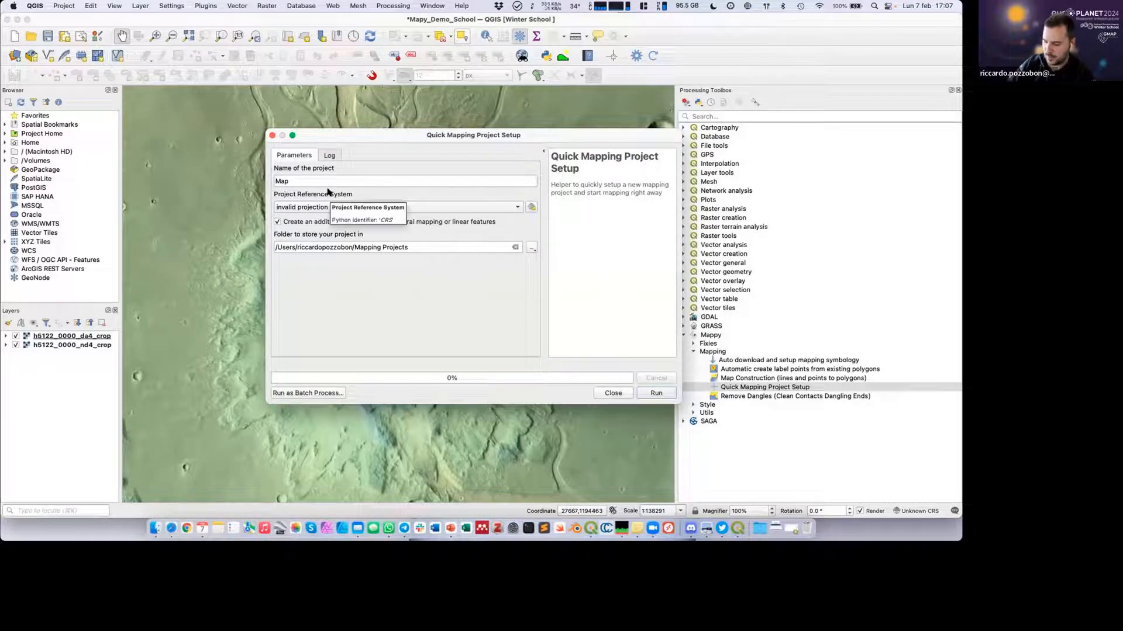
{"action": "type", "text": "Mars Geo"}
{"action": "type", "text": "log"}
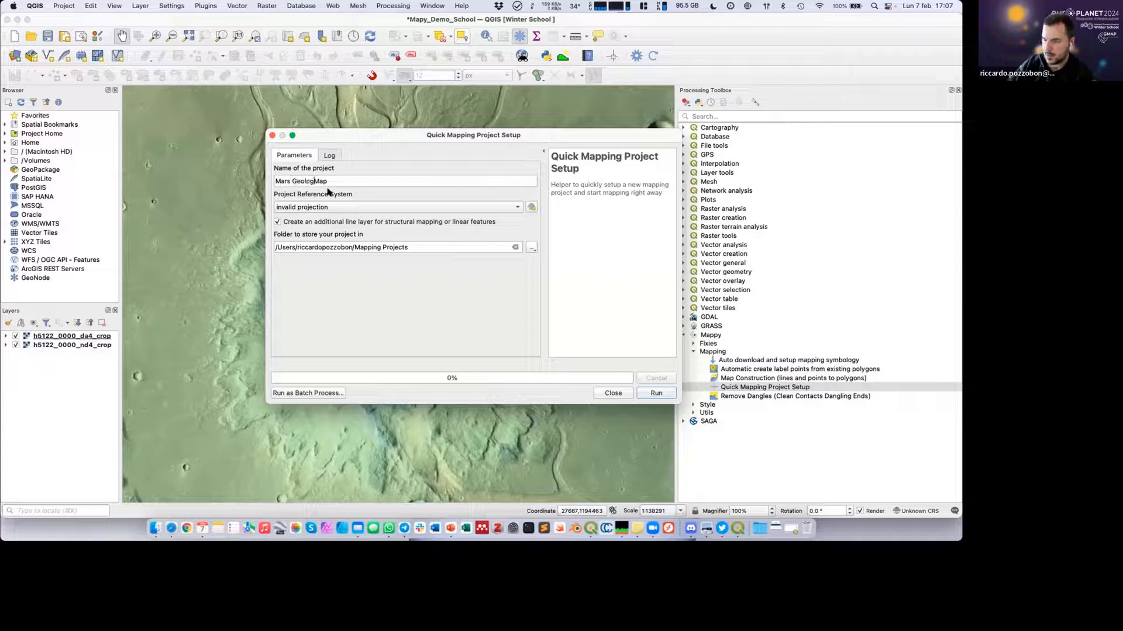
{"action": "type", "text": "ic"}
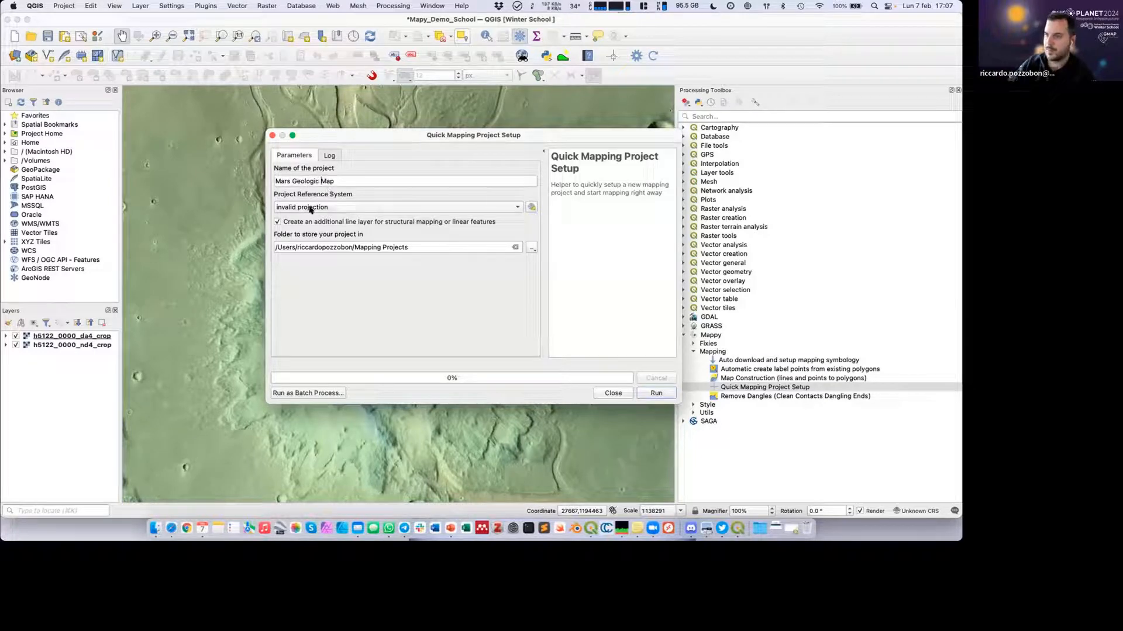
{"action": "left_click", "coordinate": [311, 208]}
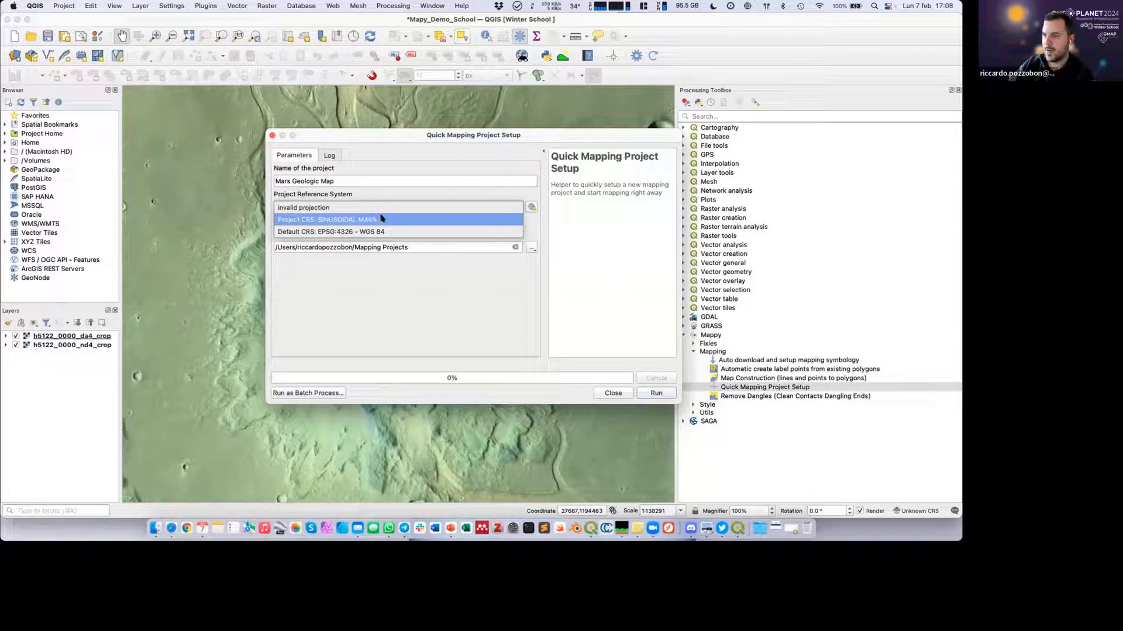
{"action": "left_click", "coordinate": [356, 220]}
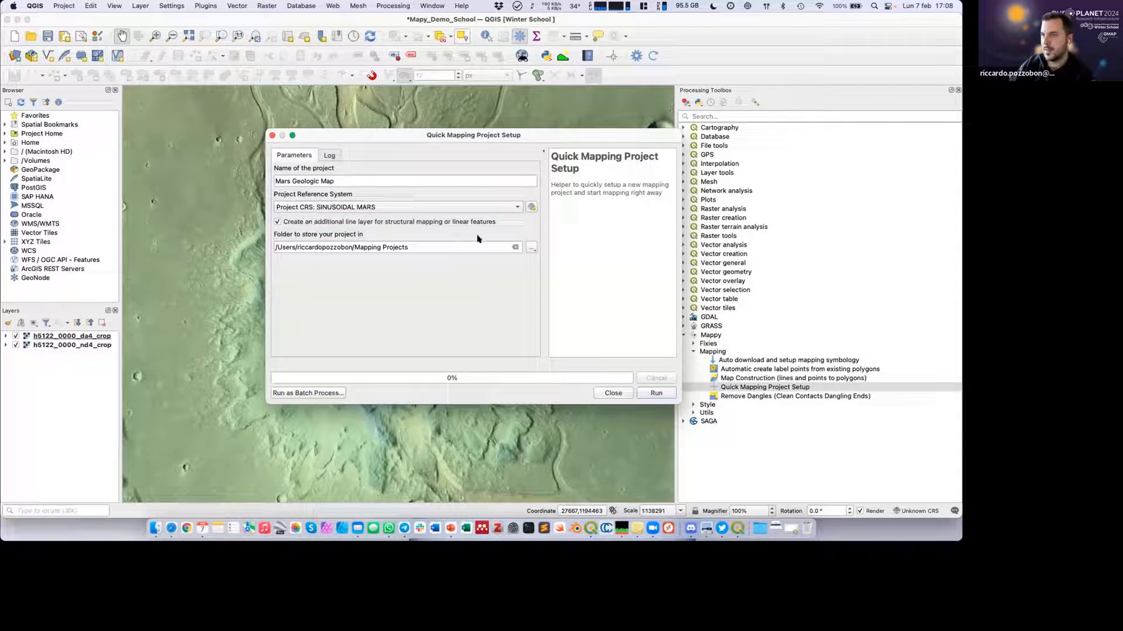
Choose to store the mapping project in a directory and browse to the School folder inside the desktop's QGIS_DEMO folder.
{"action": "left_click", "coordinate": [531, 247]}
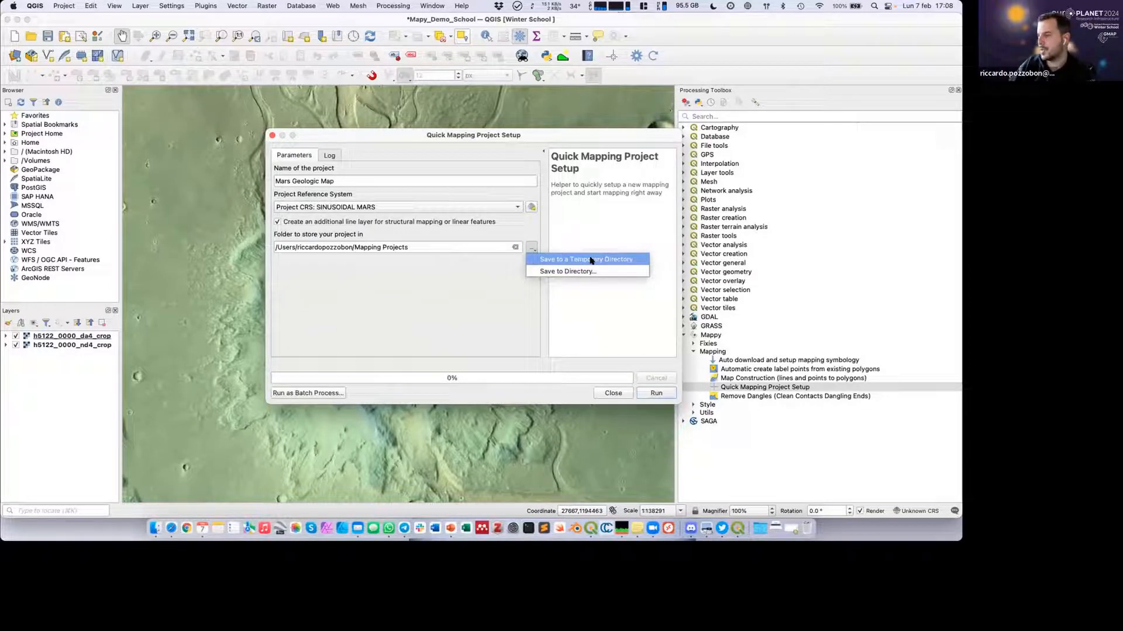
{"action": "left_click", "coordinate": [549, 272]}
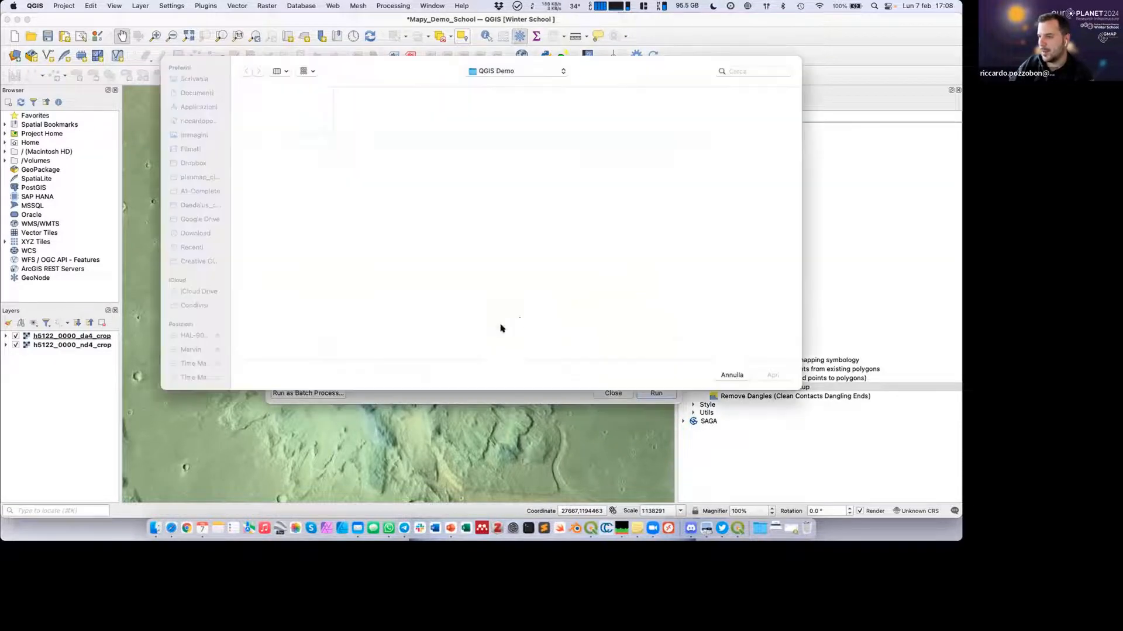
{"action": "left_click", "coordinate": [190, 78]}
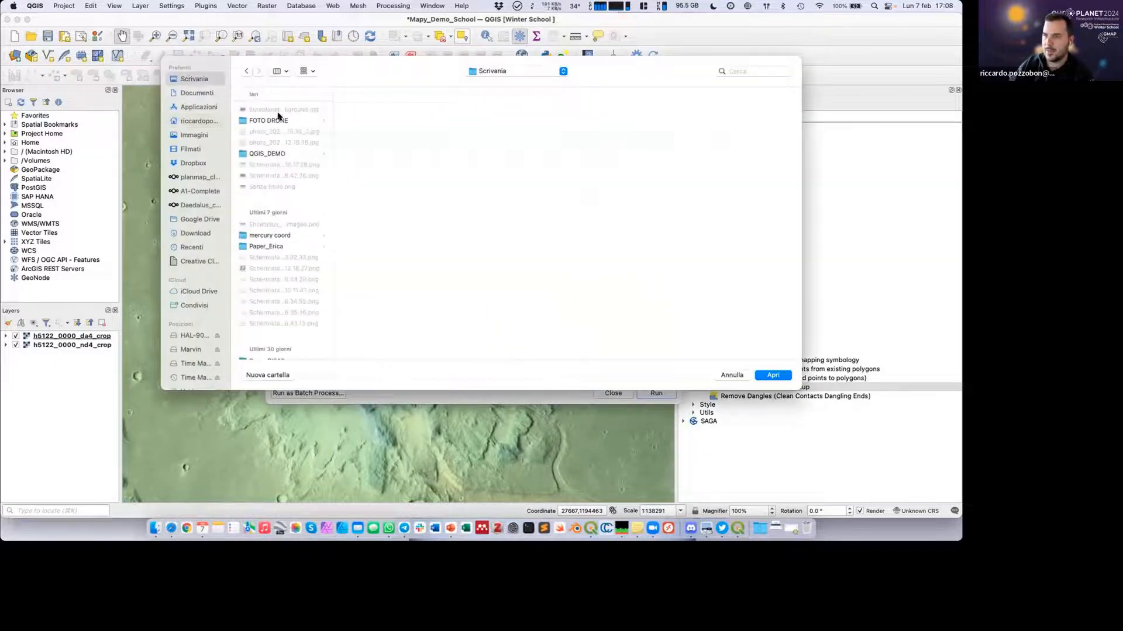
{"action": "left_click", "coordinate": [269, 152]}
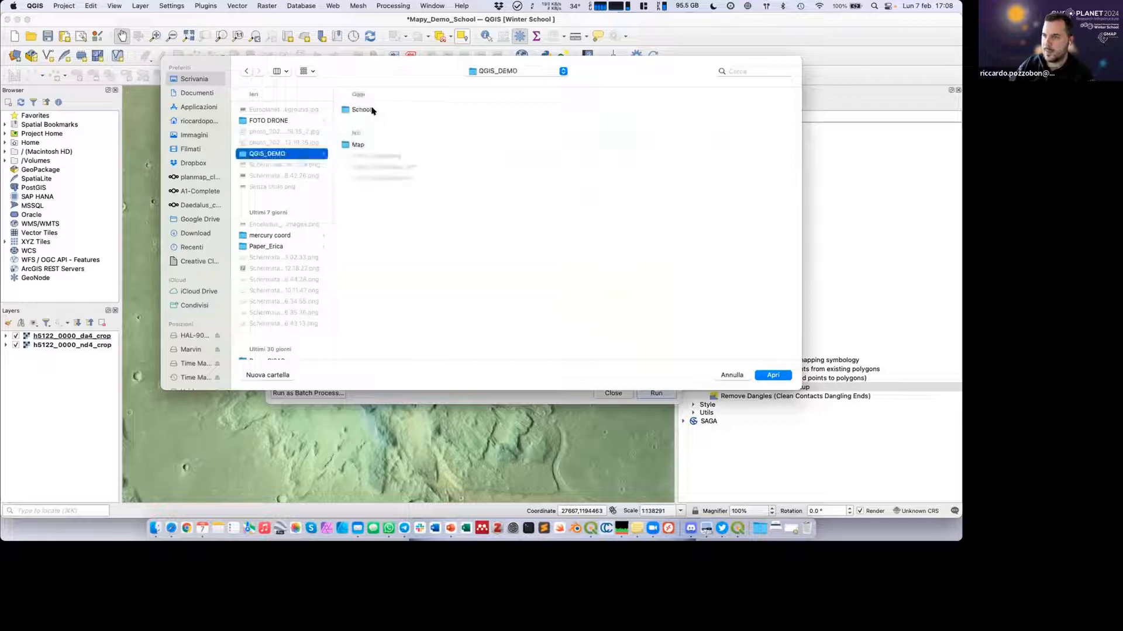
{"action": "left_click", "coordinate": [361, 110]}
Create a folder named Mappy_DEMO inside School and set it as the mapping project's storage folder.
{"action": "left_click", "coordinate": [269, 375]}
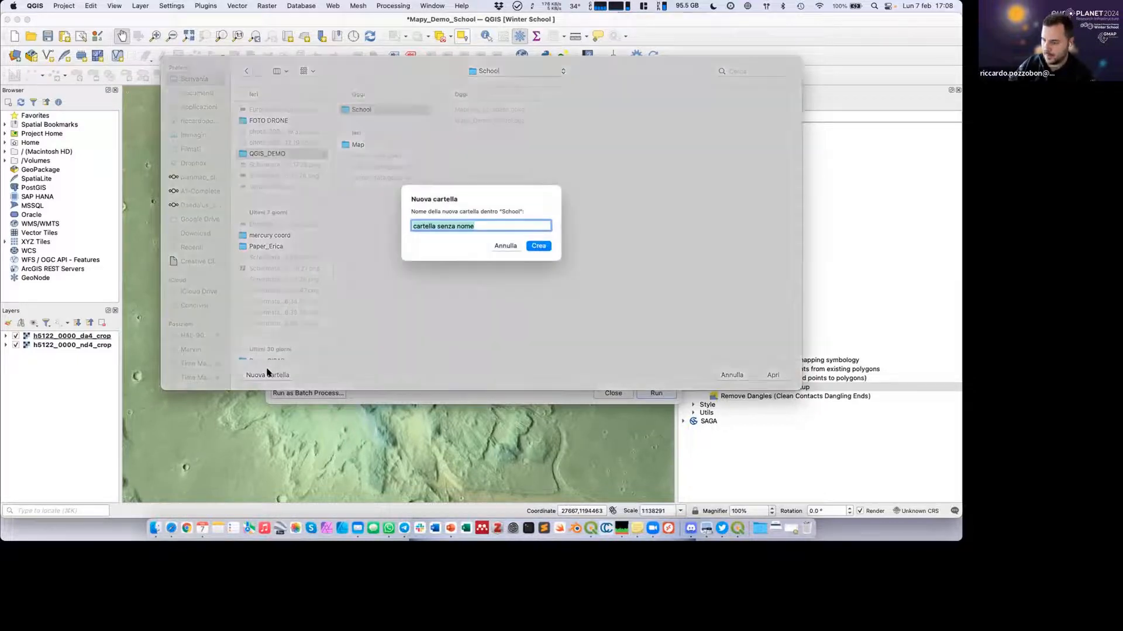
{"action": "type", "text": "Map"}
{"action": "key", "text": "BackSpace"}
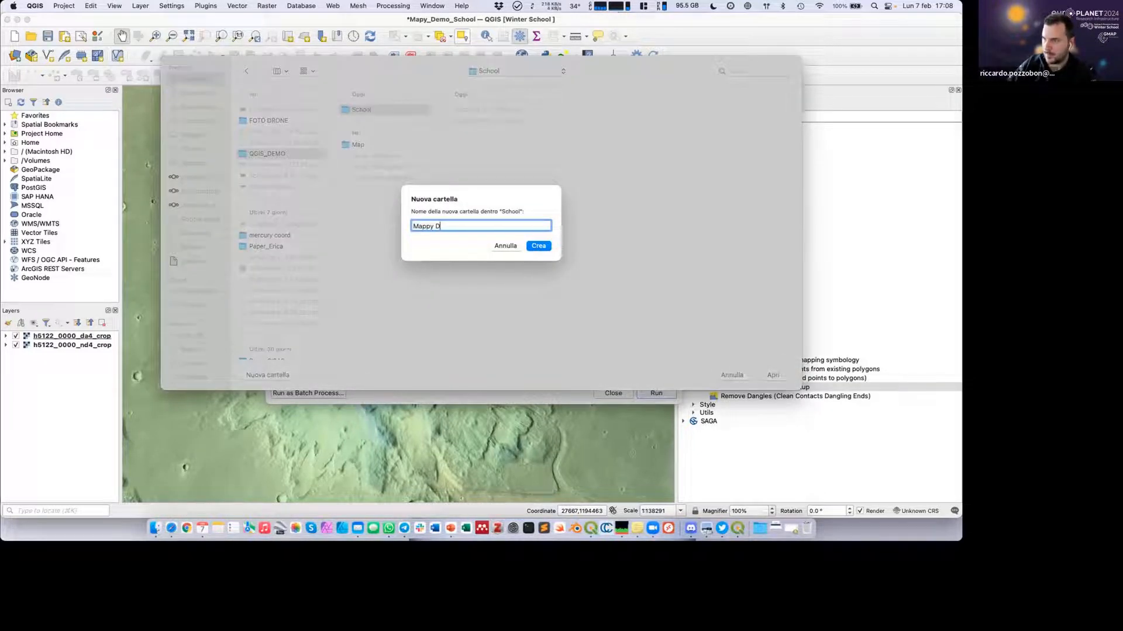
{"action": "type", "text": "_DEMO"}
{"action": "left_click", "coordinate": [537, 245]}
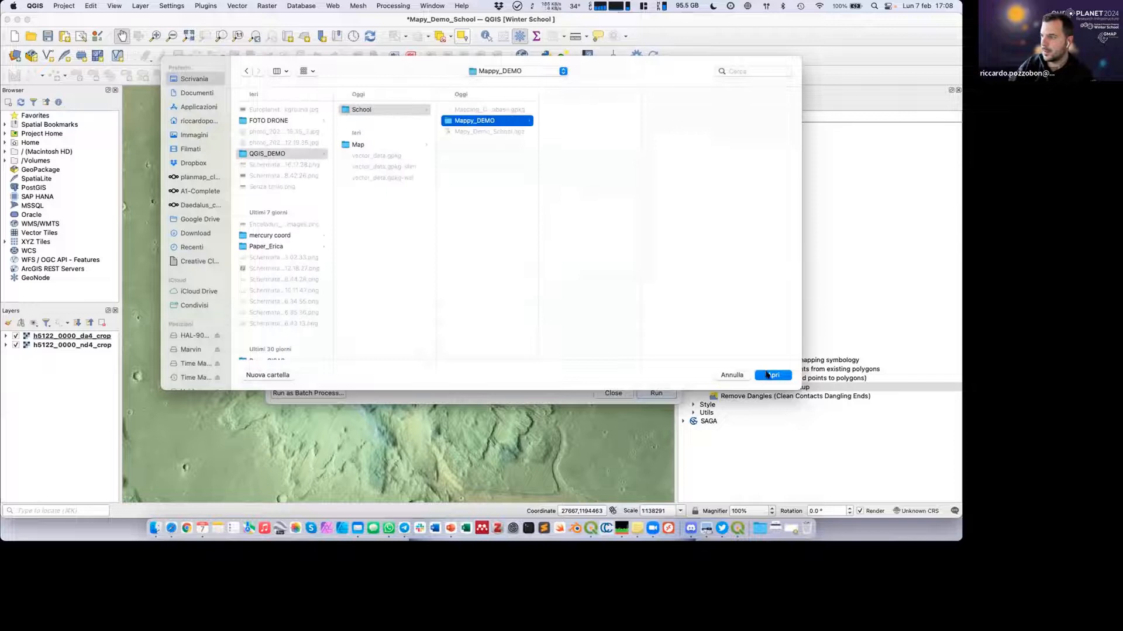
{"action": "left_click", "coordinate": [769, 375]}
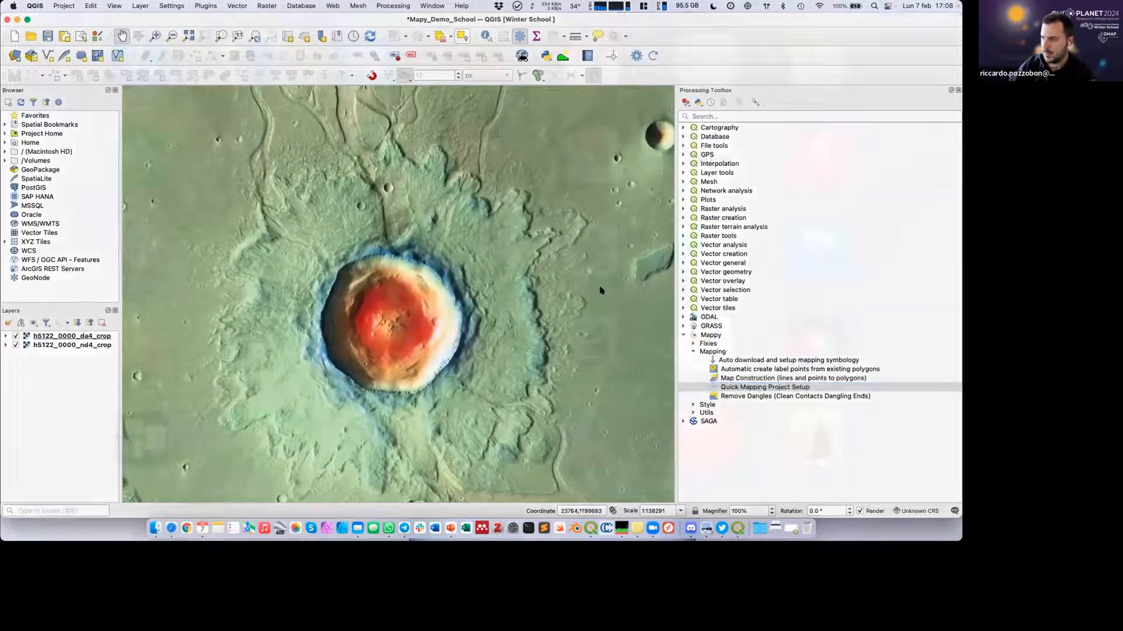
Bring the Quick Mapping Project Setup dialog back to the front and run it to create the mapping project.
{"action": "key", "text": "ctrl+Up"}
{"action": "left_click", "coordinate": [243, 145]}
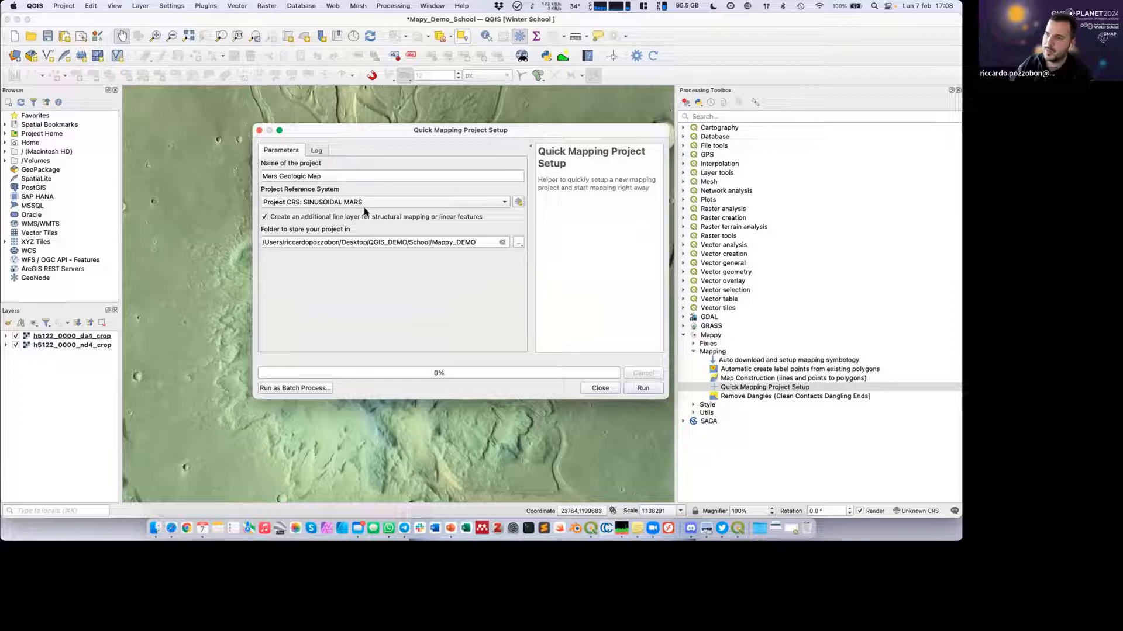
{"action": "left_click", "coordinate": [642, 388]}
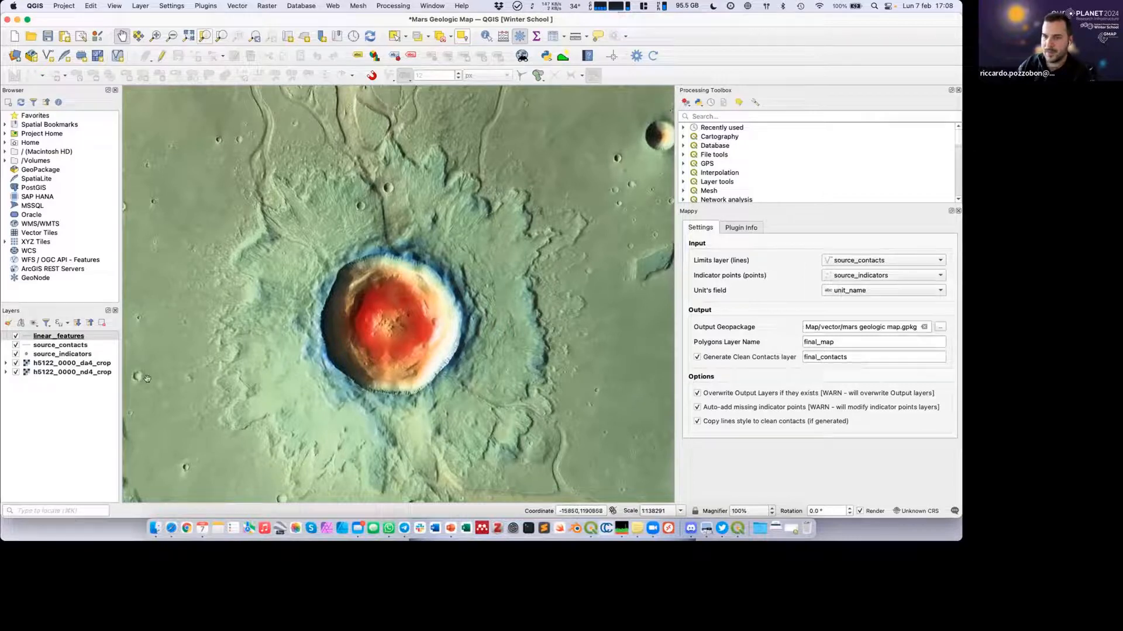
Go through the newly created linear_features, source_contacts and source_indicators layers one by one.
{"action": "left_click", "coordinate": [55, 354]}
{"action": "left_click", "coordinate": [54, 346]}
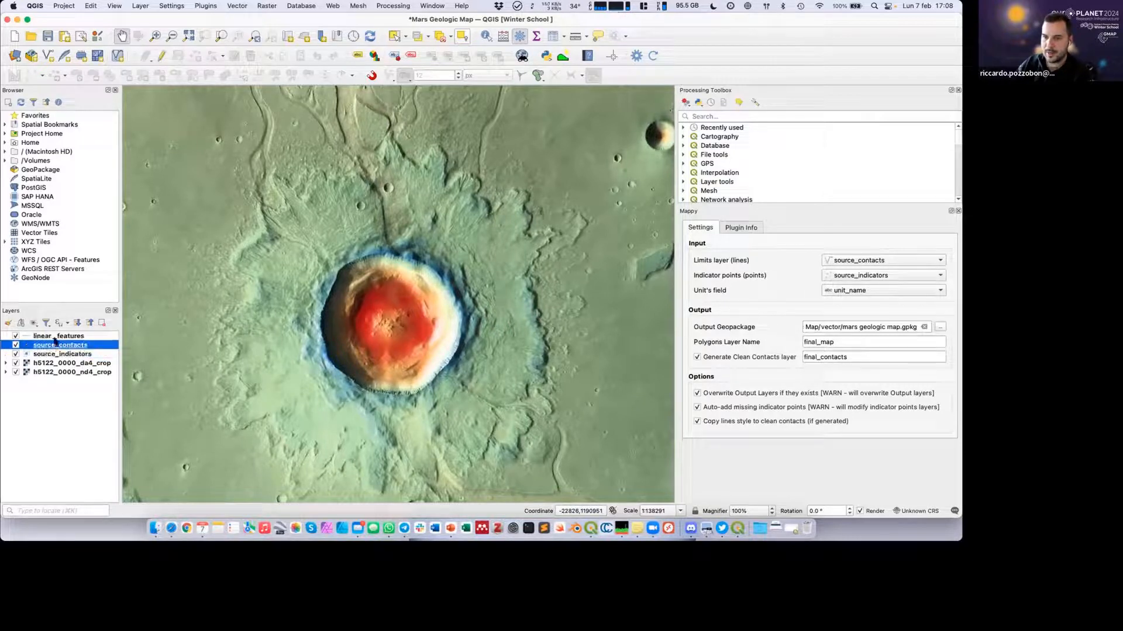
{"action": "left_click", "coordinate": [56, 336]}
{"action": "left_click", "coordinate": [40, 354]}
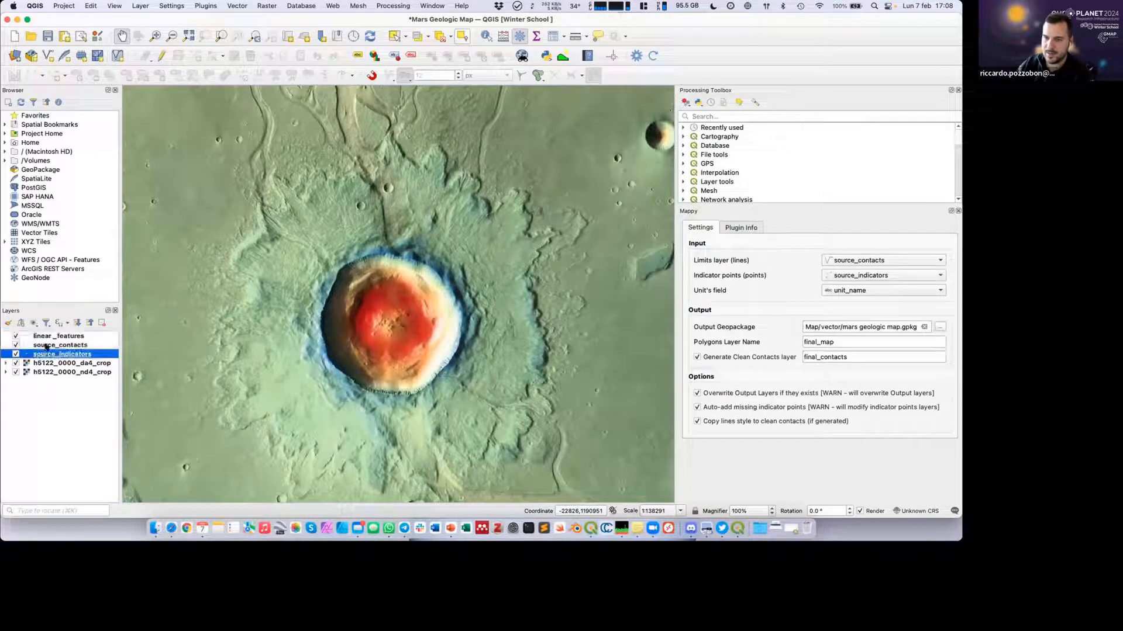
{"action": "left_click", "coordinate": [46, 345]}
{"action": "left_click", "coordinate": [47, 338]}
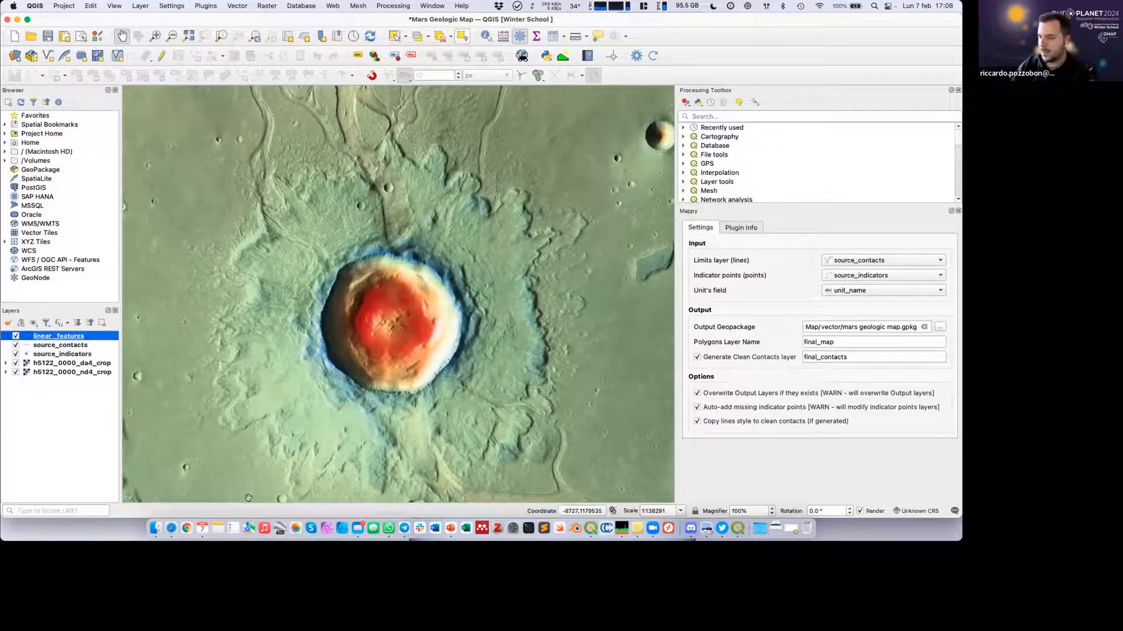
Switch to Finder, inspect the project file and vector GeoPackage in Mappy_DEMO's Mars Geologic Map folder, and return to QGIS.
{"action": "left_click", "coordinate": [155, 526]}
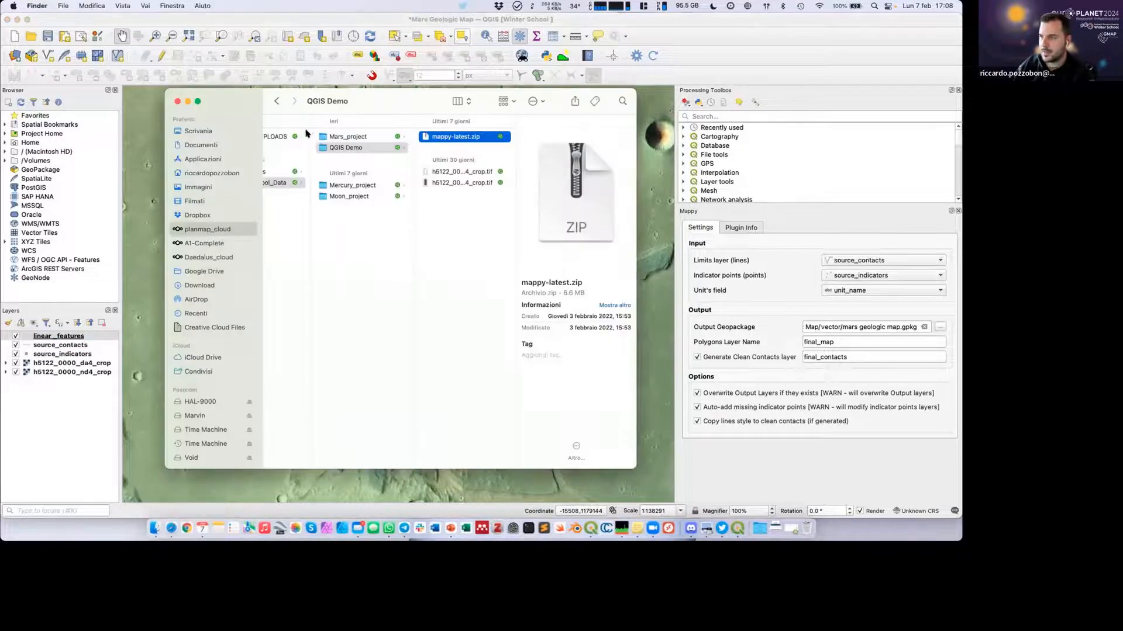
{"action": "left_click", "coordinate": [198, 131]}
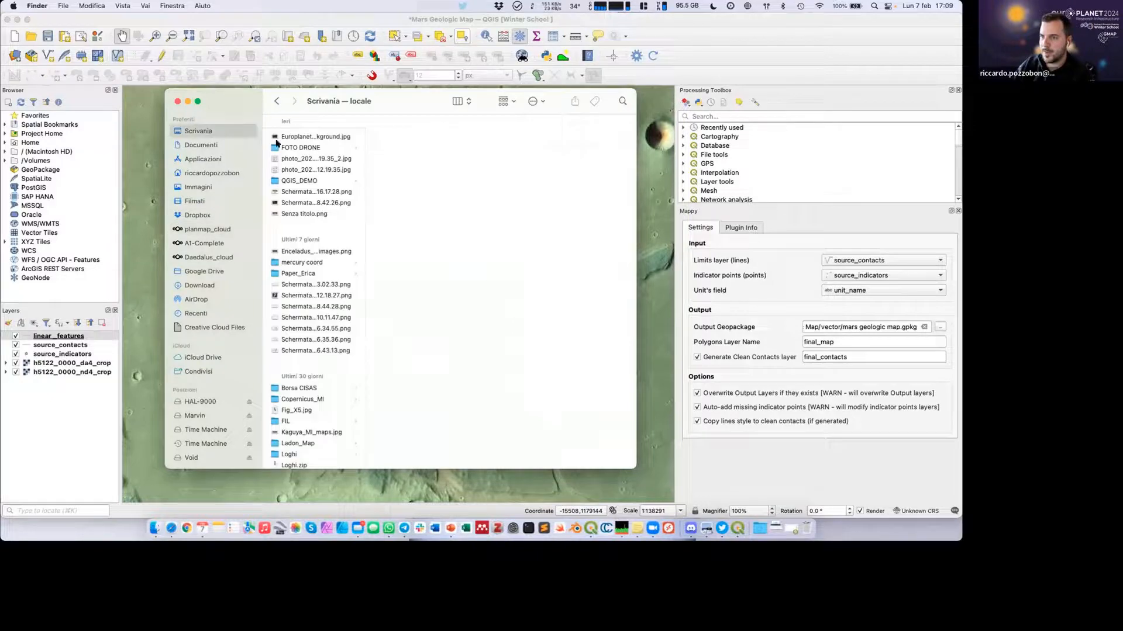
{"action": "left_click", "coordinate": [297, 180]}
{"action": "left_click", "coordinate": [413, 137]}
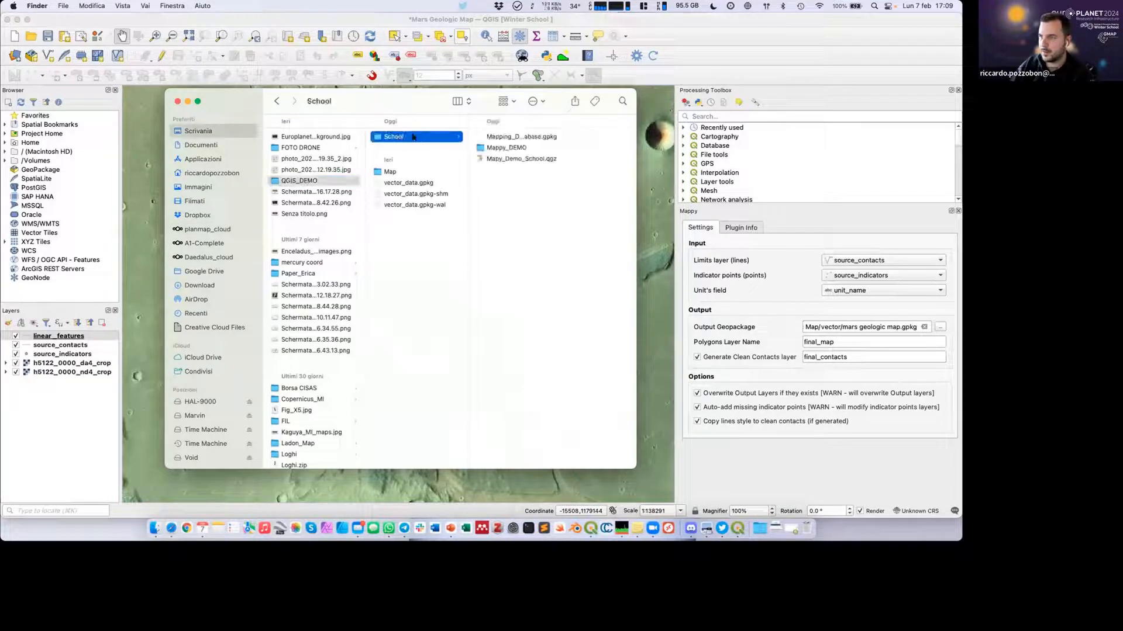
{"action": "left_click", "coordinate": [506, 147]}
{"action": "left_click", "coordinate": [580, 138]}
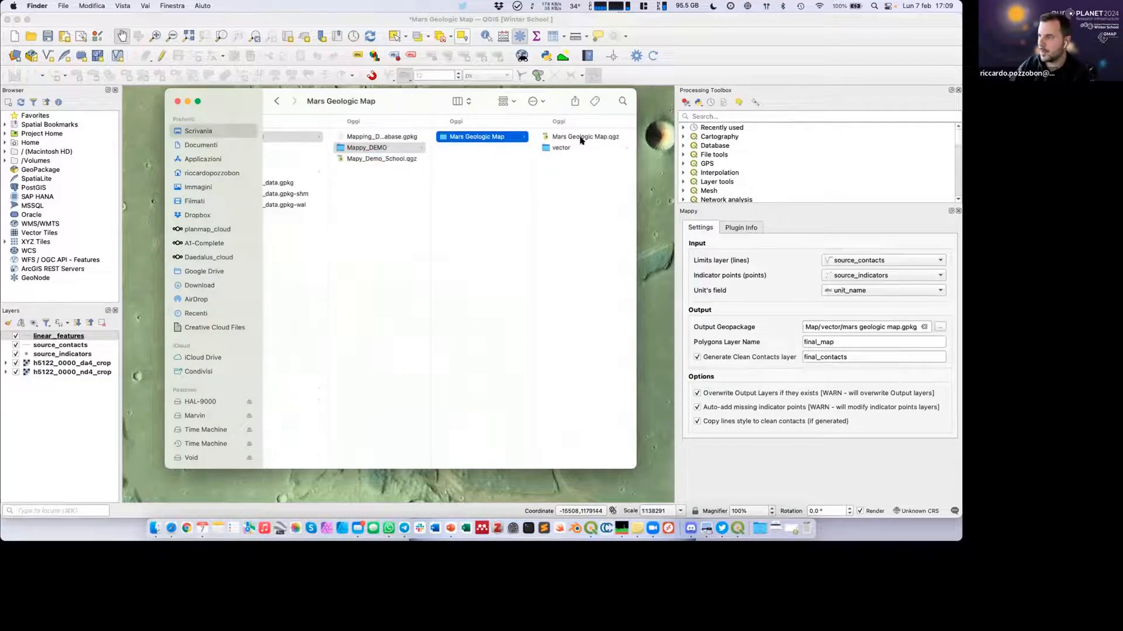
{"action": "left_click", "coordinate": [560, 138]}
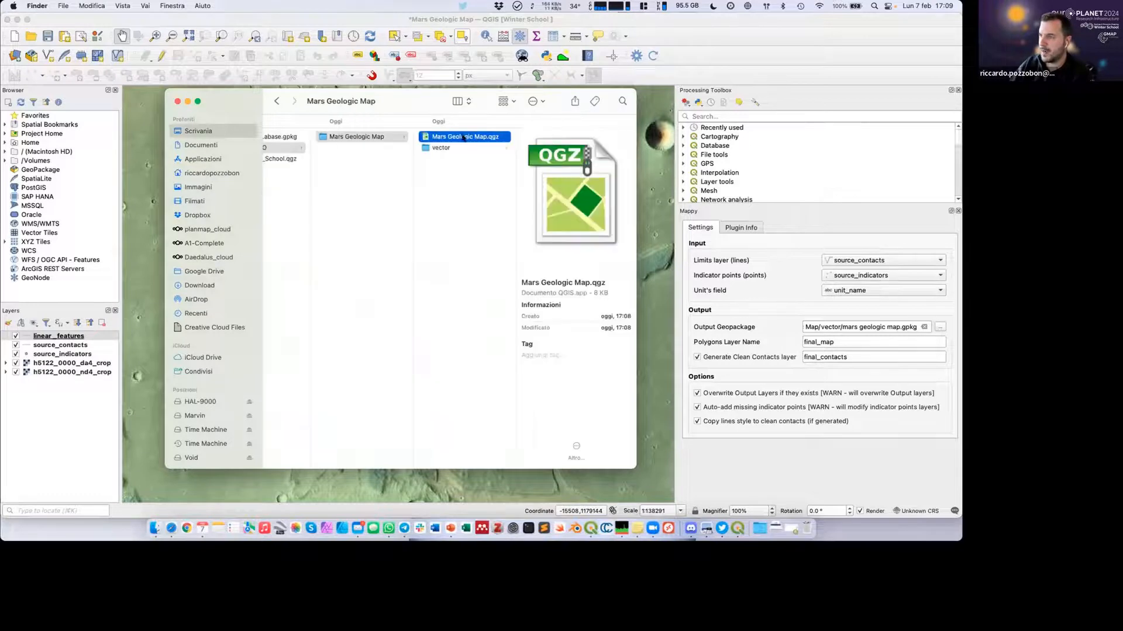
{"action": "left_click", "coordinate": [436, 149]}
{"action": "left_click", "coordinate": [547, 138]}
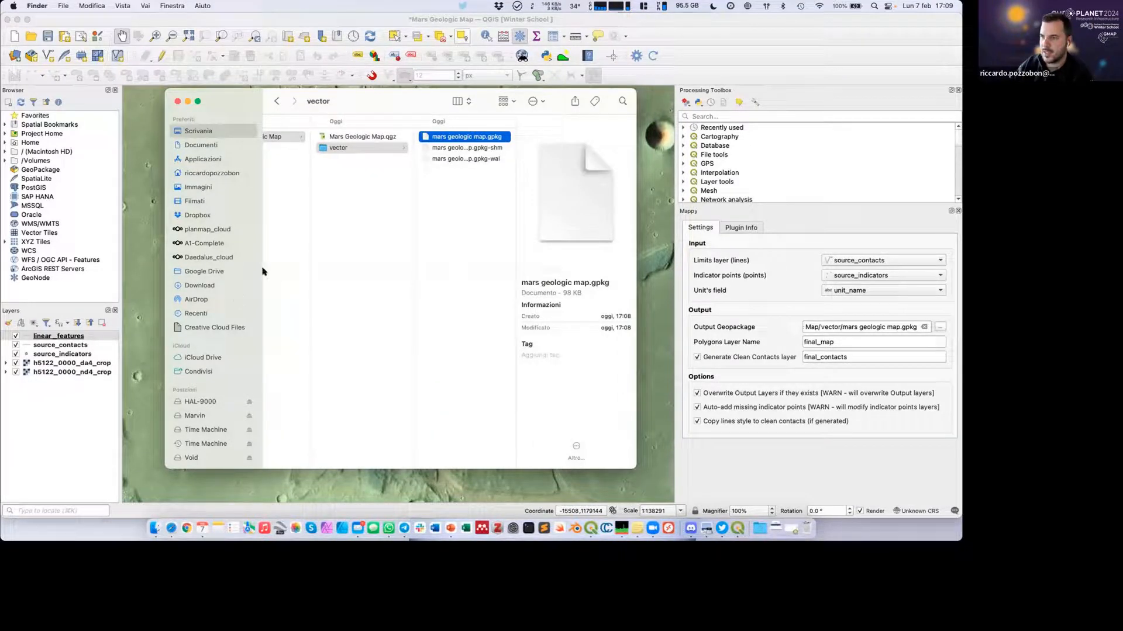
{"action": "left_click", "coordinate": [343, 137]}
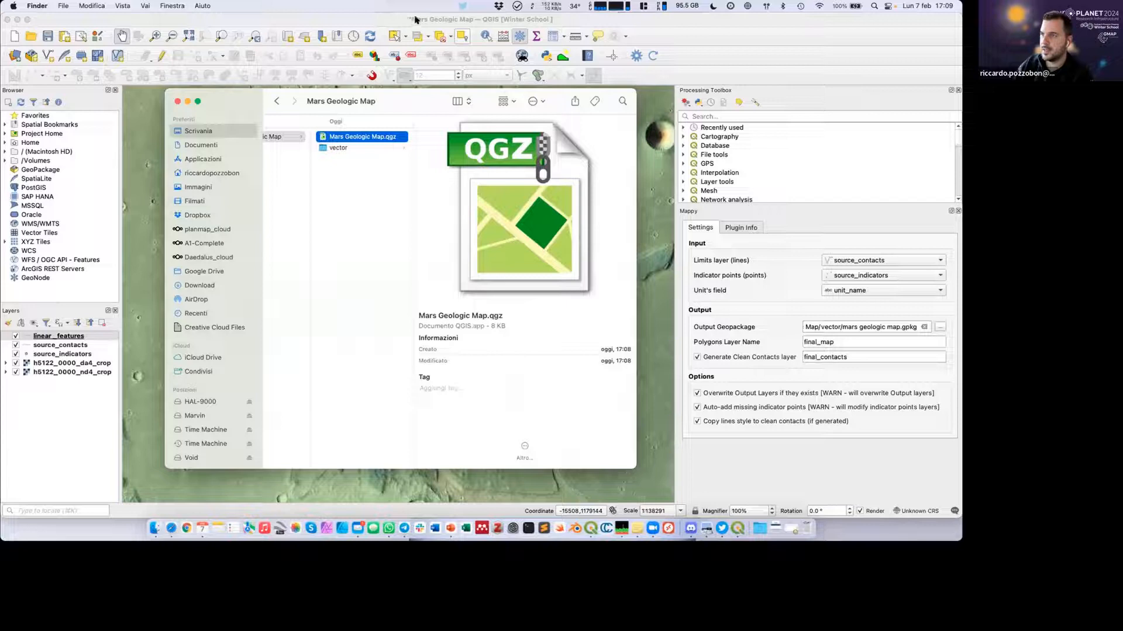
{"action": "left_click", "coordinate": [328, 26]}
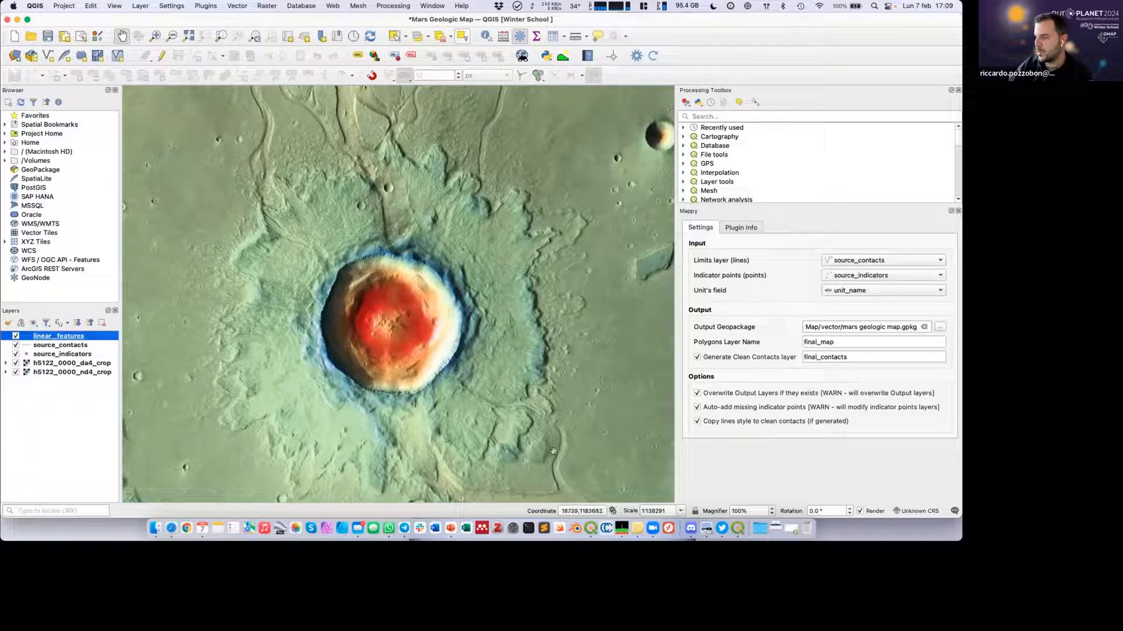
Check Mappy's indicator points layer and unit field choices, keeping source_indicators and unit_name selected.
{"action": "left_click", "coordinate": [823, 276]}
{"action": "left_click", "coordinate": [801, 277]}
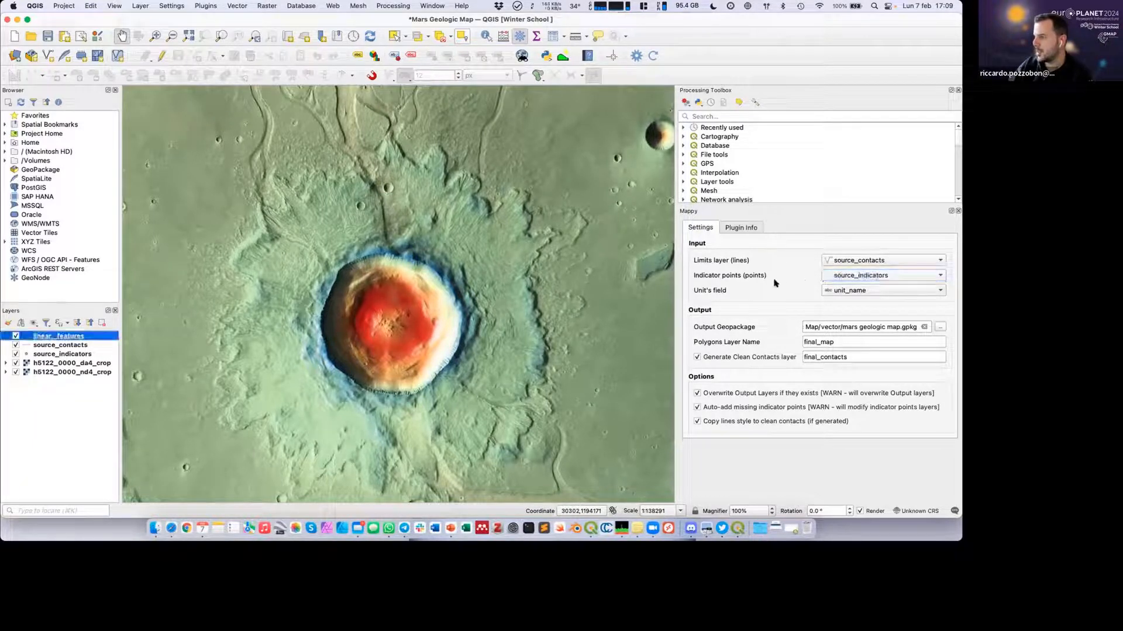
{"action": "left_click", "coordinate": [824, 290]}
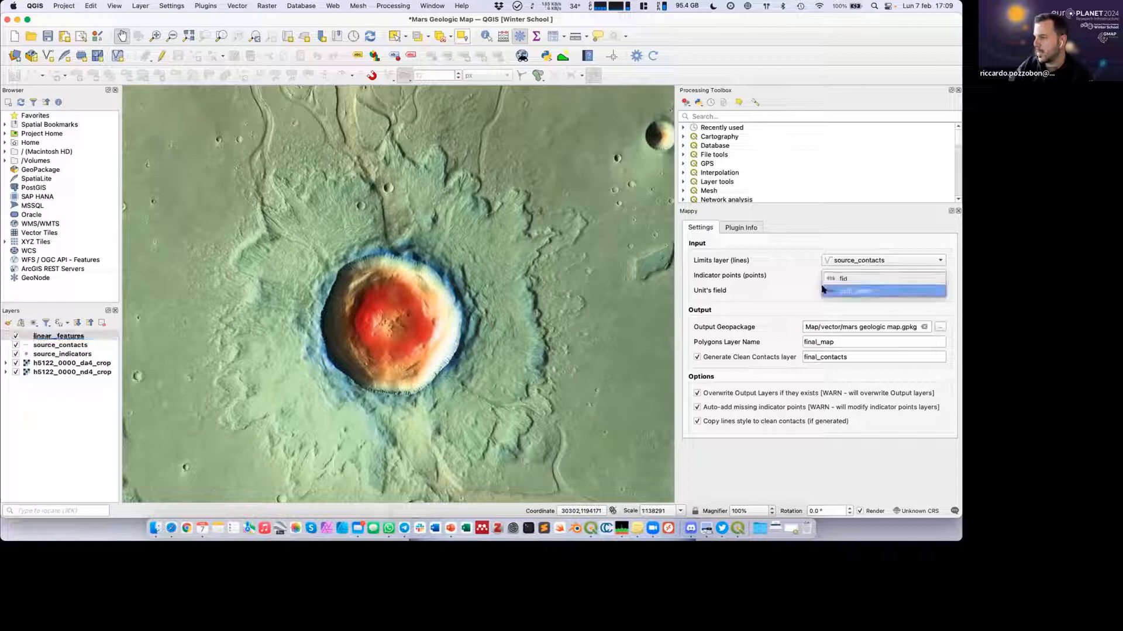
{"action": "left_click", "coordinate": [848, 292]}
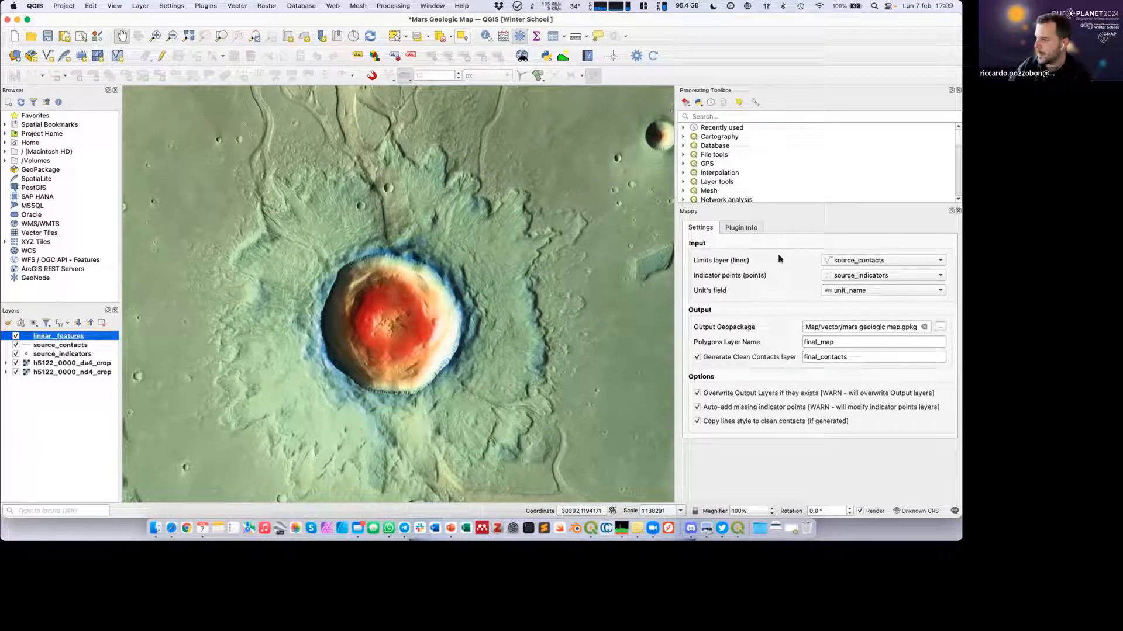
Close the Mappy panel and narrow the Processing Toolbox to give the map more room.
{"action": "left_click", "coordinate": [958, 213]}
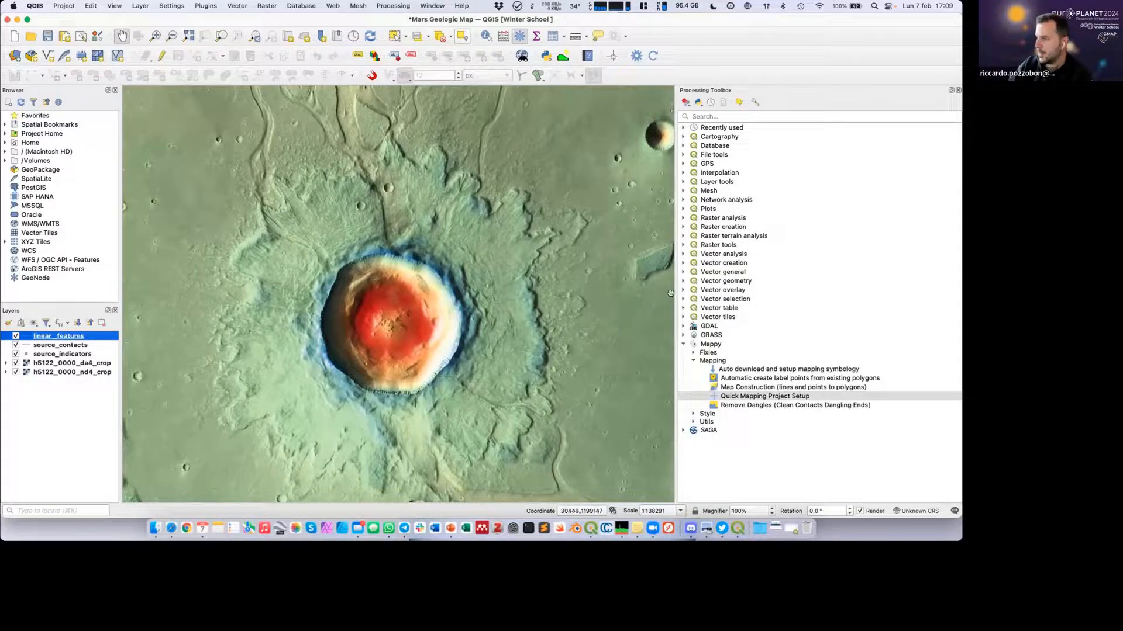
{"action": "left_click_drag", "start_coordinate": [670, 294], "coordinate": [740, 294]}
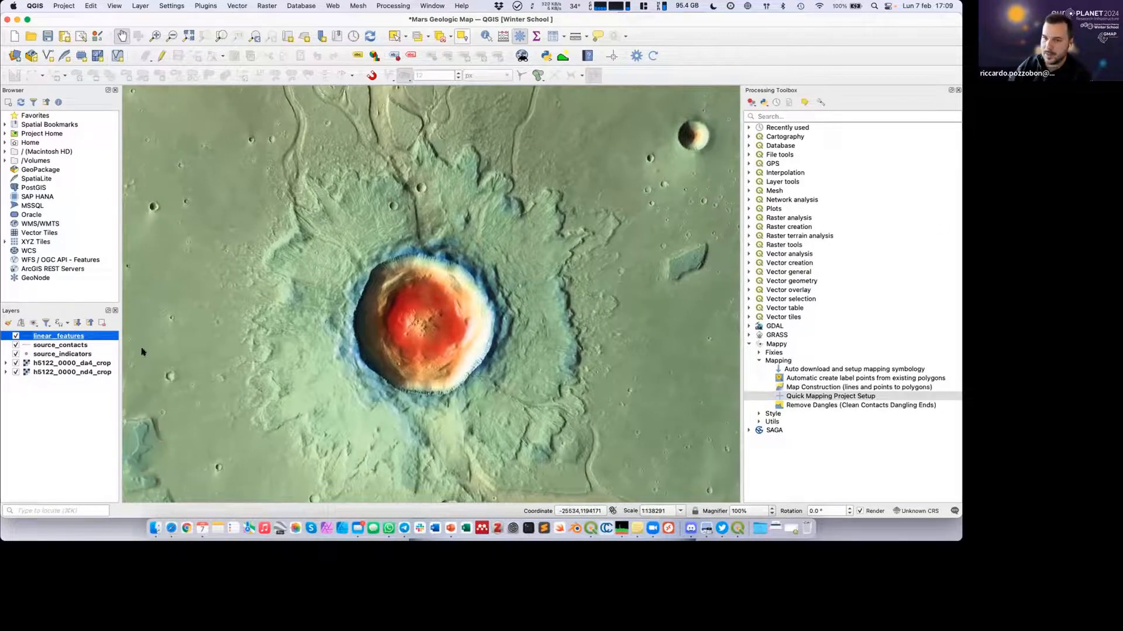
Enable editing on the source_contacts layer and trace a contact line around the outer edge of the crater's ejecta blanket.
{"action": "left_click", "coordinate": [53, 345]}
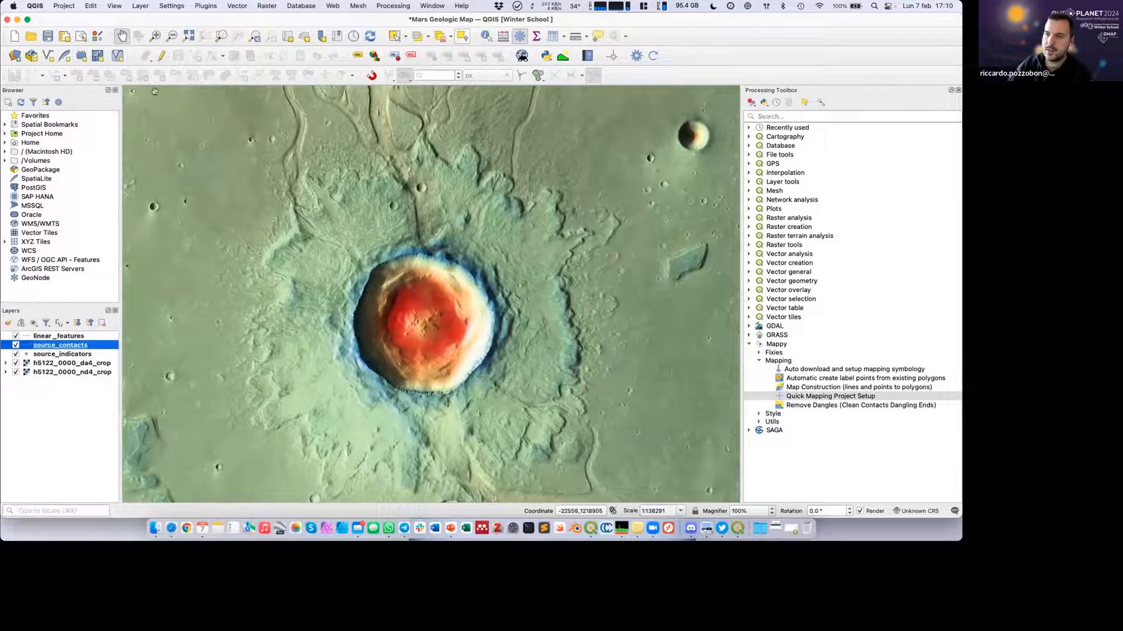
{"action": "left_click", "coordinate": [156, 58]}
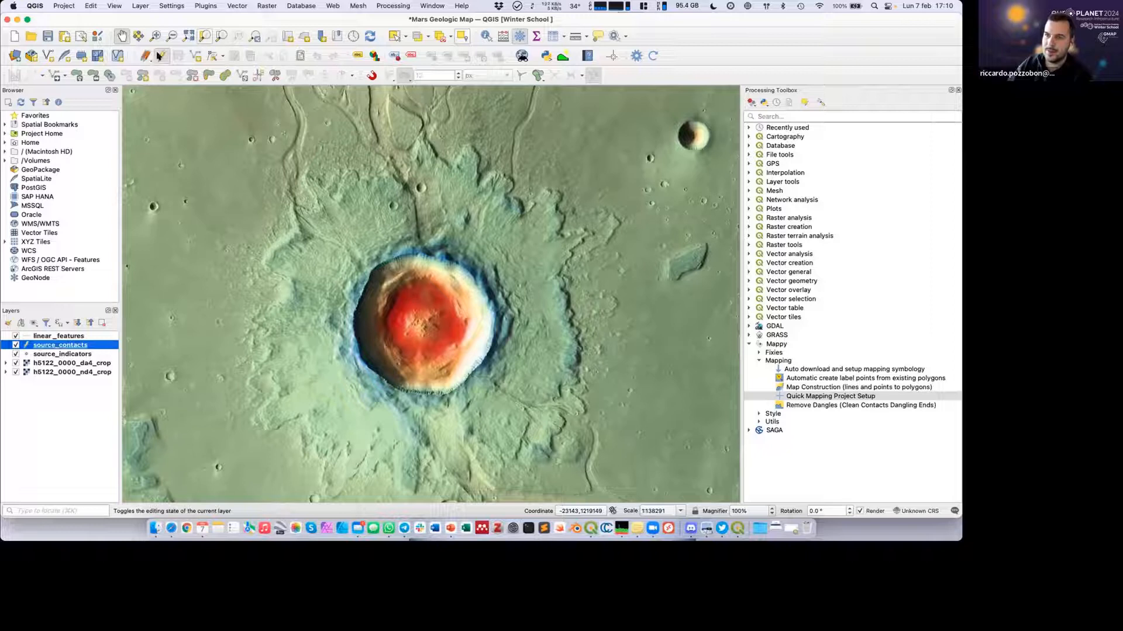
{"action": "left_click", "coordinate": [195, 56]}
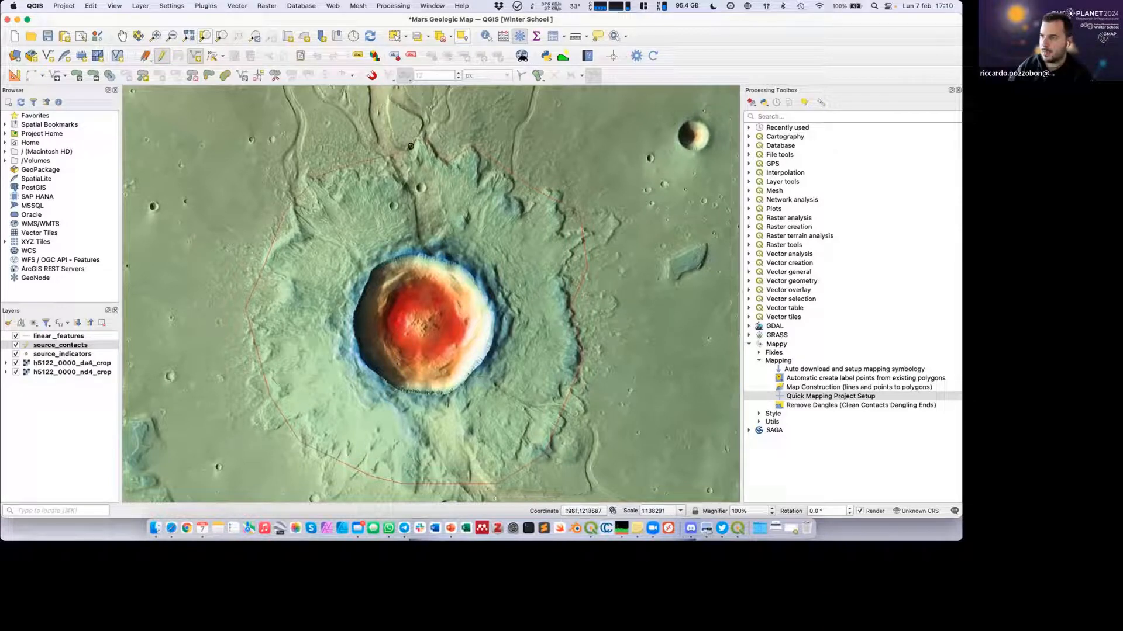
With snapping enabled, close the ejecta contact line on its starting point and save the feature with certainty "cer".
{"action": "left_click", "coordinate": [372, 75]}
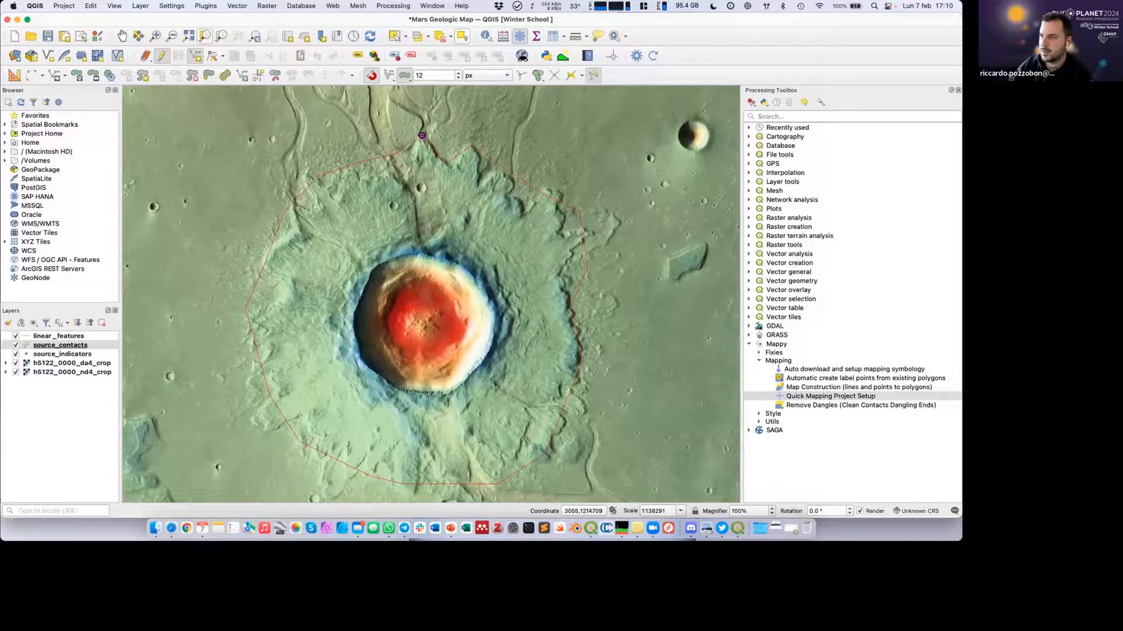
{"action": "scroll", "coordinate": [421, 135], "scroll_direction": "up", "scroll_amount": 3}
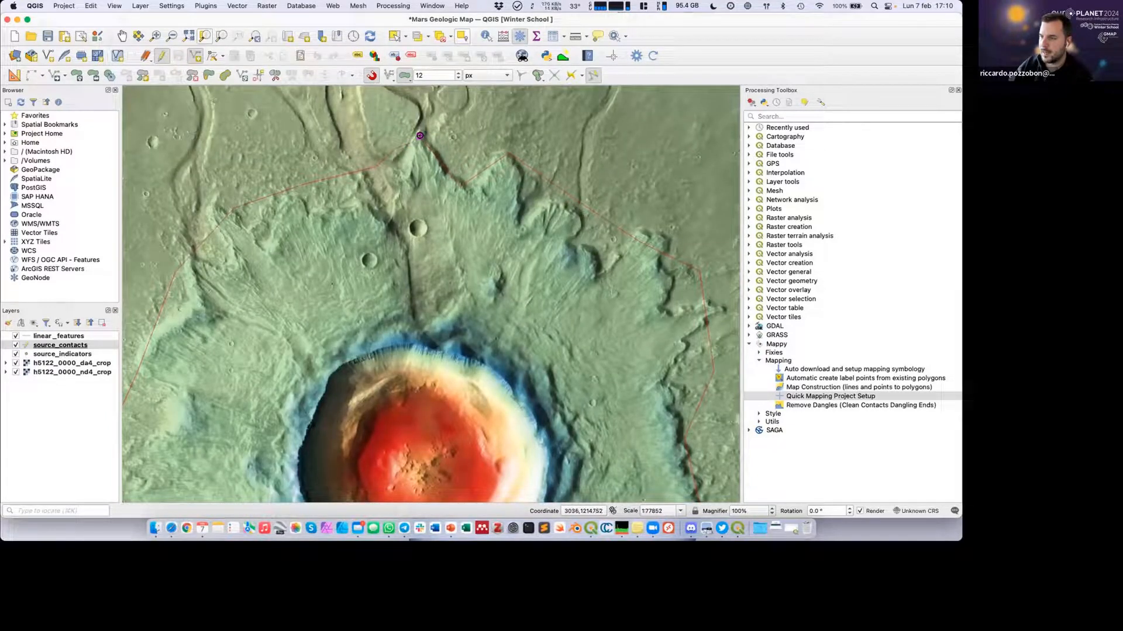
{"action": "right_click", "coordinate": [420, 136]}
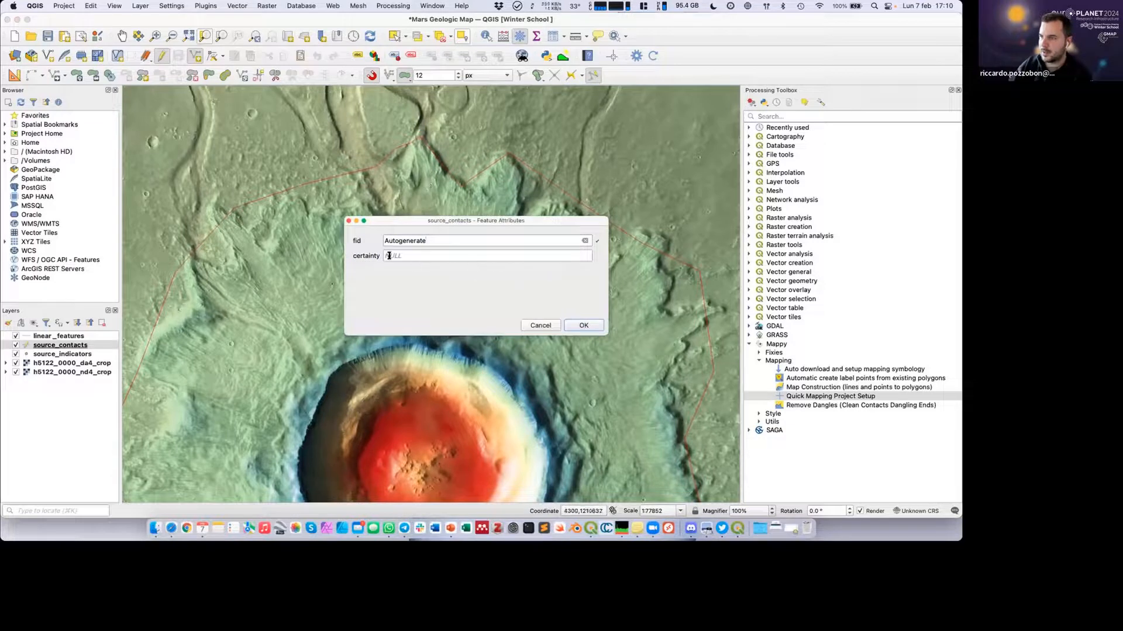
{"action": "left_click", "coordinate": [389, 255]}
{"action": "type", "text": "certain"}
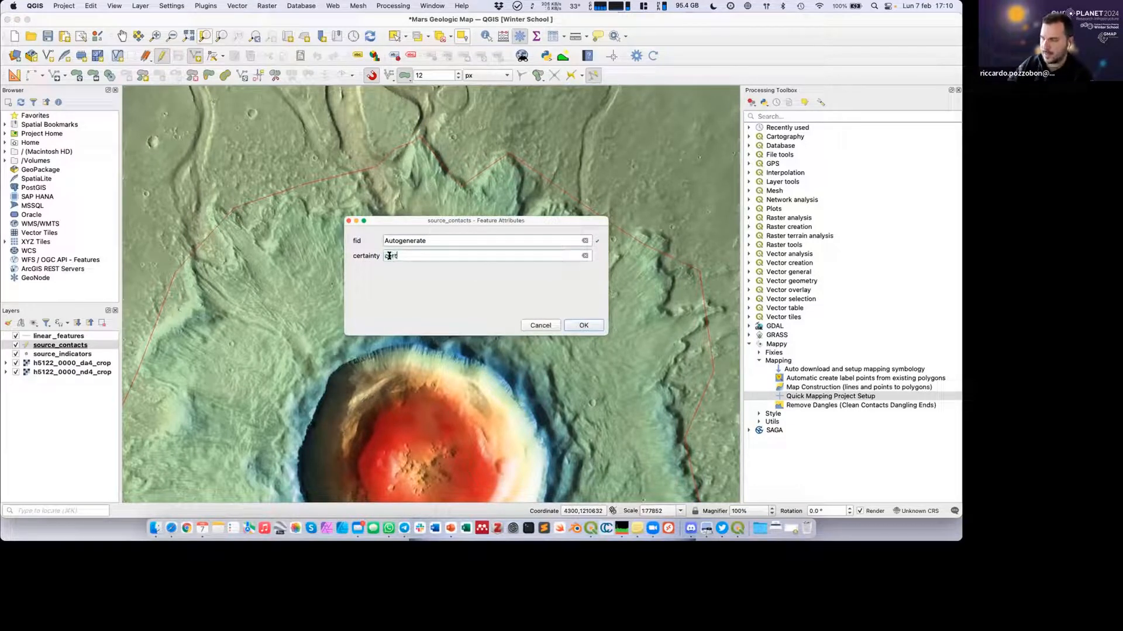
{"action": "left_click", "coordinate": [599, 325]}
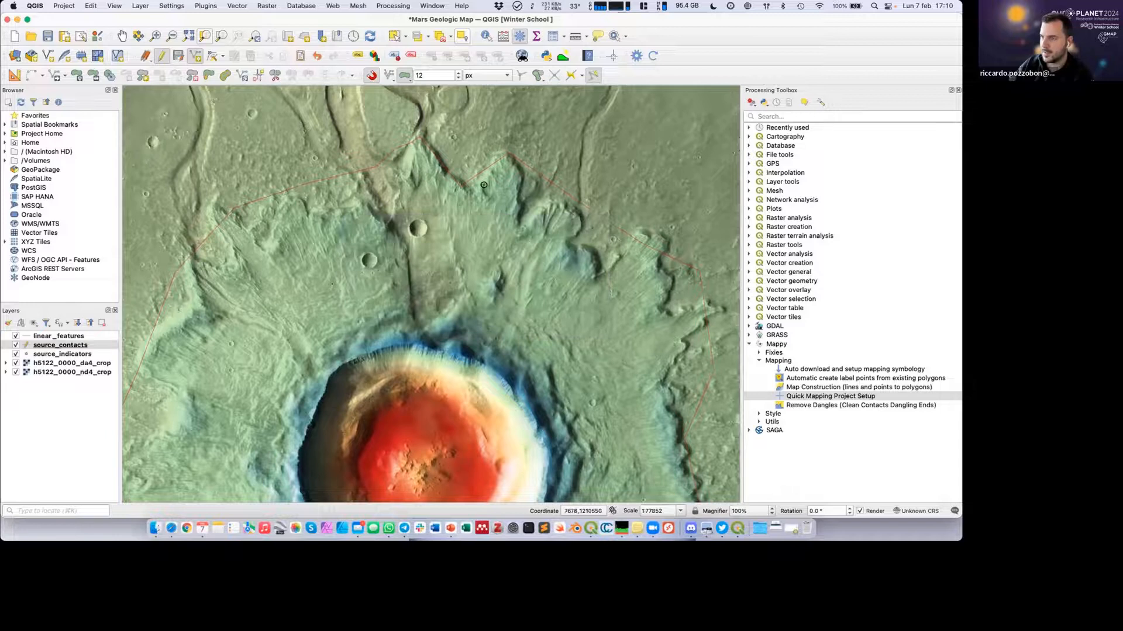
Style the source_contacts layer as a solid black line (#000000) with a width of 0.5 mm.
{"action": "double_click", "coordinate": [27, 345]}
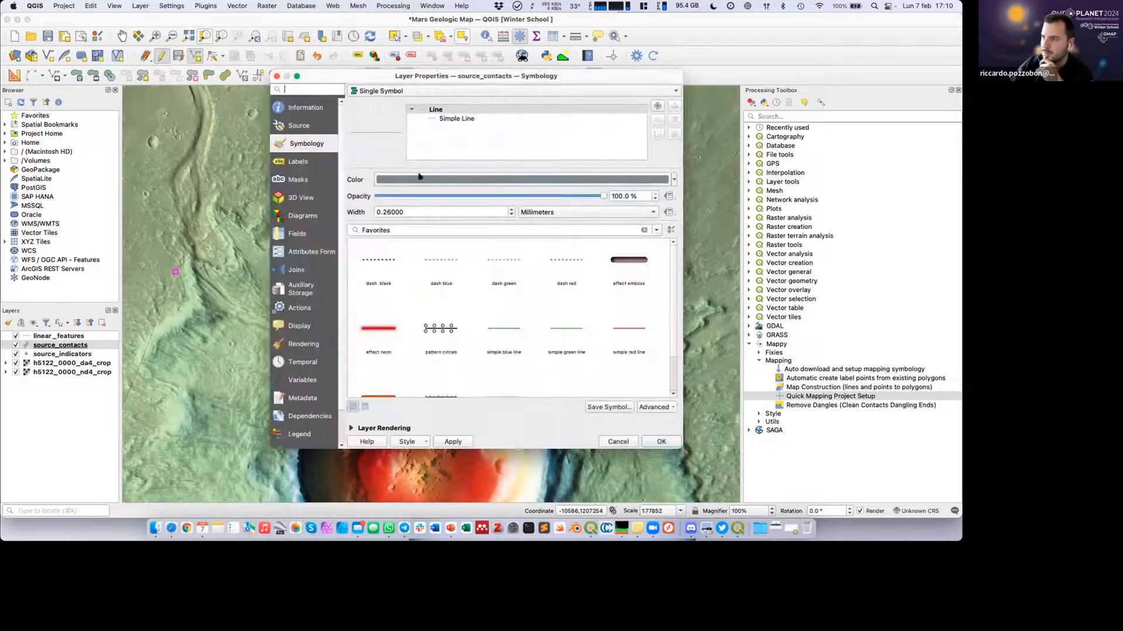
{"action": "left_click", "coordinate": [442, 180]}
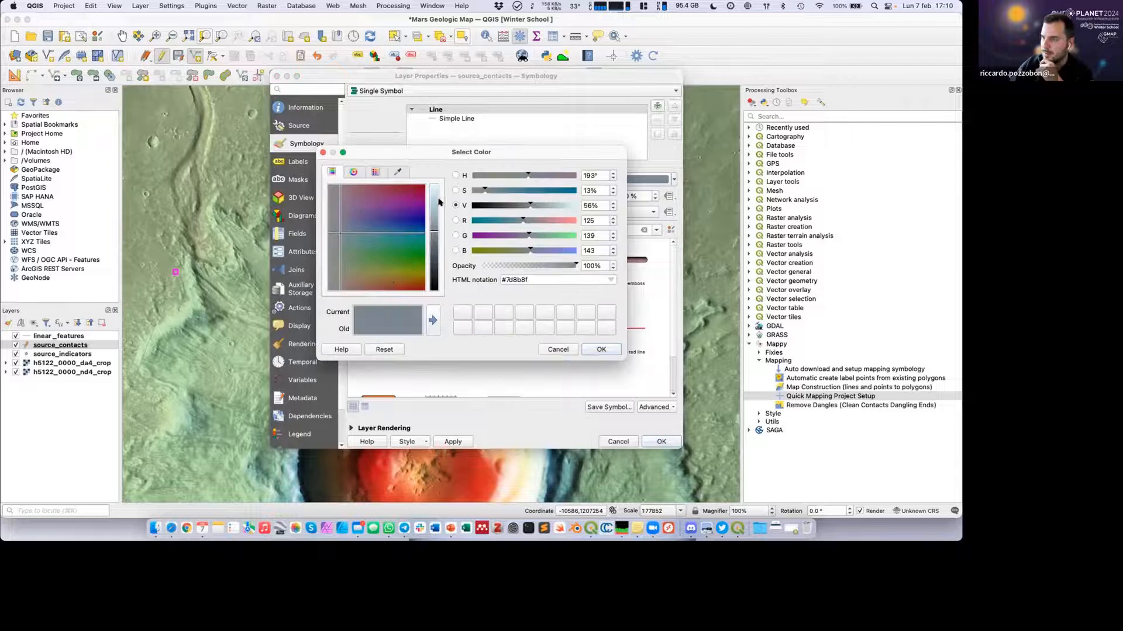
{"action": "left_click", "coordinate": [373, 228]}
{"action": "left_click_drag", "start_coordinate": [433, 252], "coordinate": [435, 304]}
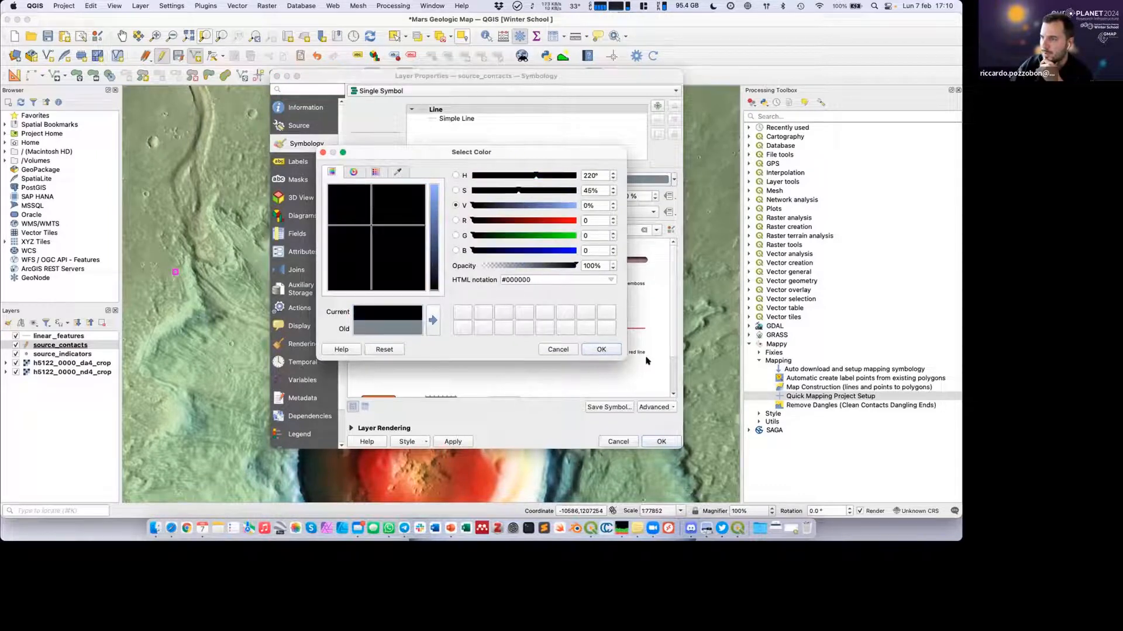
{"action": "left_click", "coordinate": [612, 350]}
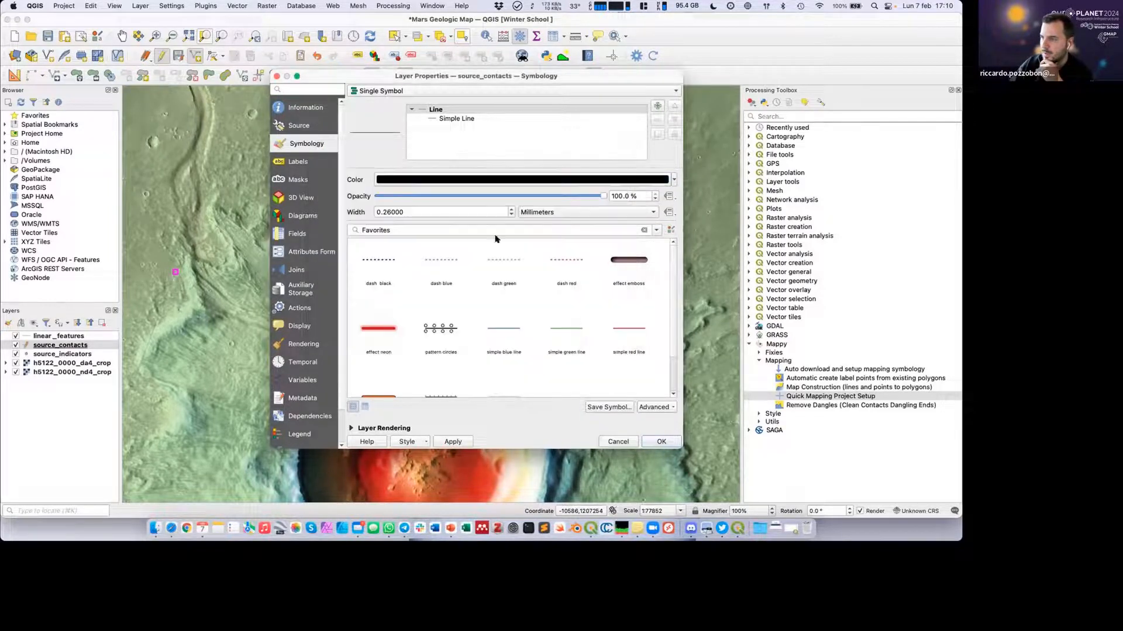
{"action": "double_click", "coordinate": [383, 212]}
{"action": "type", "text": "50"}
{"action": "left_click", "coordinate": [444, 443]}
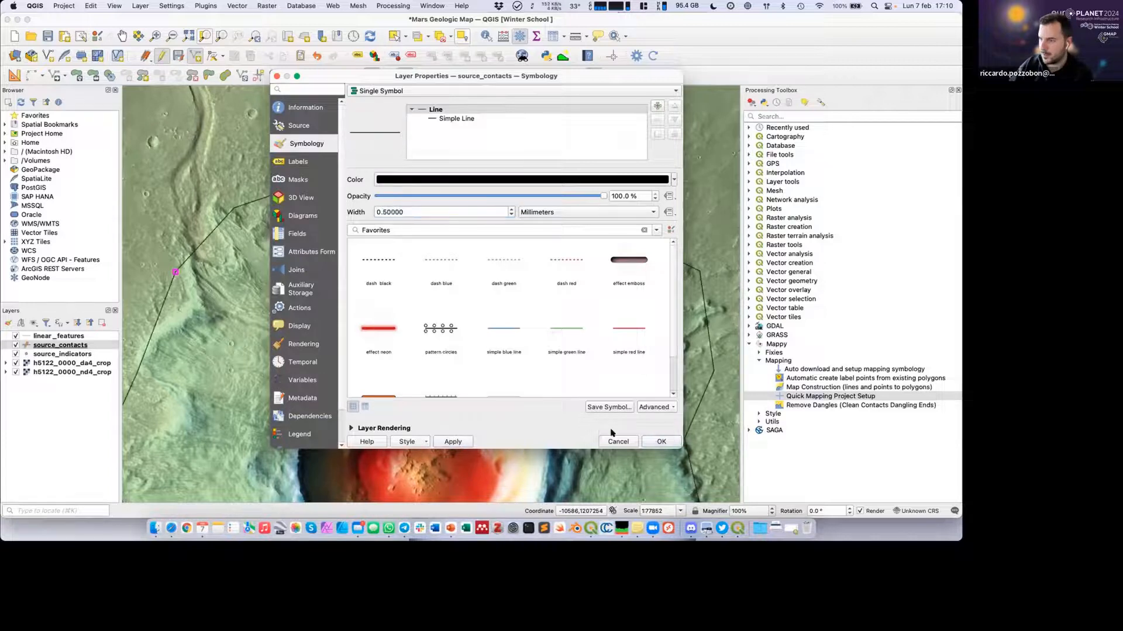
{"action": "left_click", "coordinate": [661, 442]}
Trace a source_contacts line around the rim of the central crater, back towards its starting point.
{"action": "scroll", "coordinate": [451, 299], "scroll_direction": "down", "scroll_amount": 3}
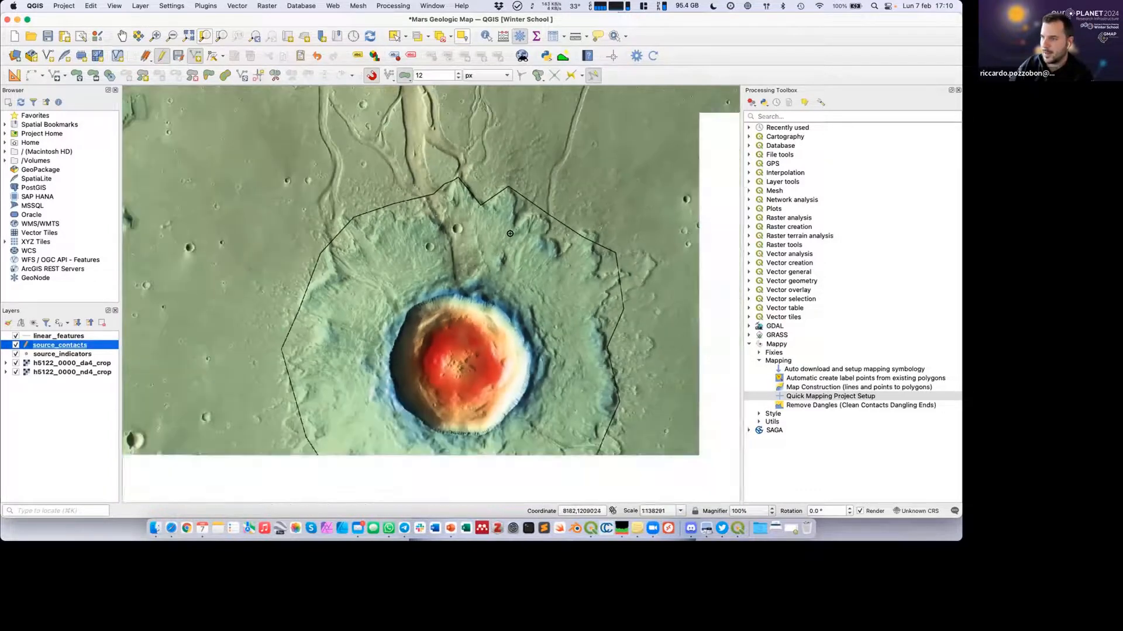
{"action": "left_click", "coordinate": [450, 292]}
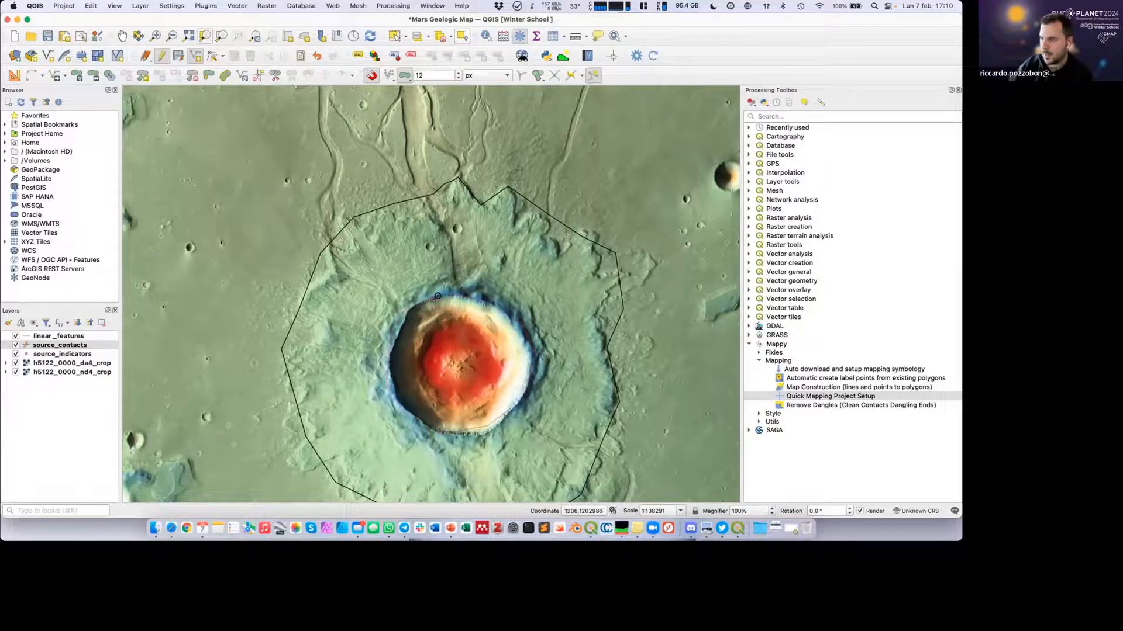
{"action": "scroll", "coordinate": [440, 302], "scroll_direction": "up", "scroll_amount": 1}
{"action": "scroll", "coordinate": [441, 301], "scroll_direction": "up", "scroll_amount": 1}
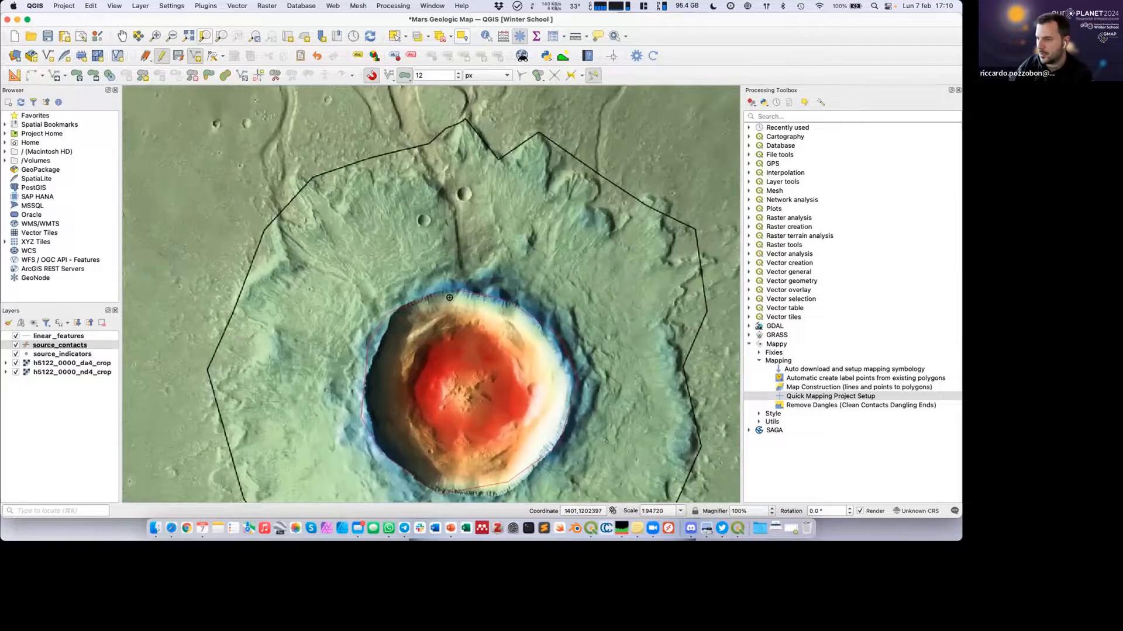
{"action": "scroll", "coordinate": [462, 286], "scroll_direction": "up", "scroll_amount": 2}
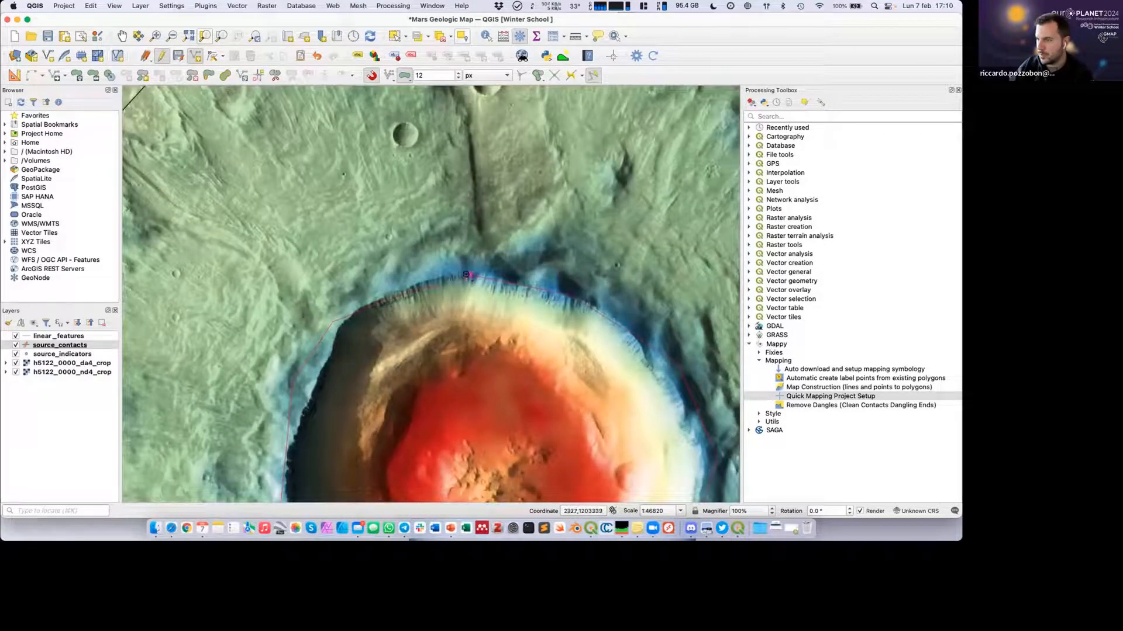
With snapping disabled, end the rim contact slightly past its starting point so the ends cross, and save it with certainty "certain".
{"action": "left_click", "coordinate": [372, 75]}
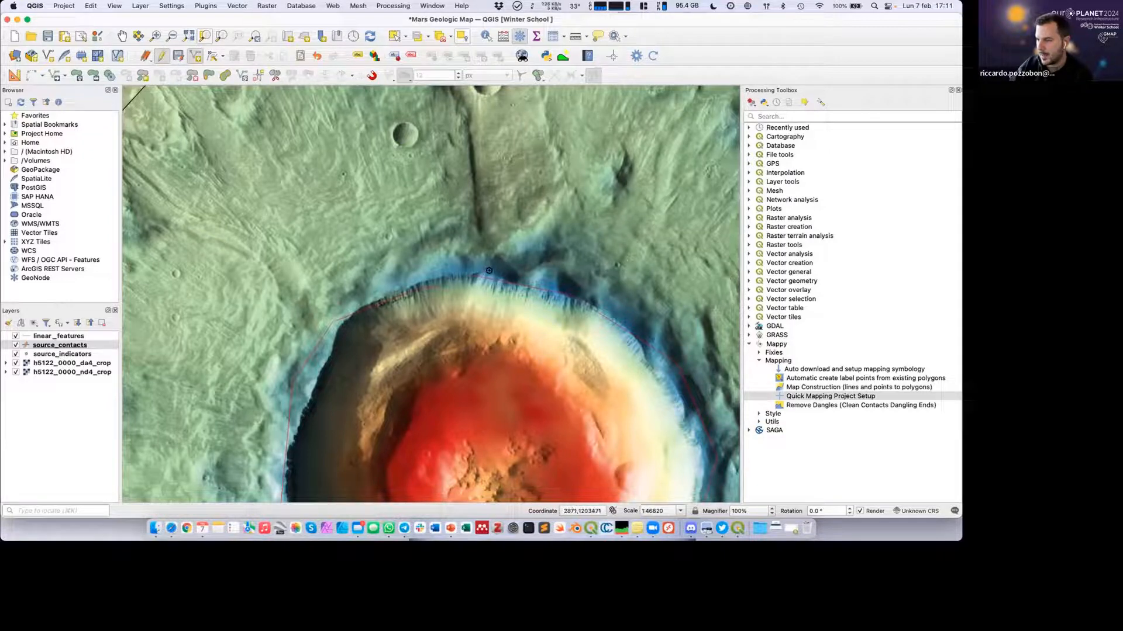
{"action": "scroll", "coordinate": [488, 271], "scroll_direction": "up", "scroll_amount": 3}
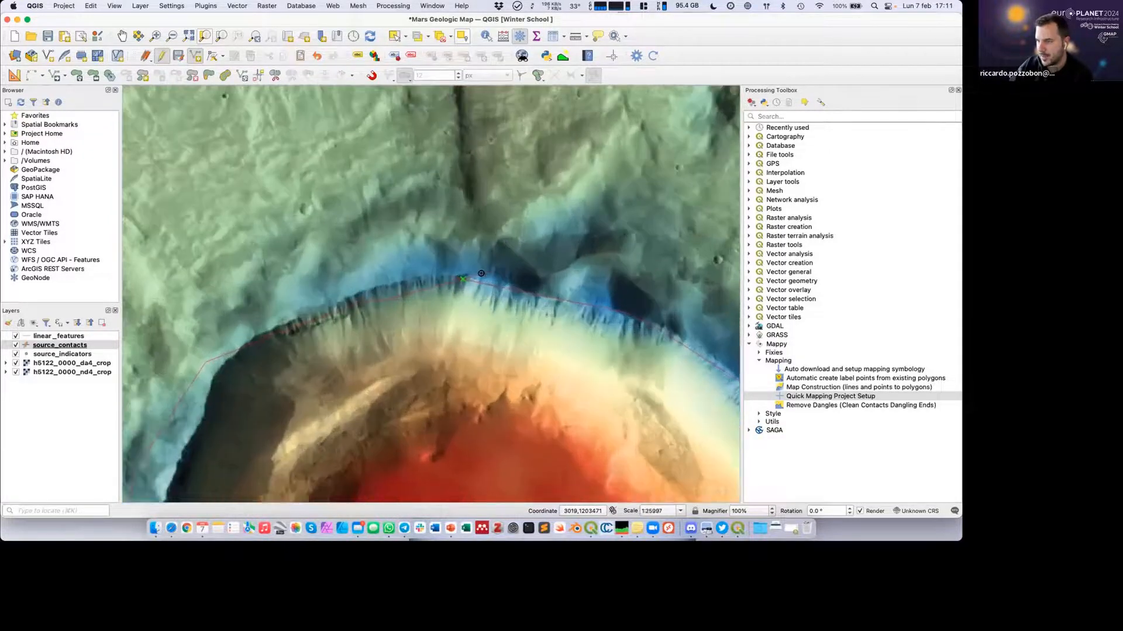
{"action": "right_click", "coordinate": [506, 270]}
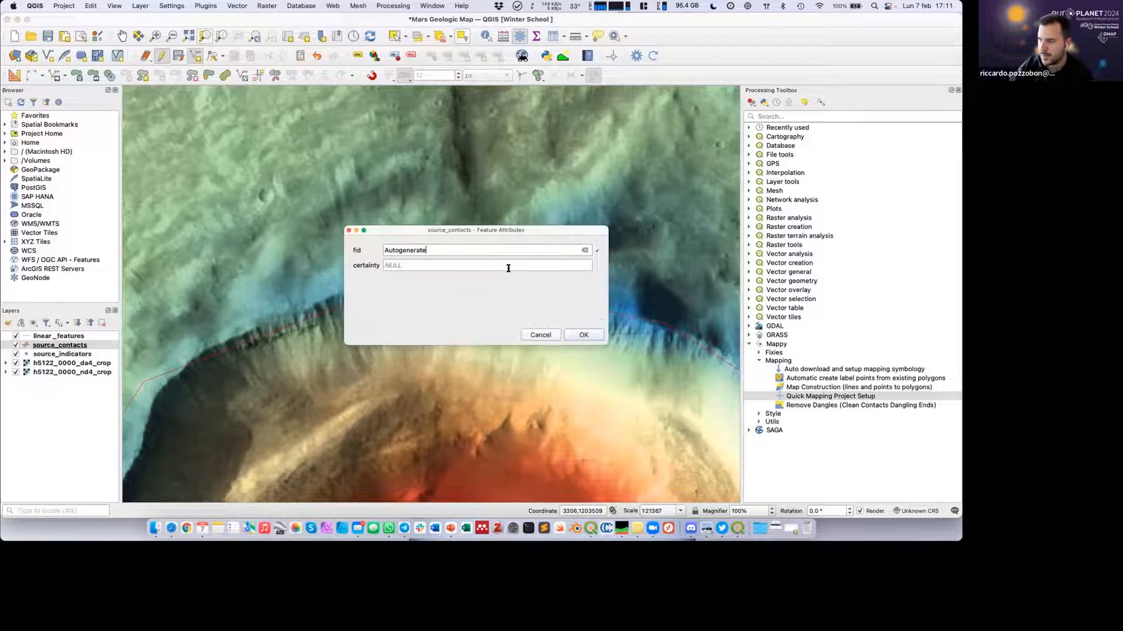
{"action": "left_click", "coordinate": [439, 265]}
{"action": "type", "text": "certain"}
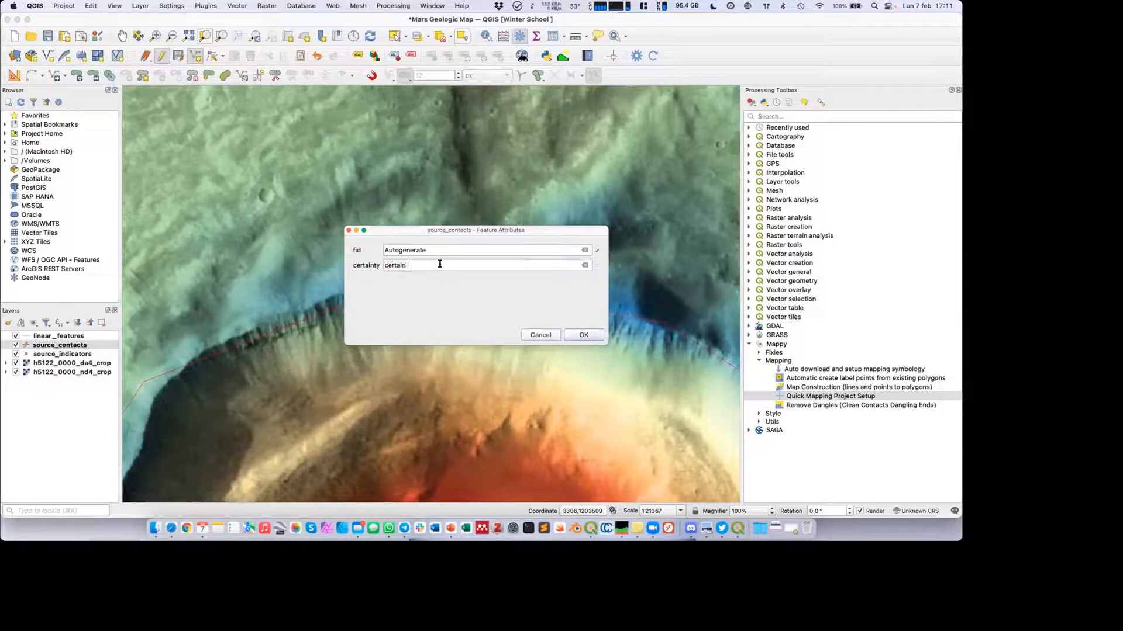
{"action": "key", "text": "Return"}
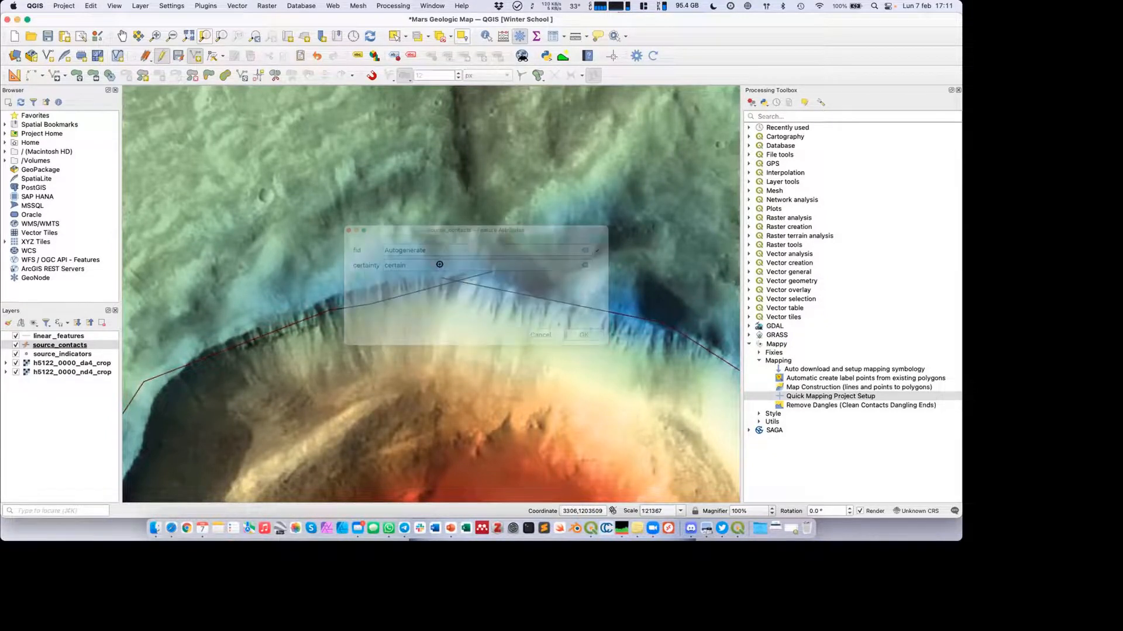
Trace a contact along the western edge of the channel running north from the ejecta blanket and save it with certainty "cer".
{"action": "scroll", "coordinate": [463, 282], "scroll_direction": "down", "scroll_amount": 1}
{"action": "scroll", "coordinate": [464, 282], "scroll_direction": "down", "scroll_amount": 10}
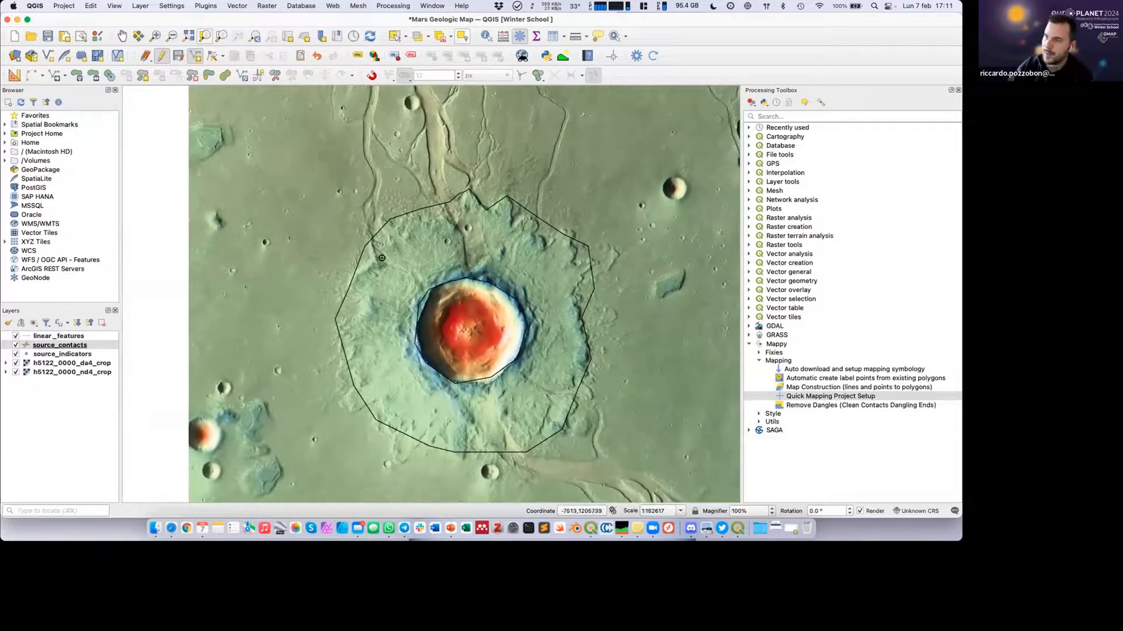
{"action": "left_click", "coordinate": [365, 223]}
{"action": "left_click", "coordinate": [373, 175]}
{"action": "left_click", "coordinate": [366, 145]}
{"action": "left_click", "coordinate": [363, 119]}
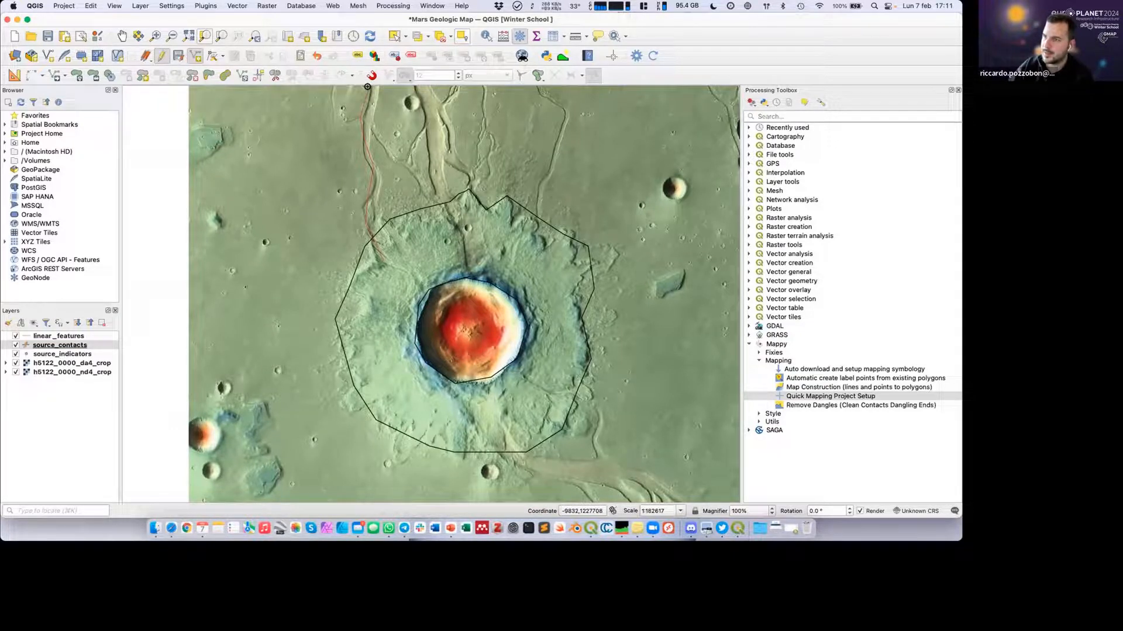
{"action": "right_click", "coordinate": [367, 88]}
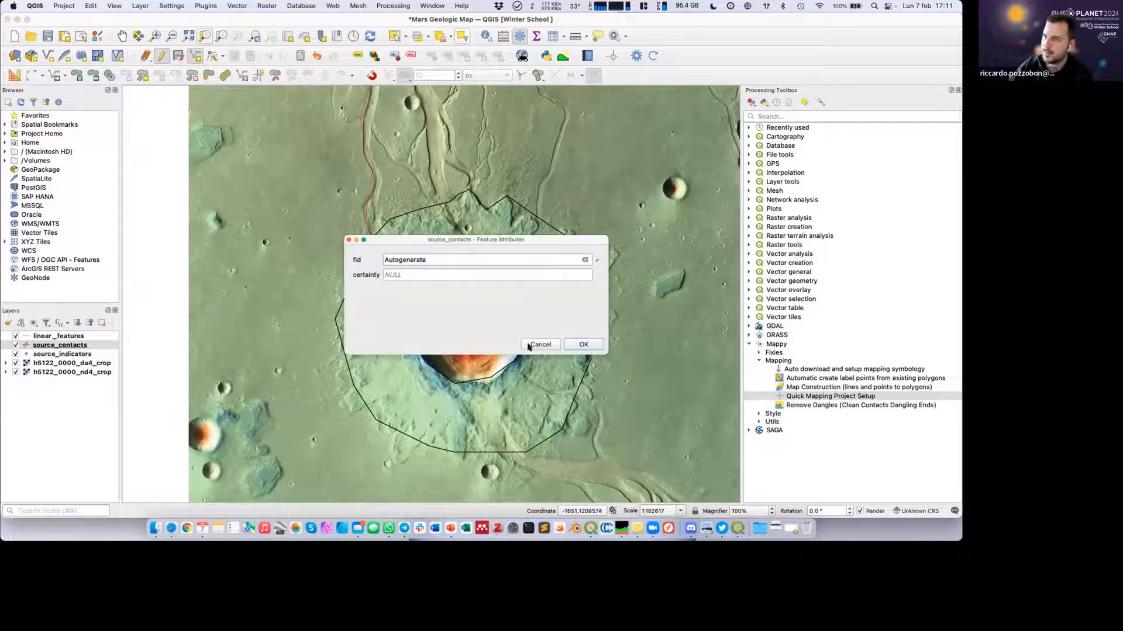
{"action": "left_click", "coordinate": [472, 275]}
{"action": "type", "text": "certain"}
{"action": "key", "text": "Return"}
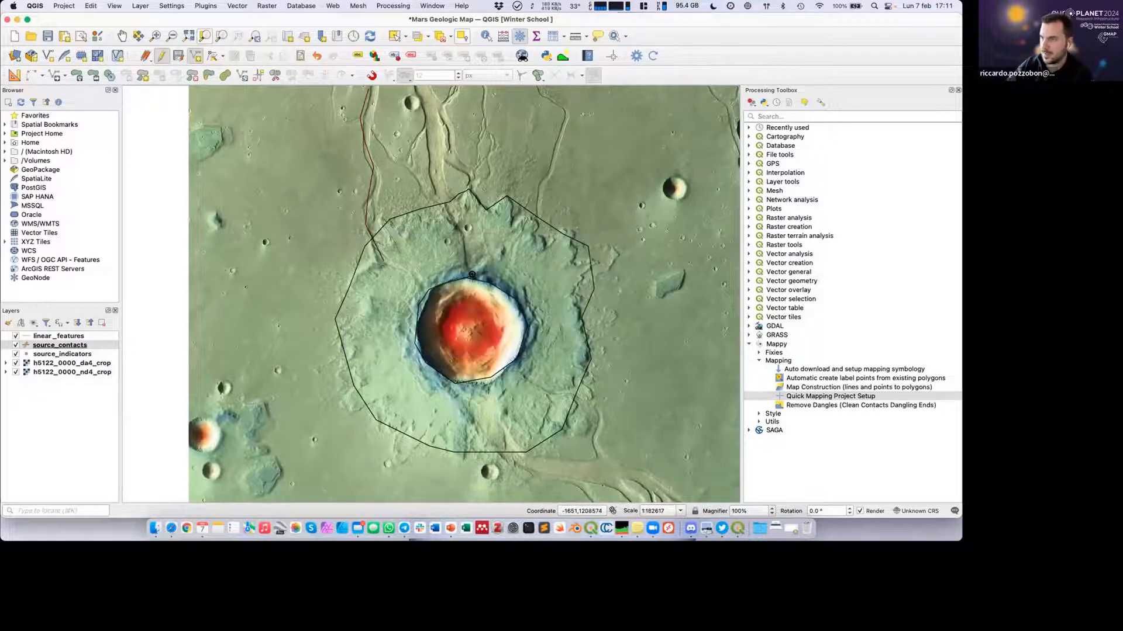
Trace a contact along the eastern edge of the same channel, northward from the ejecta boundary, and save it with certainty "certain".
{"action": "left_click", "coordinate": [122, 35]}
{"action": "left_click_drag", "start_coordinate": [330, 157], "coordinate": [317, 242]}
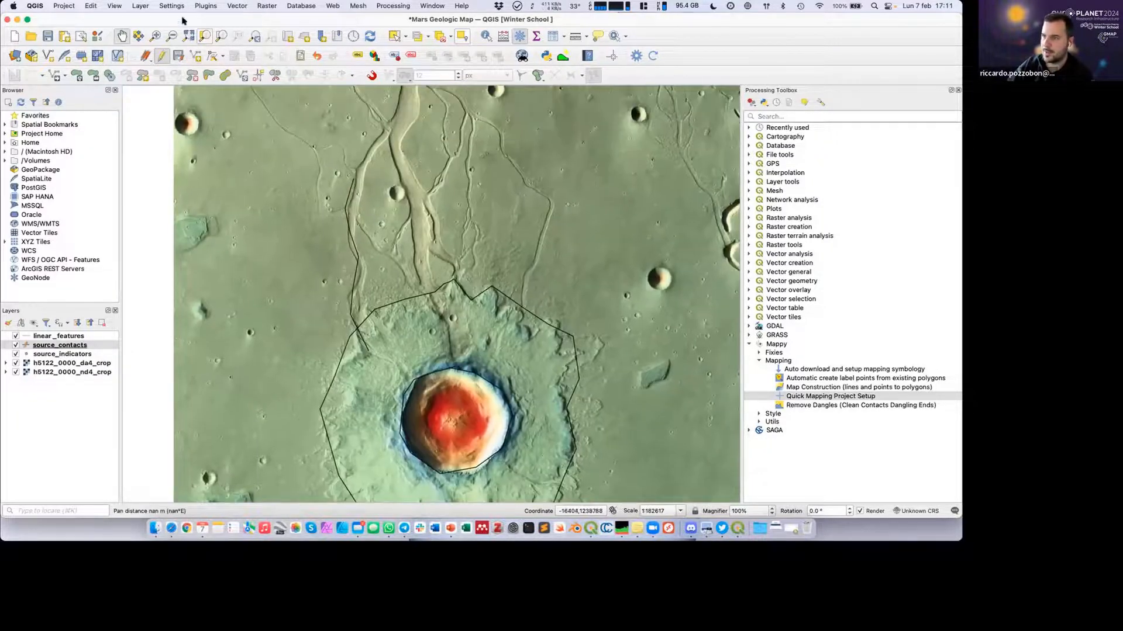
{"action": "left_click", "coordinate": [195, 55]}
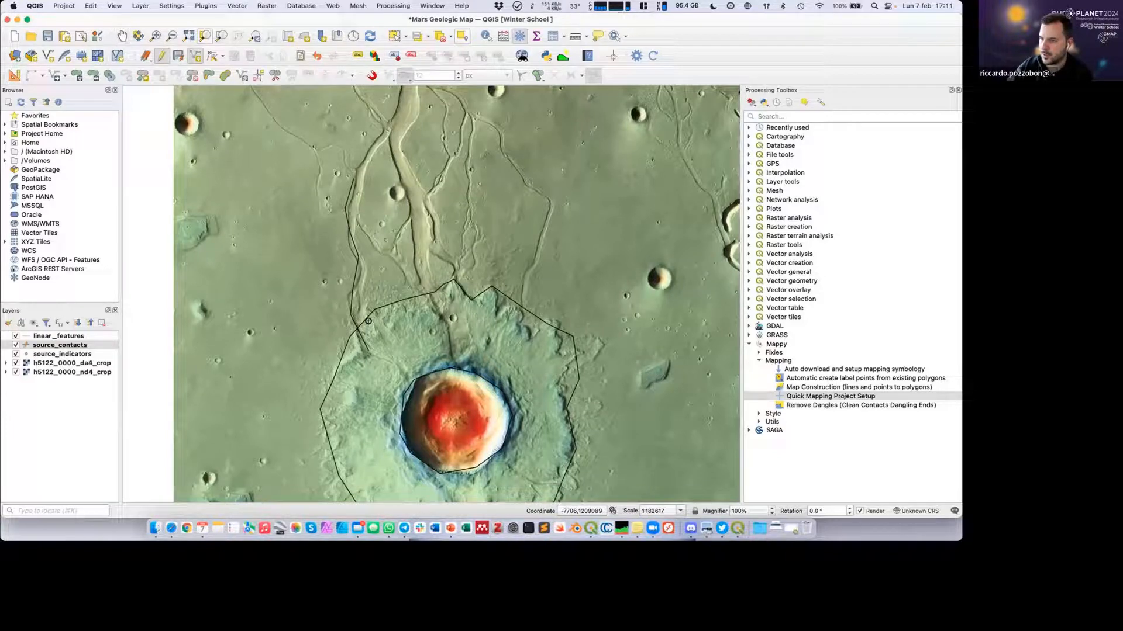
{"action": "left_click", "coordinate": [353, 228]}
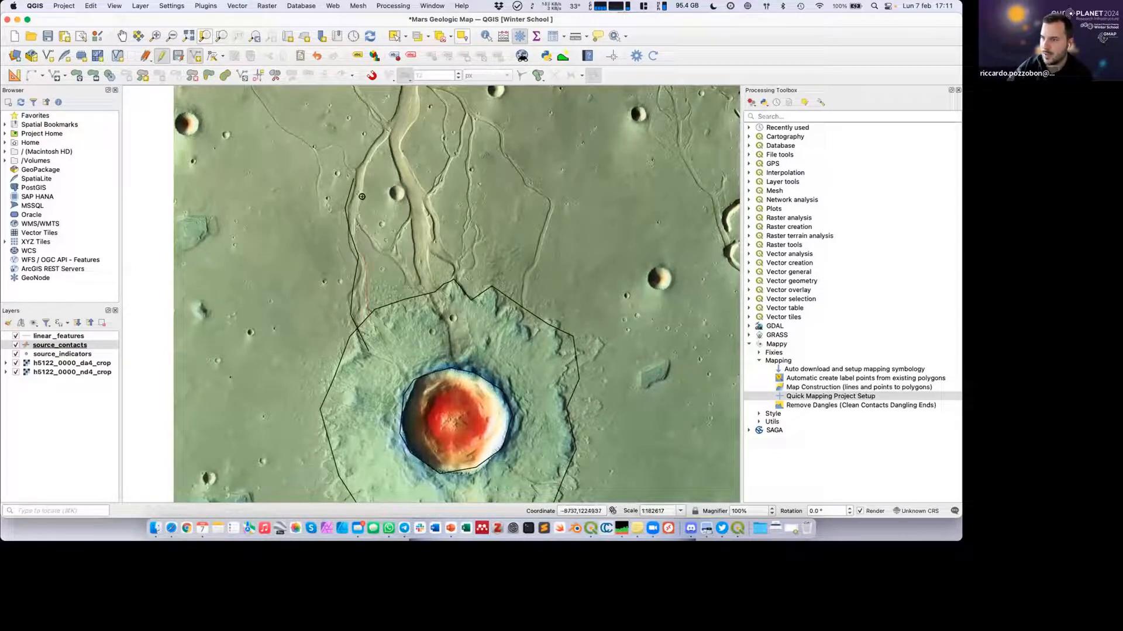
{"action": "left_click", "coordinate": [367, 174]}
{"action": "right_click", "coordinate": [368, 174]}
{"action": "left_click", "coordinate": [435, 283]}
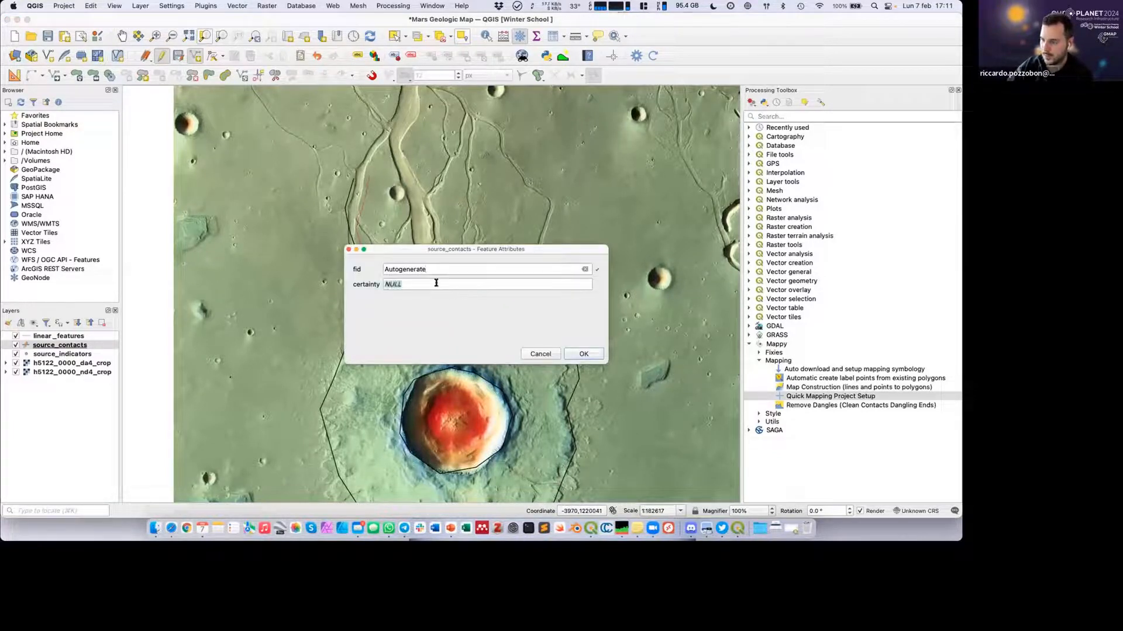
{"action": "type", "text": "certain"}
{"action": "key", "text": "Return"}
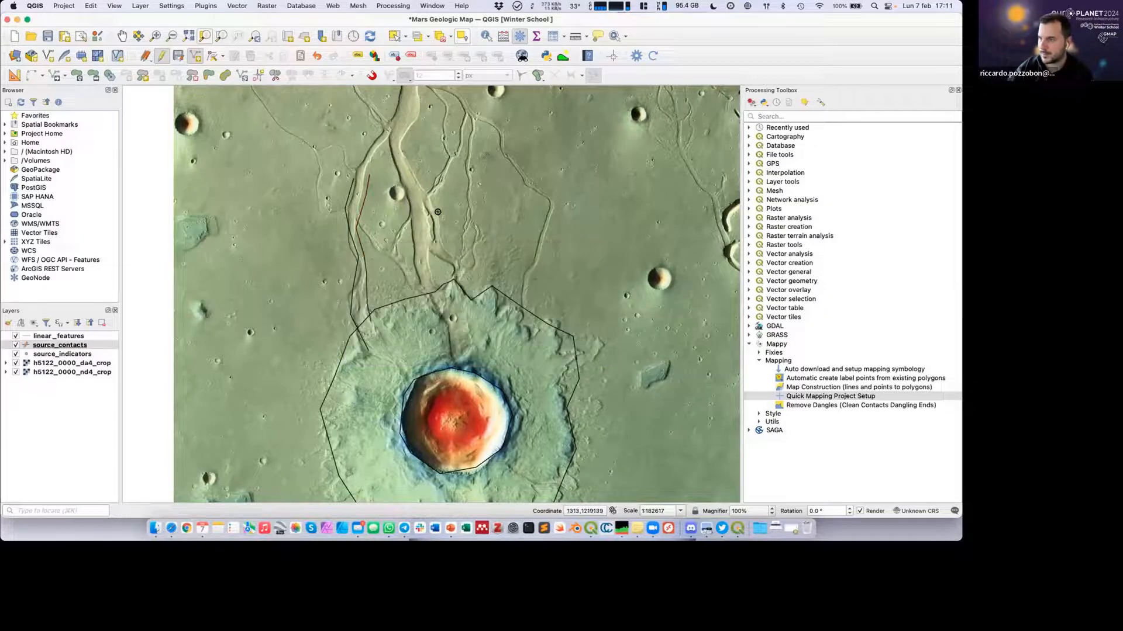
Outline the small crater between the channels north of the ejecta blanket and save the contact with certainty "certain".
{"action": "right_click", "coordinate": [392, 187]}
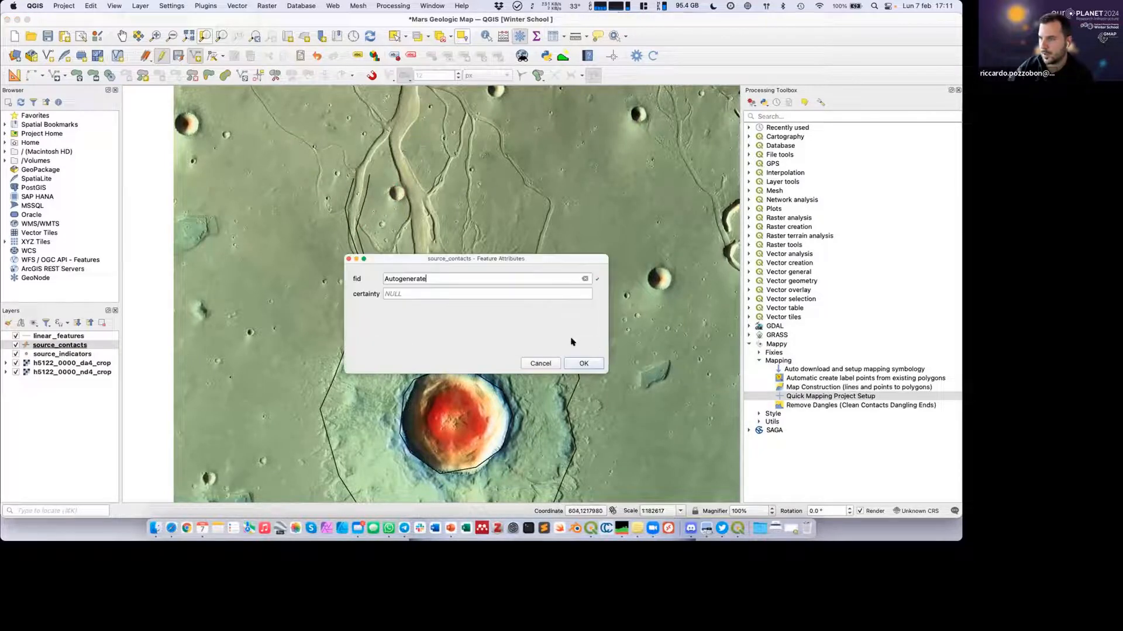
{"action": "left_click", "coordinate": [465, 290]}
{"action": "type", "text": "certain"}
{"action": "key", "text": "Return"}
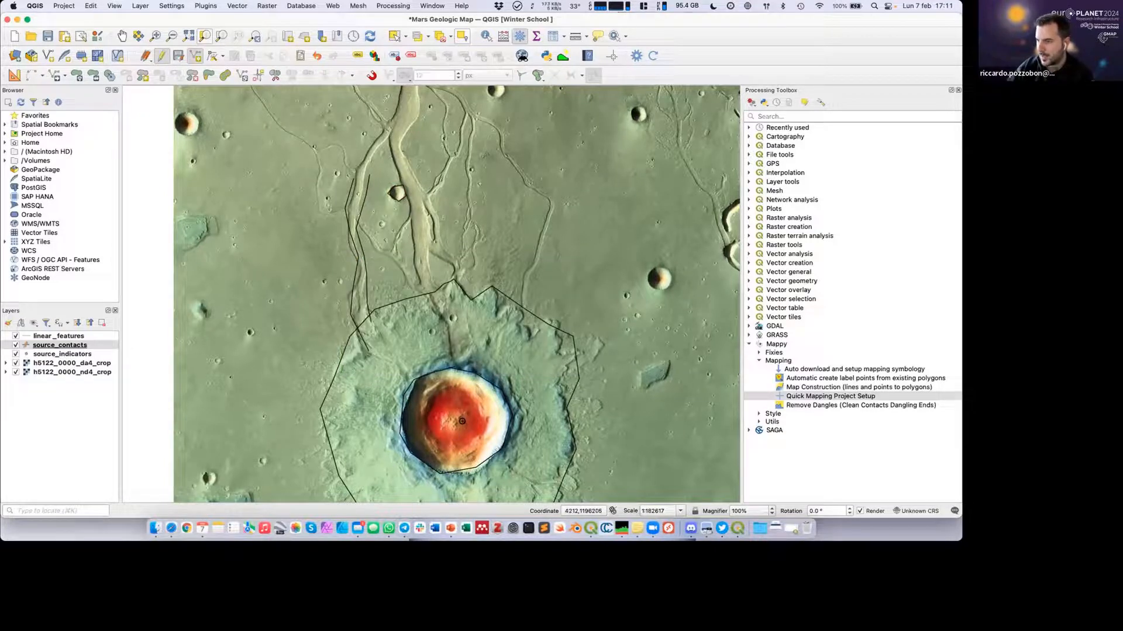
Outline the central area of the main crater's floor and save the contact with its certainty marked as uncertain.
{"action": "scroll", "coordinate": [462, 421], "scroll_direction": "up", "scroll_amount": 2}
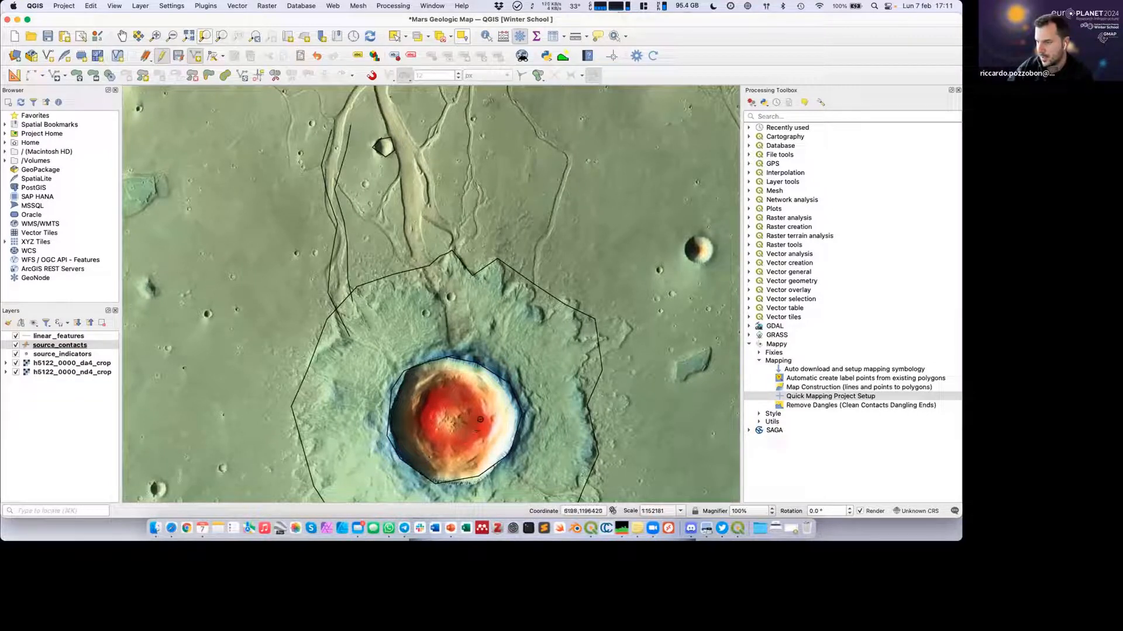
{"action": "right_click", "coordinate": [436, 405]}
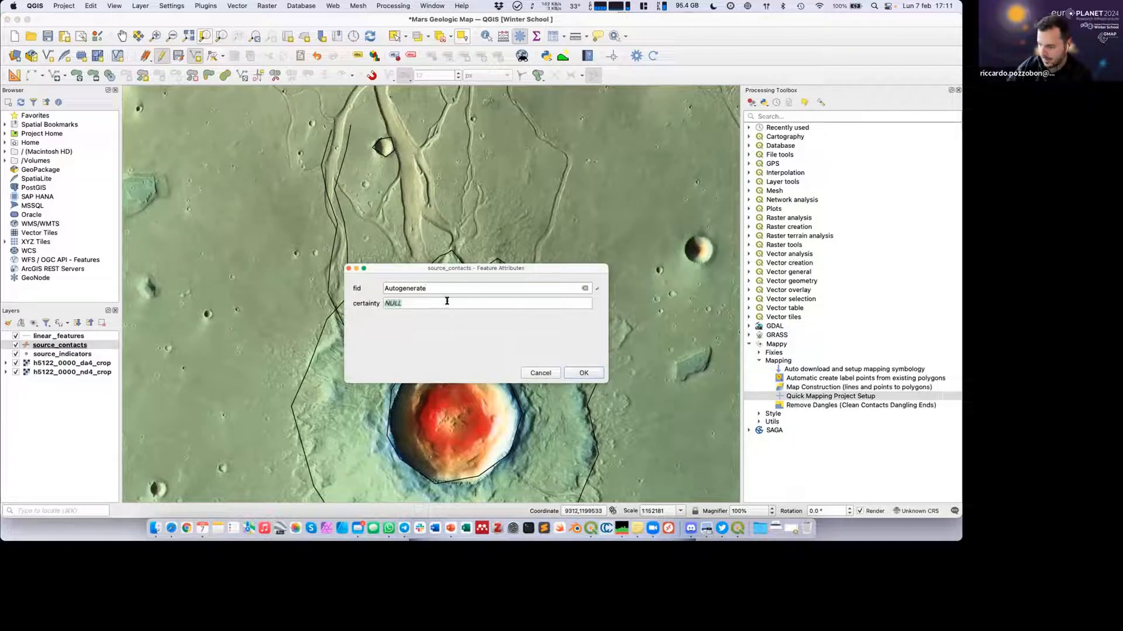
{"action": "type", "text": "uncertain"}
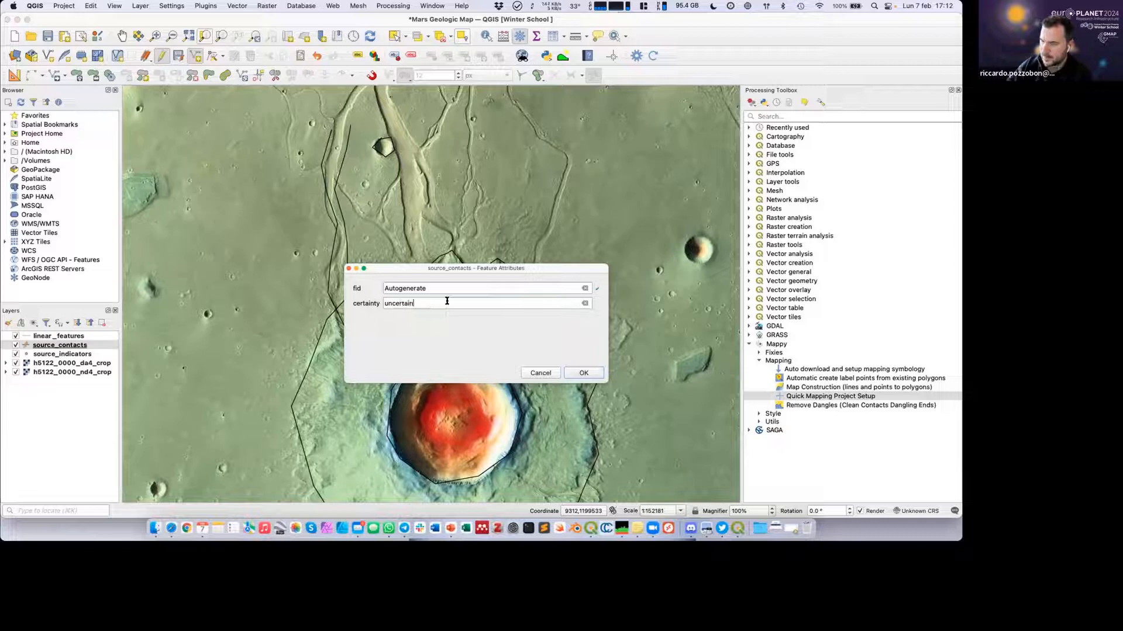
{"action": "key", "text": "Return"}
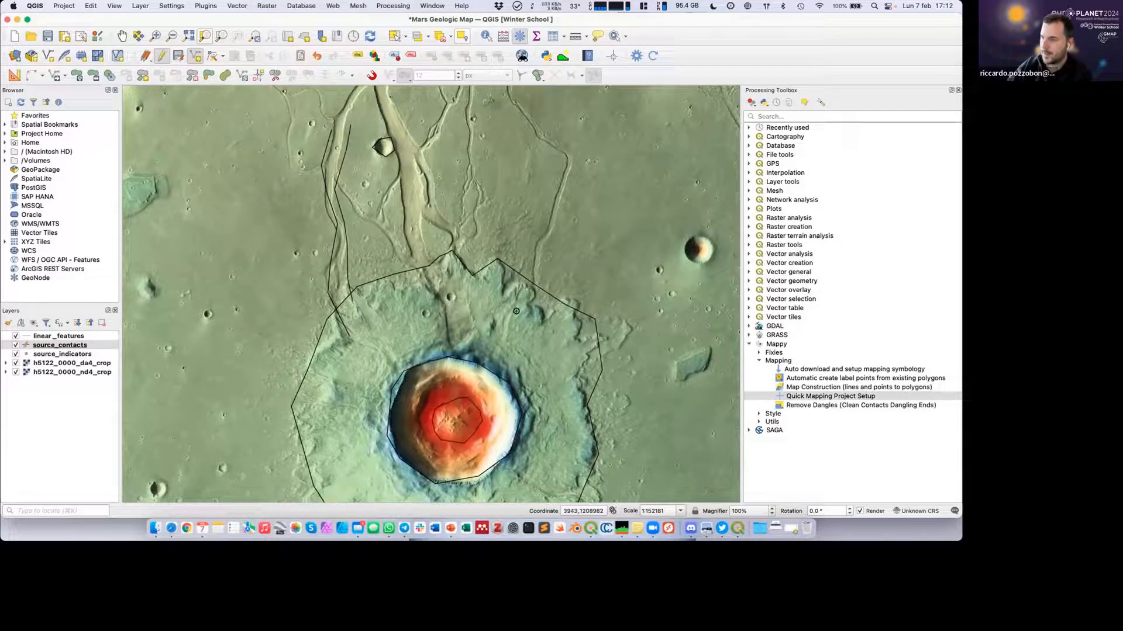
Outline the small blocky depression east of the ejecta blanket, snap the line closed on its starting point, and save it with certainty "certain".
{"action": "scroll", "coordinate": [628, 333], "scroll_direction": "down", "scroll_amount": 2}
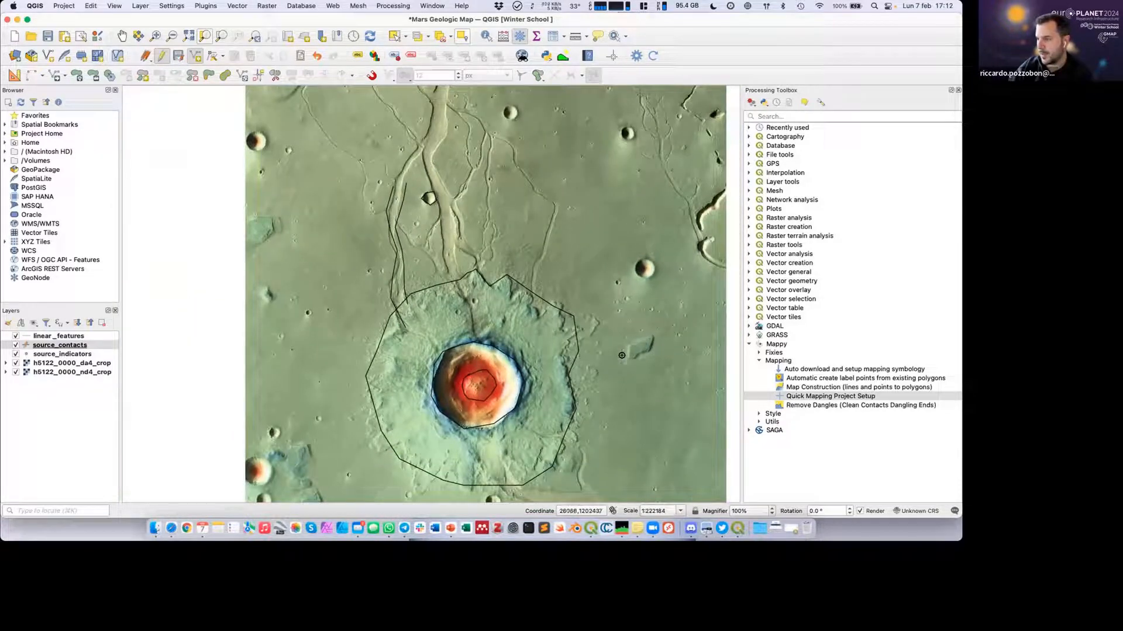
{"action": "left_click", "coordinate": [640, 356]}
{"action": "scroll", "coordinate": [652, 344], "scroll_direction": "up", "scroll_amount": 3}
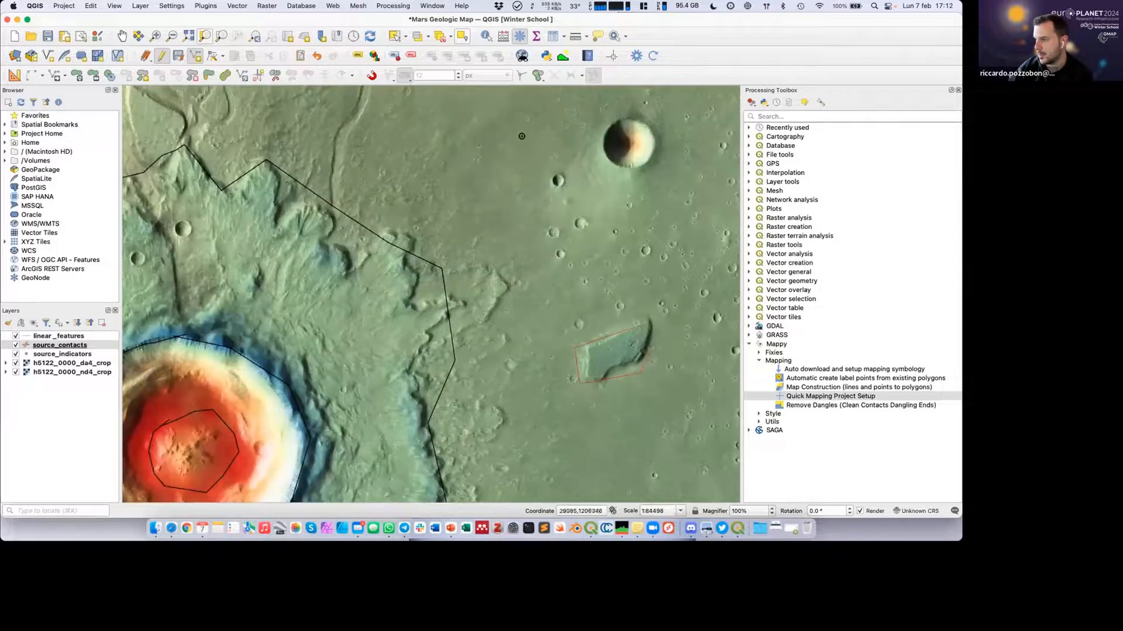
{"action": "key", "text": "s"}
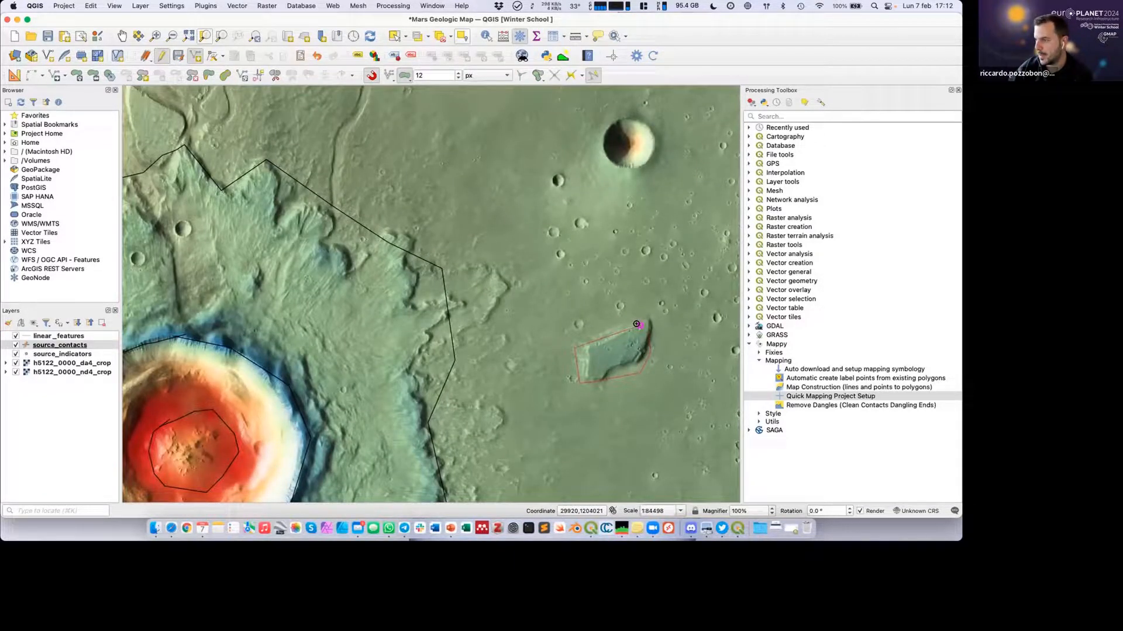
{"action": "left_click", "coordinate": [637, 324]}
{"action": "right_click", "coordinate": [637, 324]}
{"action": "left_click", "coordinate": [447, 311]}
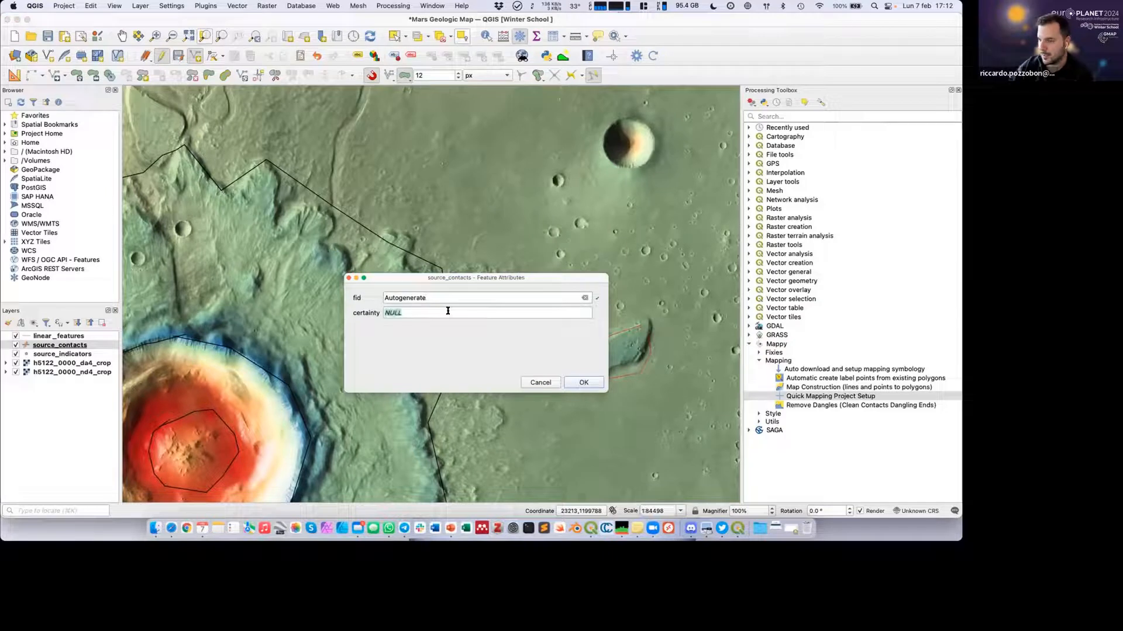
{"action": "type", "text": "certain"}
{"action": "key", "text": "Return"}
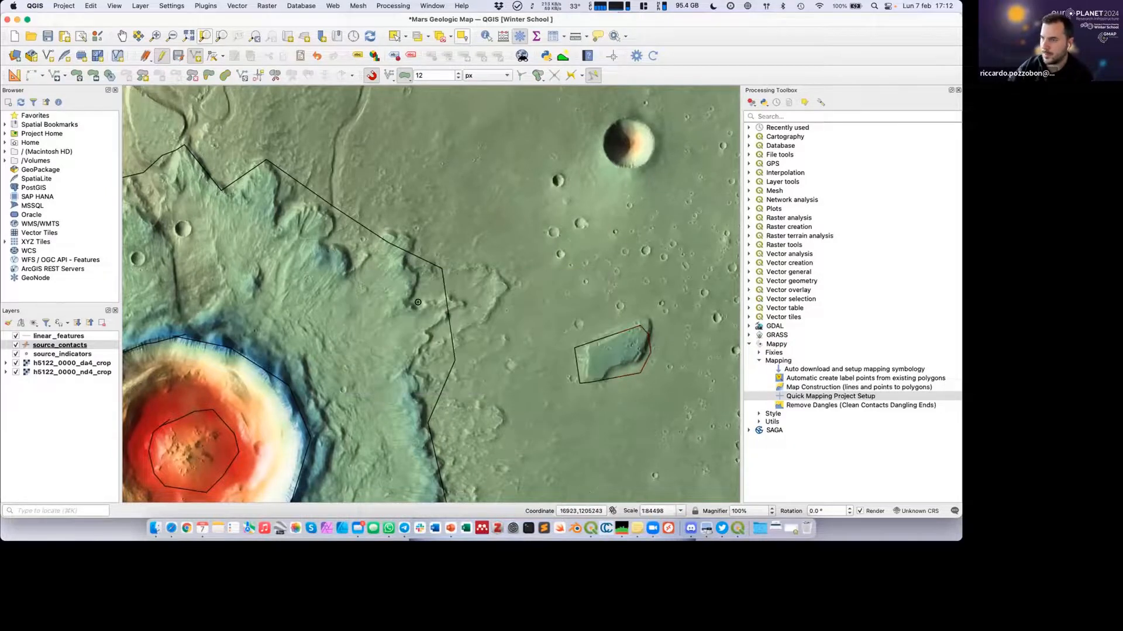
{"action": "scroll", "coordinate": [420, 304], "scroll_direction": "down", "scroll_amount": 2}
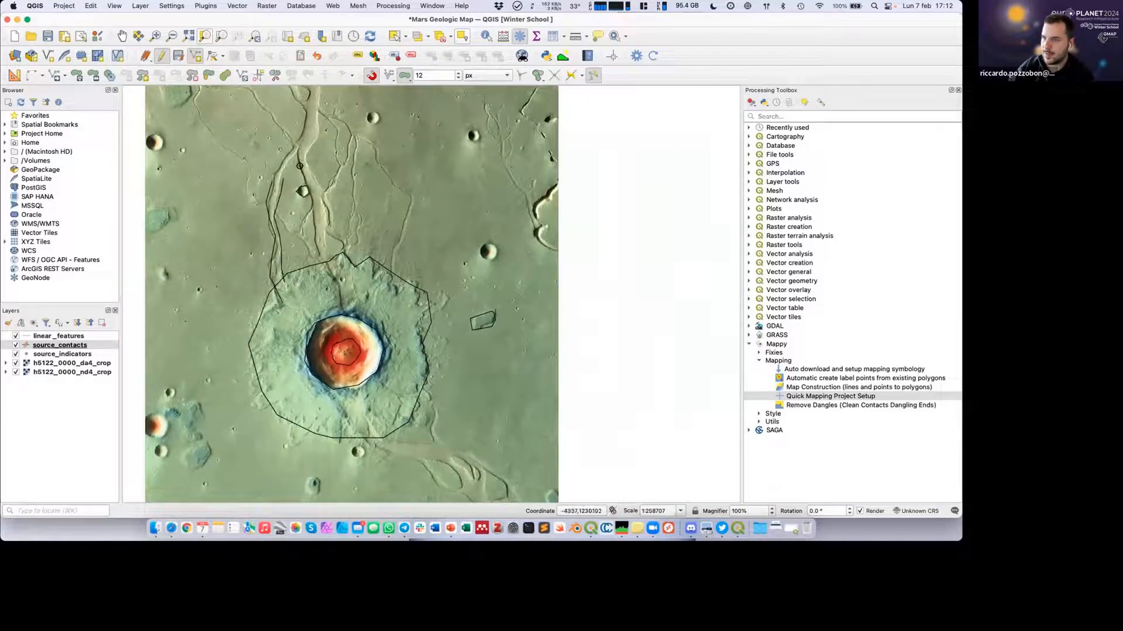
Trace the channel's western edge past the small crater down to the ejecta boundary, saving the lower contact with certainty "certain".
{"action": "right_click", "coordinate": [301, 186]}
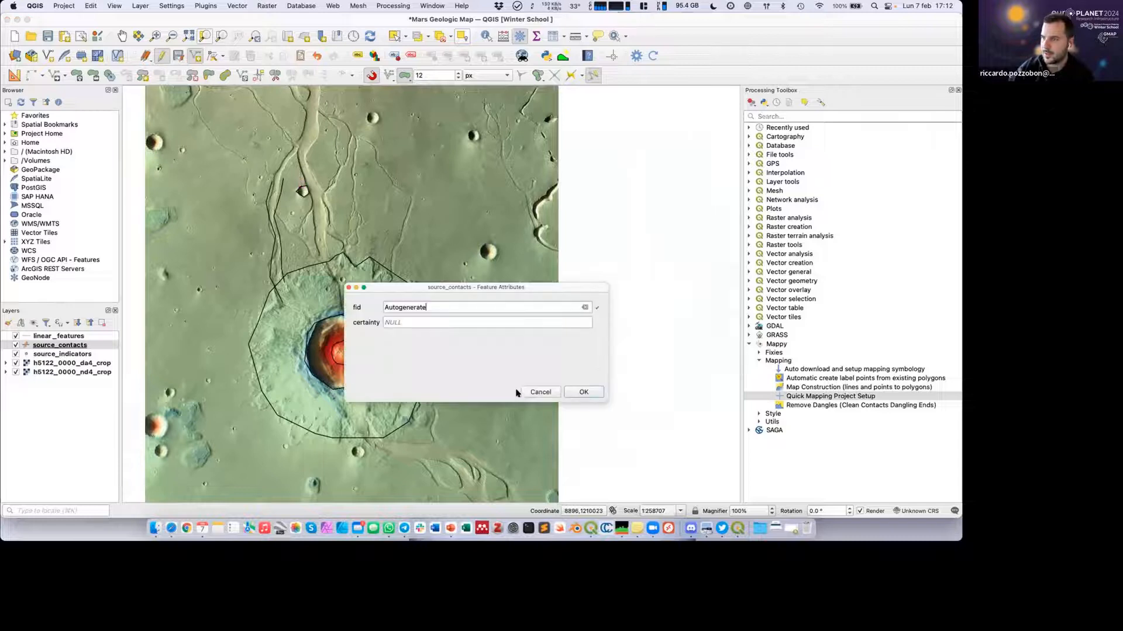
{"action": "left_click", "coordinate": [601, 391]}
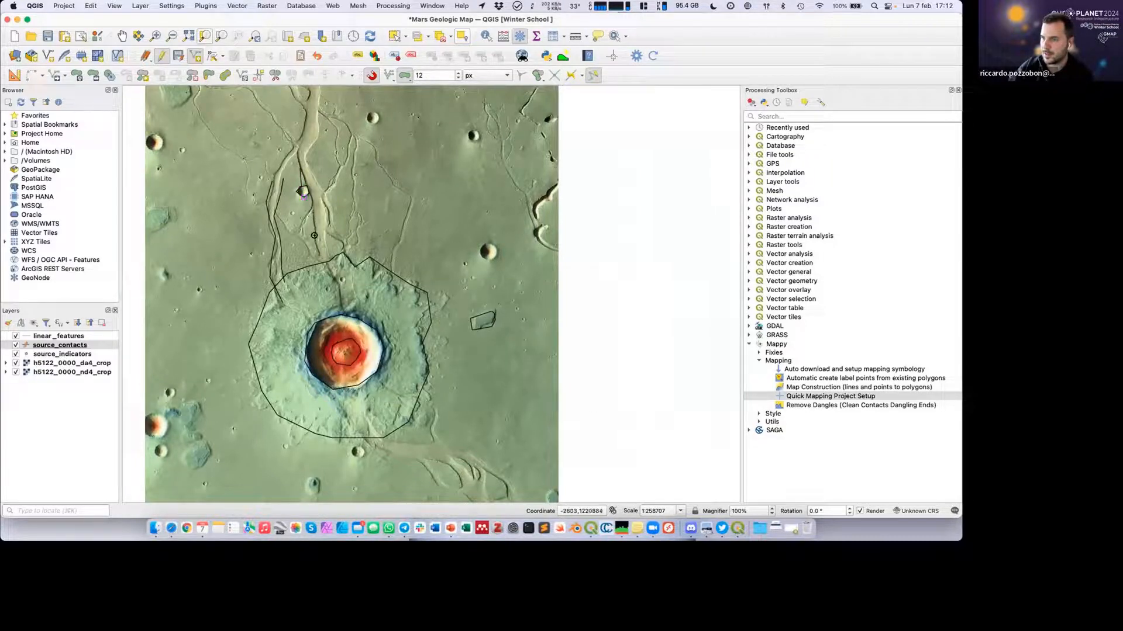
{"action": "left_click", "coordinate": [321, 262]}
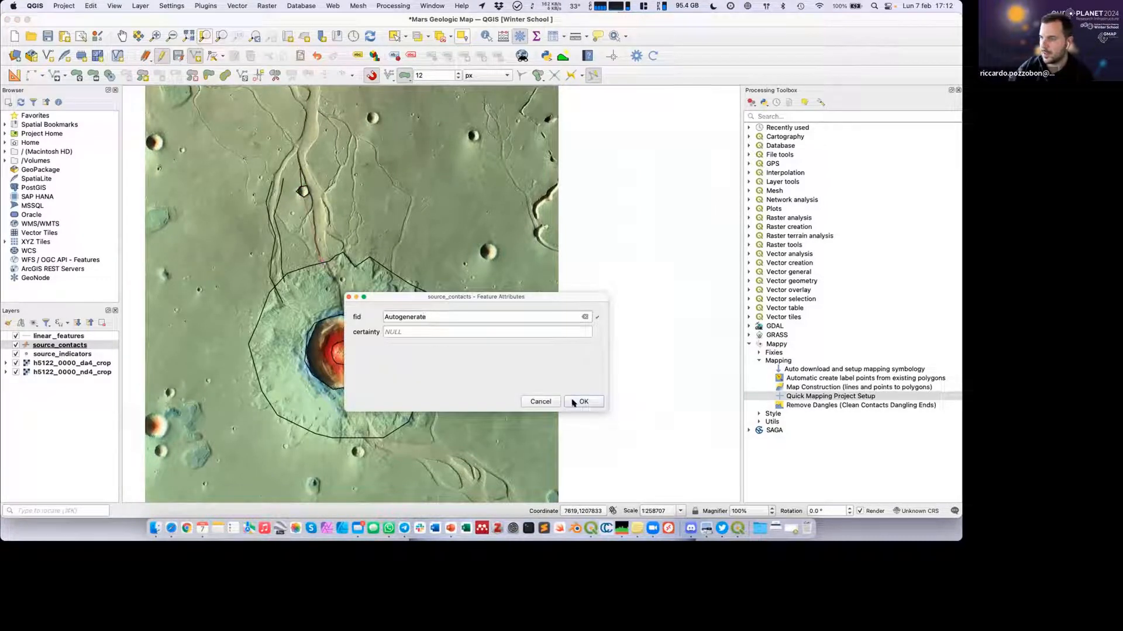
{"action": "left_click", "coordinate": [464, 331]}
{"action": "type", "text": "certain"}
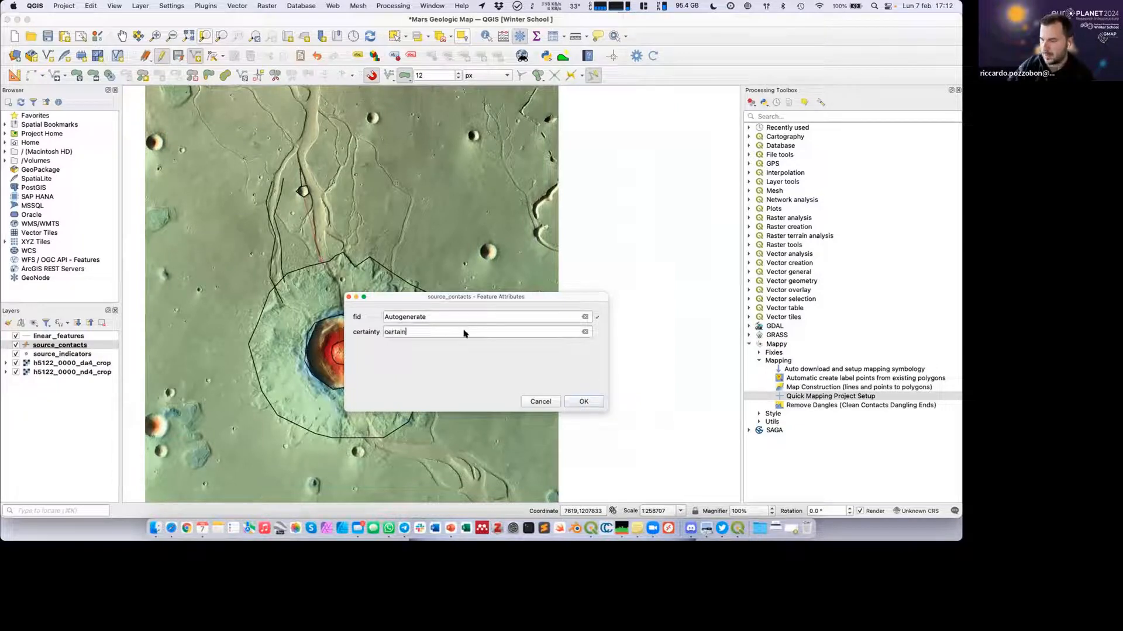
{"action": "key", "text": "Return"}
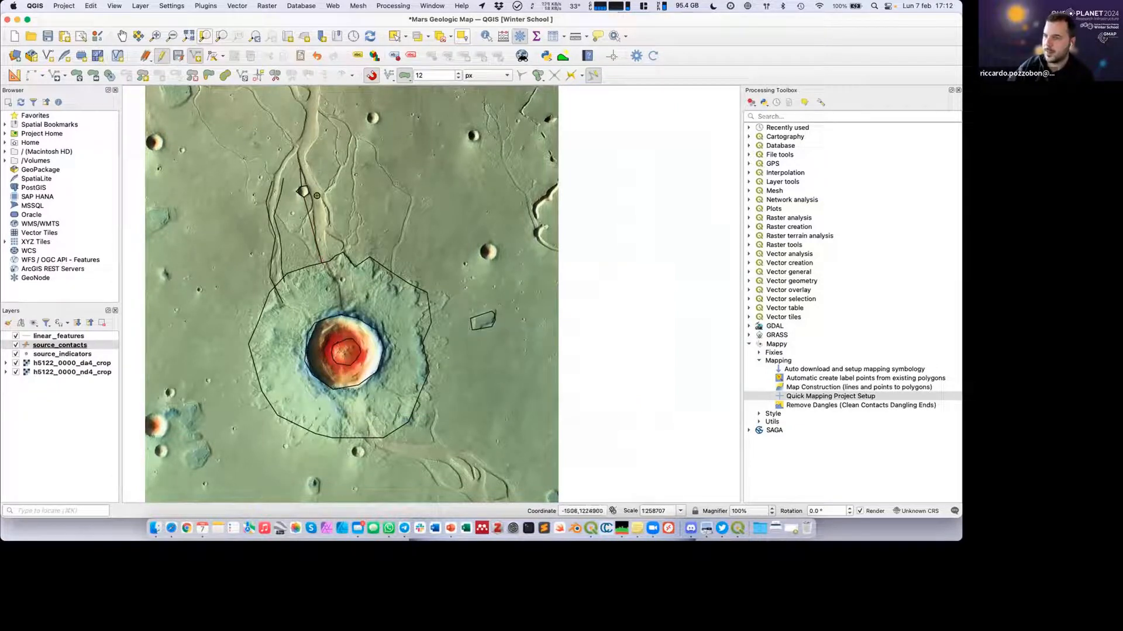
Trace a contact along the eastern edge of that channel down to the ejecta boundary and save it with certainty "certain".
{"action": "left_click", "coordinate": [329, 260]}
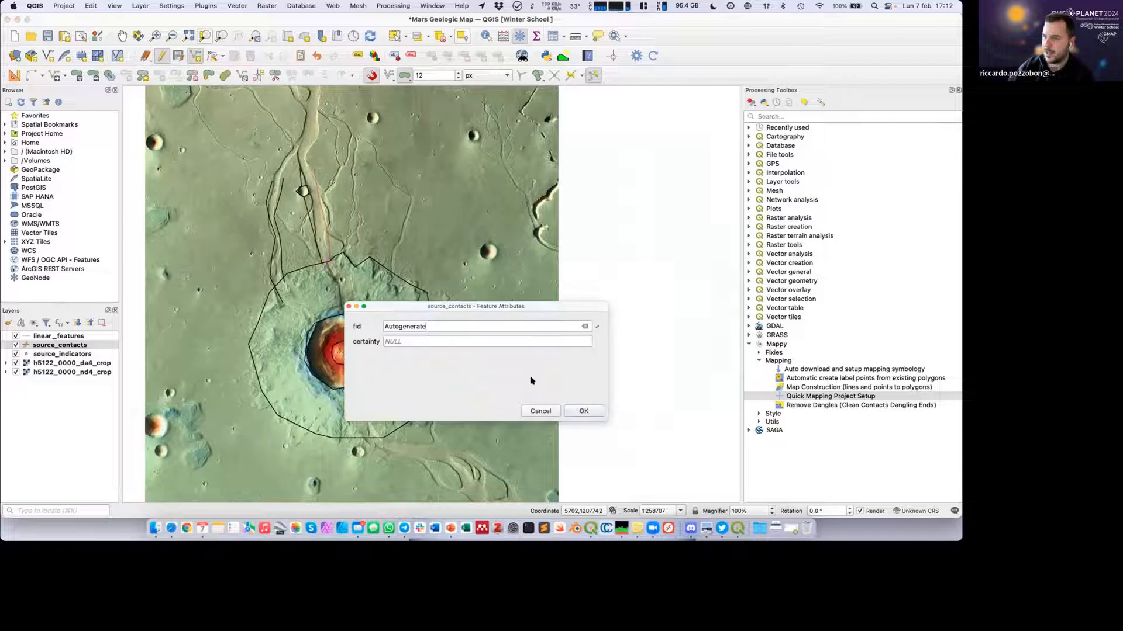
{"action": "left_click", "coordinate": [463, 344]}
{"action": "type", "text": "certain"}
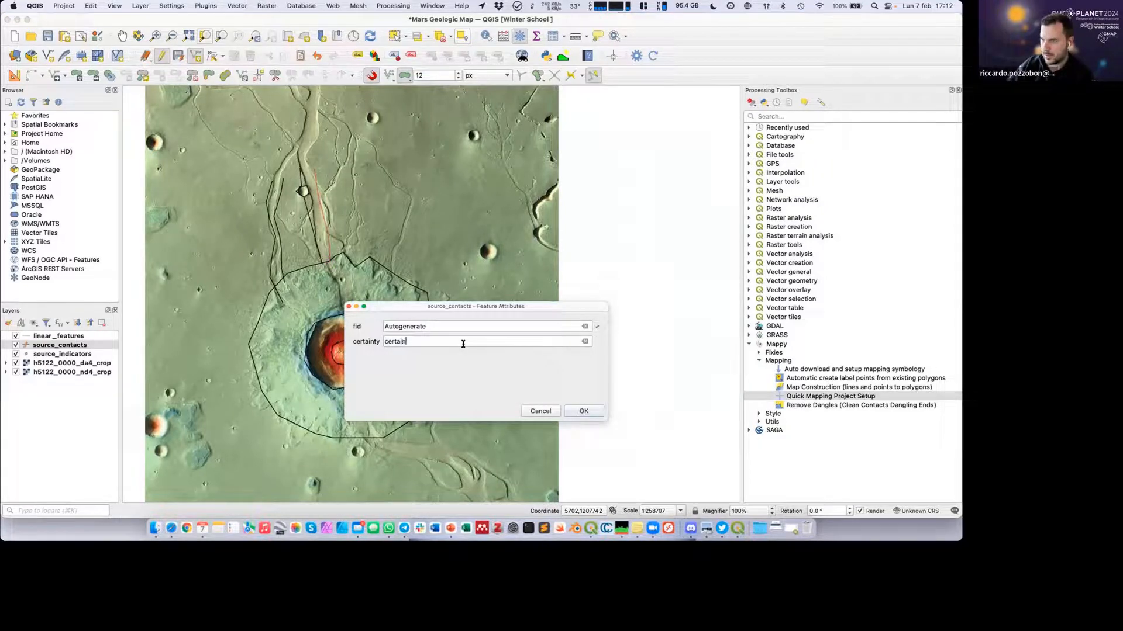
{"action": "key", "text": "Return"}
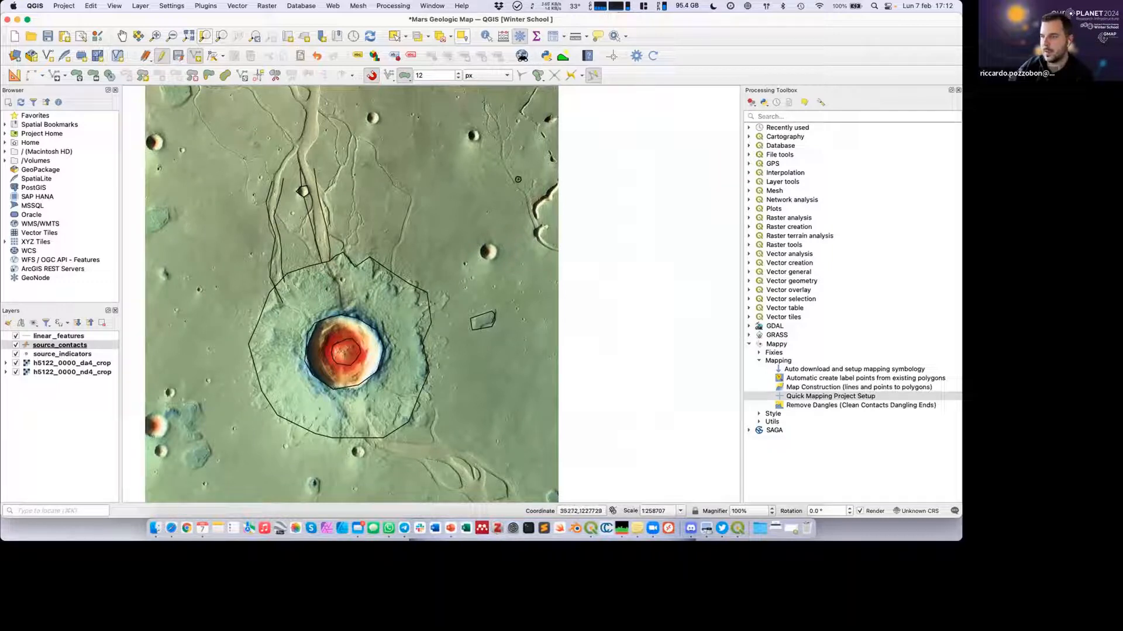
Enclose the whole mapped area with a four-sided boundary contact that closes on its starting point, and save it with certainty "certain".
{"action": "left_click", "coordinate": [510, 480]}
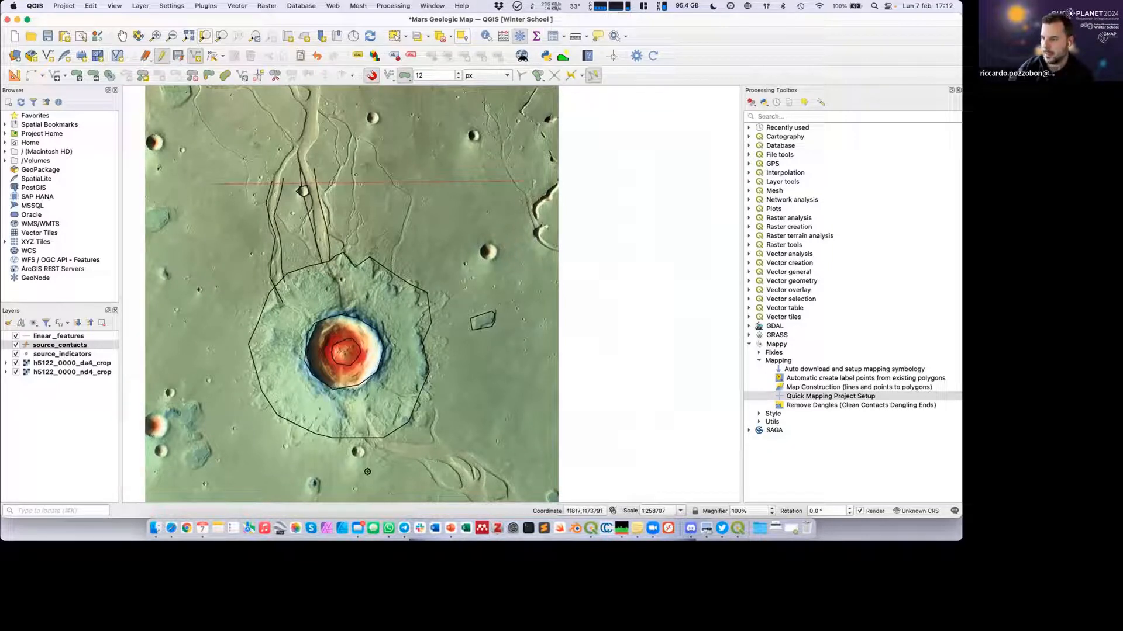
{"action": "left_click", "coordinate": [188, 471]}
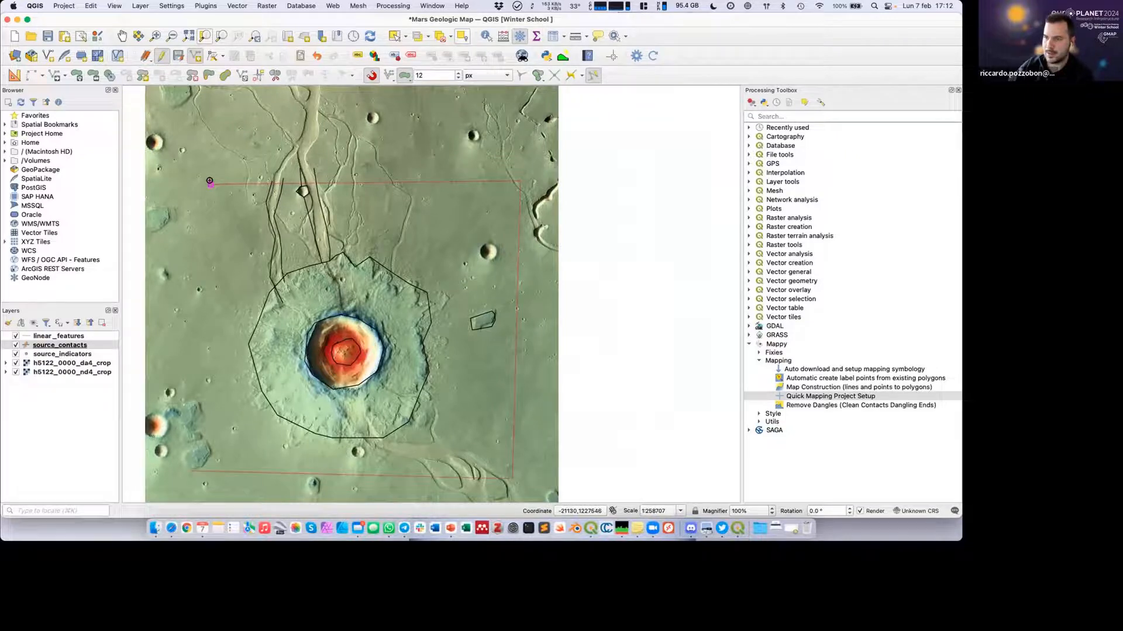
{"action": "right_click", "coordinate": [254, 231]}
{"action": "left_click", "coordinate": [446, 349]}
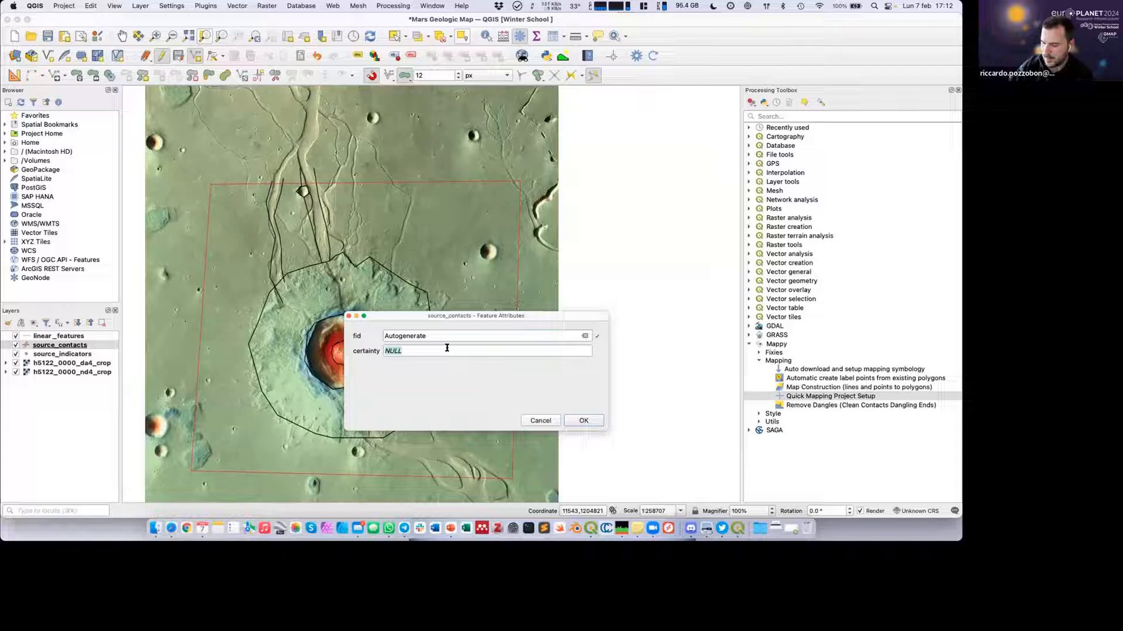
{"action": "type", "text": "cer"}
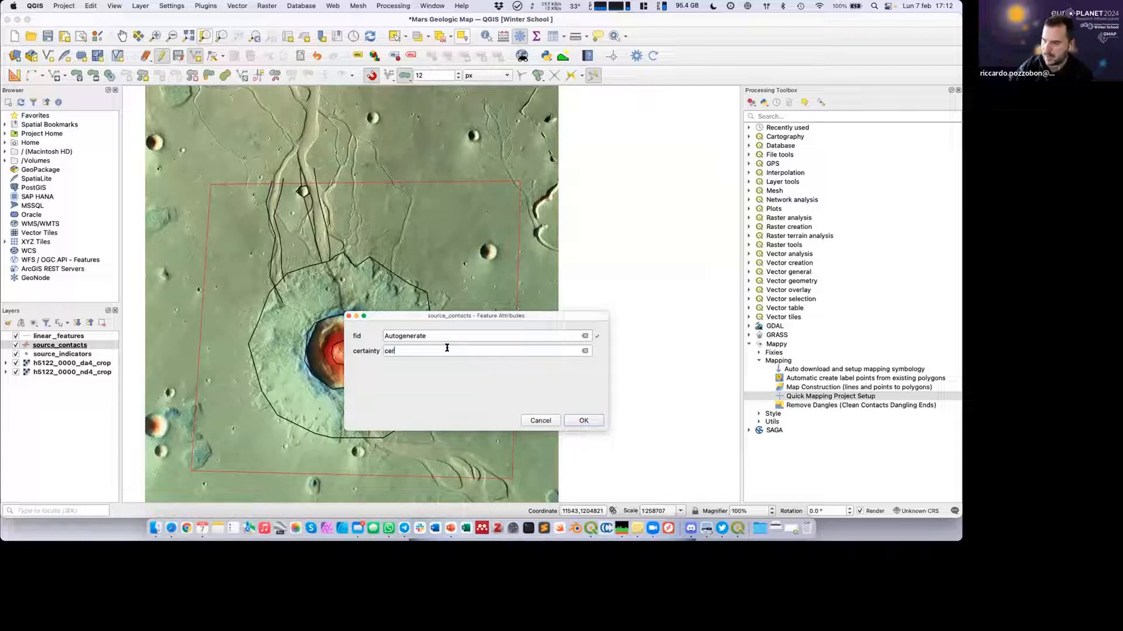
{"action": "type", "text": "tain"}
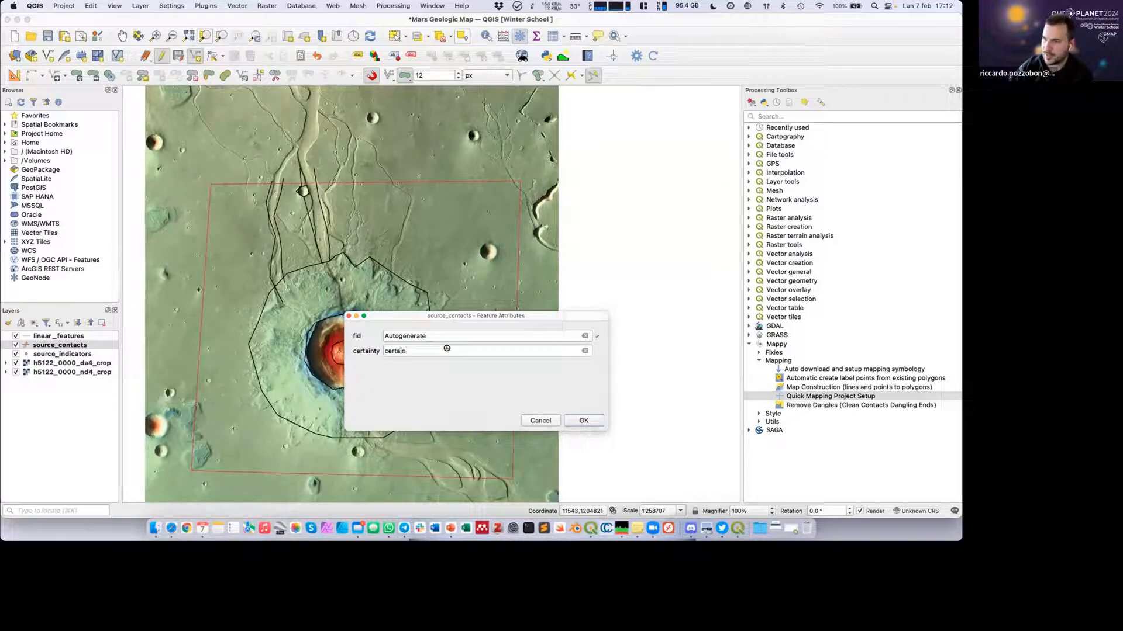
{"action": "key", "text": "Return"}
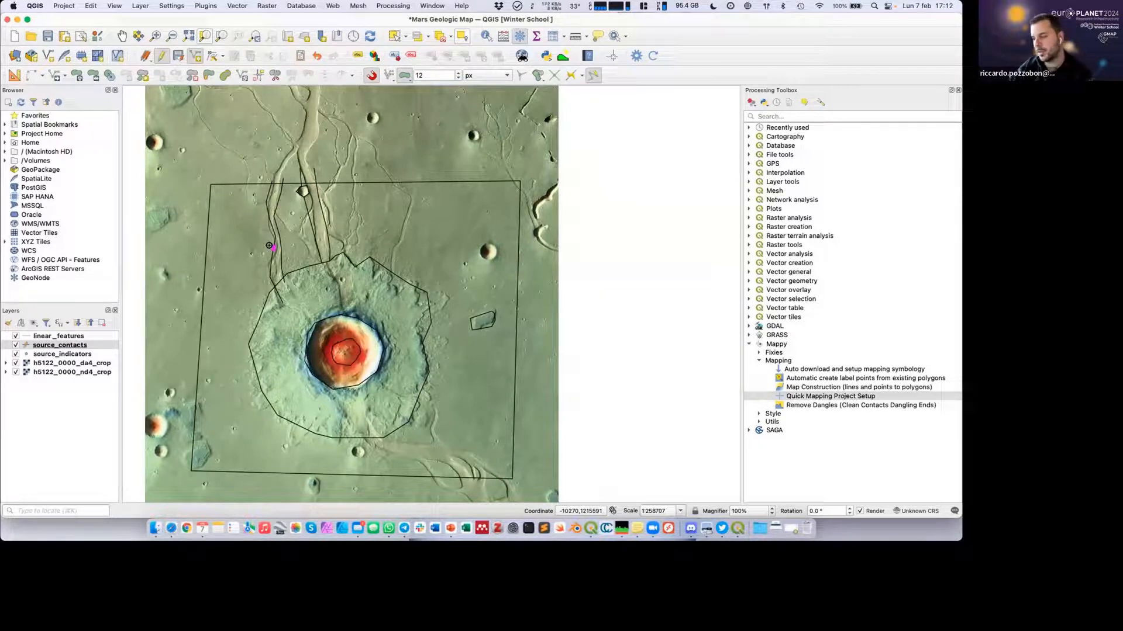
Stop editing source_contacts, saving the edits, and recompute the Mappy map from the contacts.
{"action": "left_click", "coordinate": [162, 55]}
{"action": "left_click", "coordinate": [550, 272]}
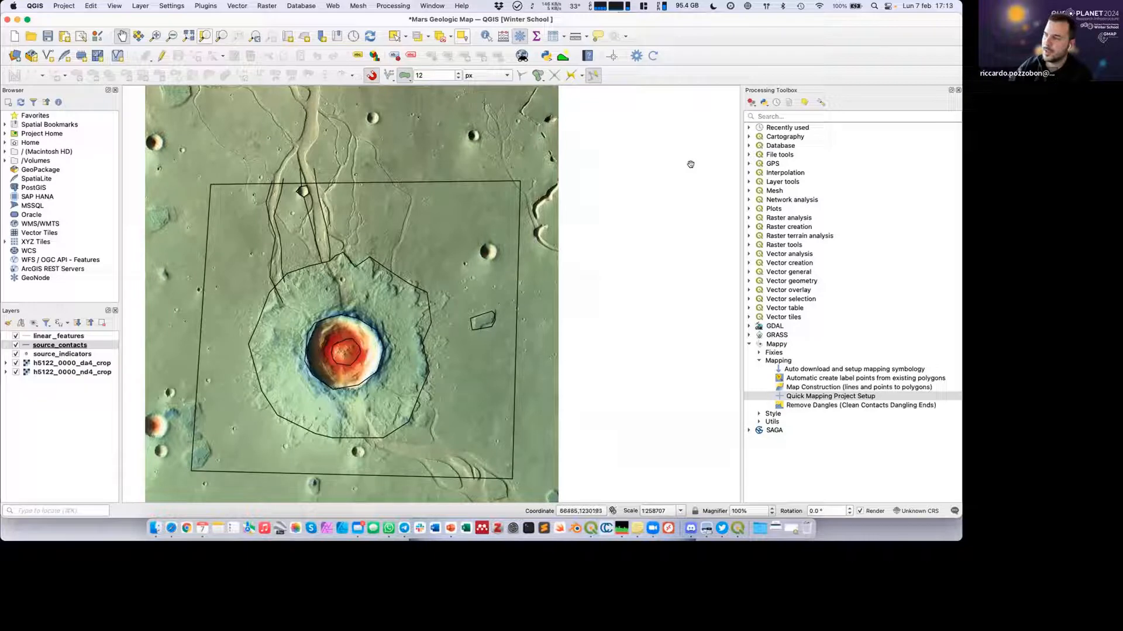
{"action": "left_click", "coordinate": [654, 55]}
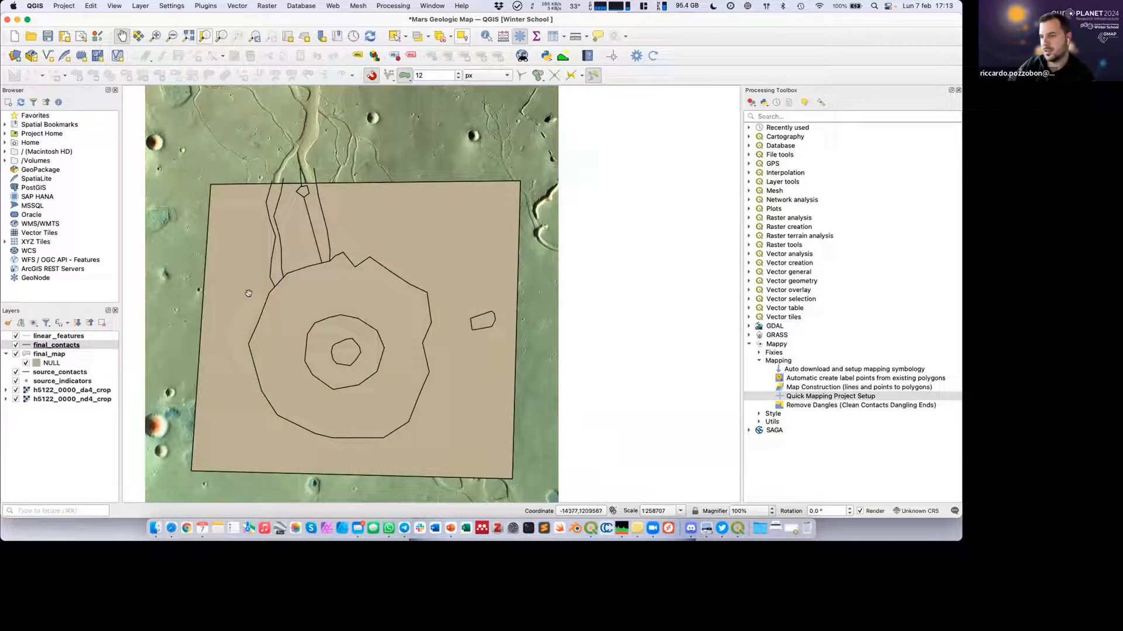
Enlarge the layer list, hide the linear_features and final_map layers, and select the source_indicators layer.
{"action": "left_click", "coordinate": [42, 354]}
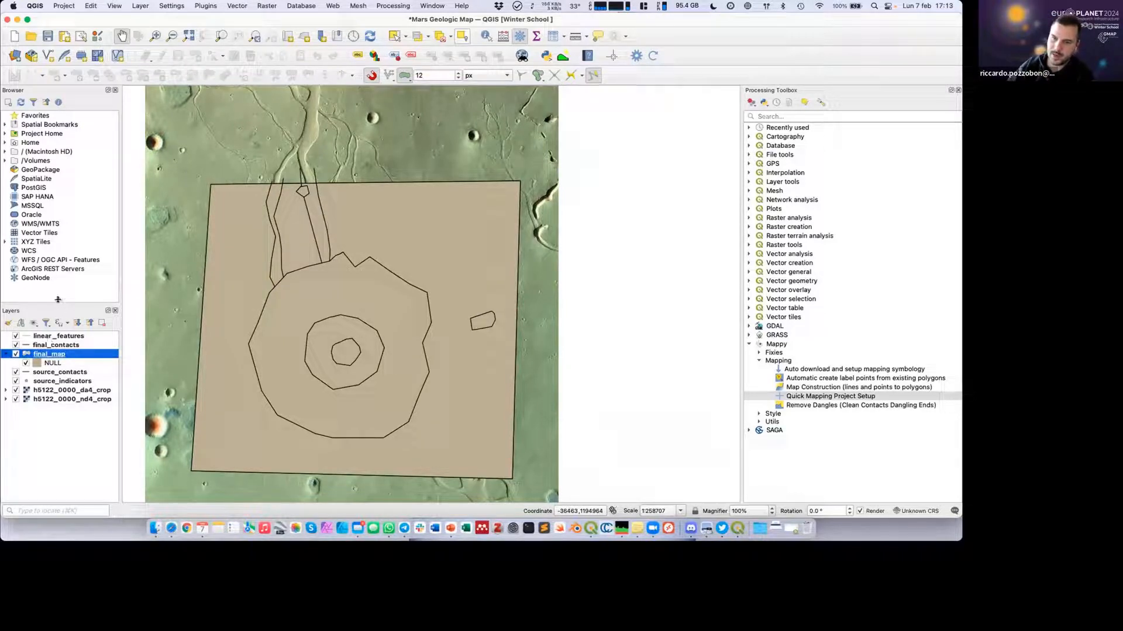
{"action": "left_click_drag", "start_coordinate": [57, 299], "coordinate": [59, 249]}
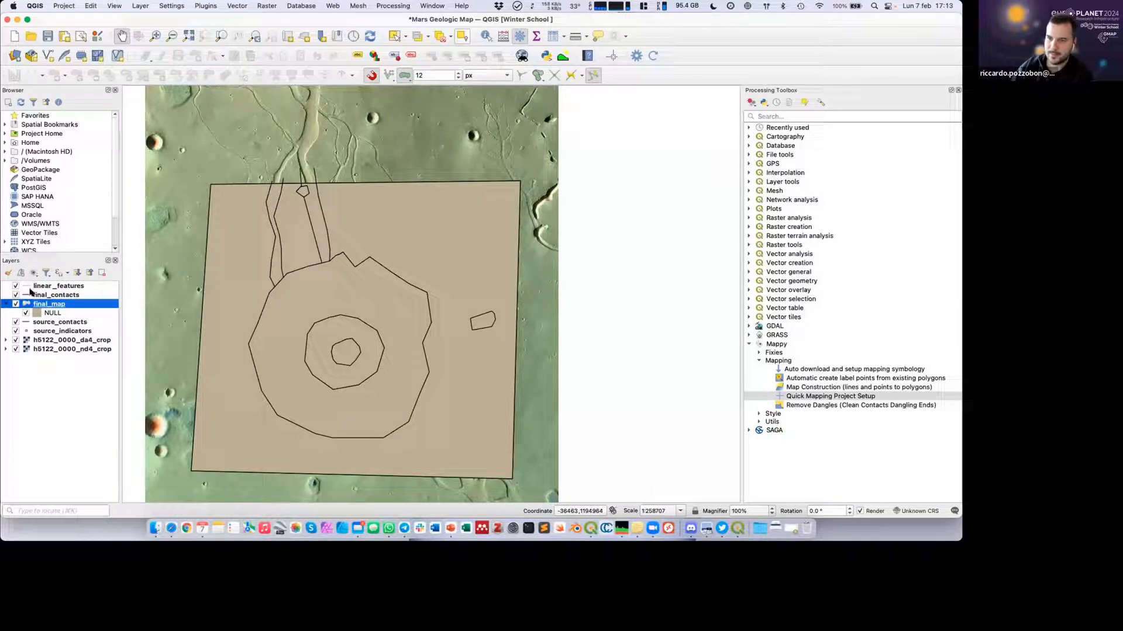
{"action": "left_click", "coordinate": [16, 286]}
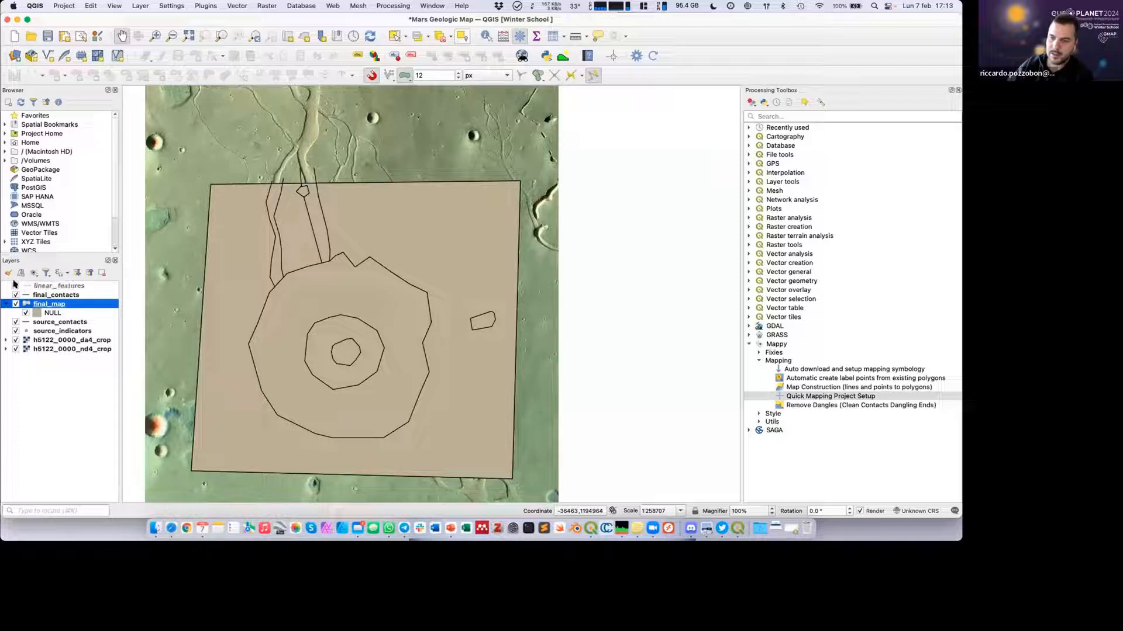
{"action": "left_click", "coordinate": [54, 323]}
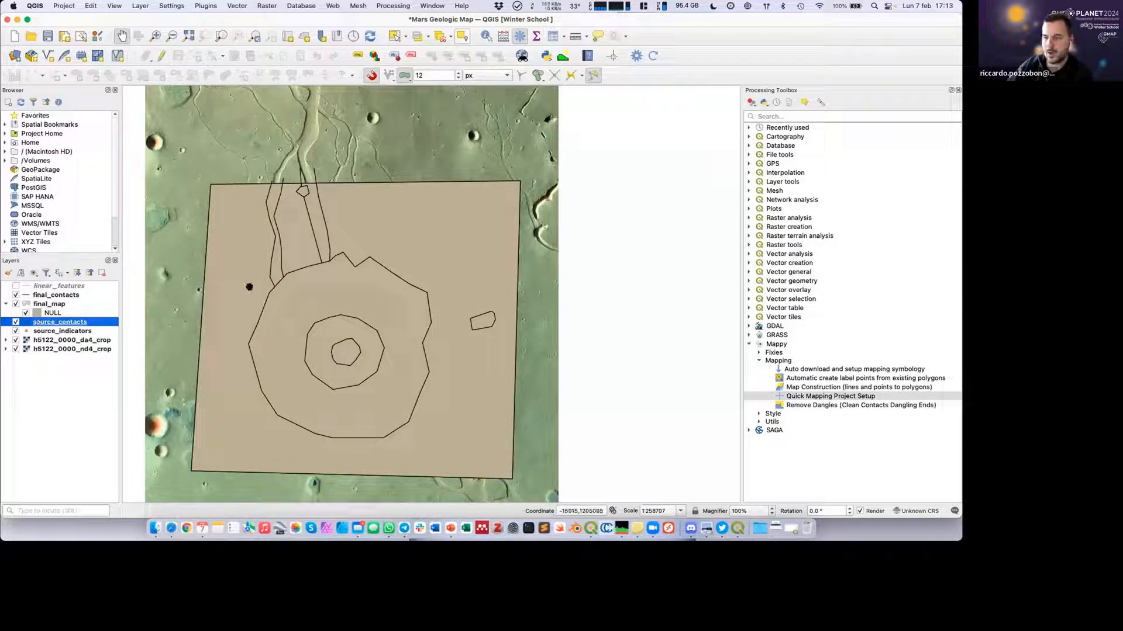
{"action": "left_click", "coordinate": [25, 313]}
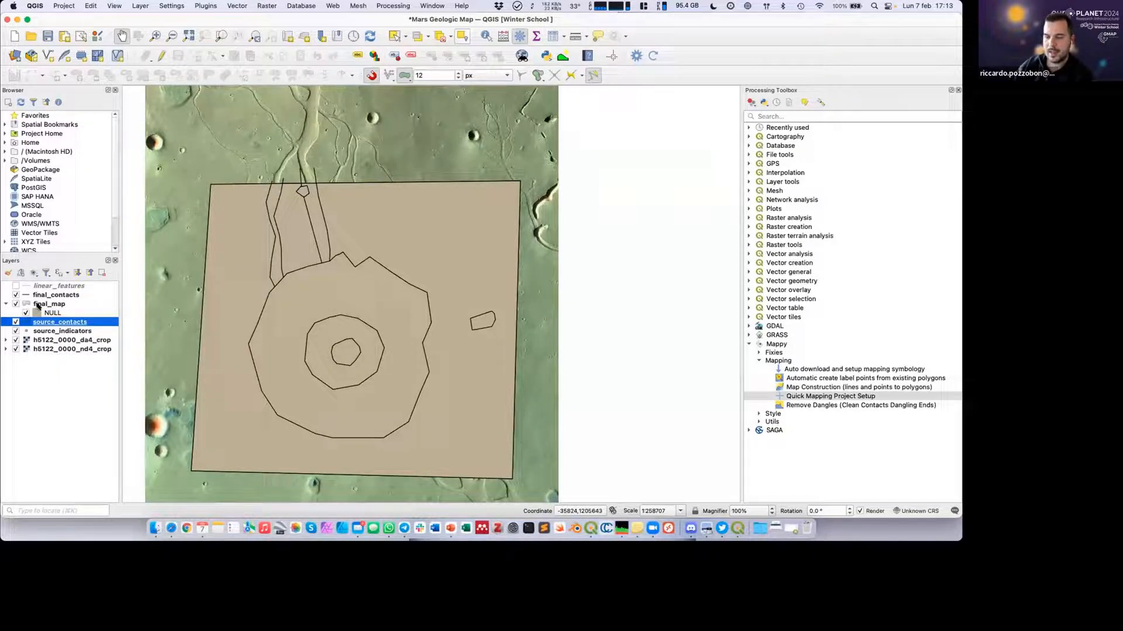
{"action": "left_click", "coordinate": [58, 296]}
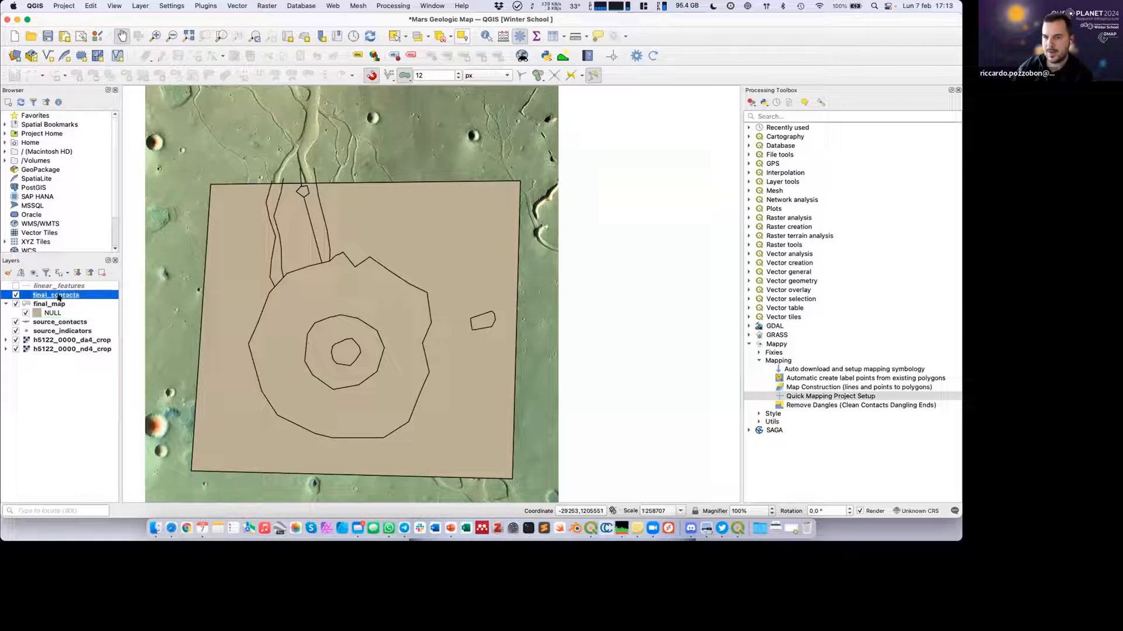
{"action": "left_click", "coordinate": [53, 332]}
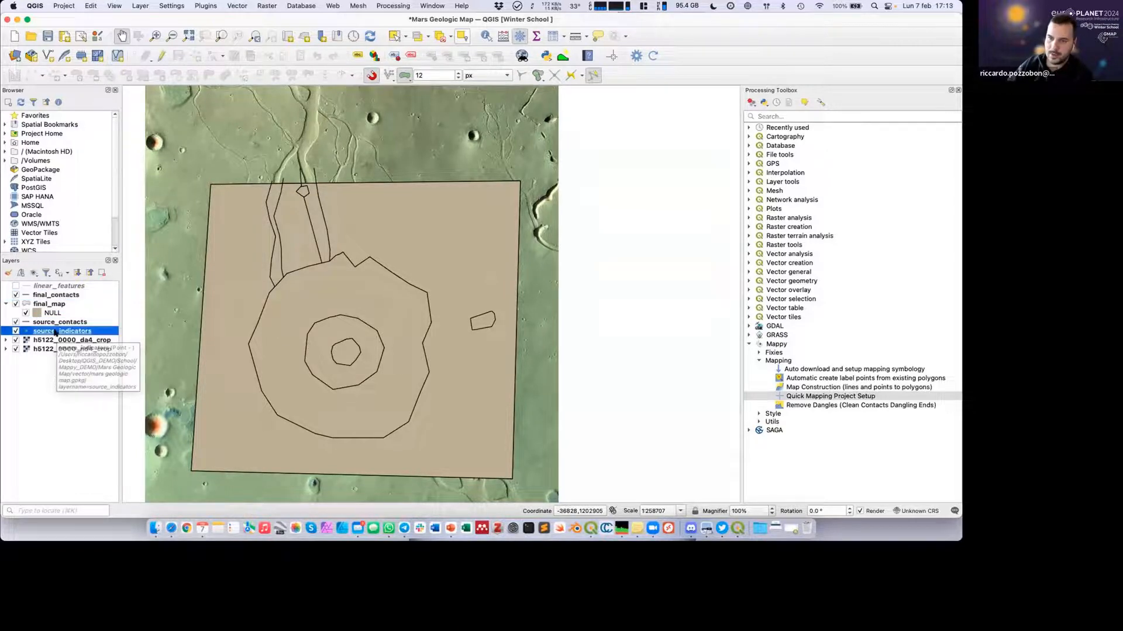
{"action": "left_click", "coordinate": [16, 304]}
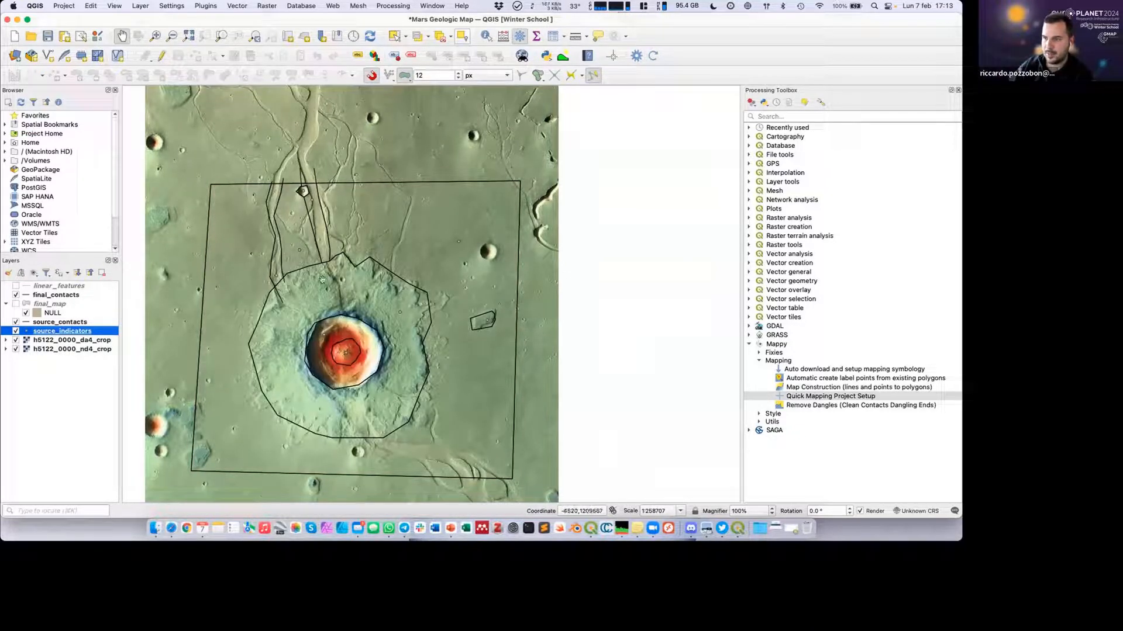
{"action": "scroll", "coordinate": [421, 323], "scroll_direction": "up", "scroll_amount": 2}
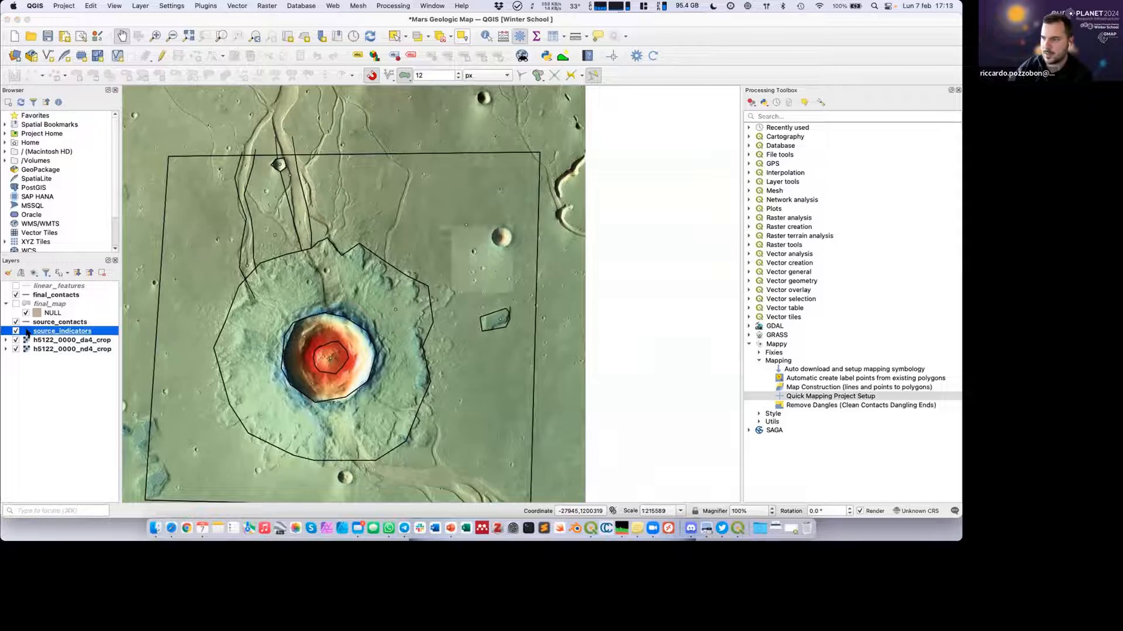
Style the source_indicators markers in white with a size of 5 millimetres.
{"action": "double_click", "coordinate": [27, 332]}
{"action": "left_click", "coordinate": [453, 179]}
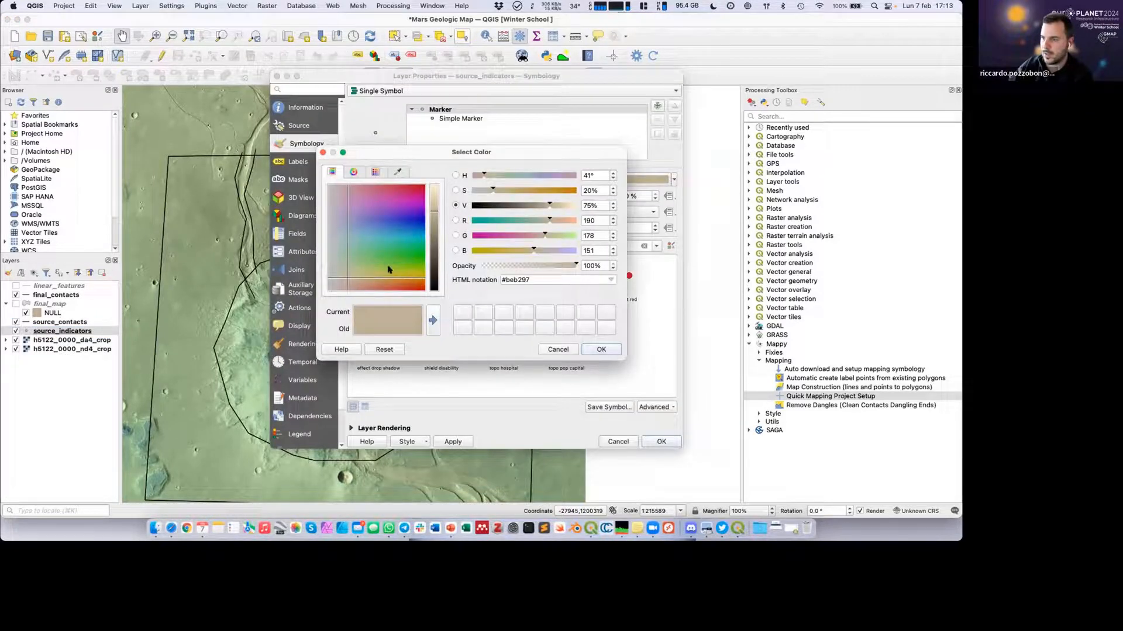
{"action": "left_click", "coordinate": [423, 267]}
{"action": "left_click_drag", "start_coordinate": [434, 213], "coordinate": [431, 175]}
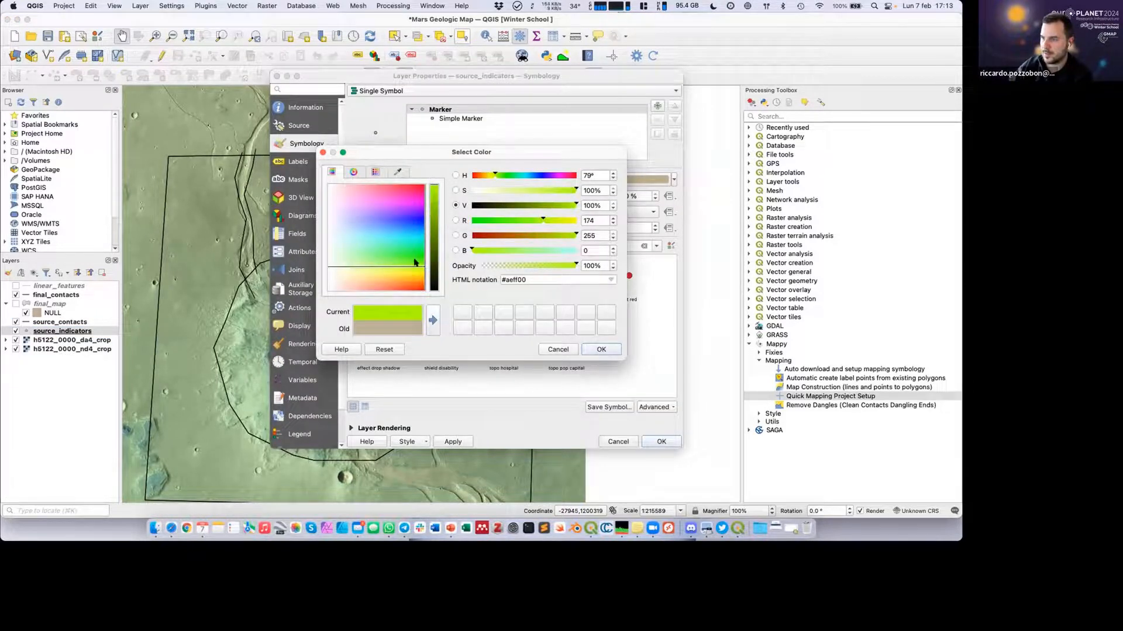
{"action": "left_click_drag", "start_coordinate": [415, 262], "coordinate": [423, 185]}
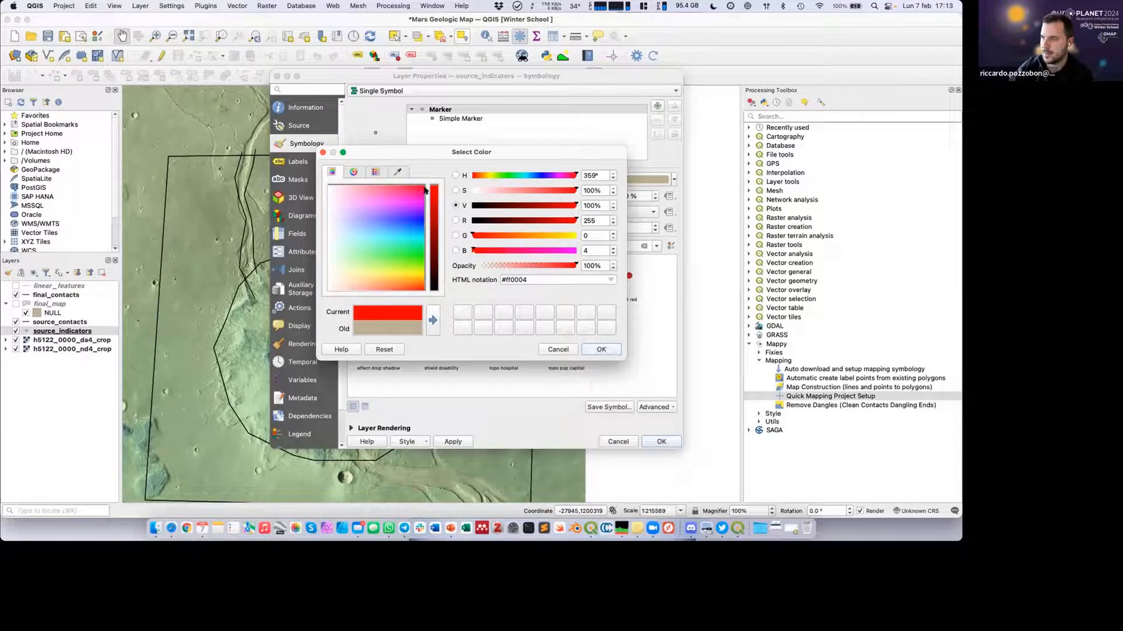
{"action": "left_click_drag", "start_coordinate": [425, 190], "coordinate": [327, 290]}
{"action": "left_click", "coordinate": [601, 349]}
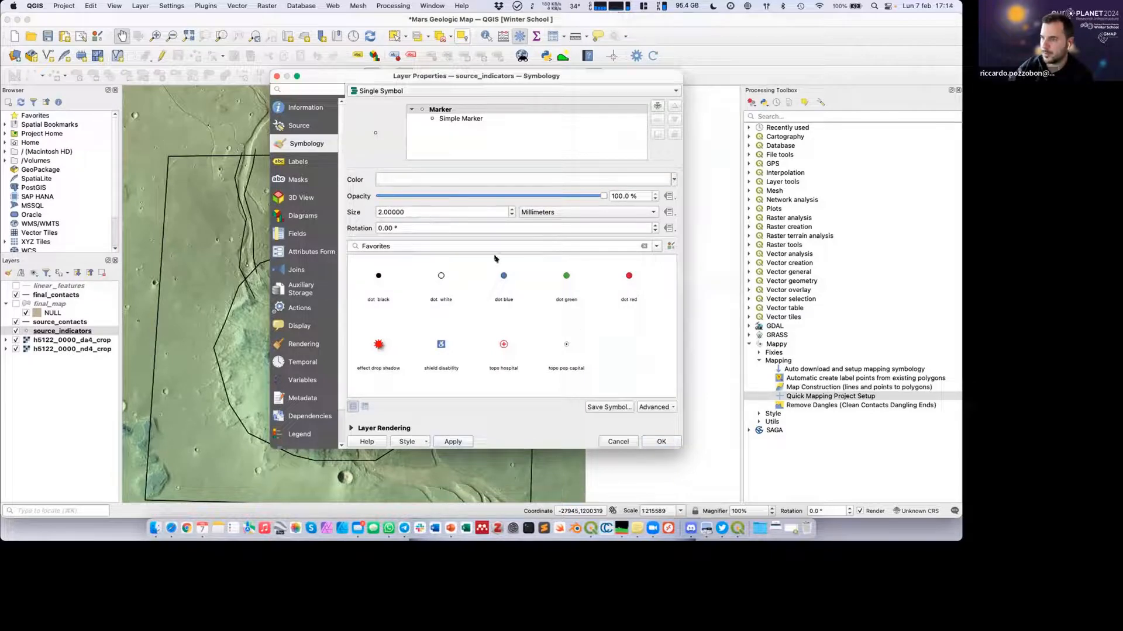
{"action": "type", "text": "5"}
{"action": "key", "text": "Return"}
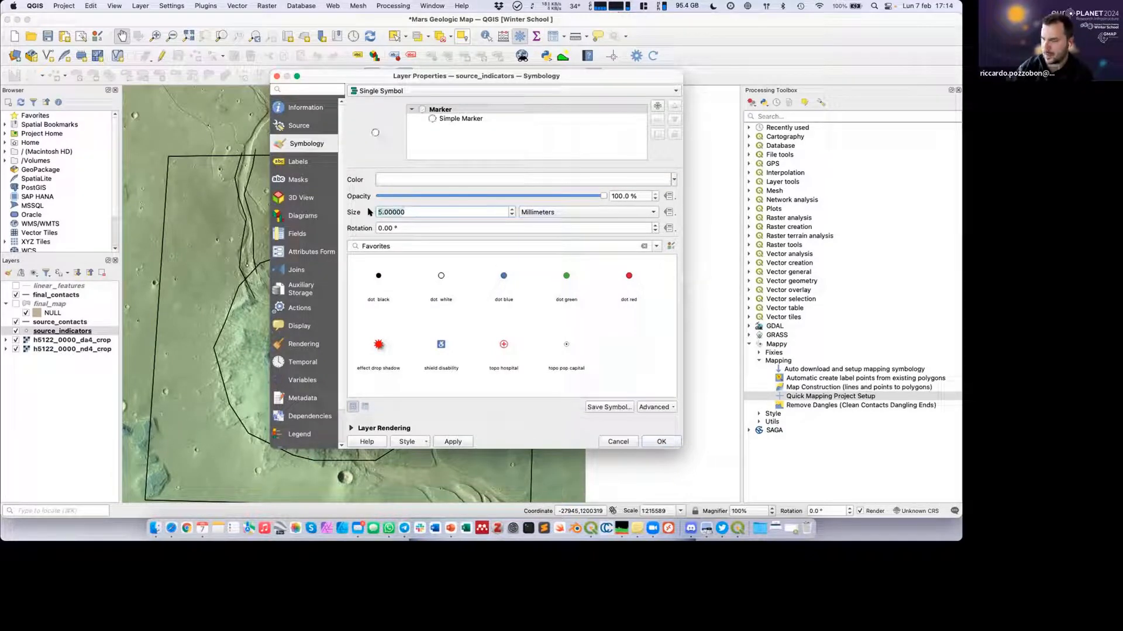
{"action": "left_click", "coordinate": [656, 442]}
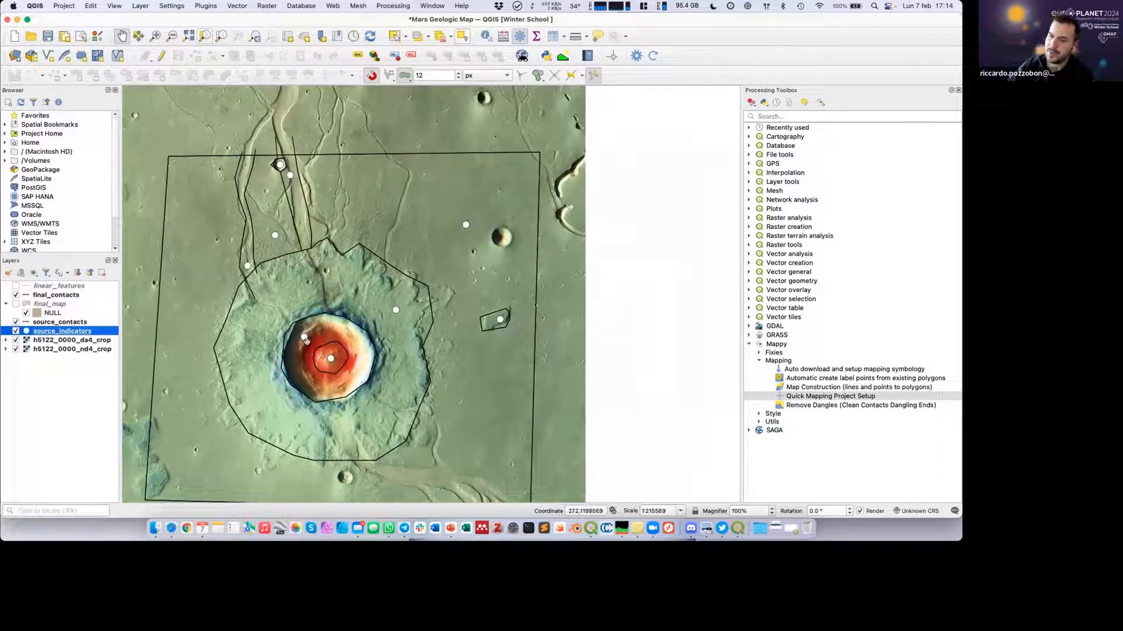
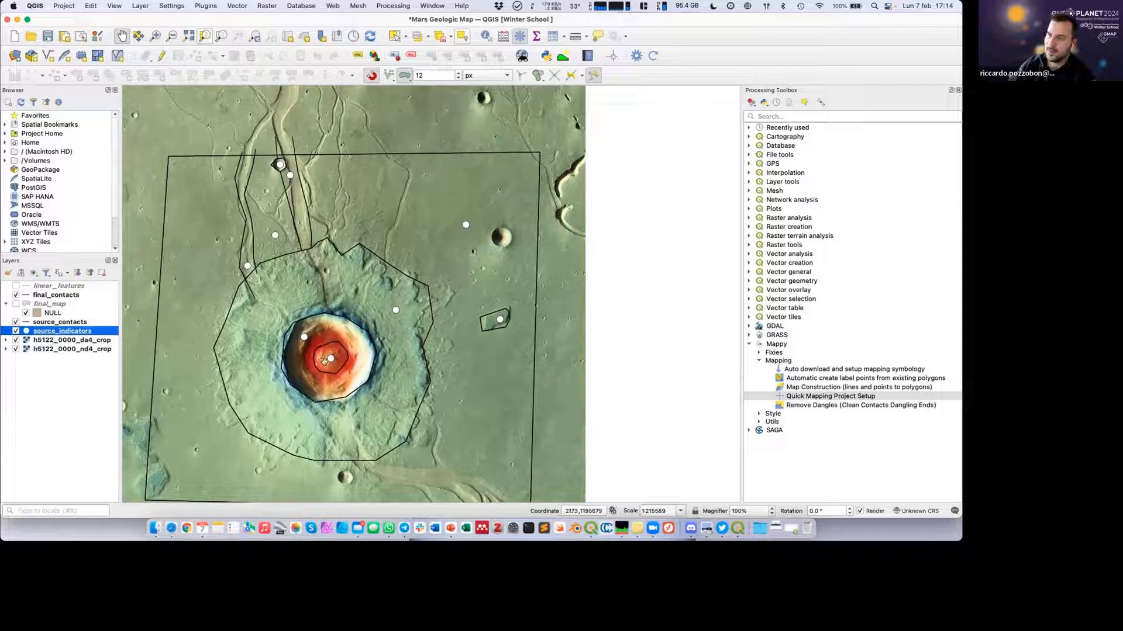
Open the attribute table of source_indicators, move it aside from the mapped area, and enable editing of the layer.
{"action": "right_click", "coordinate": [62, 332]}
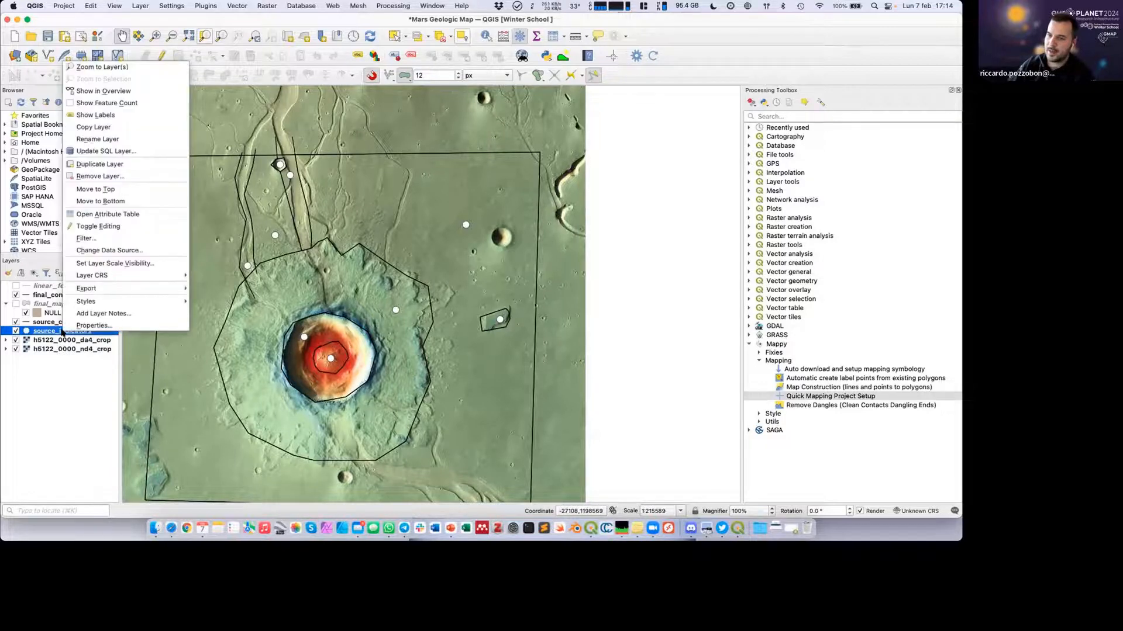
{"action": "left_click", "coordinate": [105, 215]}
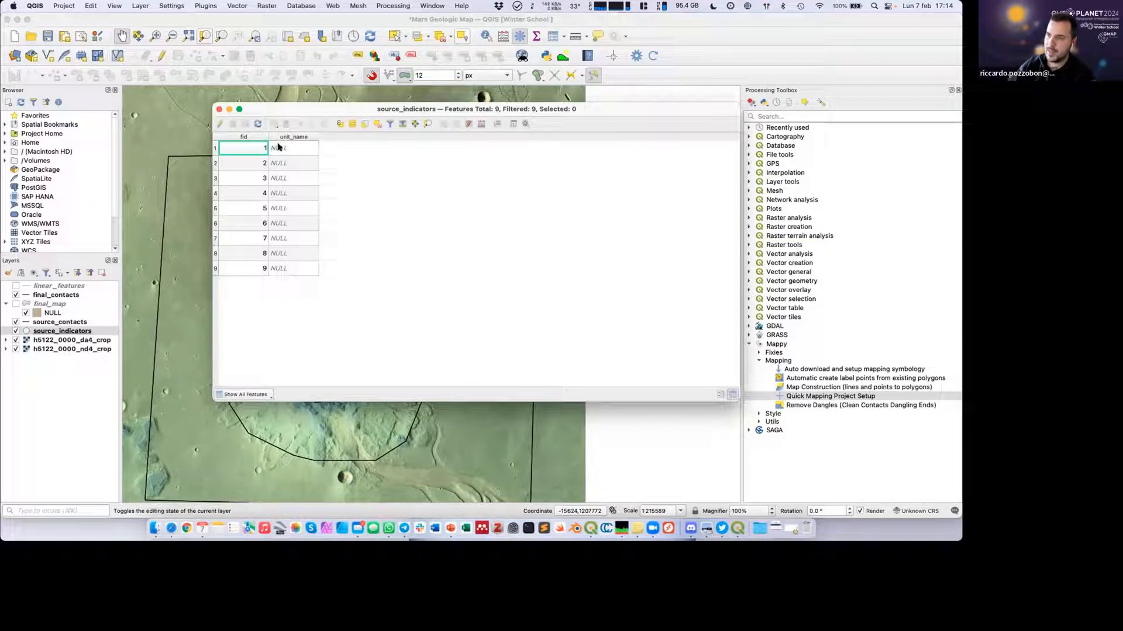
{"action": "left_click_drag", "start_coordinate": [263, 109], "coordinate": [486, 116]}
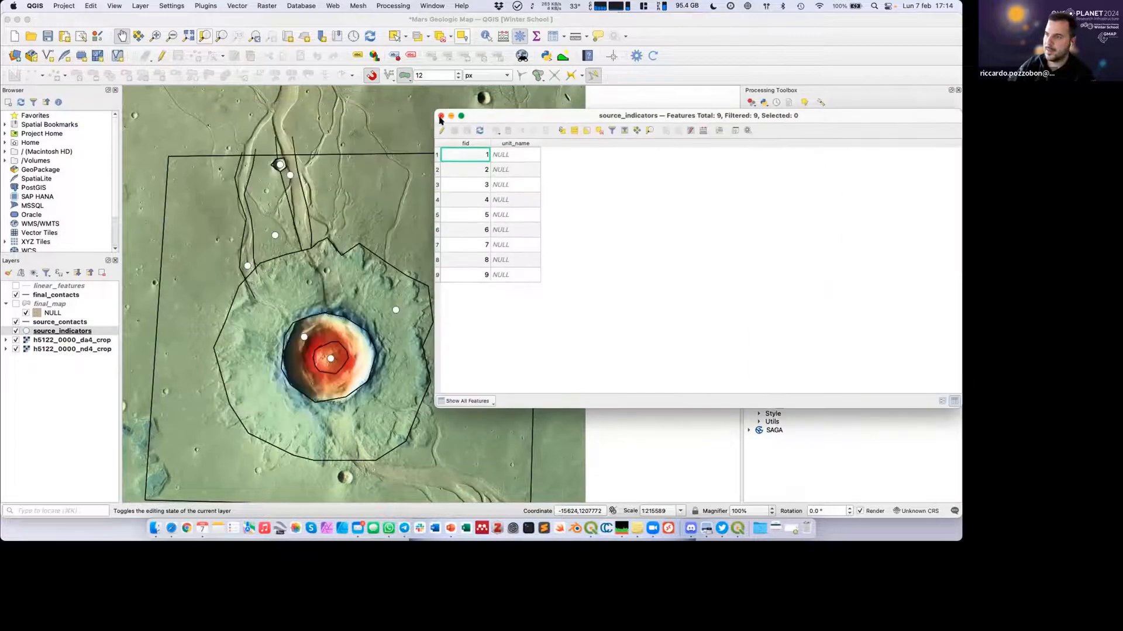
{"action": "left_click", "coordinate": [442, 129]}
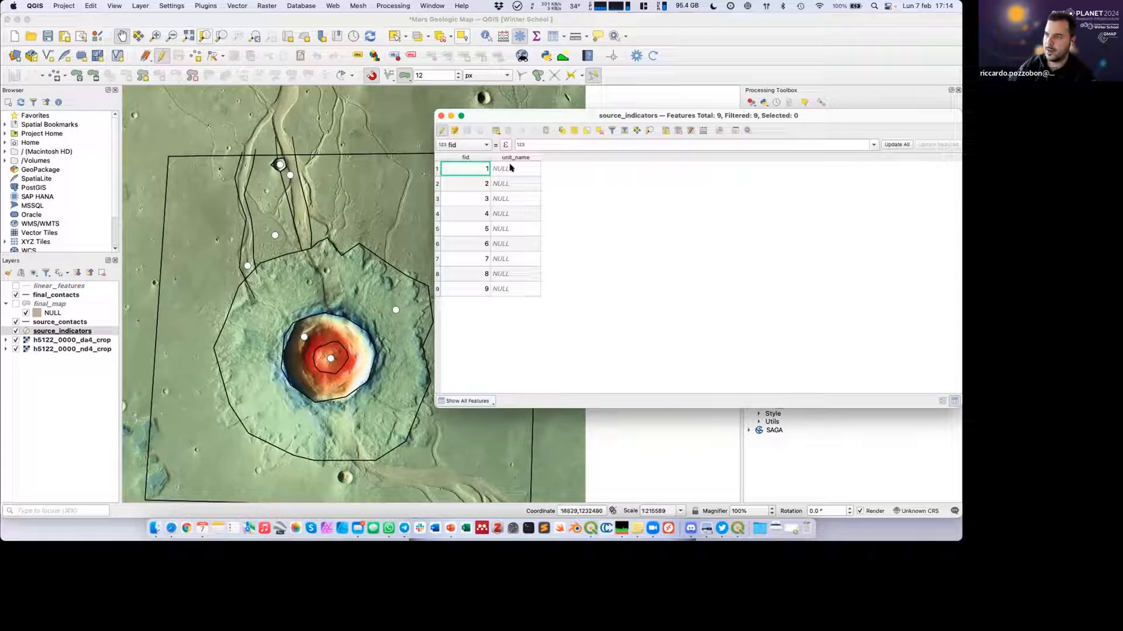
Set the unit_name of the indicator point with fid 1, on the blanket around the crater, to "ejecta".
{"action": "left_click", "coordinate": [435, 169]}
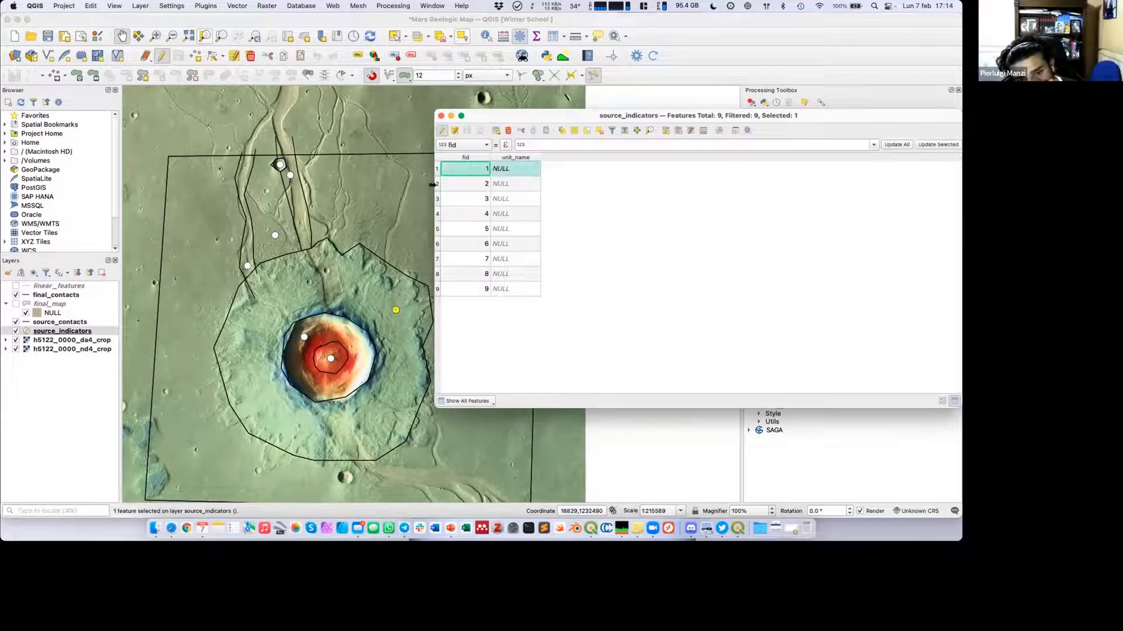
{"action": "double_click", "coordinate": [501, 169]}
{"action": "type", "text": "aje"}
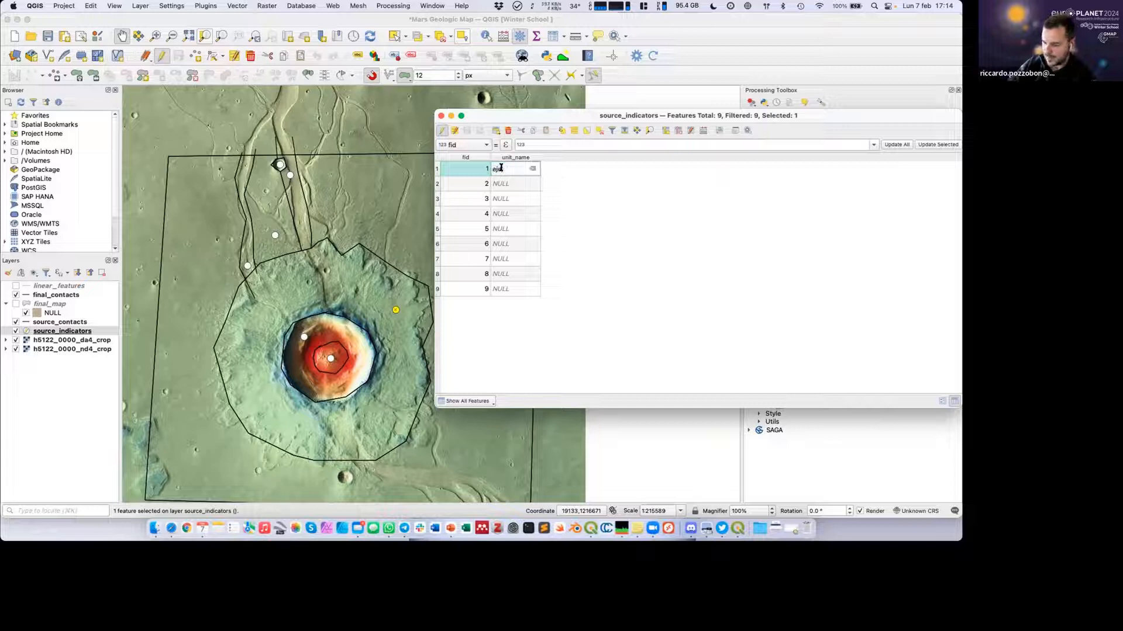
{"action": "type", "text": "cta"}
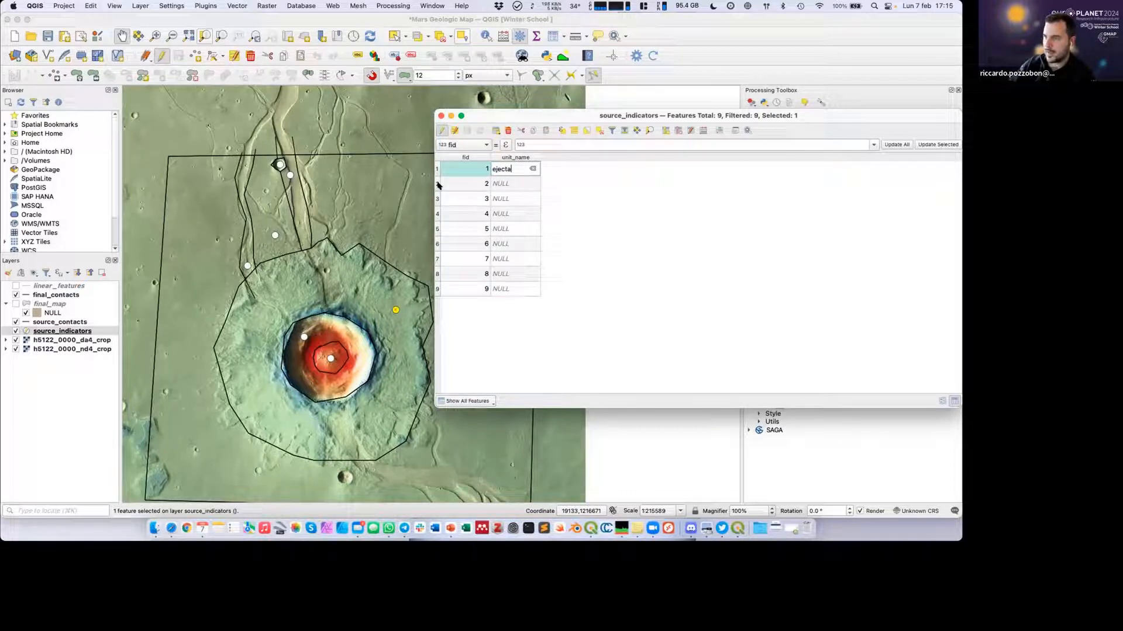
{"action": "key", "text": "Tab"}
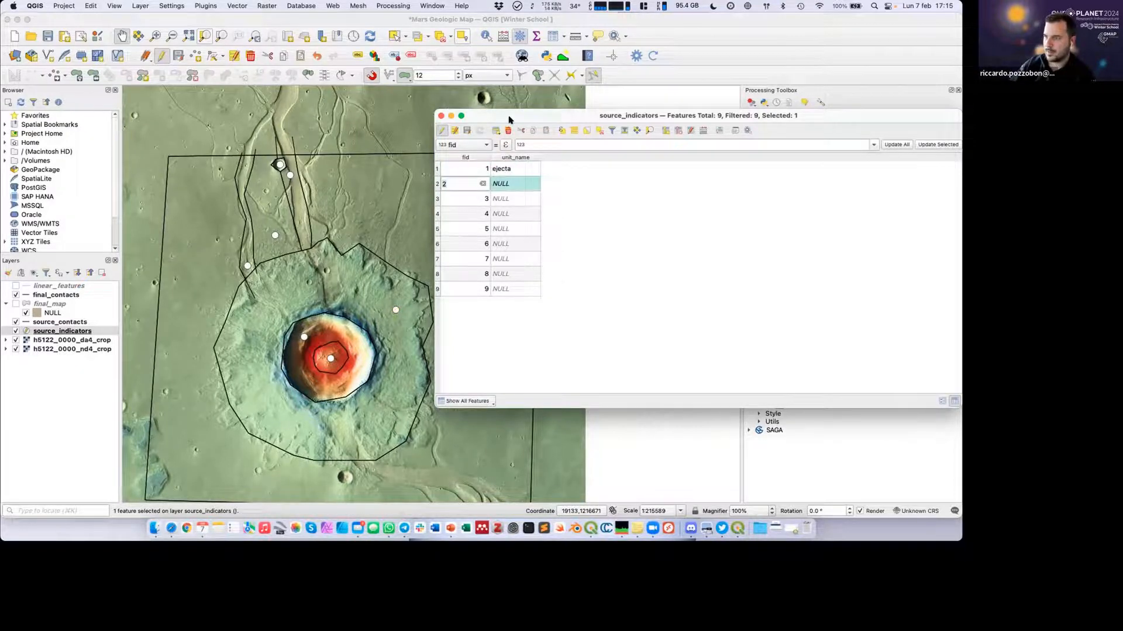
Set unit_name to "plains" for fid 2 and "channel" for fid 3, and close the attribute table.
{"action": "left_click_drag", "start_coordinate": [510, 119], "coordinate": [572, 139]}
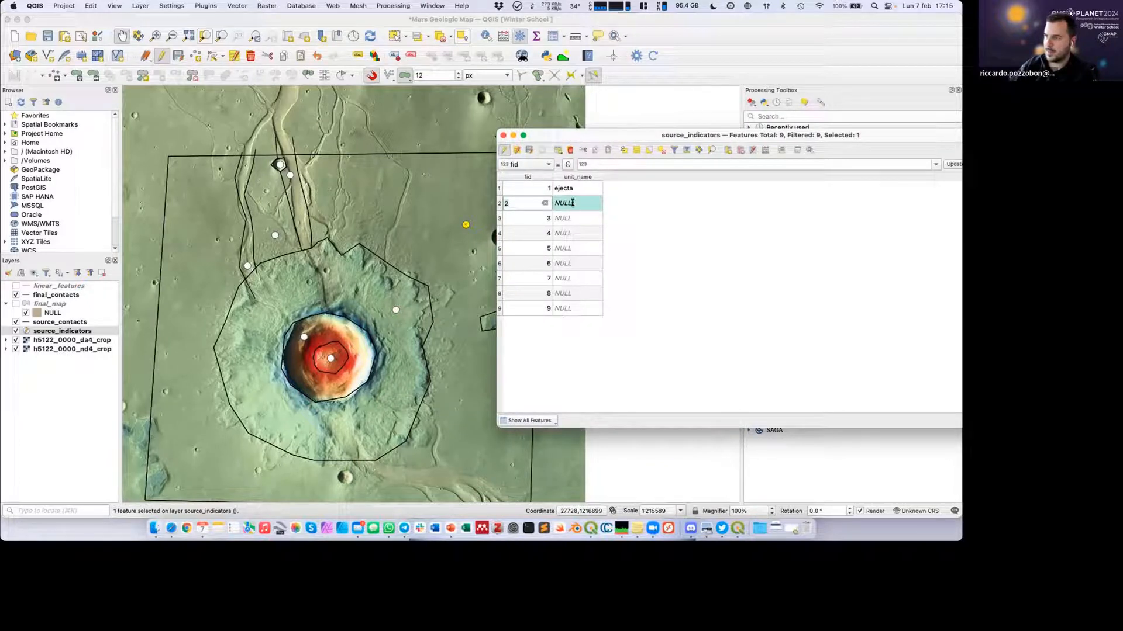
{"action": "left_click", "coordinate": [572, 203]}
{"action": "type", "text": "plains"}
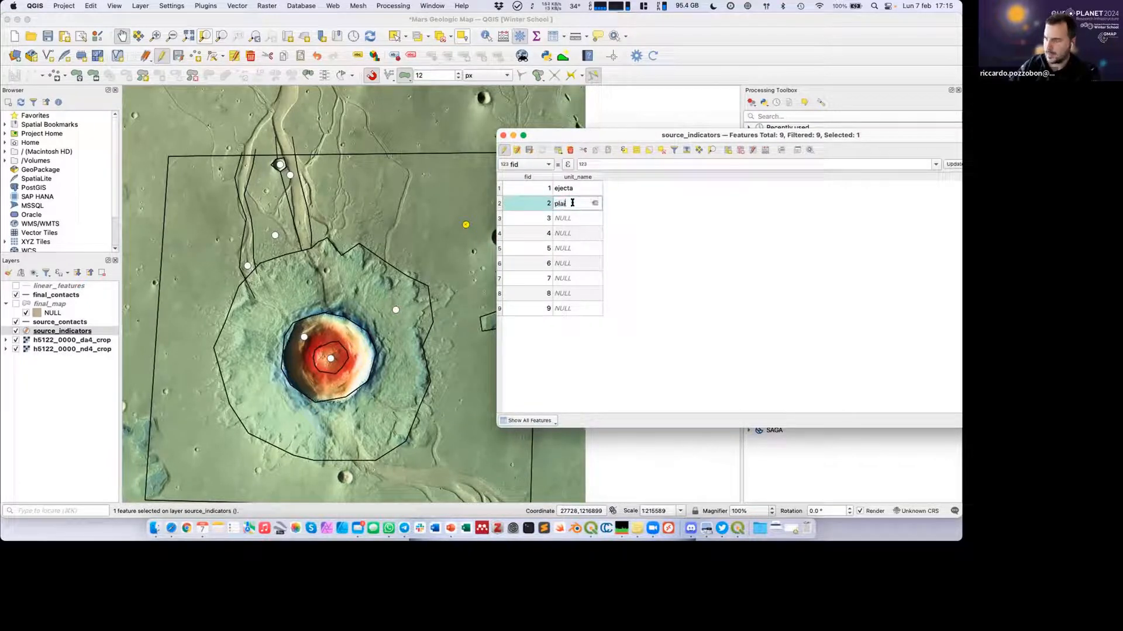
{"action": "left_click", "coordinate": [499, 218]}
{"action": "left_click", "coordinate": [581, 217]}
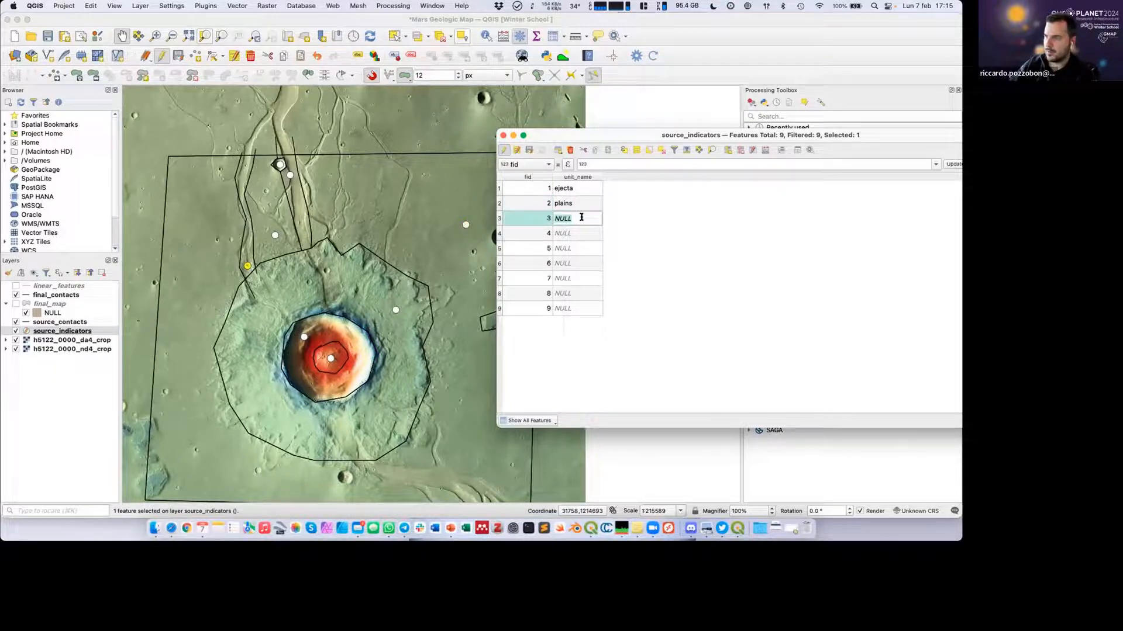
{"action": "type", "text": "rive"}
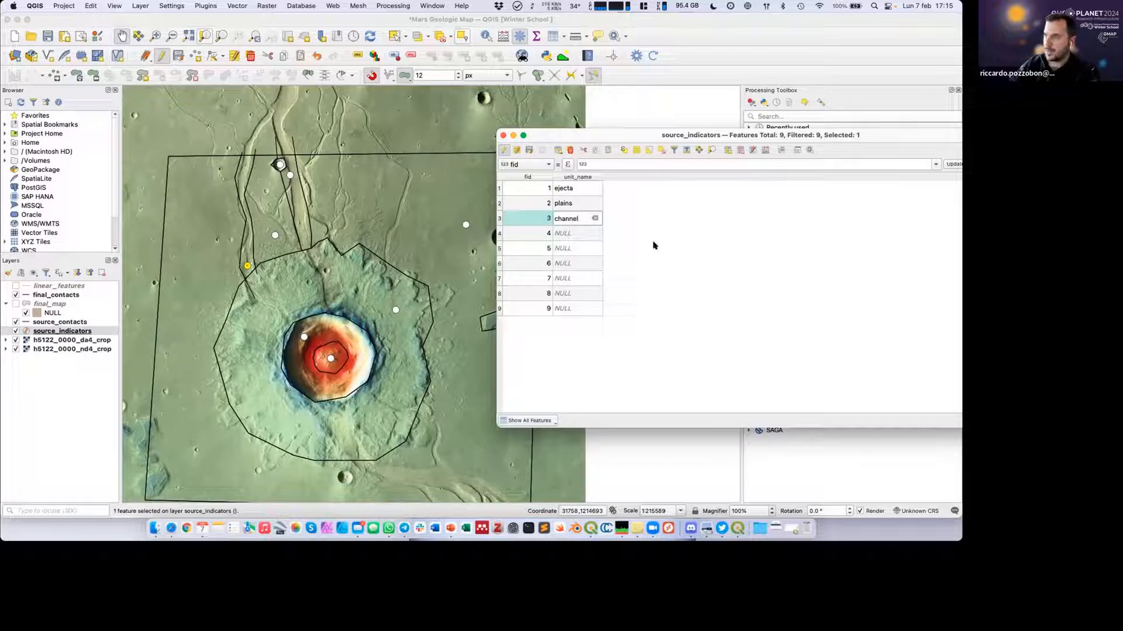
{"action": "key", "text": "Return"}
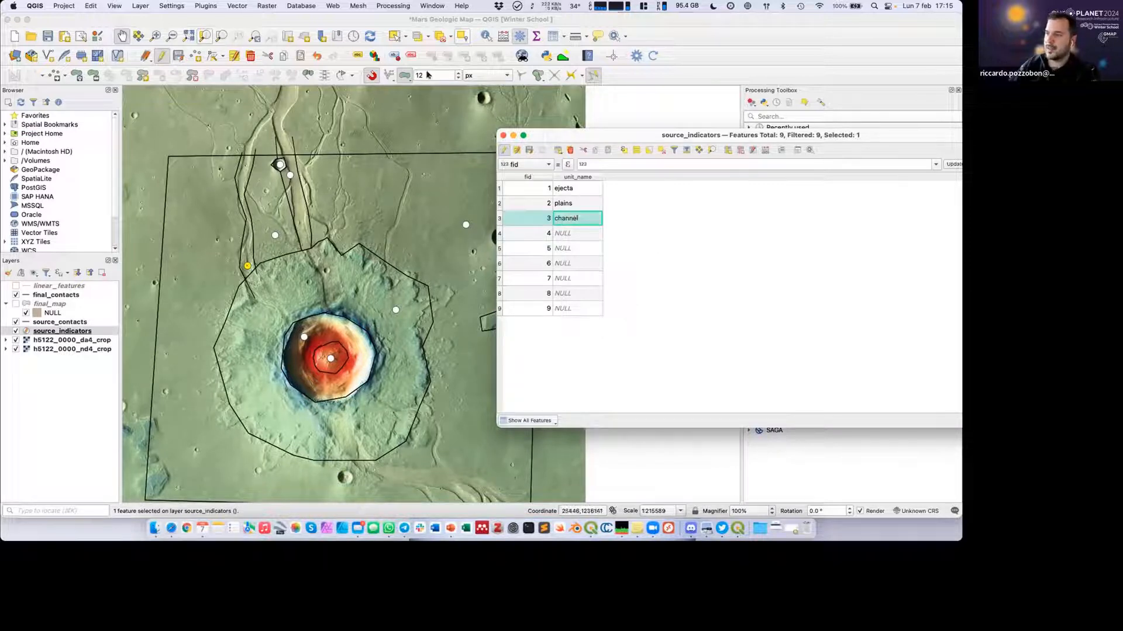
{"action": "left_click", "coordinate": [503, 136]}
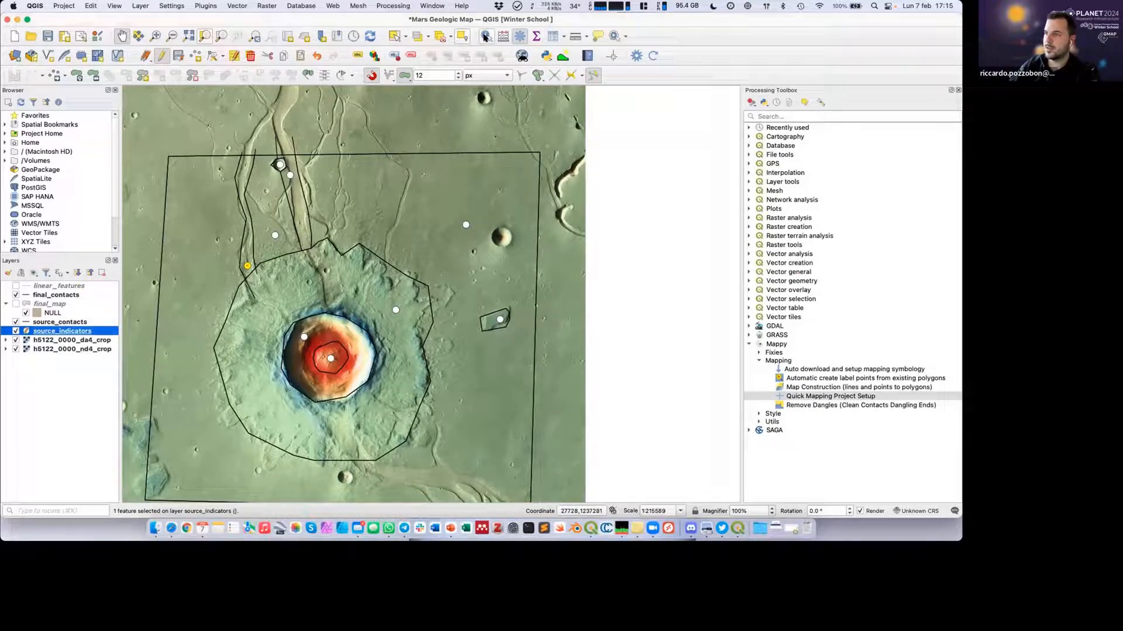
Identify the indicator point at the centre of the crater and set its unit_name to "central peak".
{"action": "left_click", "coordinate": [485, 37]}
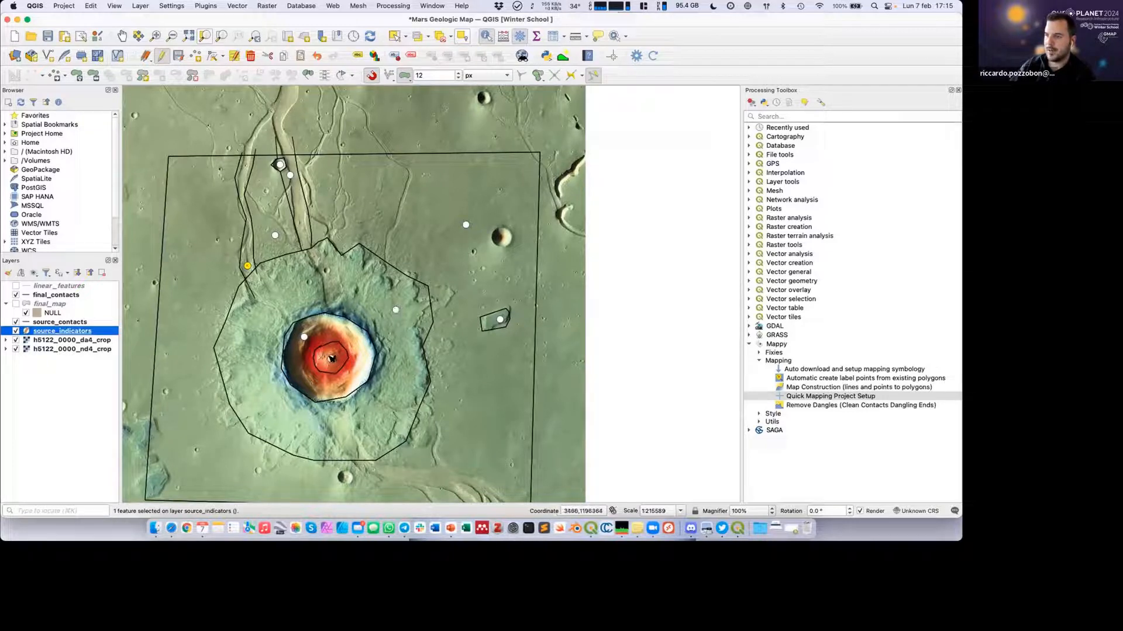
{"action": "left_click", "coordinate": [330, 358]}
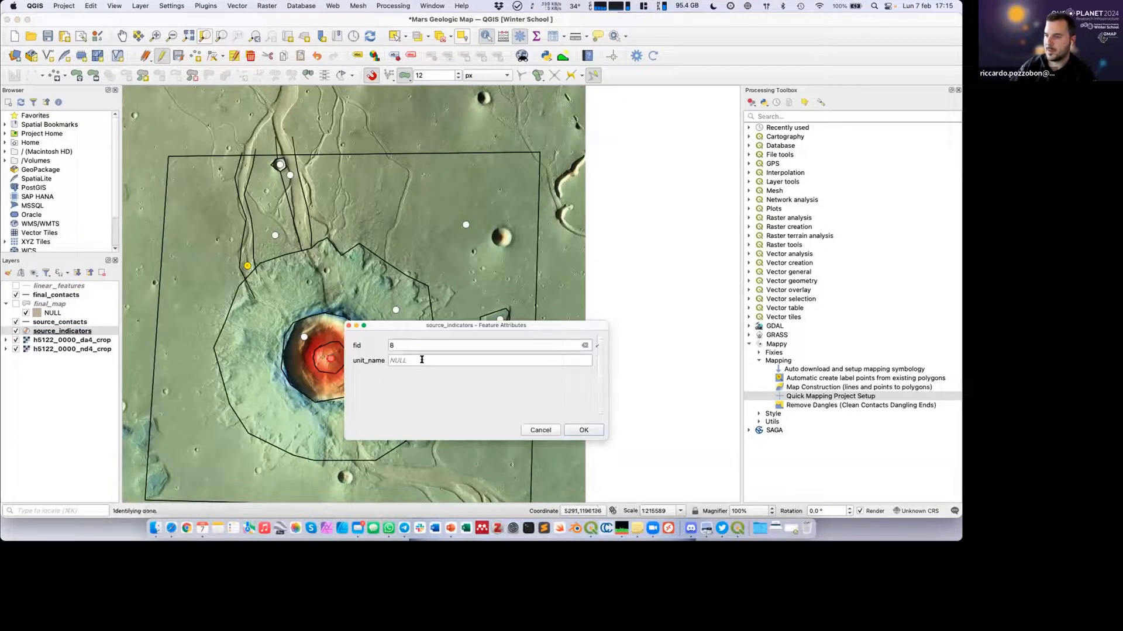
{"action": "left_click", "coordinate": [418, 359]}
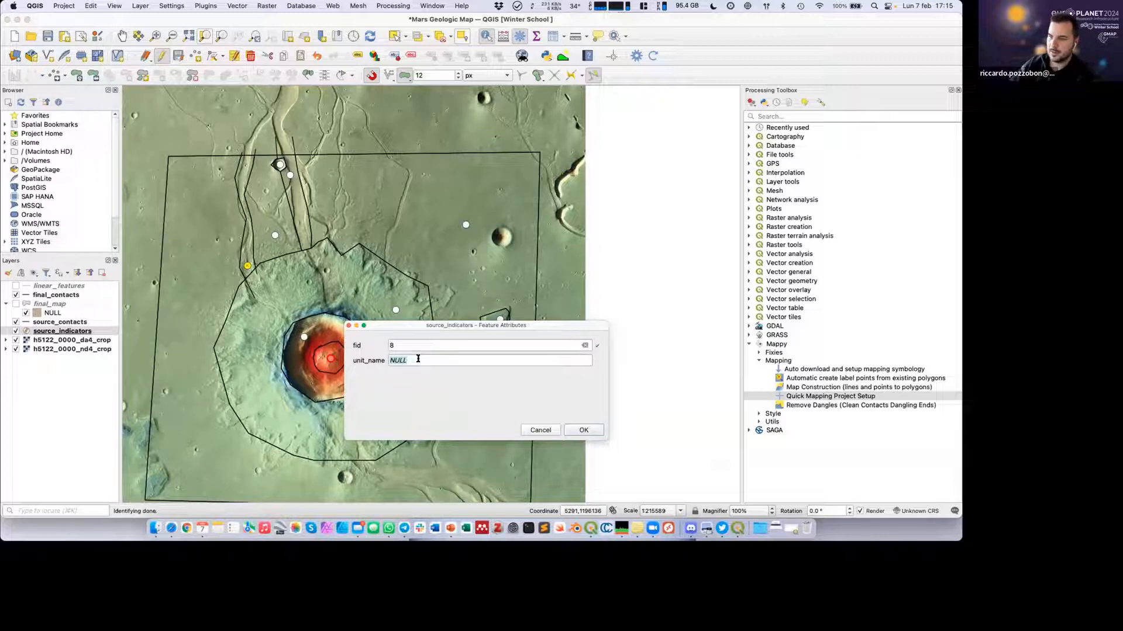
{"action": "type", "text": "central peak"}
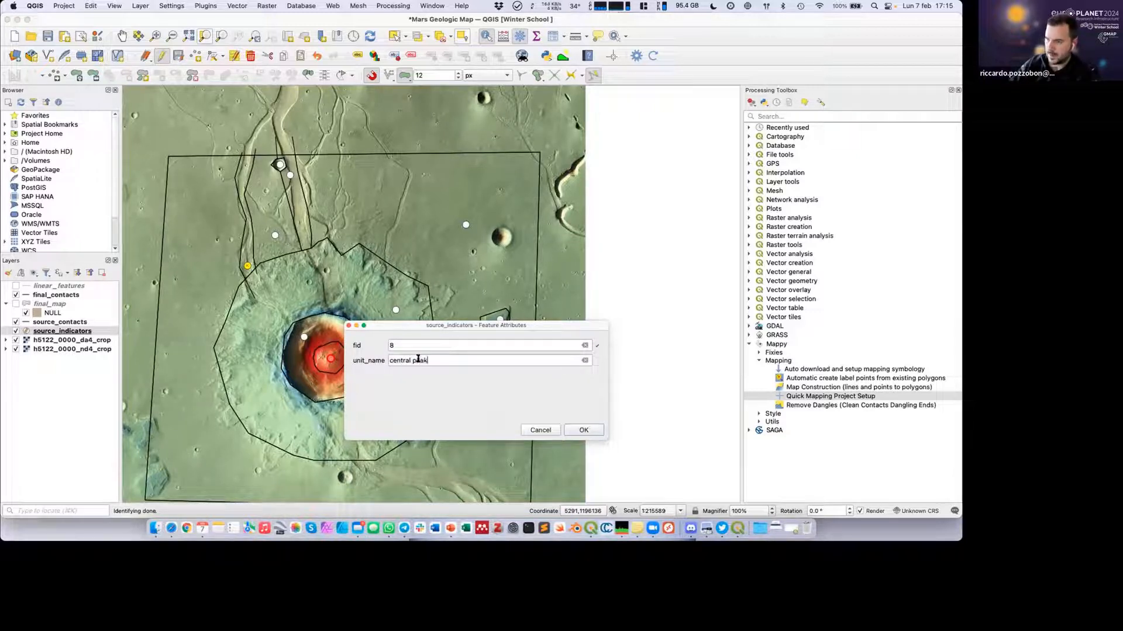
{"action": "left_click", "coordinate": [591, 431]}
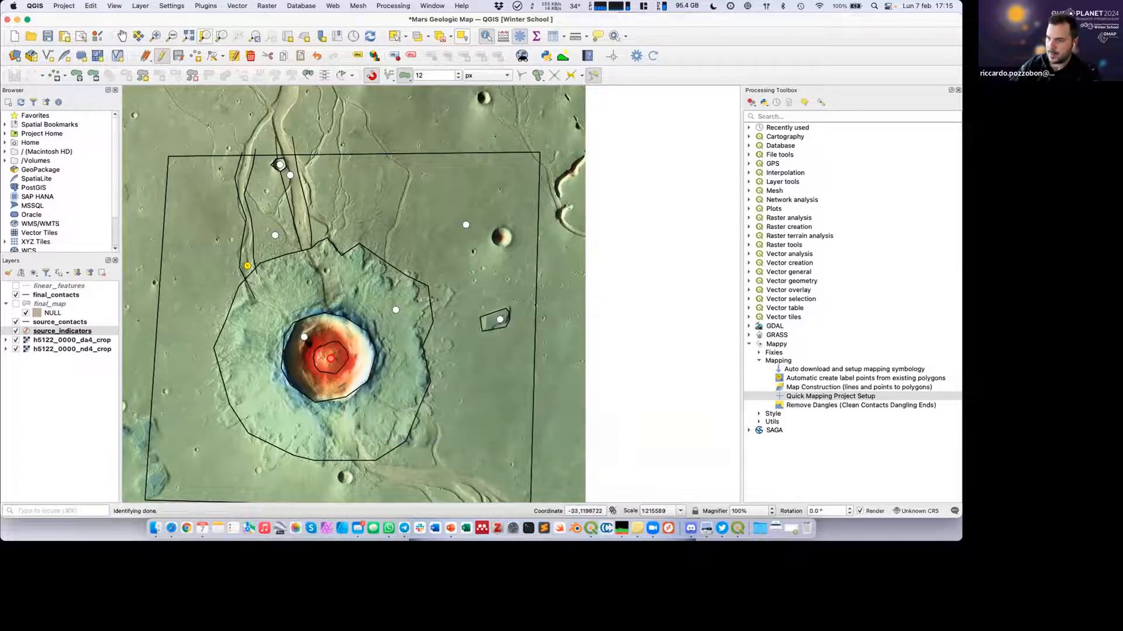
Set the unit_name of the indicator point between the crater rim and the central peak to "crater".
{"action": "left_click", "coordinate": [304, 338]}
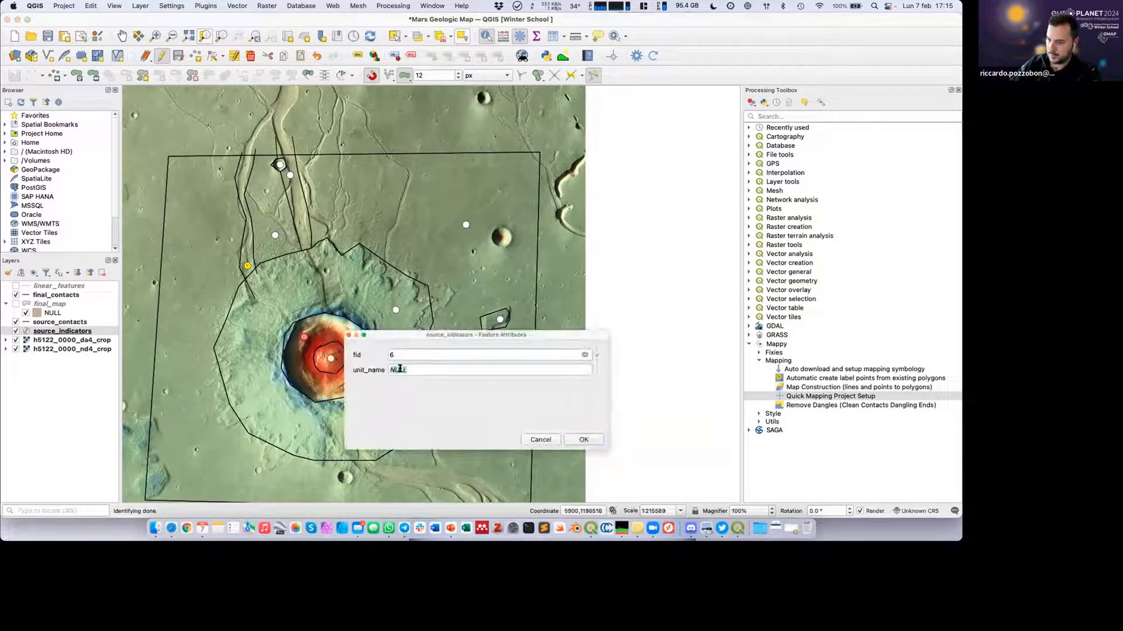
{"action": "type", "text": "d"}
{"action": "type", "text": "rater"}
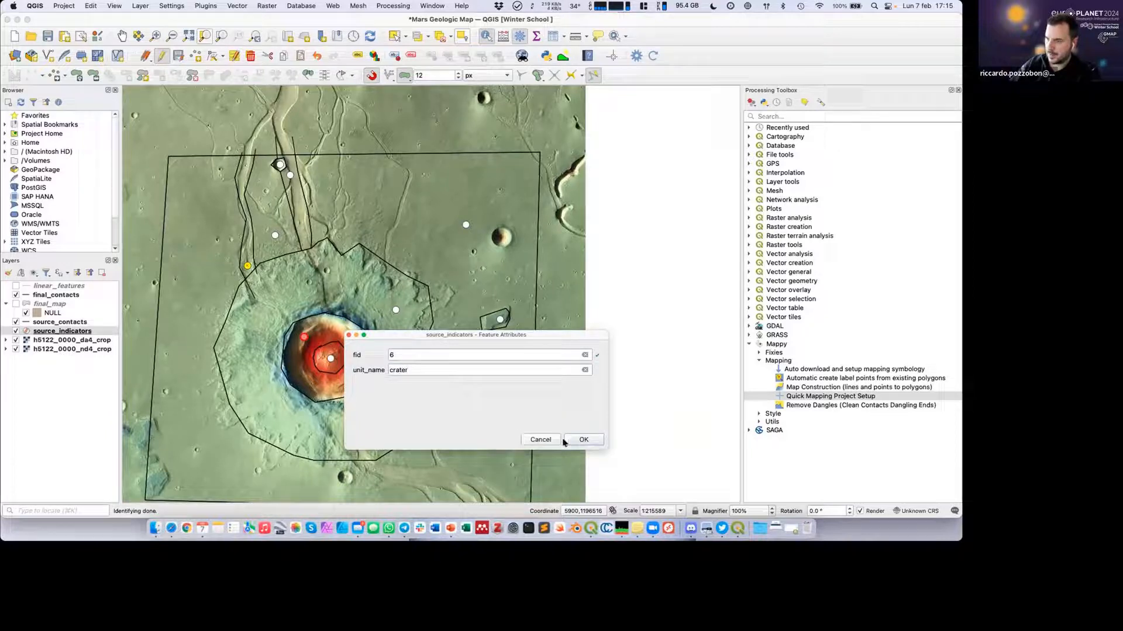
{"action": "left_click", "coordinate": [583, 440]}
Set the unit_name of the indicator point in the small isolated polygon east of the crater to "mesa".
{"action": "left_click", "coordinate": [501, 321]}
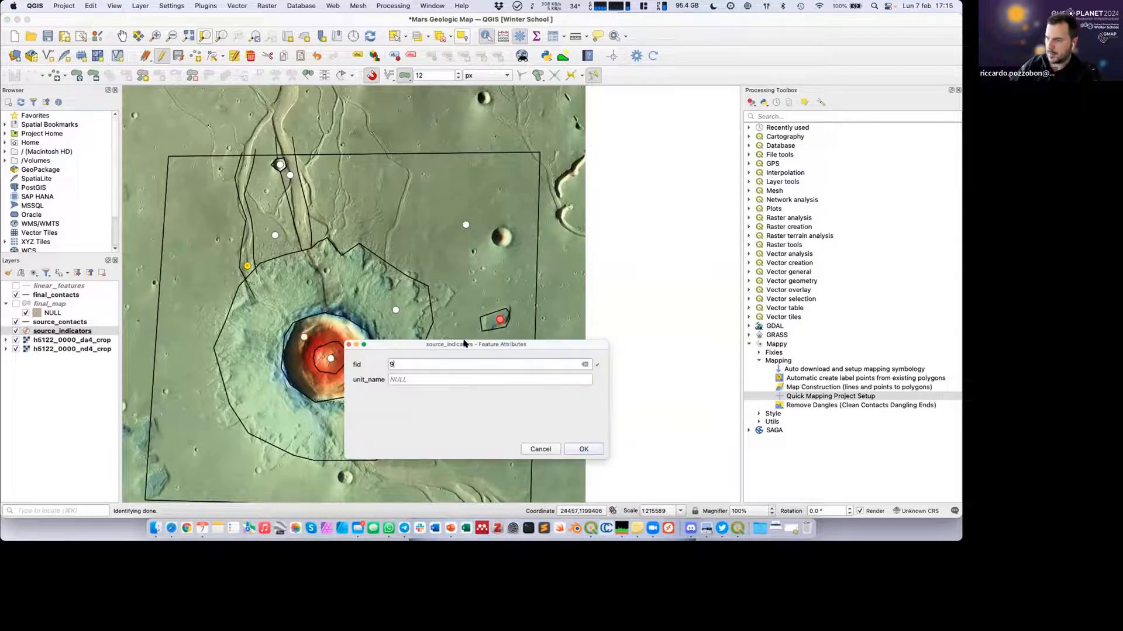
{"action": "type", "text": "mesa"}
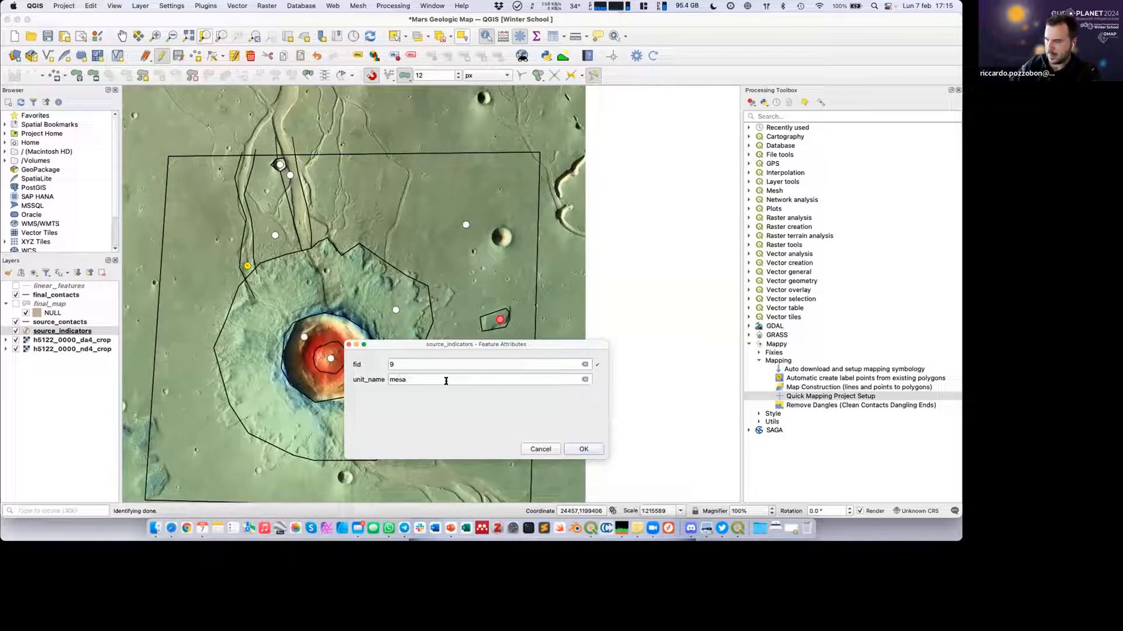
{"action": "left_click", "coordinate": [583, 449]}
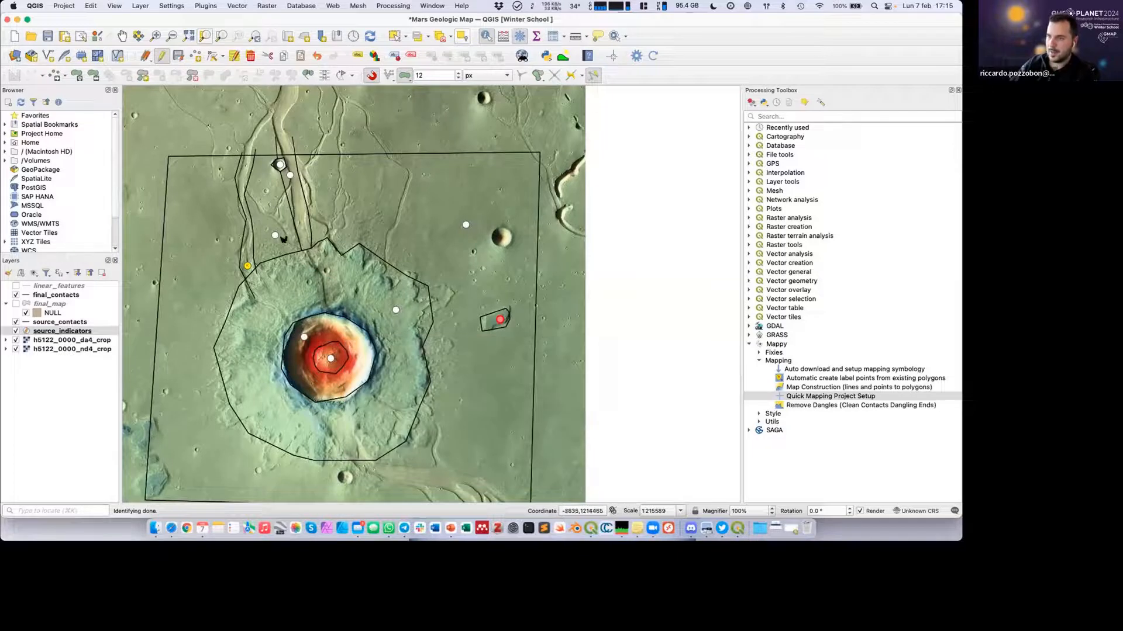
Set the unit_name of the indicator point between the two channels north of the crater to "islands".
{"action": "left_click", "coordinate": [275, 235]}
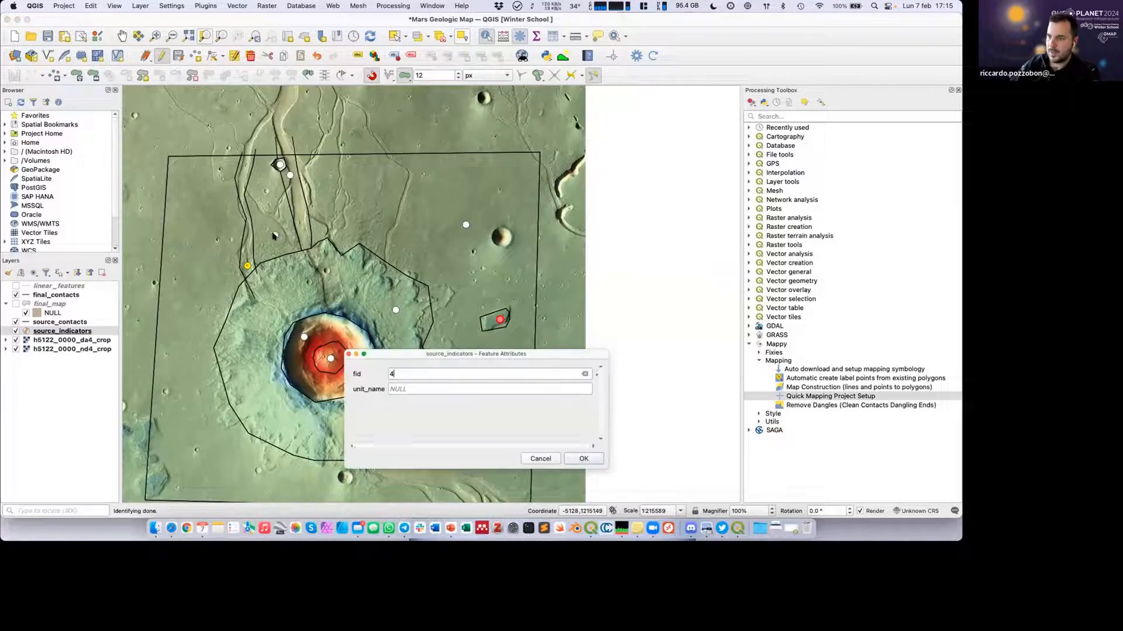
{"action": "left_click", "coordinate": [406, 387]}
{"action": "key", "text": "BackSpace"}
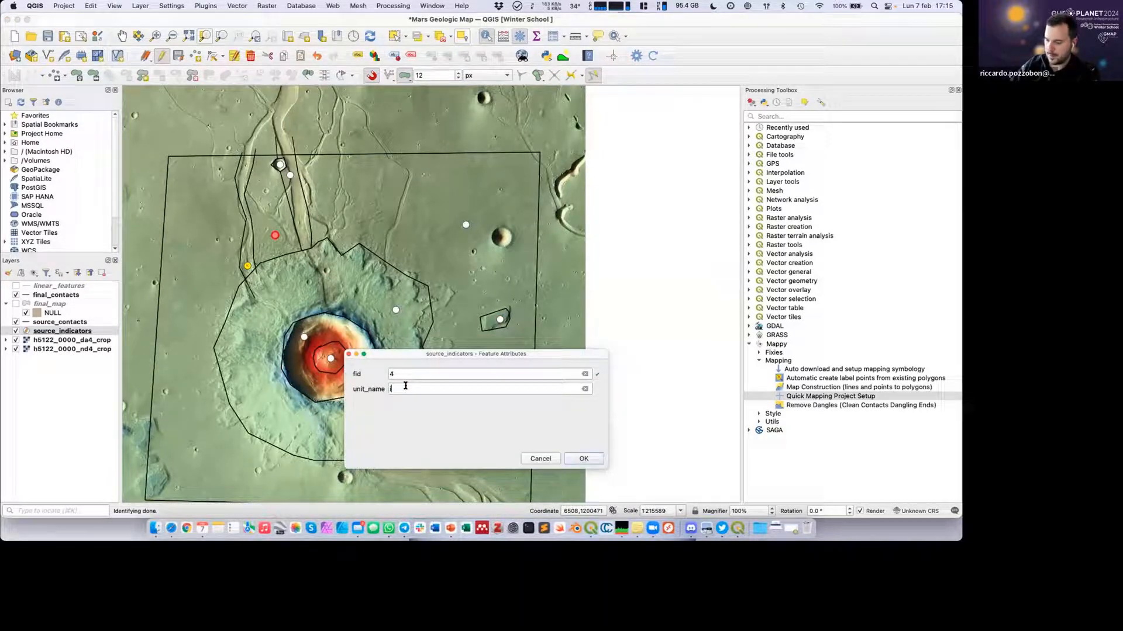
{"action": "type", "text": "islands"}
{"action": "left_click", "coordinate": [576, 458]}
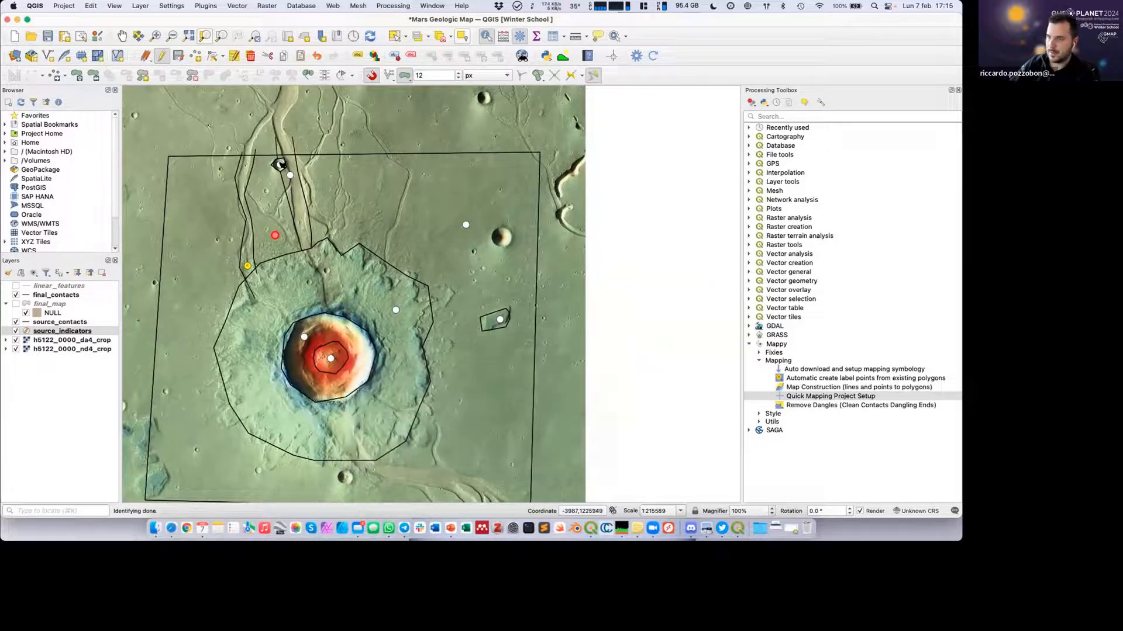
Set the unit_name of the indicator point in the tiny polygon near the northern boundary to "small crater".
{"action": "left_click", "coordinate": [281, 165]}
{"action": "left_click", "coordinate": [453, 397]}
{"action": "type", "text": "s"}
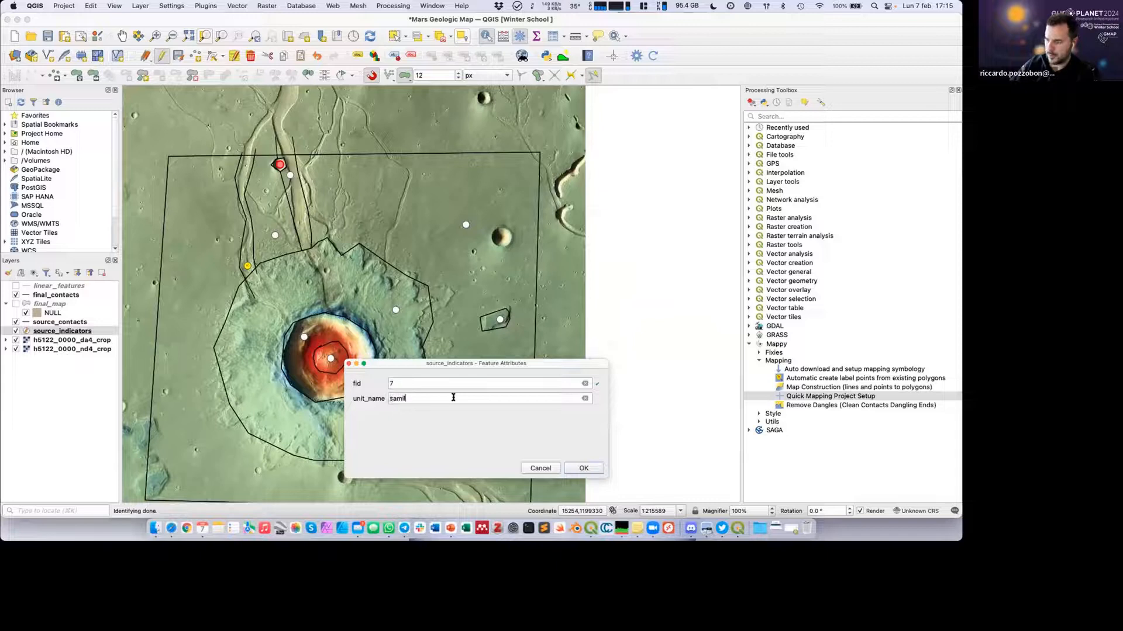
{"action": "type", "text": "mall crater"}
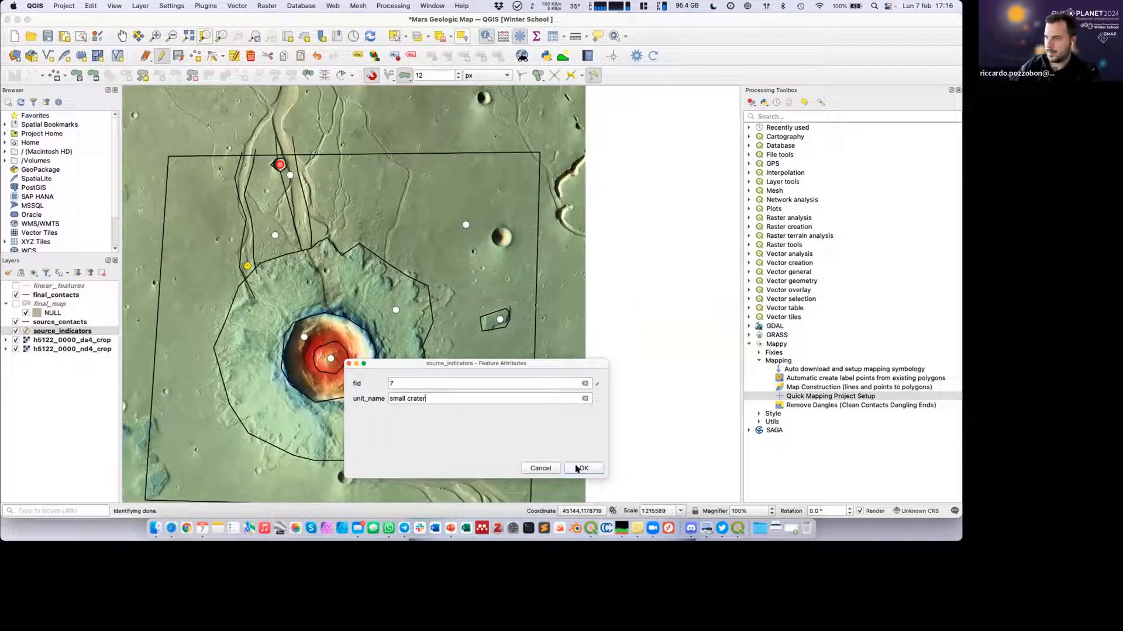
{"action": "left_click", "coordinate": [576, 468]}
Set the unit_name of the indicator point in the eastern channel, beside the small crater, to "channel".
{"action": "left_click", "coordinate": [290, 175]}
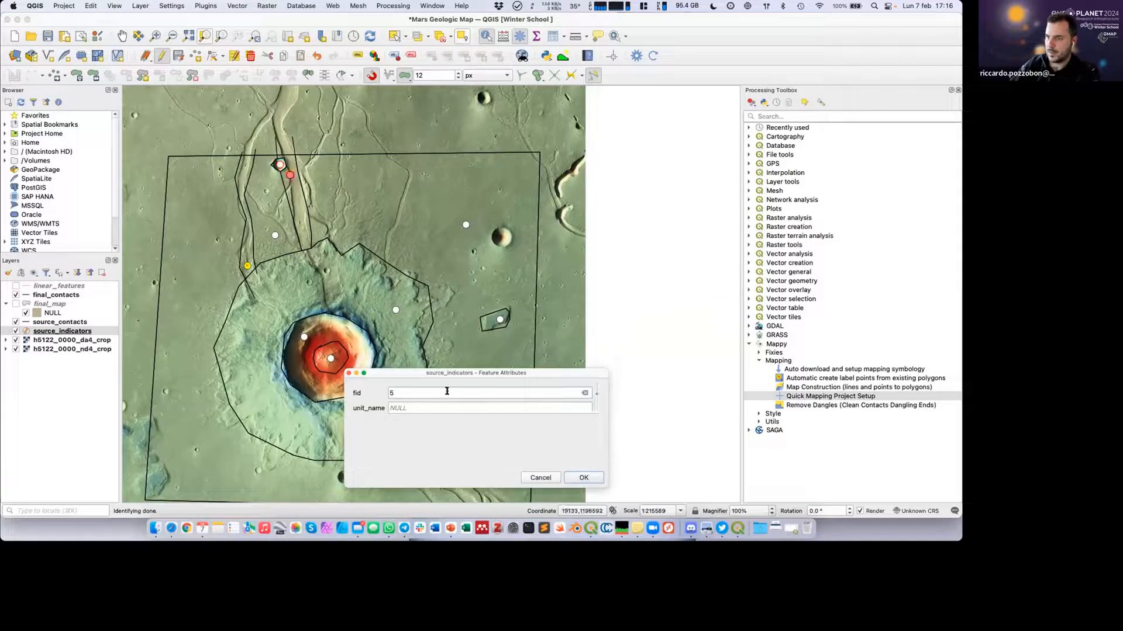
{"action": "left_click", "coordinate": [438, 408]}
{"action": "type", "text": "channel"}
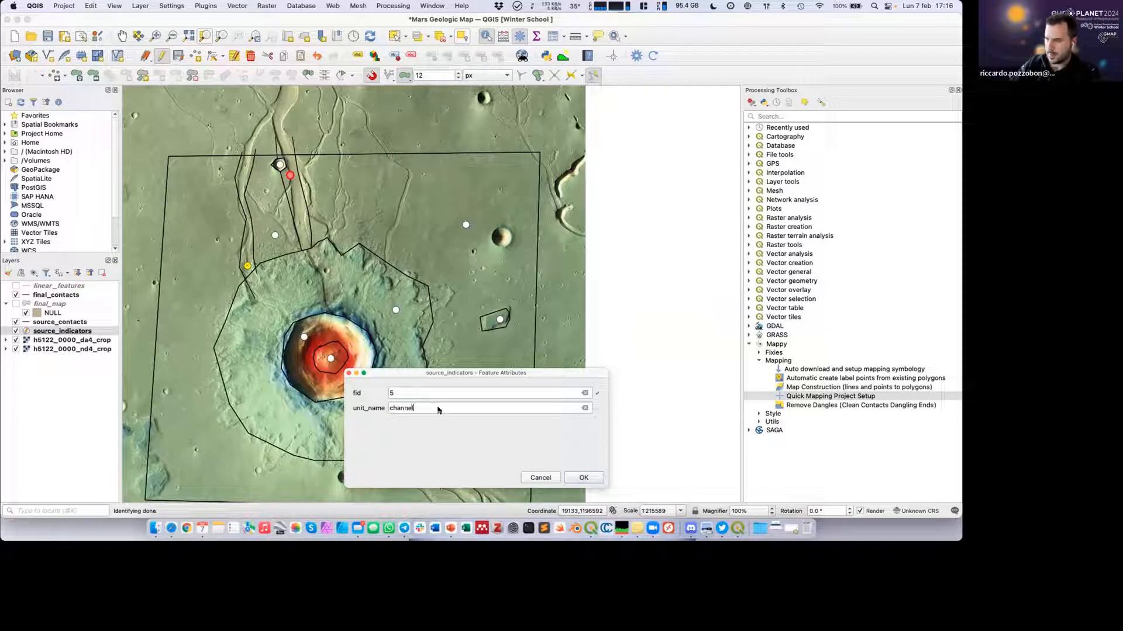
{"action": "left_click", "coordinate": [582, 477]}
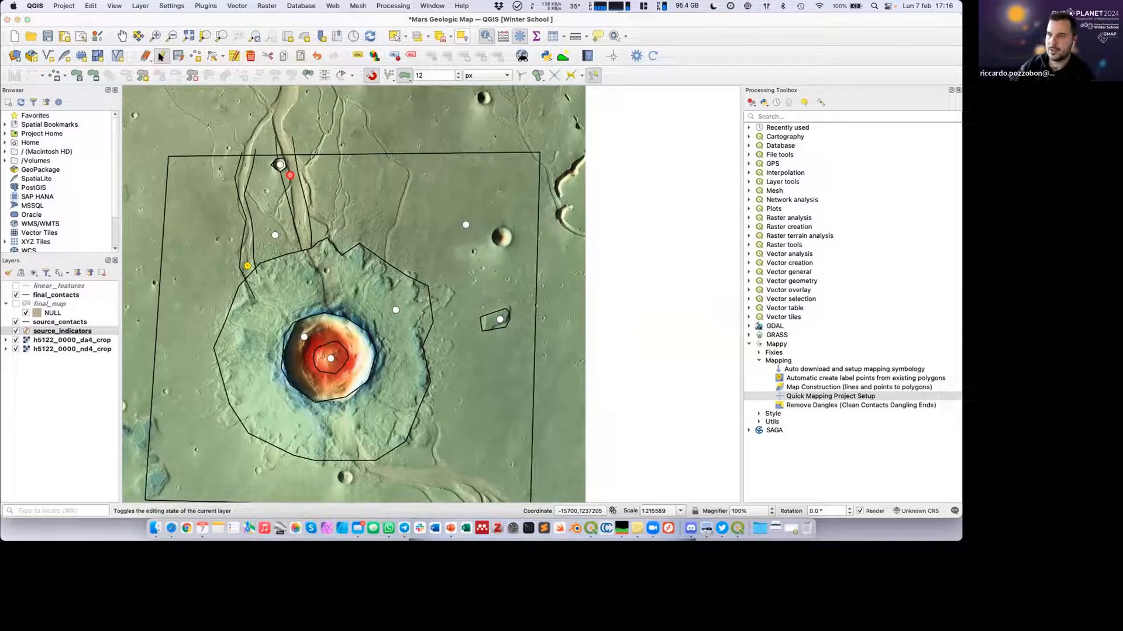
Stop editing the source_indicators layer and save its edits.
{"action": "left_click", "coordinate": [161, 55]}
{"action": "left_click", "coordinate": [550, 271]}
Recompute the Mappy map with the named units and show the final_map layer.
{"action": "scroll", "coordinate": [547, 262], "scroll_direction": "down", "scroll_amount": 1}
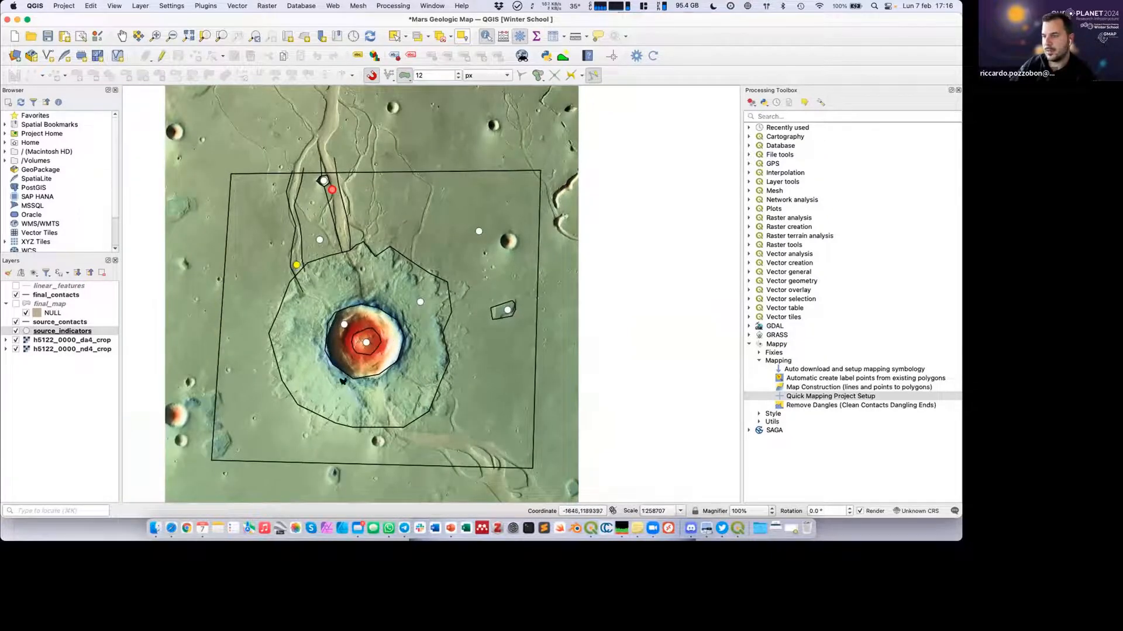
{"action": "left_click", "coordinate": [653, 56]}
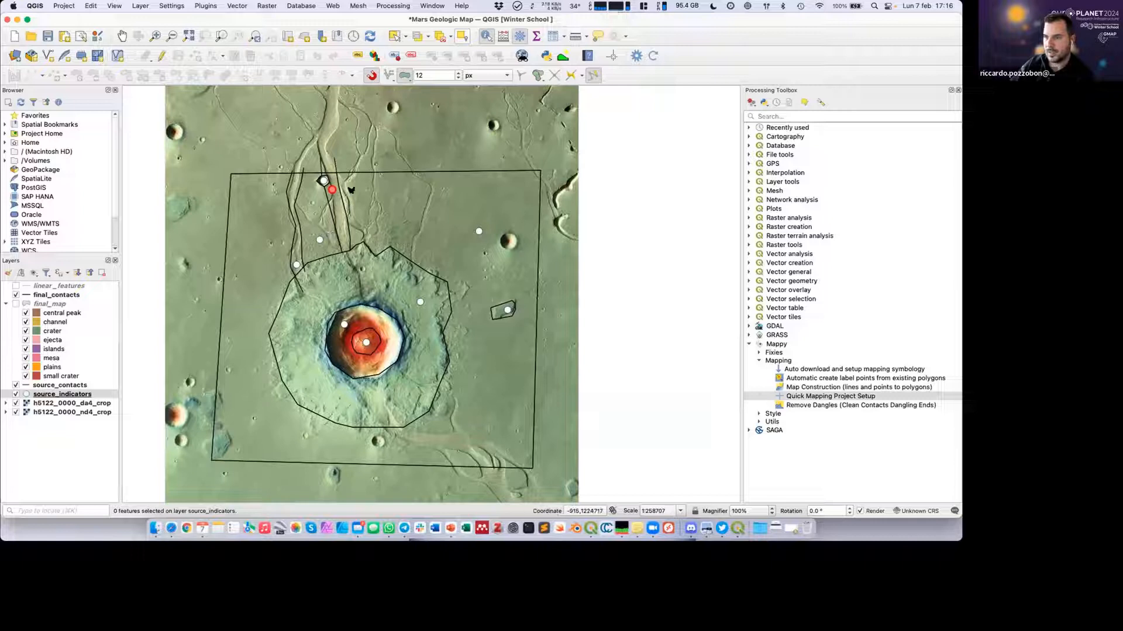
{"action": "left_click", "coordinate": [15, 304]}
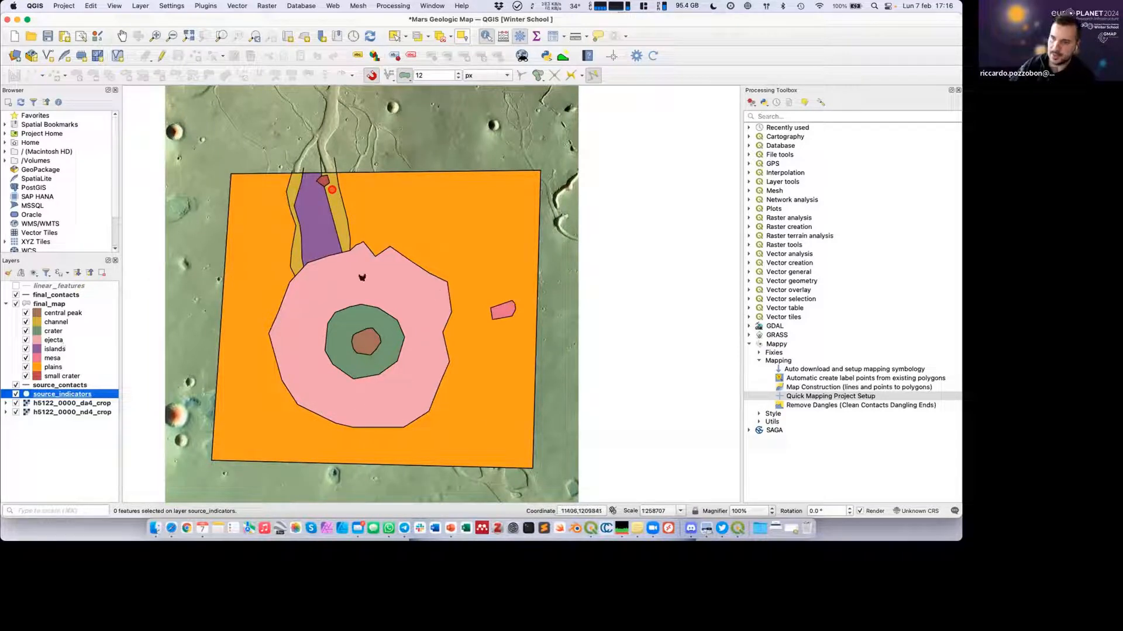
Set the final_map layer's blending mode to Overlay and hide the h5122_0000_da4_crop raster layer.
{"action": "double_click", "coordinate": [55, 304]}
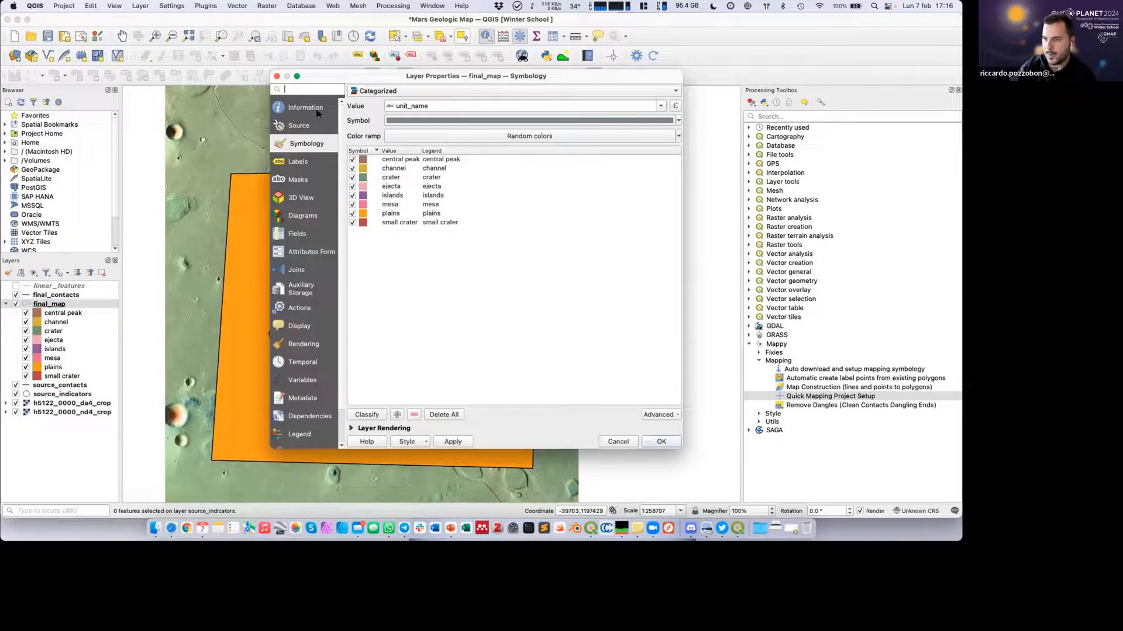
{"action": "left_click", "coordinate": [349, 429]}
{"action": "left_click", "coordinate": [425, 390]}
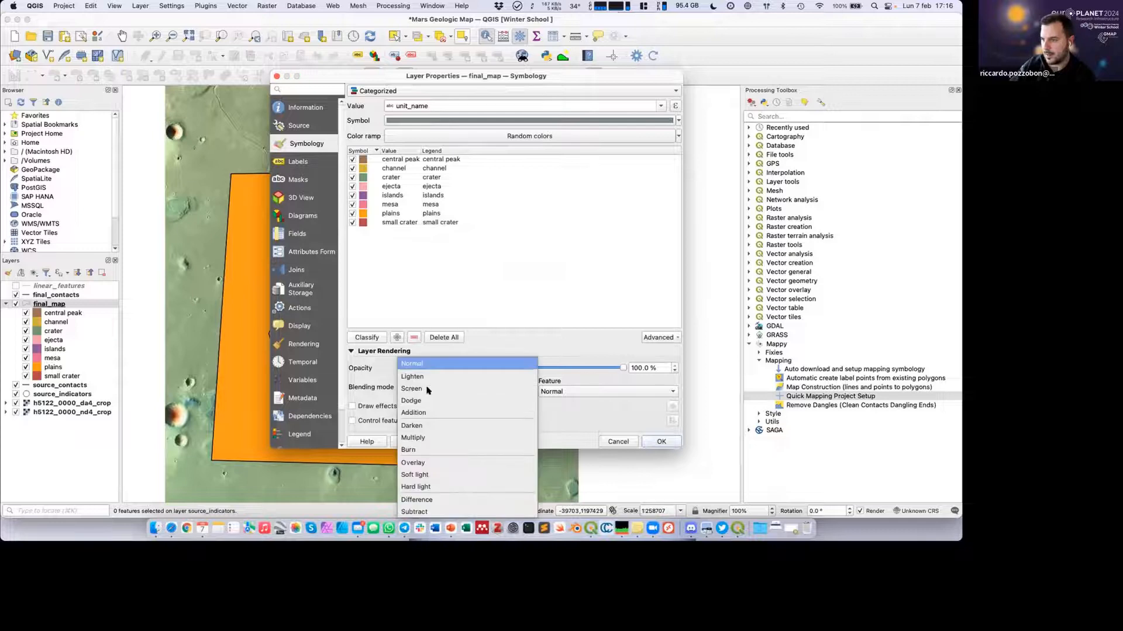
{"action": "left_click", "coordinate": [420, 463]}
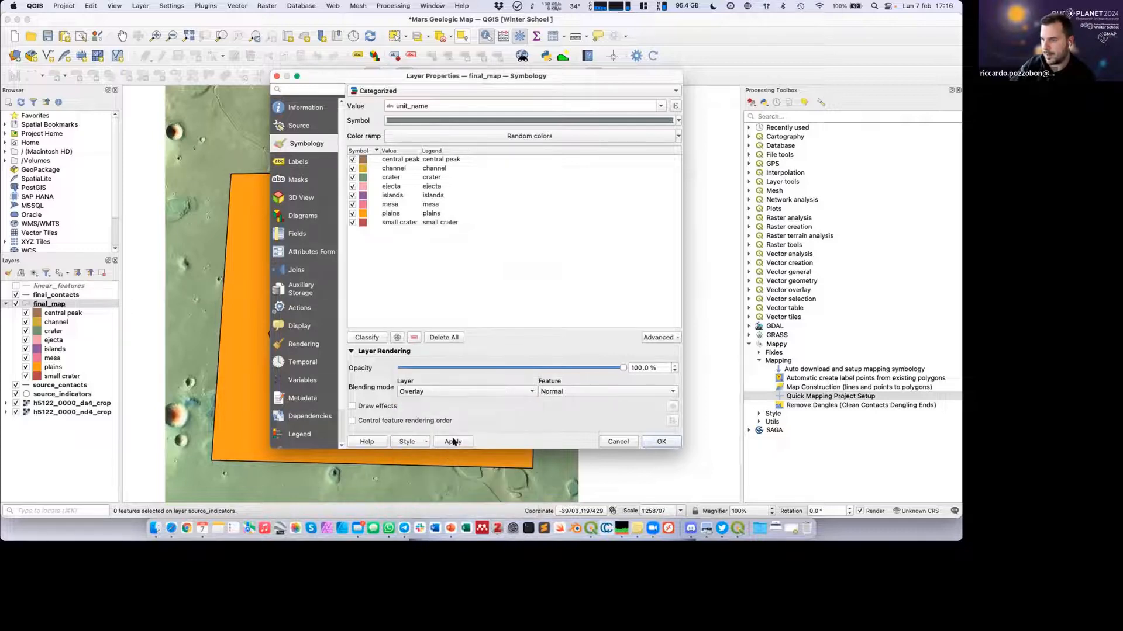
{"action": "left_click", "coordinate": [453, 441]}
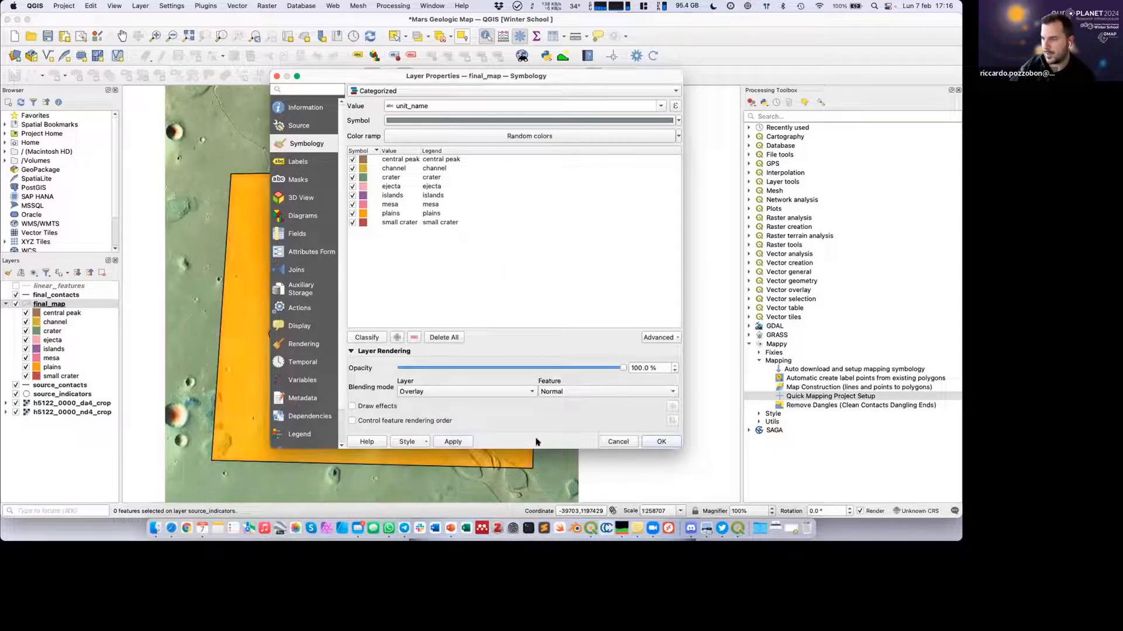
{"action": "left_click", "coordinate": [662, 442]}
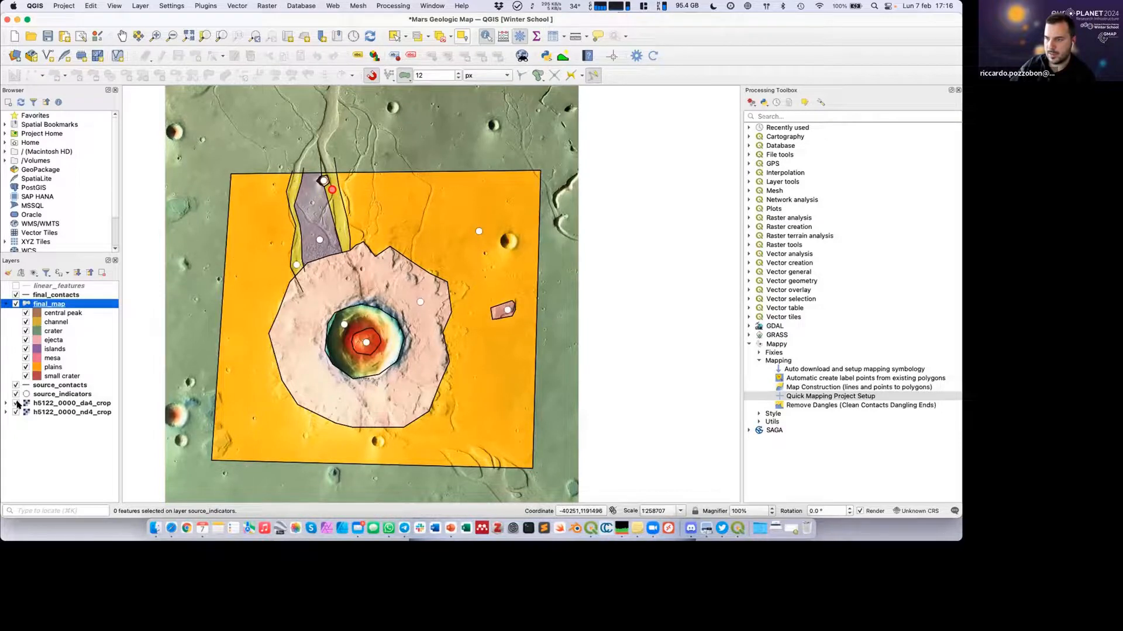
{"action": "left_click", "coordinate": [16, 404]}
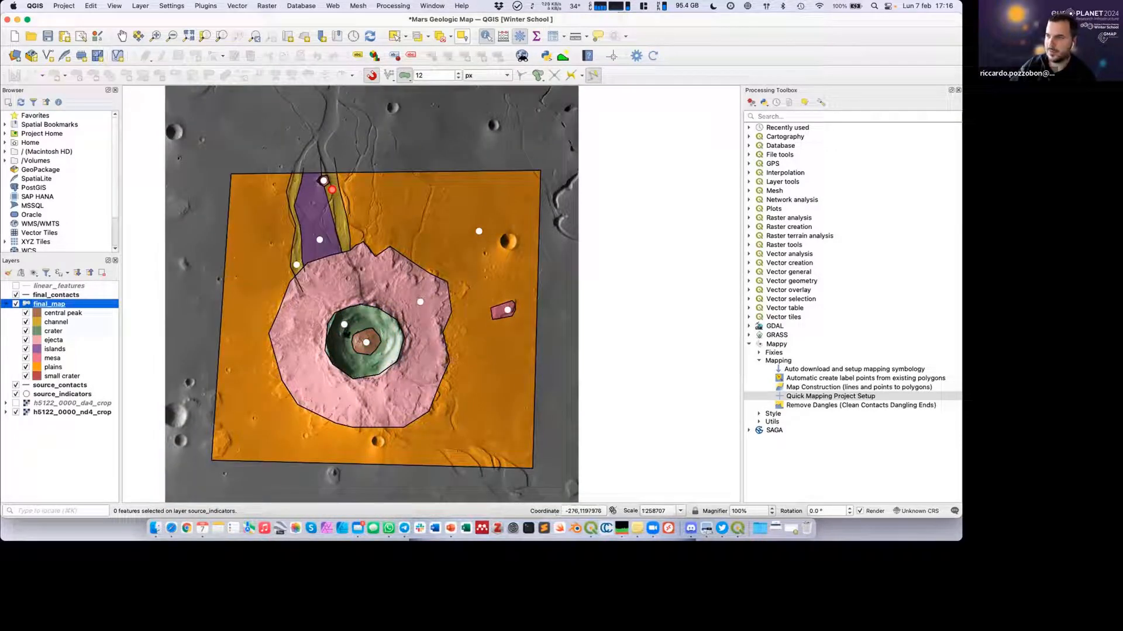
Style the source_indicators layer with categorized symbols classified by unit_name, using random colors.
{"action": "left_click", "coordinate": [46, 395]}
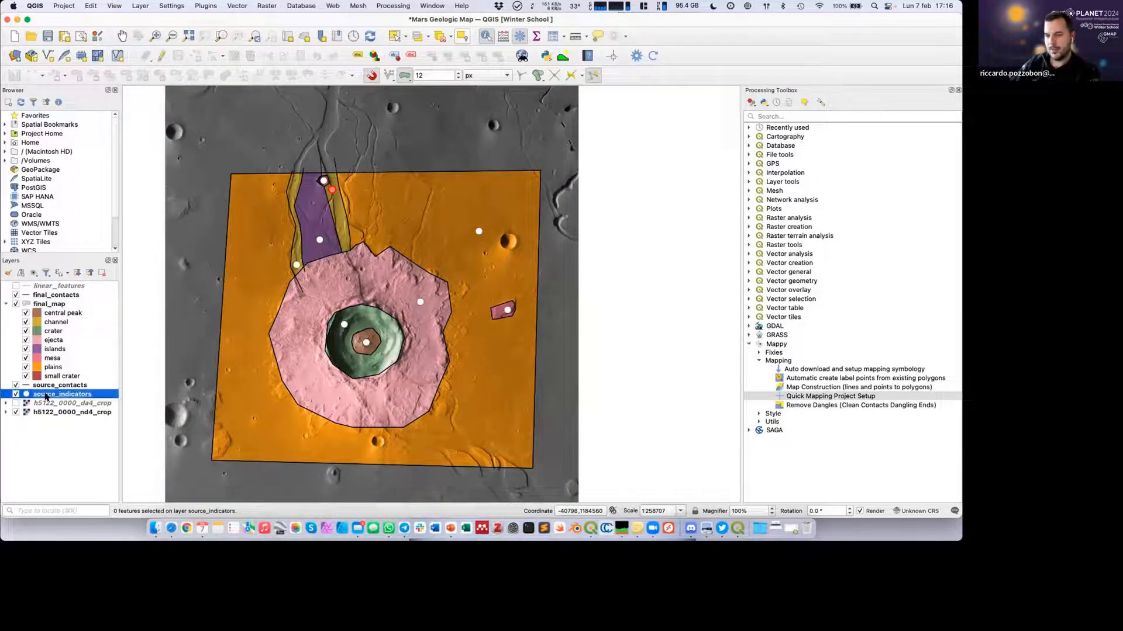
{"action": "right_click", "coordinate": [66, 397]}
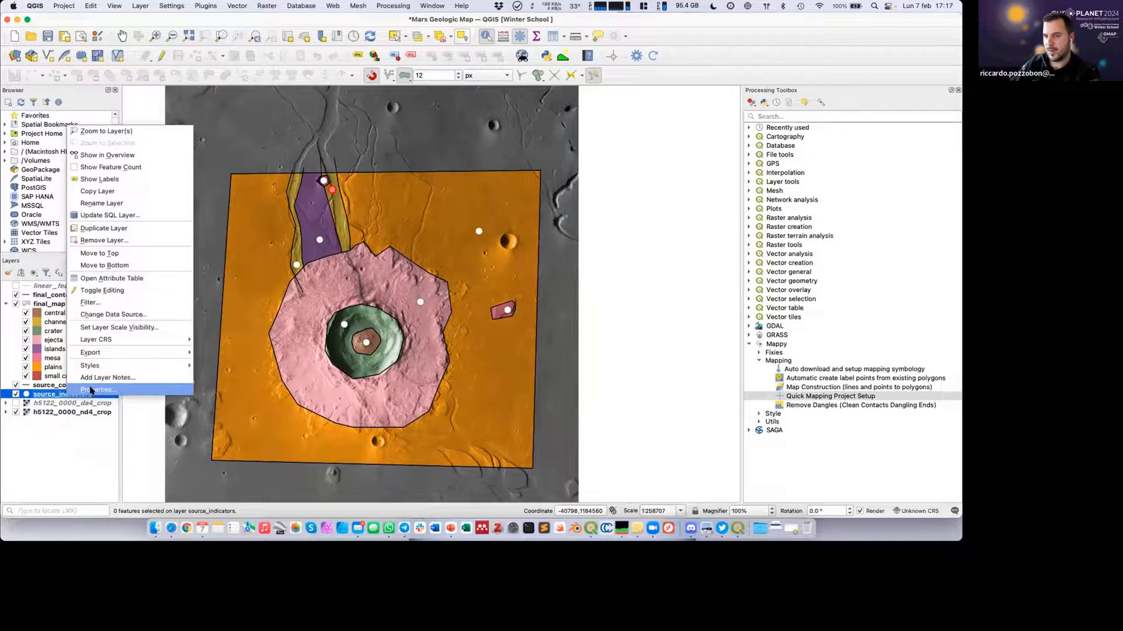
{"action": "left_click", "coordinate": [187, 383]}
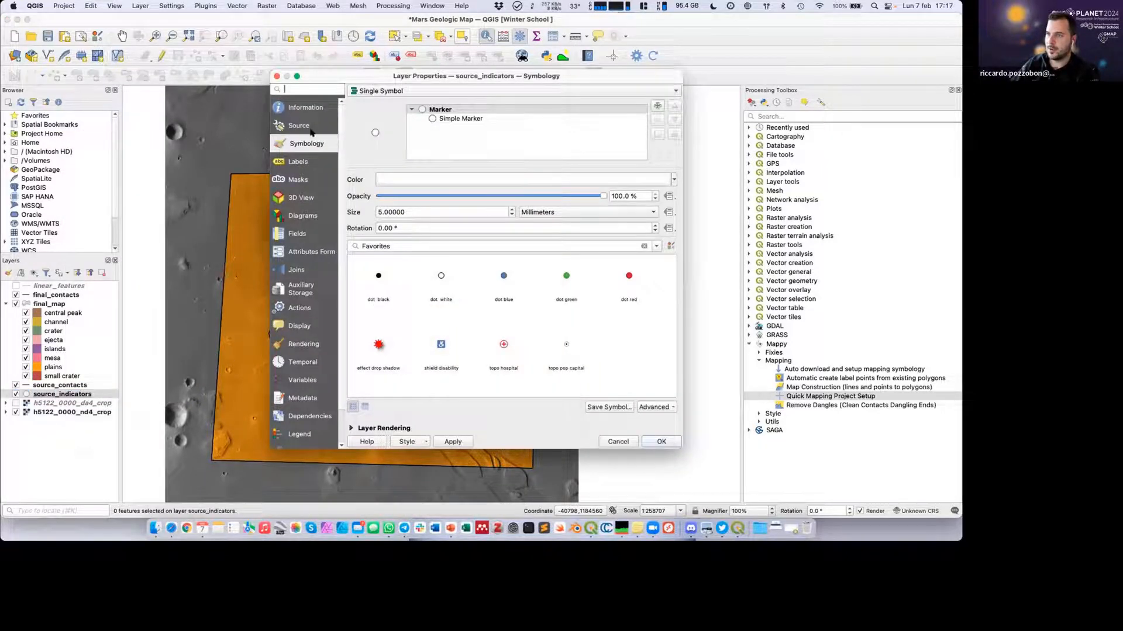
{"action": "left_click", "coordinate": [384, 92]}
{"action": "left_click", "coordinate": [389, 100]}
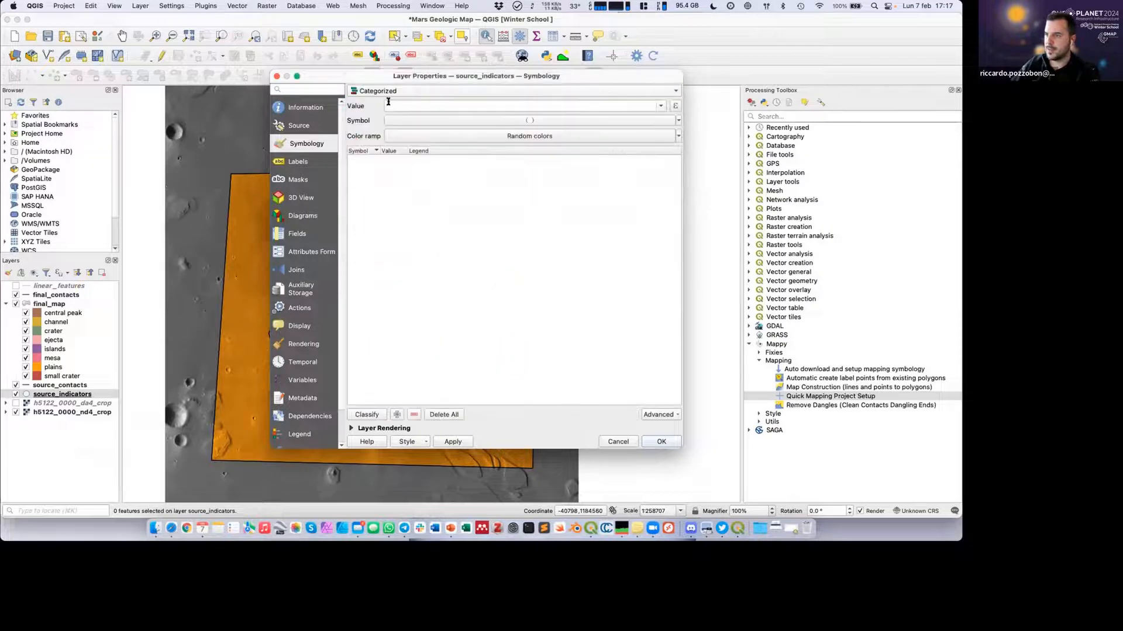
{"action": "left_click", "coordinate": [661, 106]}
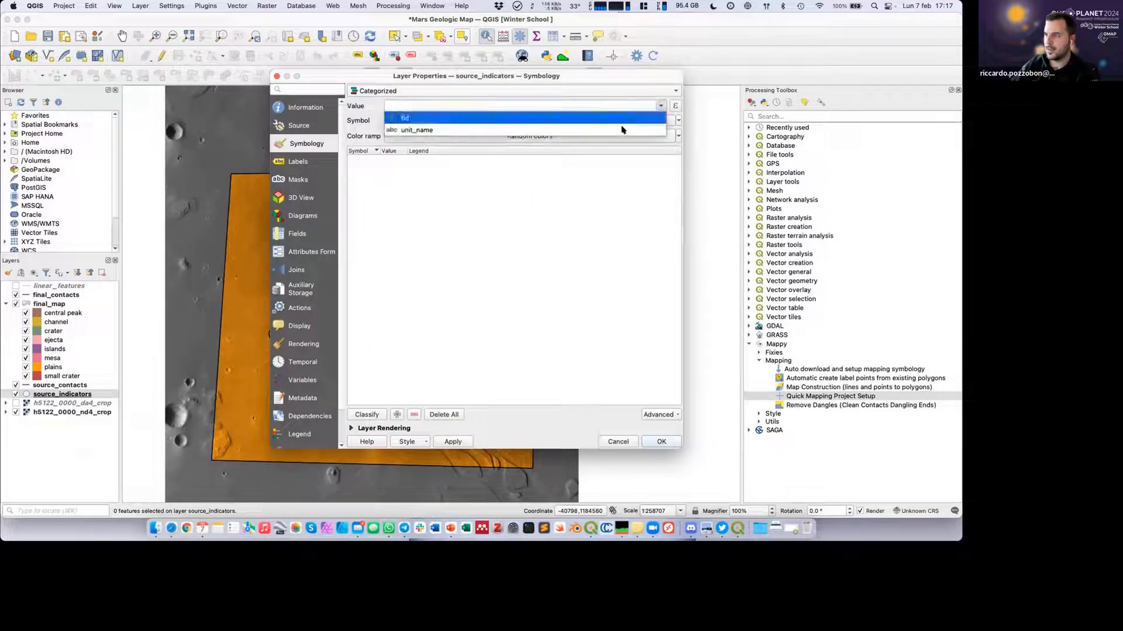
{"action": "left_click", "coordinate": [408, 130]}
{"action": "left_click", "coordinate": [366, 415]}
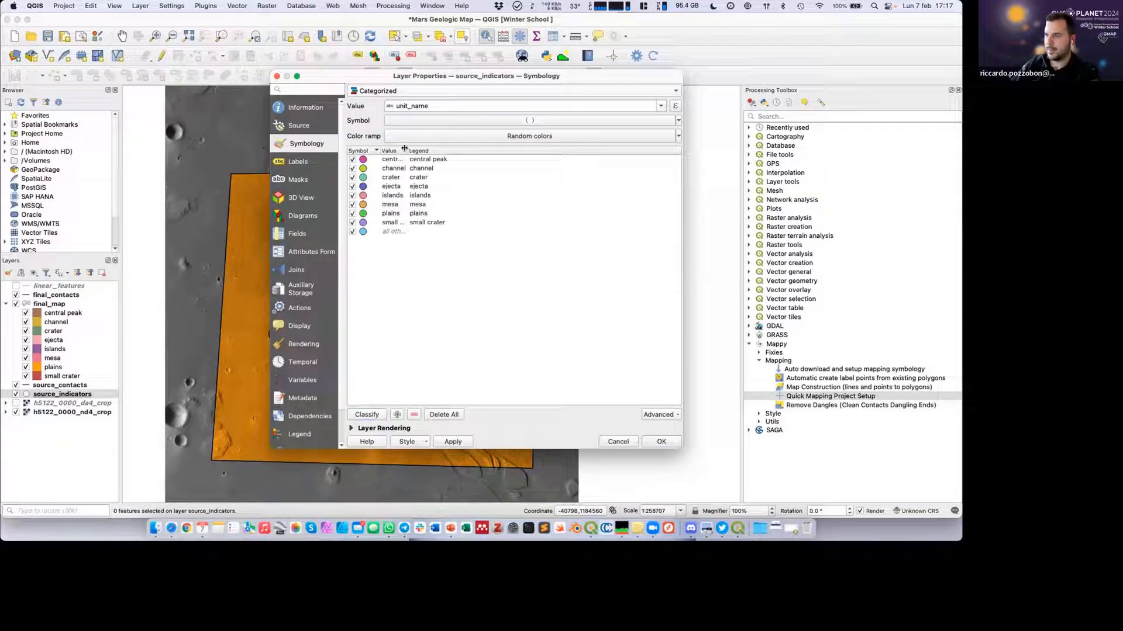
{"action": "left_click_drag", "start_coordinate": [404, 148], "coordinate": [454, 148]}
{"action": "left_click", "coordinate": [457, 442]}
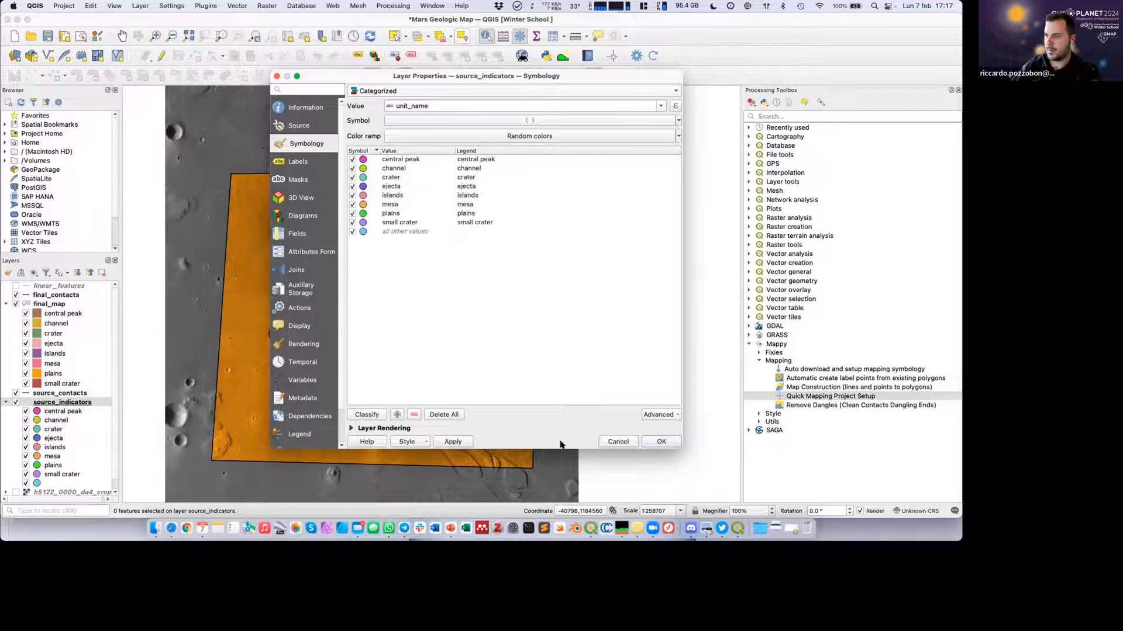
{"action": "left_click", "coordinate": [661, 441]}
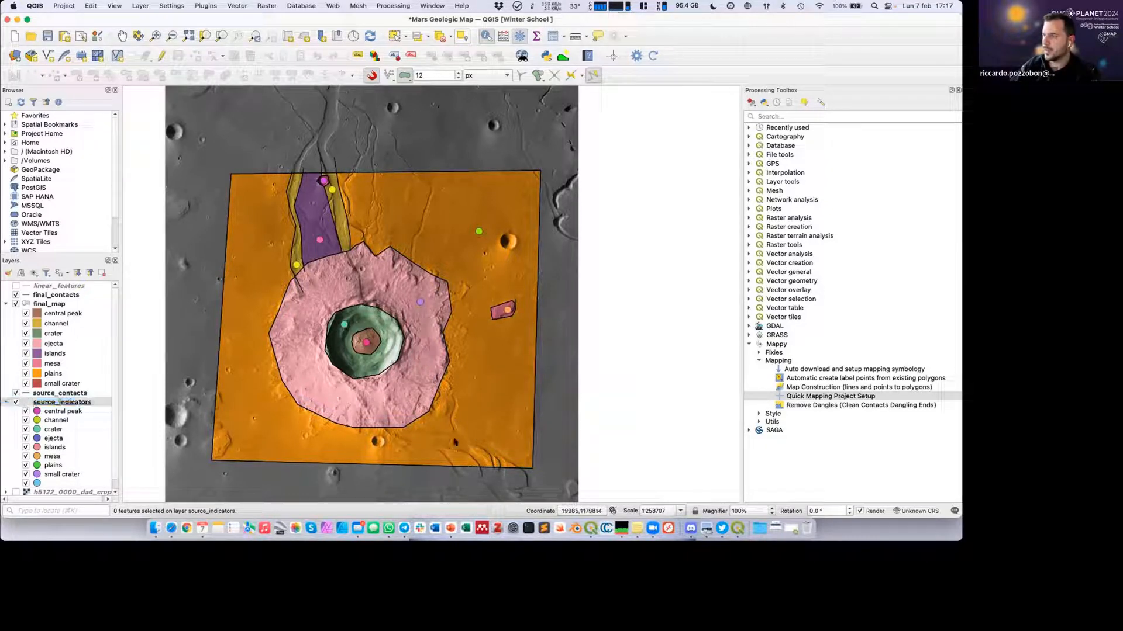
Digitize a source_contacts line from the ejecta's southern edge past the map's southeastern corner, with certainty "certain".
{"action": "left_click", "coordinate": [46, 394]}
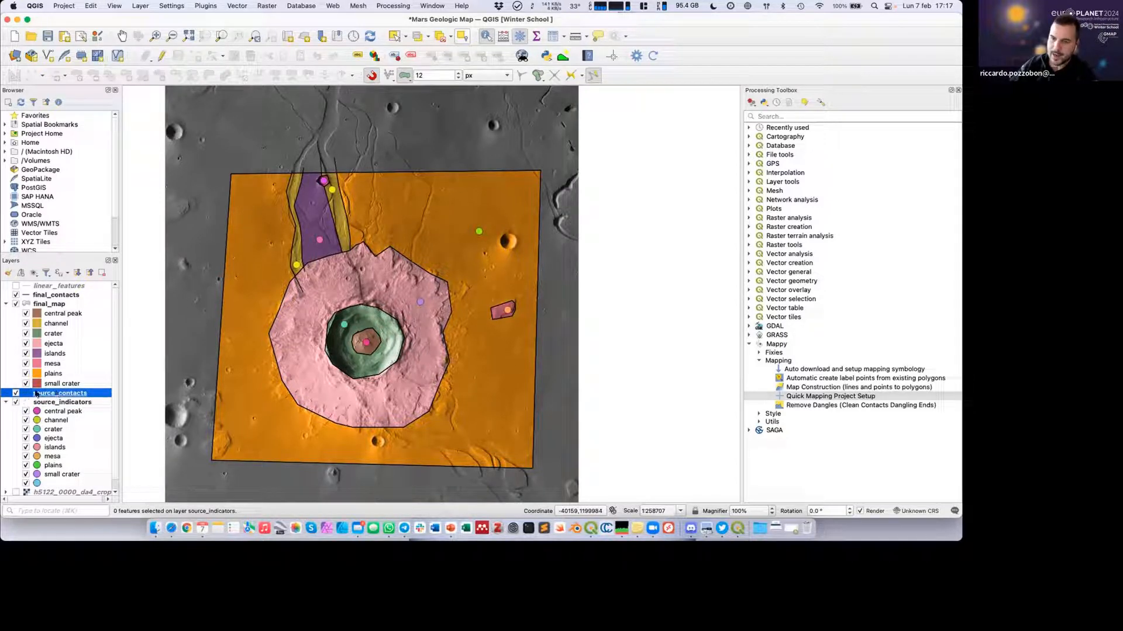
{"action": "left_click", "coordinate": [160, 56]}
{"action": "left_click", "coordinate": [194, 56]}
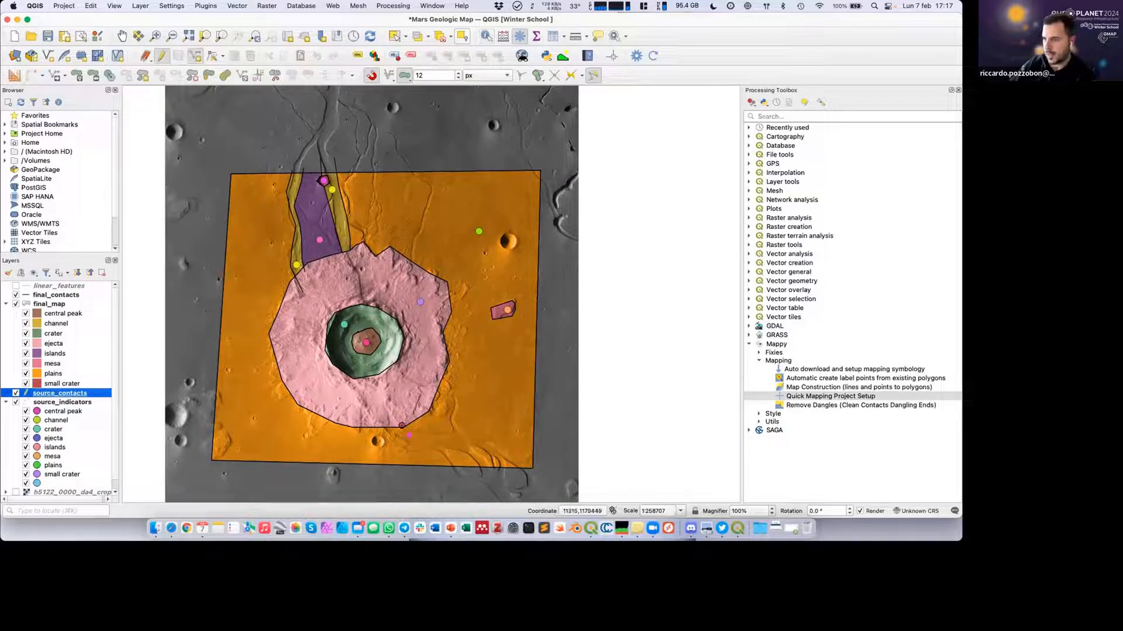
{"action": "left_click", "coordinate": [398, 422]}
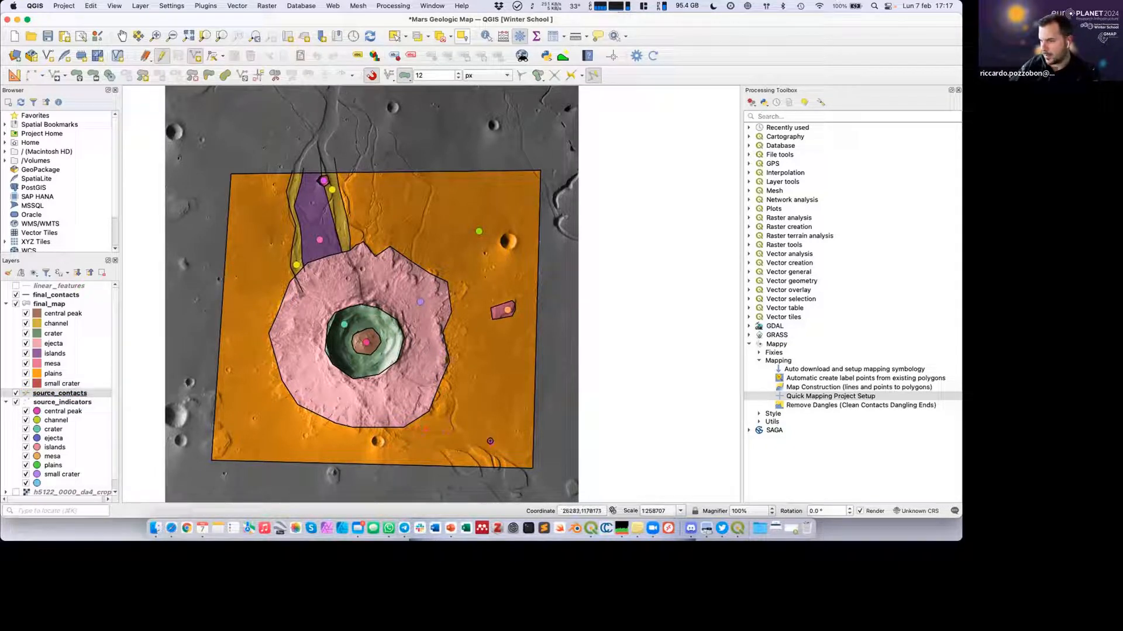
{"action": "right_click", "coordinate": [541, 477]}
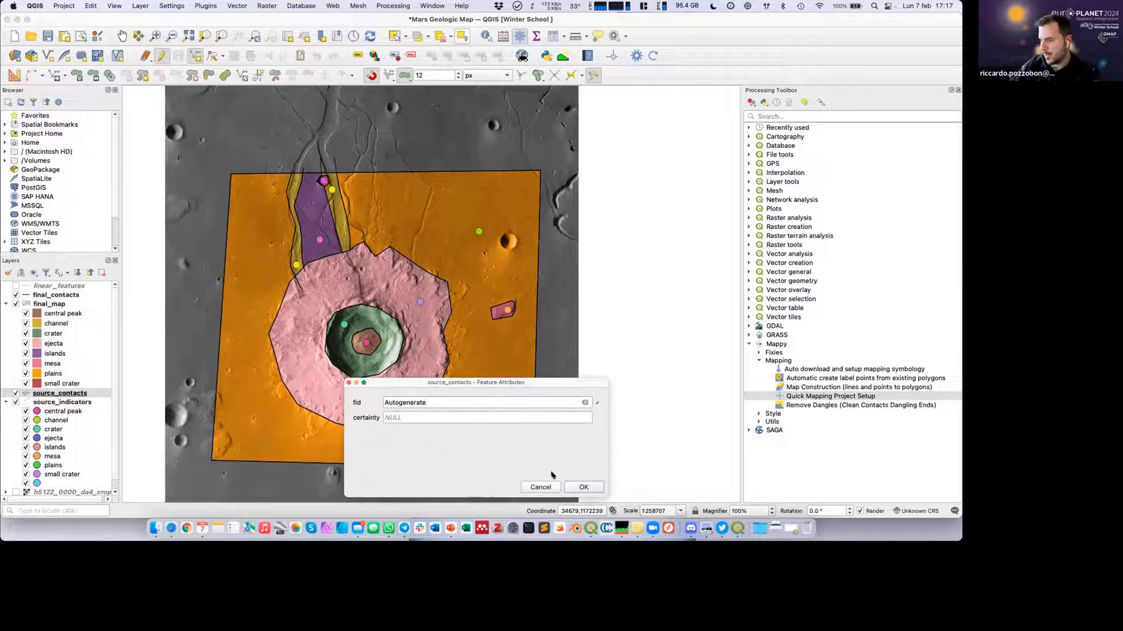
{"action": "left_click", "coordinate": [440, 417]}
{"action": "type", "text": "c"}
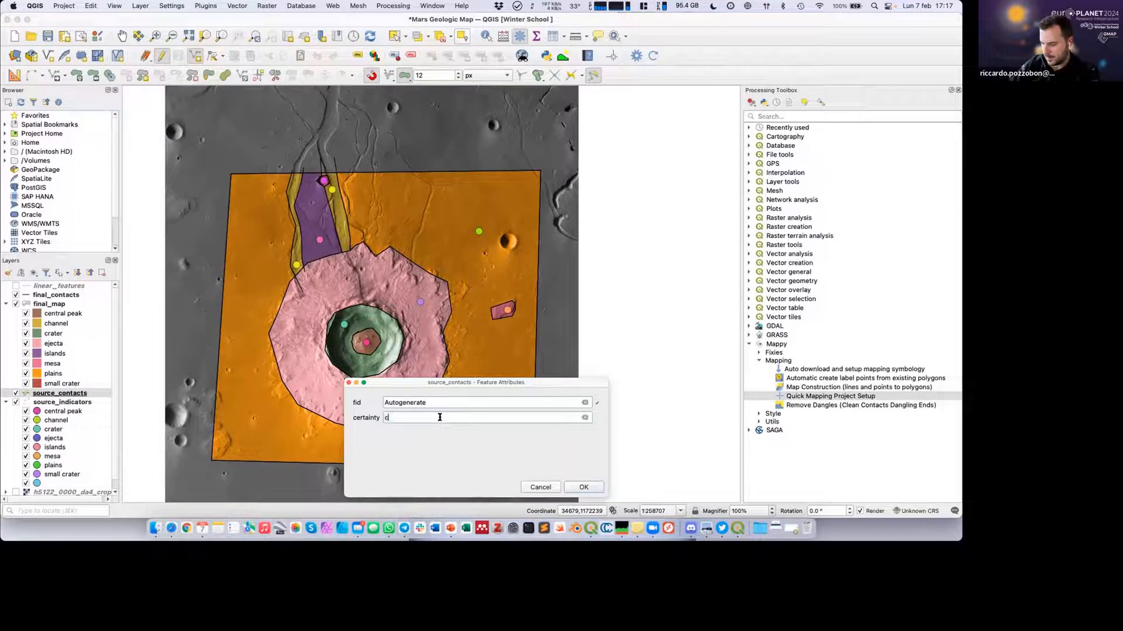
{"action": "type", "text": "ertain"}
{"action": "key", "text": "Return"}
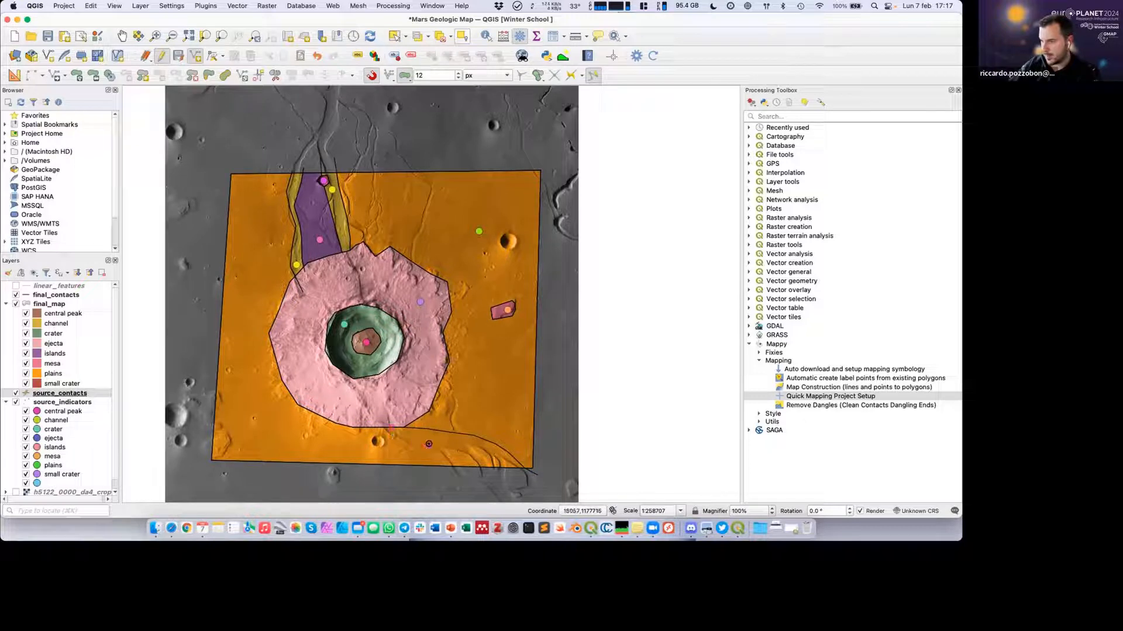
Digitize a second contact below the first, from the ejecta's southern edge across the map's southern boundary, with certainty "certain".
{"action": "right_click", "coordinate": [465, 476]}
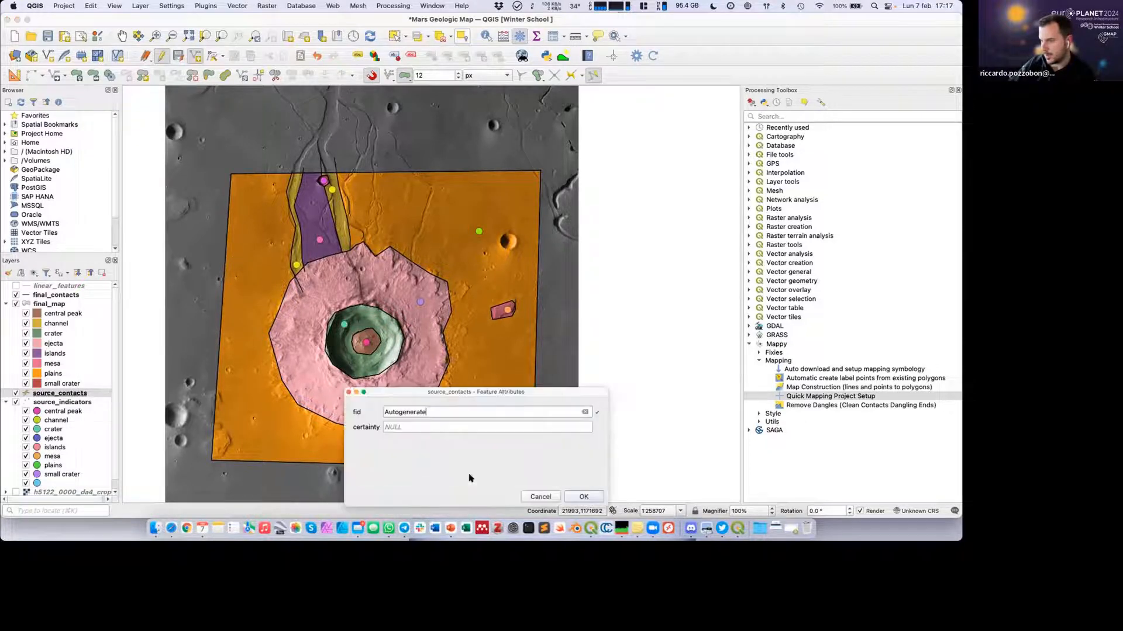
{"action": "left_click", "coordinate": [472, 426]}
{"action": "type", "text": "cert"}
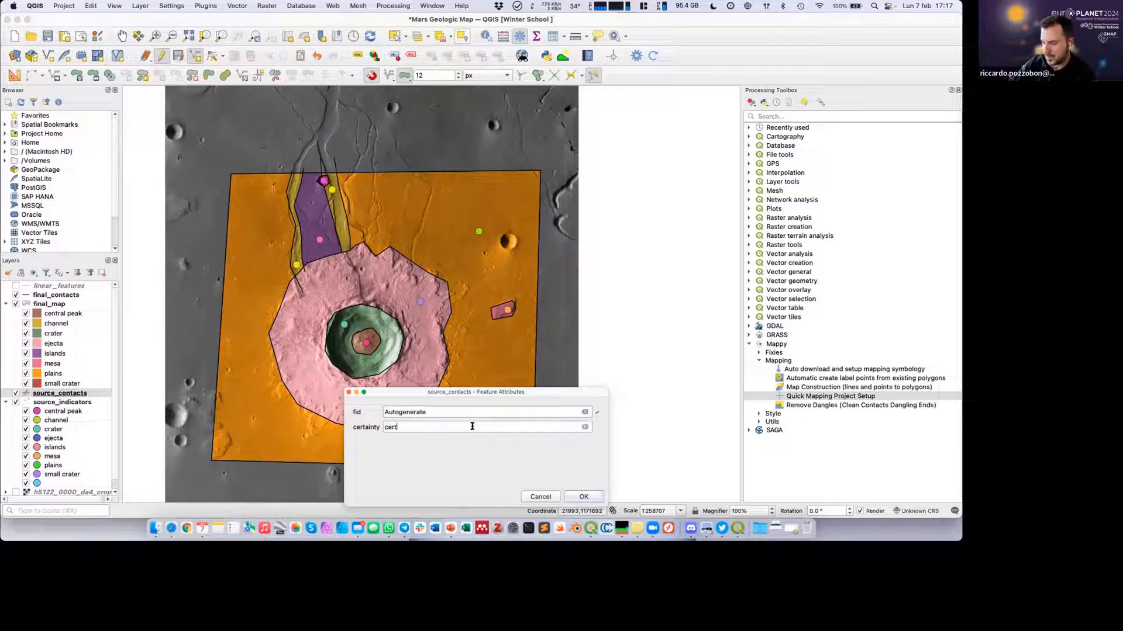
{"action": "type", "text": "ain"}
{"action": "key", "text": "Return"}
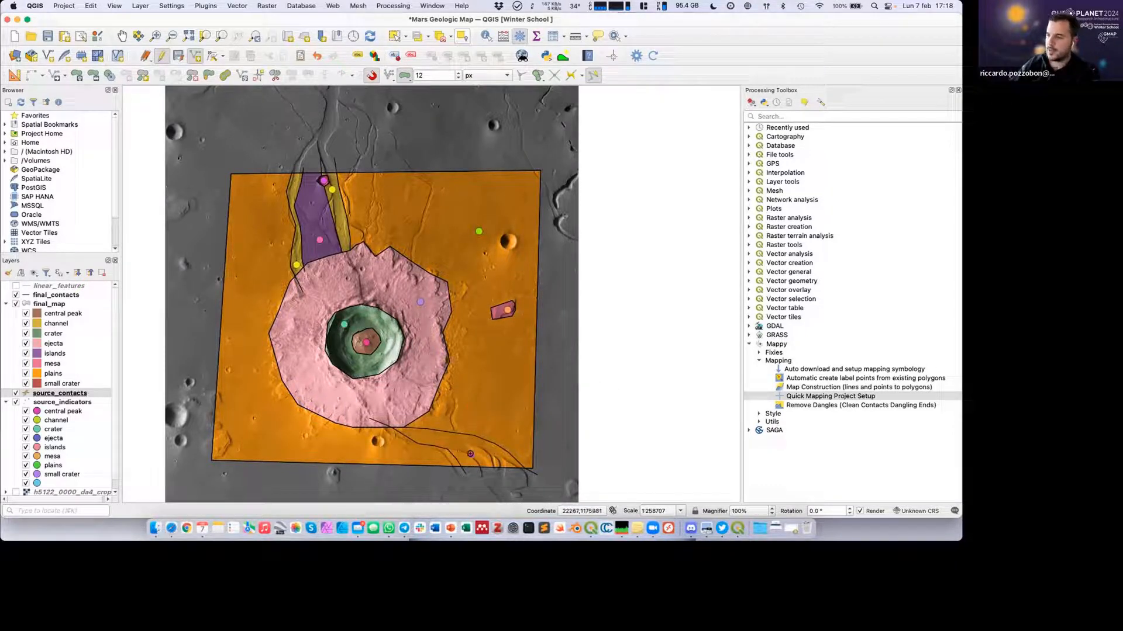
Recompute the Mappy map, saving the contact edits, and inspect the new southeastern polygons.
{"action": "left_click", "coordinate": [652, 58]}
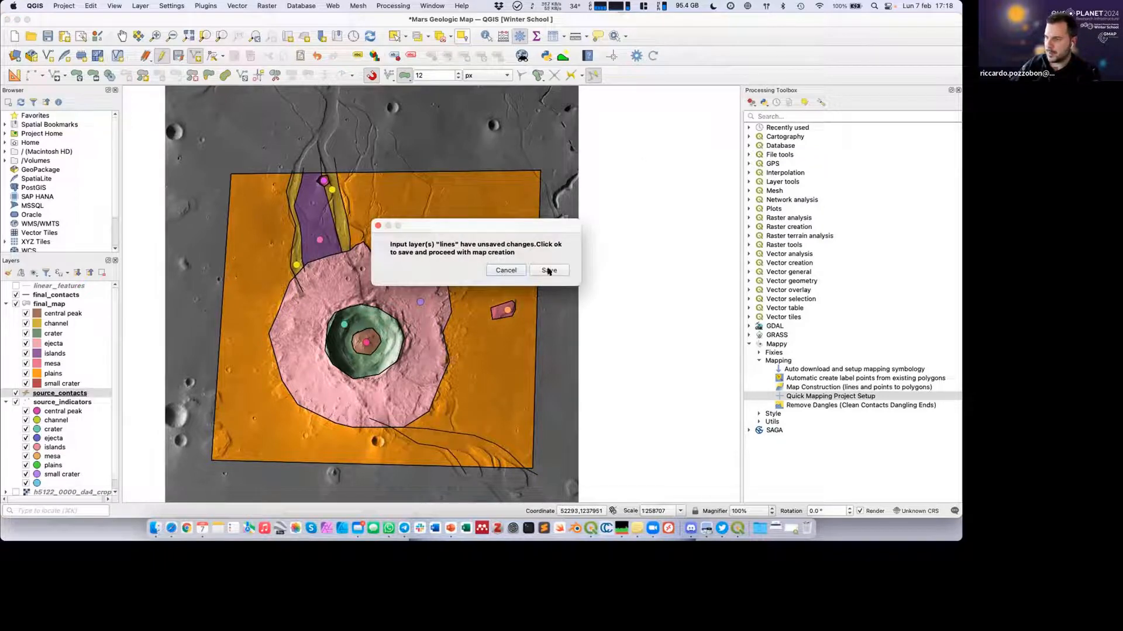
{"action": "left_click", "coordinate": [548, 271]}
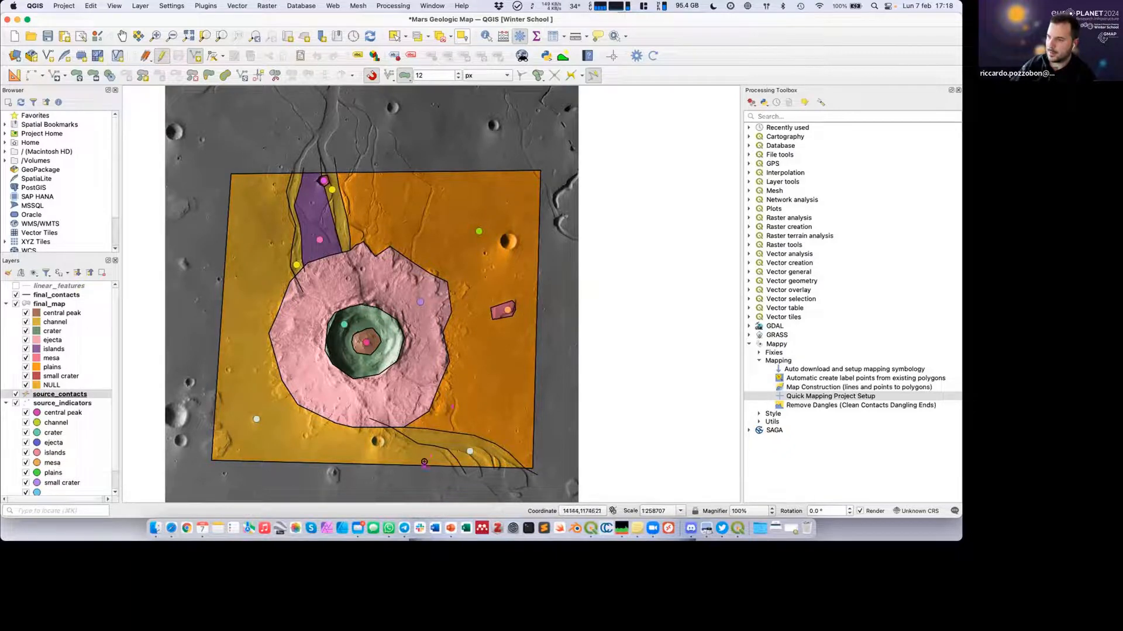
{"action": "scroll", "coordinate": [433, 468], "scroll_direction": "up", "scroll_amount": 3}
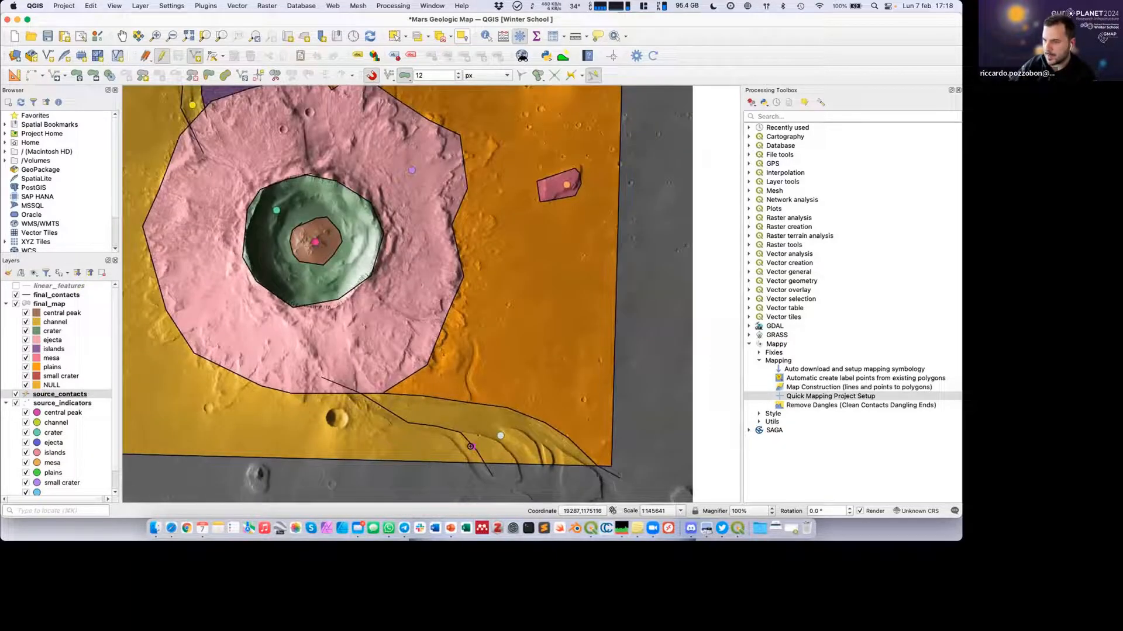
{"action": "scroll", "coordinate": [426, 440], "scroll_direction": "down", "scroll_amount": 1}
{"action": "scroll", "coordinate": [427, 441], "scroll_direction": "down", "scroll_amount": 1}
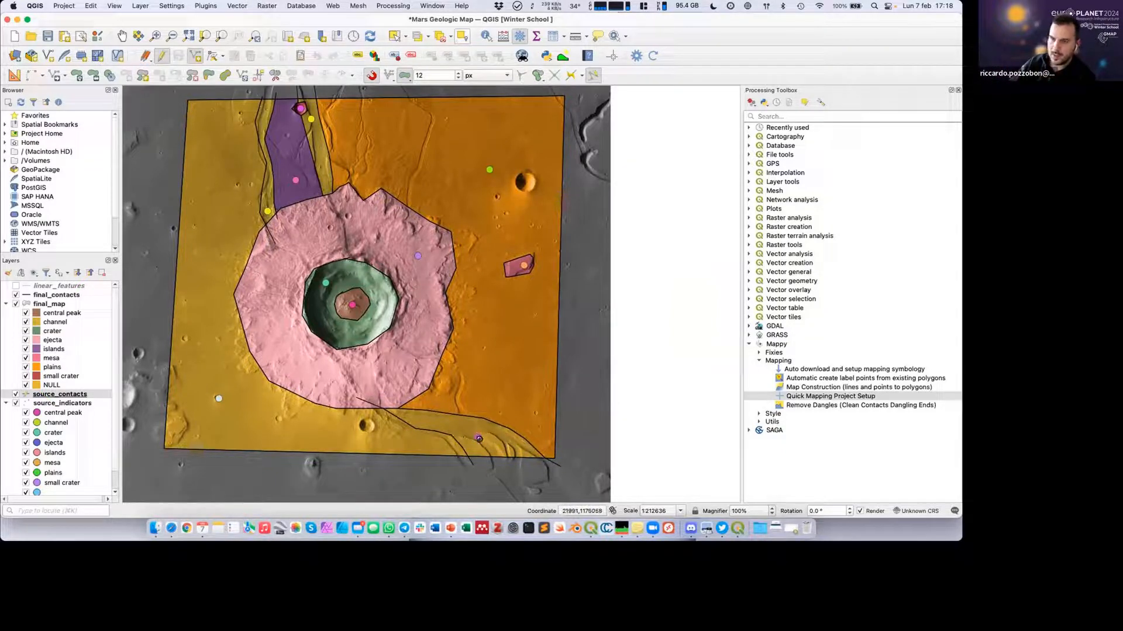
Start editing source_indicators and set the unit_name of the unnamed point between the two southeastern contacts to "paleo_c".
{"action": "scroll", "coordinate": [102, 454], "scroll_direction": "down", "scroll_amount": 1}
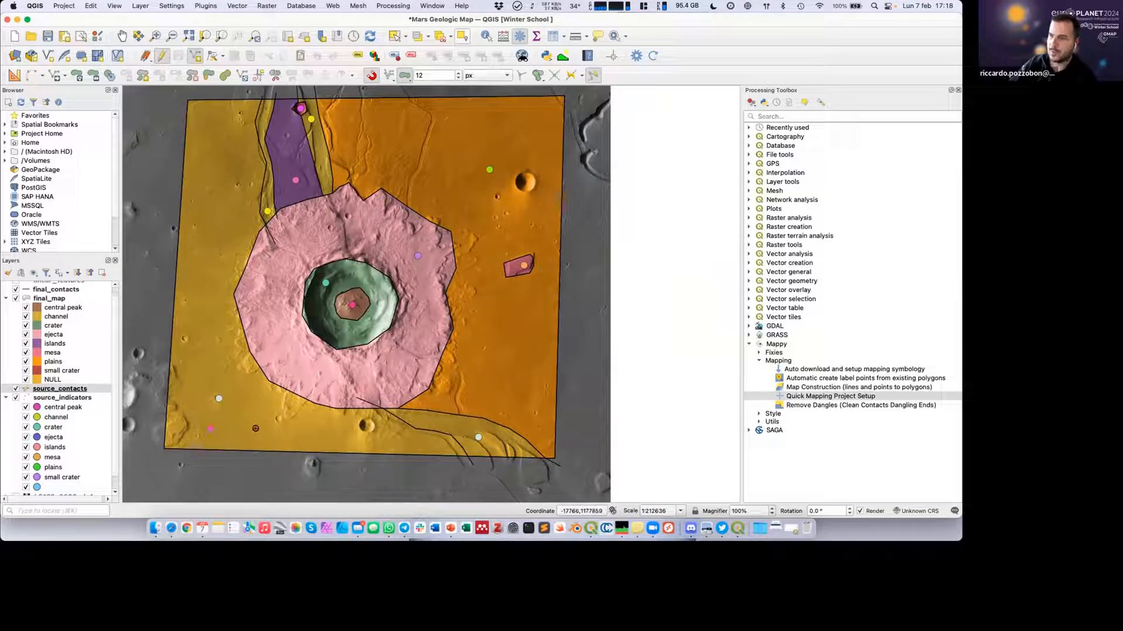
{"action": "left_click", "coordinate": [69, 397]}
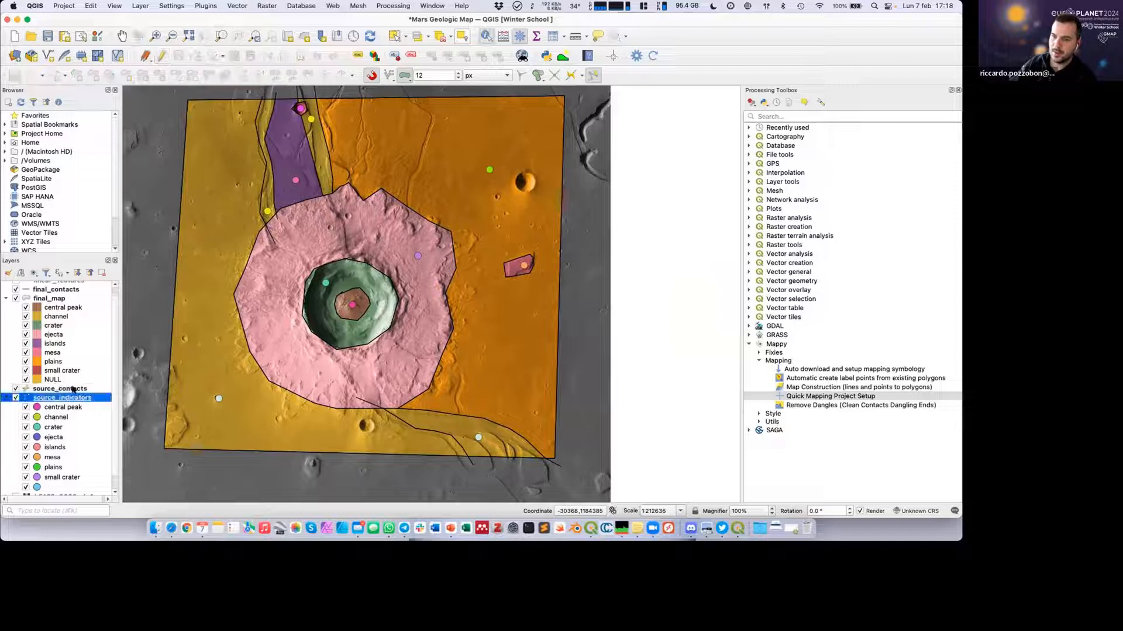
{"action": "left_click", "coordinate": [159, 56]}
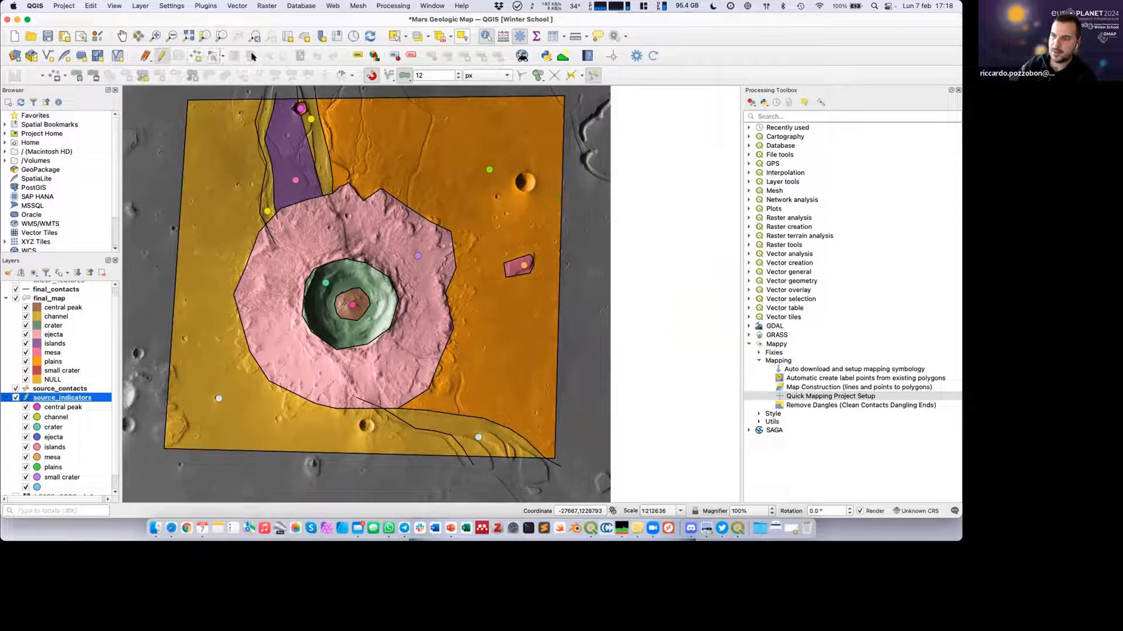
{"action": "left_click", "coordinate": [487, 37]}
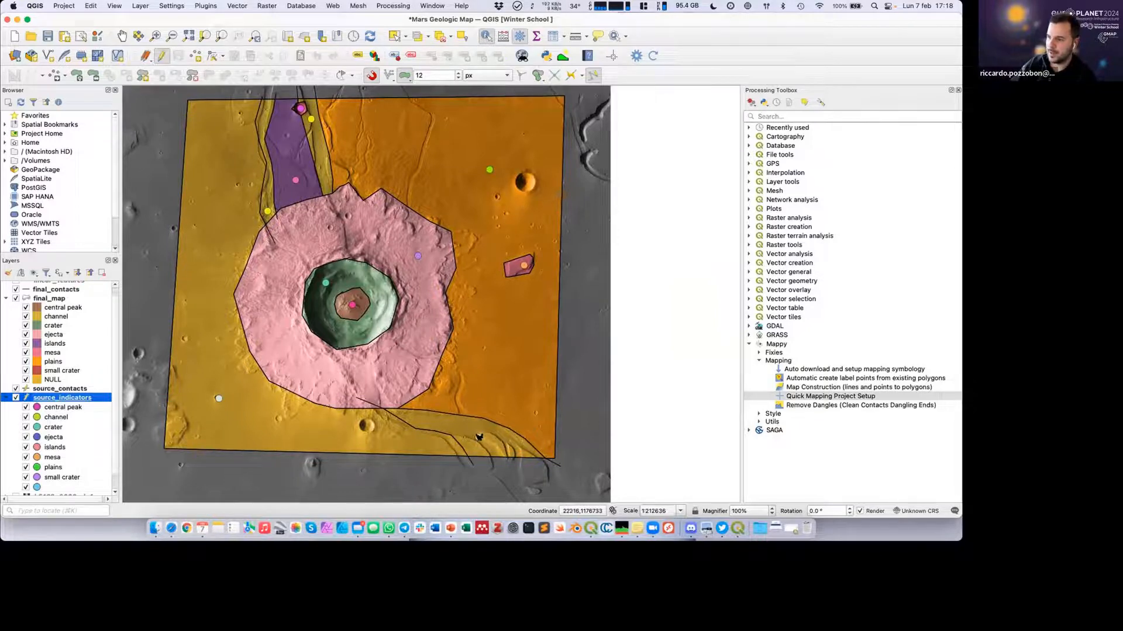
{"action": "left_click", "coordinate": [479, 438]}
{"action": "left_click", "coordinate": [456, 438]}
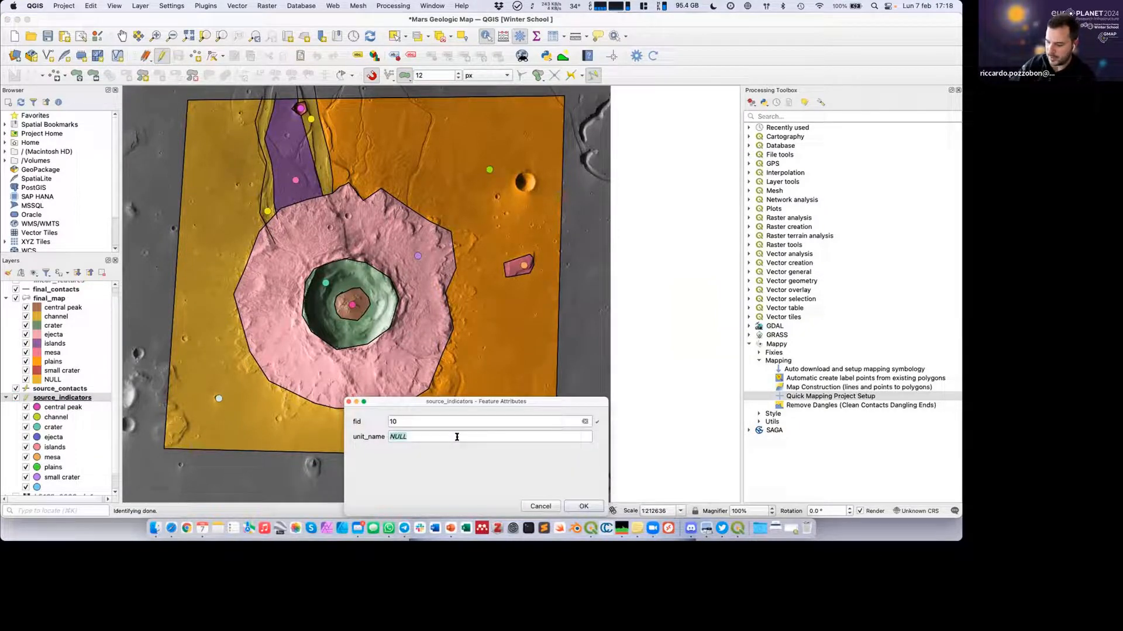
{"action": "type", "text": "ap"}
{"action": "key", "text": "BackSpace"}
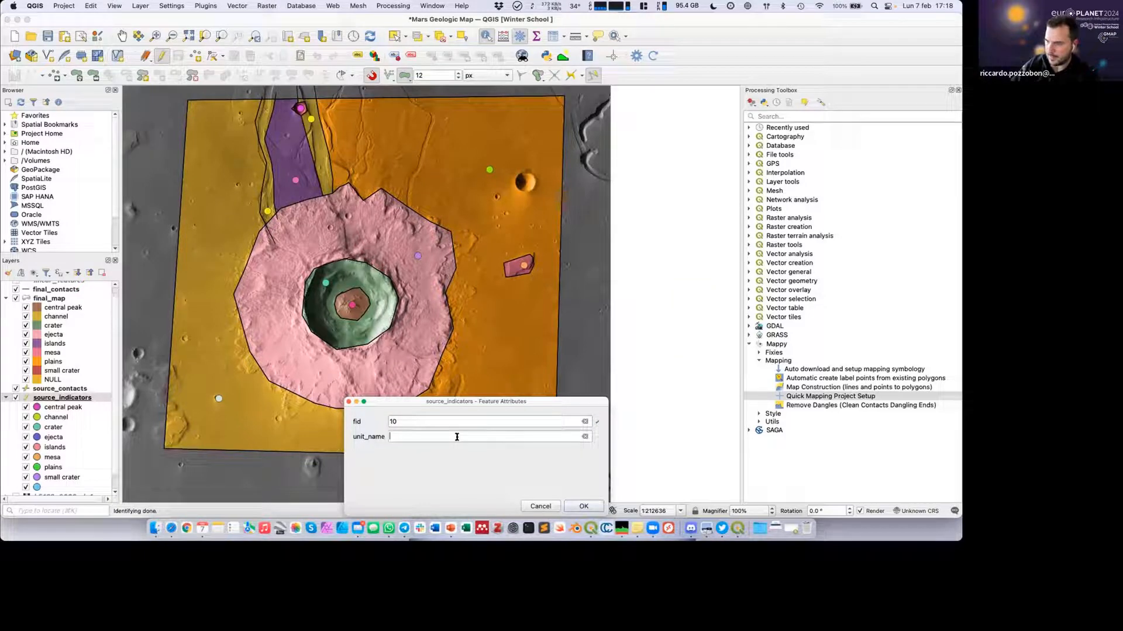
{"action": "type", "text": "paleo_channels"}
{"action": "key", "text": "Return"}
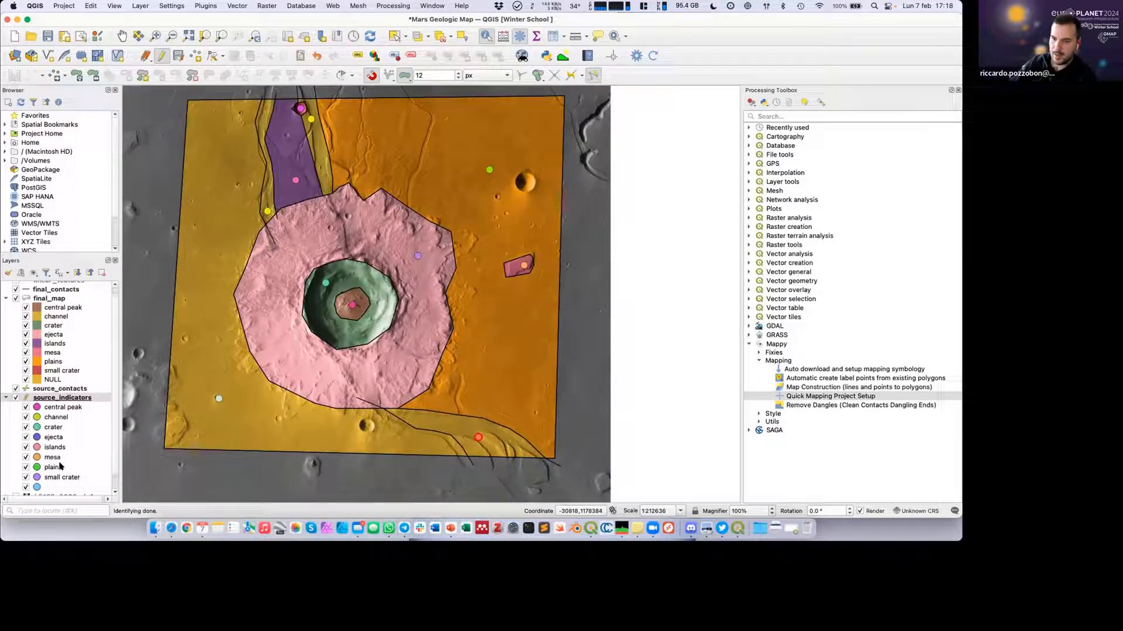
Set the unit_name of the unnamed indicator point in the map's southwestern corner to "plains".
{"action": "left_click", "coordinate": [218, 399]}
{"action": "left_click", "coordinate": [500, 436]}
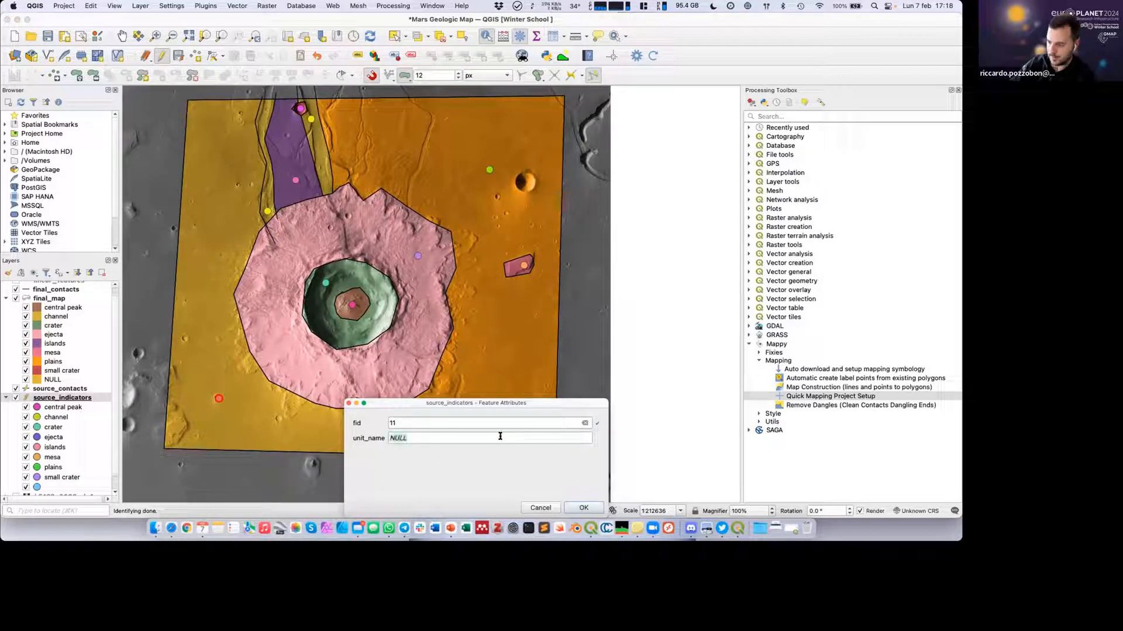
{"action": "type", "text": "ains"}
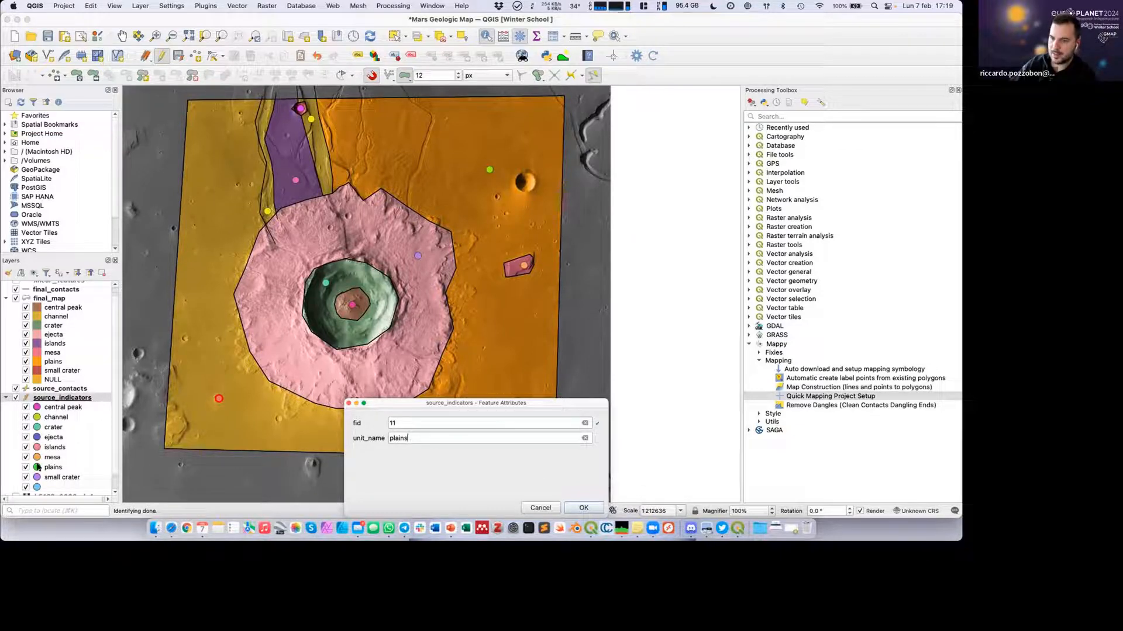
{"action": "left_click", "coordinate": [583, 507]}
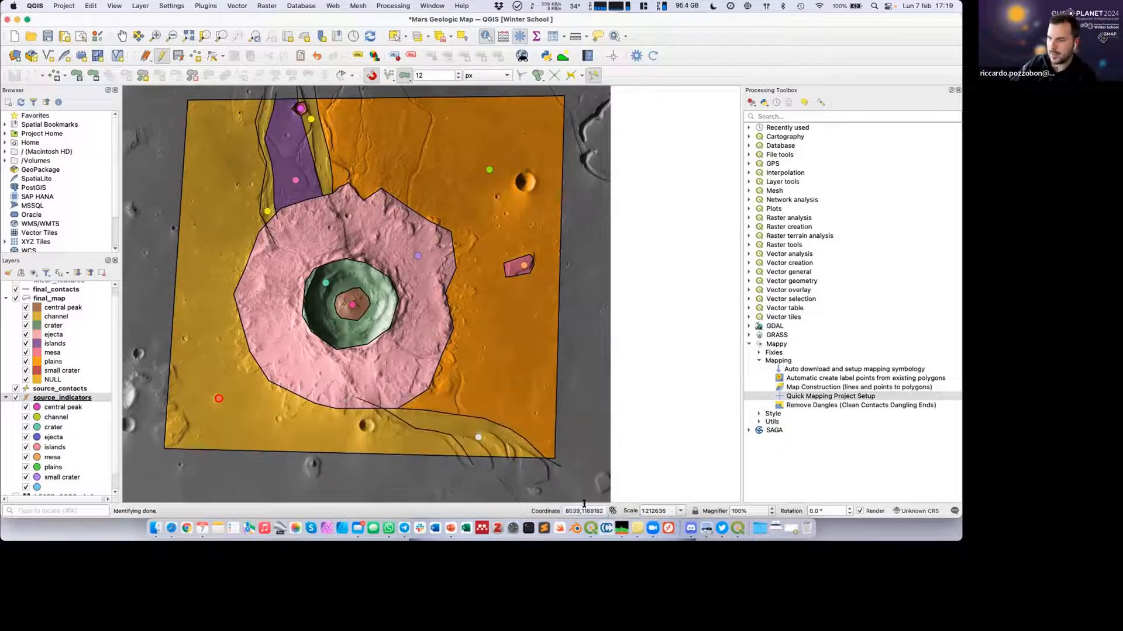
Recompute the Mappy map, saving the indicator point edits.
{"action": "left_click", "coordinate": [654, 56]}
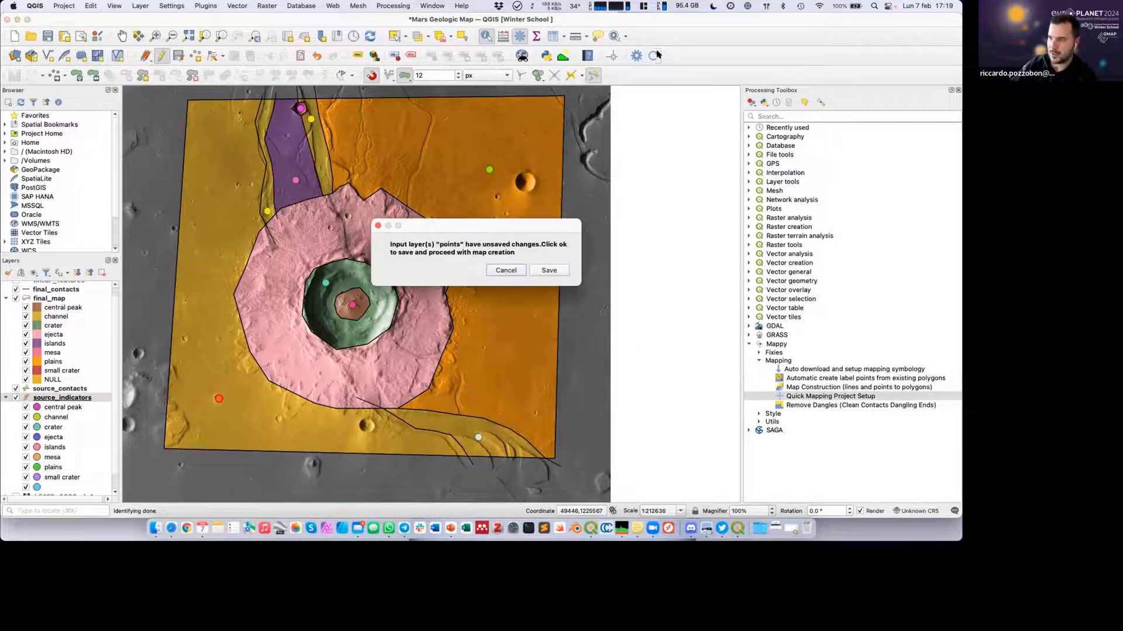
{"action": "left_click", "coordinate": [549, 269]}
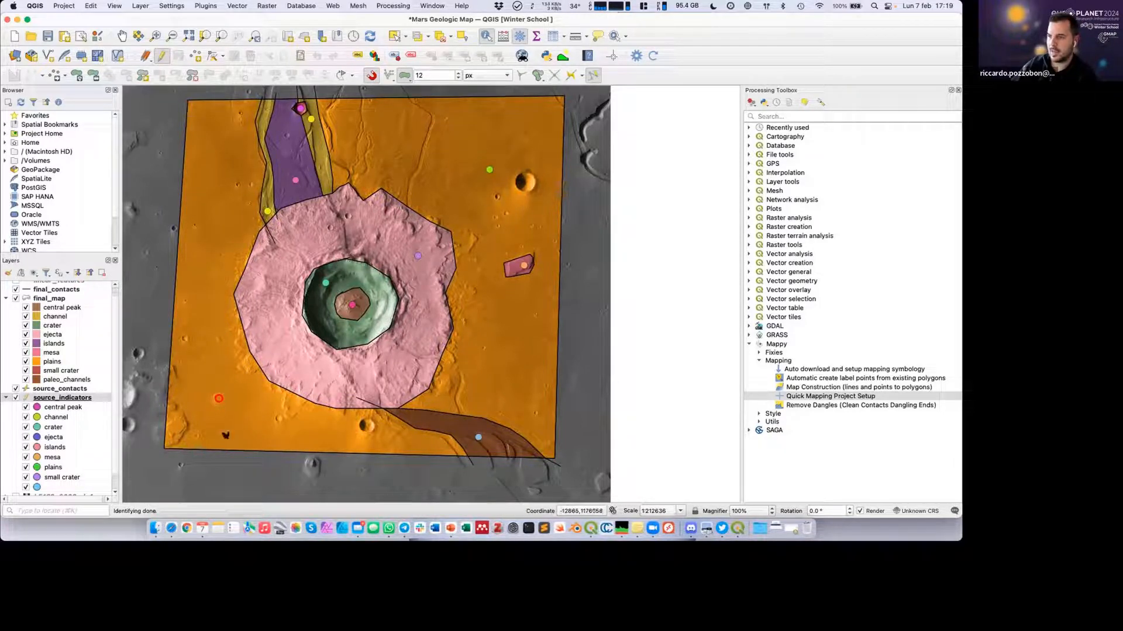
{"action": "left_click", "coordinate": [143, 301]}
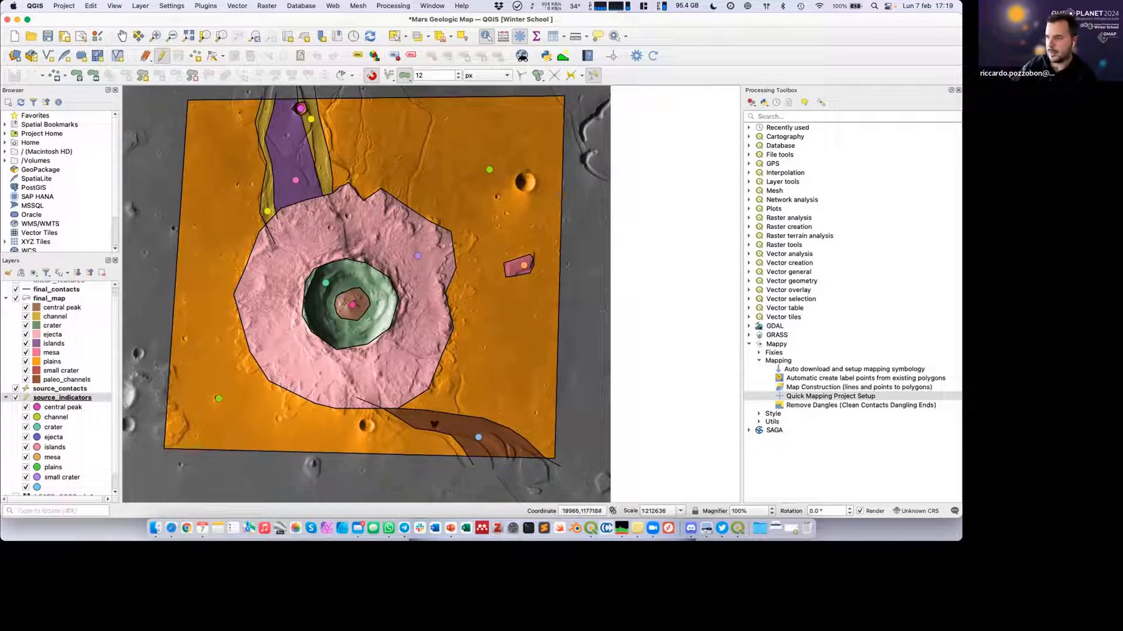
Stop editing the source_indicators layer and select source_contacts.
{"action": "left_click", "coordinate": [52, 378]}
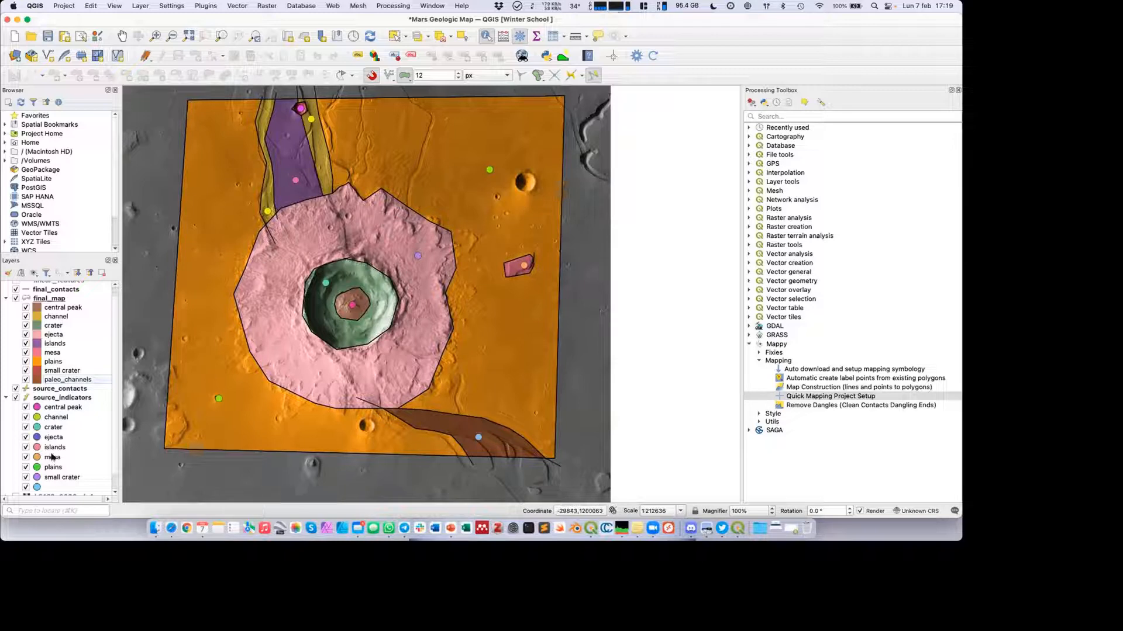
{"action": "left_click", "coordinate": [64, 398]}
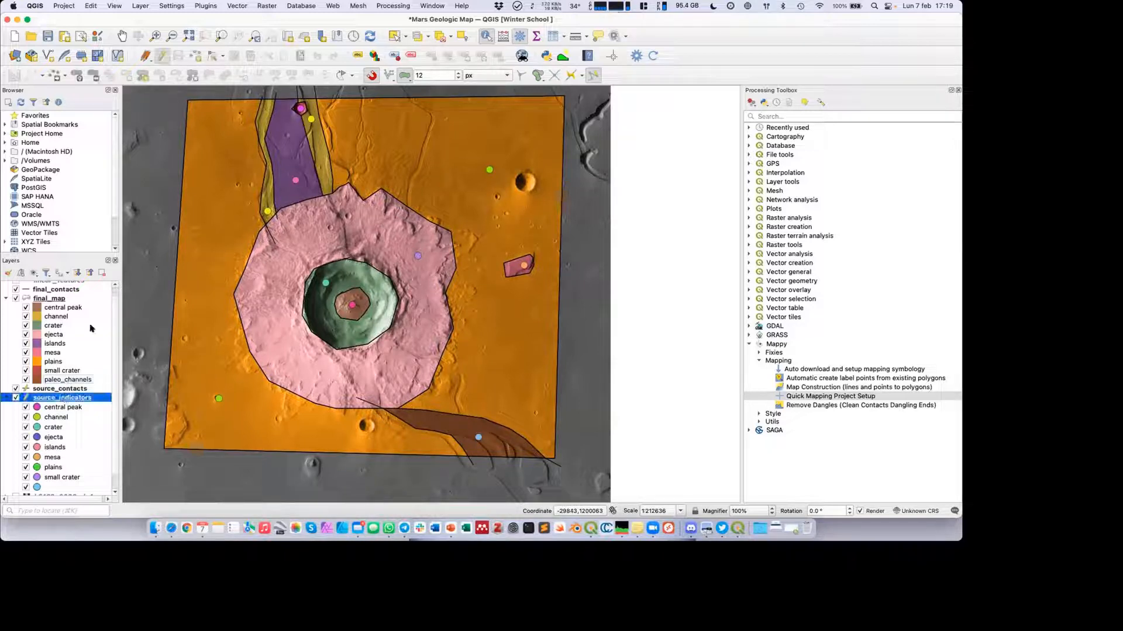
{"action": "left_click", "coordinate": [160, 56]}
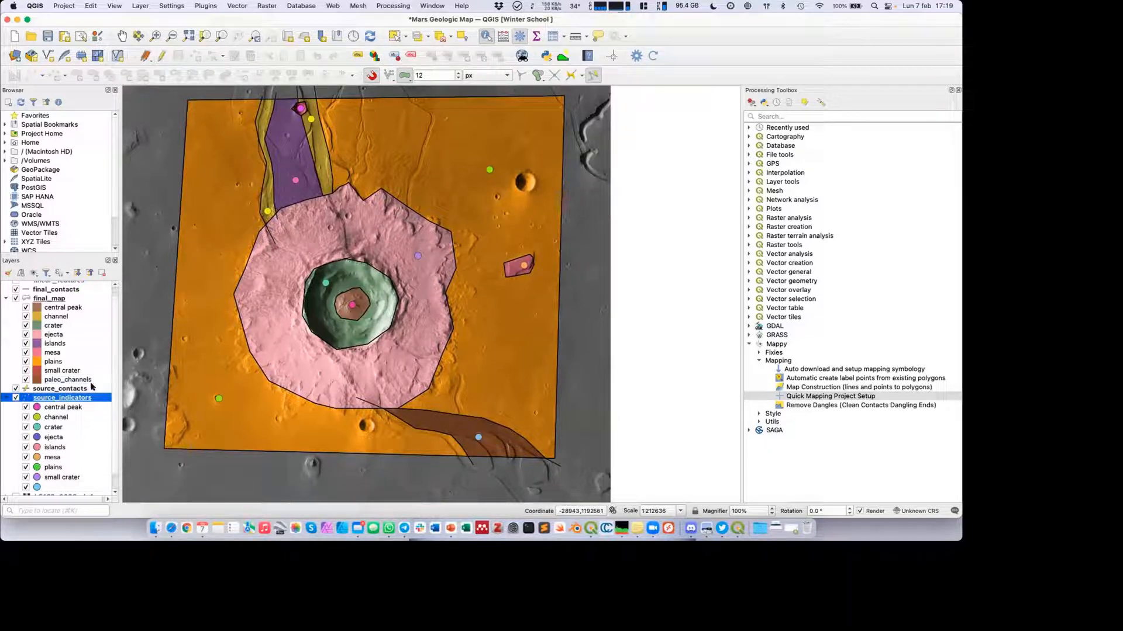
{"action": "left_click", "coordinate": [56, 390]}
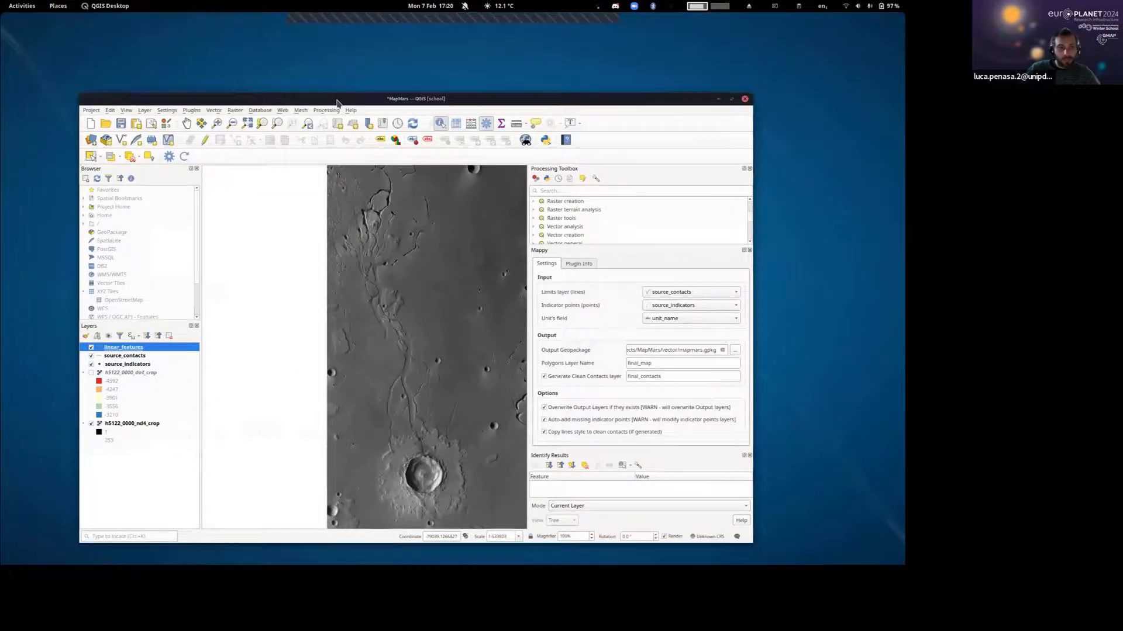
Maximize the QGIS window of the MapMars project and remove the linear_features, source_contacts and source_indicators layers.
{"action": "double_click", "coordinate": [337, 99]}
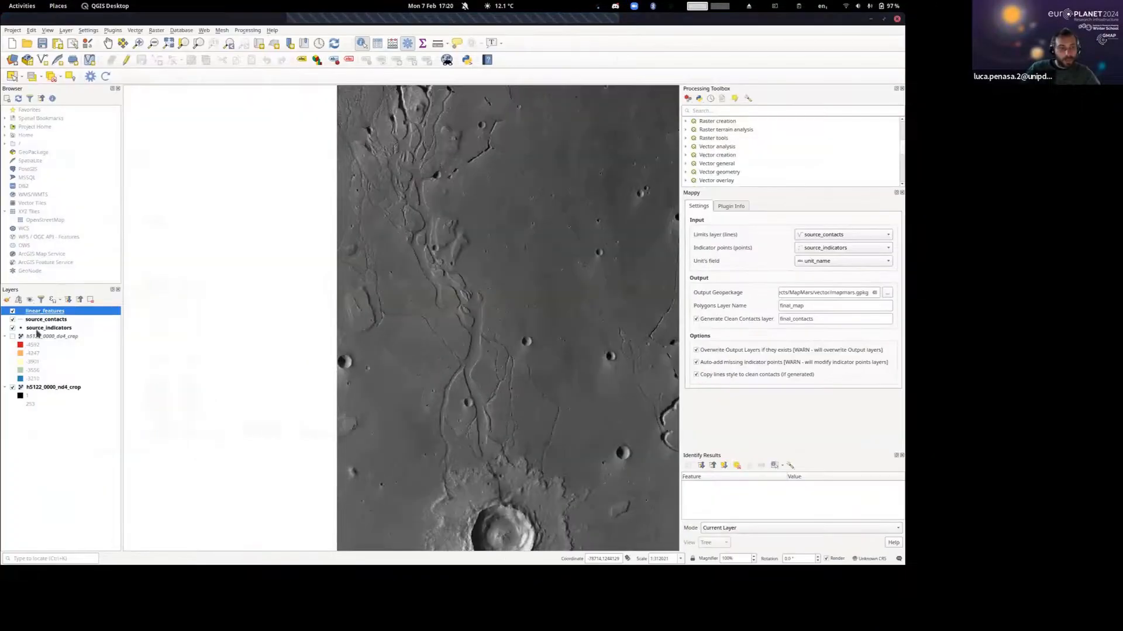
{"action": "left_click", "coordinate": [49, 328], "text": "shift"}
{"action": "left_click", "coordinate": [87, 300]}
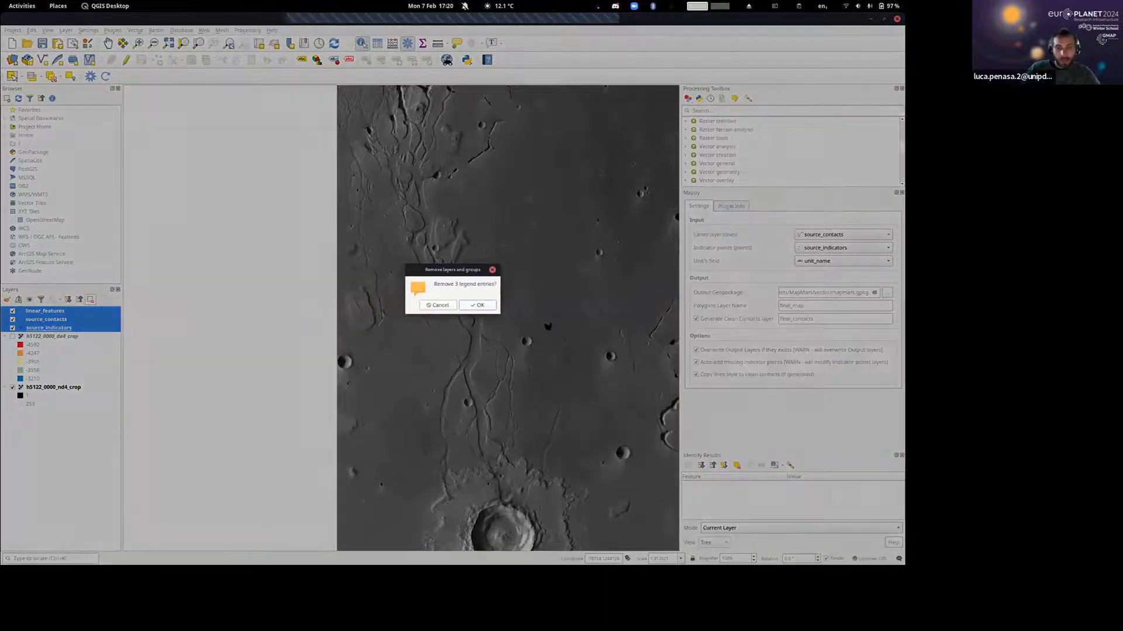
{"action": "left_click", "coordinate": [475, 301]}
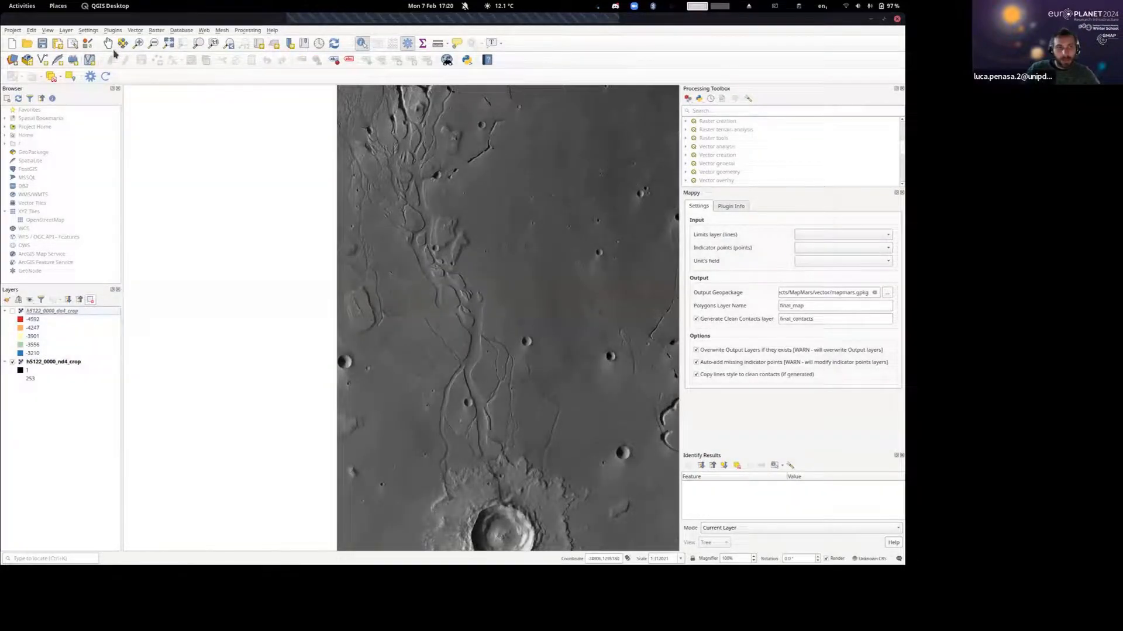
Examine the full extent of the h5122_0000_nd4_crop image and the options for creating a new layer.
{"action": "left_click", "coordinate": [108, 43]}
{"action": "left_click_drag", "start_coordinate": [364, 283], "coordinate": [348, 282]}
{"action": "scroll", "coordinate": [353, 287], "scroll_direction": "down", "scroll_amount": 1}
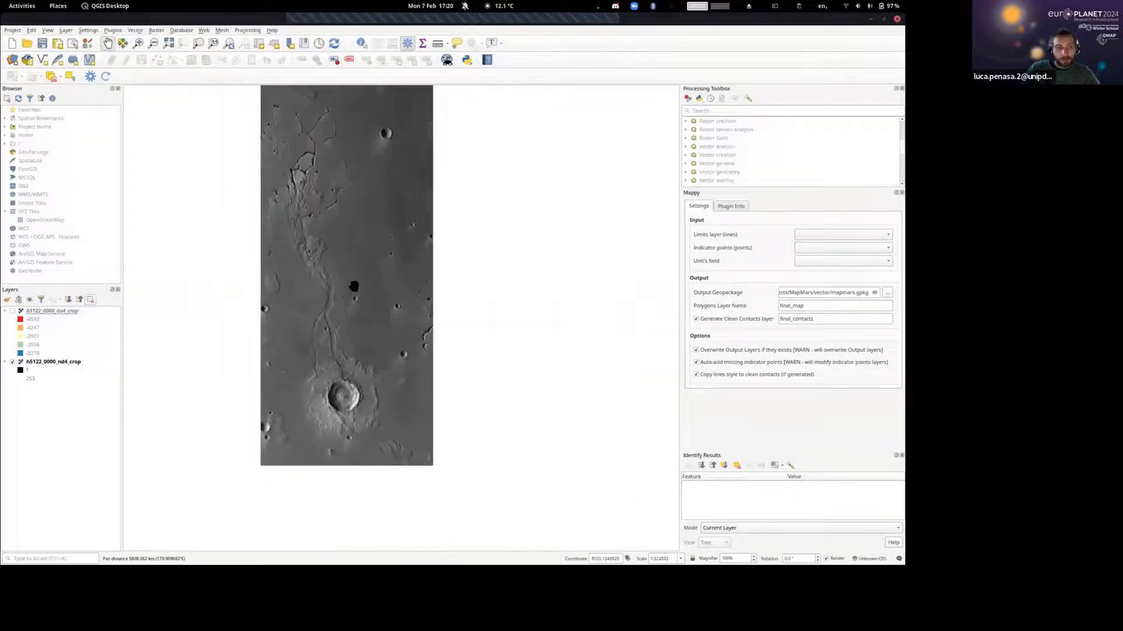
{"action": "left_click_drag", "start_coordinate": [274, 151], "coordinate": [313, 202]}
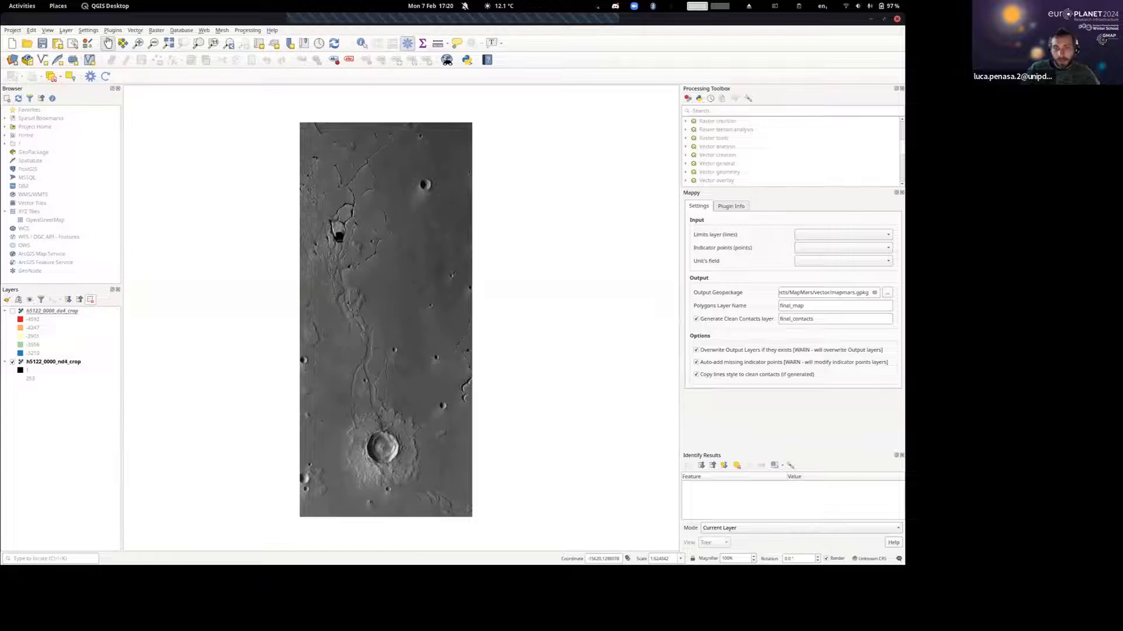
{"action": "left_click_drag", "start_coordinate": [338, 236], "coordinate": [386, 209]}
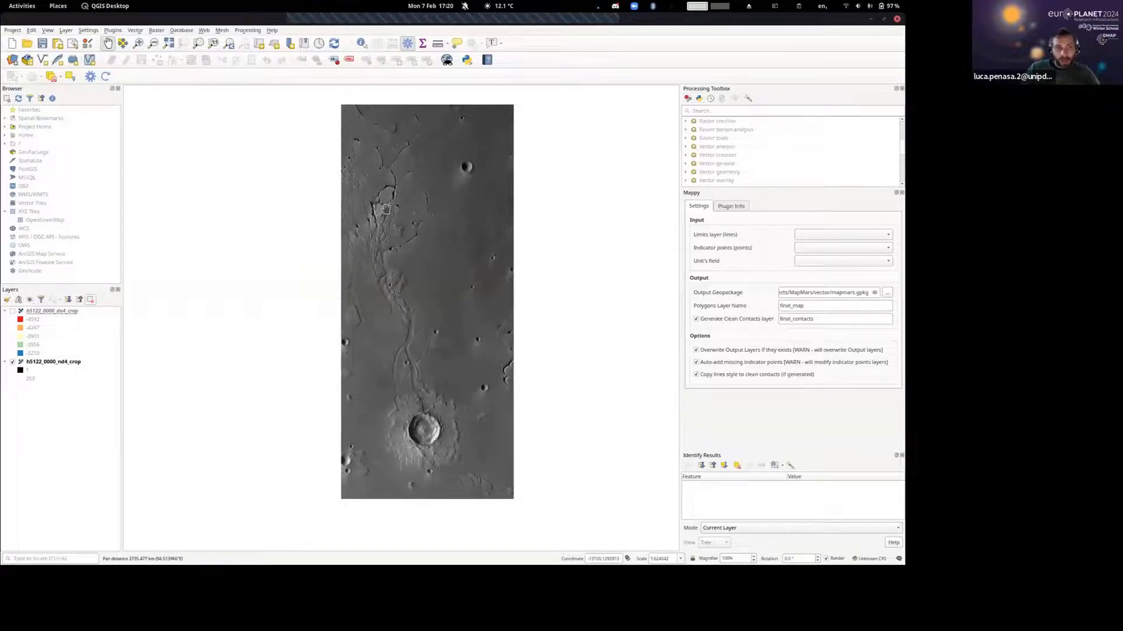
{"action": "left_click", "coordinate": [69, 30]}
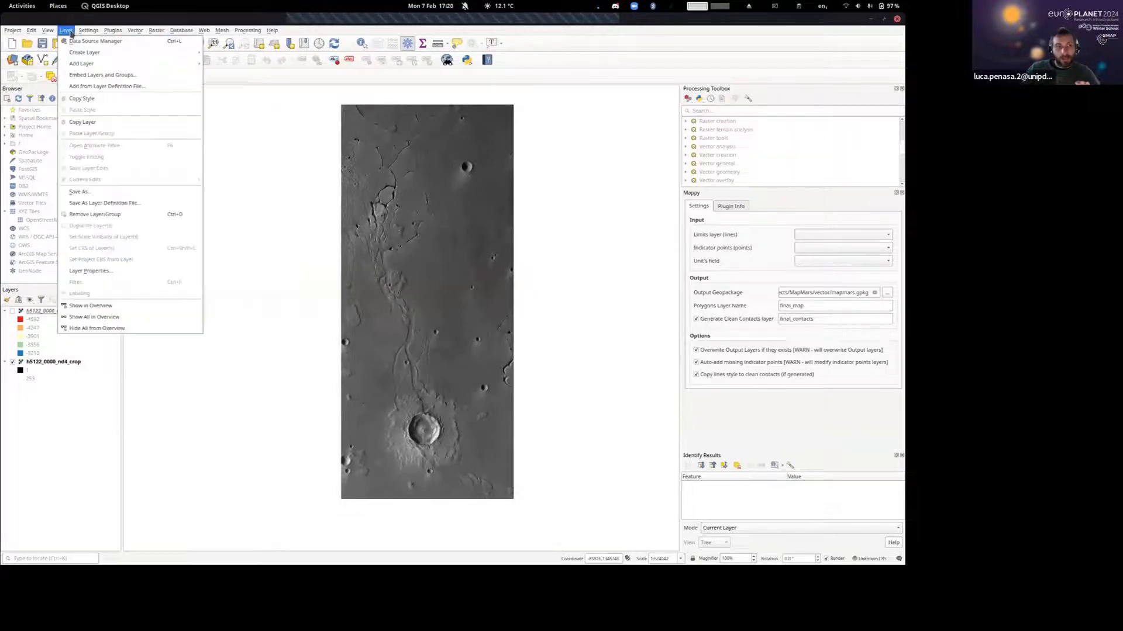
{"action": "mouse_move", "coordinate": [88, 52]}
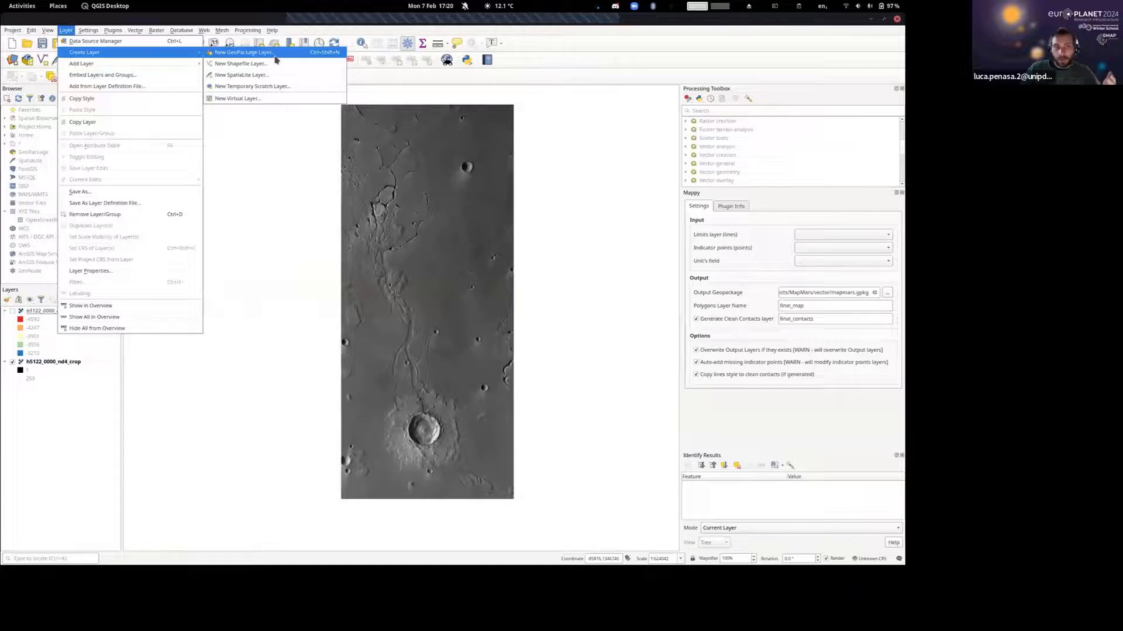
{"action": "left_click", "coordinate": [303, 21]}
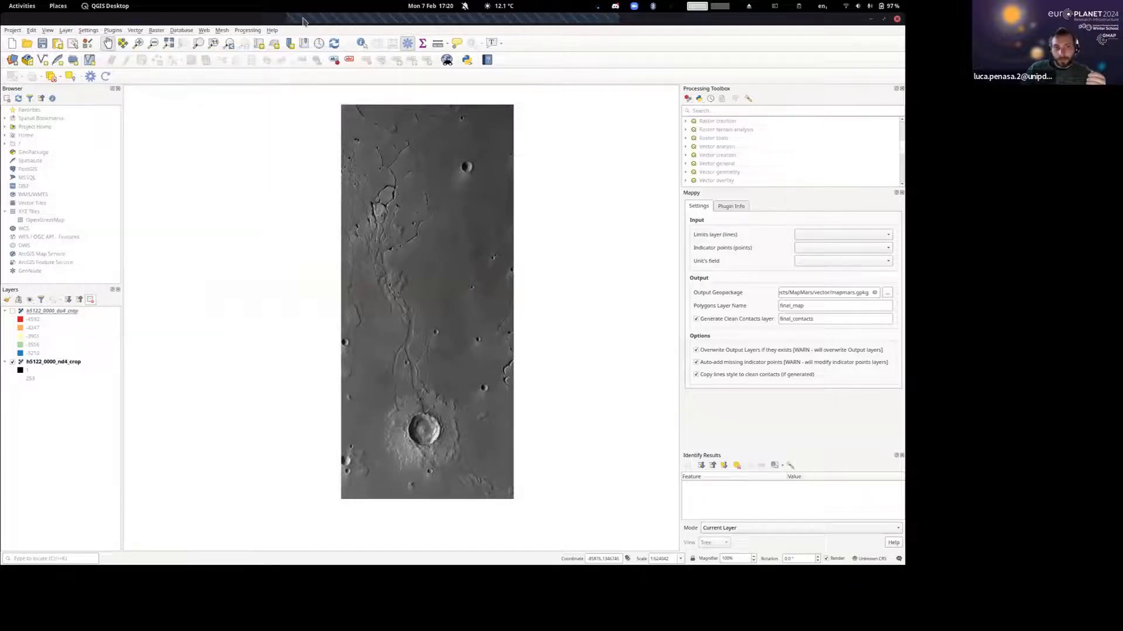
{"action": "left_click_drag", "start_coordinate": [433, 200], "coordinate": [420, 200]}
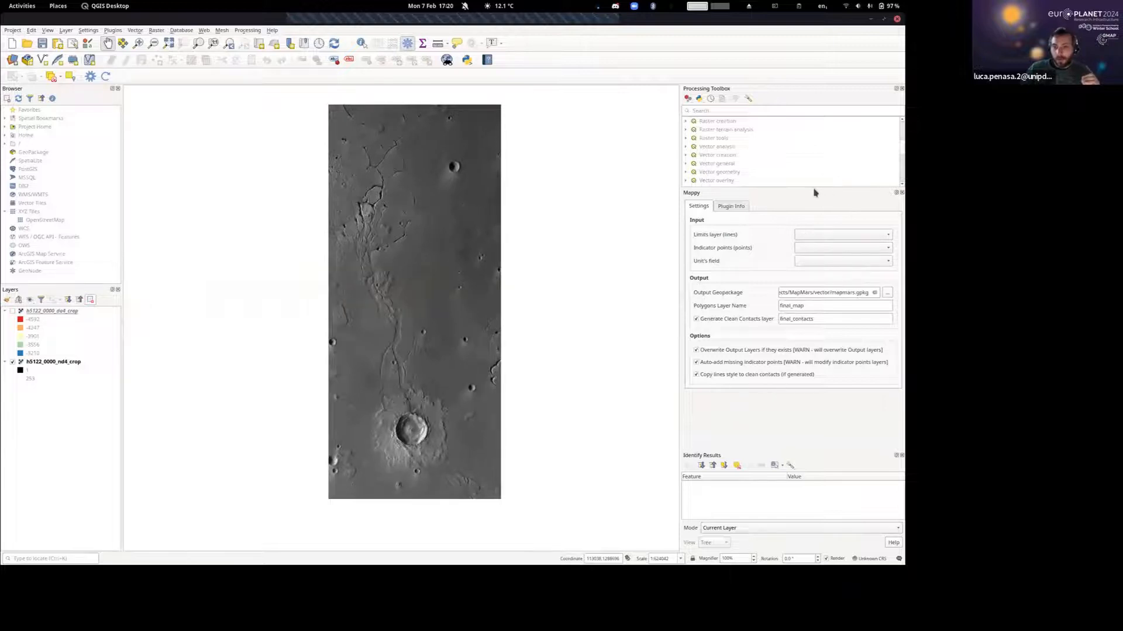
Enlarge the Processing Toolbox, then open the plugin manager's settings to check the experimental plugins option.
{"action": "left_click_drag", "start_coordinate": [783, 187], "coordinate": [793, 252]}
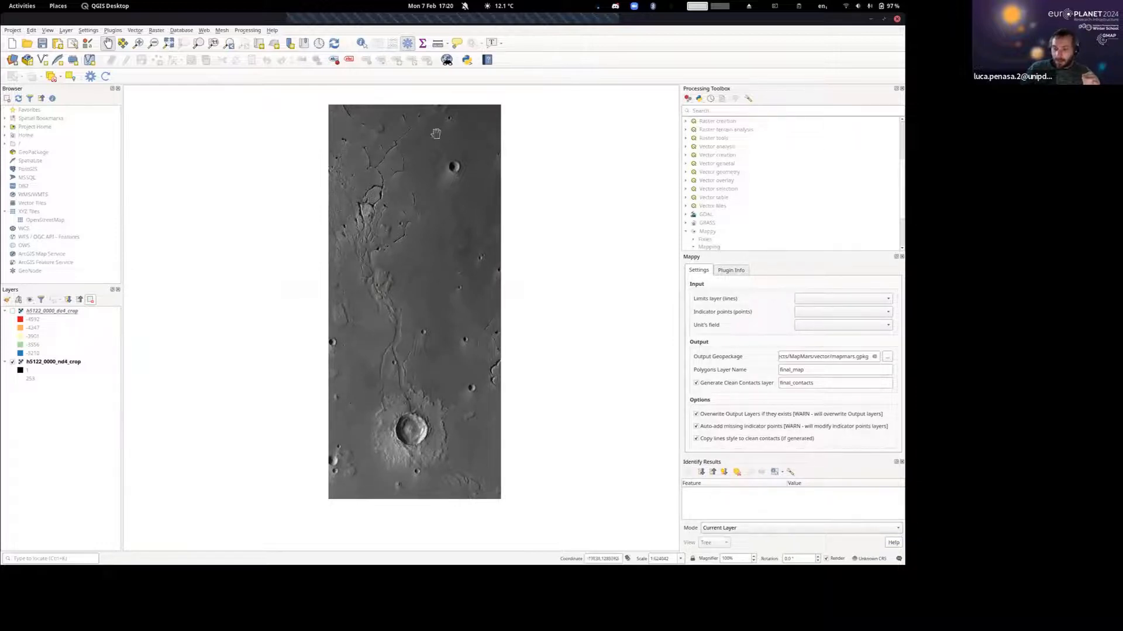
{"action": "left_click", "coordinate": [120, 31]}
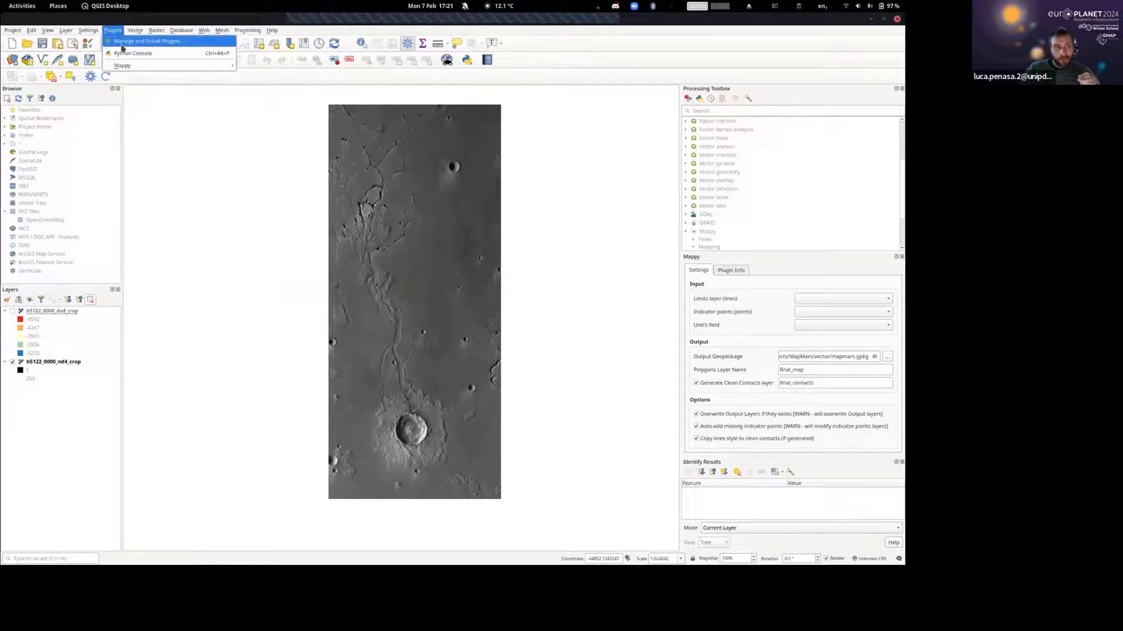
{"action": "left_click", "coordinate": [143, 41]}
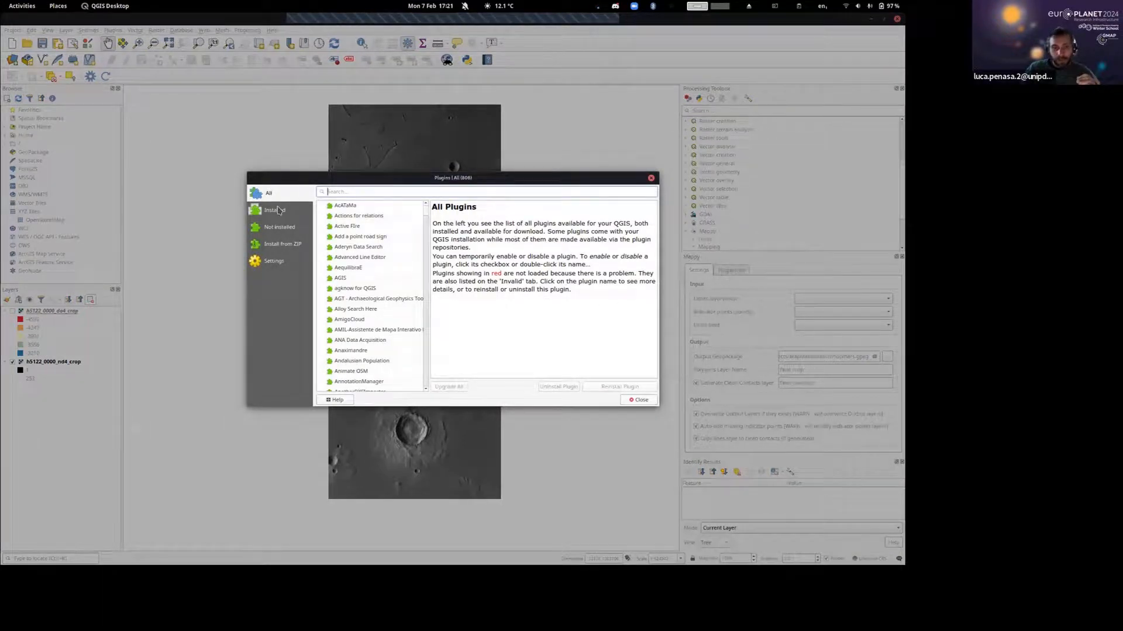
{"action": "left_click", "coordinate": [274, 262]}
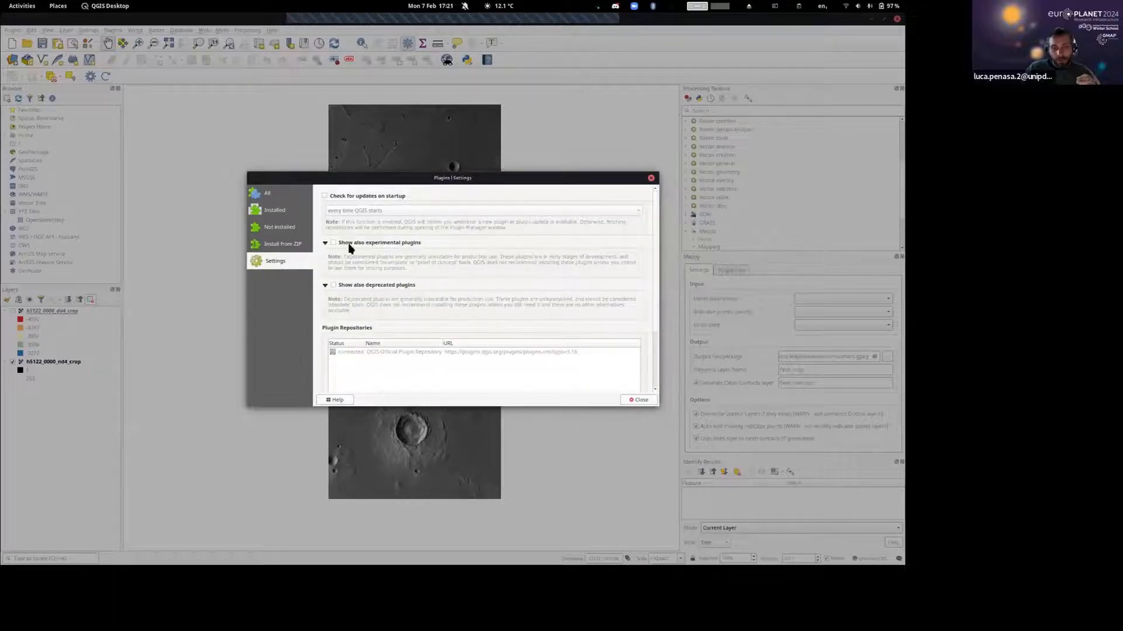
Search all plugins for "coordinates", view the Coordinate Capture details and close the plugin manager.
{"action": "left_click", "coordinate": [260, 192]}
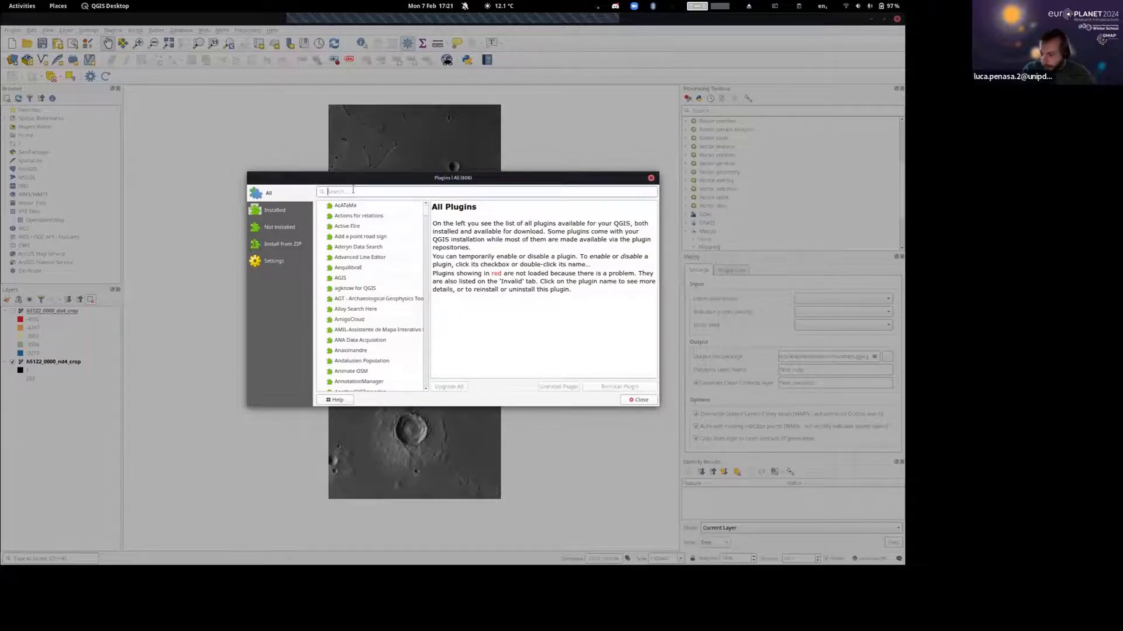
{"action": "type", "text": "coordinates"}
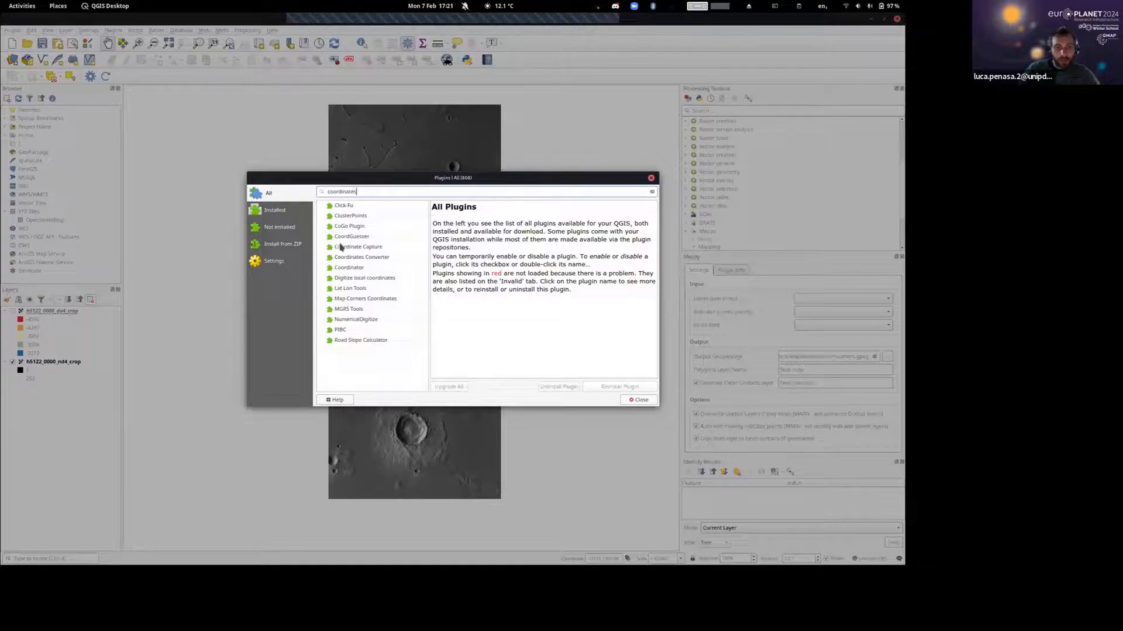
{"action": "left_click", "coordinate": [370, 247]}
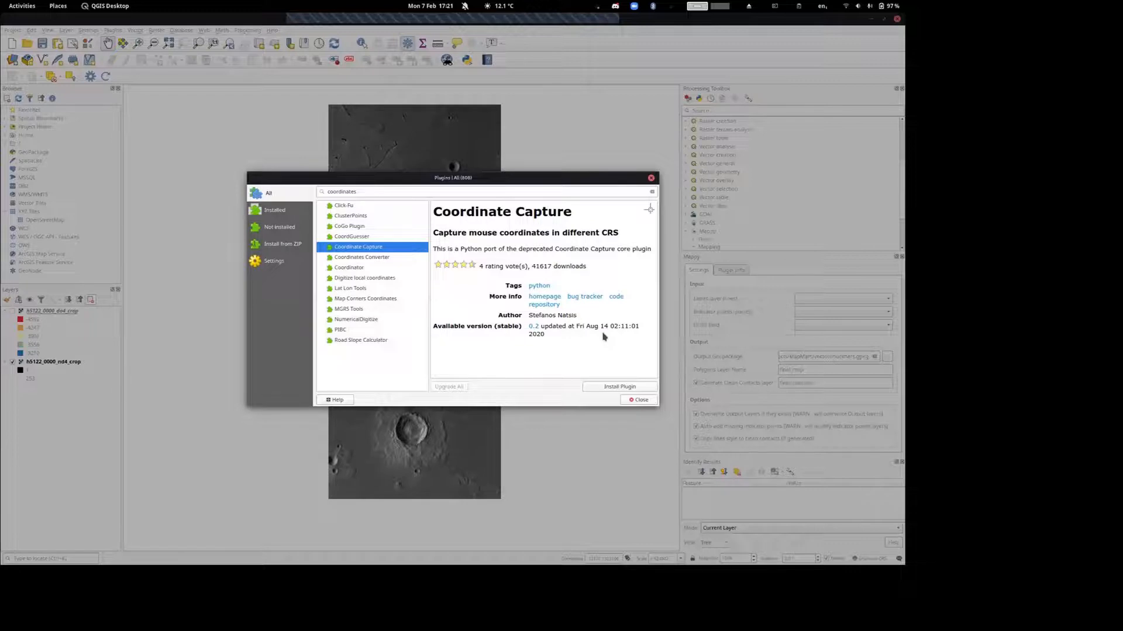
{"action": "left_click", "coordinate": [650, 178]}
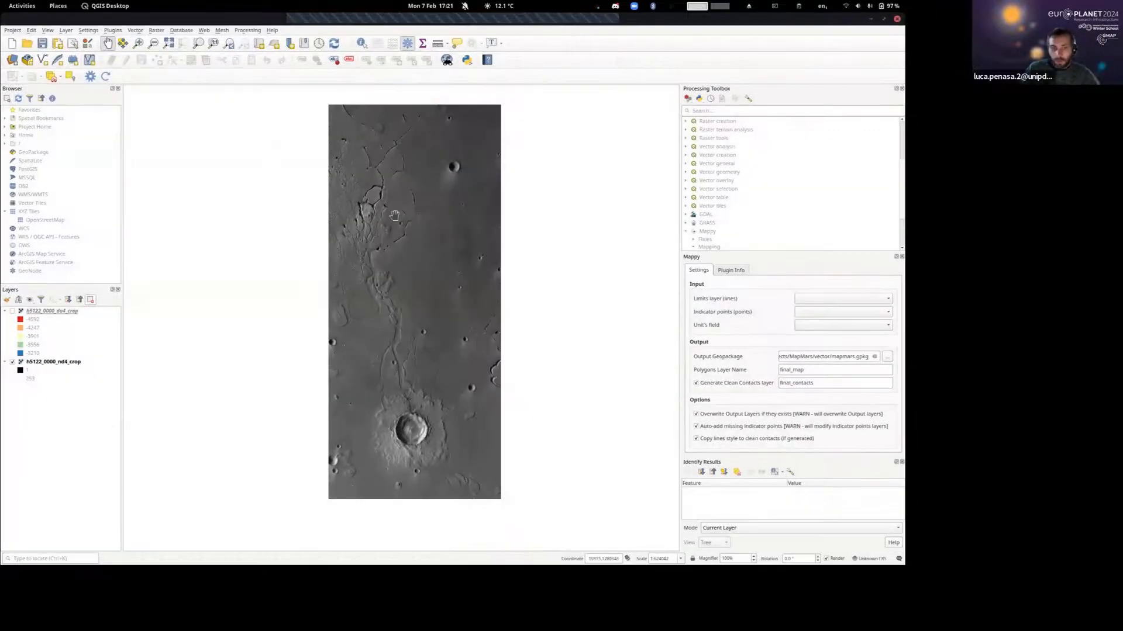
Close the Mappy panel, toggle the Processing Toolbox off and on, and enlarge it to show the Mappy mapping algorithms.
{"action": "left_click_drag", "start_coordinate": [394, 216], "coordinate": [405, 211]}
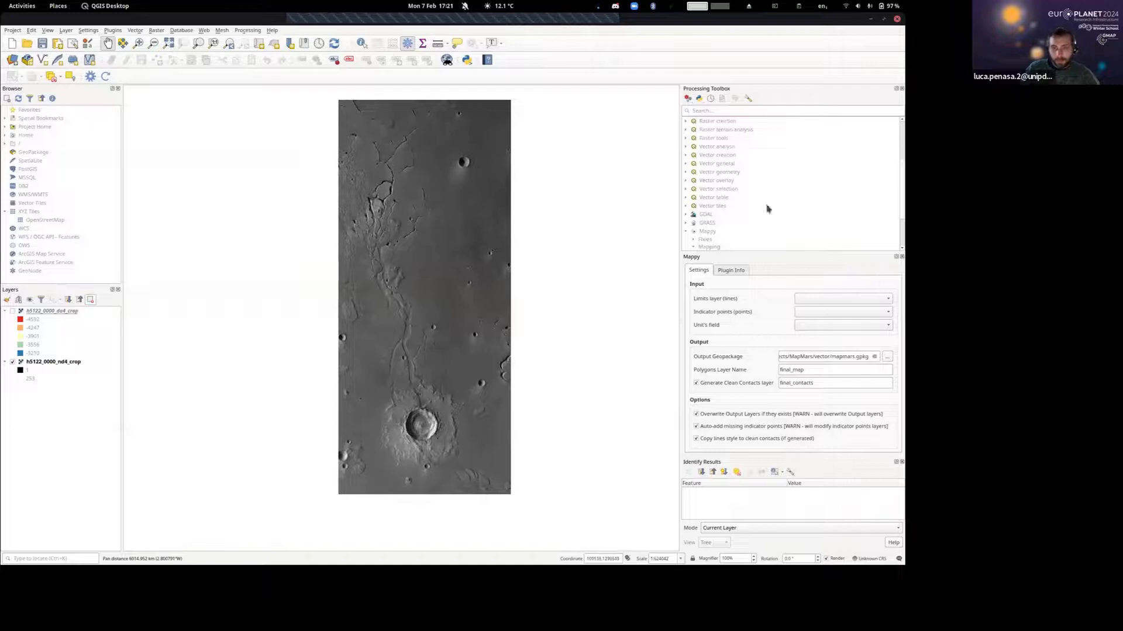
{"action": "left_click", "coordinate": [901, 257]}
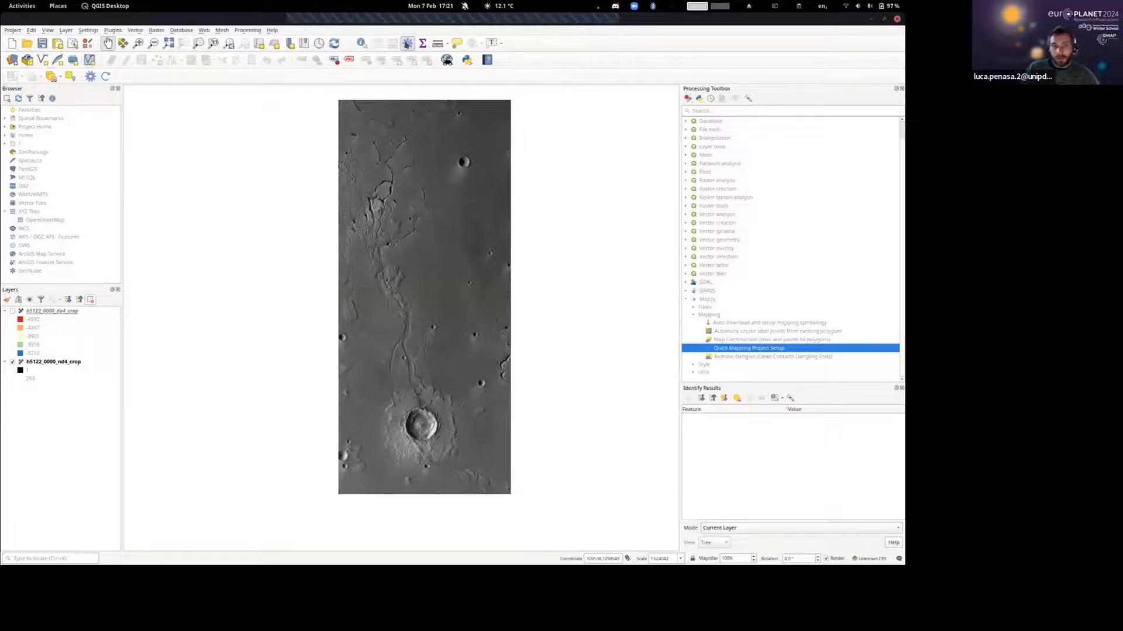
{"action": "left_click", "coordinate": [408, 43]}
{"action": "left_click", "coordinate": [407, 43]}
{"action": "left_click", "coordinate": [407, 43]}
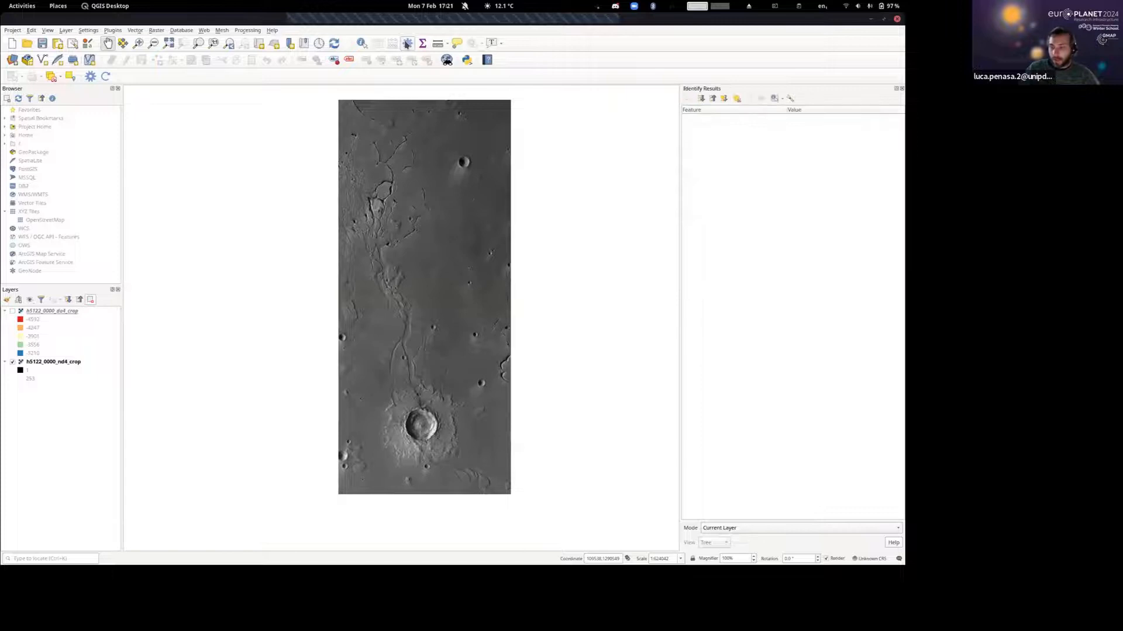
{"action": "left_click", "coordinate": [407, 43]}
{"action": "left_click", "coordinate": [408, 43]}
{"action": "left_click", "coordinate": [407, 44]}
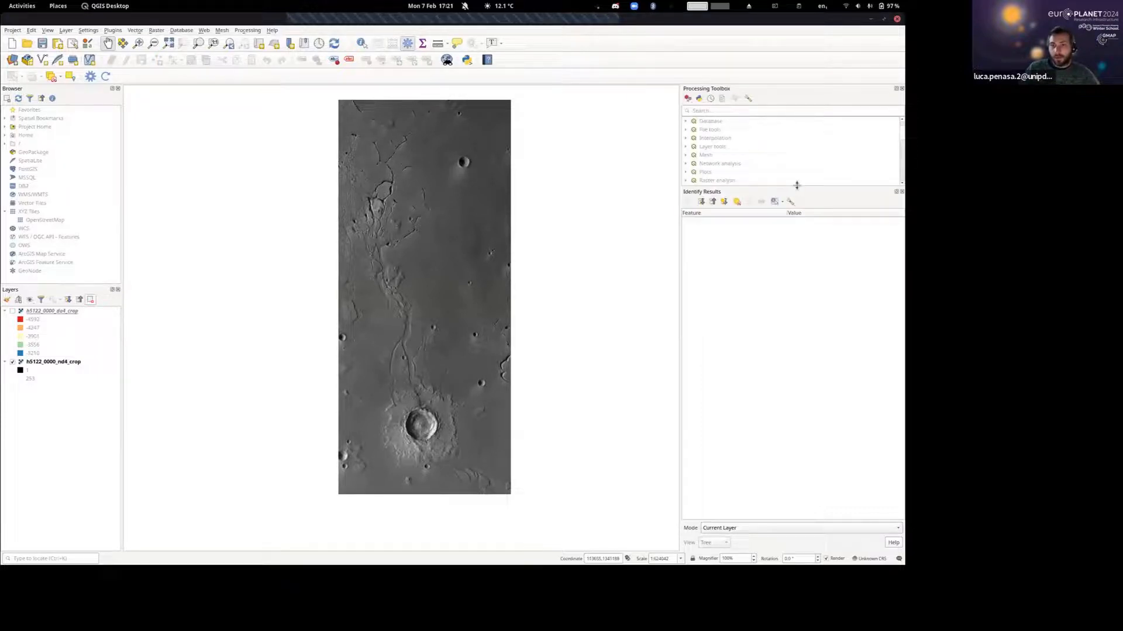
{"action": "left_click_drag", "start_coordinate": [796, 184], "coordinate": [804, 469]}
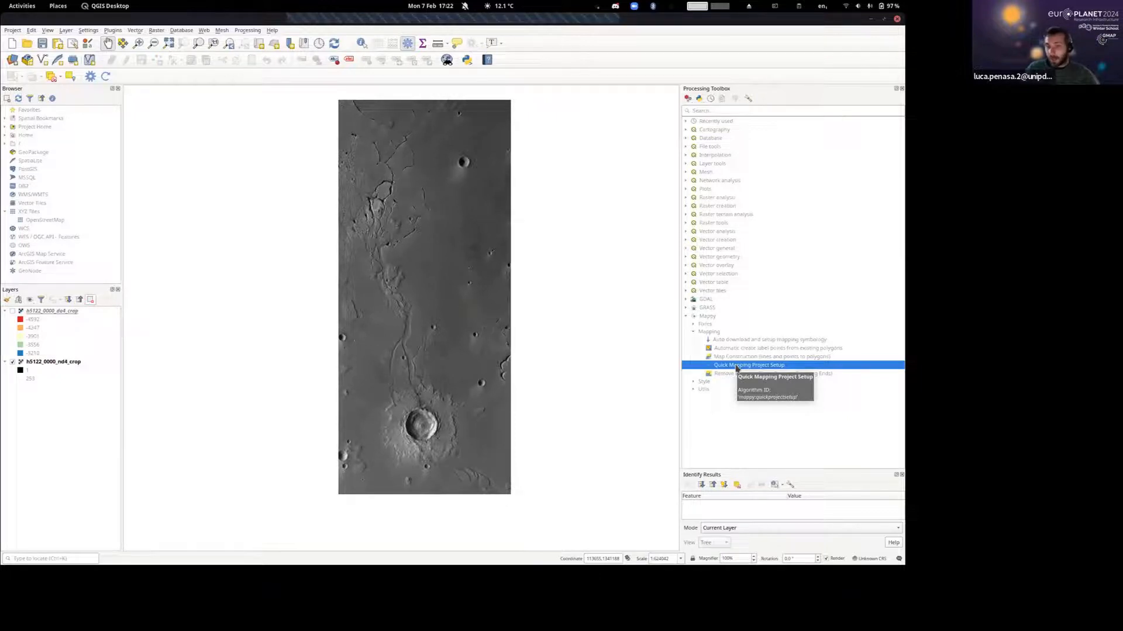
Run Quick Mapping Project Setup with the name MarsMapping, the project CRS SINUSOIDAL MARS, an additional line layer and the Mapping Projects folder.
{"action": "double_click", "coordinate": [741, 368]}
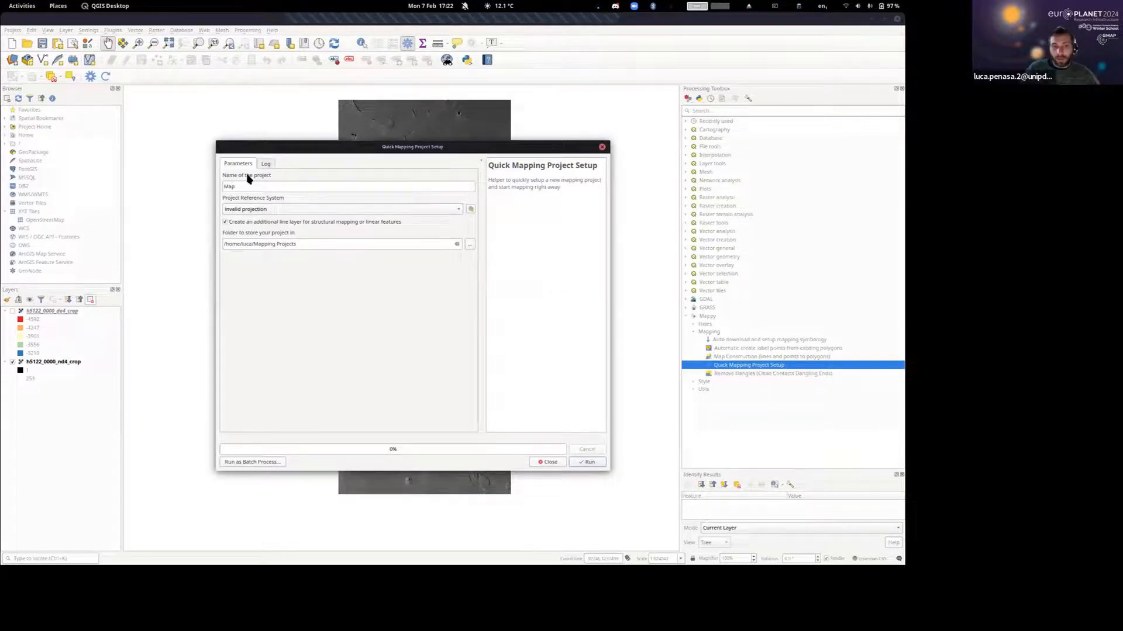
{"action": "left_click", "coordinate": [273, 188]}
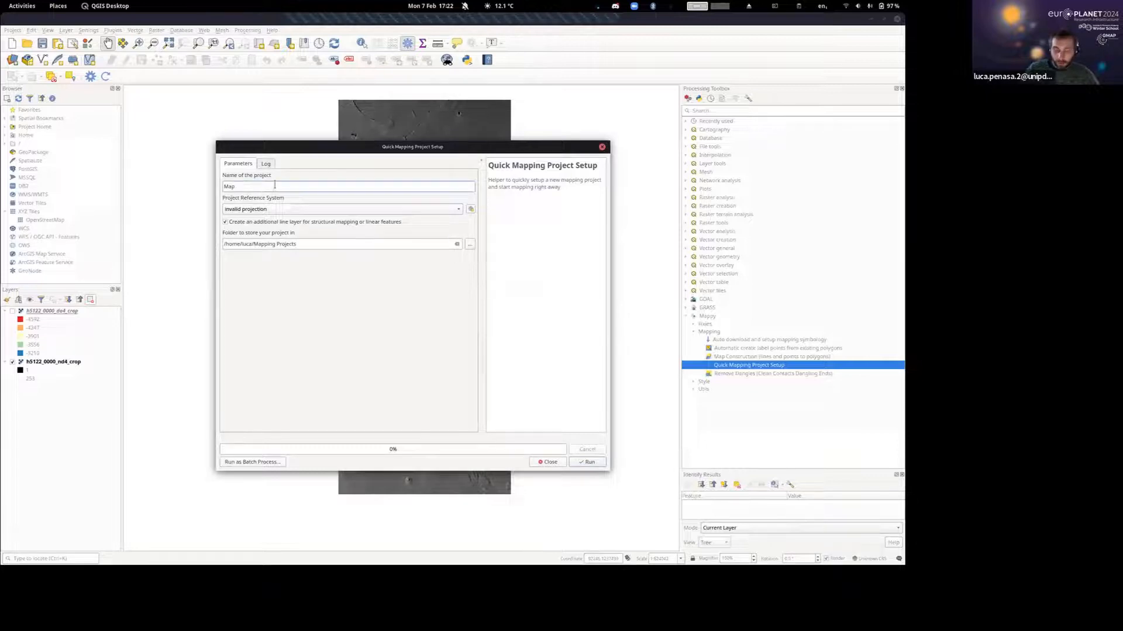
{"action": "key", "text": "BackSpace"}
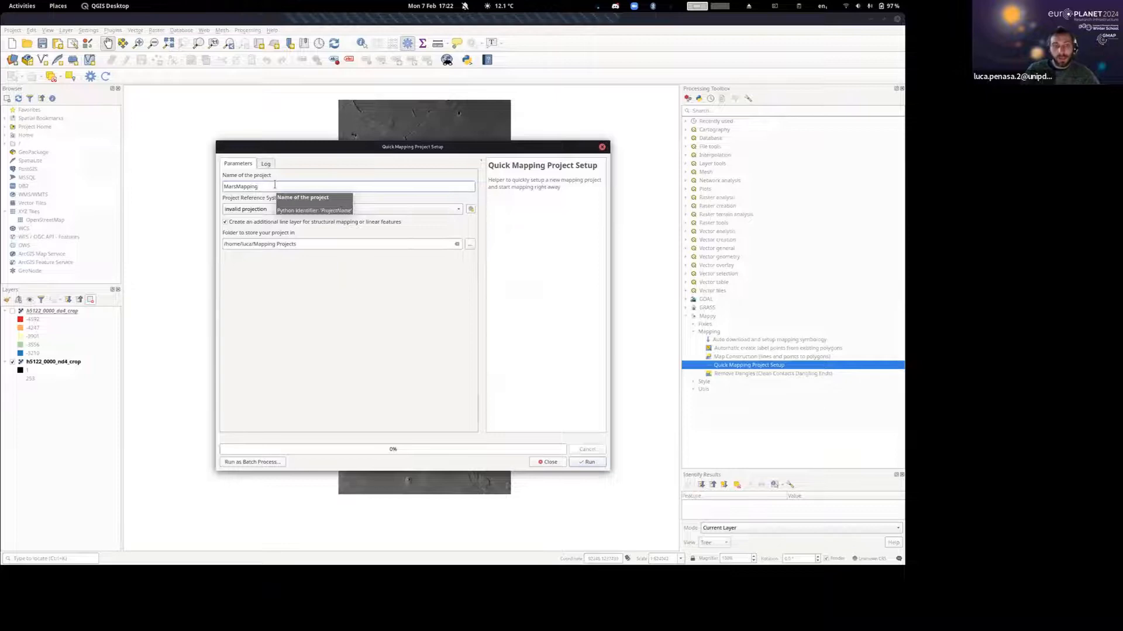
{"action": "left_click", "coordinate": [284, 210]}
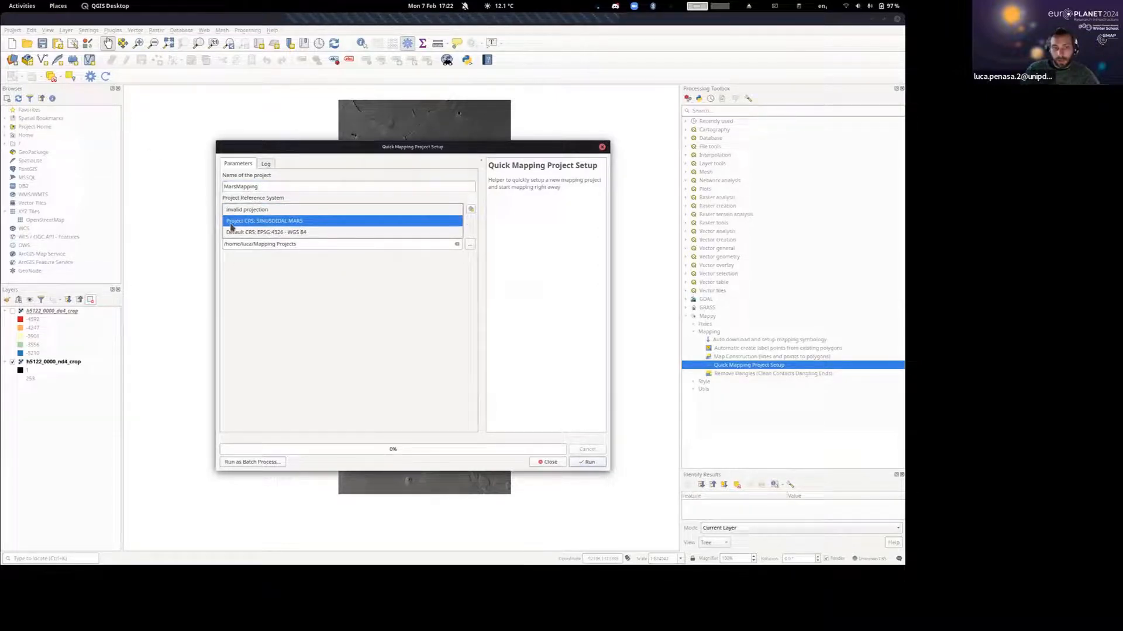
{"action": "left_click", "coordinate": [256, 222]}
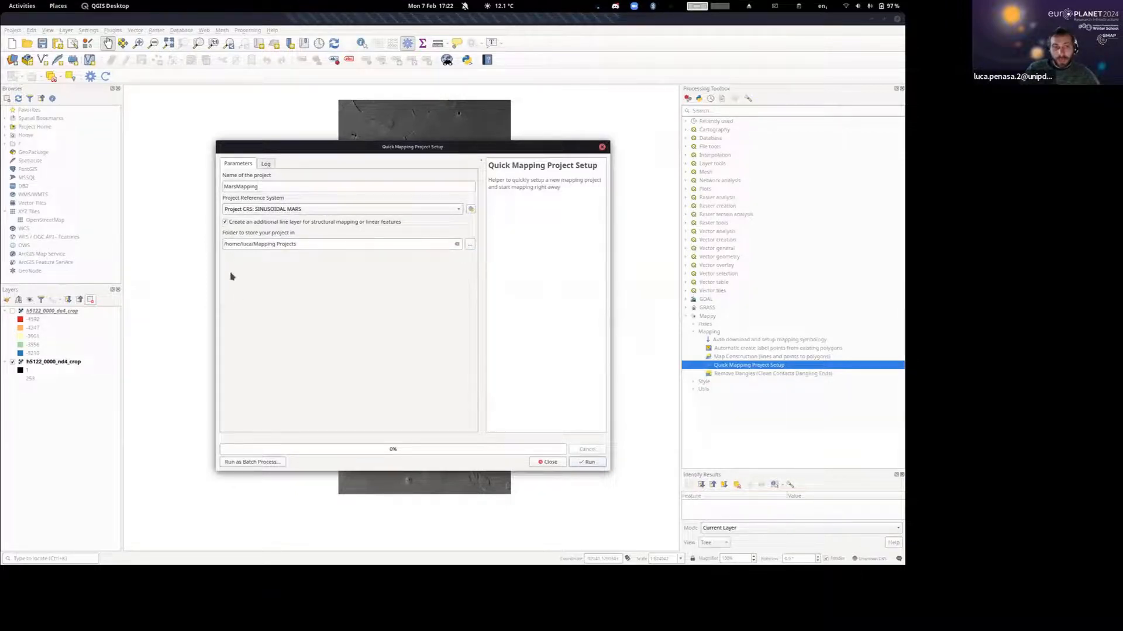
{"action": "left_click", "coordinate": [293, 244]}
{"action": "left_click", "coordinate": [589, 462]}
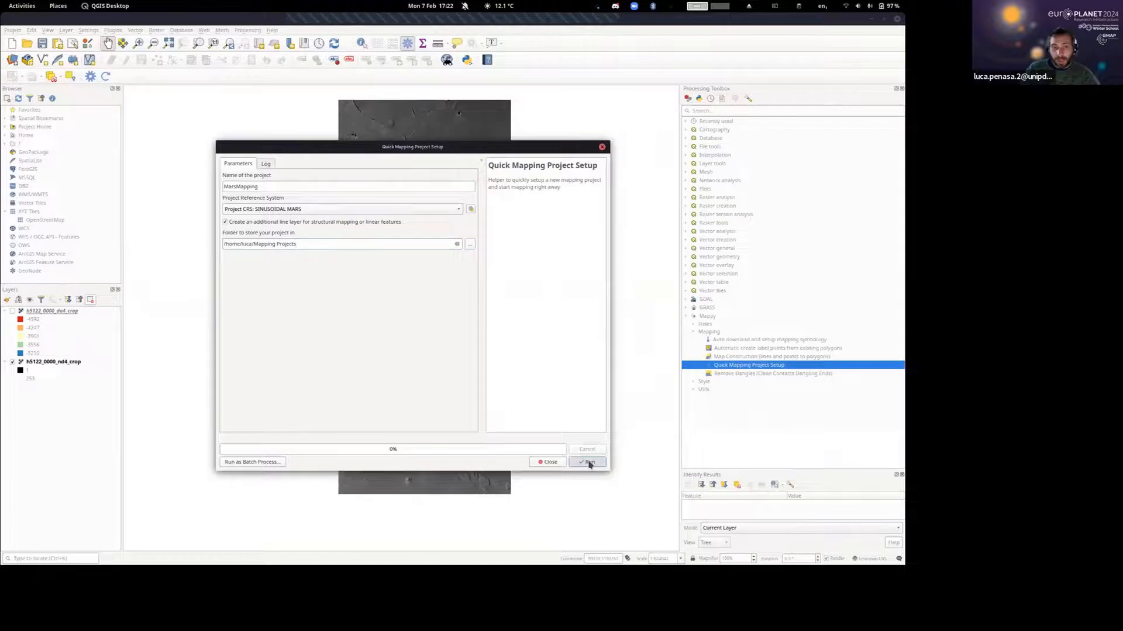
{"action": "left_click", "coordinate": [548, 462]}
Make the source_contacts layer editable and start adding a line feature near the large crater.
{"action": "left_click_drag", "start_coordinate": [378, 237], "coordinate": [385, 234]}
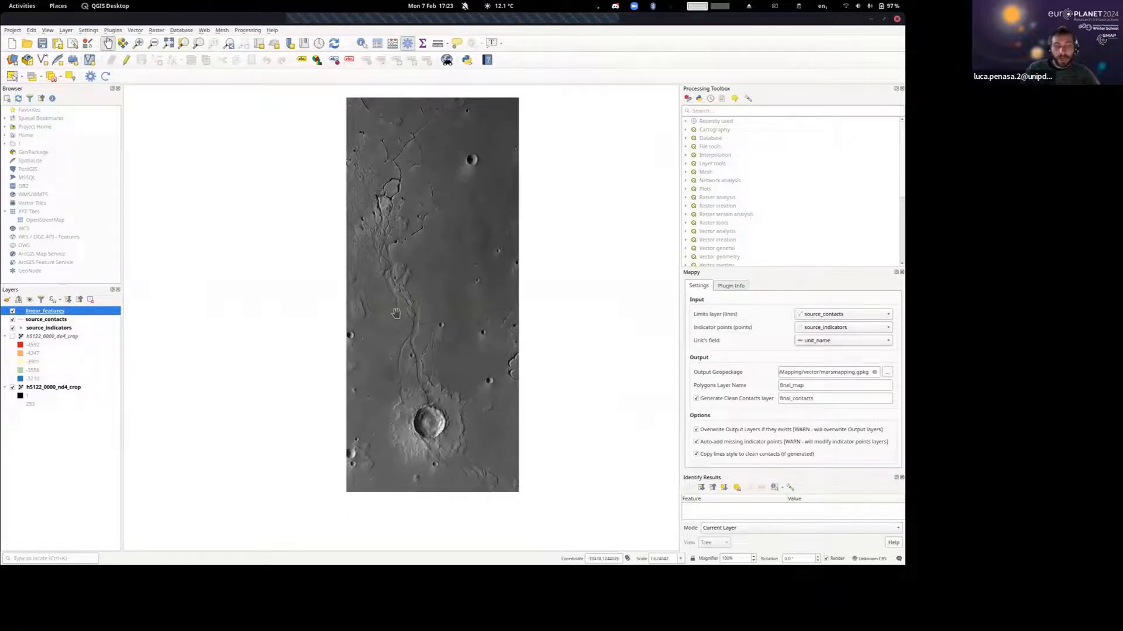
{"action": "scroll", "coordinate": [396, 313], "scroll_direction": "up", "scroll_amount": 2}
{"action": "scroll", "coordinate": [403, 325], "scroll_direction": "up", "scroll_amount": 2}
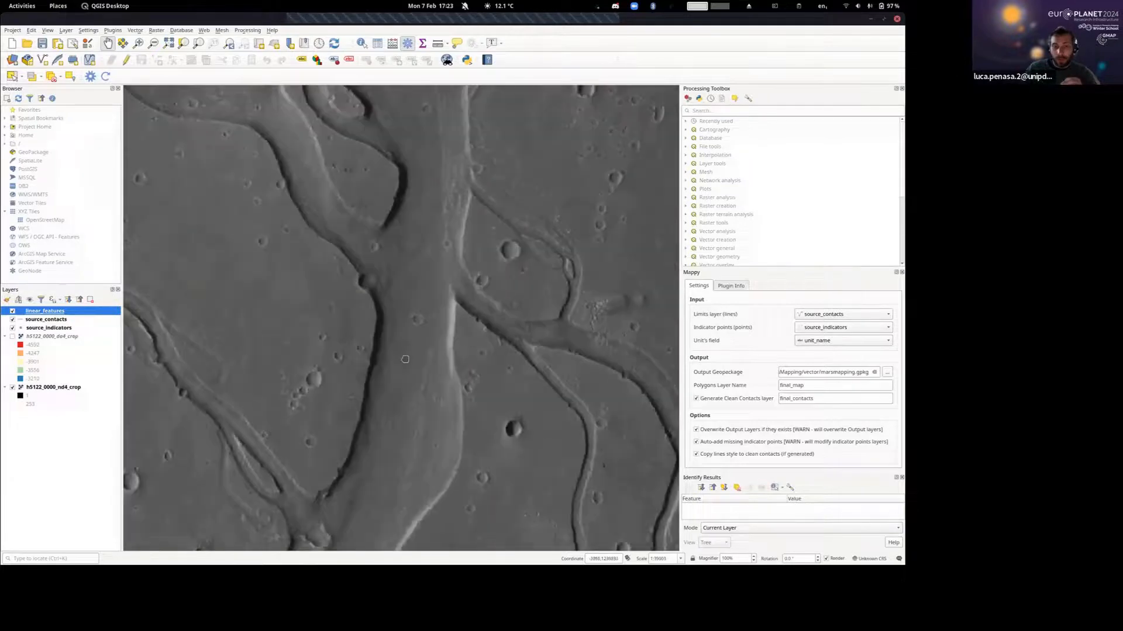
{"action": "left_click_drag", "start_coordinate": [405, 359], "coordinate": [383, 211]}
{"action": "scroll", "coordinate": [383, 214], "scroll_direction": "down", "scroll_amount": 2}
{"action": "left_click_drag", "start_coordinate": [380, 294], "coordinate": [366, 138]}
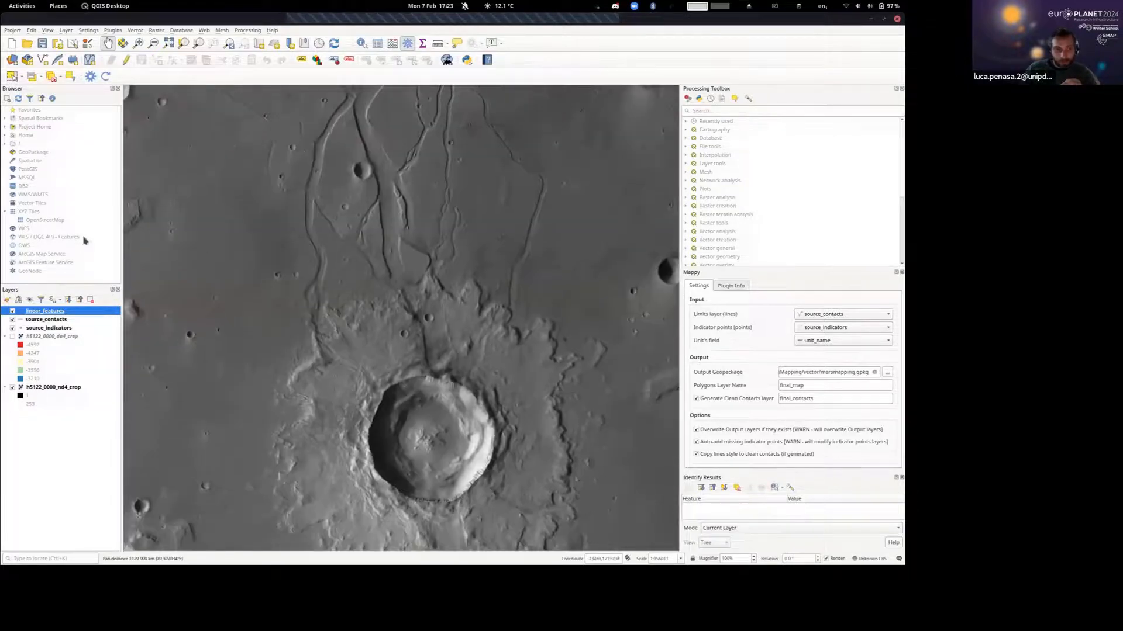
{"action": "left_click", "coordinate": [40, 319]}
{"action": "left_click", "coordinate": [43, 328]}
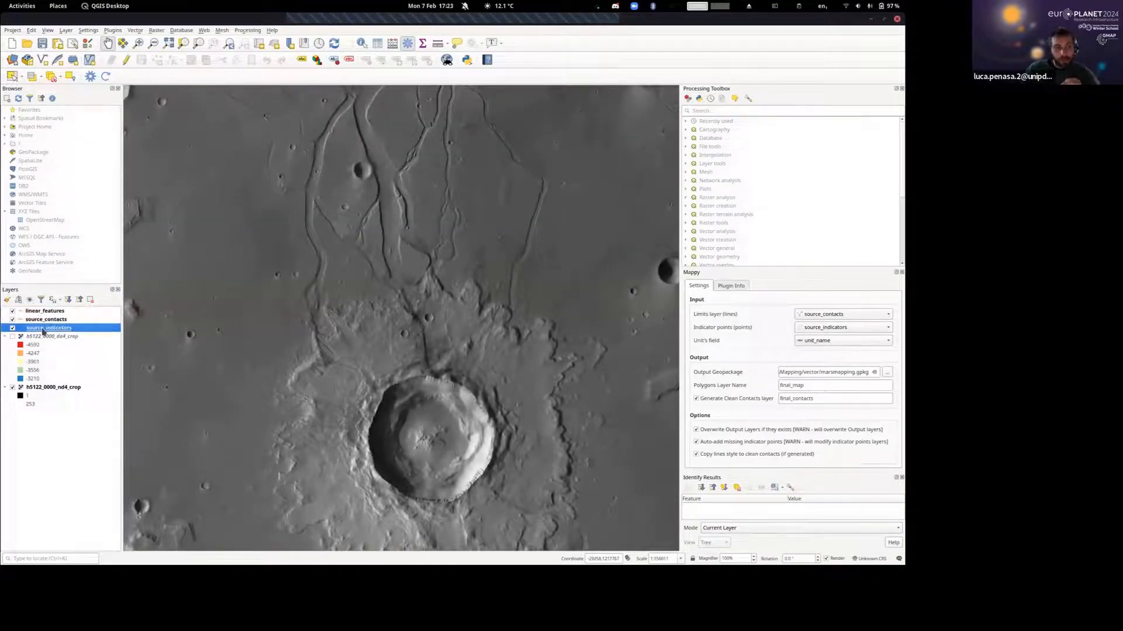
{"action": "left_click", "coordinate": [36, 320]}
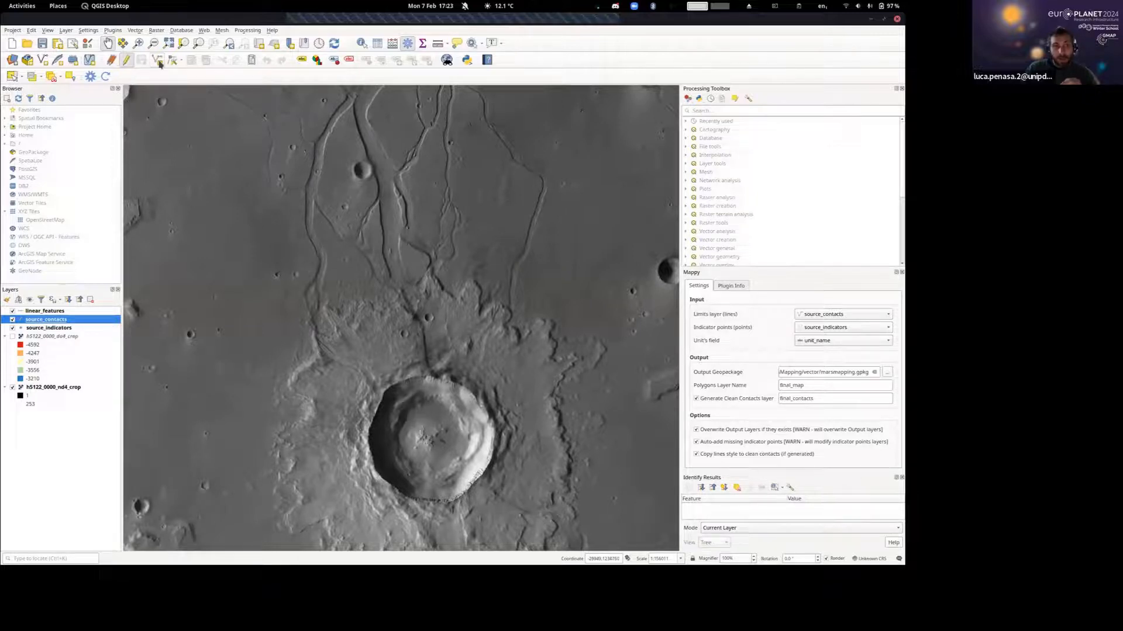
{"action": "left_click", "coordinate": [157, 61]}
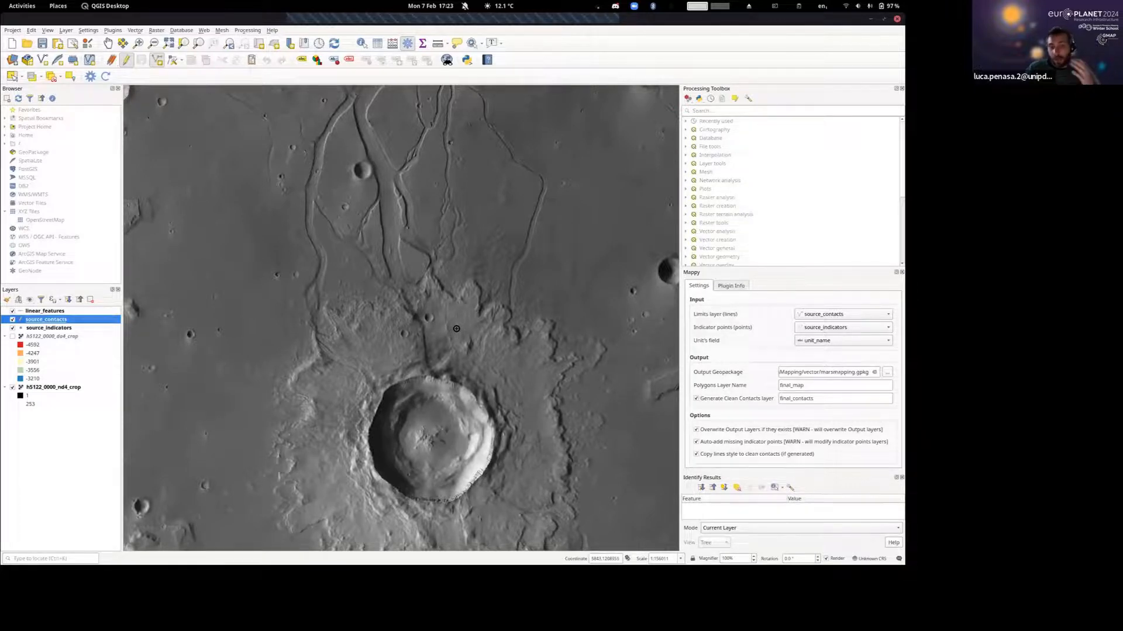
Trace the outer edge of the large crater's ejecta blanket as a coarse contact line, bringing its end back to the starting point.
{"action": "left_click_drag", "start_coordinate": [457, 328], "coordinate": [367, 136]}
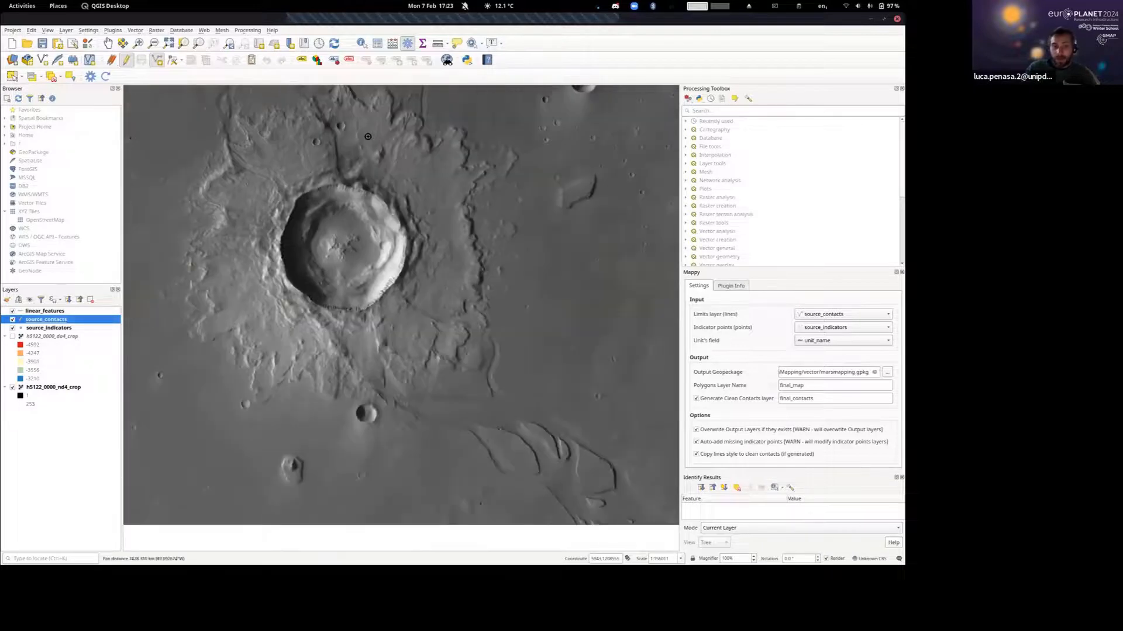
{"action": "scroll", "coordinate": [366, 151], "scroll_direction": "up", "scroll_amount": 1}
{"action": "left_click_drag", "start_coordinate": [386, 258], "coordinate": [419, 412]}
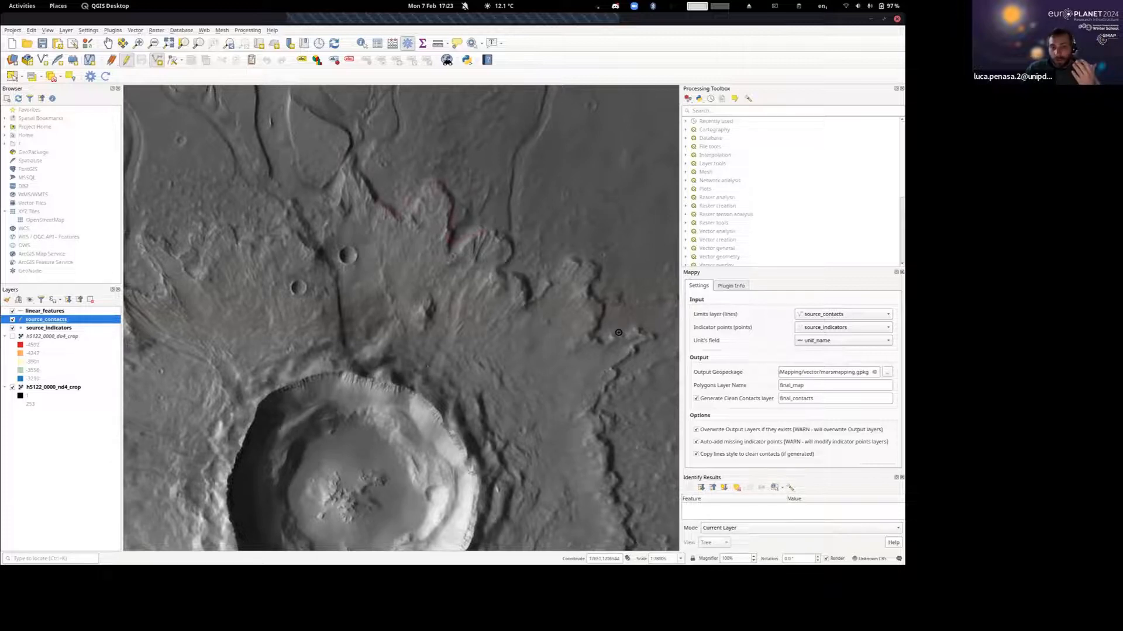
{"action": "left_click_drag", "start_coordinate": [623, 366], "coordinate": [547, 154]}
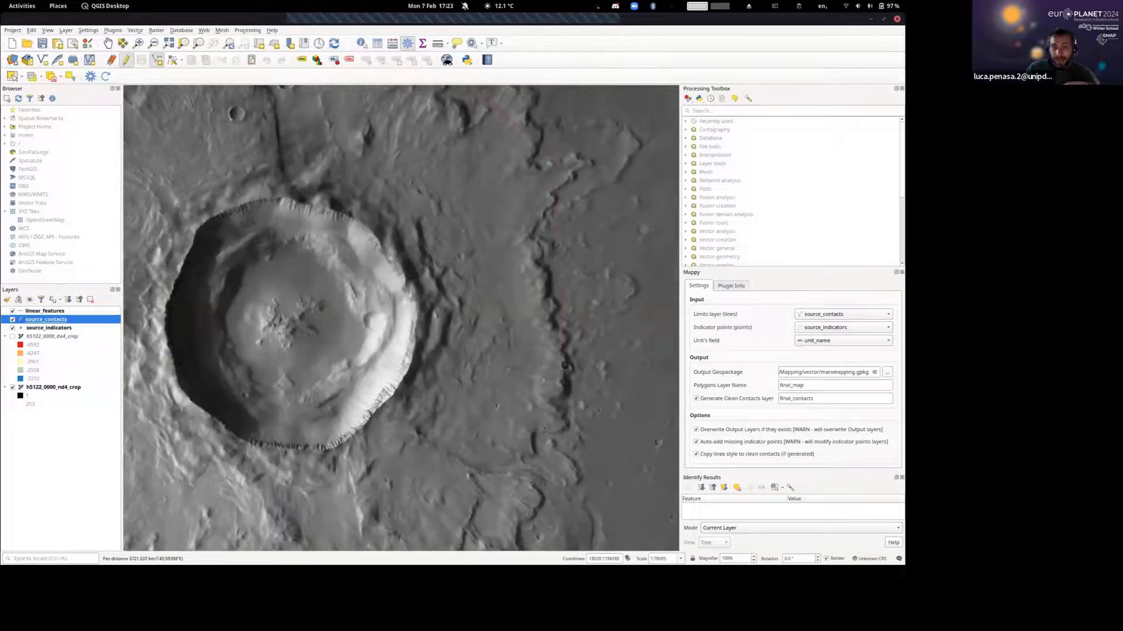
{"action": "left_click_drag", "start_coordinate": [539, 437], "coordinate": [608, 181]}
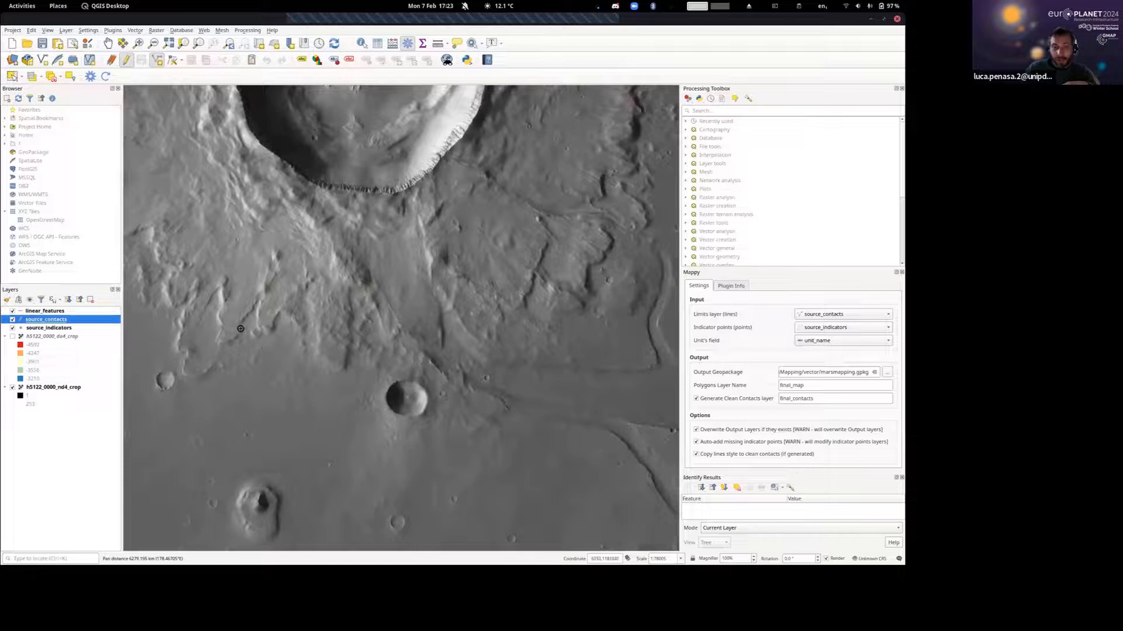
{"action": "left_click_drag", "start_coordinate": [381, 377], "coordinate": [610, 483]}
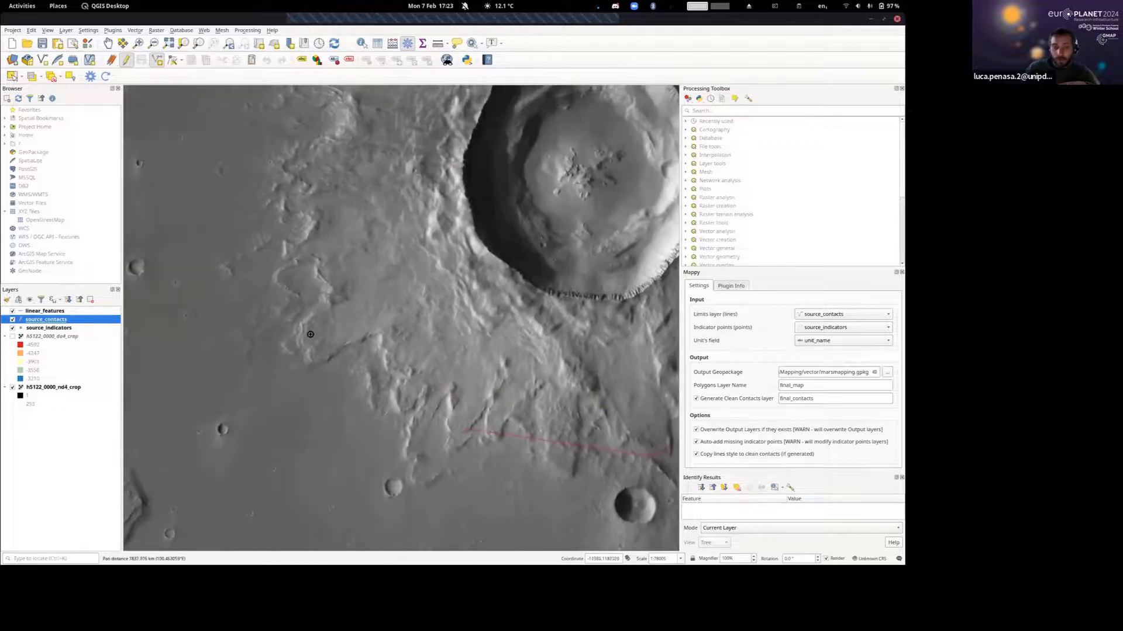
{"action": "left_click_drag", "start_coordinate": [294, 178], "coordinate": [332, 373]}
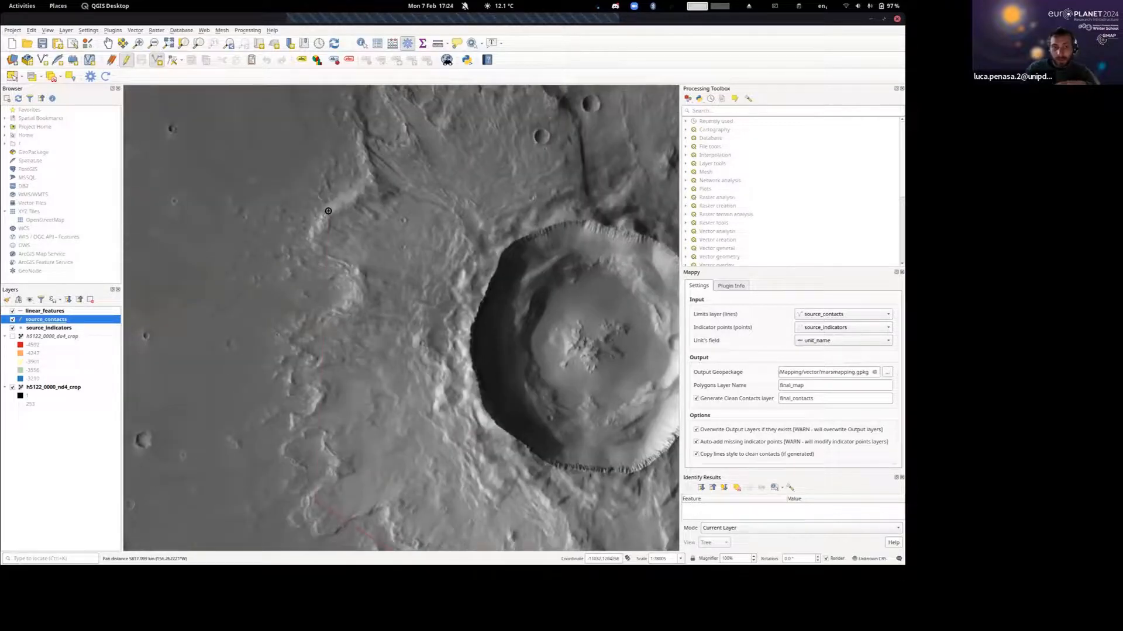
{"action": "left_click_drag", "start_coordinate": [367, 196], "coordinate": [333, 375]}
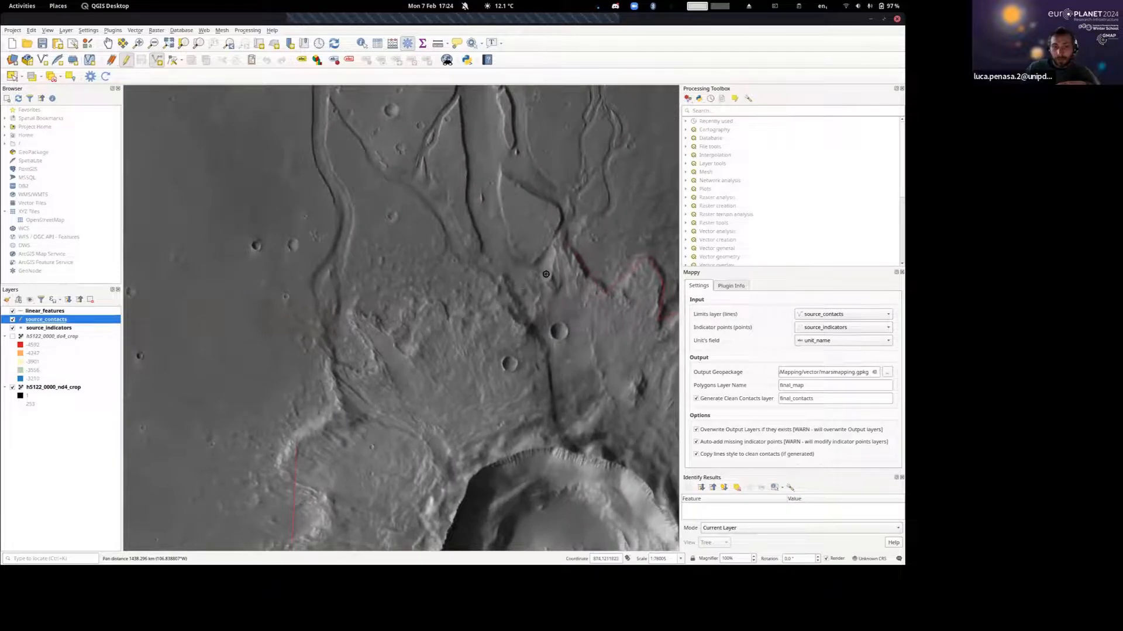
{"action": "left_click_drag", "start_coordinate": [532, 276], "coordinate": [337, 291]}
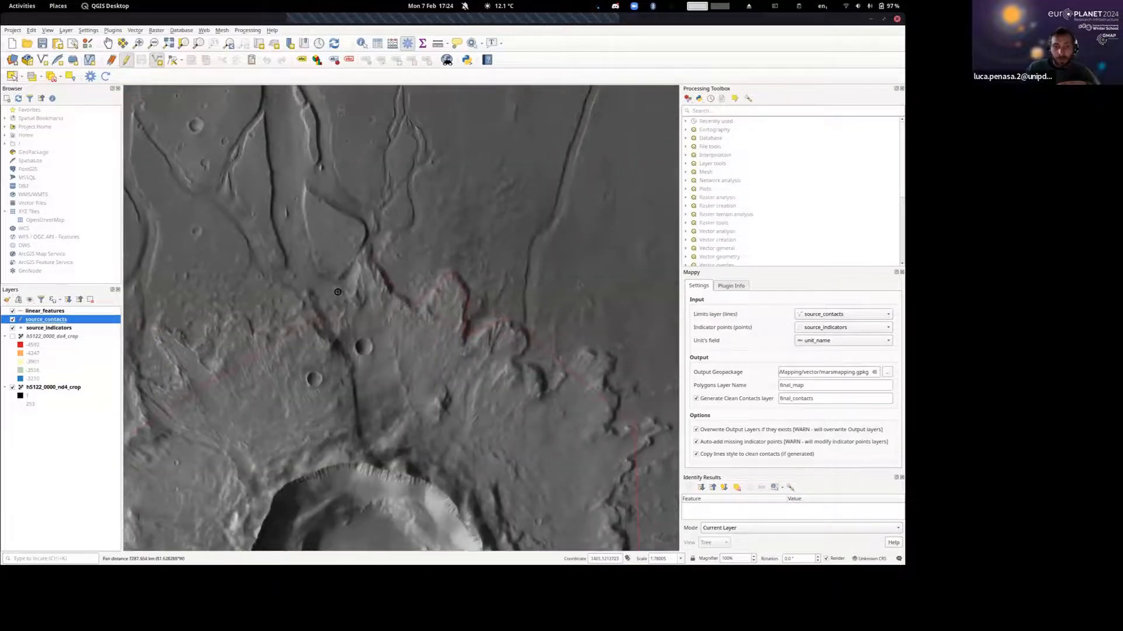
{"action": "scroll", "coordinate": [337, 292], "scroll_direction": "up", "scroll_amount": 2}
{"action": "left_click_drag", "start_coordinate": [400, 262], "coordinate": [352, 310]}
{"action": "scroll", "coordinate": [359, 284], "scroll_direction": "down", "scroll_amount": 1}
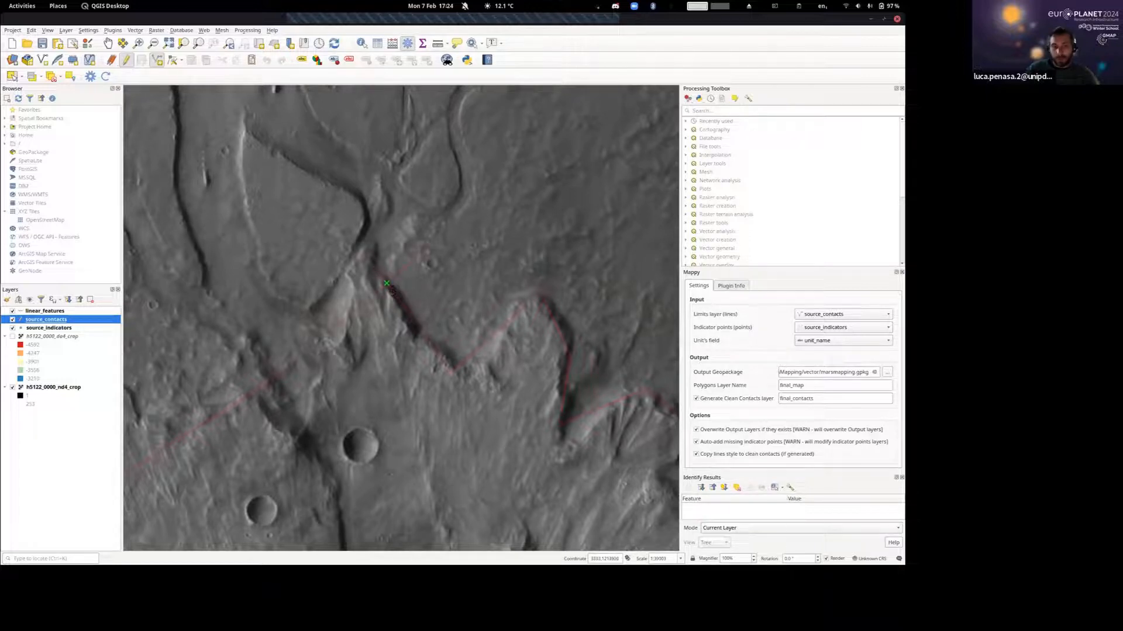
Finish the ejecta contact line and save it with a certainty of 1.
{"action": "right_click", "coordinate": [423, 292]}
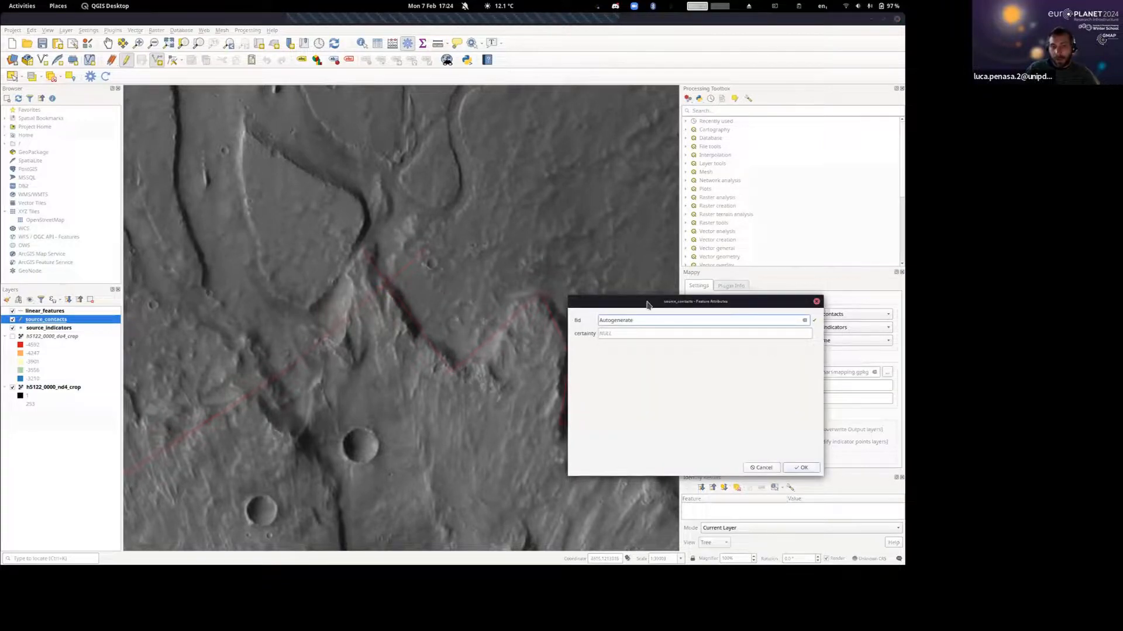
{"action": "left_click", "coordinate": [609, 333]}
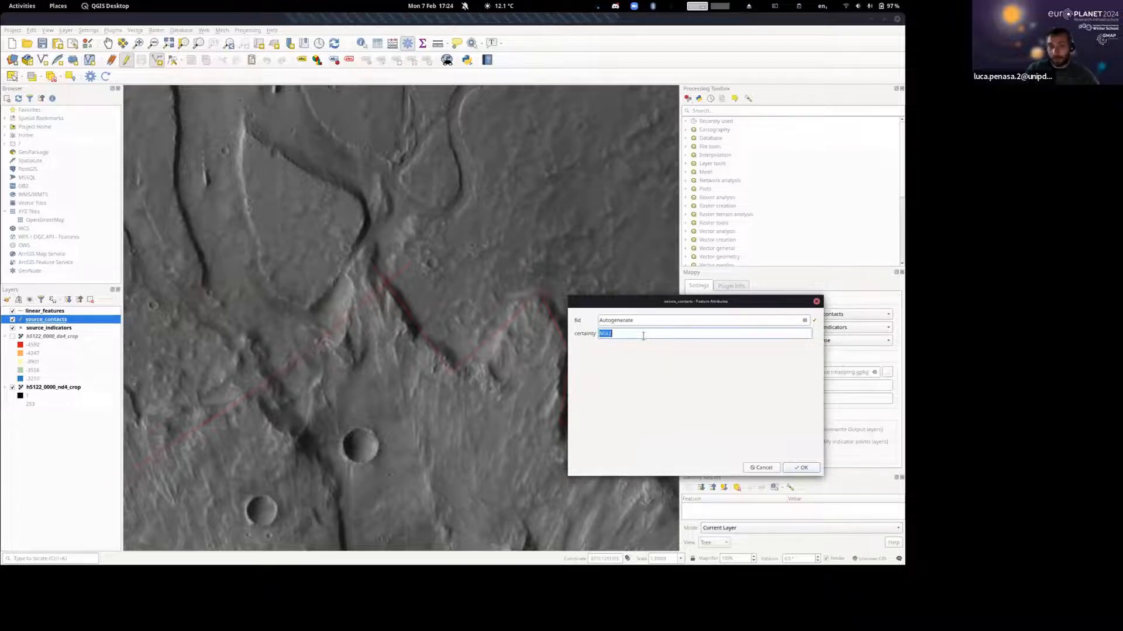
{"action": "type", "text": "1"}
{"action": "left_click", "coordinate": [805, 470]}
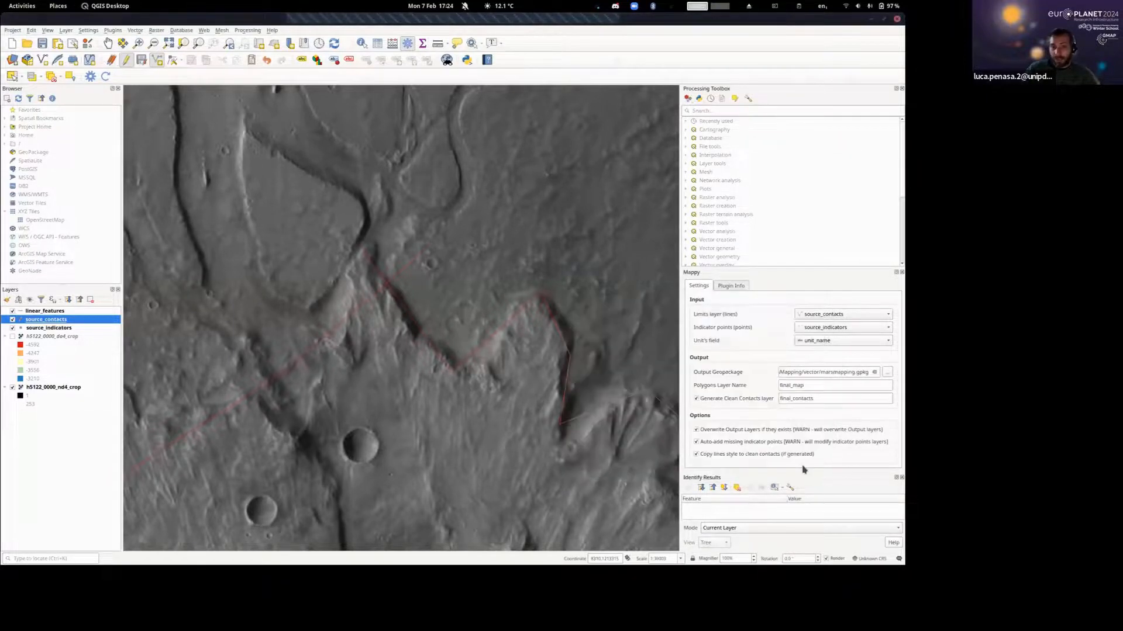
Set the source_contacts layer's line symbol width to 1 millimetre.
{"action": "scroll", "coordinate": [496, 351], "scroll_direction": "down", "scroll_amount": 2}
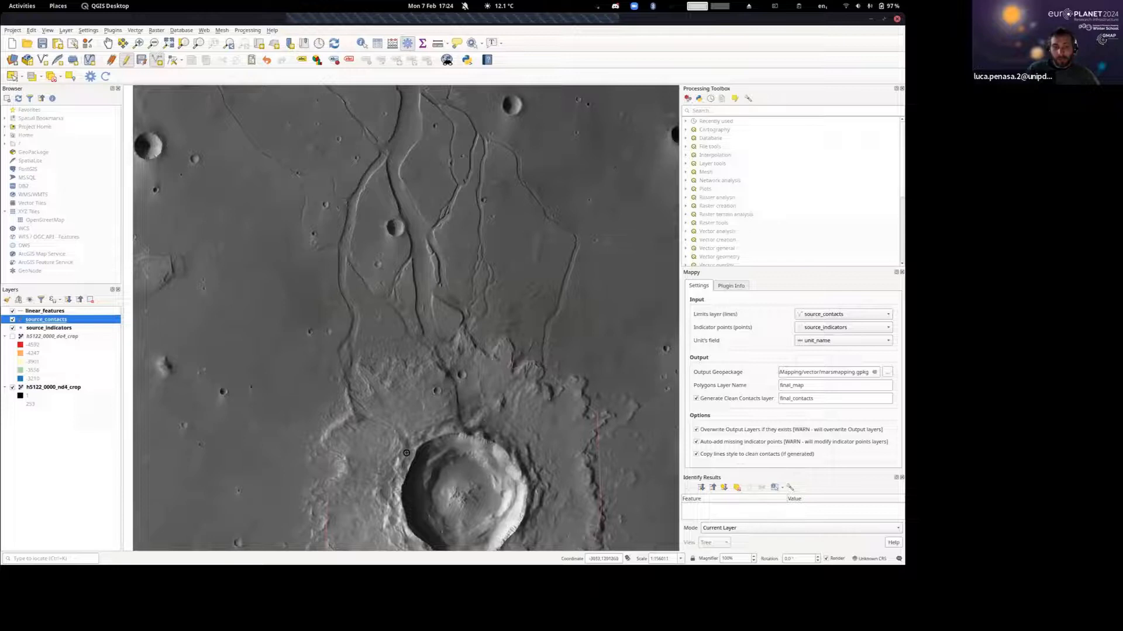
{"action": "scroll", "coordinate": [436, 435], "scroll_direction": "down", "scroll_amount": 2}
{"action": "left_click_drag", "start_coordinate": [452, 452], "coordinate": [417, 346]}
{"action": "scroll", "coordinate": [410, 313], "scroll_direction": "up", "scroll_amount": 2}
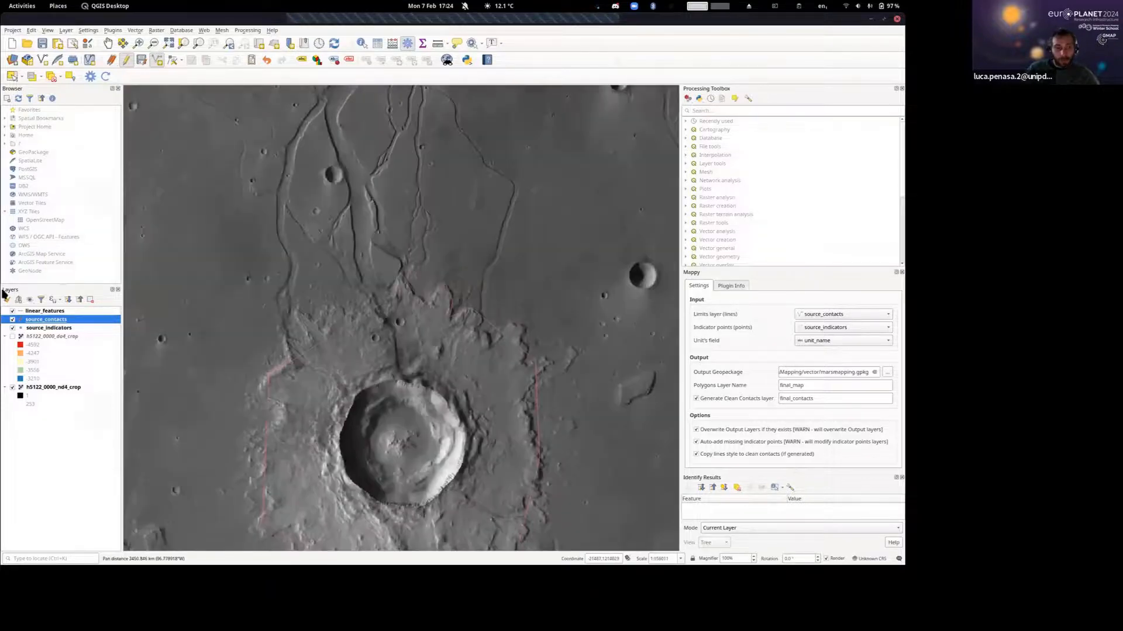
{"action": "double_click", "coordinate": [47, 320]}
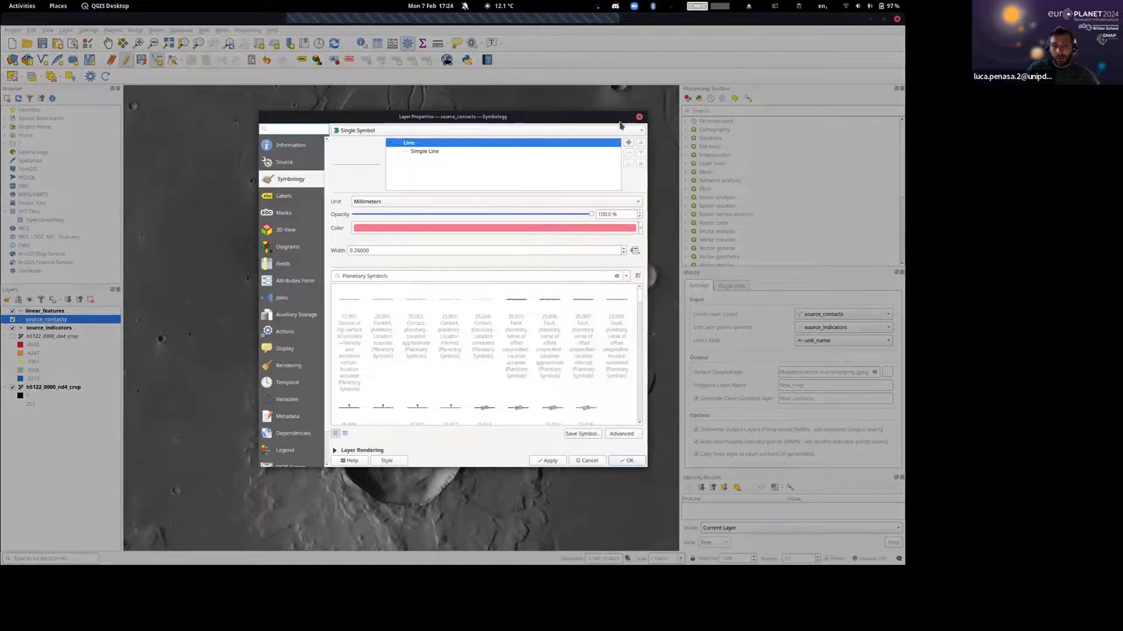
{"action": "left_click", "coordinate": [639, 117]}
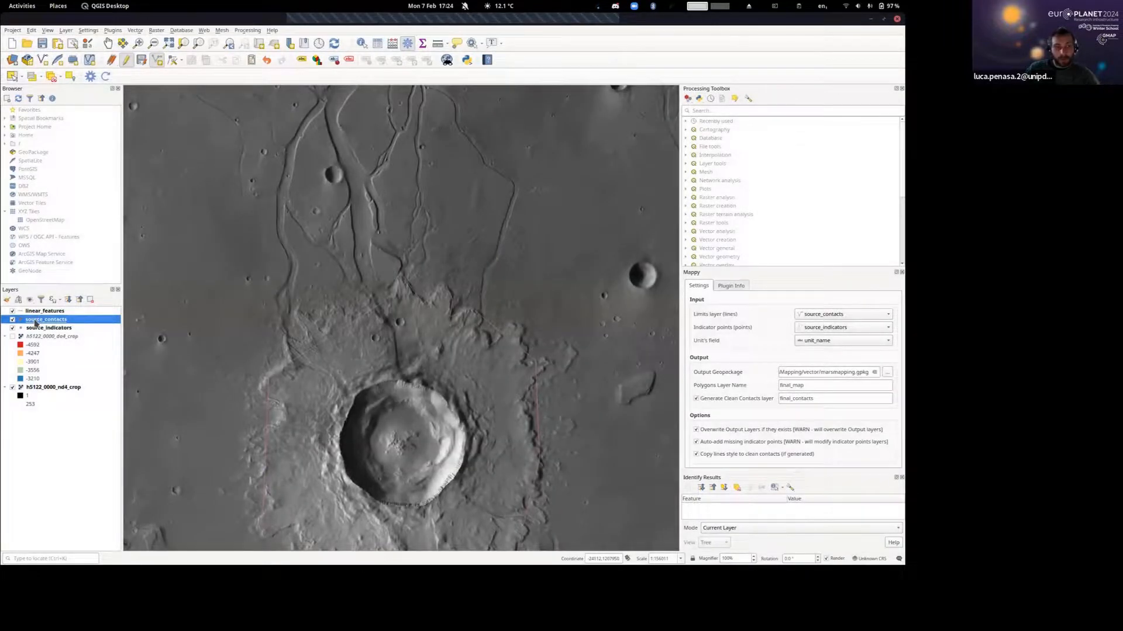
{"action": "double_click", "coordinate": [36, 322]}
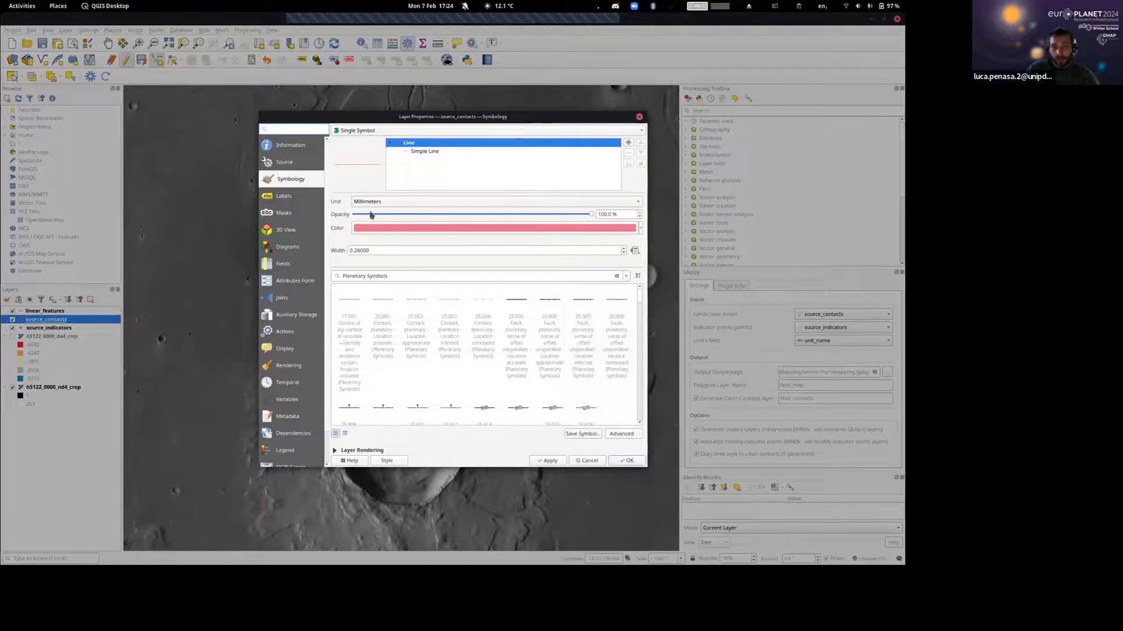
{"action": "double_click", "coordinate": [356, 248]}
{"action": "type", "text": "1"}
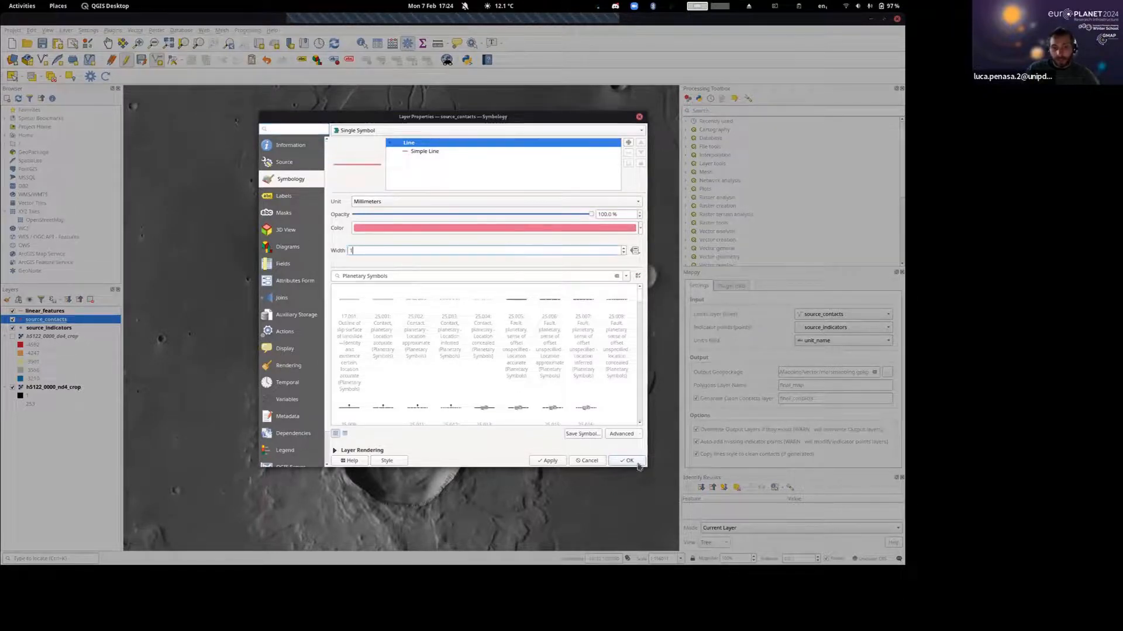
{"action": "left_click", "coordinate": [628, 462]}
Trace the rim of the large crater as a new source_contacts line, going clockwise around it past the starting point.
{"action": "scroll", "coordinate": [442, 380], "scroll_direction": "down", "scroll_amount": 1}
{"action": "left_click_drag", "start_coordinate": [433, 387], "coordinate": [415, 331]}
{"action": "scroll", "coordinate": [415, 368], "scroll_direction": "up", "scroll_amount": 1}
{"action": "scroll", "coordinate": [415, 332], "scroll_direction": "up", "scroll_amount": 1}
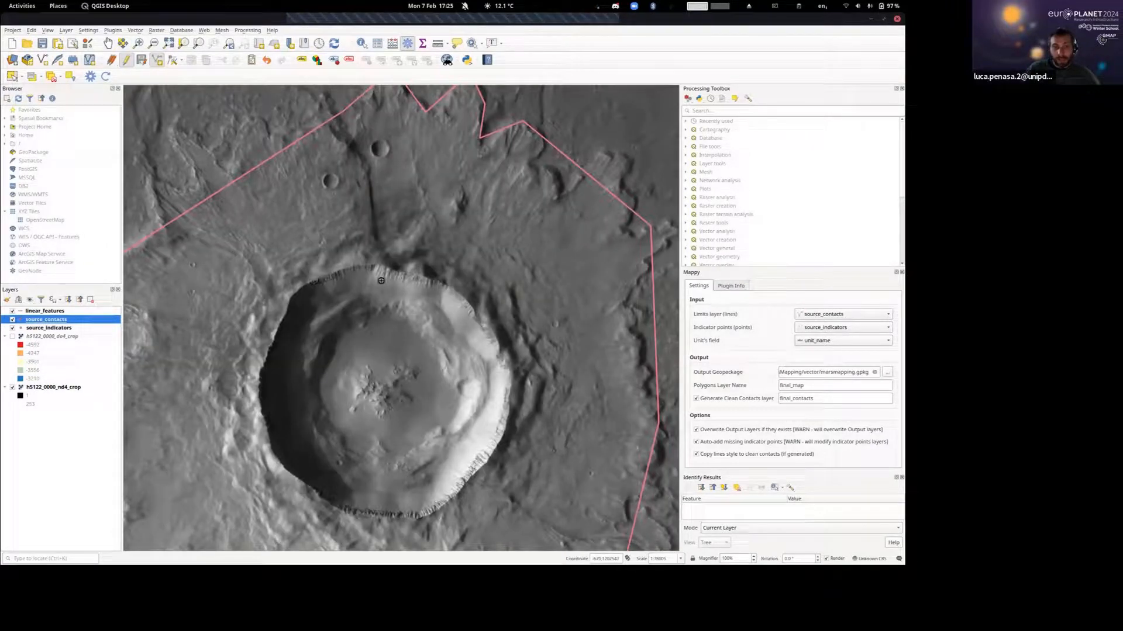
{"action": "left_click_drag", "start_coordinate": [445, 285], "coordinate": [445, 237]}
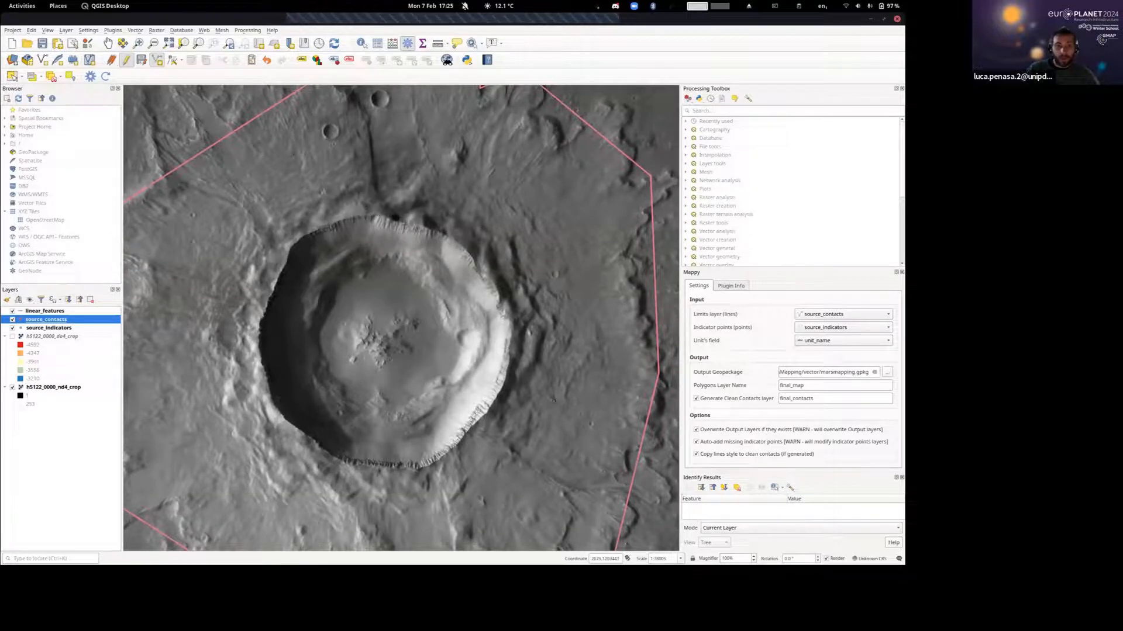
{"action": "left_click", "coordinate": [443, 236]}
{"action": "left_click", "coordinate": [466, 254]}
{"action": "left_click", "coordinate": [492, 279]}
{"action": "left_click", "coordinate": [499, 319]}
{"action": "left_click", "coordinate": [510, 335]}
{"action": "left_click", "coordinate": [501, 376]}
{"action": "left_click", "coordinate": [483, 422]}
{"action": "left_click", "coordinate": [469, 429]}
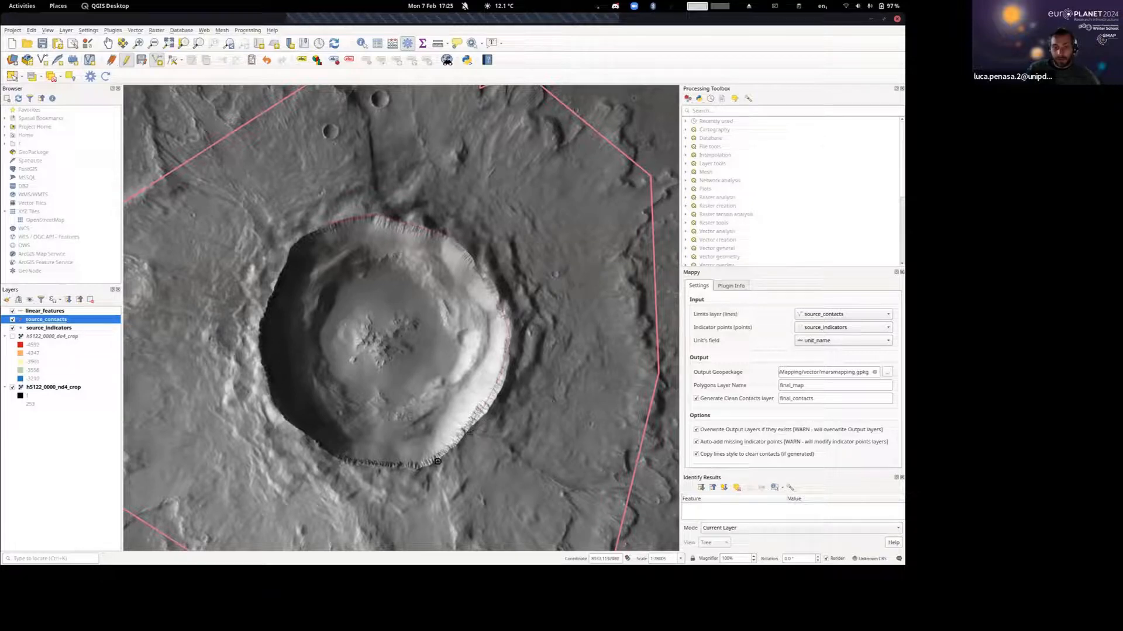
{"action": "left_click", "coordinate": [437, 462]}
{"action": "left_click", "coordinate": [352, 459]}
{"action": "left_click", "coordinate": [288, 438]}
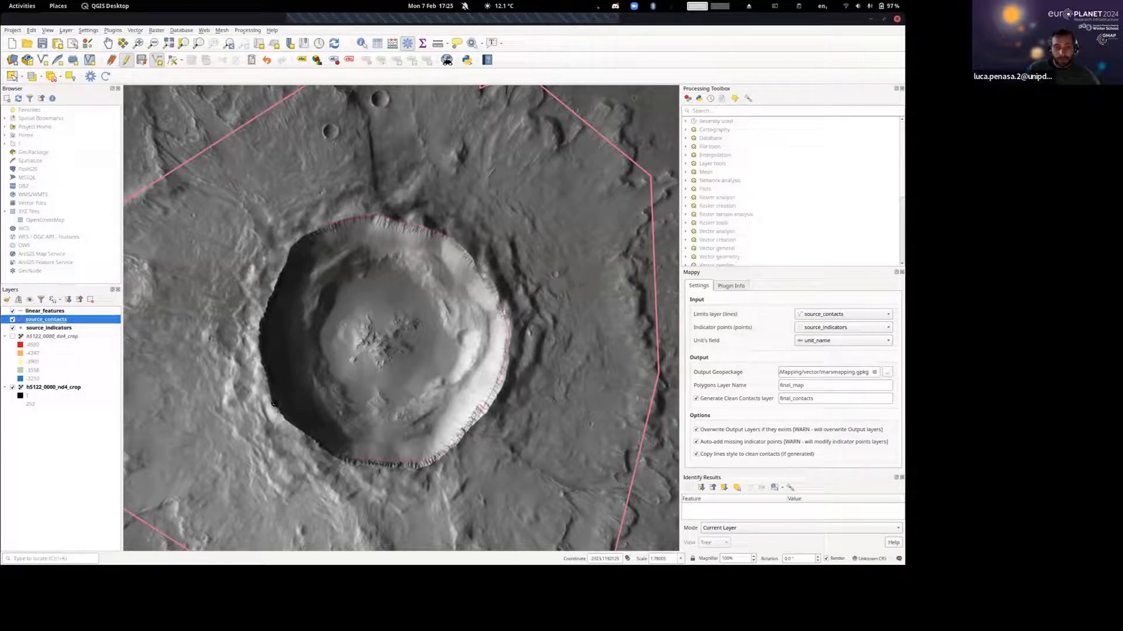
{"action": "left_click", "coordinate": [263, 311]}
{"action": "left_click", "coordinate": [284, 264]}
{"action": "left_click", "coordinate": [326, 229]}
{"action": "left_click", "coordinate": [335, 214]}
Finish the crater rim contact line and save it with a certainty of certain.
{"action": "scroll", "coordinate": [325, 218], "scroll_direction": "up", "scroll_amount": 3}
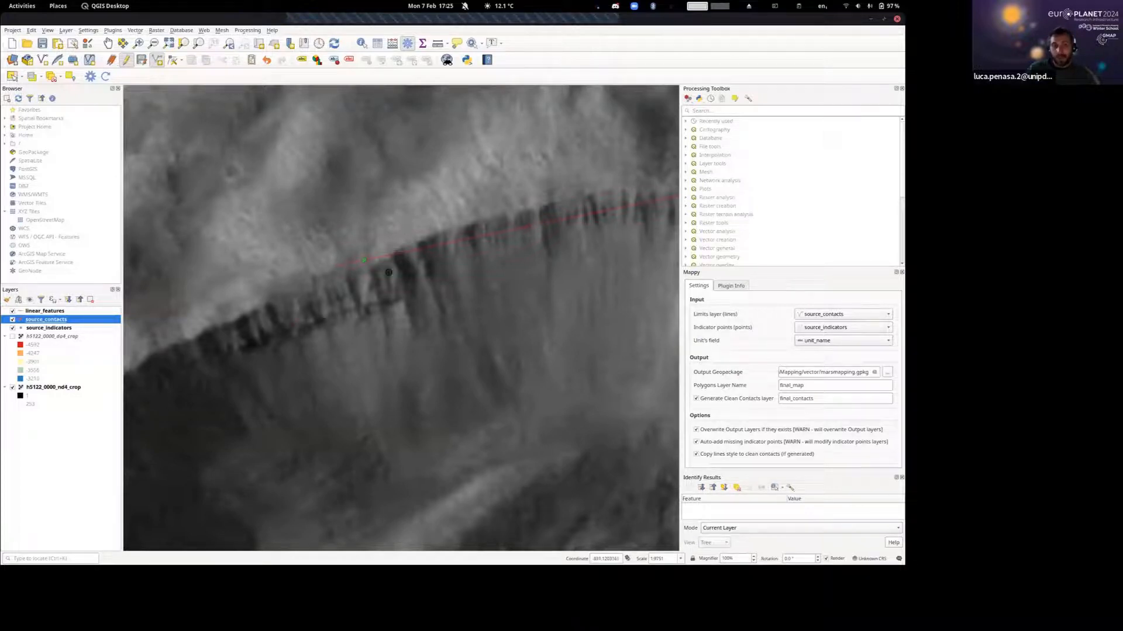
{"action": "right_click", "coordinate": [411, 228]}
{"action": "left_click", "coordinate": [618, 347]}
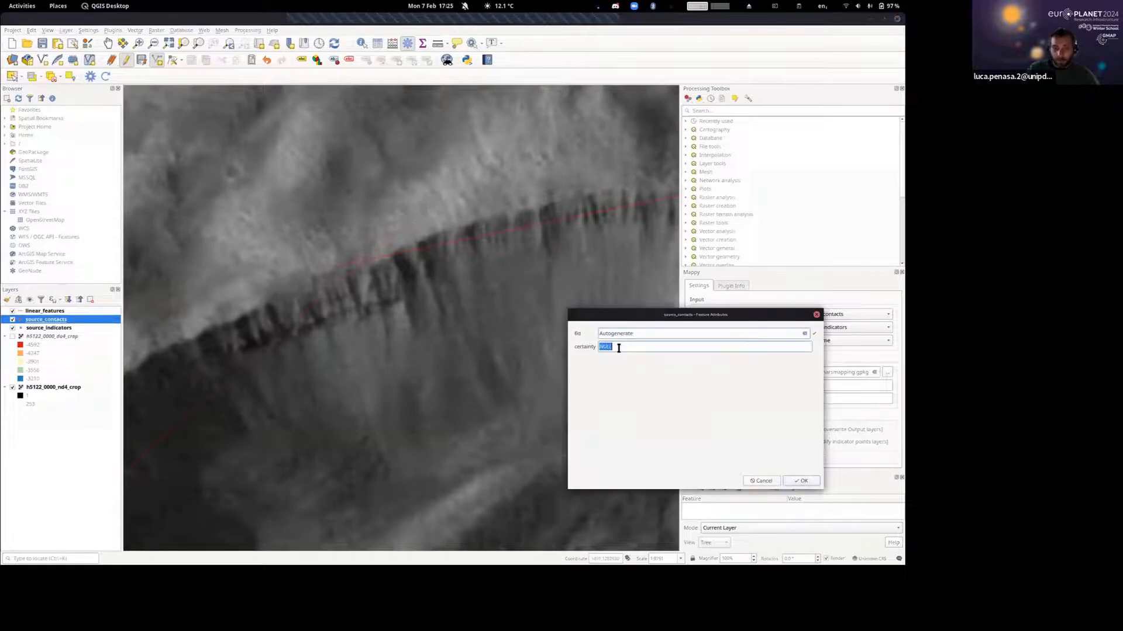
{"action": "type", "text": "certain"}
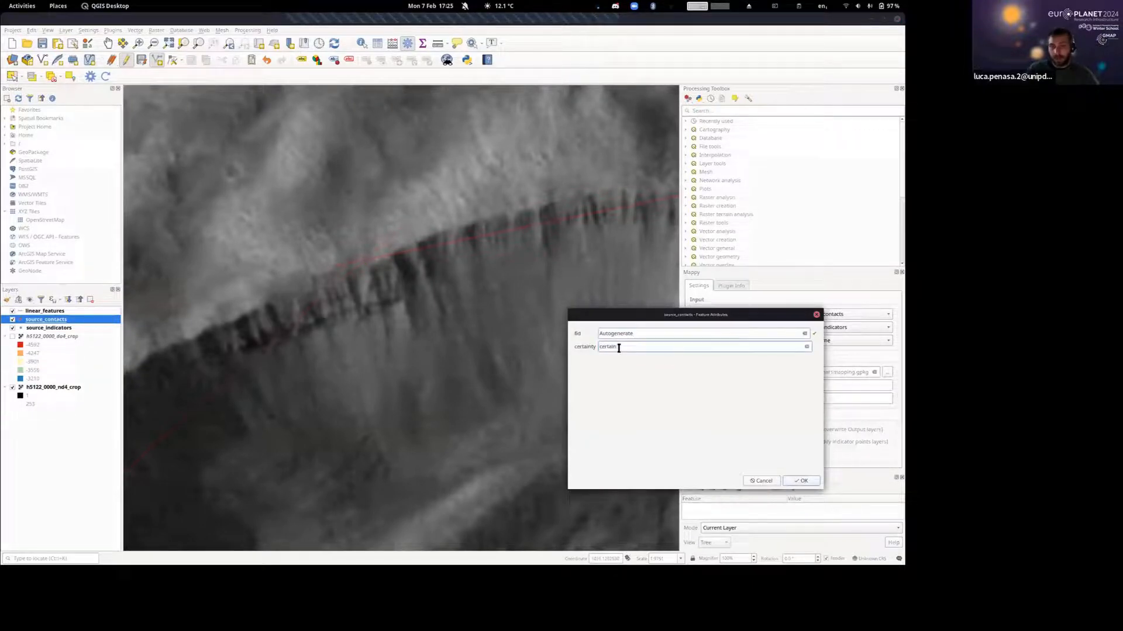
{"action": "left_click", "coordinate": [802, 481]}
Trace a coarse source_contacts line around the central peak on the crater floor, running its end past the starting point.
{"action": "scroll", "coordinate": [472, 205], "scroll_direction": "down", "scroll_amount": 5}
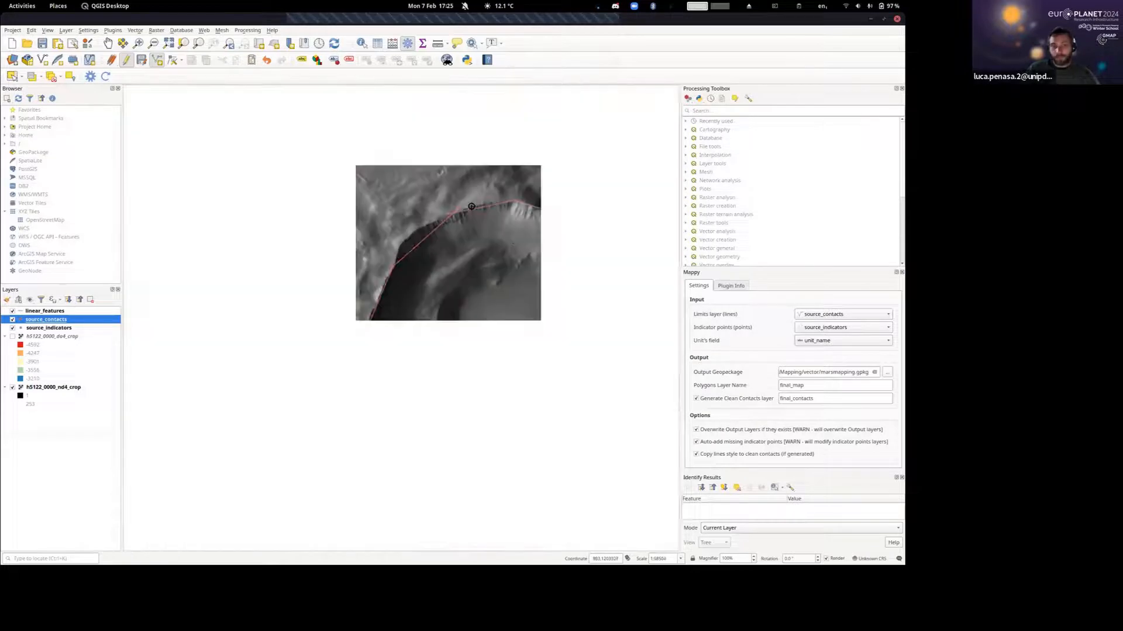
{"action": "left_click_drag", "start_coordinate": [531, 252], "coordinate": [431, 253]}
{"action": "scroll", "coordinate": [431, 252], "scroll_direction": "up", "scroll_amount": 3}
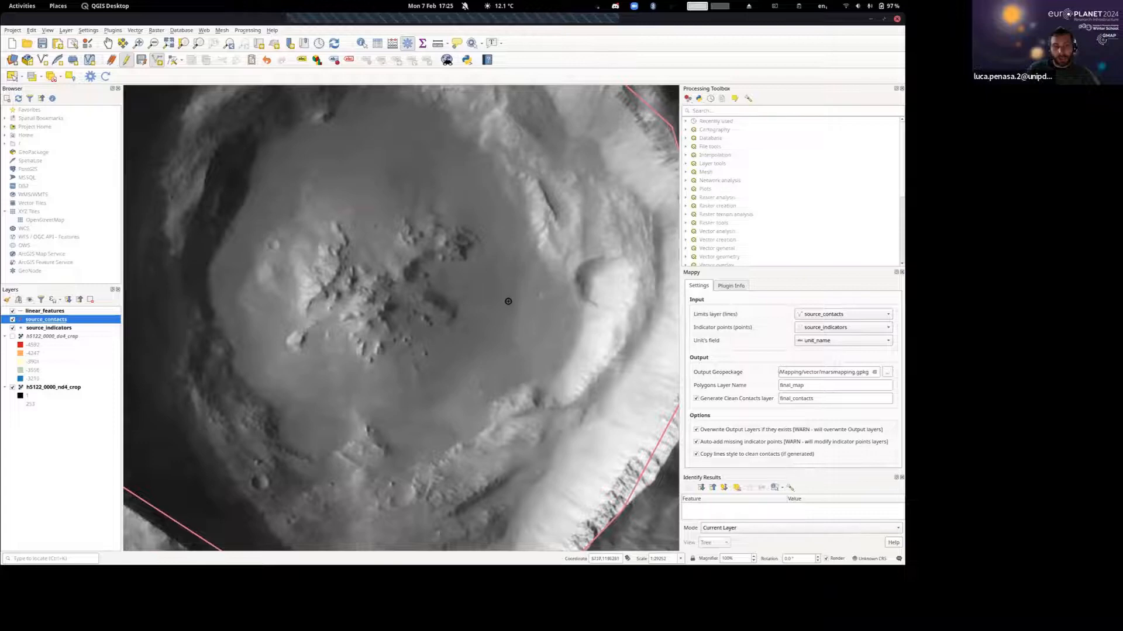
{"action": "right_click", "coordinate": [286, 229]}
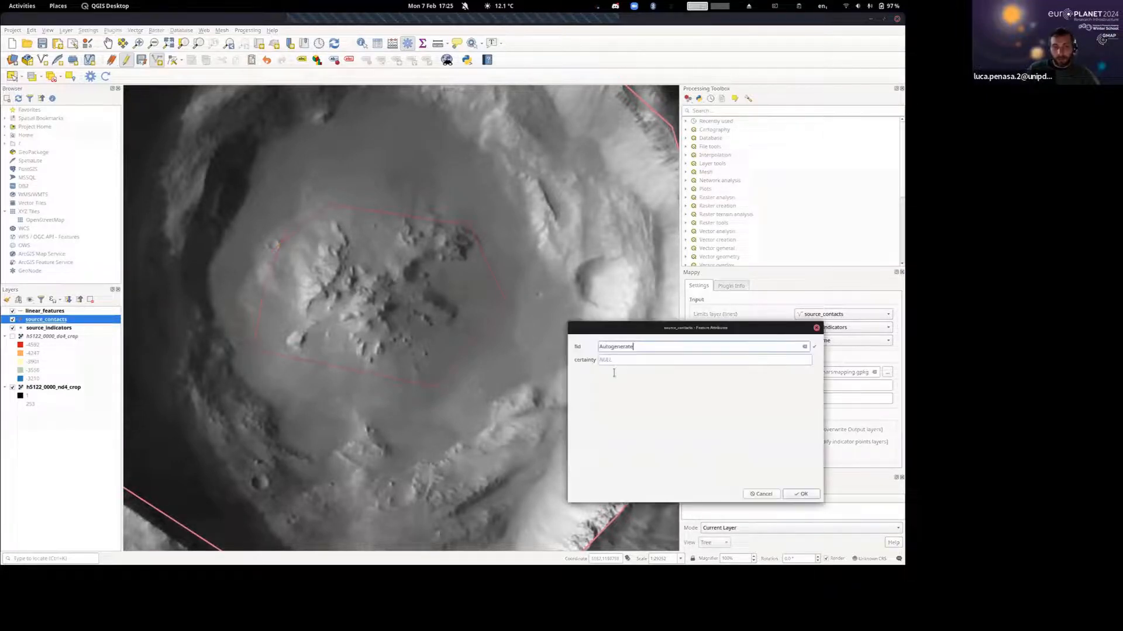
Set the central peak contact's certainty to uncertain and save the line.
{"action": "key", "text": "Tab"}
{"action": "type", "text": "approx"}
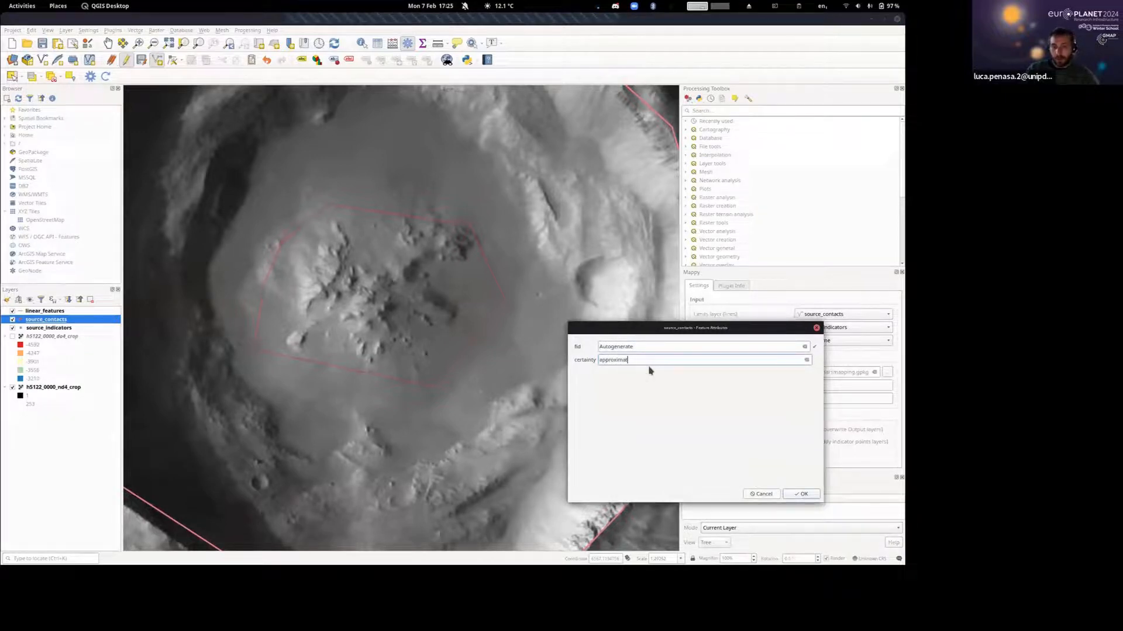
{"action": "key", "text": "BackSpace"}
{"action": "key", "text": "BackSpace"}
{"action": "key", "text": "BackSpace"}
{"action": "key", "text": "BackSpace"}
{"action": "key", "text": "BackSpace"}
{"action": "key", "text": "BackSpace"}
{"action": "key", "text": "BackSpace"}
{"action": "key", "text": "BackSpace"}
{"action": "type", "text": "uncertain"}
{"action": "left_click", "coordinate": [804, 495]}
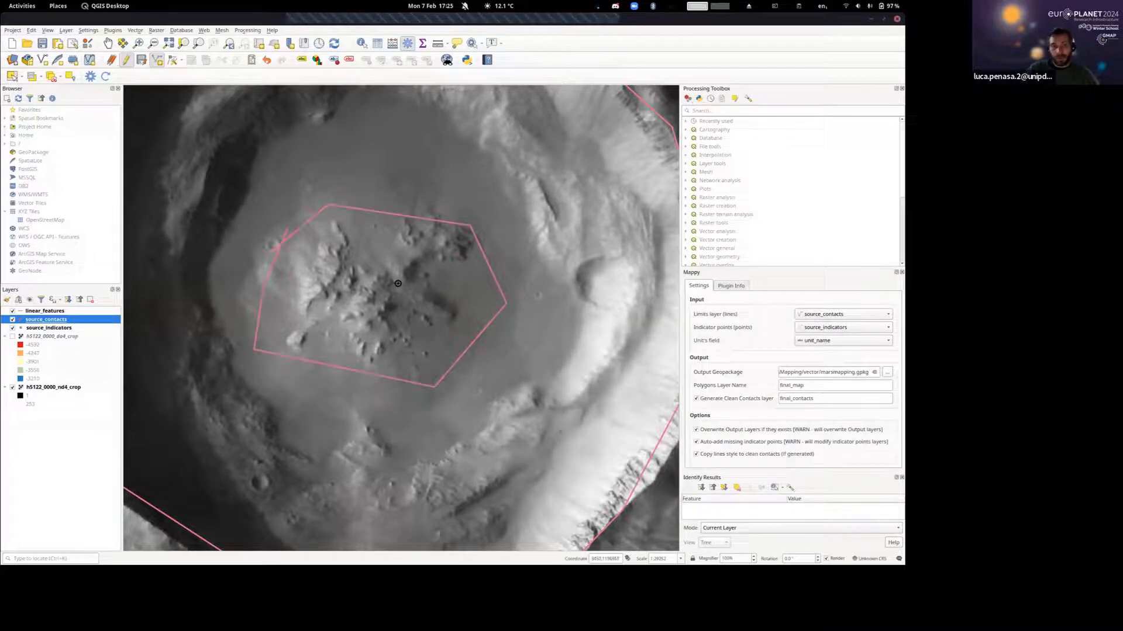
Review the source_contacts layer's symbology settings and leave them unchanged.
{"action": "scroll", "coordinate": [399, 283], "scroll_direction": "down", "scroll_amount": 3}
{"action": "left_click_drag", "start_coordinate": [410, 228], "coordinate": [424, 260]}
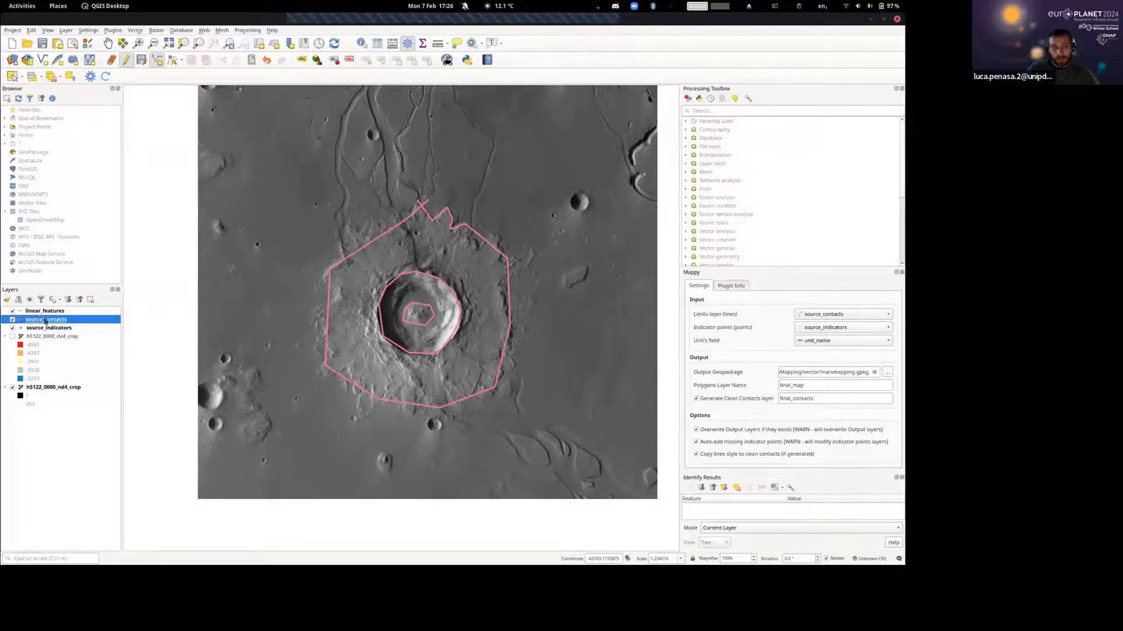
{"action": "mouse_move", "coordinate": [41, 323]}
{"action": "left_mouse_down"}
{"action": "mouse_move", "coordinate": [37, 412]}
{"action": "mouse_move", "coordinate": [48, 322]}
{"action": "left_mouse_up"}
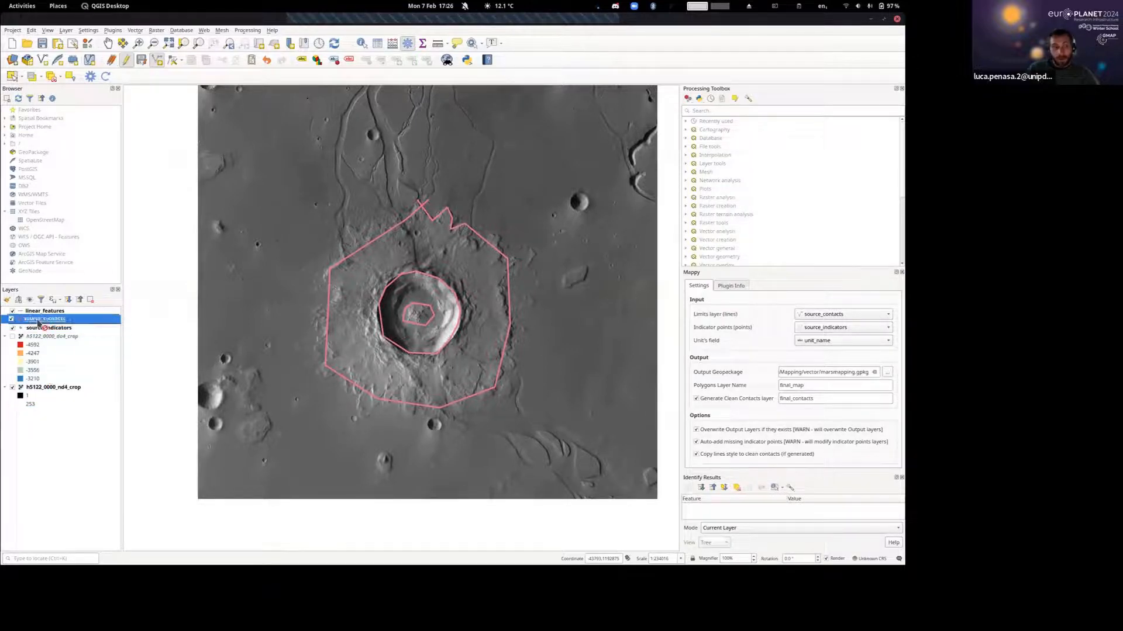
{"action": "double_click", "coordinate": [48, 321]}
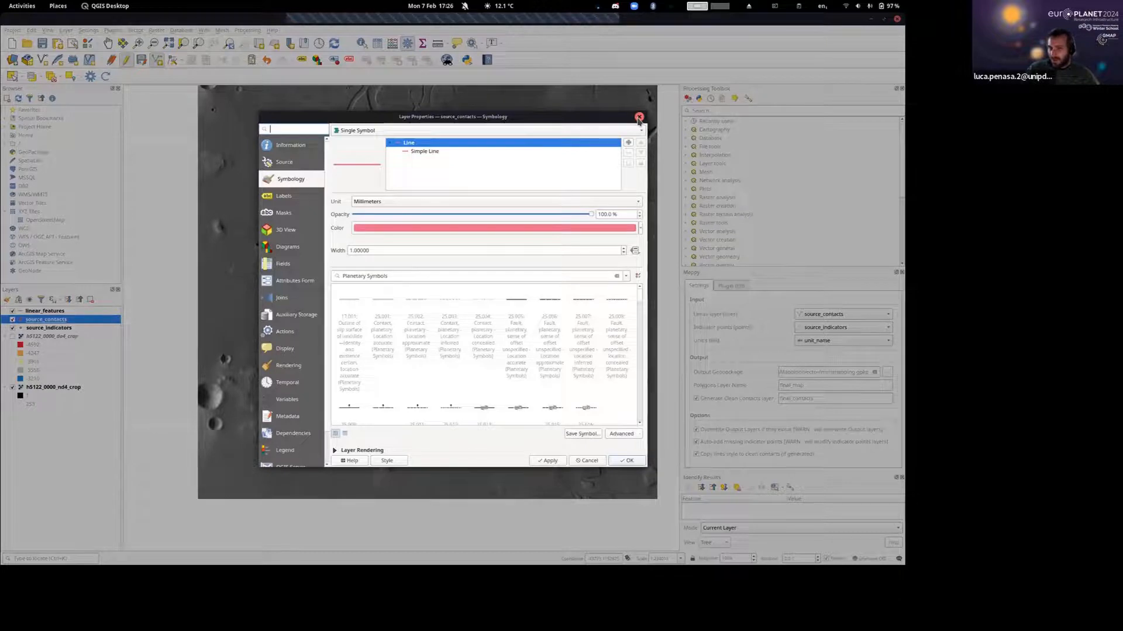
{"action": "left_click", "coordinate": [639, 118]}
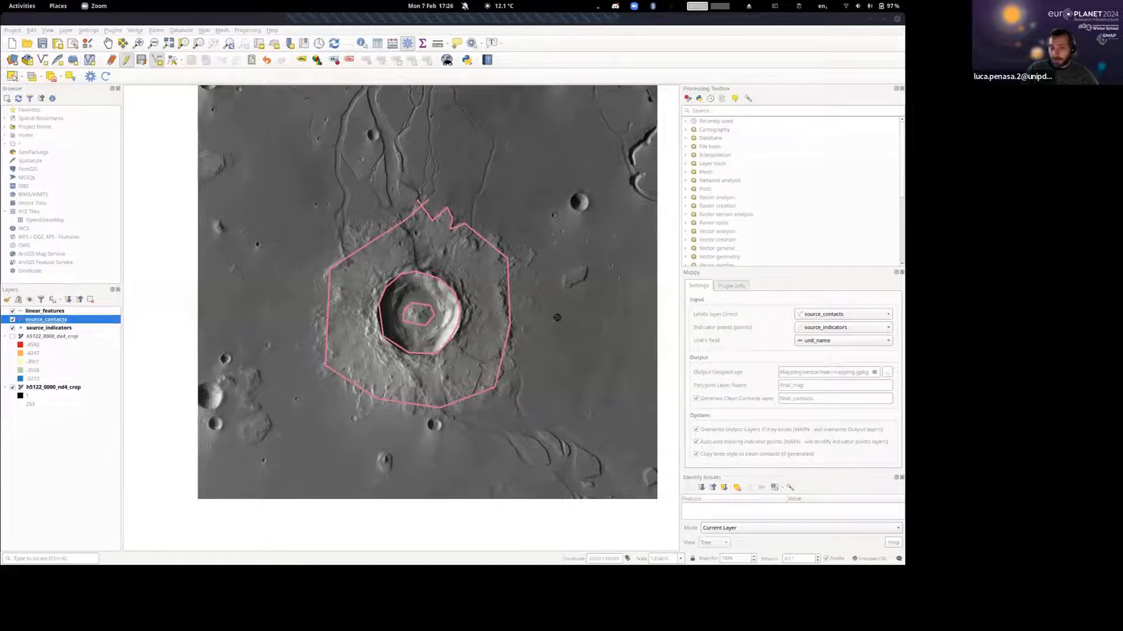
Draw a rectangular source_contacts boundary enclosing the whole ejecta blanket, crossing its own start, and save it with the certainty left empty.
{"action": "key", "text": "alt+Tab"}
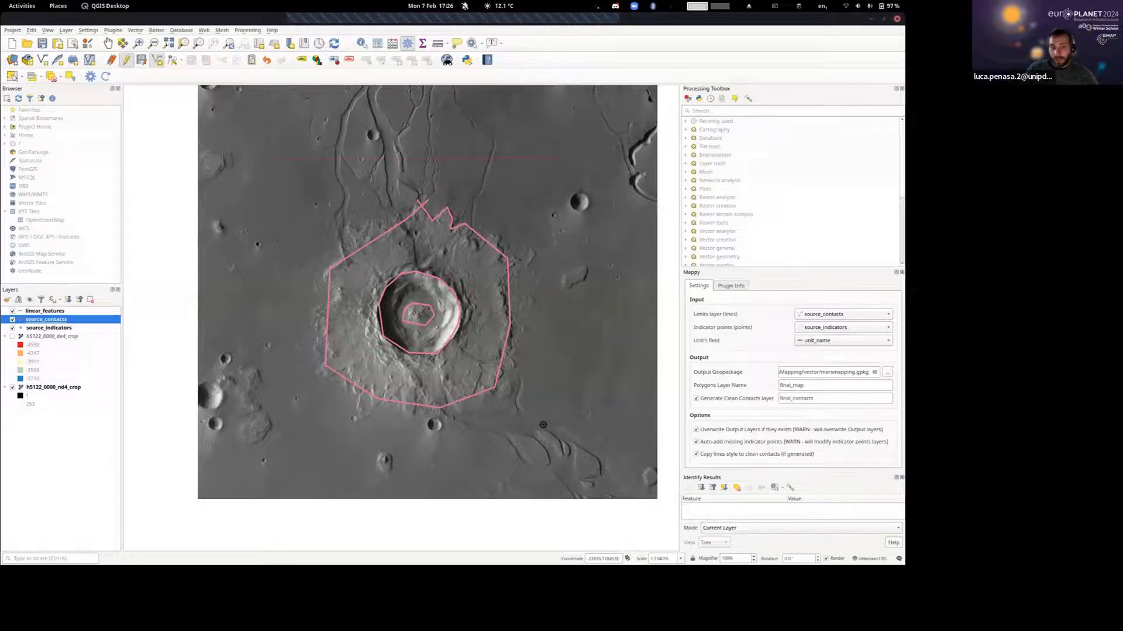
{"action": "left_click", "coordinate": [550, 443]}
{"action": "left_click", "coordinate": [266, 438]}
{"action": "left_click", "coordinate": [273, 154]}
{"action": "right_click", "coordinate": [273, 154]}
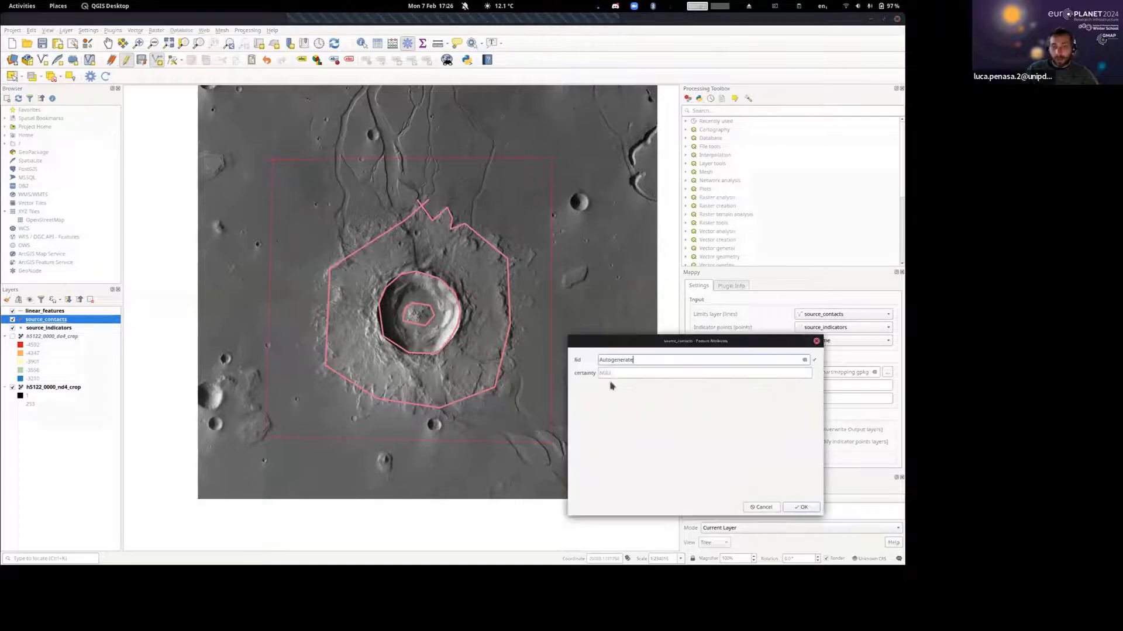
{"action": "left_click", "coordinate": [803, 508]}
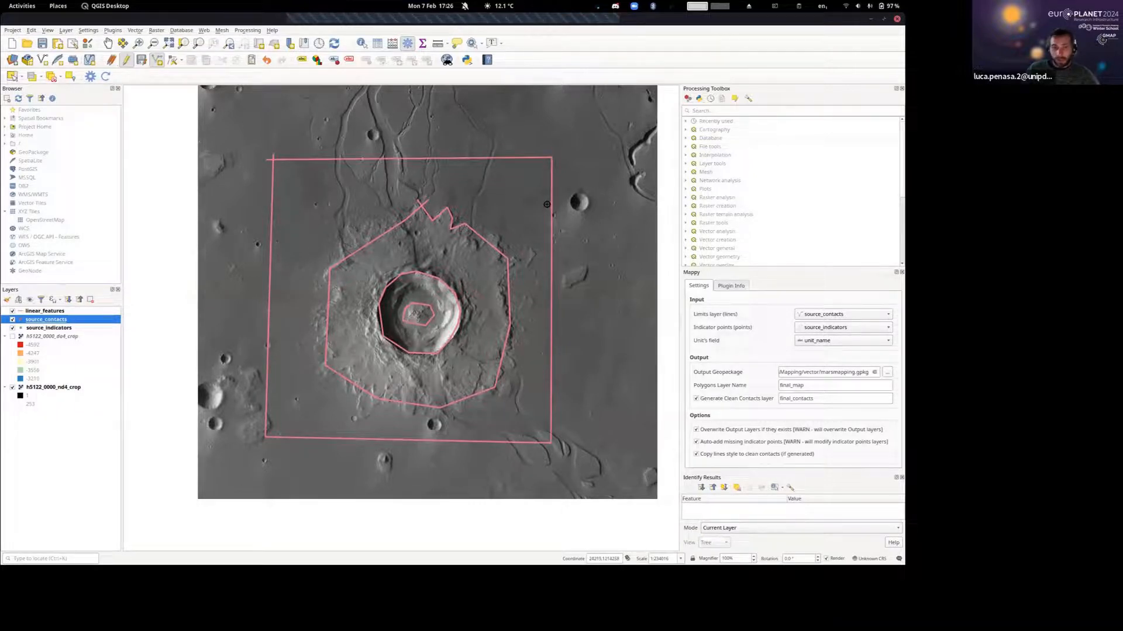
Examine the digitized contacts around the crater, including the crossing ends of the ejecta line and the outer boundary.
{"action": "left_click_drag", "start_coordinate": [546, 207], "coordinate": [528, 230]}
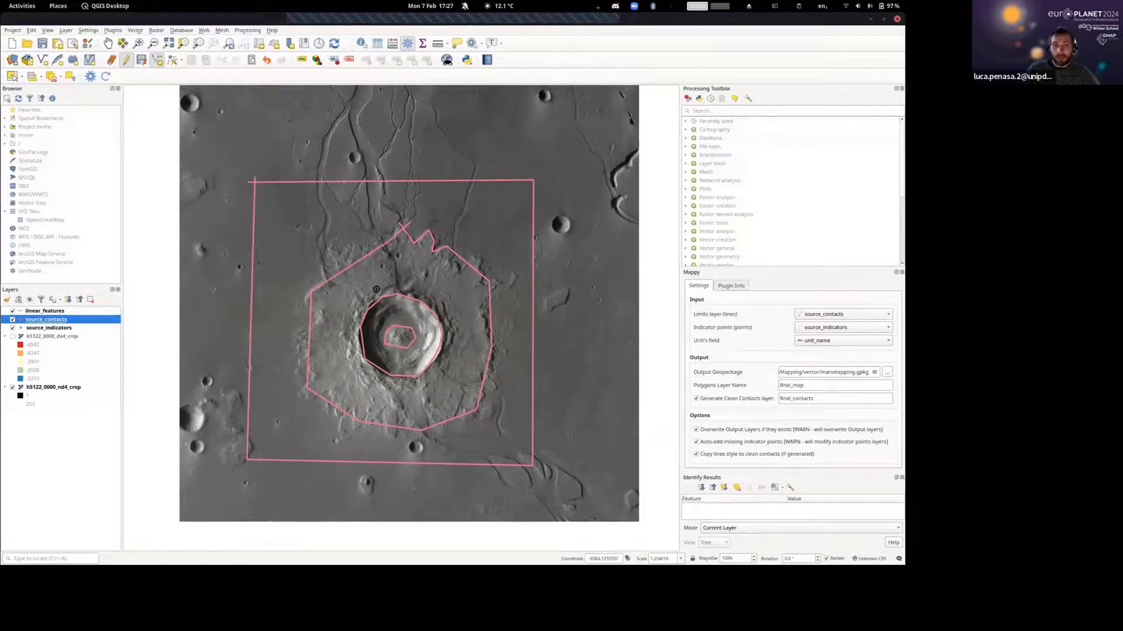
{"action": "scroll", "coordinate": [371, 285], "scroll_direction": "up", "scroll_amount": 2}
{"action": "left_click_drag", "start_coordinate": [320, 236], "coordinate": [462, 349]}
{"action": "scroll", "coordinate": [445, 313], "scroll_direction": "down", "scroll_amount": 1}
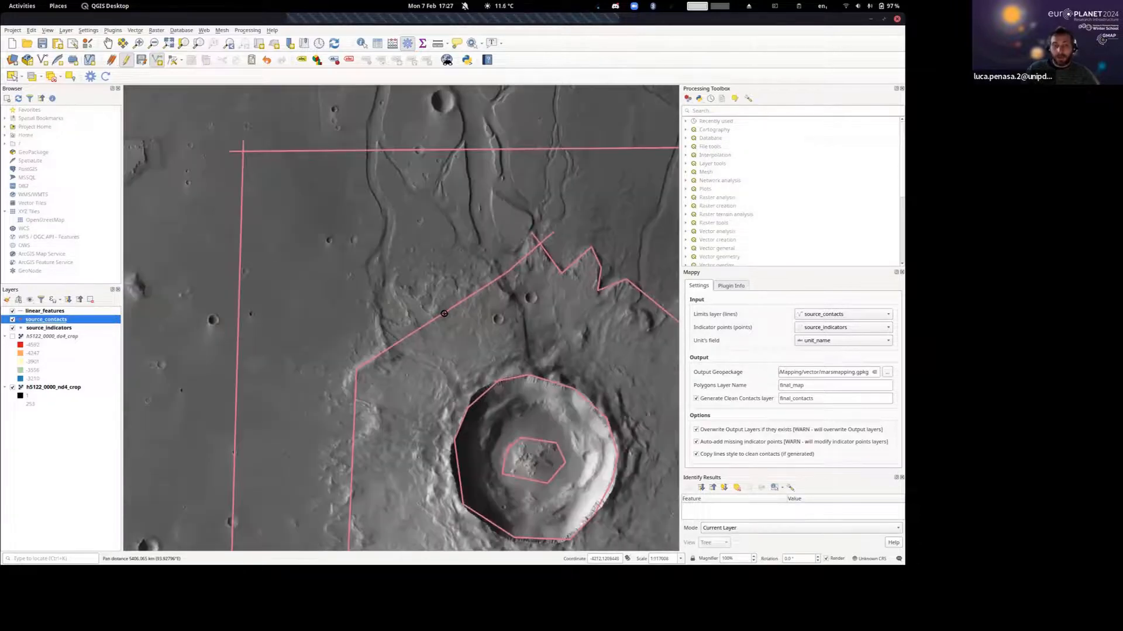
{"action": "left_click_drag", "start_coordinate": [300, 220], "coordinate": [276, 210]}
{"action": "scroll", "coordinate": [386, 301], "scroll_direction": "down", "scroll_amount": 1}
{"action": "left_click_drag", "start_coordinate": [387, 300], "coordinate": [349, 236]}
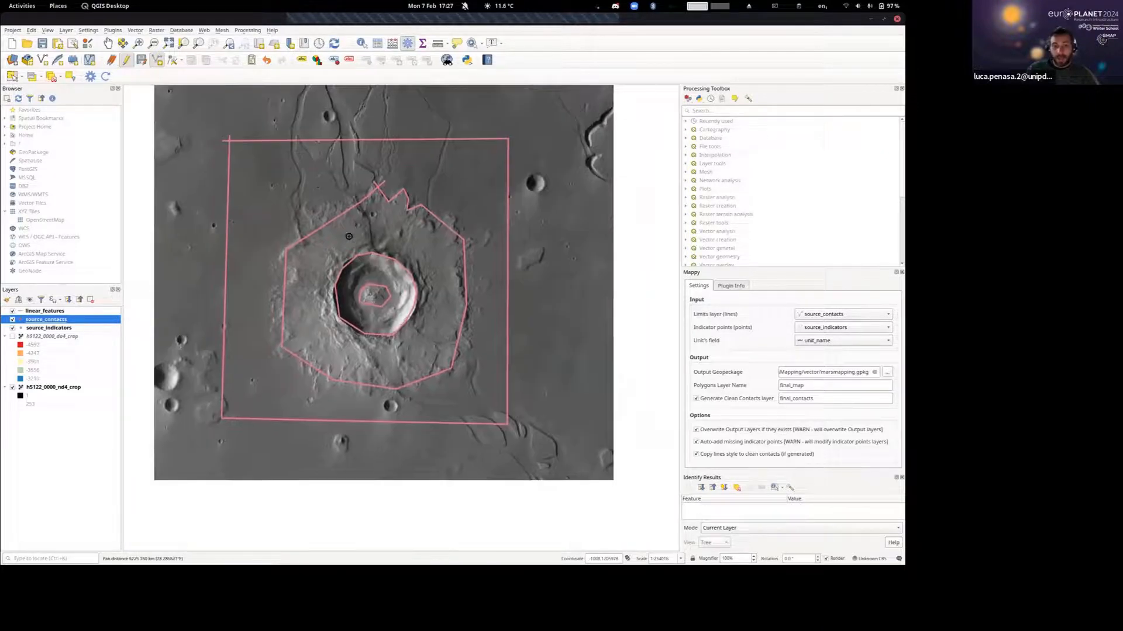
{"action": "scroll", "coordinate": [342, 256], "scroll_direction": "up", "scroll_amount": 1}
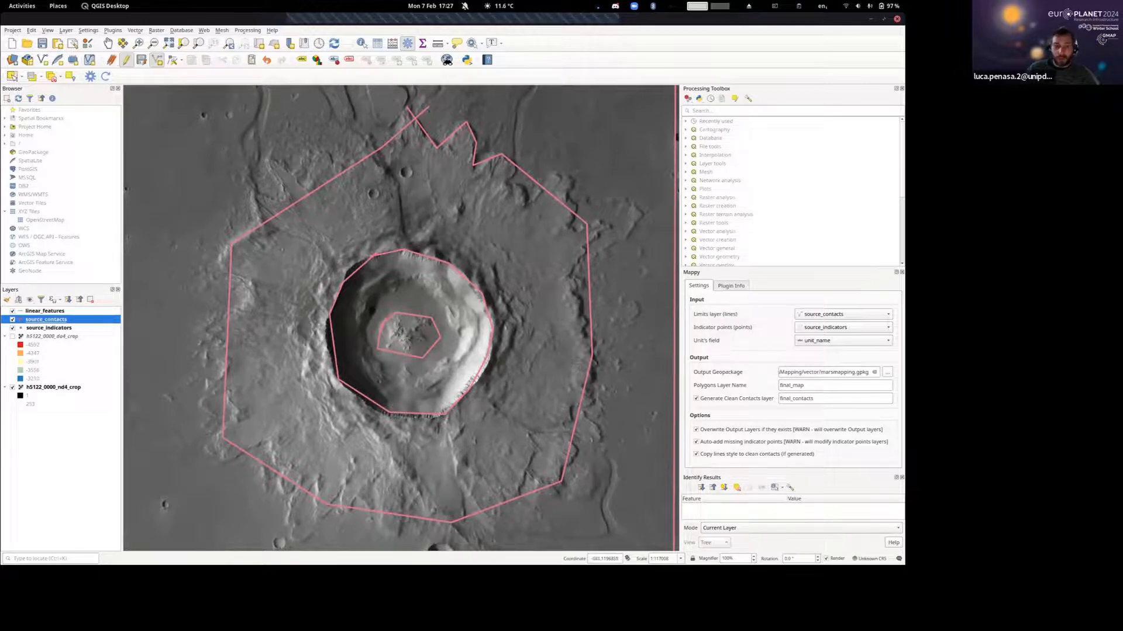
{"action": "left_click_drag", "start_coordinate": [359, 298], "coordinate": [302, 282]}
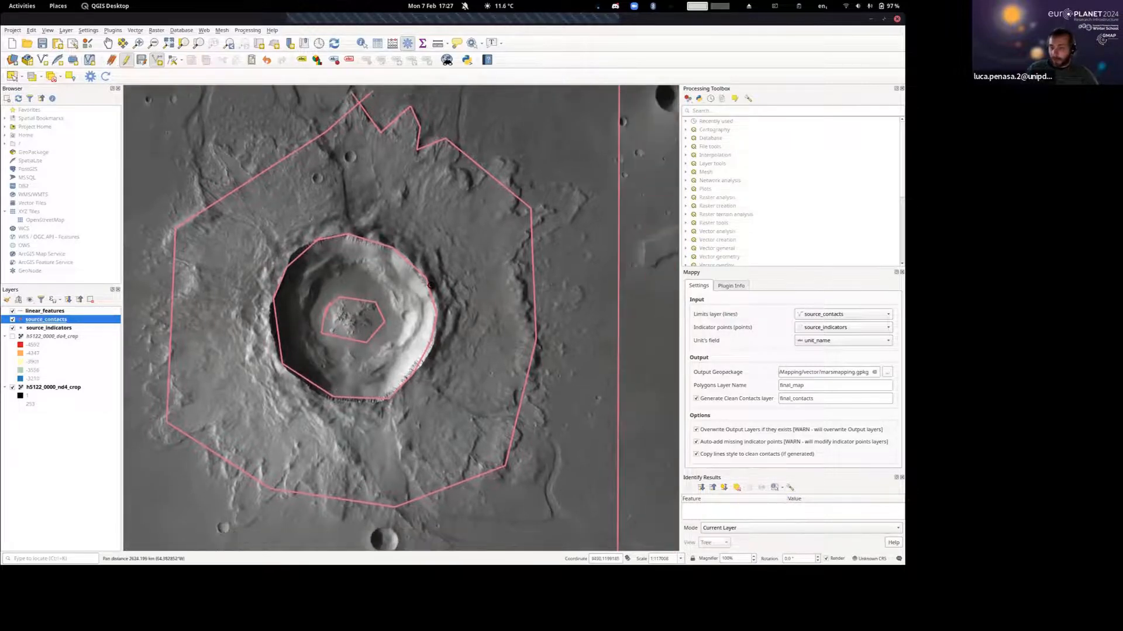
{"action": "scroll", "coordinate": [435, 266], "scroll_direction": "down", "scroll_amount": 1}
{"action": "left_click_drag", "start_coordinate": [432, 282], "coordinate": [433, 281]}
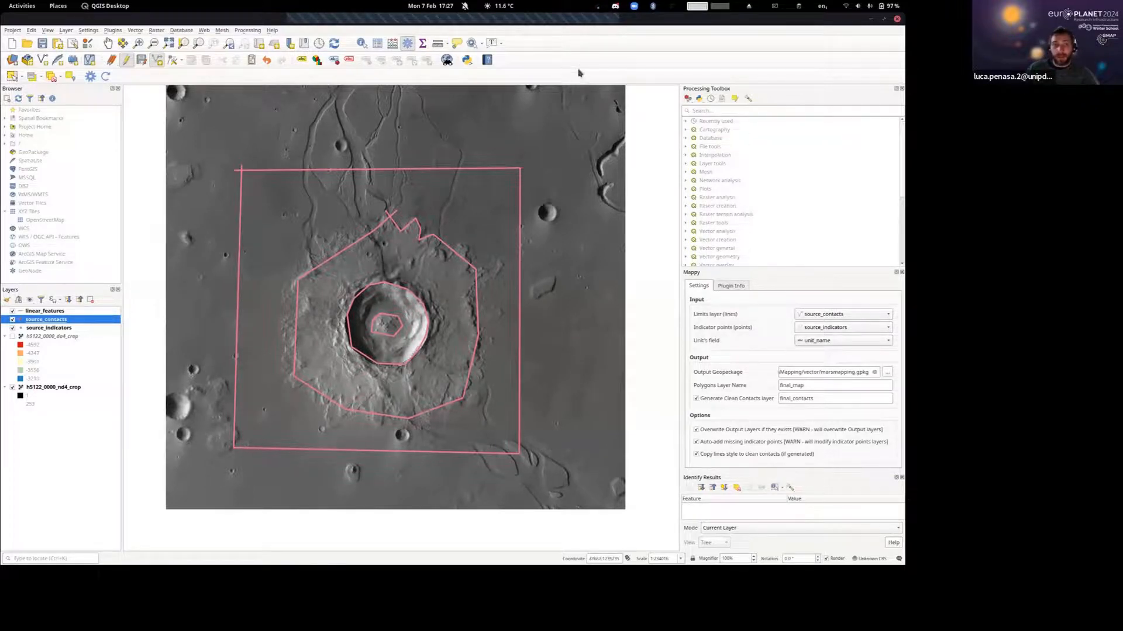
Move the Mappy toolbar up beside the Python and help tools and bring Mappy's mapping algorithms into view in the Processing Toolbox.
{"action": "left_click_drag", "start_coordinate": [86, 81], "coordinate": [519, 65]}
{"action": "left_click", "coordinate": [507, 61]}
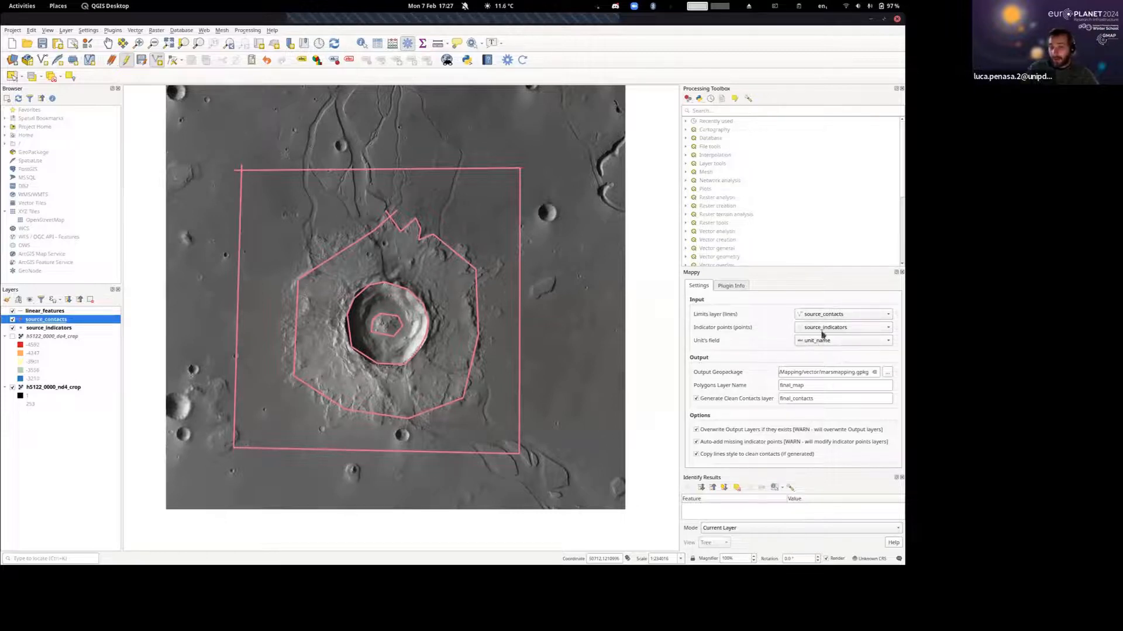
{"action": "scroll", "coordinate": [772, 231], "scroll_direction": "down", "scroll_amount": 5}
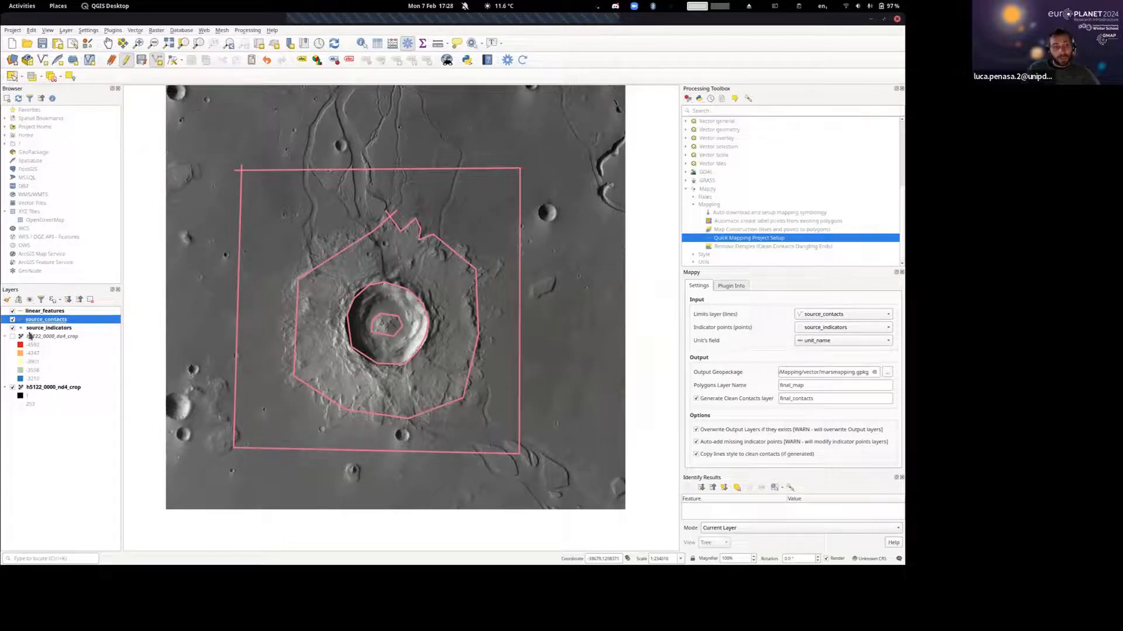
Check Mappy's output geopackage path and generate the polygon map and clean contacts, saving the pending line edits.
{"action": "left_click", "coordinate": [35, 330]}
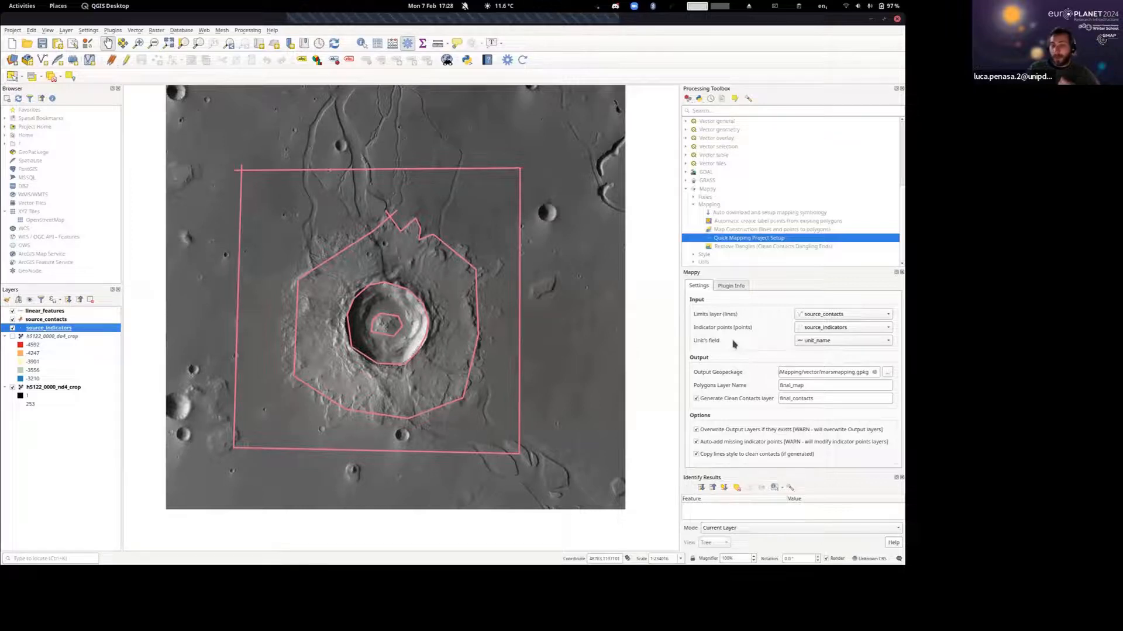
{"action": "left_click_drag", "start_coordinate": [845, 369], "coordinate": [708, 367]}
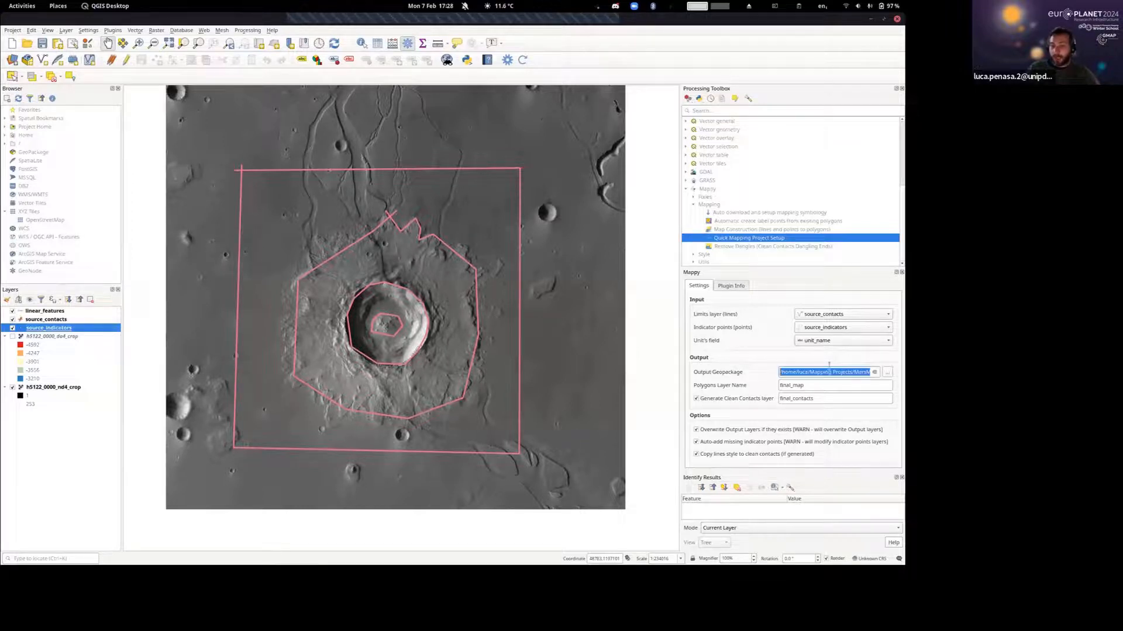
{"action": "left_click", "coordinate": [829, 371]}
{"action": "key", "text": "ctrl+a"}
{"action": "left_click", "coordinate": [838, 372]}
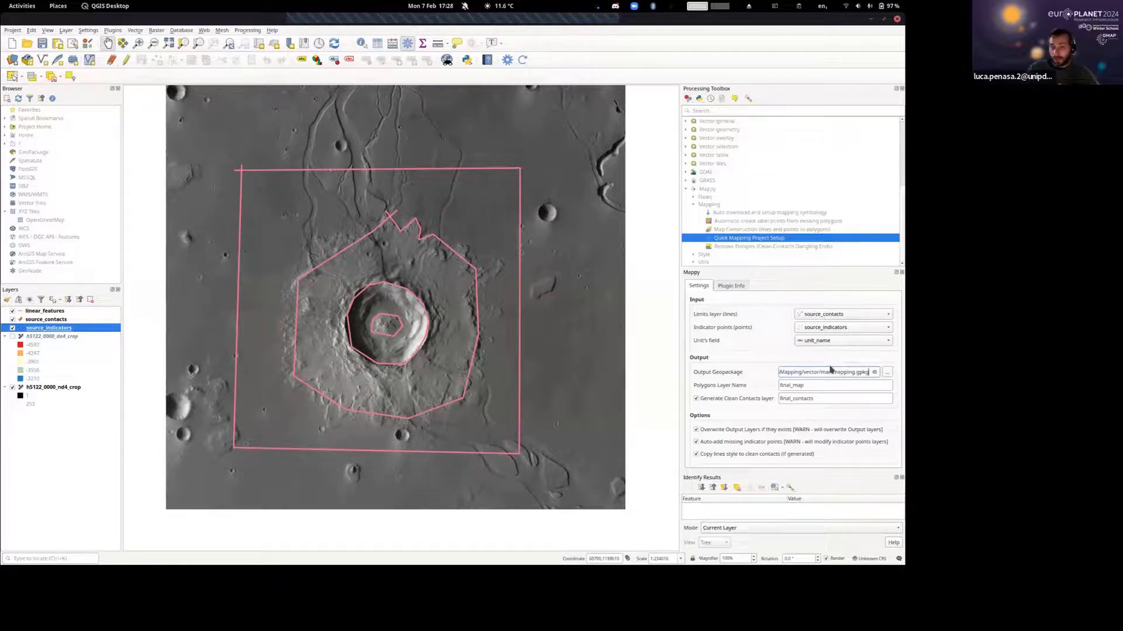
{"action": "left_click", "coordinate": [521, 58]}
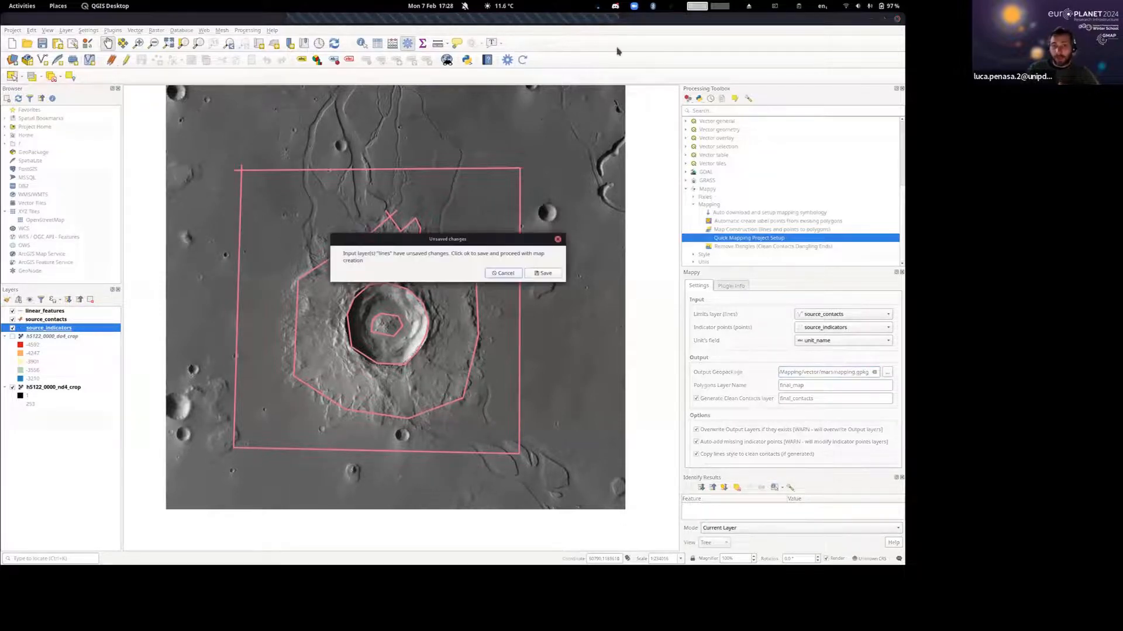
{"action": "left_click", "coordinate": [555, 273]}
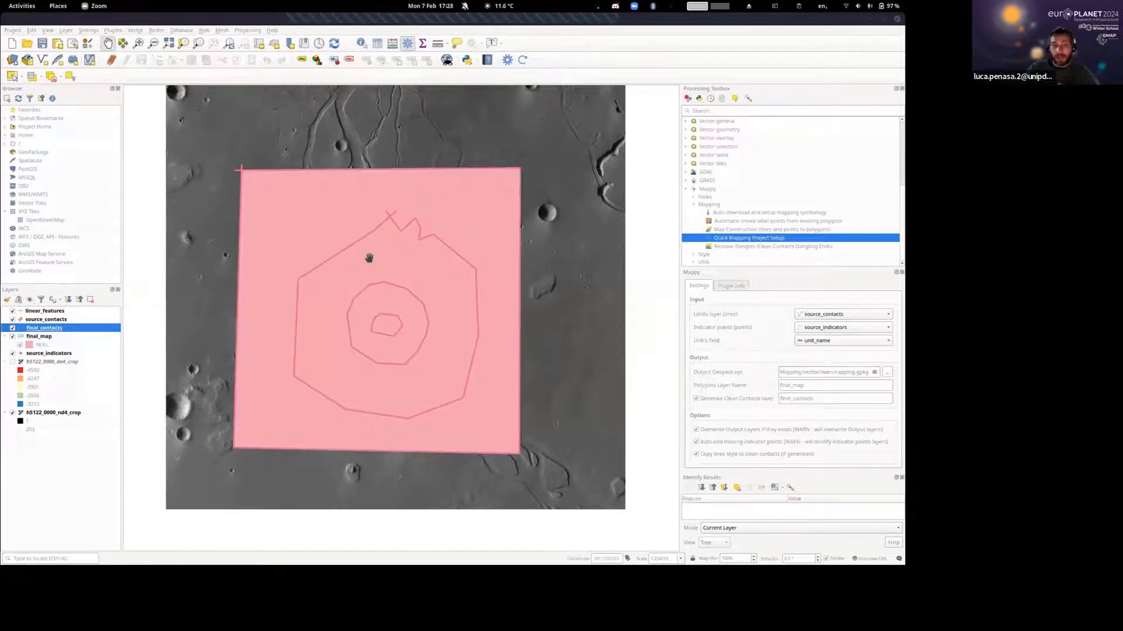
Move the source_indicators layer above final_map in the layer order.
{"action": "left_click_drag", "start_coordinate": [369, 257], "coordinate": [448, 258]}
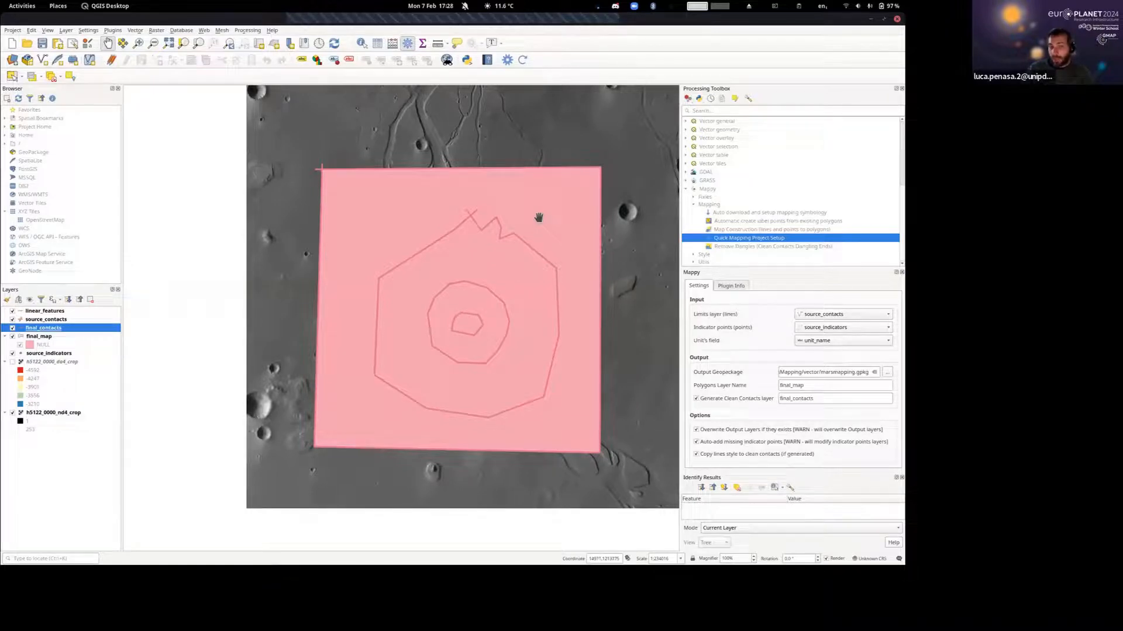
{"action": "left_click_drag", "start_coordinate": [536, 215], "coordinate": [521, 230]}
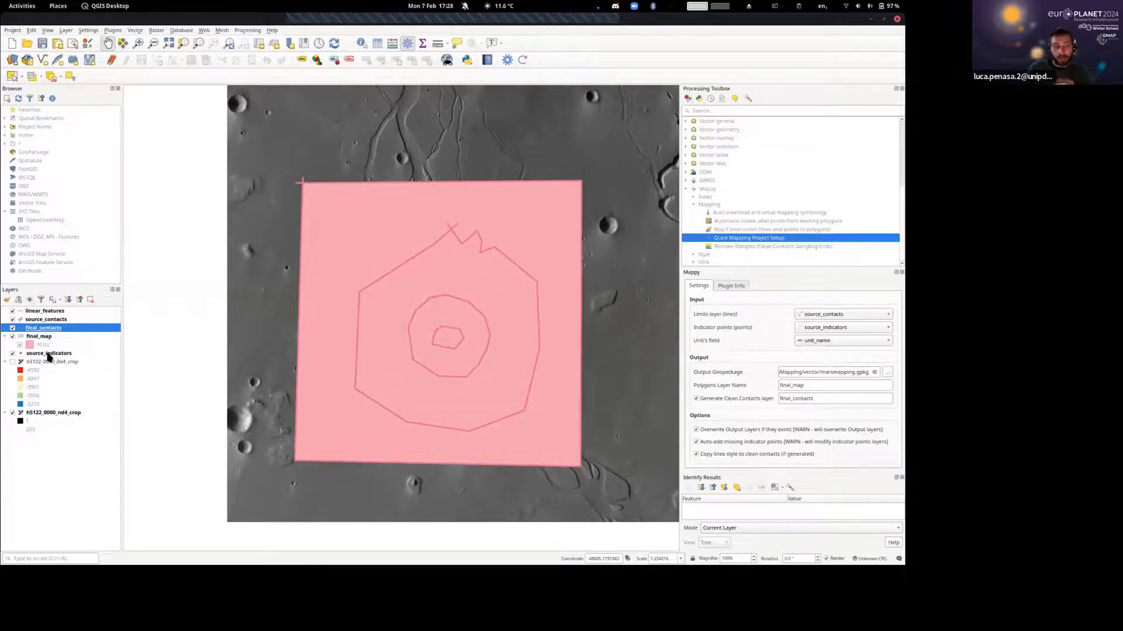
{"action": "left_click", "coordinate": [33, 354]}
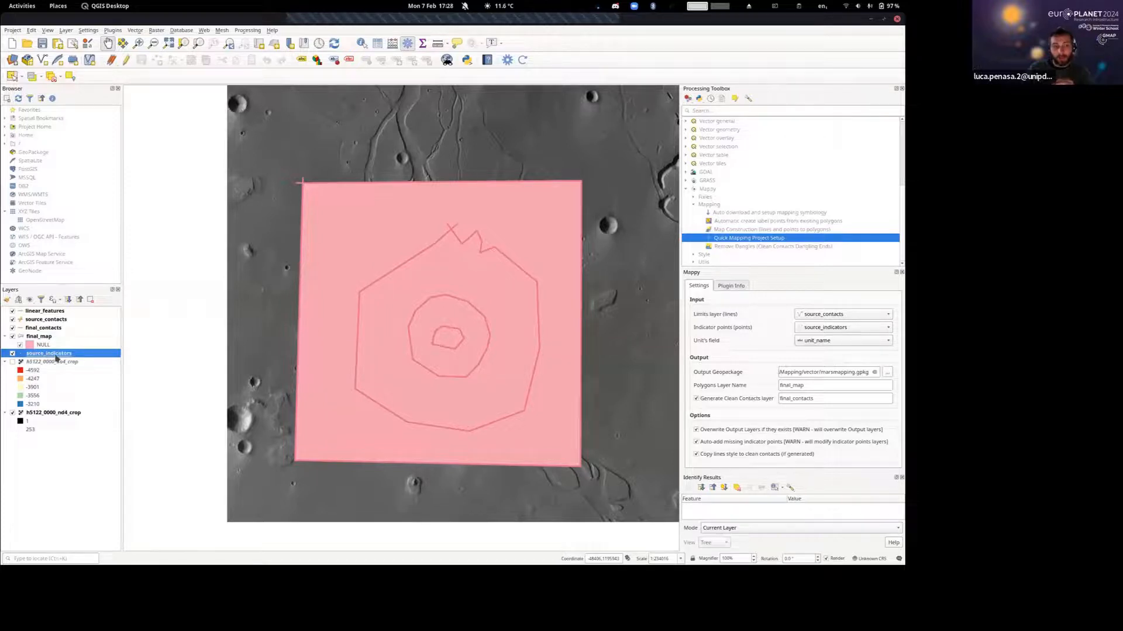
{"action": "left_click_drag", "start_coordinate": [57, 358], "coordinate": [57, 341]}
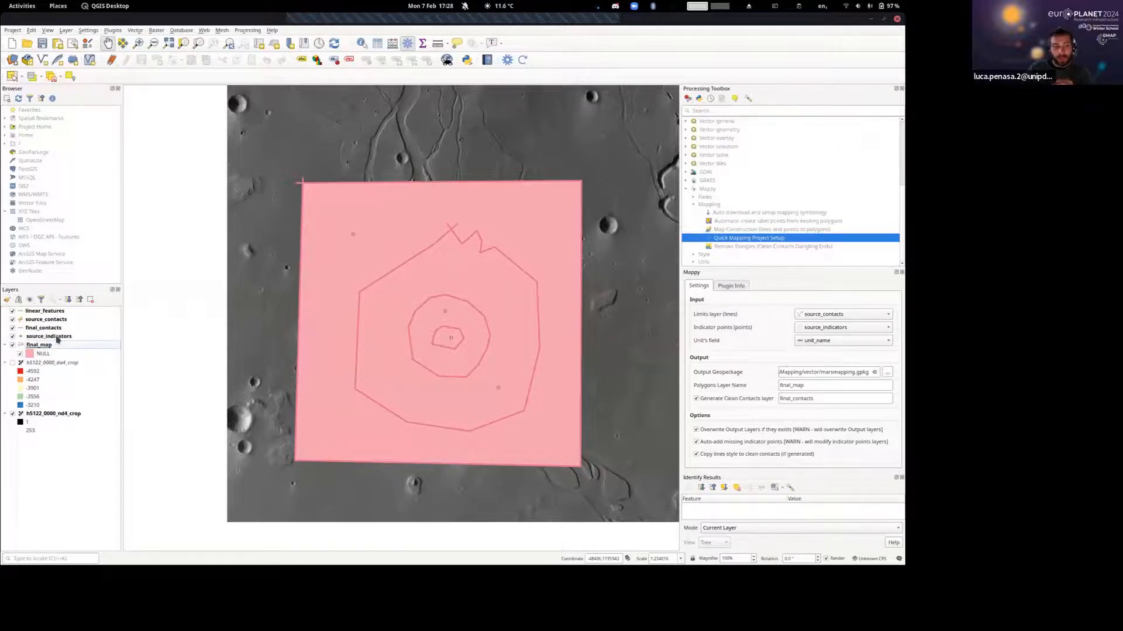
Style the source_indicators points with a marker size of 5 millimetres and a black color.
{"action": "double_click", "coordinate": [56, 337]}
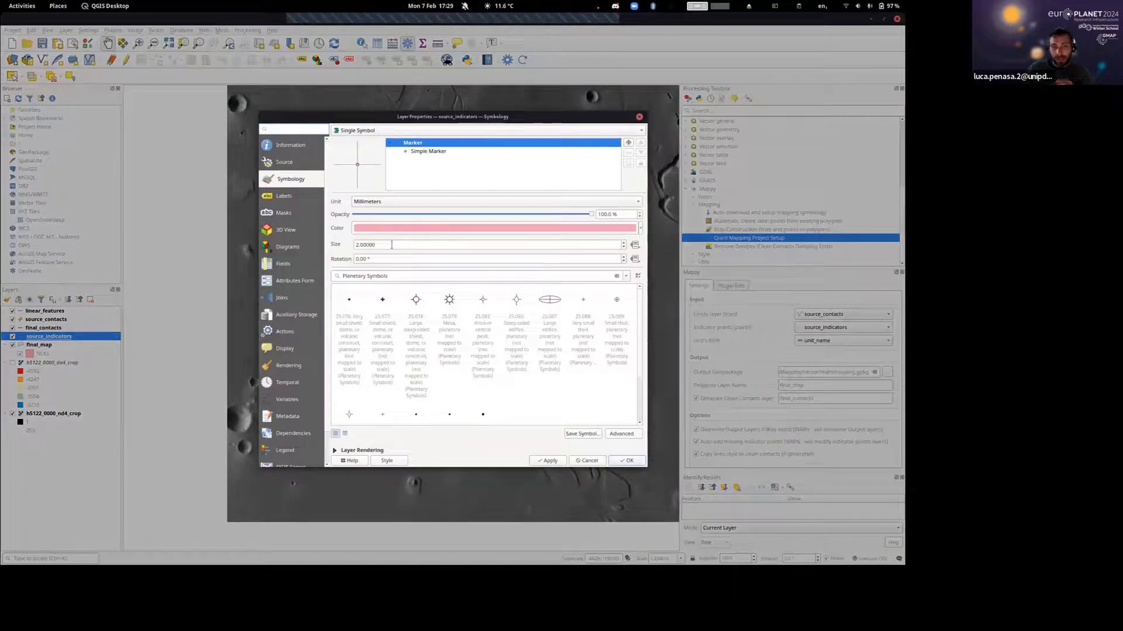
{"action": "double_click", "coordinate": [392, 245]}
{"action": "type", "text": "5"}
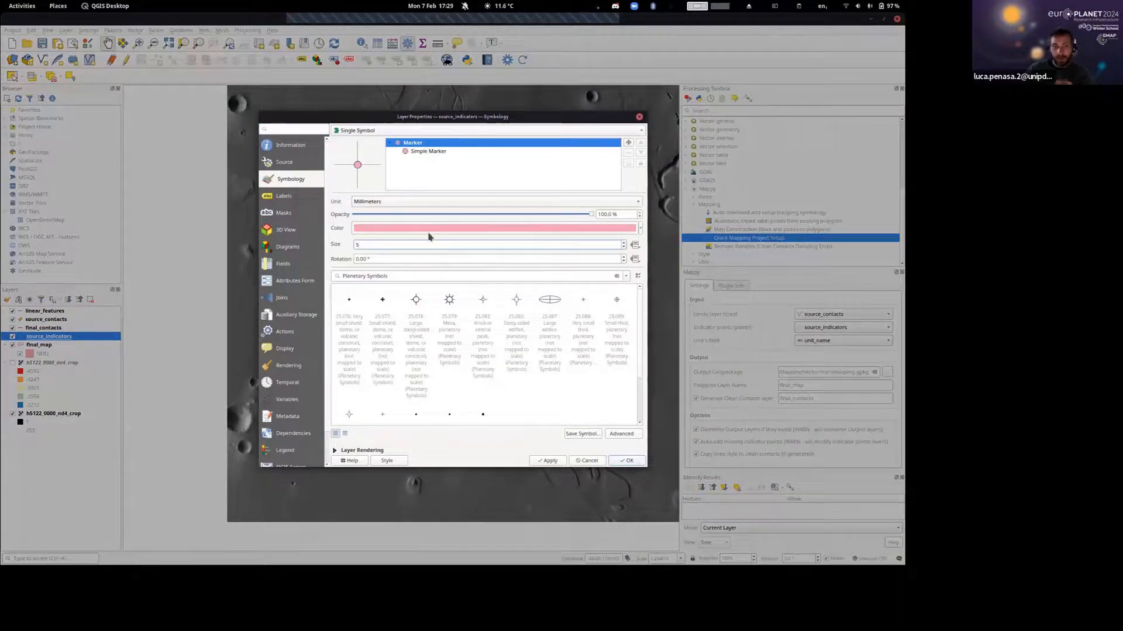
{"action": "left_click", "coordinate": [427, 229]}
{"action": "left_click", "coordinate": [407, 245]}
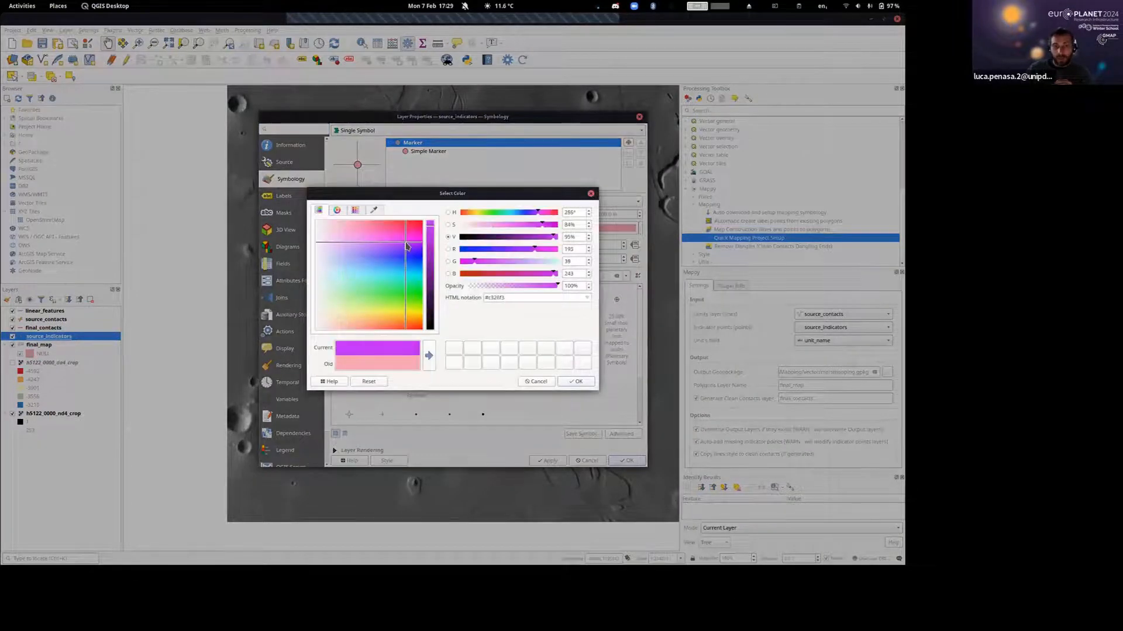
{"action": "left_click_drag", "start_coordinate": [431, 253], "coordinate": [442, 384]}
{"action": "left_click", "coordinate": [576, 381]}
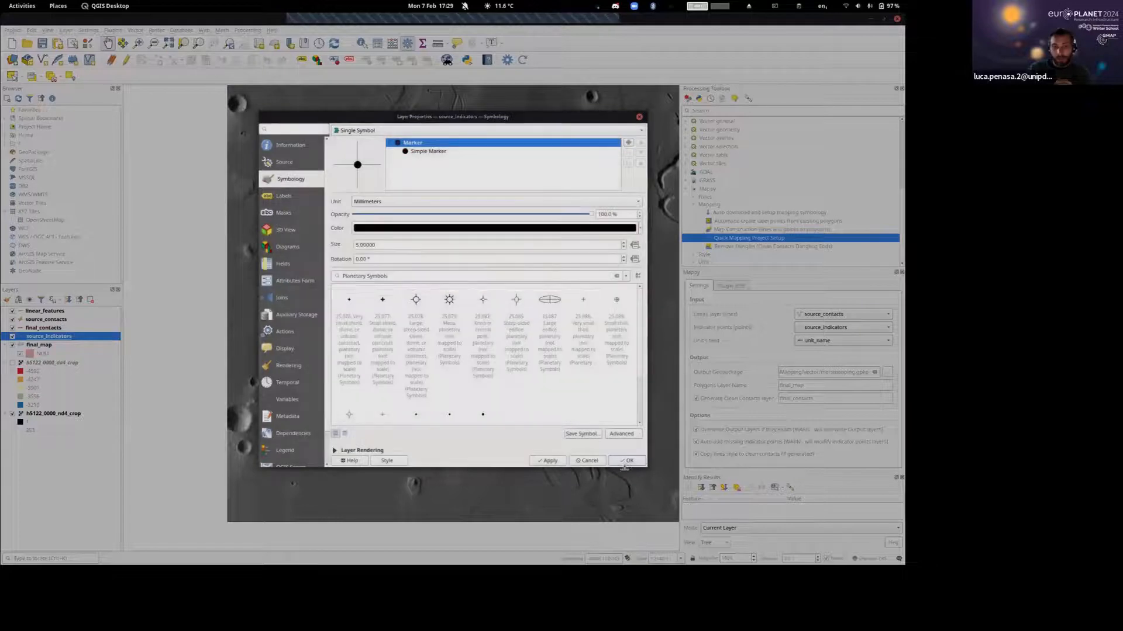
{"action": "left_click", "coordinate": [626, 461]}
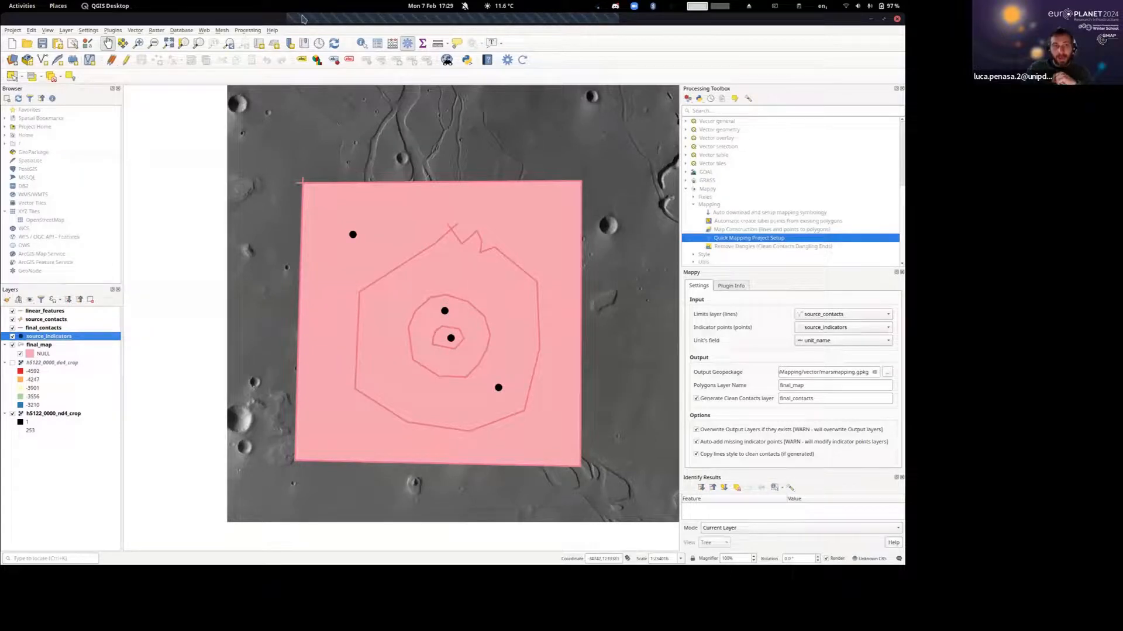
Enable editing on source_indicators and set the unit_name of the indicator point outside the ejecta to externalPlains.
{"action": "left_click", "coordinate": [360, 44]}
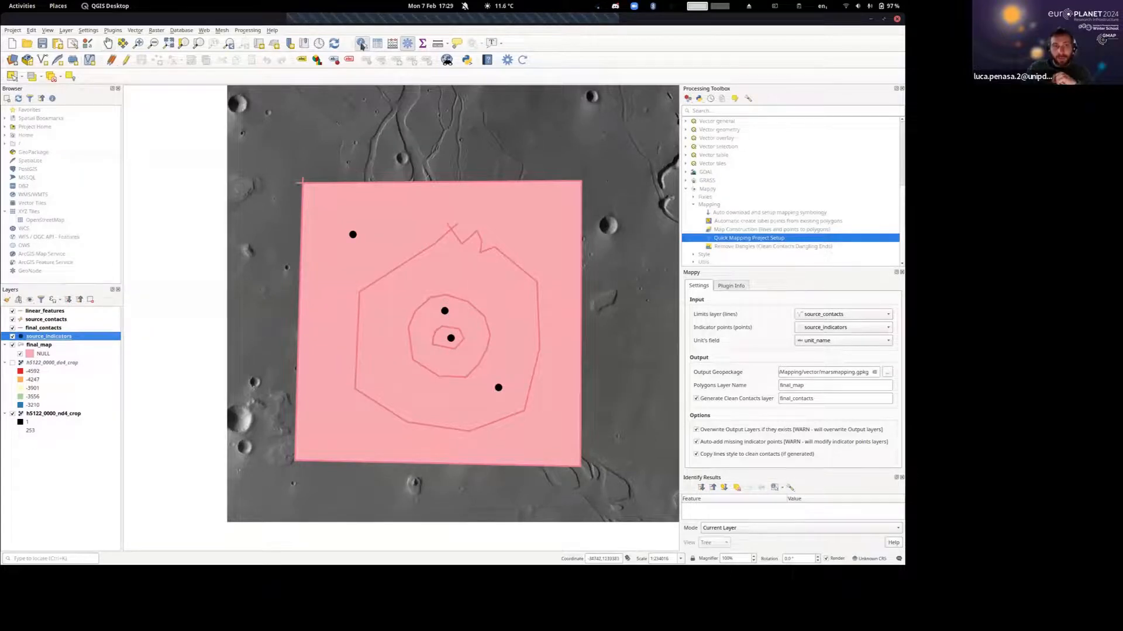
{"action": "left_click", "coordinate": [127, 60]}
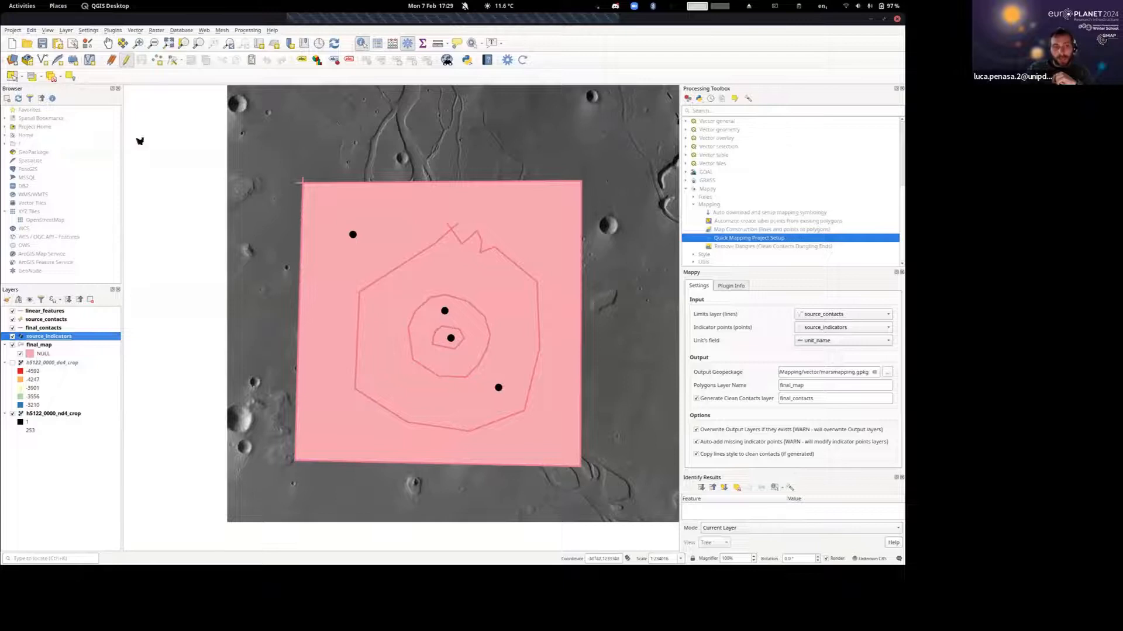
{"action": "left_click", "coordinate": [353, 235]}
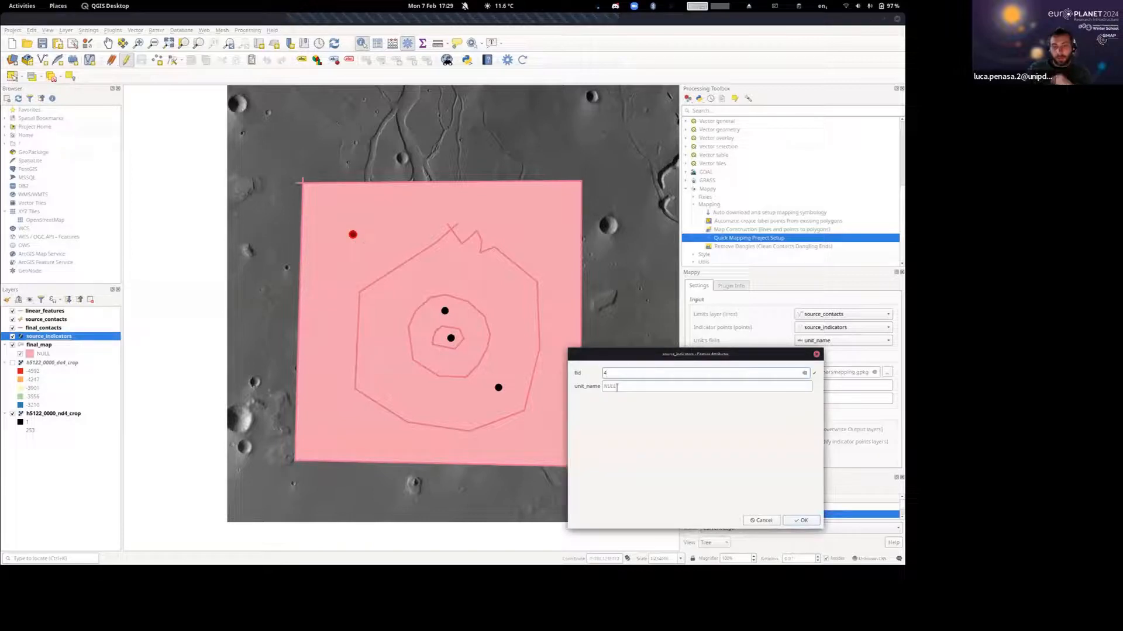
{"action": "left_click", "coordinate": [618, 387]}
{"action": "type", "text": "extern"}
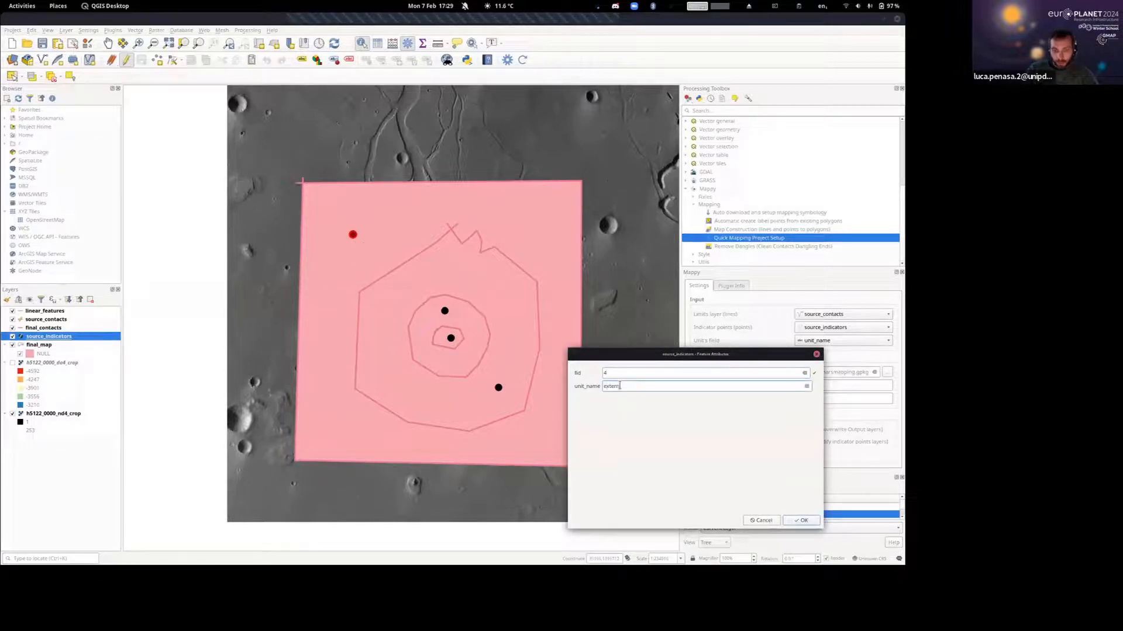
{"action": "type", "text": "alP"}
{"action": "key", "text": "Return"}
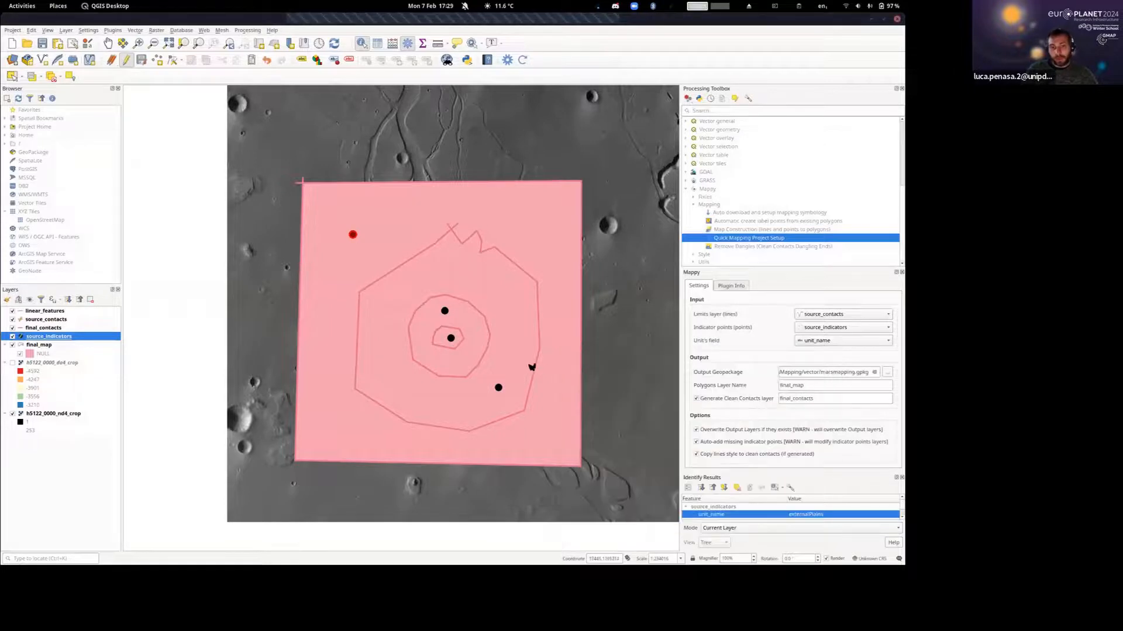
Set the unit_name of the indicator point between the crater rim and the central contact to InnerCrater.
{"action": "left_click", "coordinate": [445, 312]}
{"action": "key", "text": "Tab"}
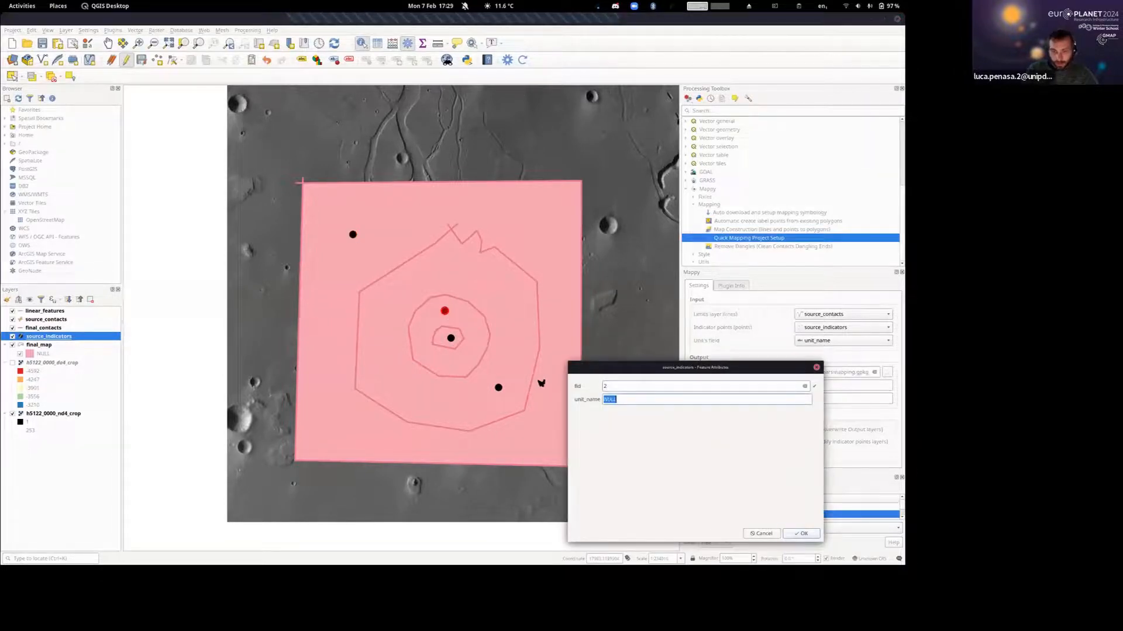
{"action": "type", "text": "InnerCr"}
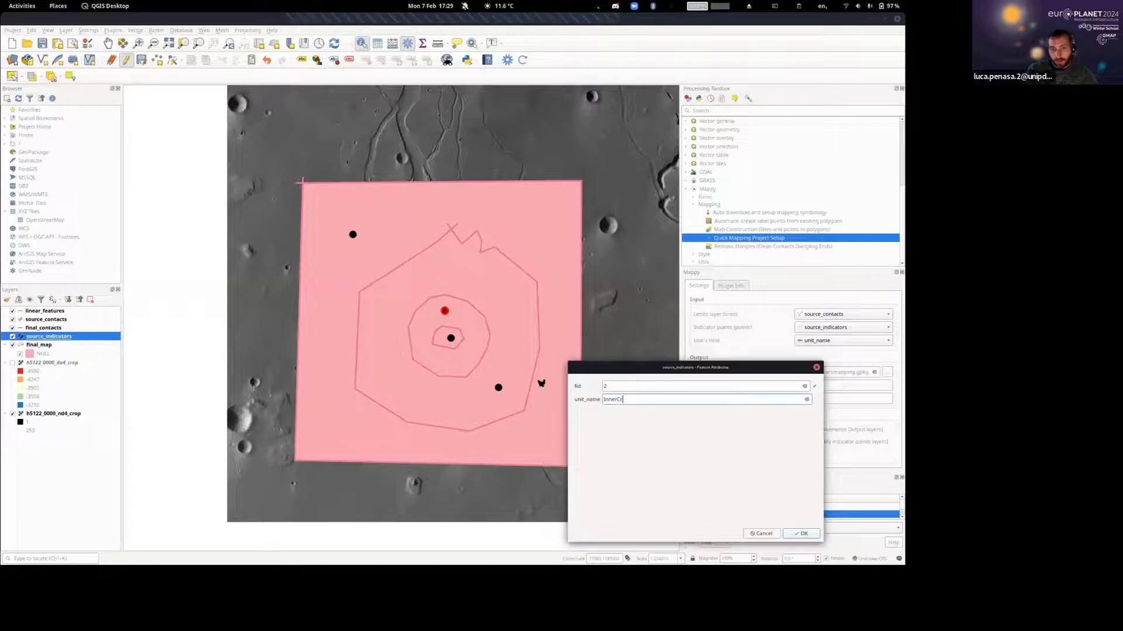
{"action": "type", "text": "ater"}
{"action": "key", "text": "Return"}
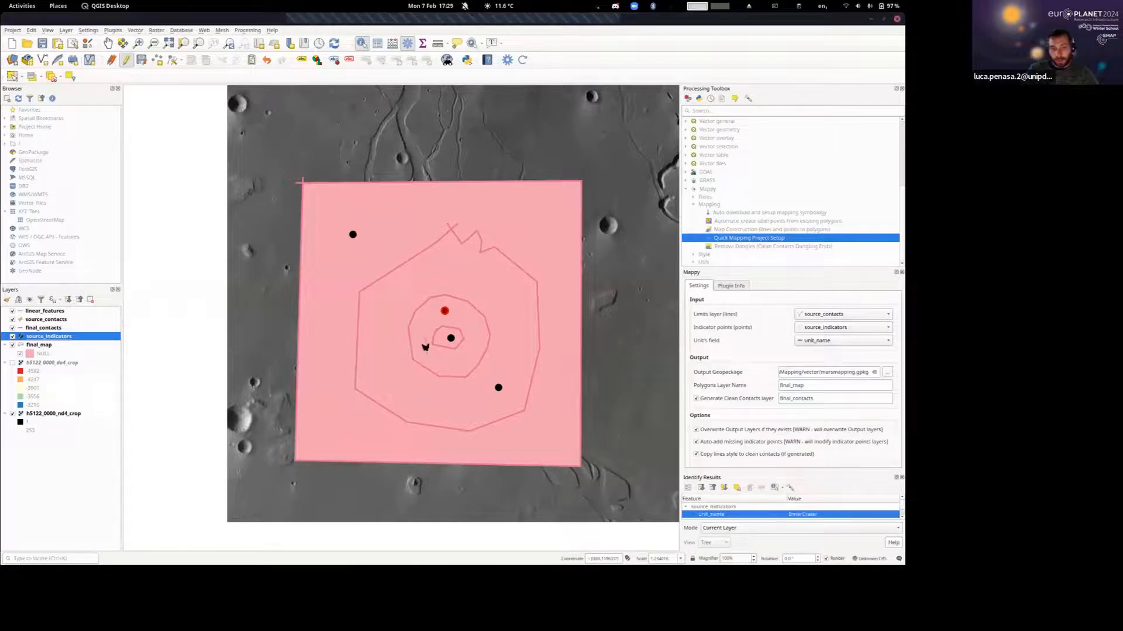
Set the unit_name of the indicator point at the crater's center to CentralBuldge.
{"action": "left_click", "coordinate": [450, 339]}
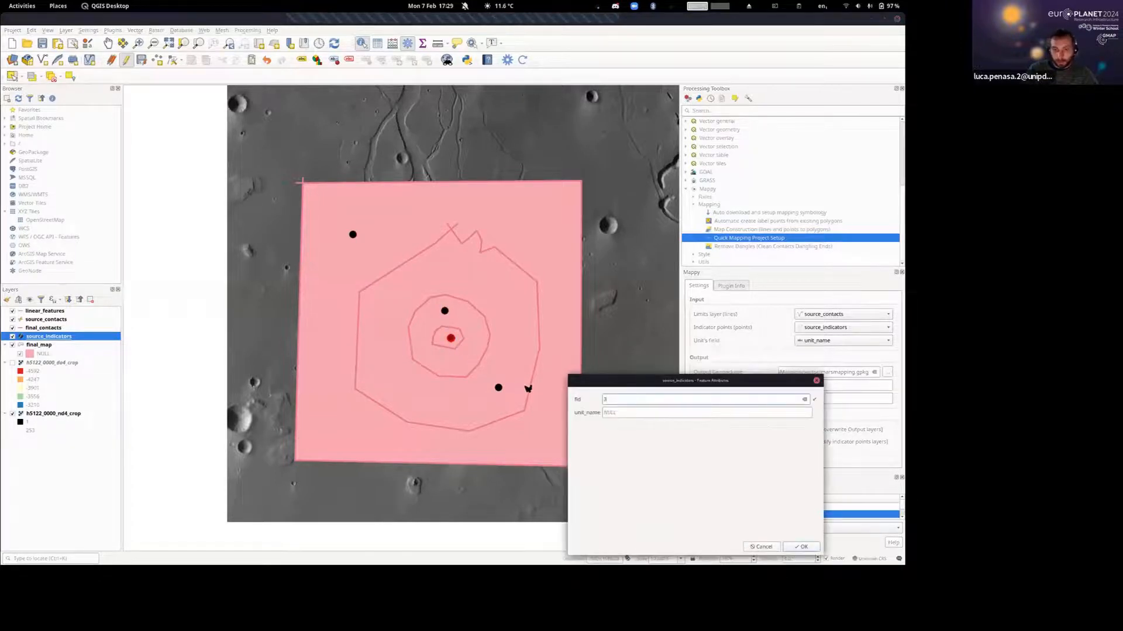
{"action": "key", "text": "Tab"}
{"action": "type", "text": "C"}
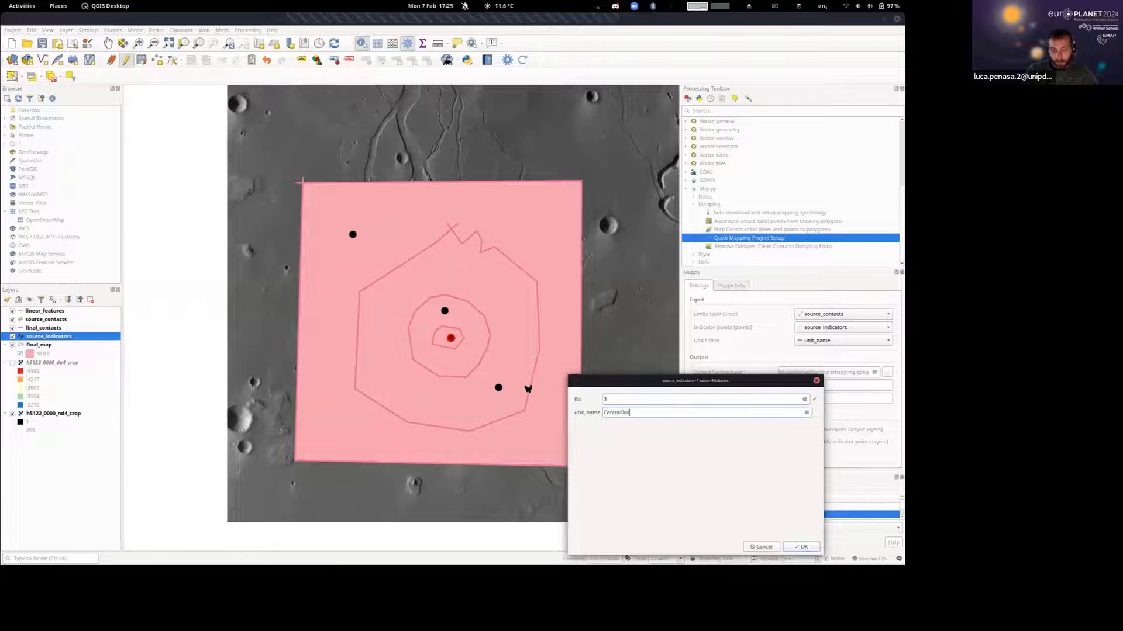
{"action": "key", "text": "Return"}
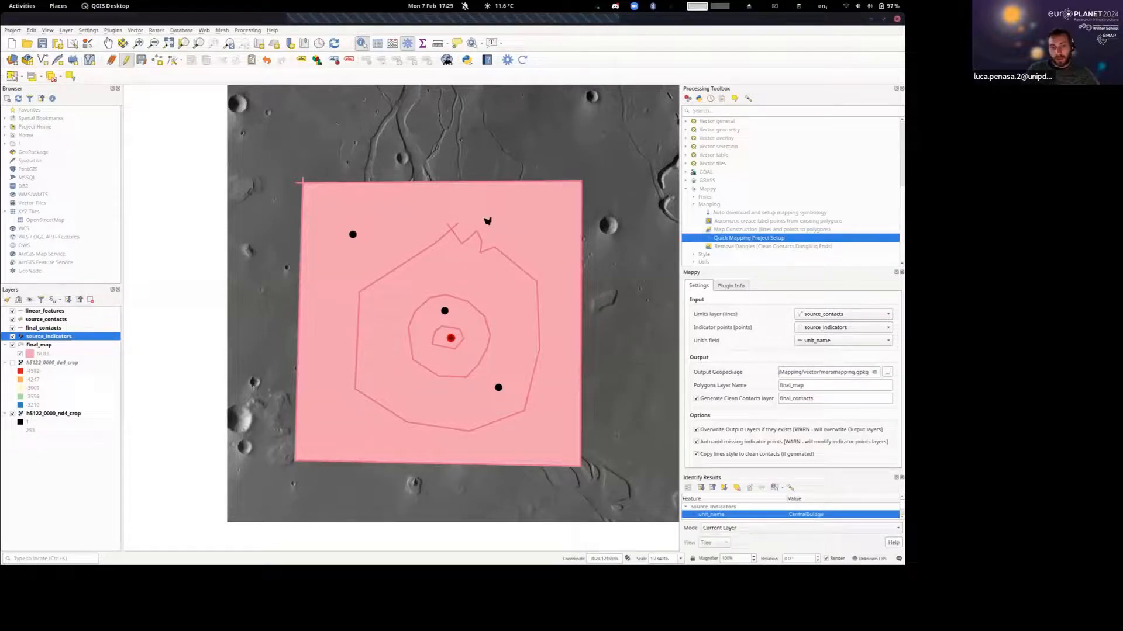
Set the unit_name of the indicator point in the ring around the crater rim to EjectaBlanket.
{"action": "left_click", "coordinate": [498, 388]}
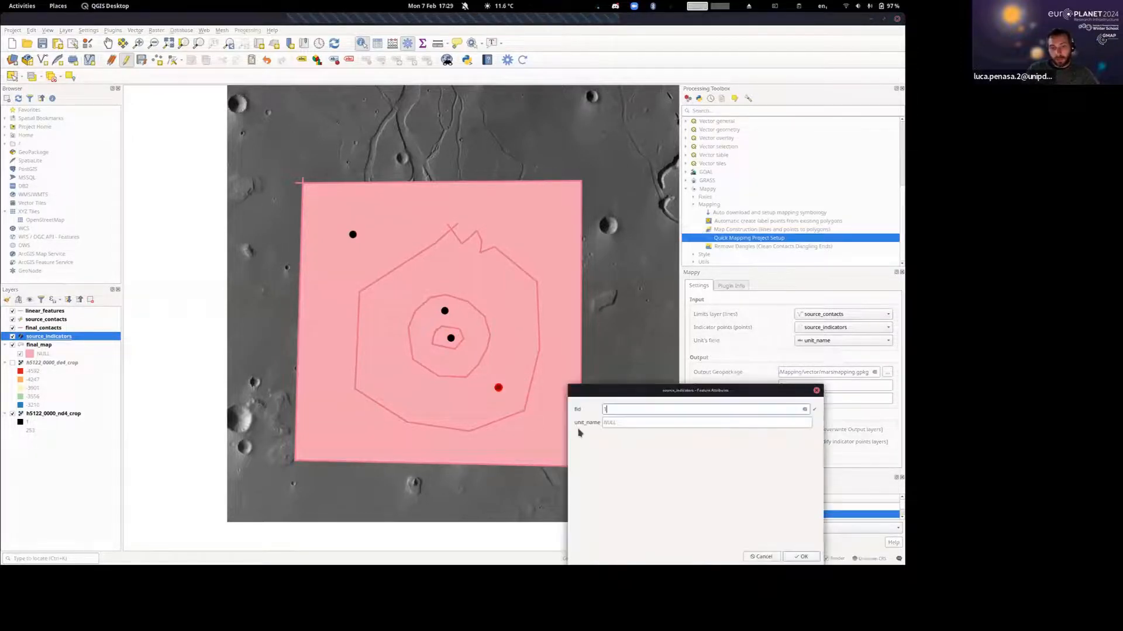
{"action": "left_click", "coordinate": [627, 421]}
{"action": "type", "text": "EjectaBlanket"}
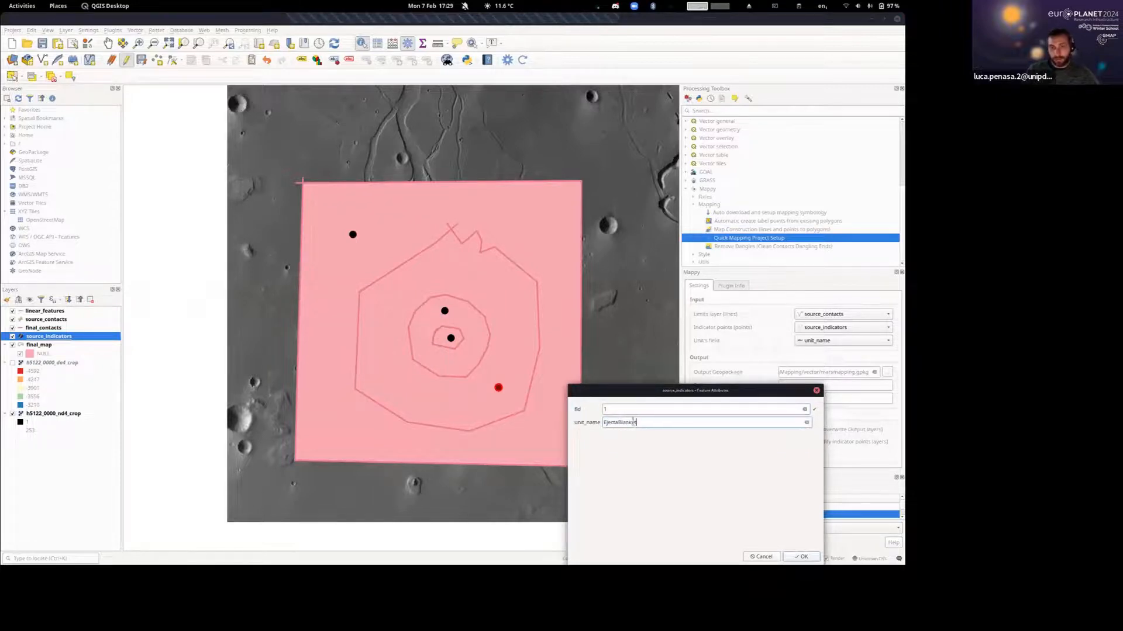
{"action": "left_click", "coordinate": [803, 556]}
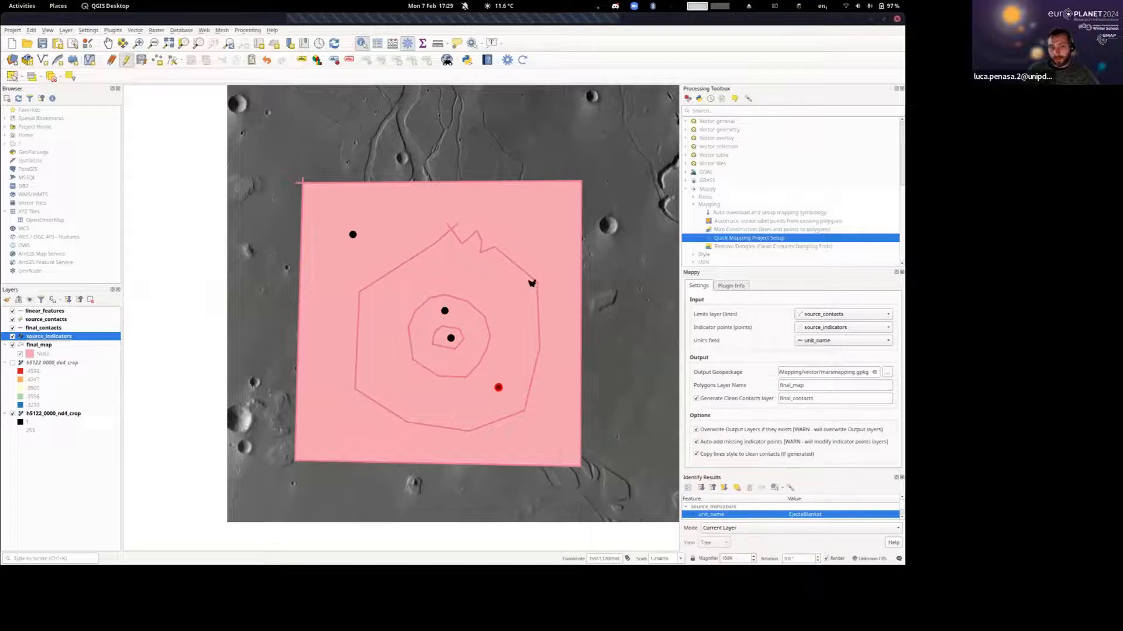
Regenerate the polygon map with Mappy, saving the pending indicator point edits.
{"action": "scroll", "coordinate": [530, 282], "scroll_direction": "down", "scroll_amount": 1}
{"action": "left_click_drag", "start_coordinate": [469, 285], "coordinate": [434, 300]}
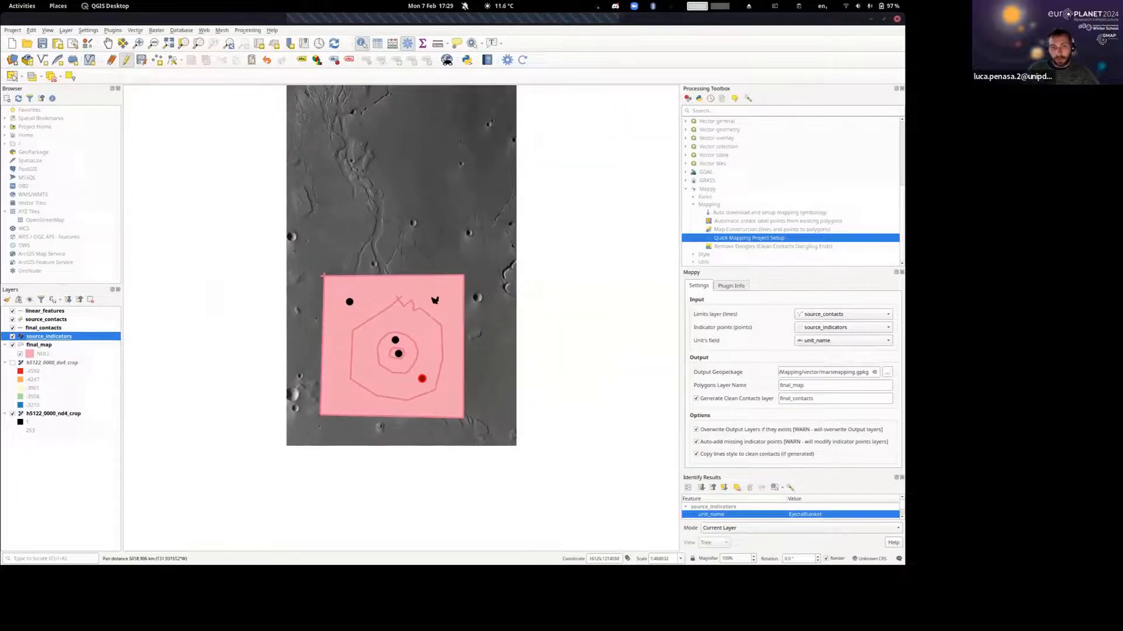
{"action": "scroll", "coordinate": [433, 299], "scroll_direction": "up", "scroll_amount": 1}
{"action": "left_click_drag", "start_coordinate": [413, 244], "coordinate": [463, 177]}
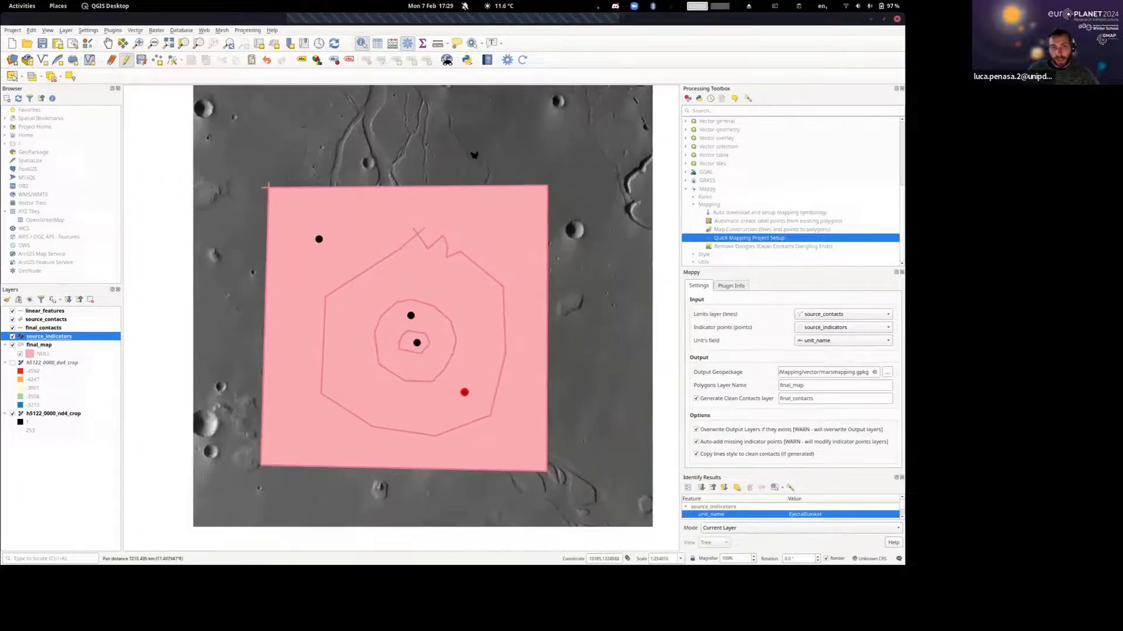
{"action": "left_click", "coordinate": [524, 60]}
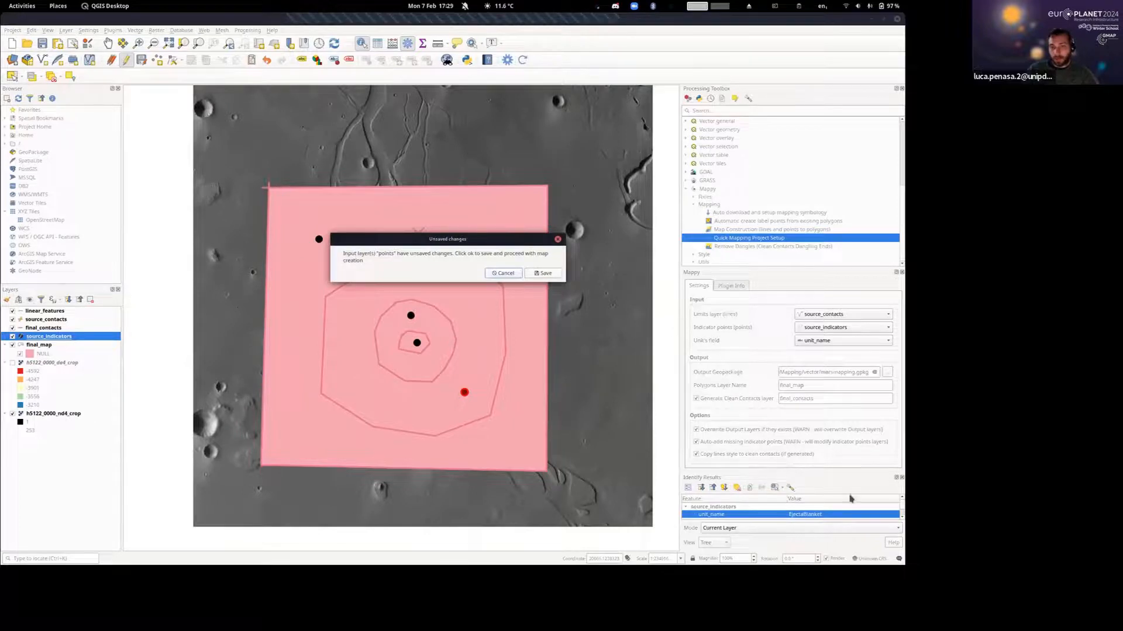
{"action": "left_click", "coordinate": [544, 273]}
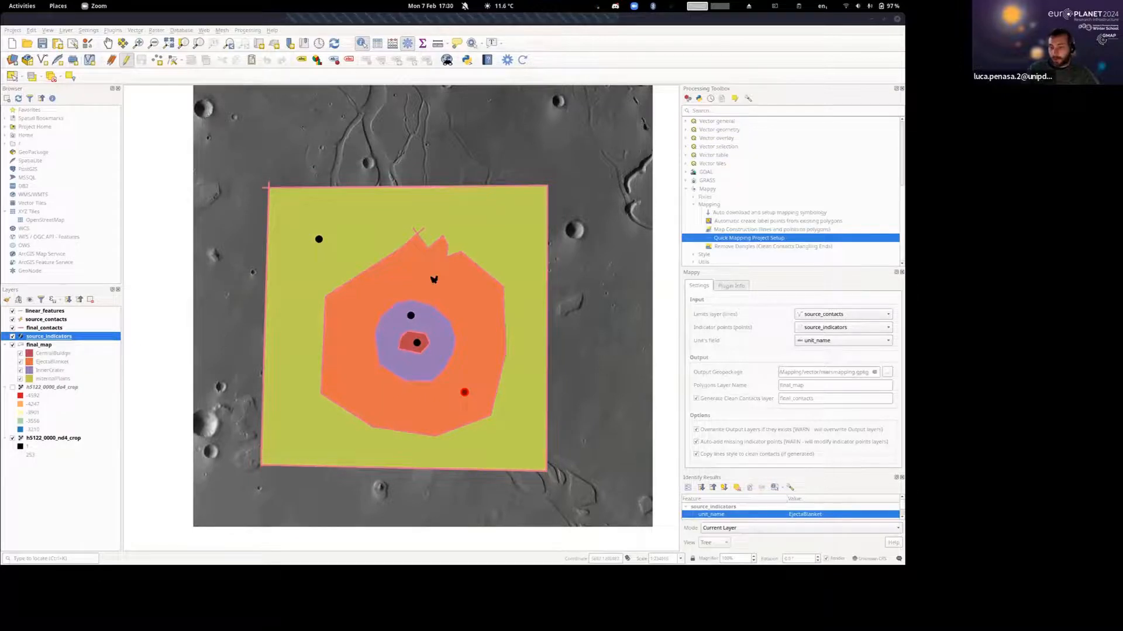
Review the categorized unit_name symbology in the final_map layer properties.
{"action": "right_click", "coordinate": [43, 346]}
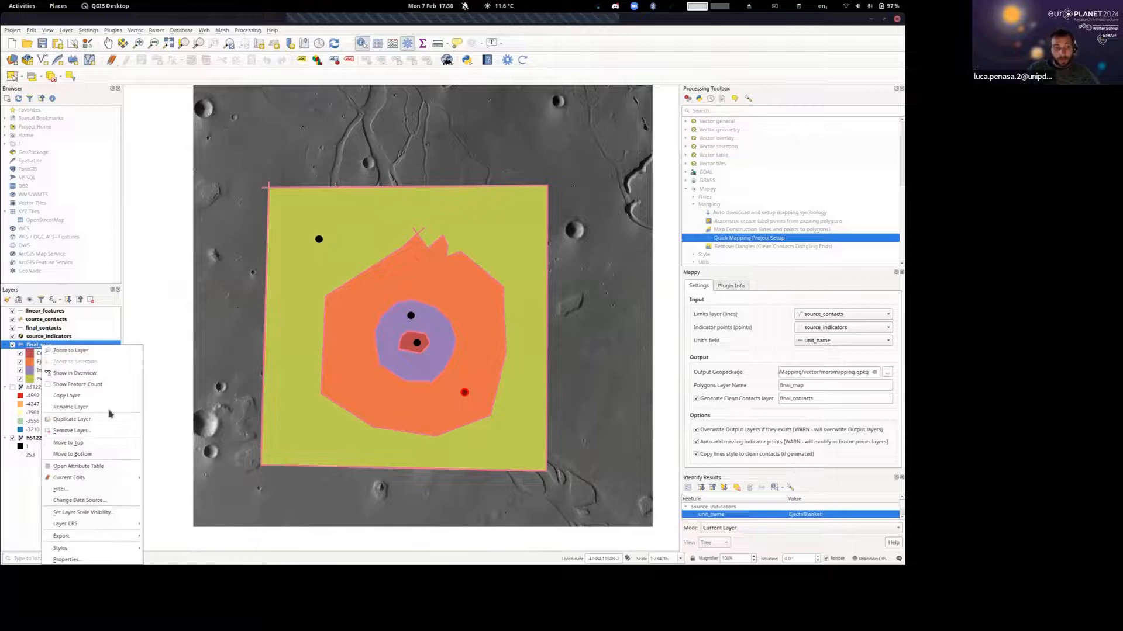
{"action": "left_click", "coordinate": [92, 558]}
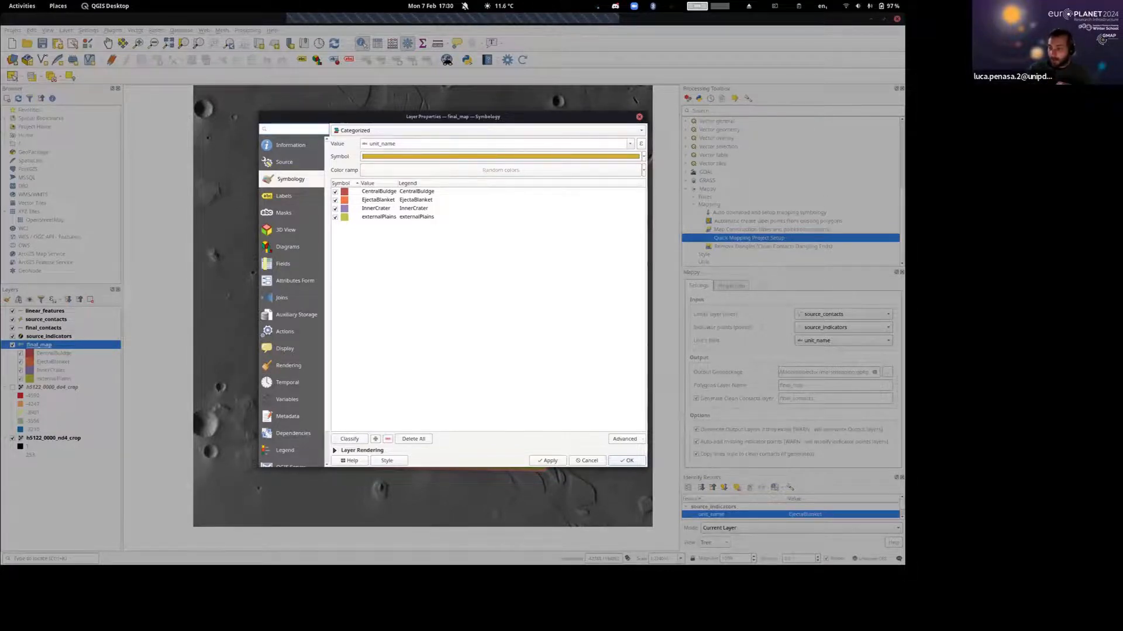
{"action": "left_click", "coordinate": [639, 116]}
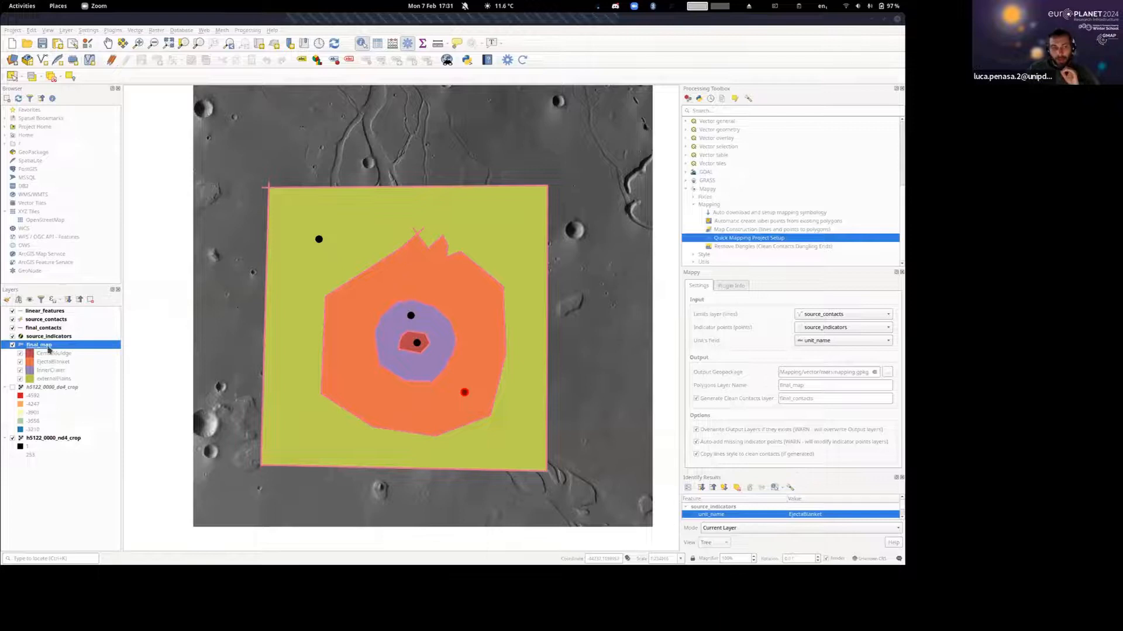
Move the h5122_0000_nd4_crop raster to the top of the layer order and back down to just beneath final_map.
{"action": "left_click", "coordinate": [42, 439]}
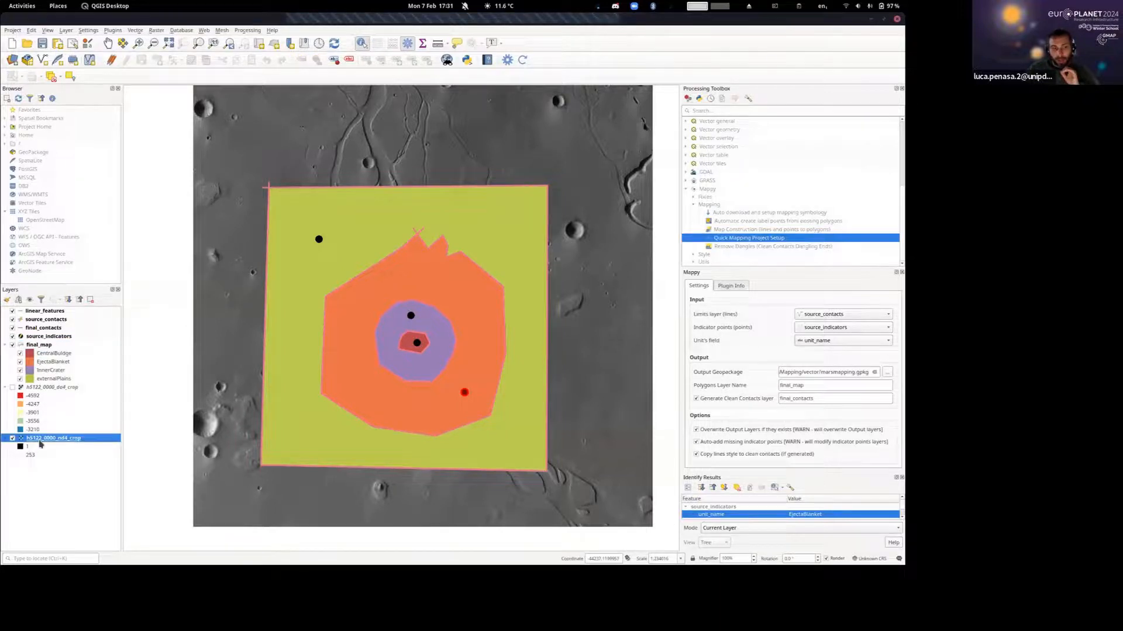
{"action": "left_click_drag", "start_coordinate": [51, 440], "coordinate": [58, 311]}
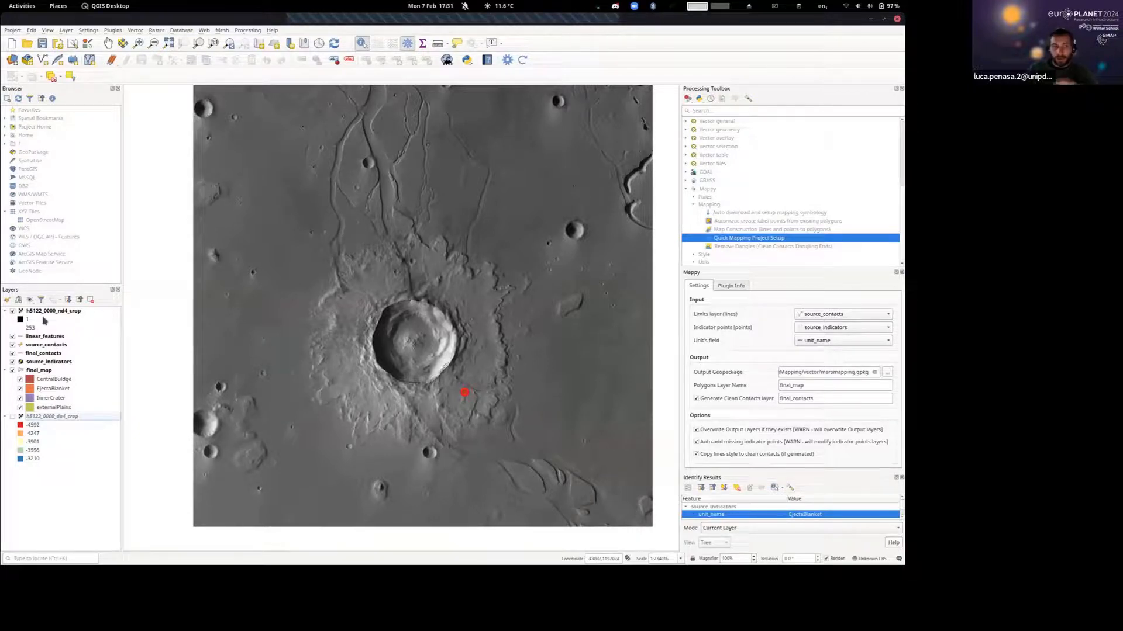
{"action": "left_click_drag", "start_coordinate": [46, 314], "coordinate": [70, 418]}
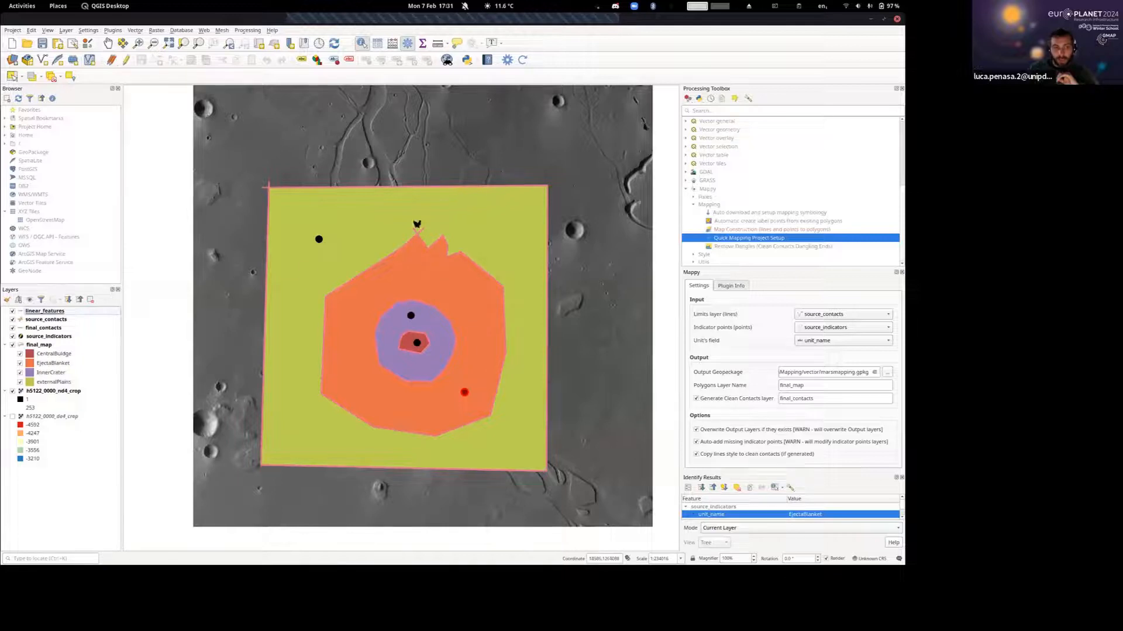
Toggle the visibility of source_indicators and try the layer beneath final_map before returning it above the polygons.
{"action": "left_click", "coordinate": [47, 337]}
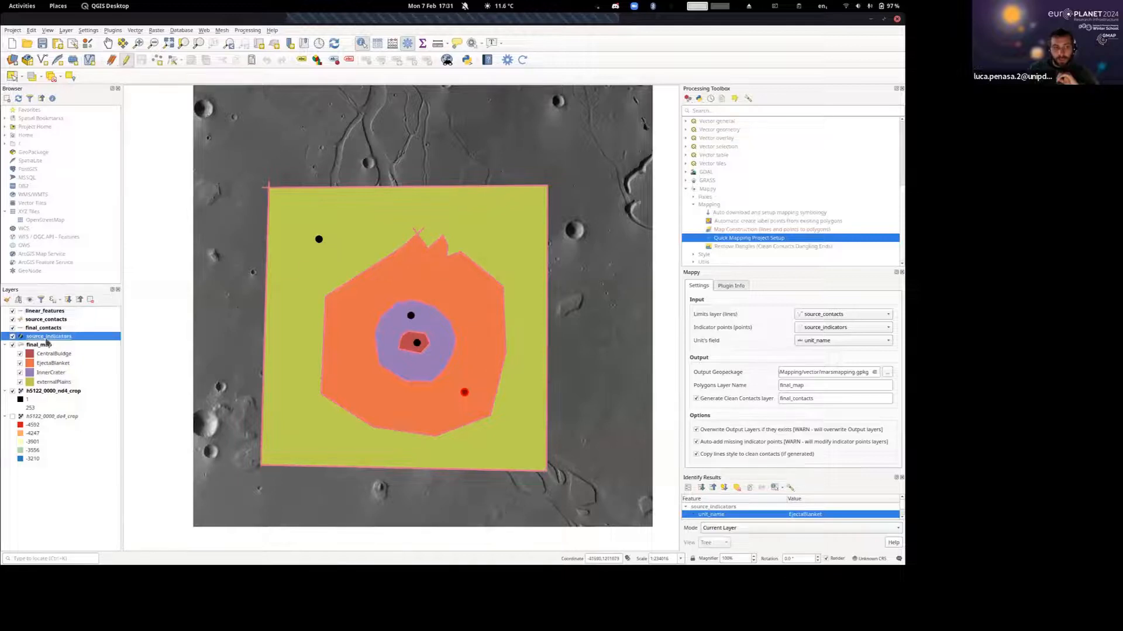
{"action": "left_click", "coordinate": [12, 337]}
{"action": "left_click", "coordinate": [12, 338]}
{"action": "left_click_drag", "start_coordinate": [48, 341], "coordinate": [53, 394]}
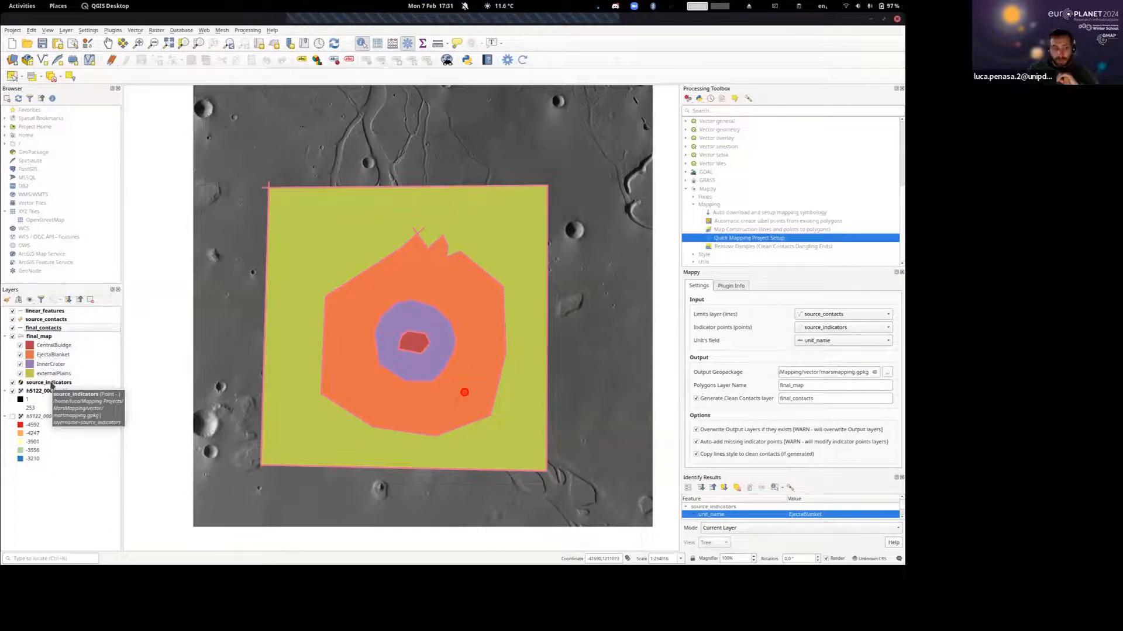
{"action": "left_click_drag", "start_coordinate": [51, 386], "coordinate": [57, 337]}
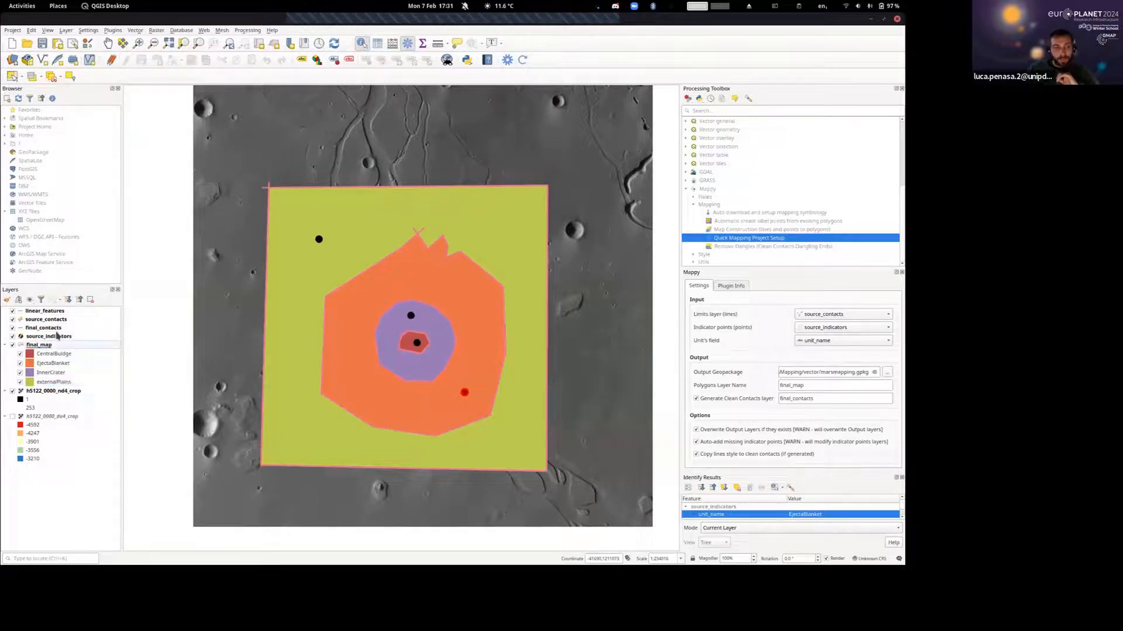
Hide the final_map, source_indicators, final_contacts and source_contacts layers.
{"action": "left_click", "coordinate": [12, 346]}
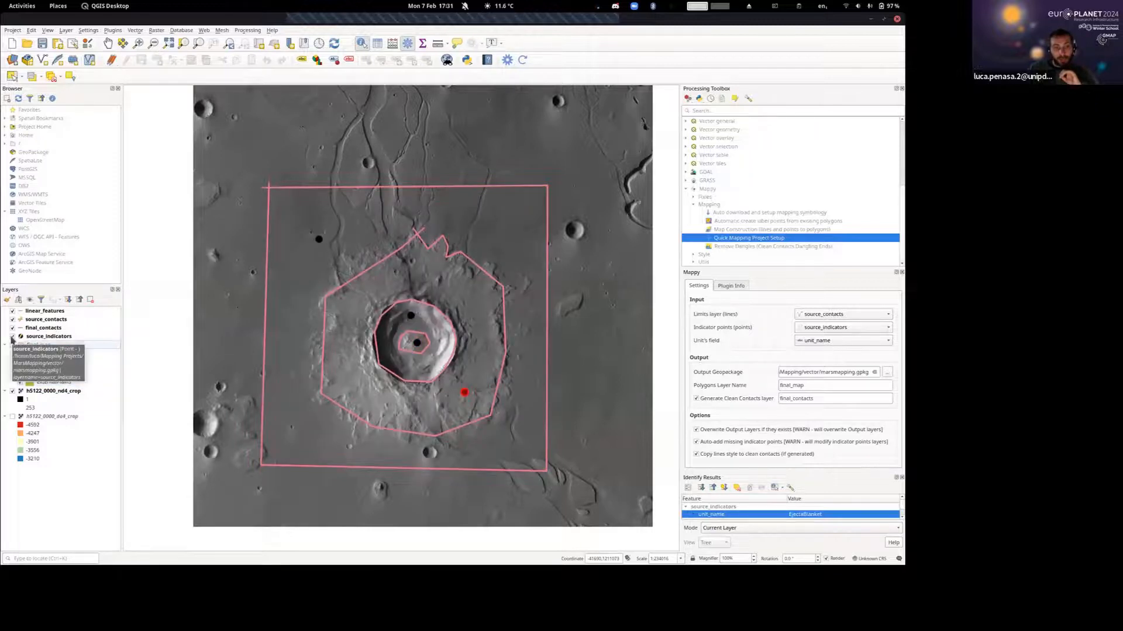
{"action": "left_click", "coordinate": [12, 337]}
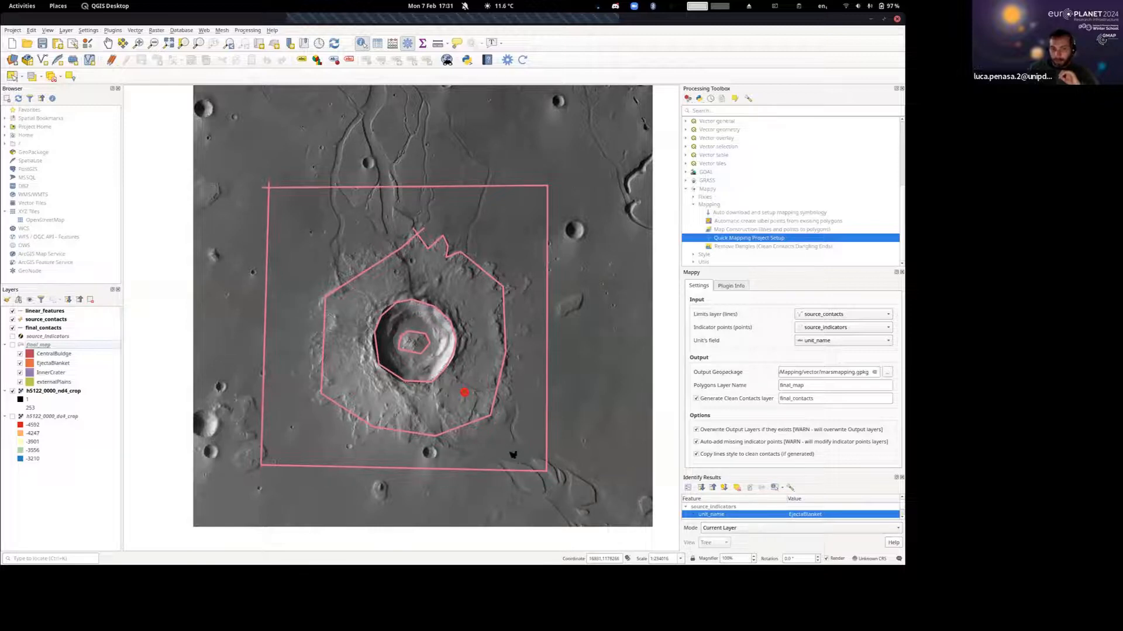
{"action": "left_click", "coordinate": [27, 329]}
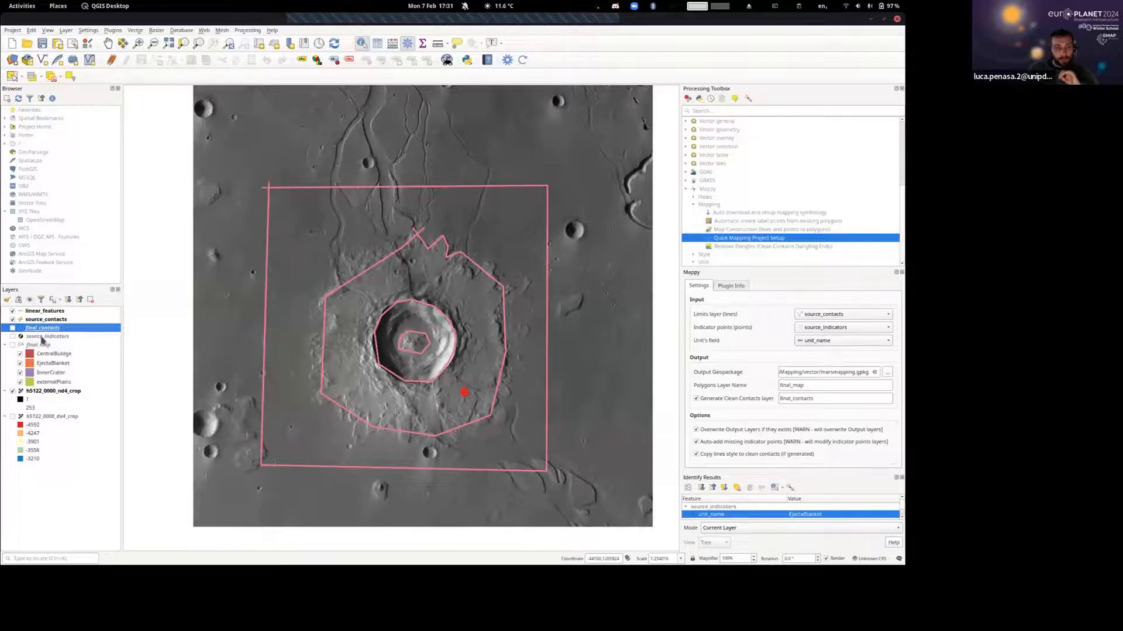
{"action": "left_click", "coordinate": [38, 321]}
{"action": "left_click", "coordinate": [13, 321]}
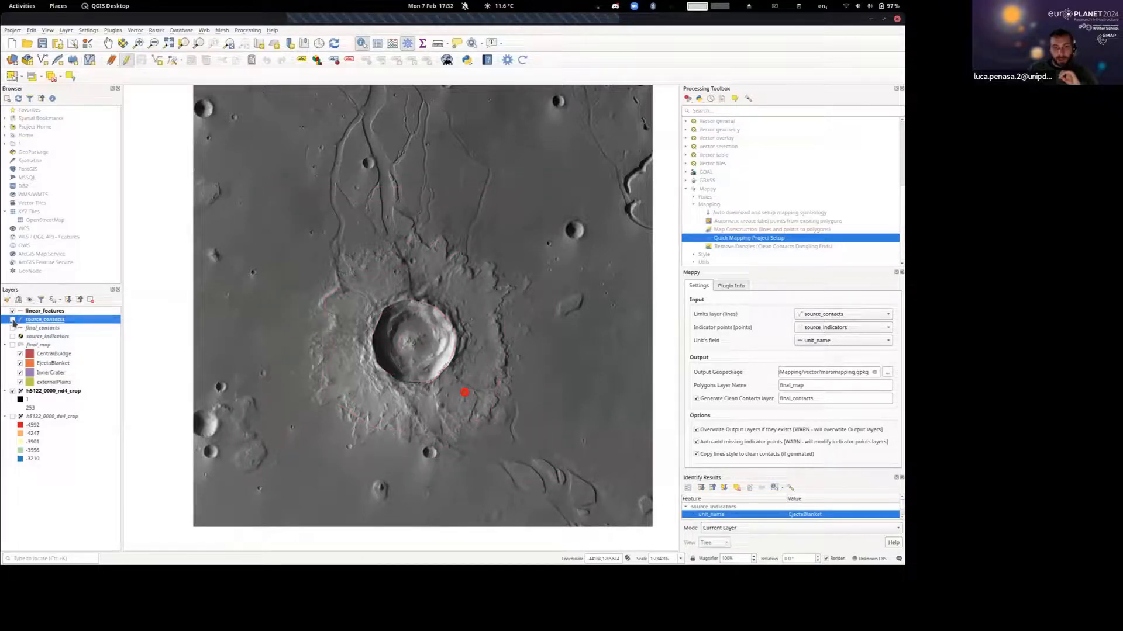
Show the source_contacts layer and choose source_indicators as Mappy's indicator points layer.
{"action": "left_click", "coordinate": [12, 320]}
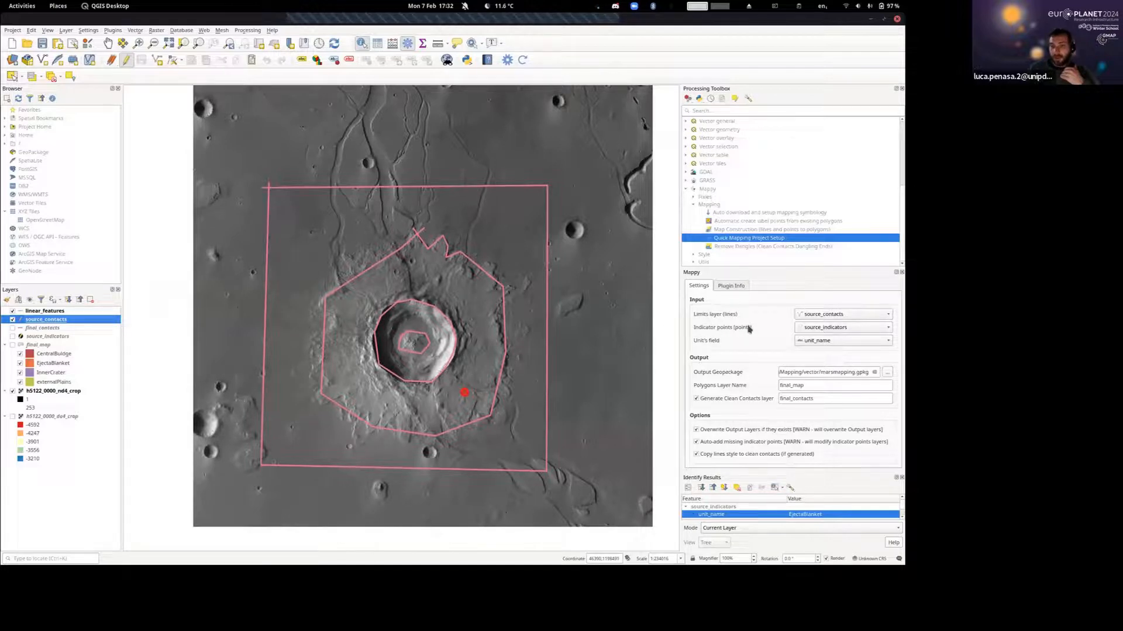
{"action": "left_click", "coordinate": [813, 330]}
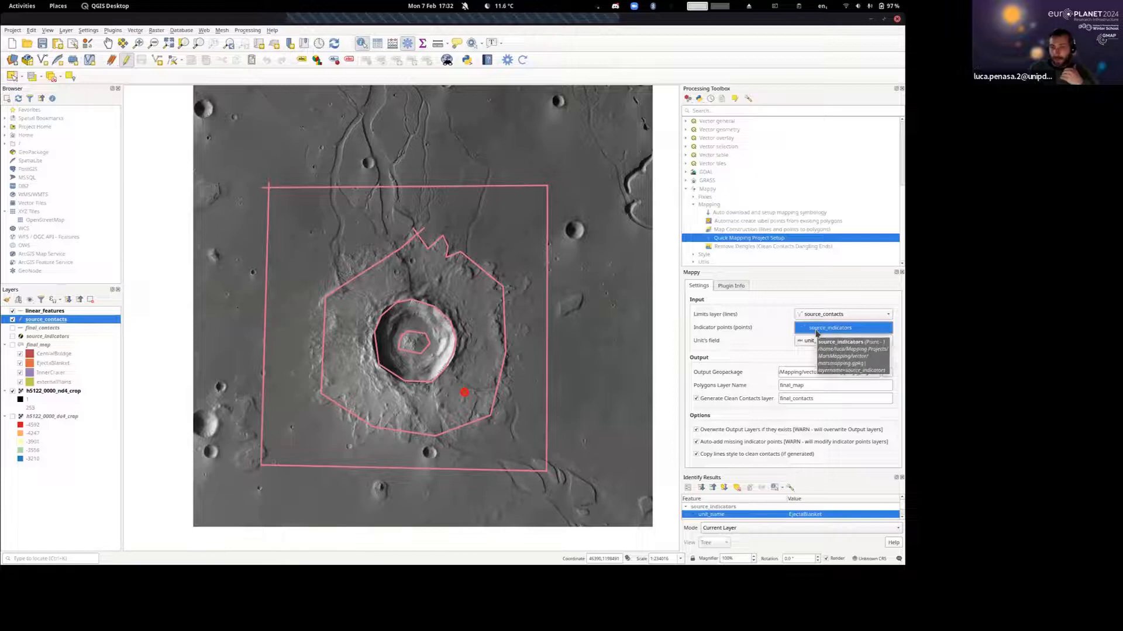
{"action": "left_click", "coordinate": [816, 330]}
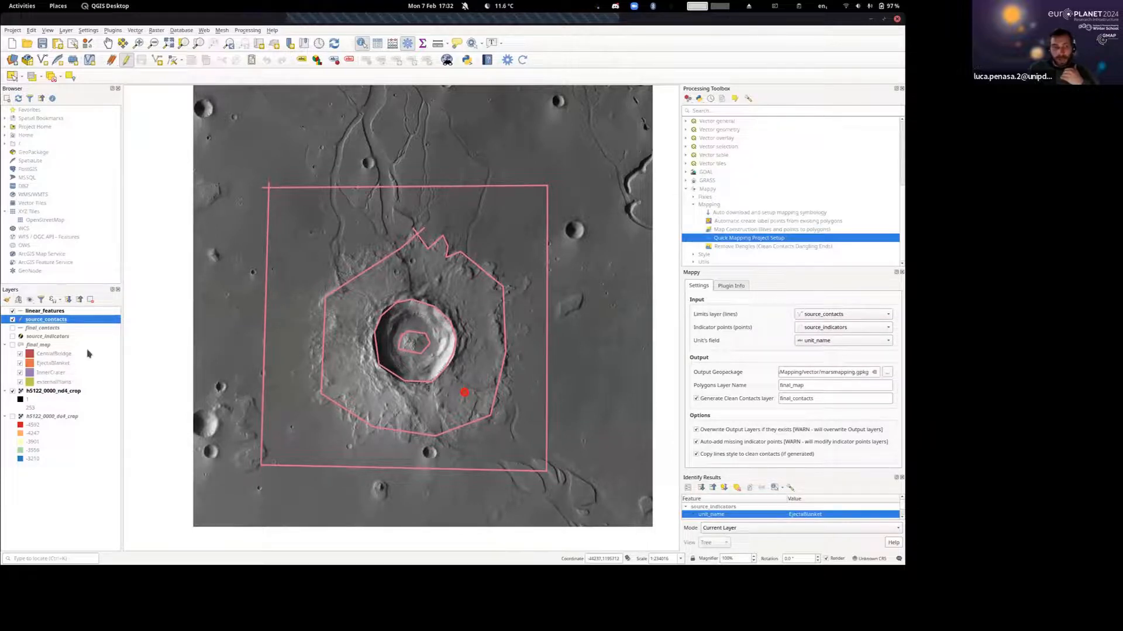
Review the fid and unit_name values in the source_indicators attribute table, and close the table.
{"action": "left_click", "coordinate": [59, 338]}
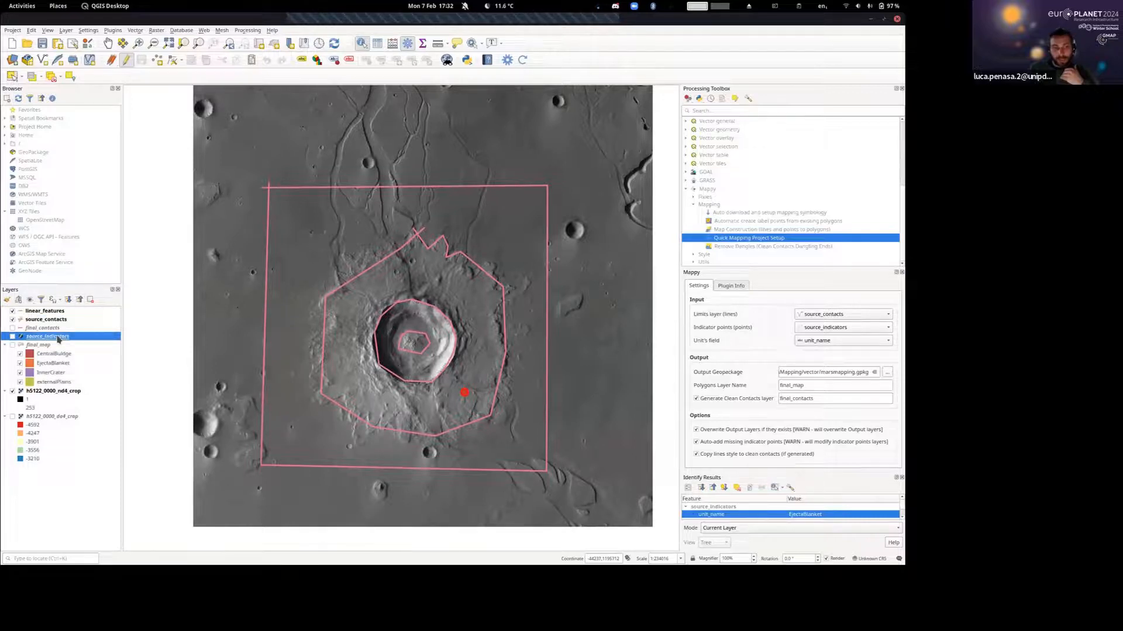
{"action": "right_click", "coordinate": [58, 338]}
{"action": "right_click", "coordinate": [44, 339]}
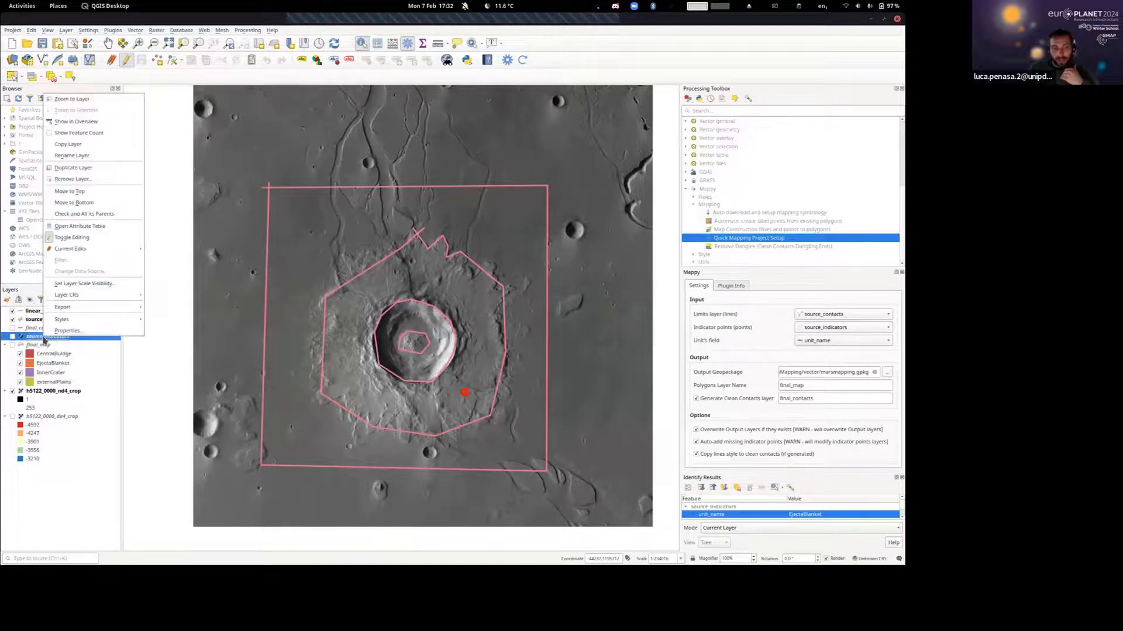
{"action": "left_click", "coordinate": [87, 228]}
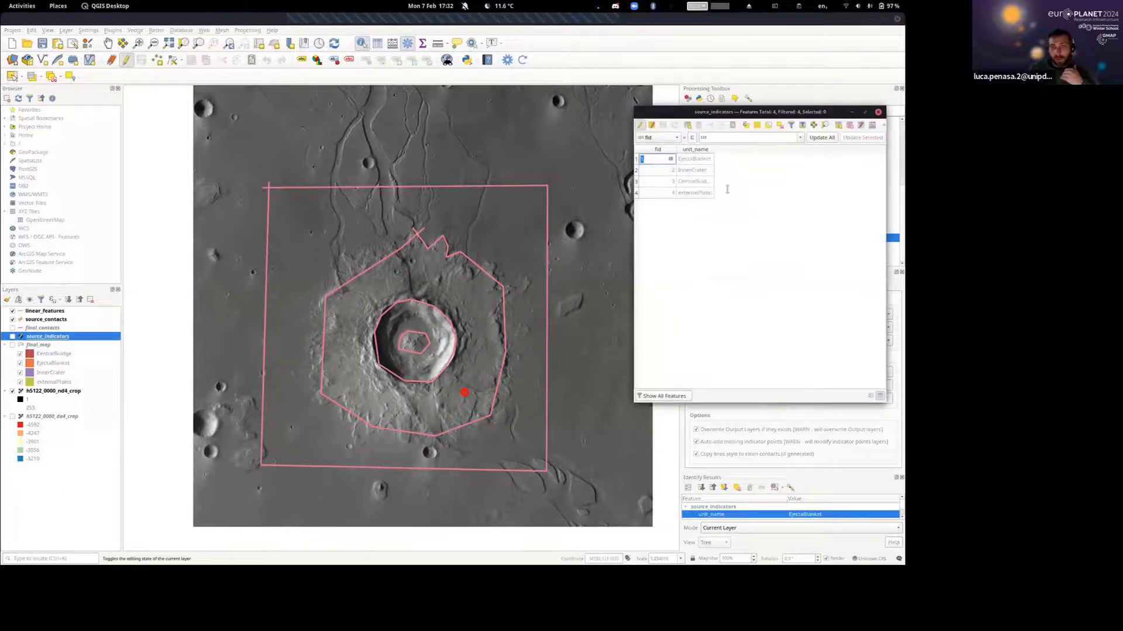
{"action": "left_click_drag", "start_coordinate": [799, 112], "coordinate": [343, 123]}
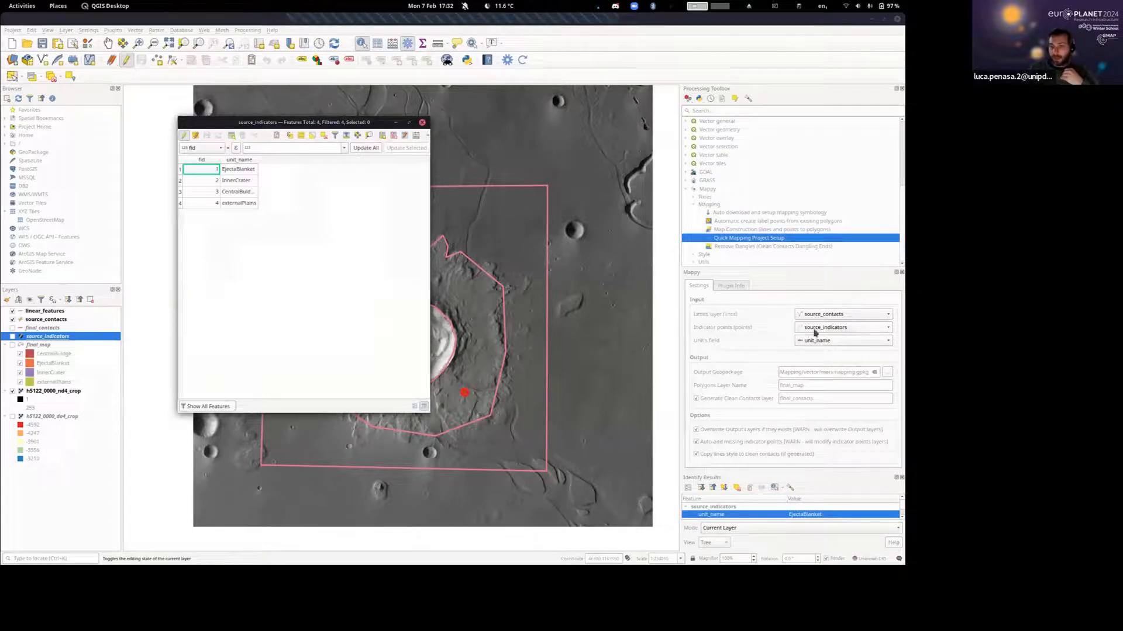
{"action": "left_click", "coordinate": [422, 122]}
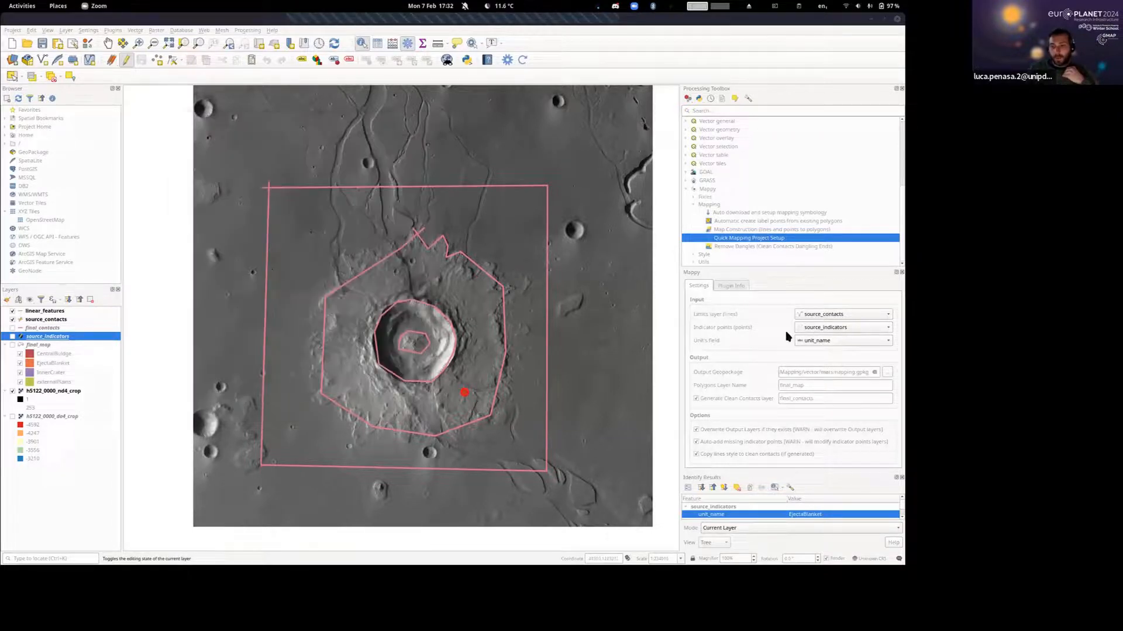
Regenerate the Mappy polygon map from source_contacts and source_indicators, and show the final_map layer.
{"action": "left_click", "coordinate": [522, 60]}
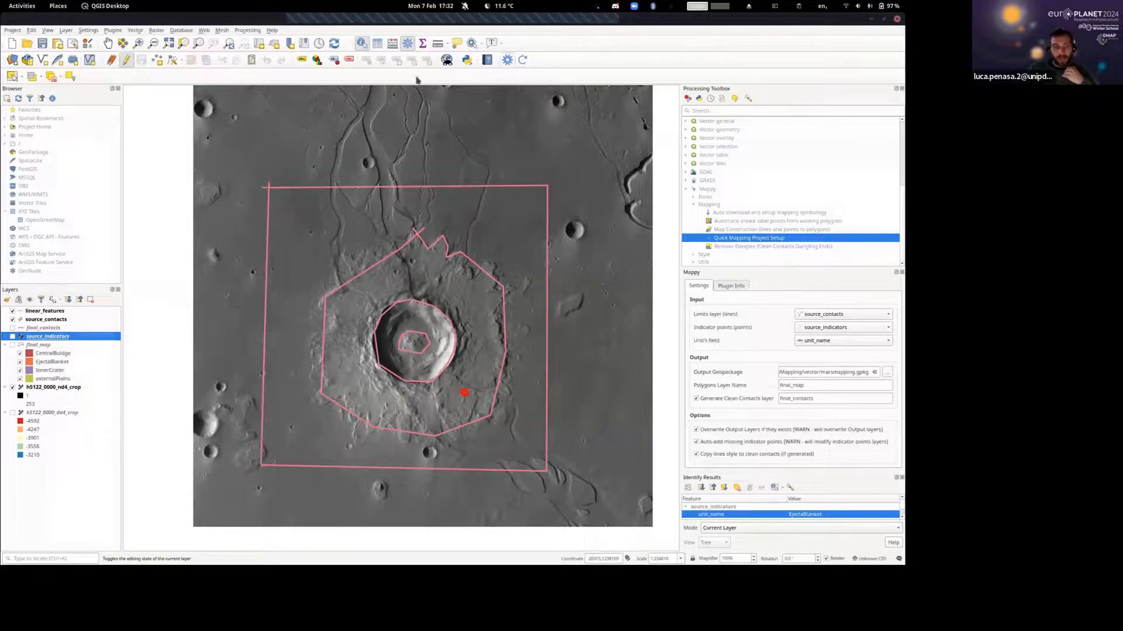
{"action": "left_click", "coordinate": [13, 345]}
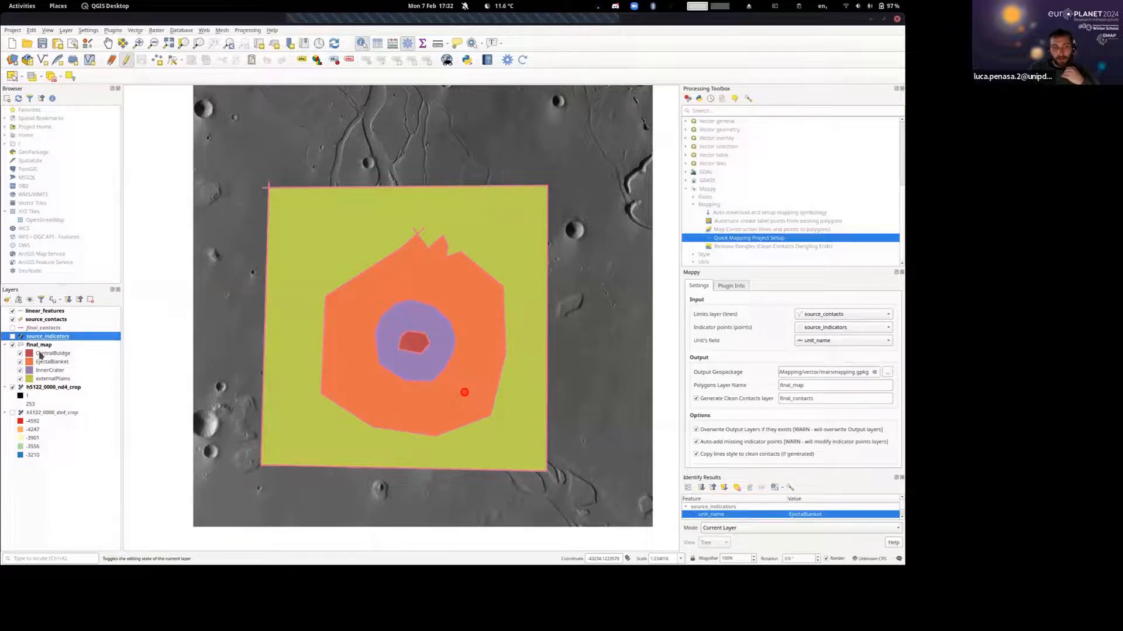
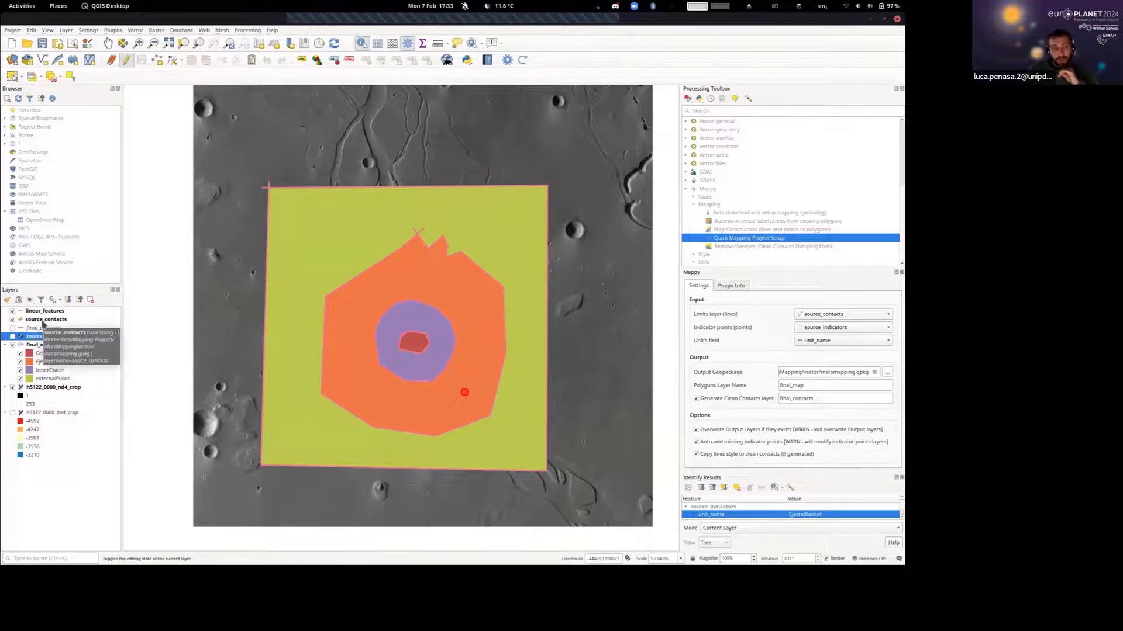
Compare the source_contacts lines with the clean final_contacts lines over the crater image, with the final_map layer hidden.
{"action": "left_click", "coordinate": [38, 329]}
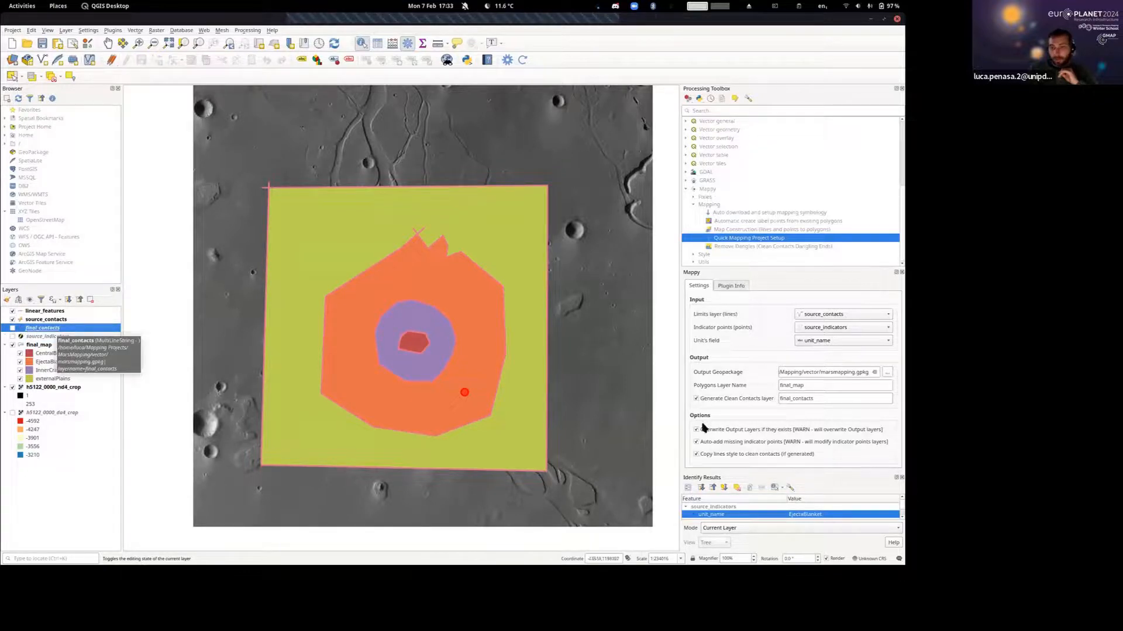
{"action": "left_click_drag", "start_coordinate": [820, 398], "coordinate": [768, 398]}
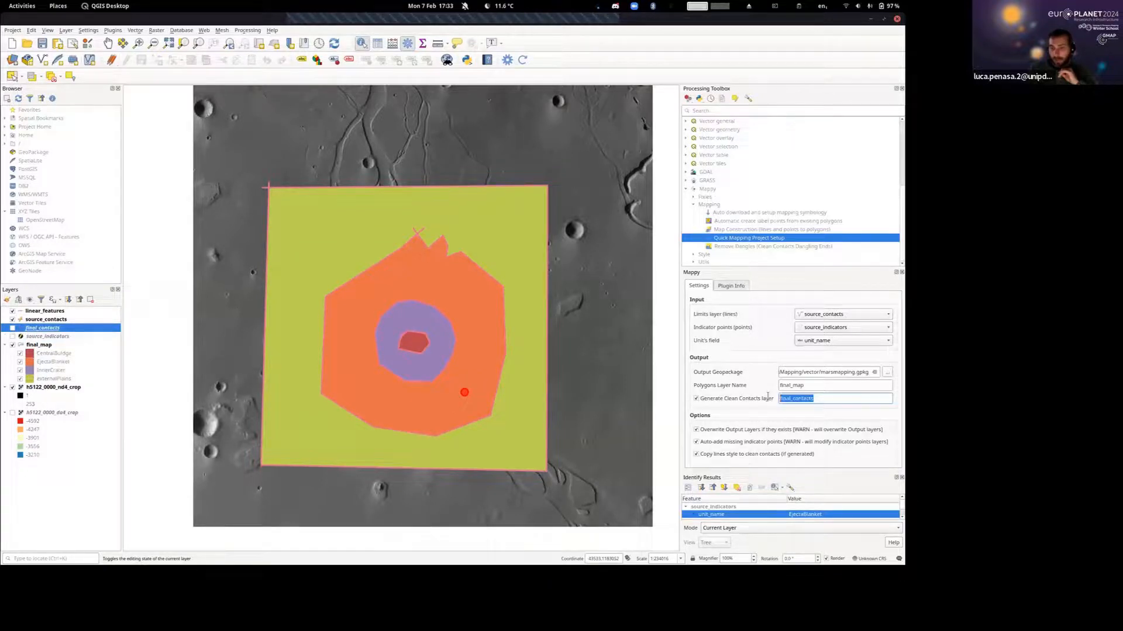
{"action": "left_click", "coordinate": [827, 401]}
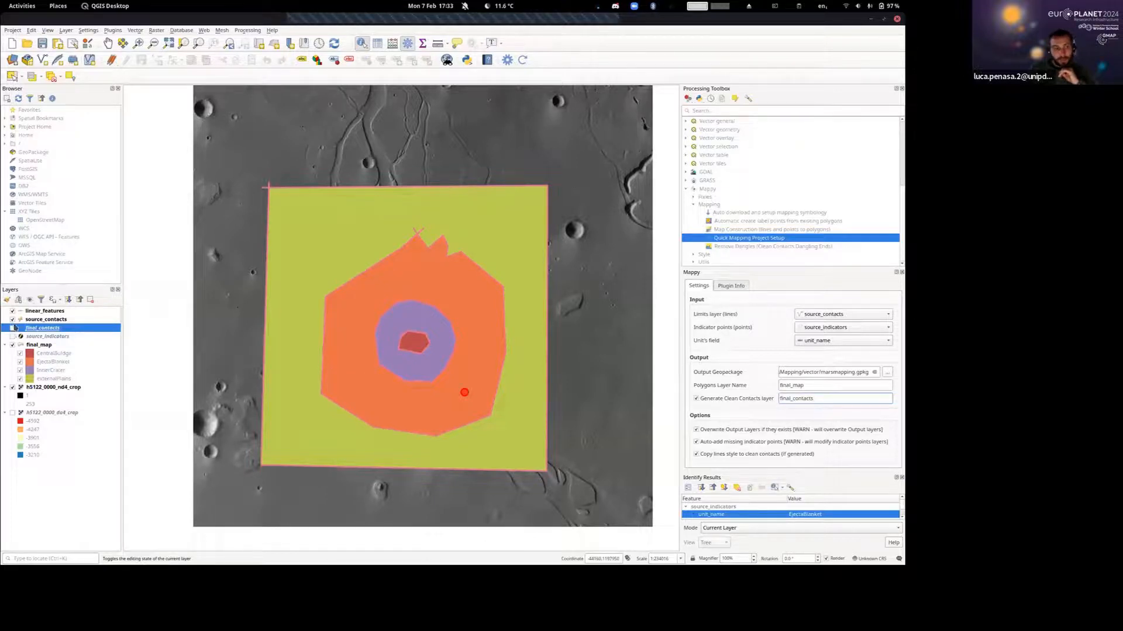
{"action": "left_click", "coordinate": [12, 345]}
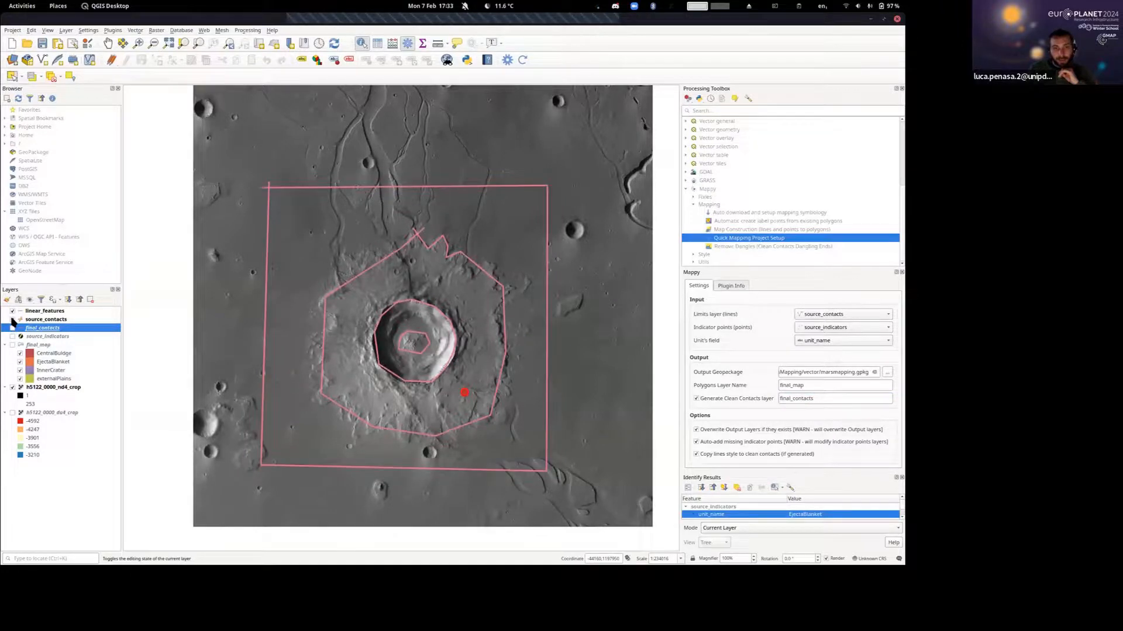
{"action": "left_click", "coordinate": [12, 320]}
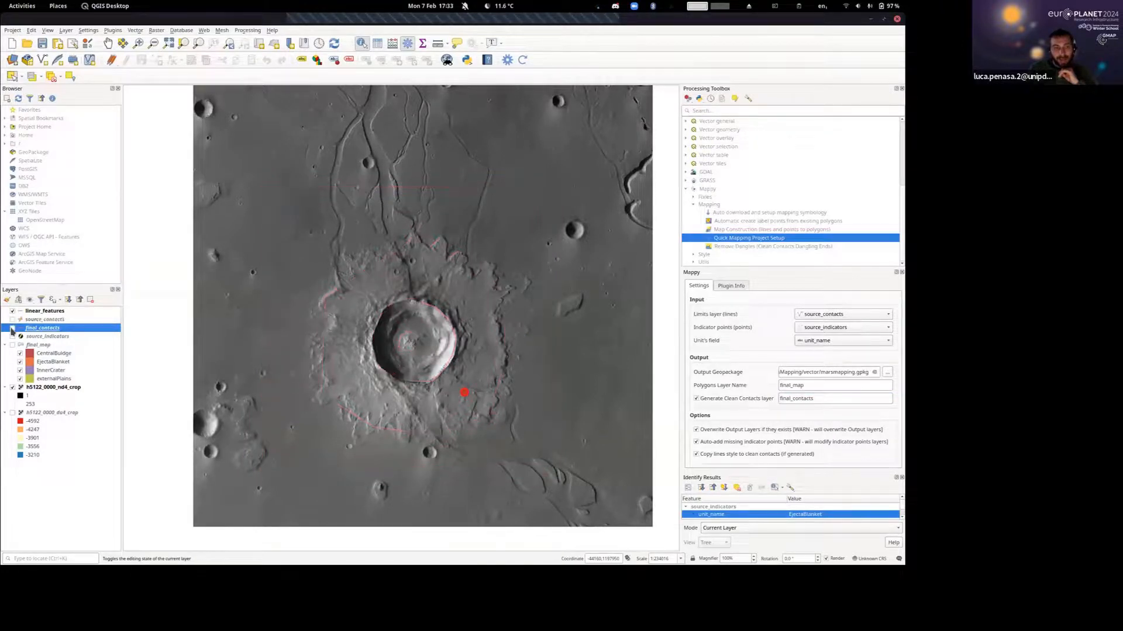
{"action": "left_click", "coordinate": [12, 328]}
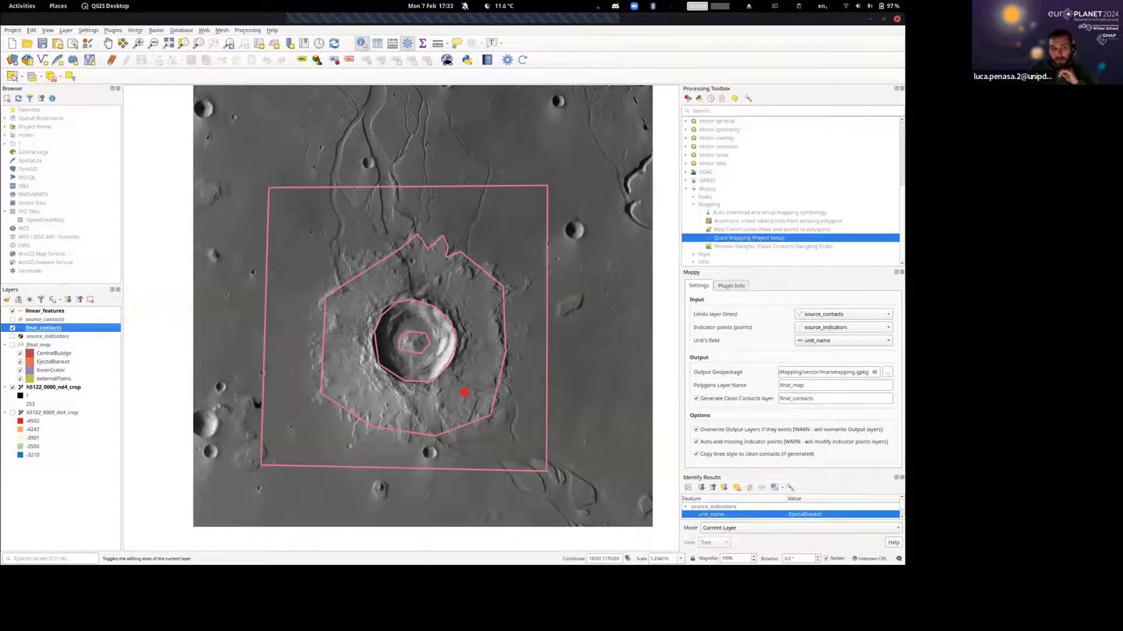
{"action": "left_click", "coordinate": [13, 320]}
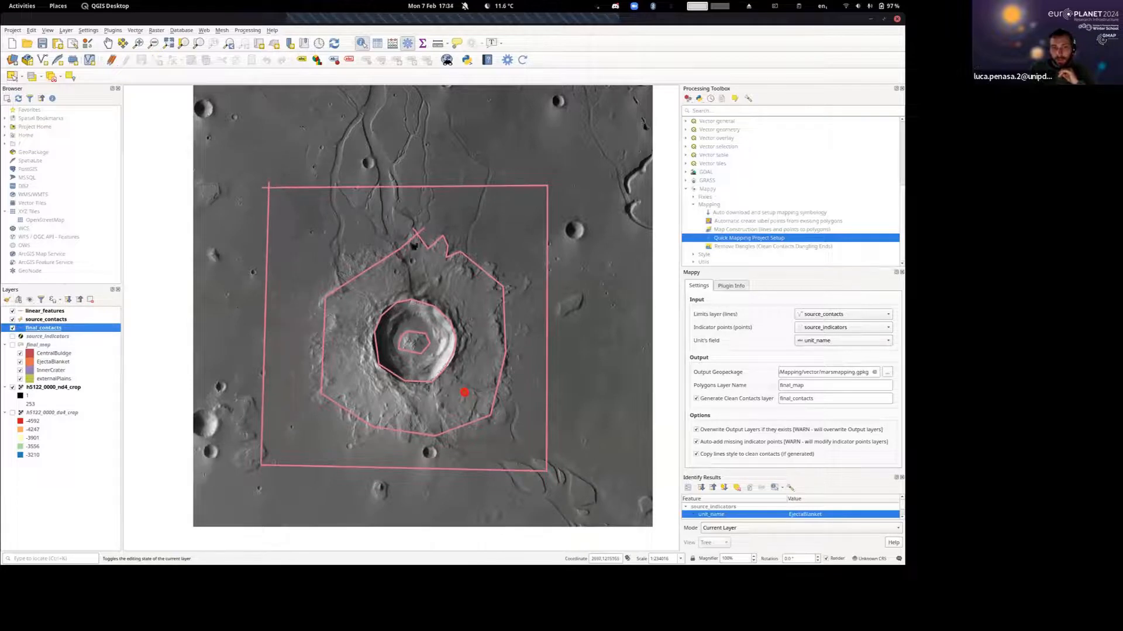
Show final_map and examine how the source_contacts line ends overshoot the mapped square's upper-left corner.
{"action": "left_click", "coordinate": [12, 320]}
{"action": "left_click", "coordinate": [13, 346]}
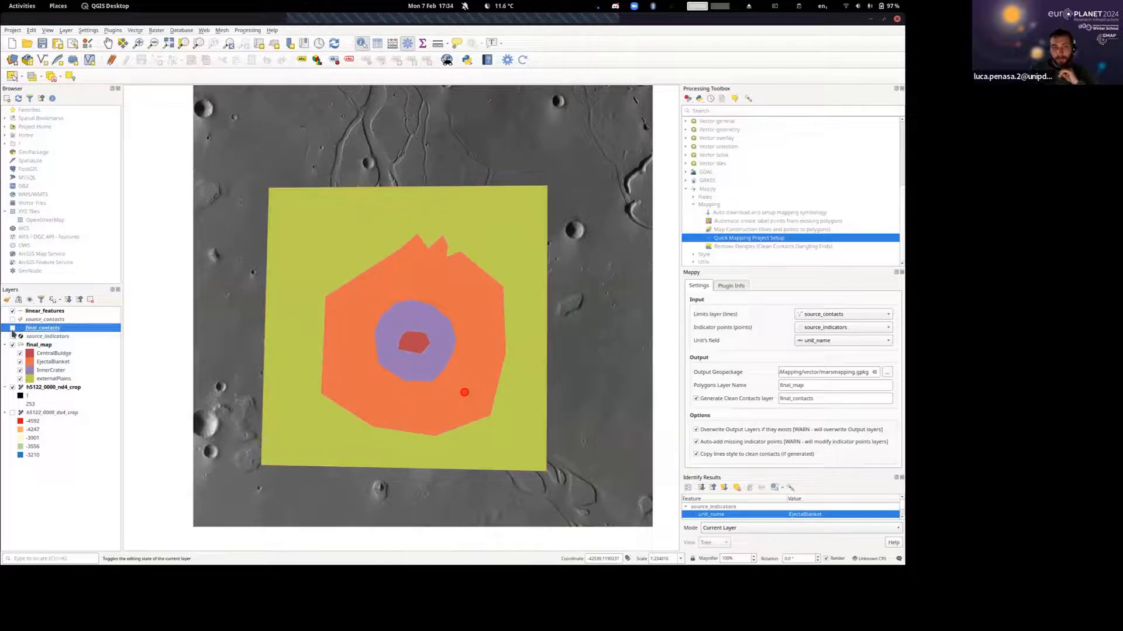
{"action": "left_click", "coordinate": [12, 329]}
{"action": "left_click", "coordinate": [13, 336]}
{"action": "left_click", "coordinate": [13, 336]}
{"action": "left_click", "coordinate": [13, 319]}
{"action": "scroll", "coordinate": [248, 178], "scroll_direction": "up", "scroll_amount": 2}
{"action": "scroll", "coordinate": [444, 274], "scroll_direction": "down", "scroll_amount": 1}
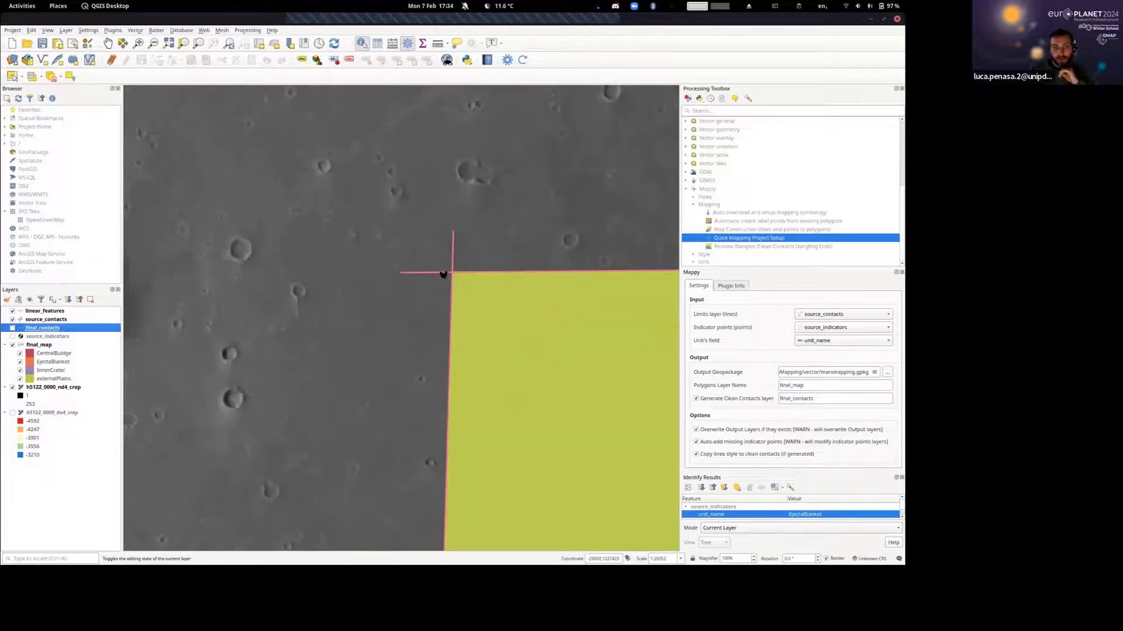
{"action": "scroll", "coordinate": [489, 247], "scroll_direction": "down", "scroll_amount": 2}
{"action": "left_click_drag", "start_coordinate": [482, 289], "coordinate": [315, 271]}
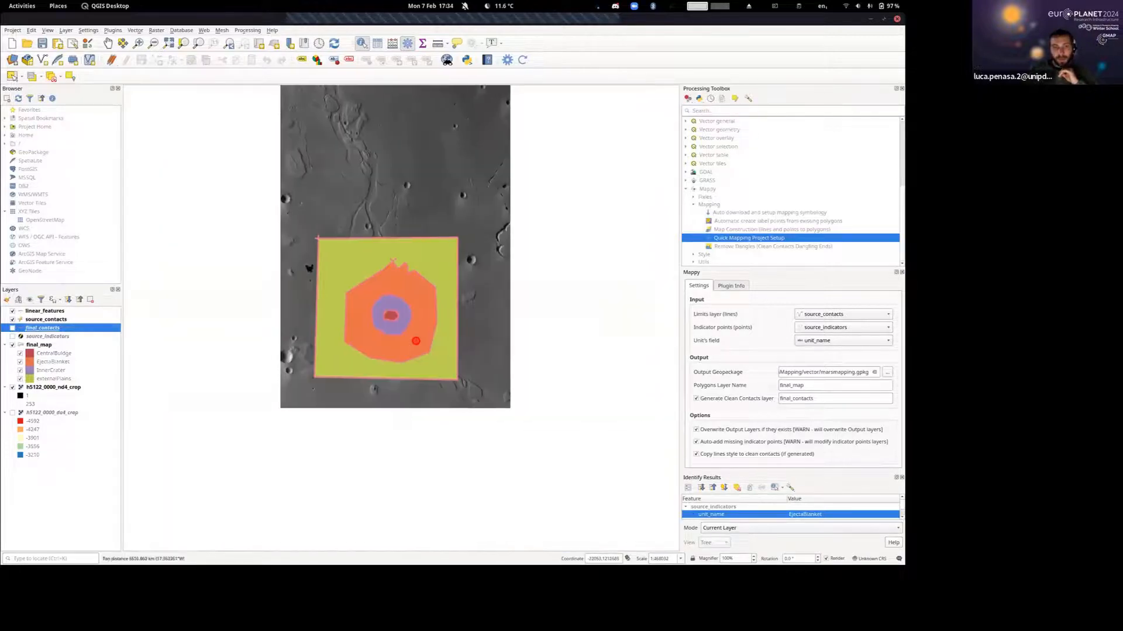
Hide the source_contacts layer and view the final_map polygons outlined by final_contacts.
{"action": "left_click", "coordinate": [13, 319]}
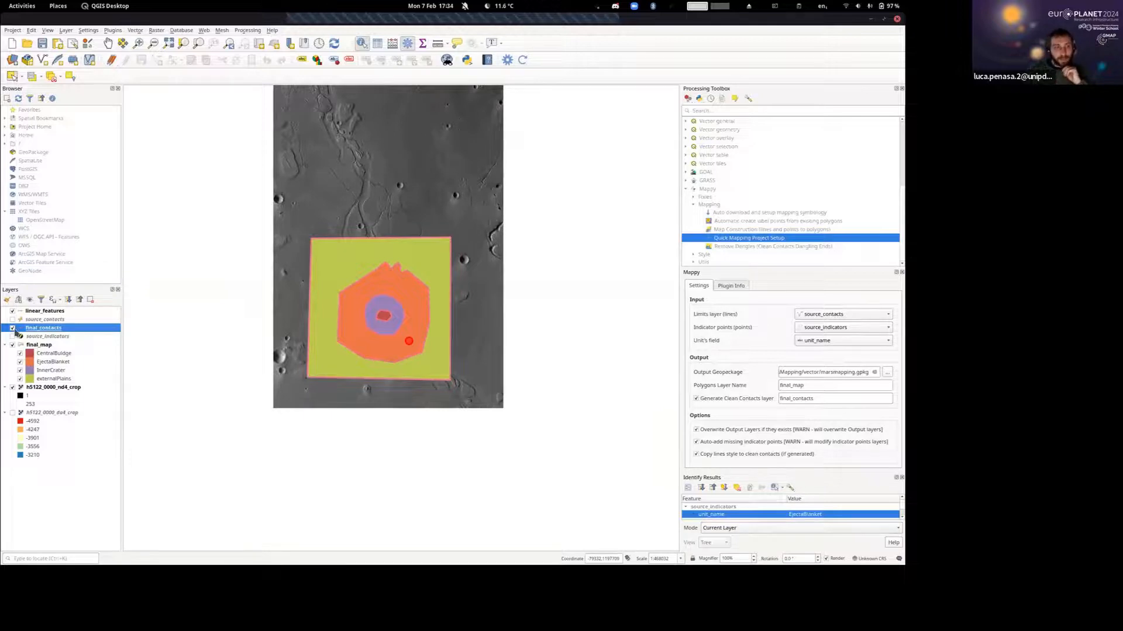
{"action": "left_click", "coordinate": [13, 311]}
{"action": "left_click", "coordinate": [12, 312]}
{"action": "scroll", "coordinate": [395, 287], "scroll_direction": "up", "scroll_amount": 1}
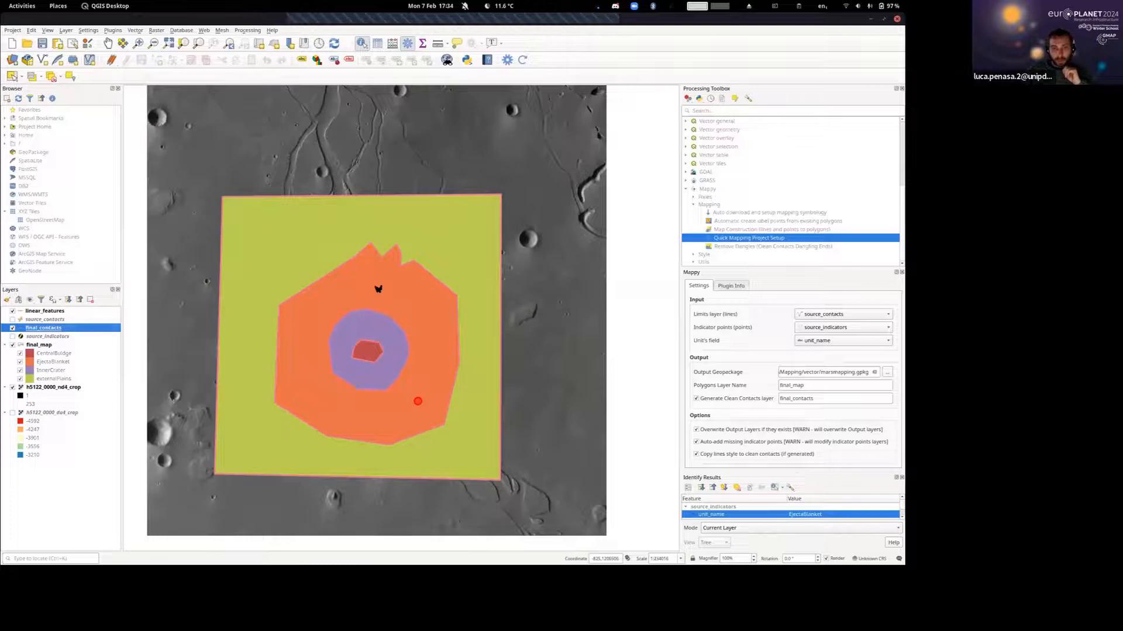
{"action": "left_click_drag", "start_coordinate": [381, 290], "coordinate": [425, 268]}
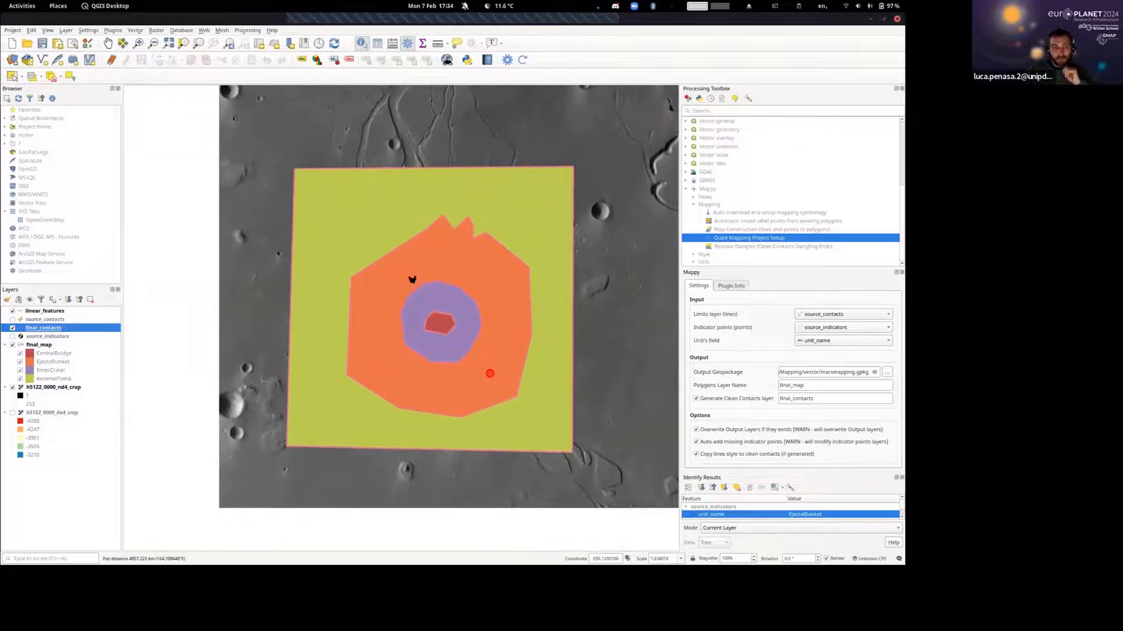
{"action": "left_click", "coordinate": [12, 345]}
{"action": "left_click", "coordinate": [35, 337]}
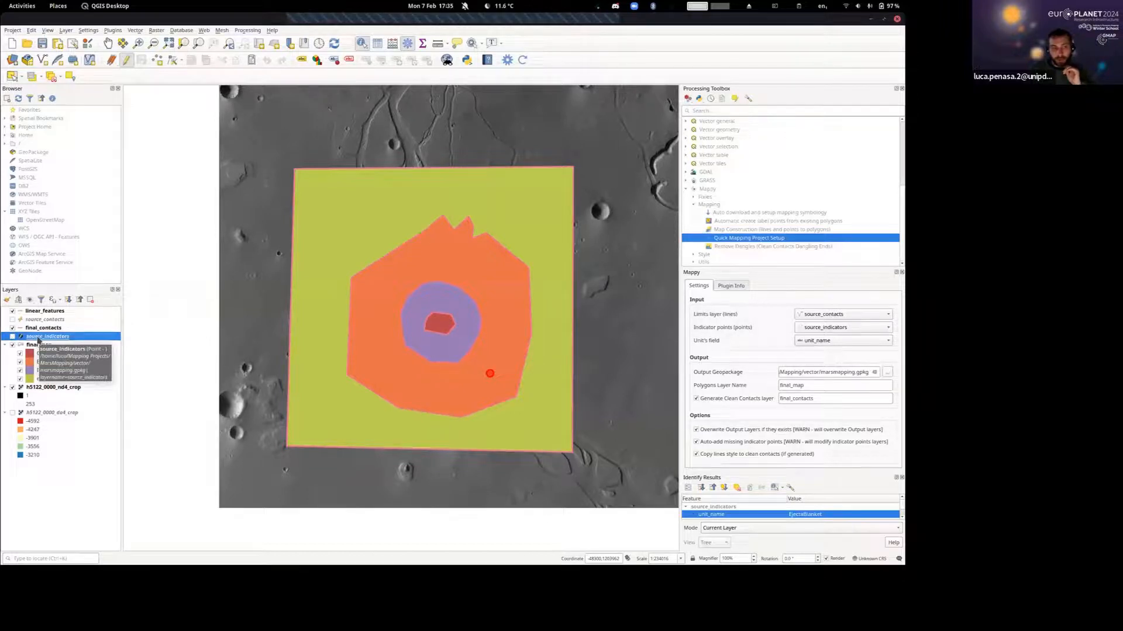
{"action": "left_click", "coordinate": [42, 320]}
{"action": "left_click", "coordinate": [47, 337]}
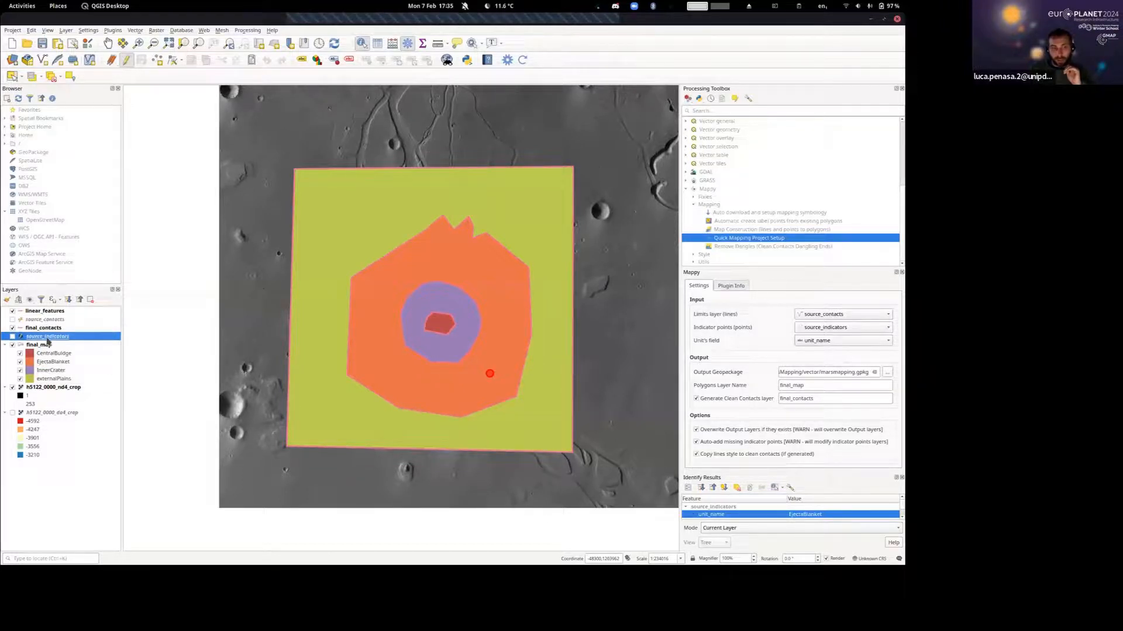
{"action": "left_click", "coordinate": [44, 320]}
{"action": "left_click", "coordinate": [45, 337]}
Hide the final_map and final_contacts layers, and show the source_contacts and source_indicators layers with source_contacts as the active layer.
{"action": "left_click", "coordinate": [12, 346]}
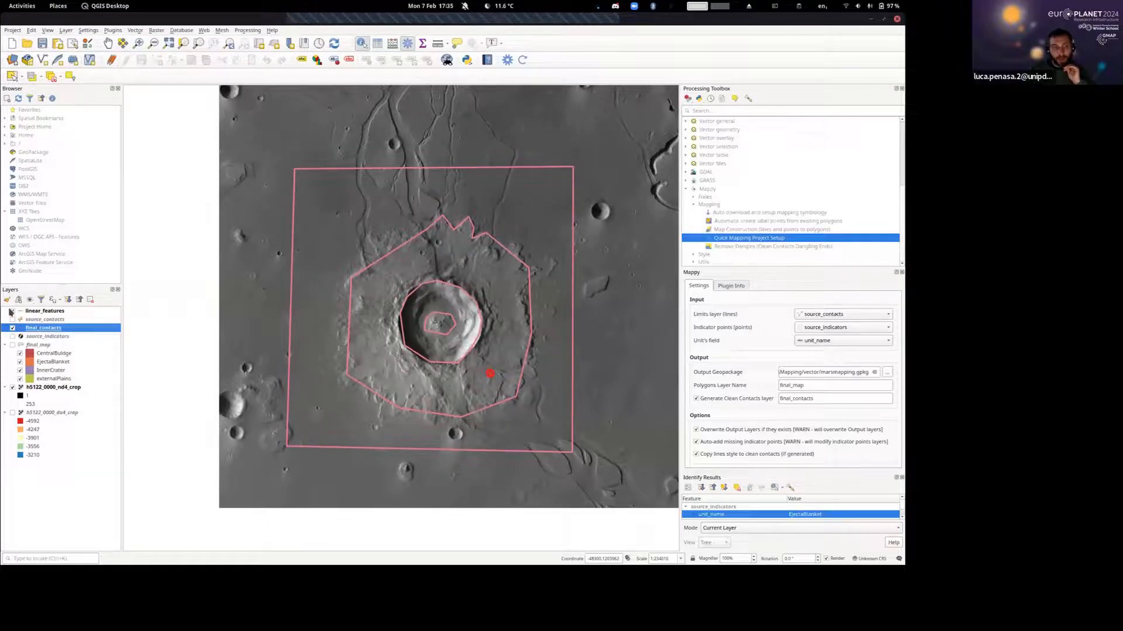
{"action": "left_click", "coordinate": [11, 313]}
{"action": "left_click", "coordinate": [12, 320]}
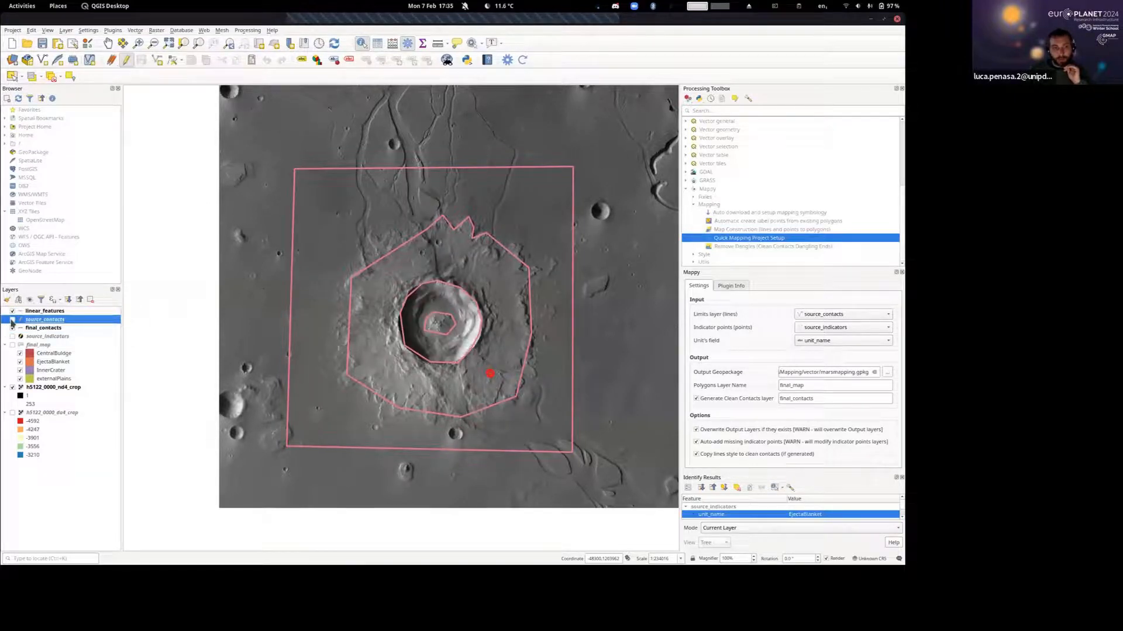
{"action": "left_click", "coordinate": [12, 328]}
{"action": "left_click", "coordinate": [12, 336]}
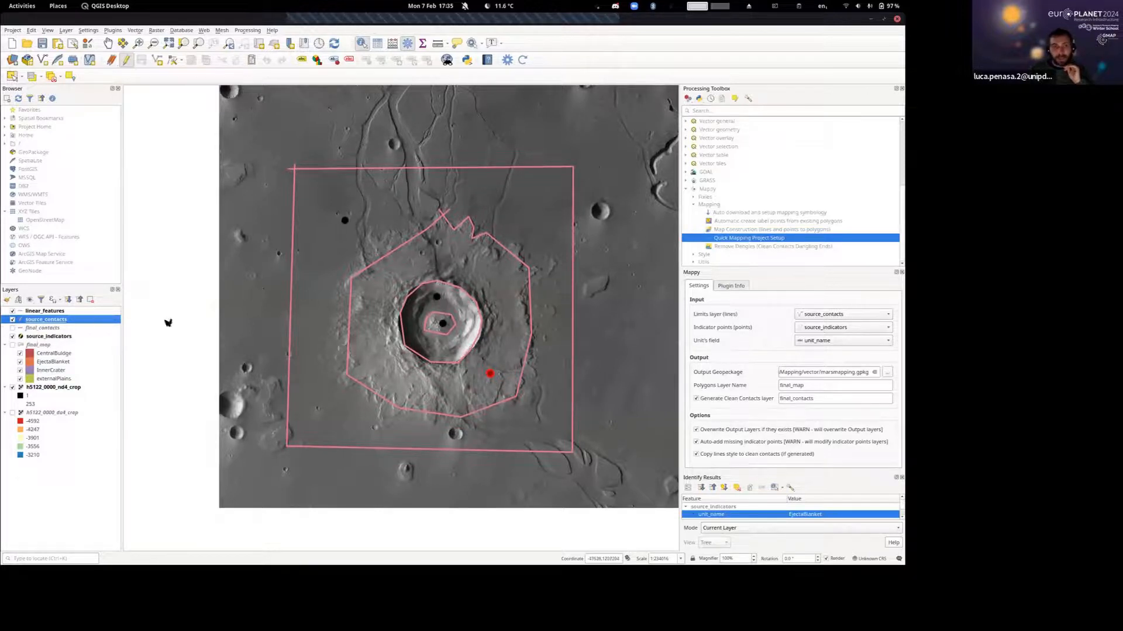
Digitize a source_contacts line along the western edge of the westernmost channel, crossing the square's north boundary and the ejecta outline.
{"action": "left_click_drag", "start_coordinate": [452, 398], "coordinate": [441, 376]}
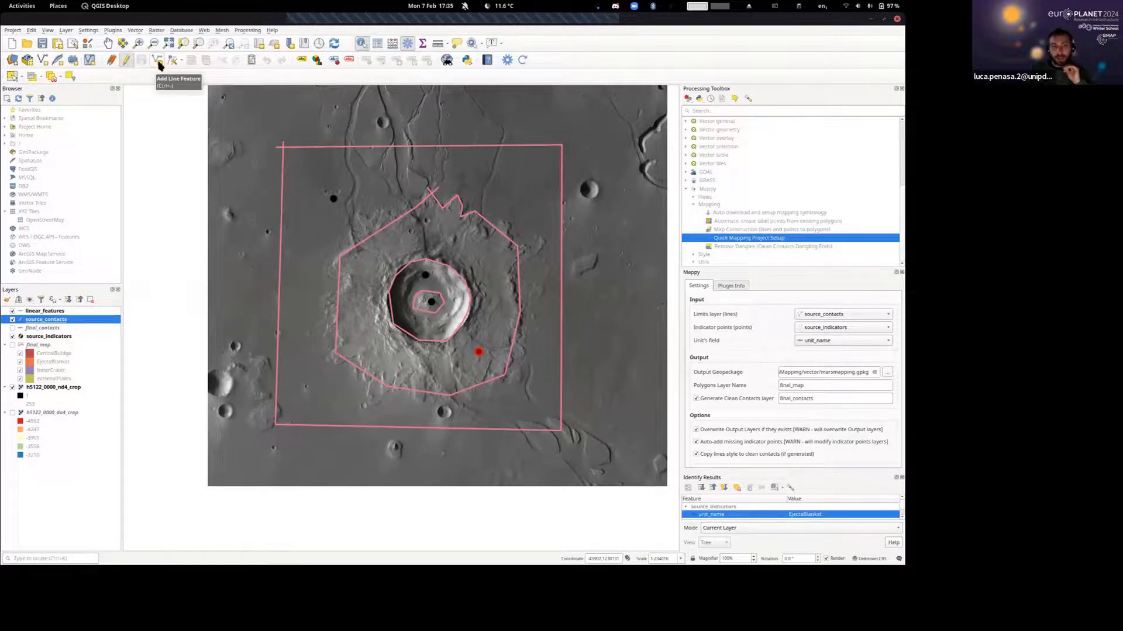
{"action": "left_click", "coordinate": [158, 62]}
{"action": "scroll", "coordinate": [354, 165], "scroll_direction": "up", "scroll_amount": 2}
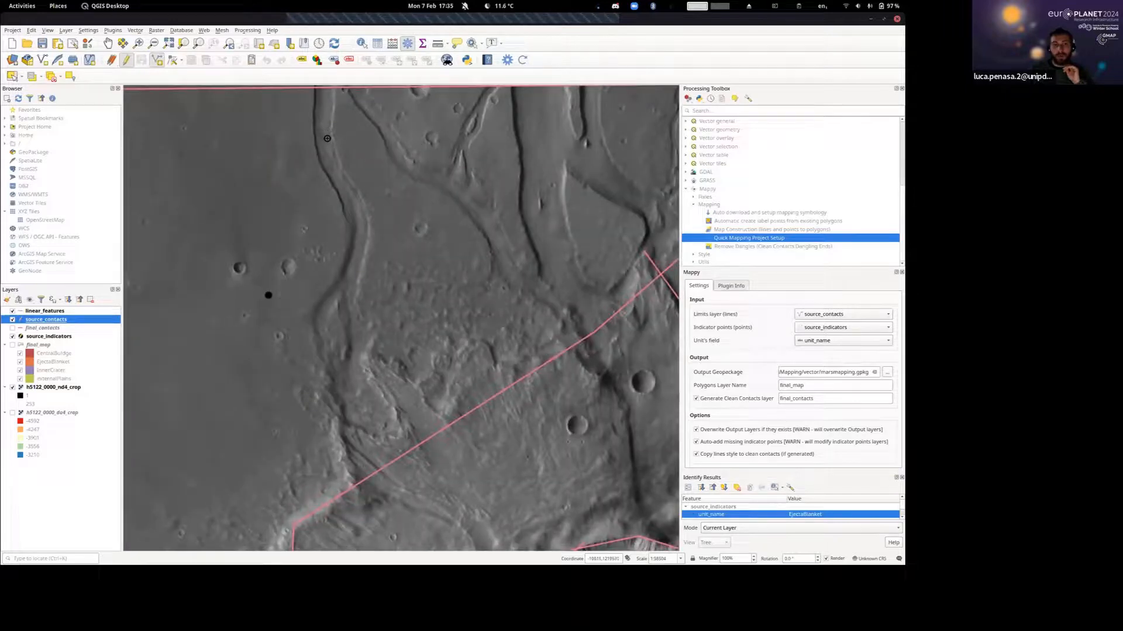
{"action": "scroll", "coordinate": [339, 148], "scroll_direction": "down", "scroll_amount": 2}
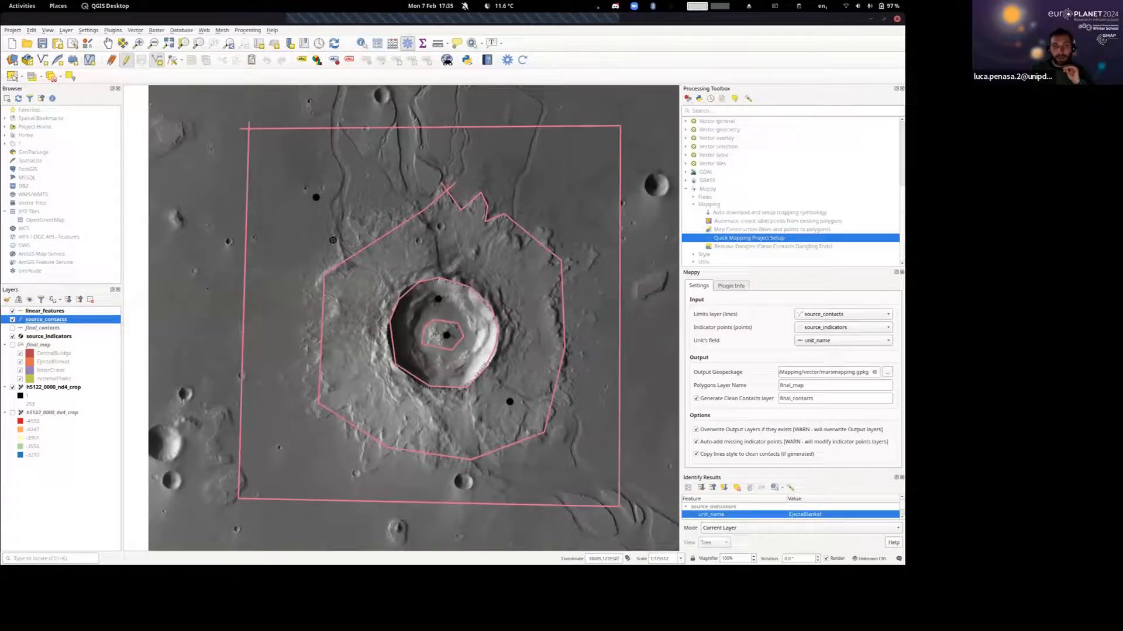
{"action": "right_click", "coordinate": [353, 263]}
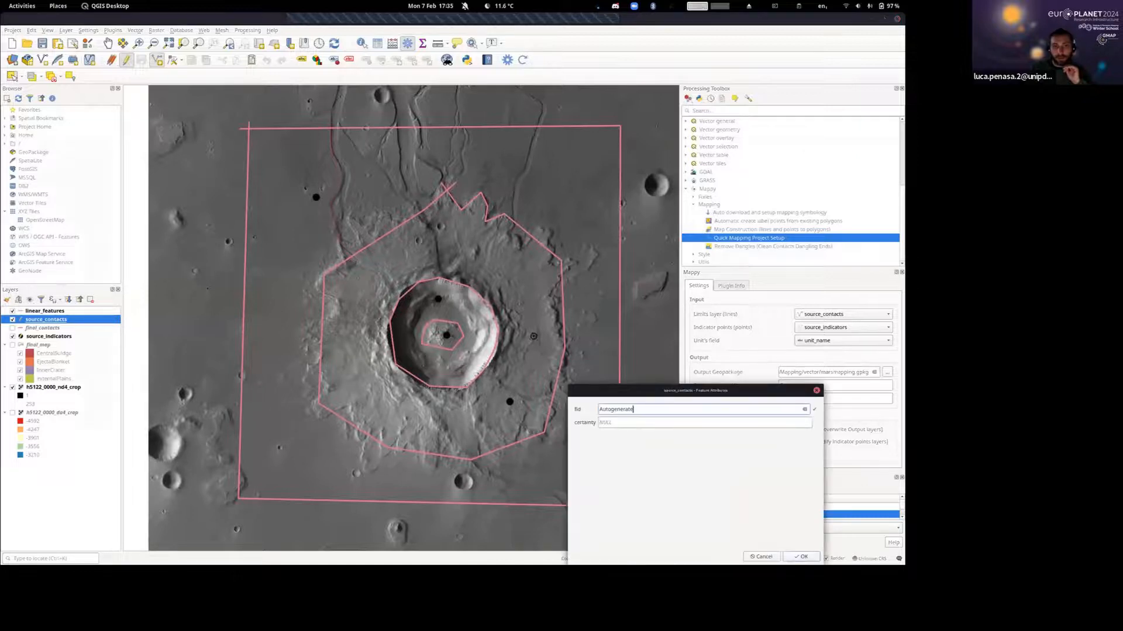
{"action": "left_click", "coordinate": [800, 556]}
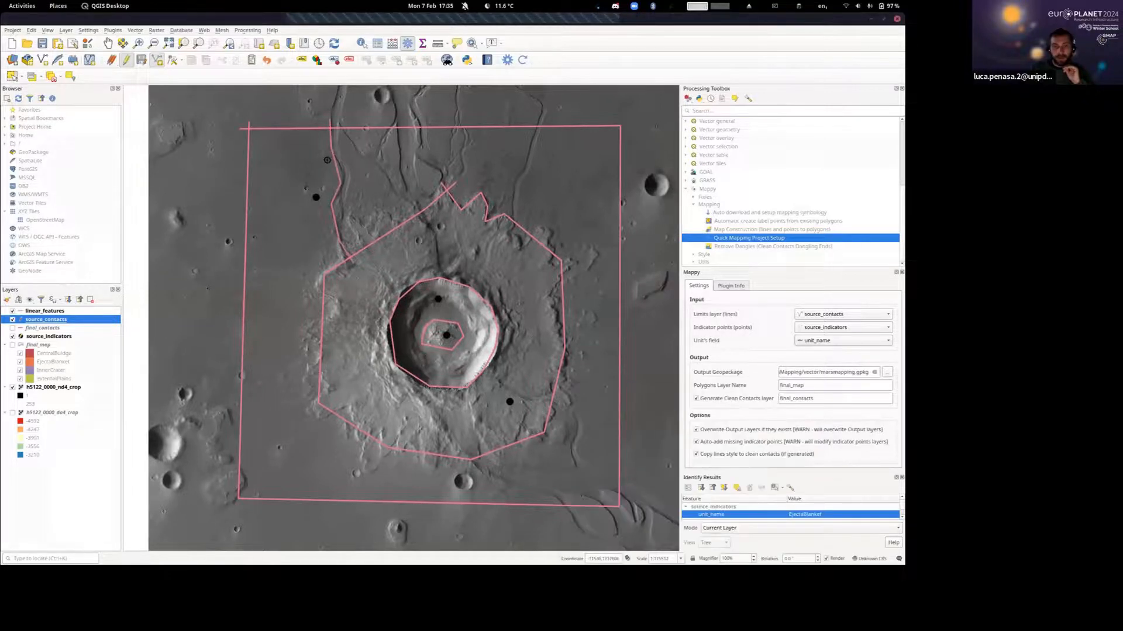
Digitize a second source_contacts line along the eastern edge of the same channel, ending just inside the ejecta outline.
{"action": "scroll", "coordinate": [327, 160], "scroll_direction": "up", "scroll_amount": 1}
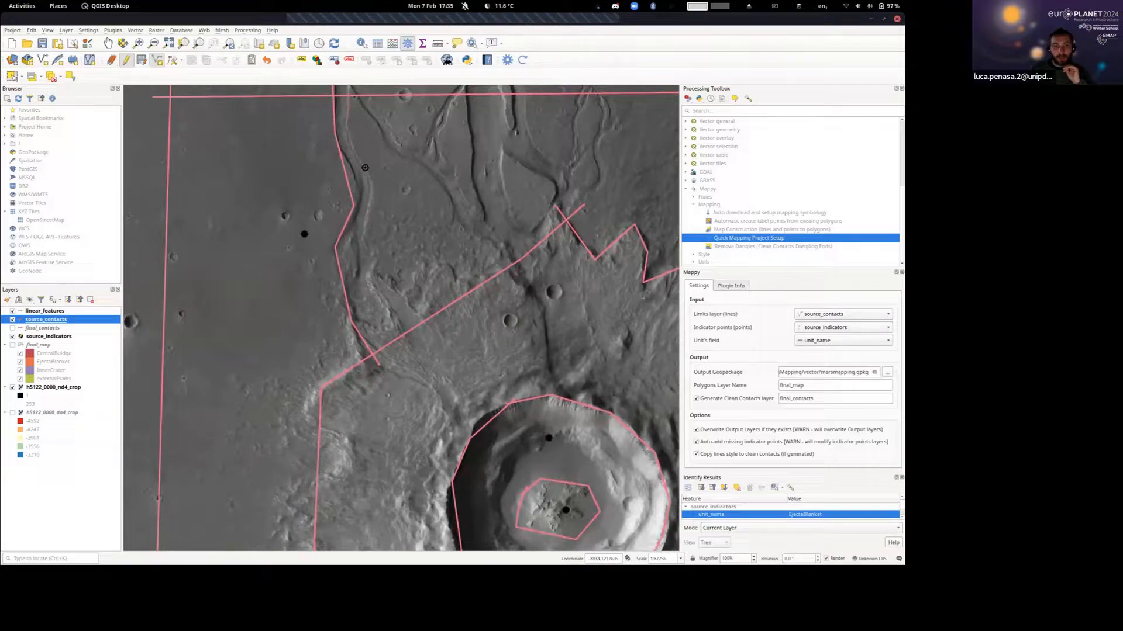
{"action": "right_click", "coordinate": [419, 339]}
{"action": "left_click", "coordinate": [798, 556]}
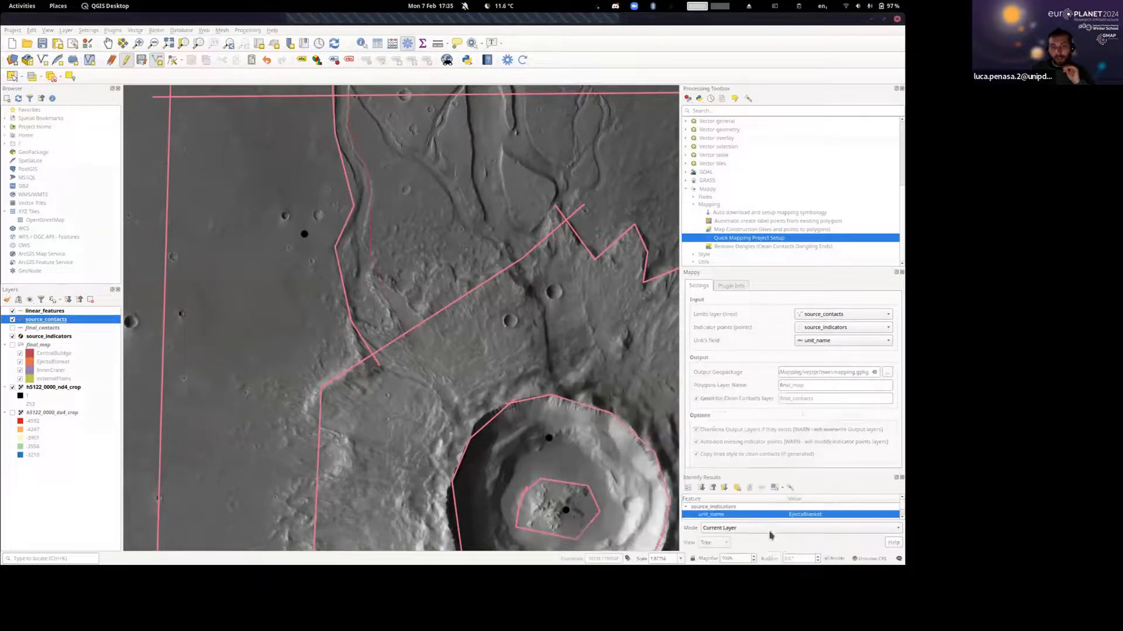
Digitize two more contacts north of the crater: a diagonal from the channel's northern end to the ejecta, and one along the next channel eastward.
{"action": "left_click_drag", "start_coordinate": [428, 229], "coordinate": [379, 283]}
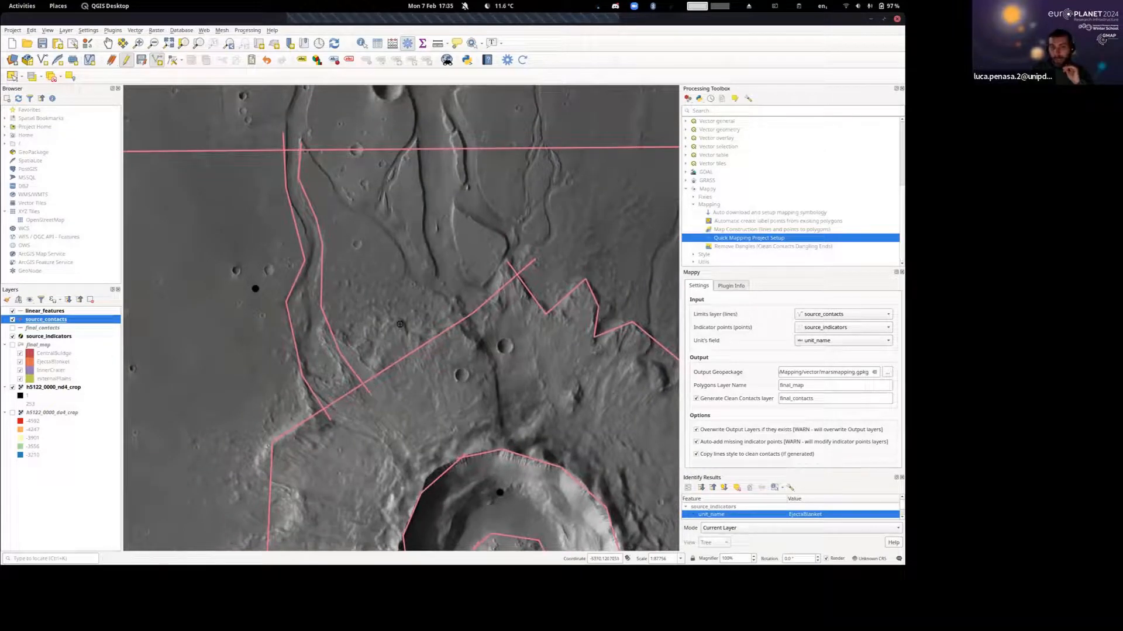
{"action": "left_click_drag", "start_coordinate": [391, 266], "coordinate": [343, 286]}
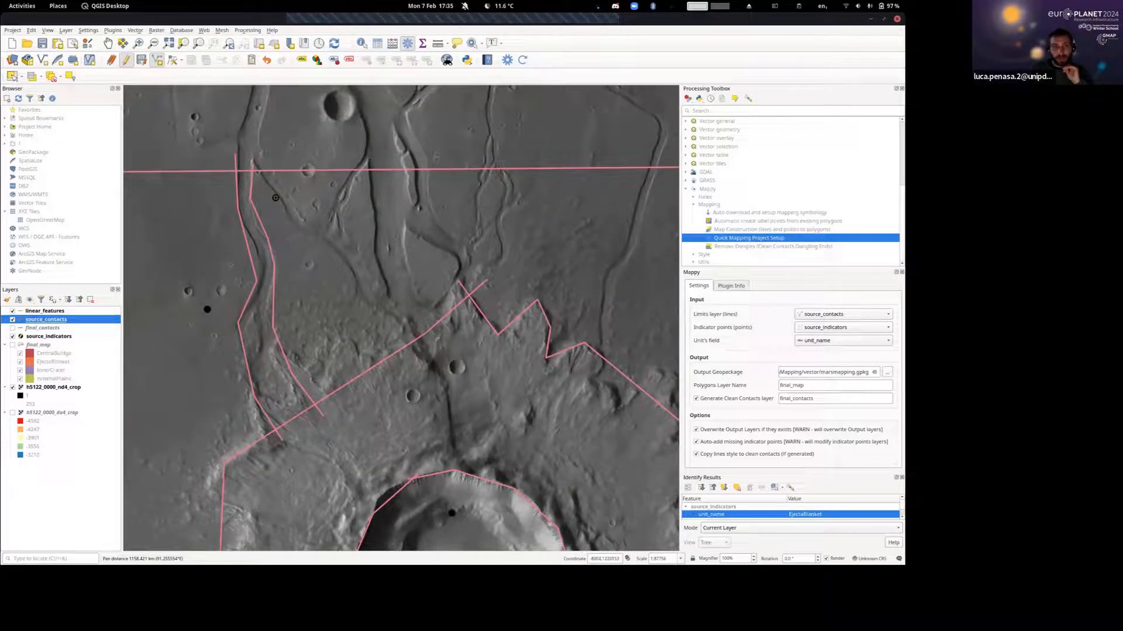
{"action": "right_click", "coordinate": [429, 354]}
{"action": "left_click", "coordinate": [805, 556]}
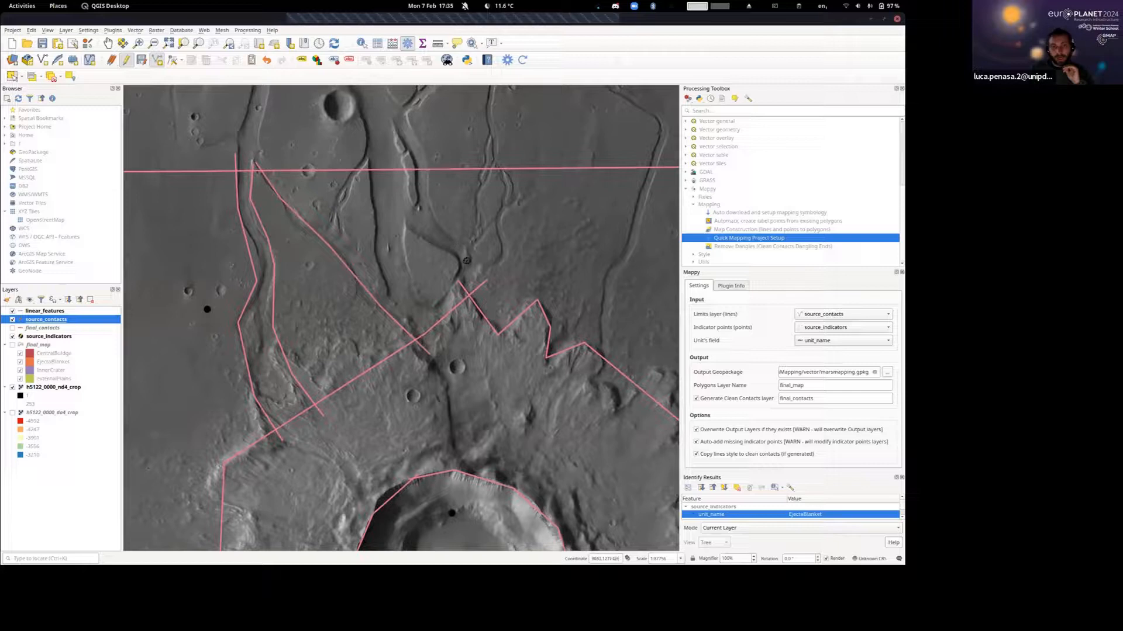
{"action": "right_click", "coordinate": [463, 323]}
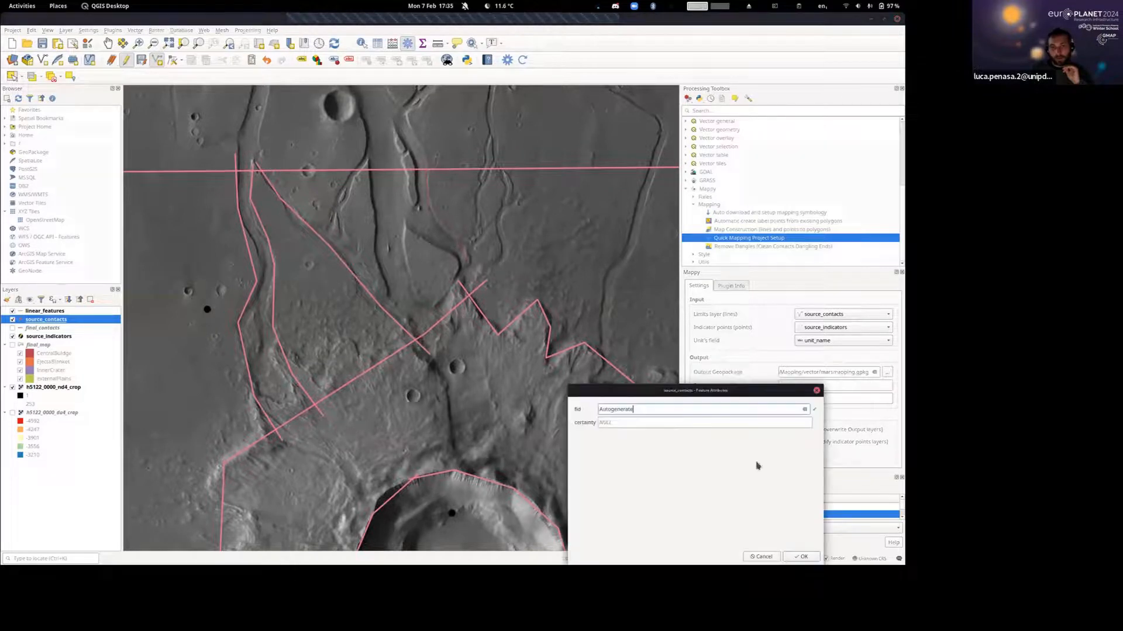
{"action": "left_click", "coordinate": [802, 556]}
Regenerate the Mappy polygon map with the new contacts, saving the pending layer edits.
{"action": "scroll", "coordinate": [613, 350], "scroll_direction": "down", "scroll_amount": 2}
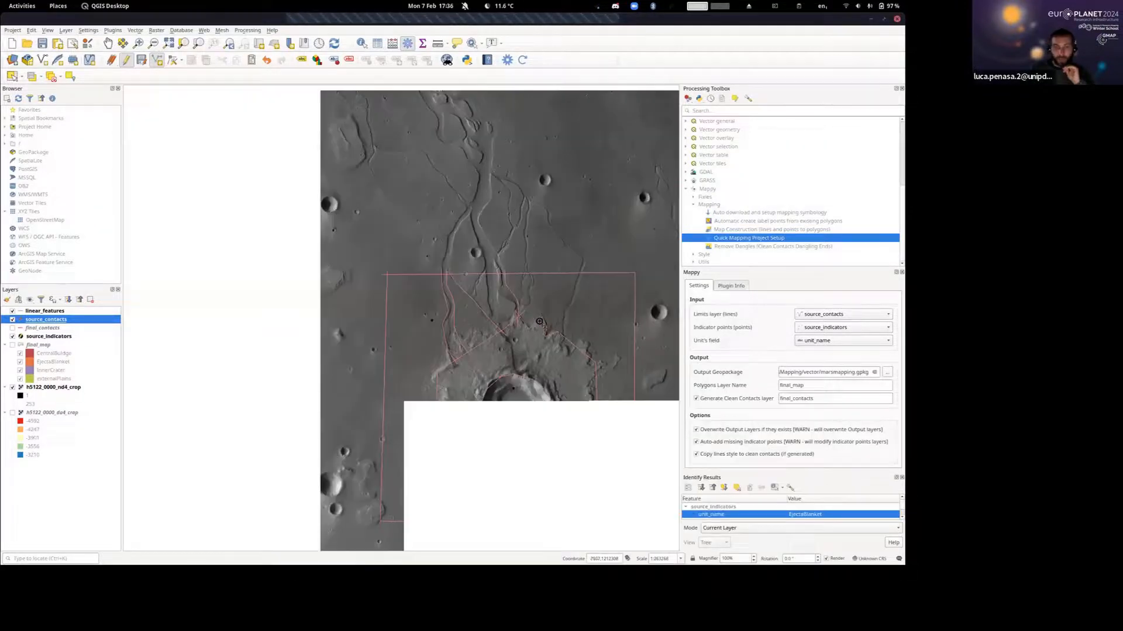
{"action": "left_click_drag", "start_coordinate": [531, 289], "coordinate": [471, 239]}
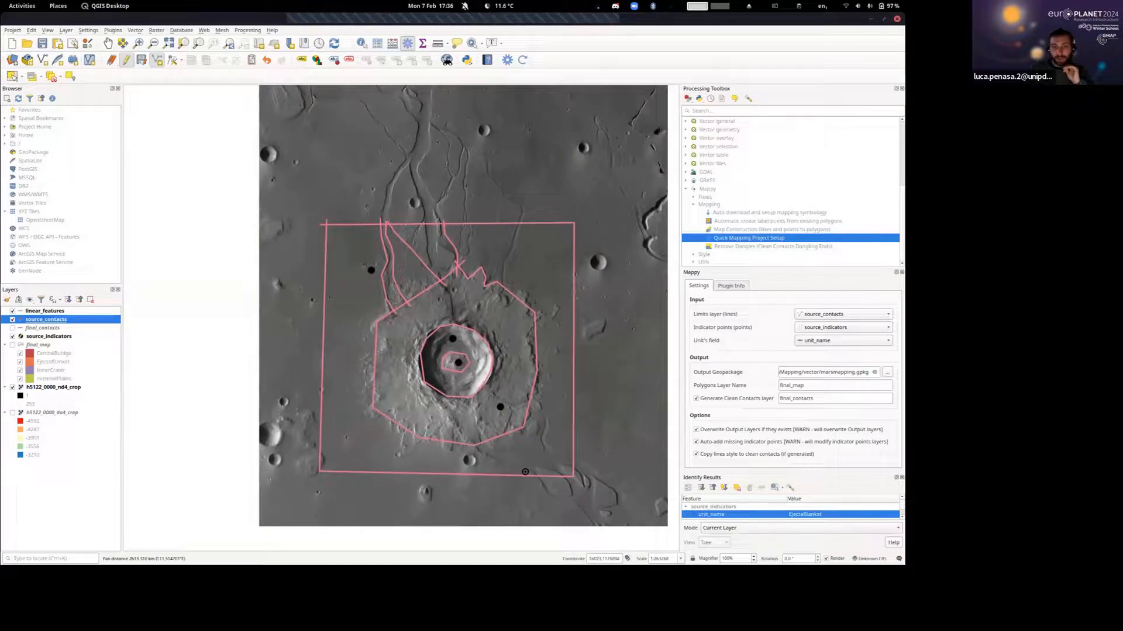
{"action": "left_click_drag", "start_coordinate": [481, 323], "coordinate": [440, 328]}
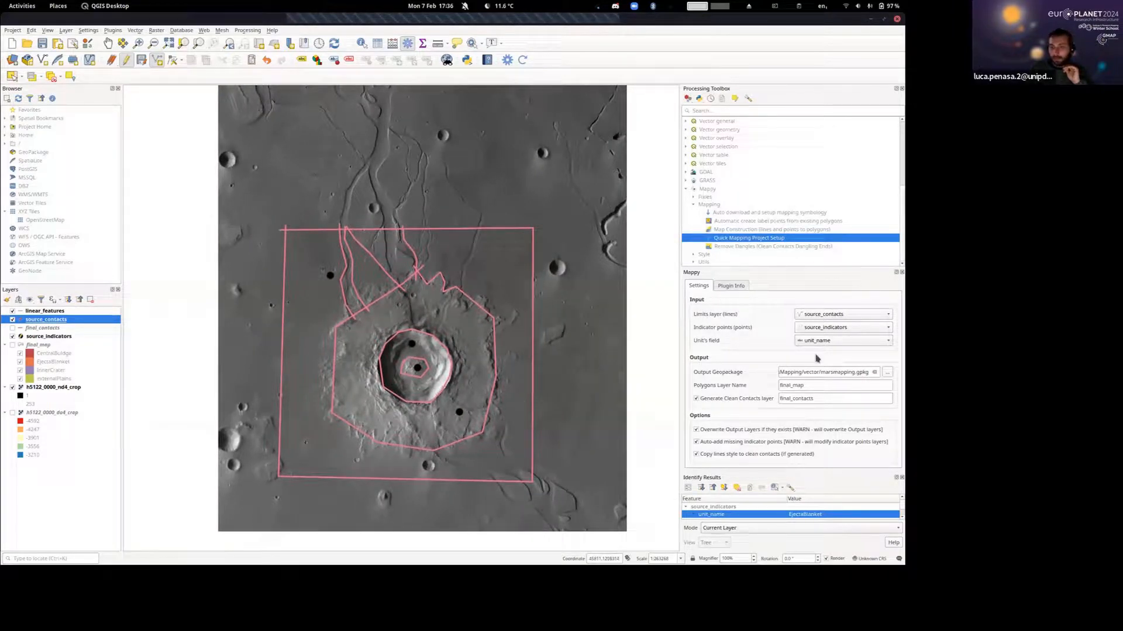
{"action": "left_click", "coordinate": [523, 60]}
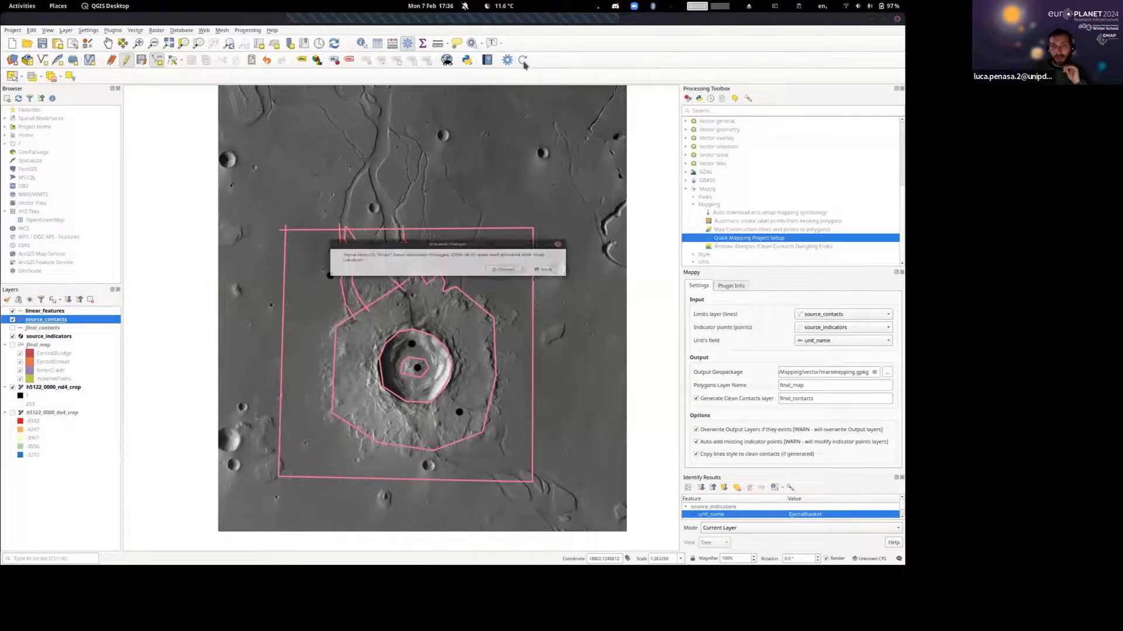
{"action": "left_click", "coordinate": [540, 269]}
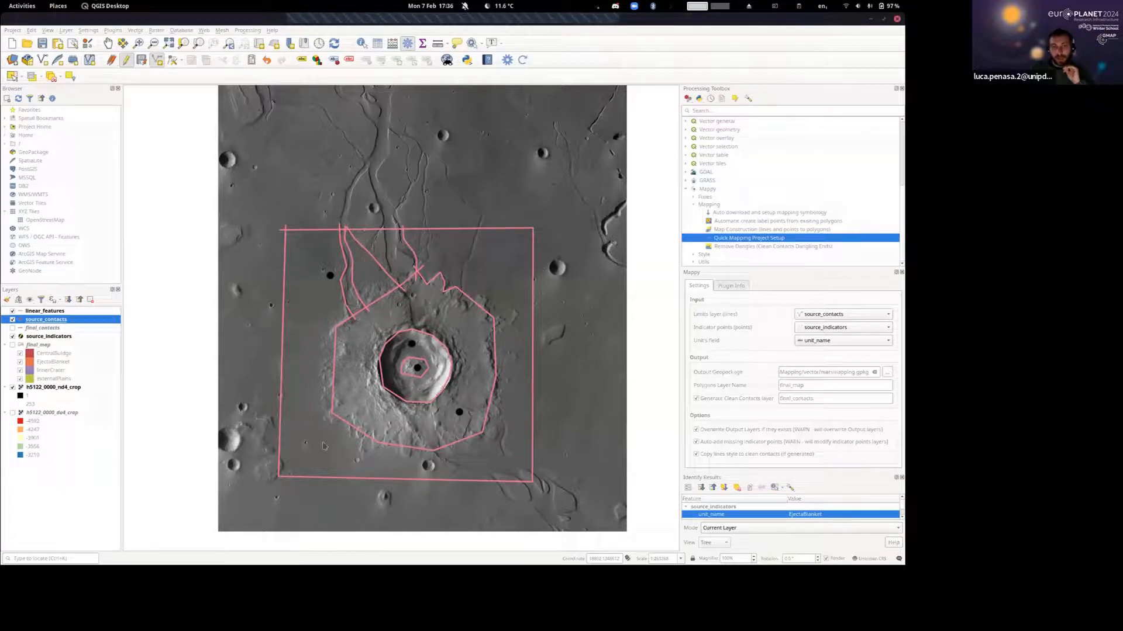
{"action": "left_click_drag", "start_coordinate": [360, 461], "coordinate": [371, 433]}
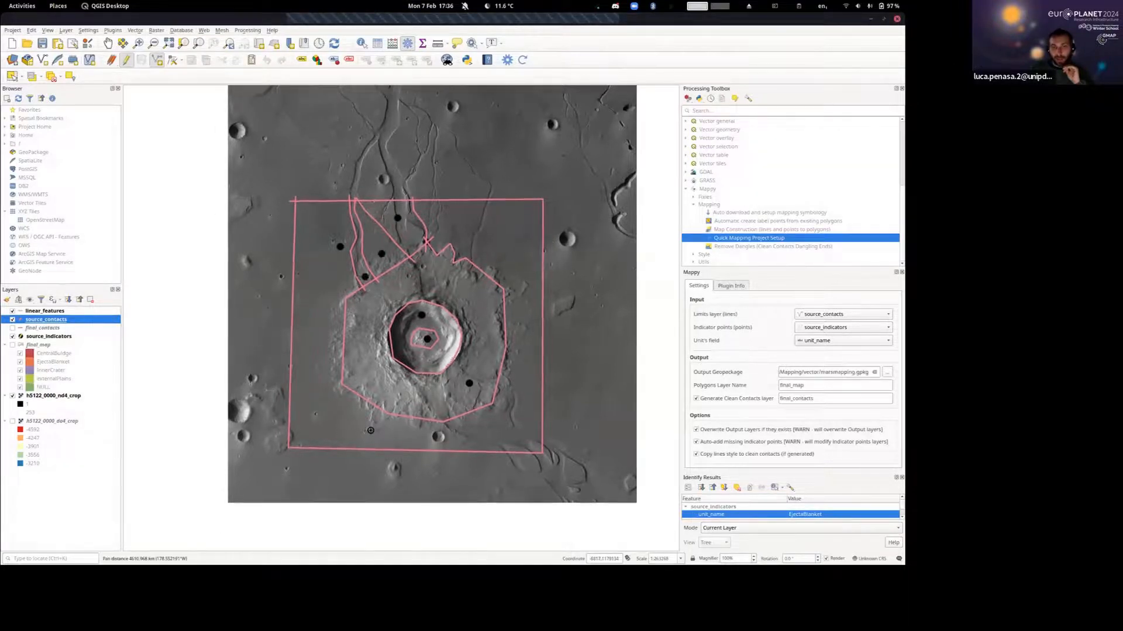
Show the final_map layer and examine the regenerated polygons around the new channel contacts north of the crater.
{"action": "scroll", "coordinate": [381, 233], "scroll_direction": "up", "scroll_amount": 2}
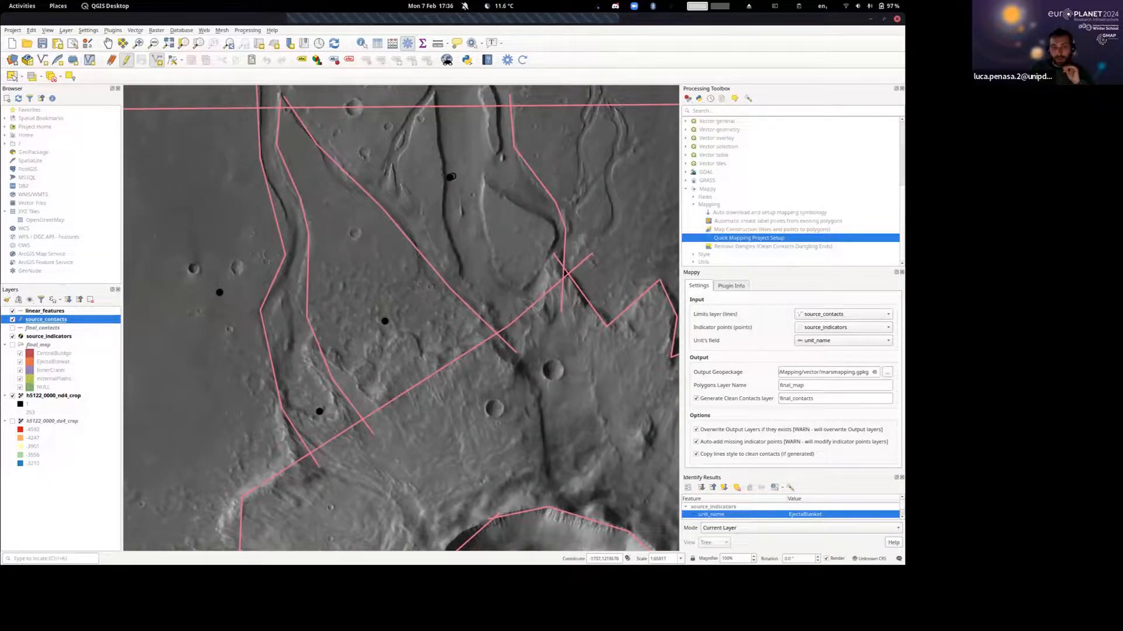
{"action": "scroll", "coordinate": [450, 177], "scroll_direction": "down", "scroll_amount": 1}
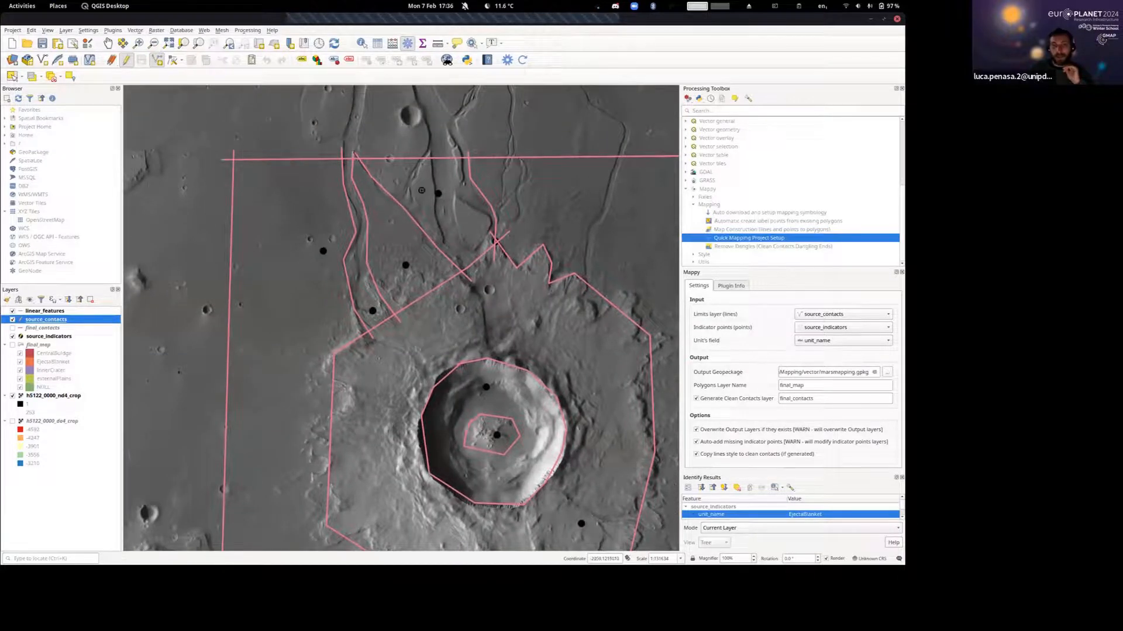
{"action": "left_click", "coordinate": [13, 345]}
{"action": "scroll", "coordinate": [357, 269], "scroll_direction": "down", "scroll_amount": 1}
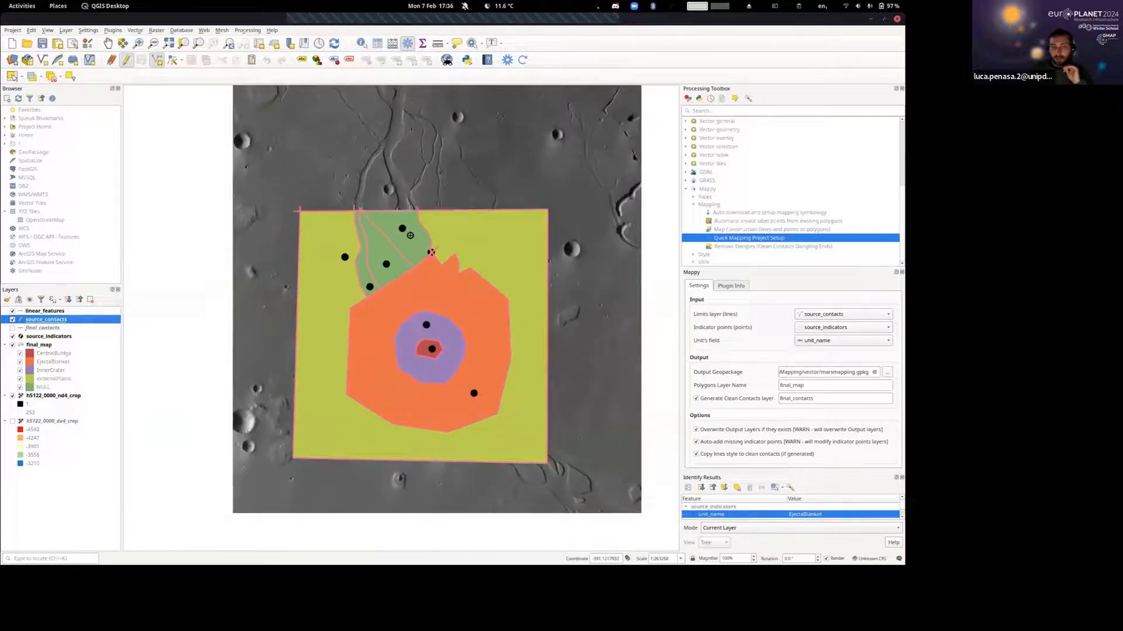
{"action": "left_click_drag", "start_coordinate": [409, 236], "coordinate": [403, 259]}
{"action": "scroll", "coordinate": [403, 259], "scroll_direction": "up", "scroll_amount": 1}
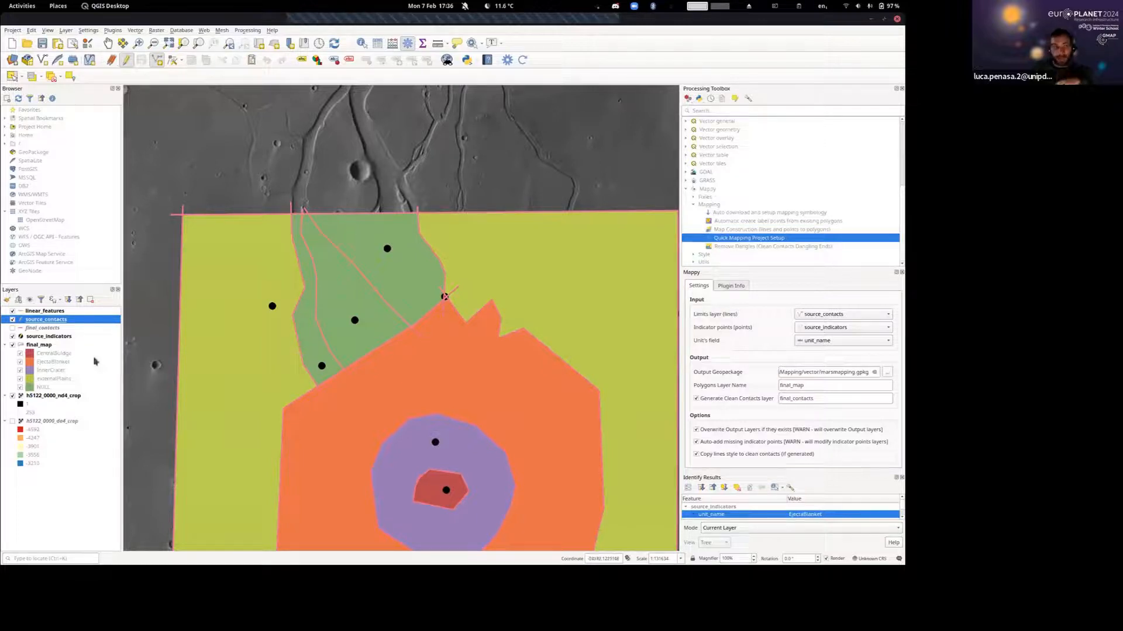
Open the final_map attribute table and highlight its first three polygons one by one on the map.
{"action": "right_click", "coordinate": [38, 345]}
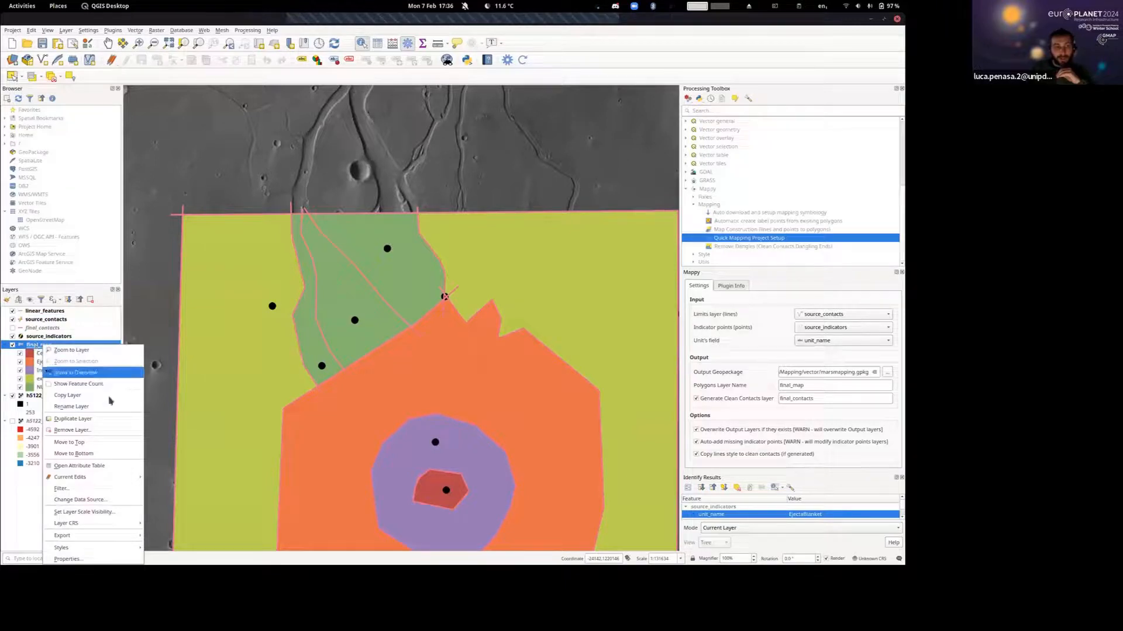
{"action": "left_click", "coordinate": [93, 465]}
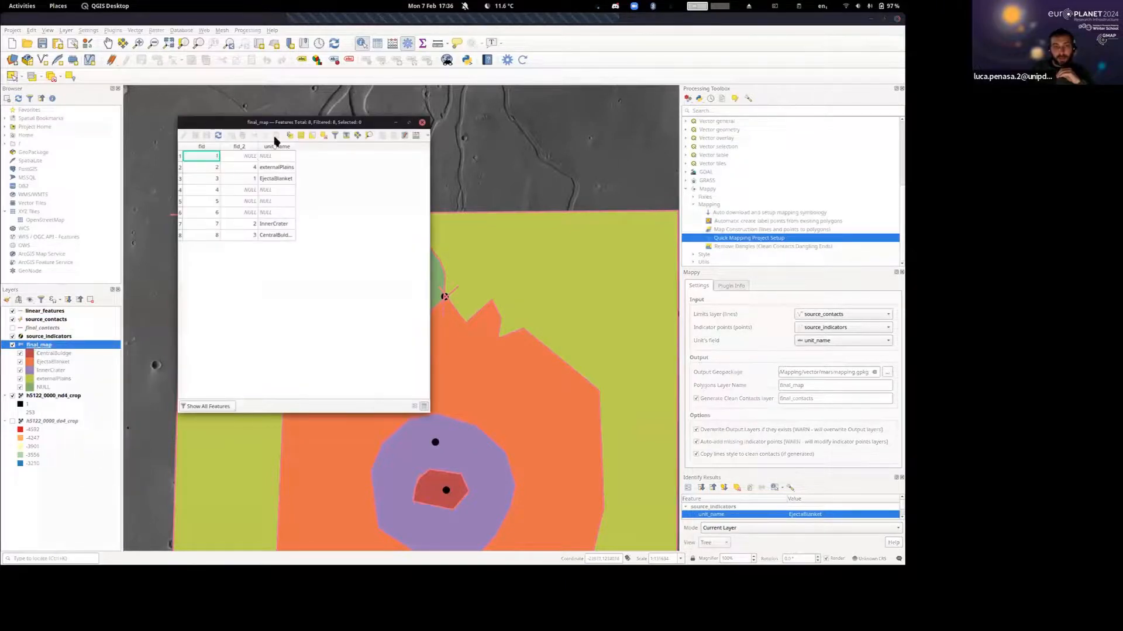
{"action": "left_click_drag", "start_coordinate": [290, 124], "coordinate": [739, 119]}
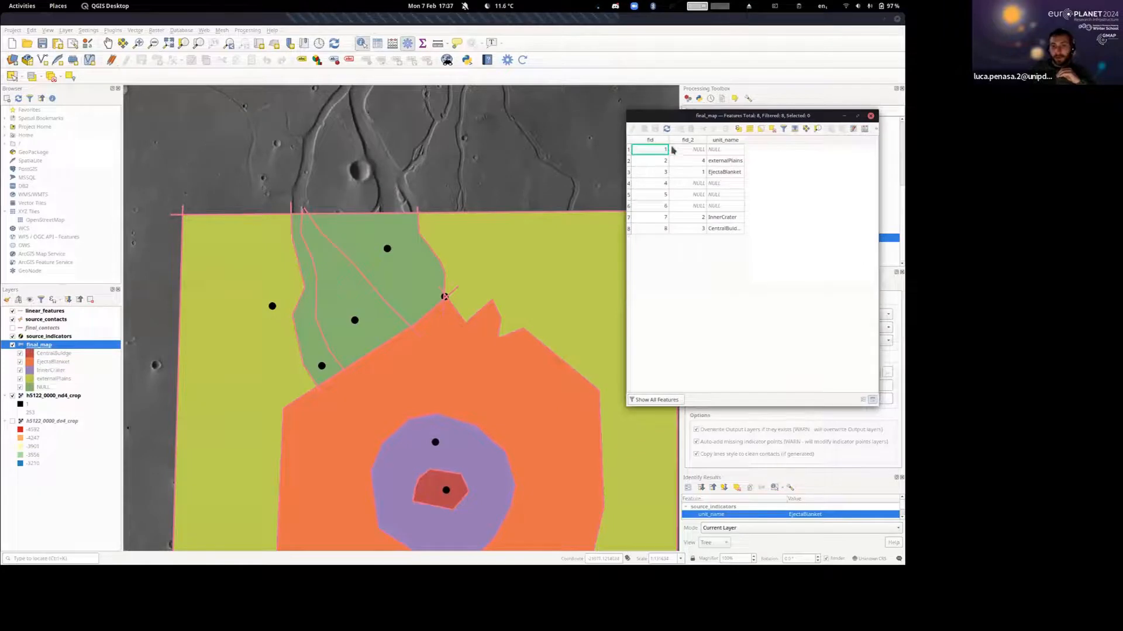
{"action": "left_click", "coordinate": [629, 149]}
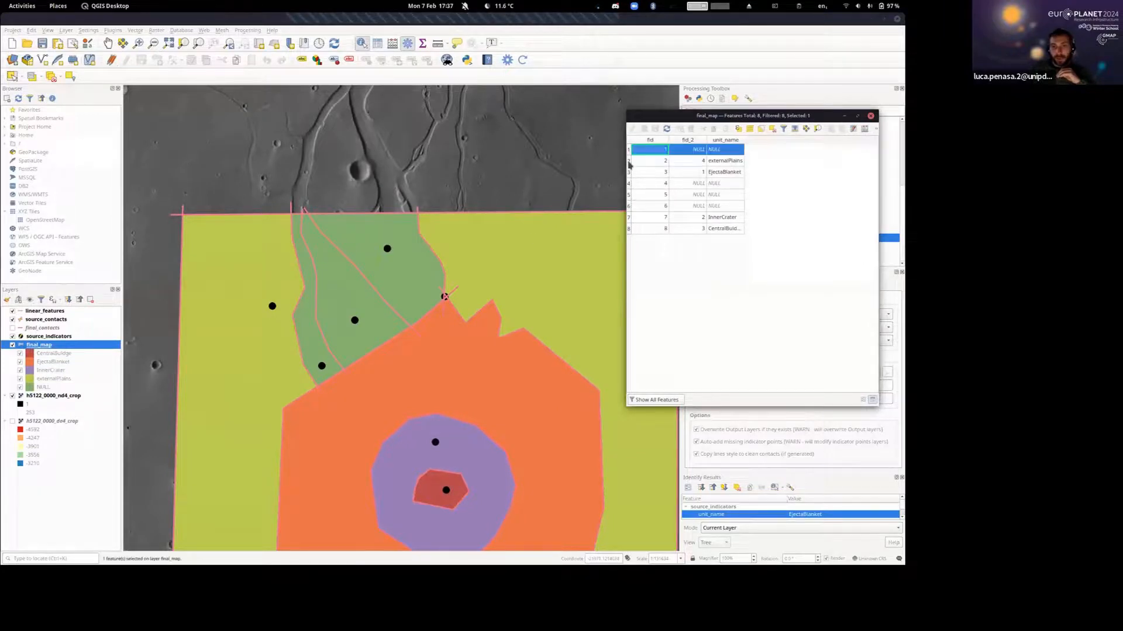
{"action": "scroll", "coordinate": [532, 239], "scroll_direction": "down", "scroll_amount": 2}
{"action": "left_click", "coordinate": [454, 268]}
{"action": "scroll", "coordinate": [468, 266], "scroll_direction": "up", "scroll_amount": 1}
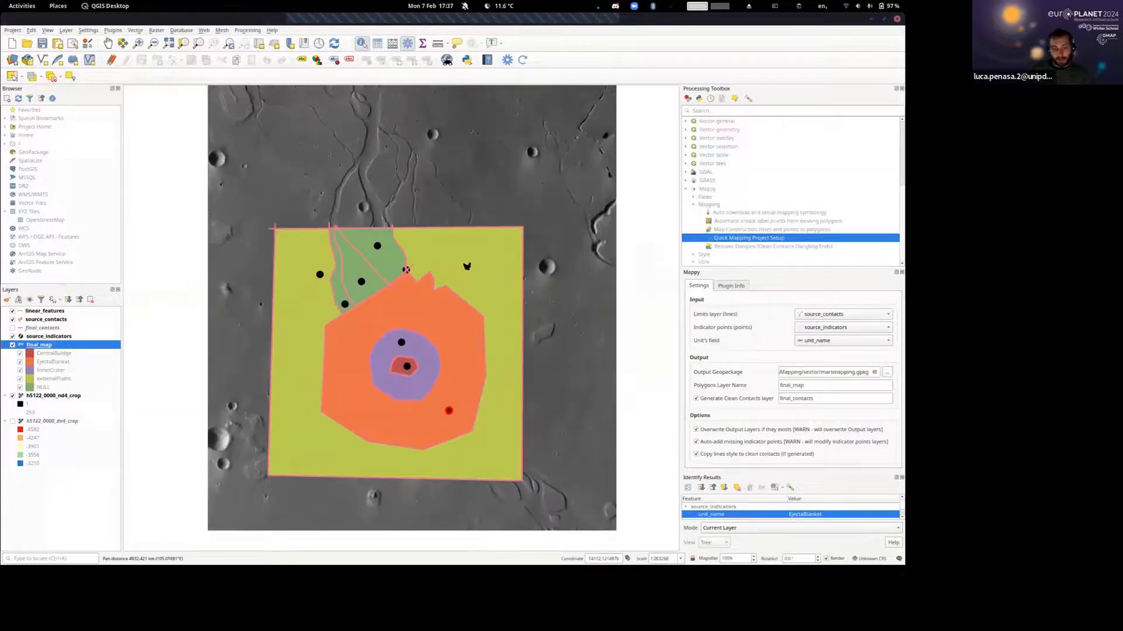
{"action": "left_click", "coordinate": [689, 151]}
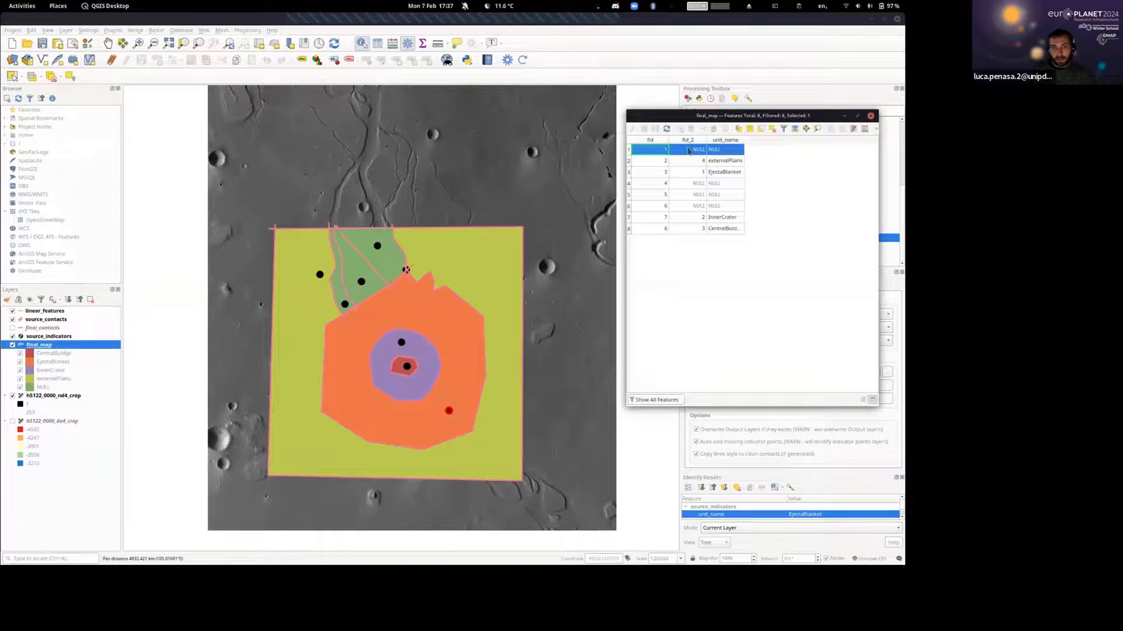
{"action": "left_click", "coordinate": [628, 164]}
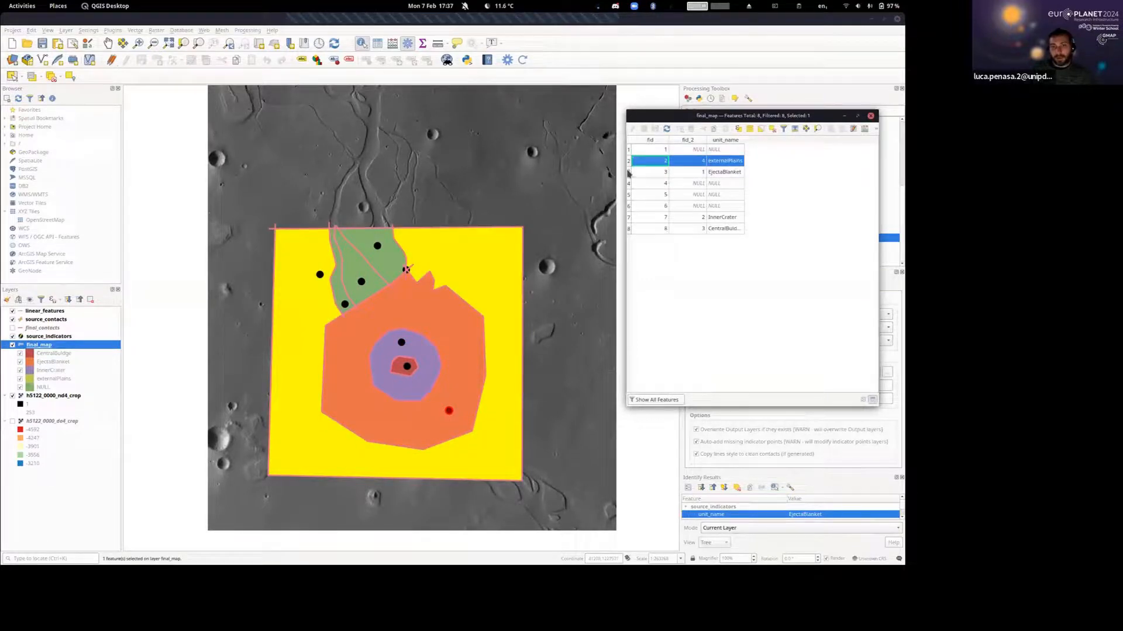
{"action": "left_click", "coordinate": [628, 171]}
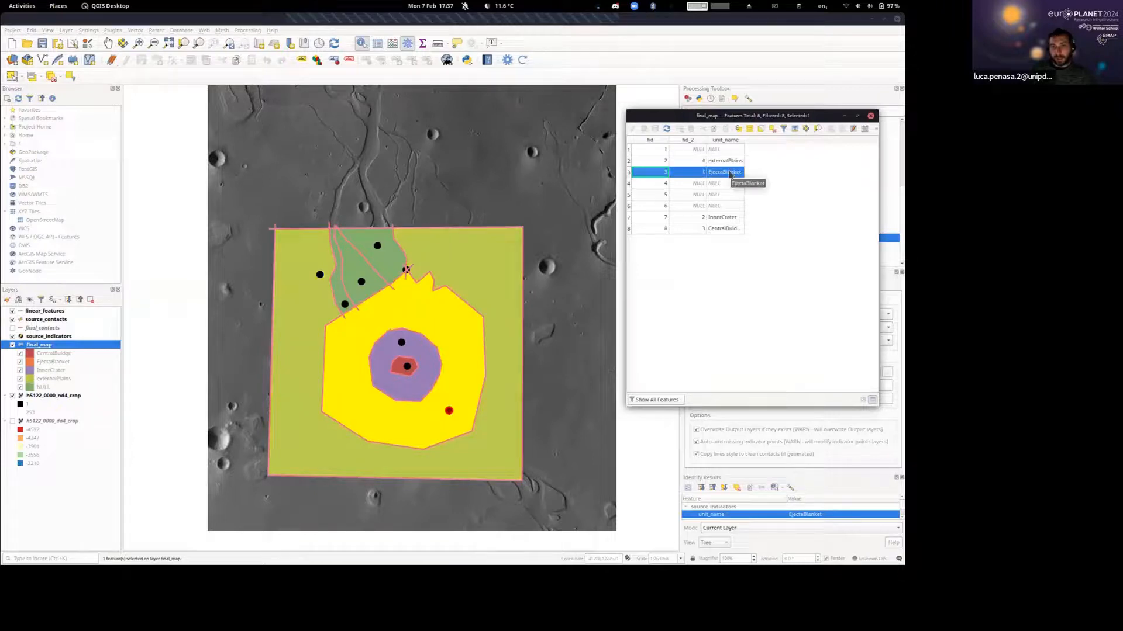
Highlight the final_map polygons that have no unit name one after another, and close the attribute table.
{"action": "left_click", "coordinate": [629, 150]}
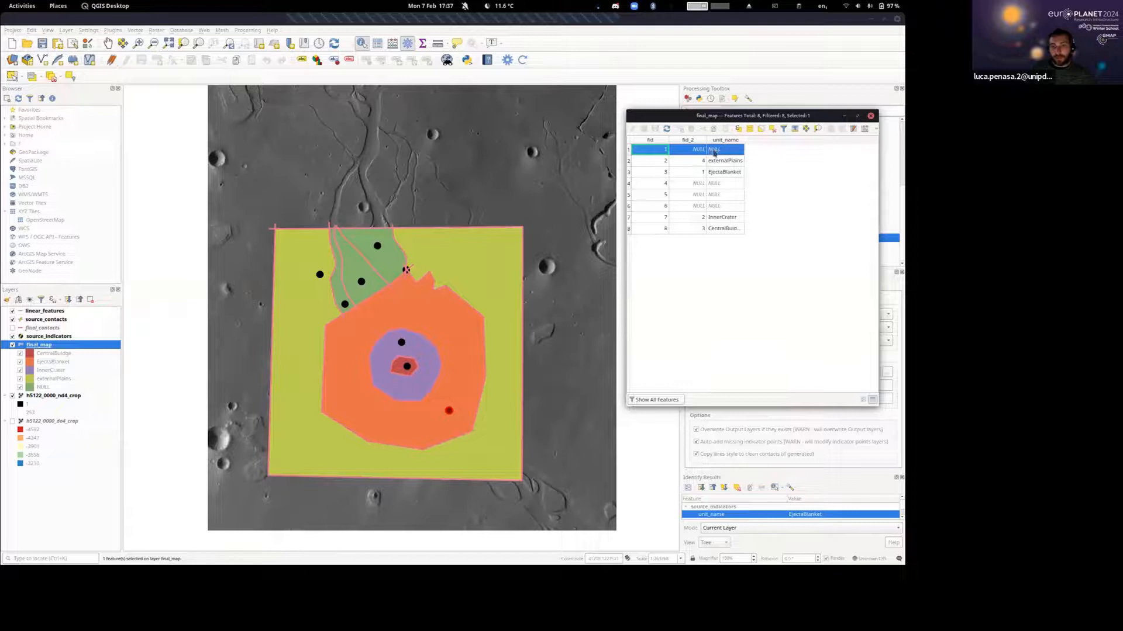
{"action": "left_click", "coordinate": [629, 184]}
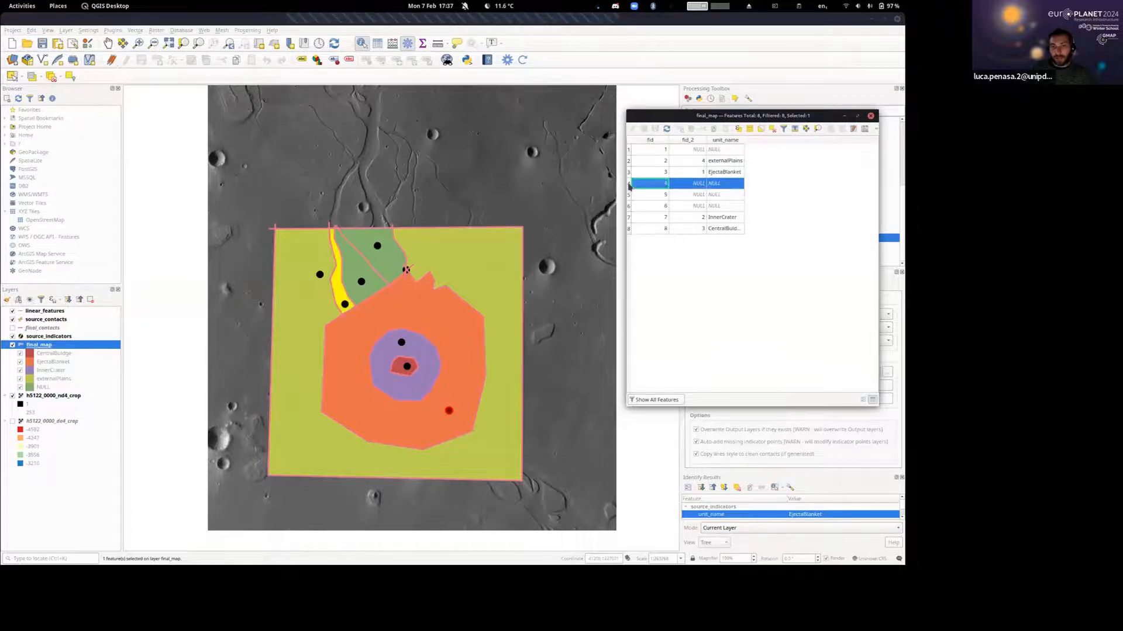
{"action": "scroll", "coordinate": [448, 254], "scroll_direction": "up", "scroll_amount": 1}
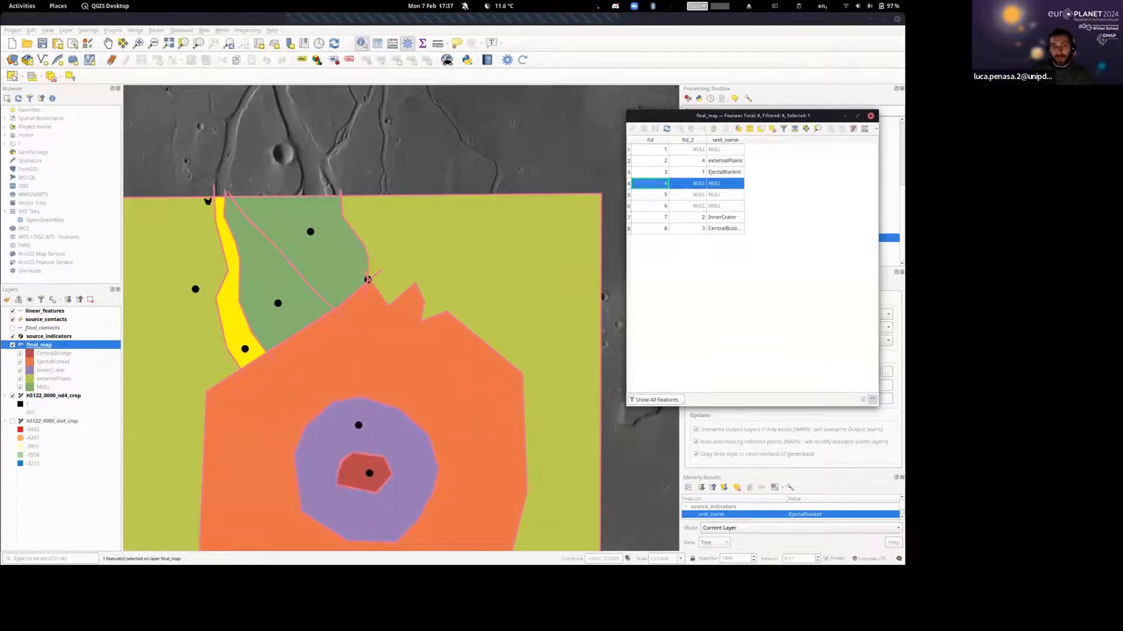
{"action": "left_click", "coordinate": [629, 195]}
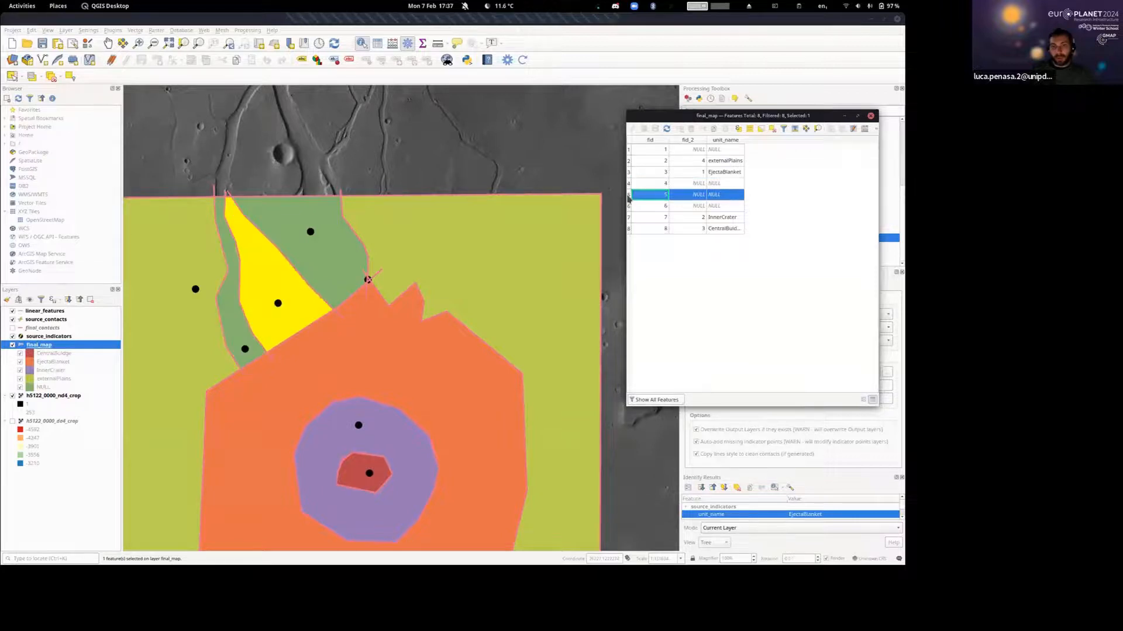
{"action": "left_click", "coordinate": [628, 208]}
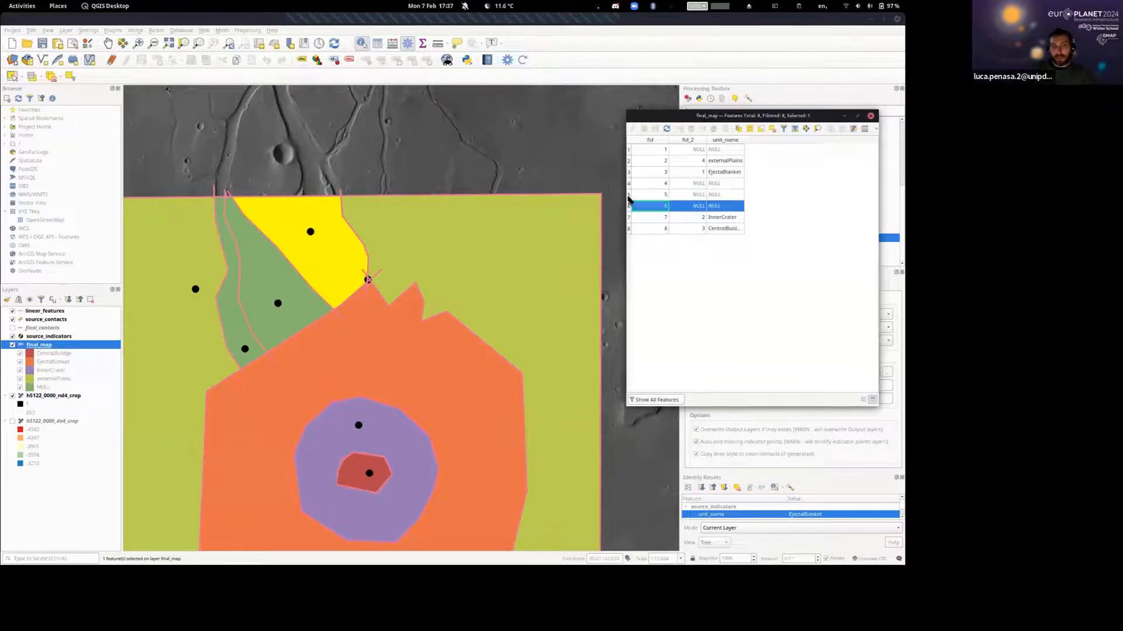
{"action": "left_click", "coordinate": [629, 193]}
{"action": "left_click", "coordinate": [628, 183]}
{"action": "left_click", "coordinate": [629, 194]}
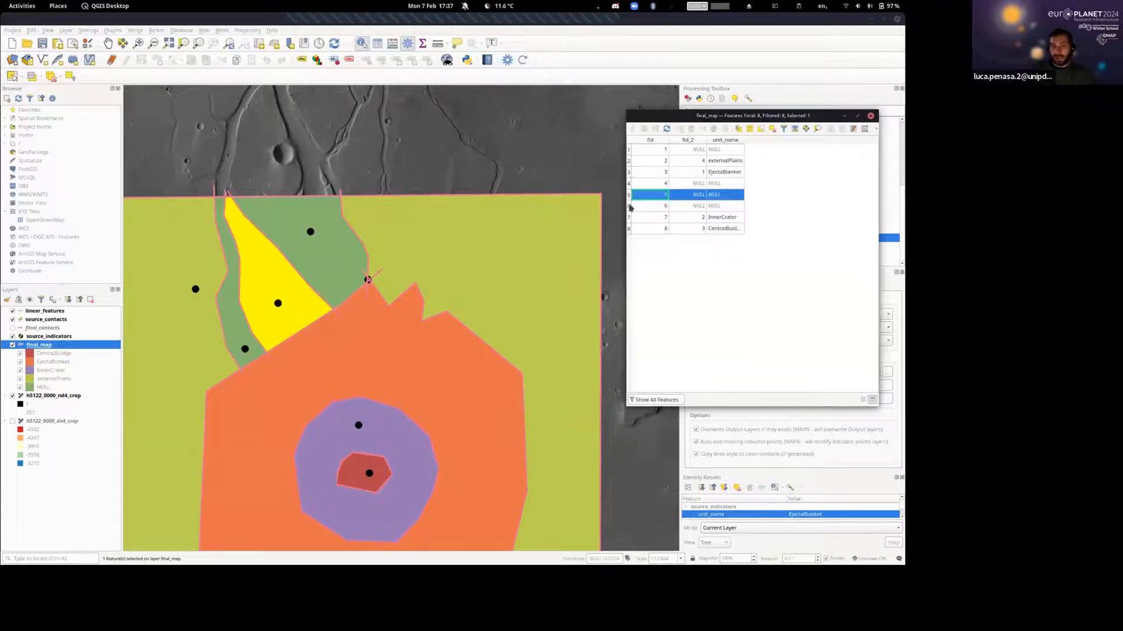
{"action": "left_click", "coordinate": [630, 206]}
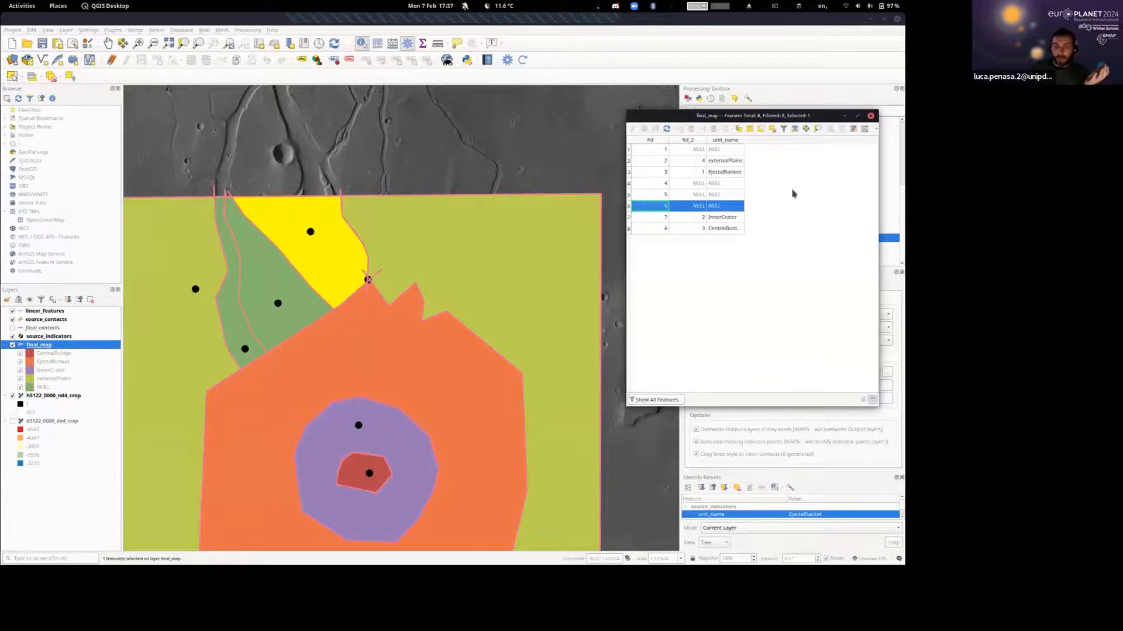
{"action": "left_click", "coordinate": [725, 185]}
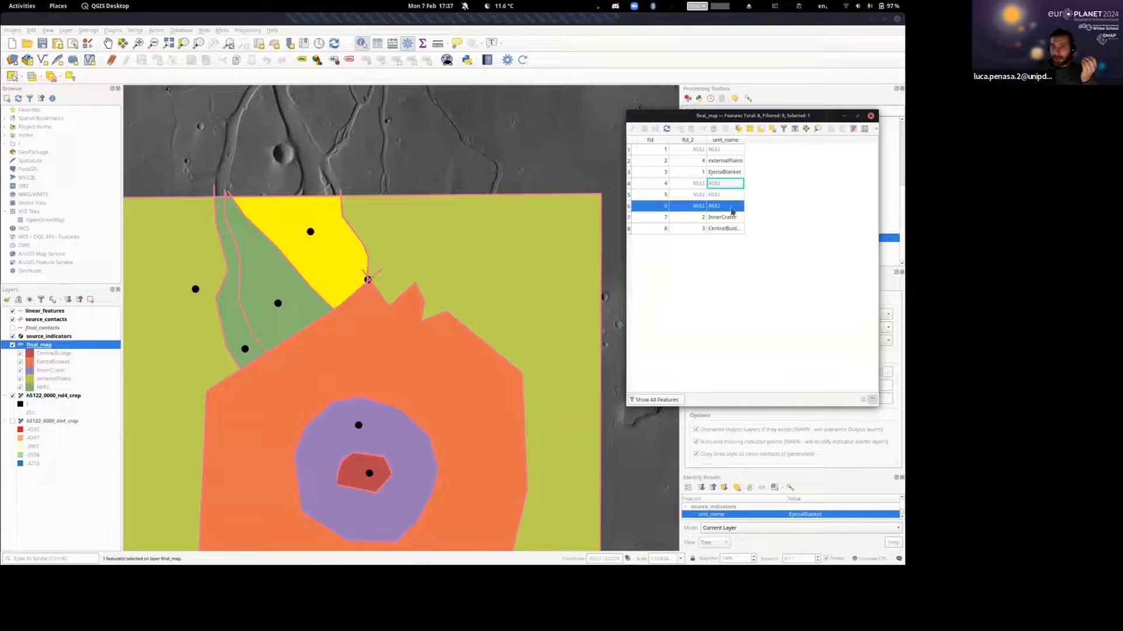
{"action": "left_click_drag", "start_coordinate": [646, 116], "coordinate": [635, 113]}
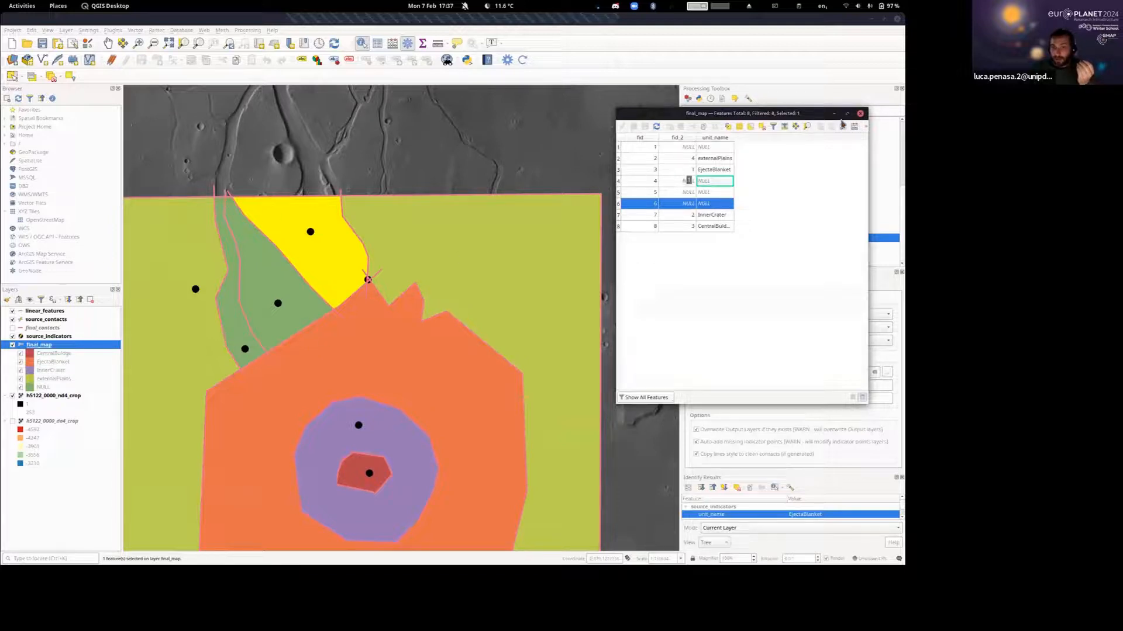
{"action": "left_click", "coordinate": [860, 113]}
{"action": "scroll", "coordinate": [515, 250], "scroll_direction": "down", "scroll_amount": 1}
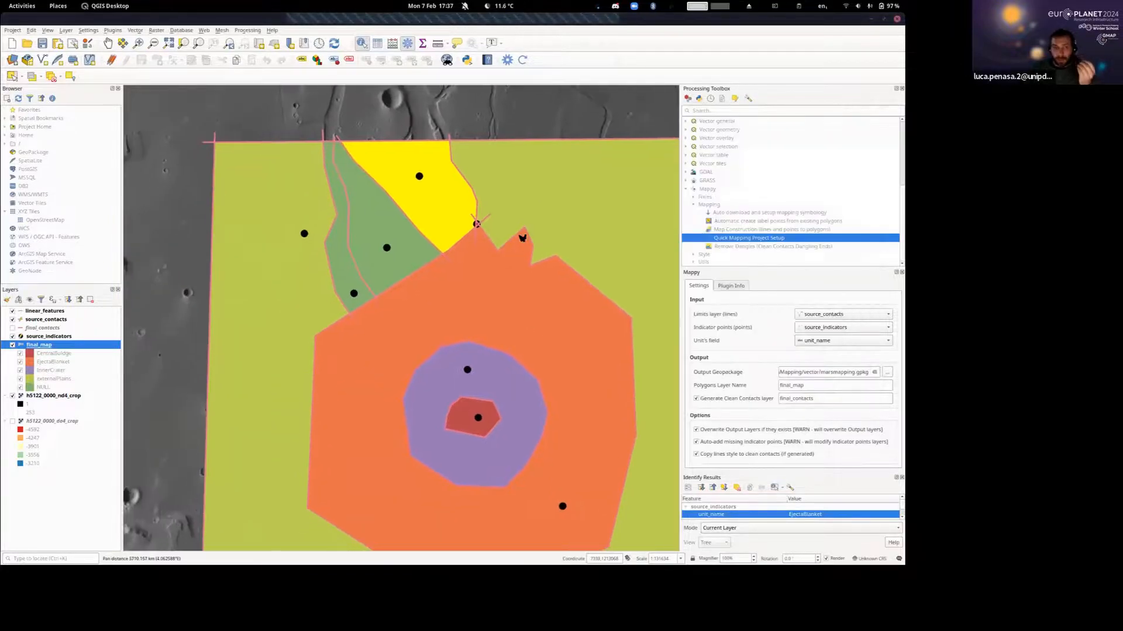
Label the source_indicators points with single labels showing the unit_name field.
{"action": "left_click", "coordinate": [33, 337]}
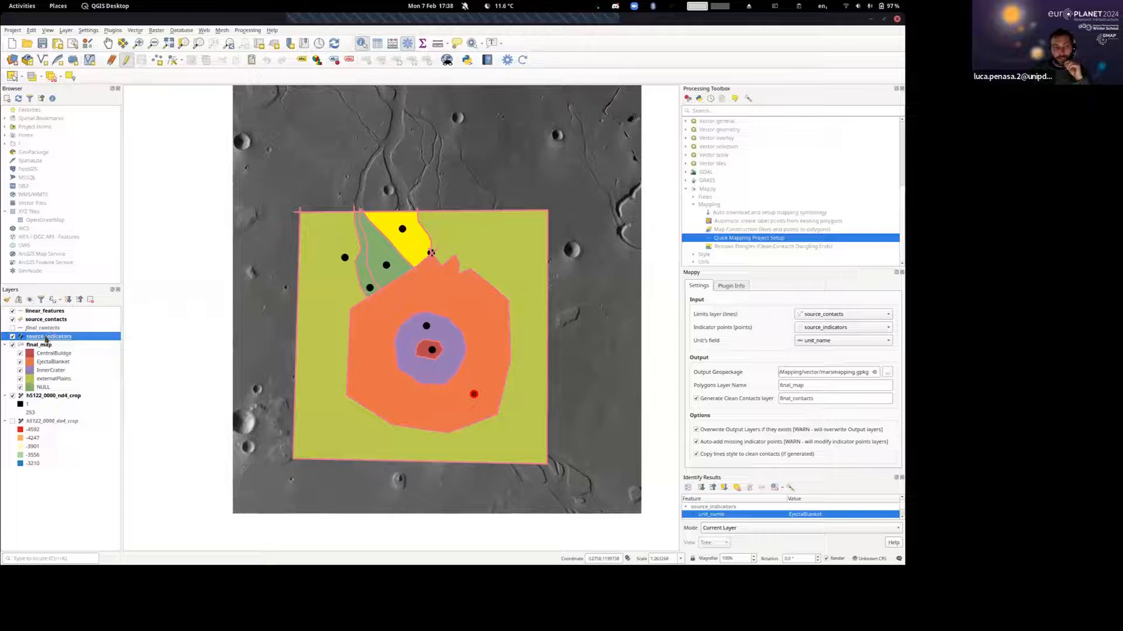
{"action": "right_click", "coordinate": [47, 338]}
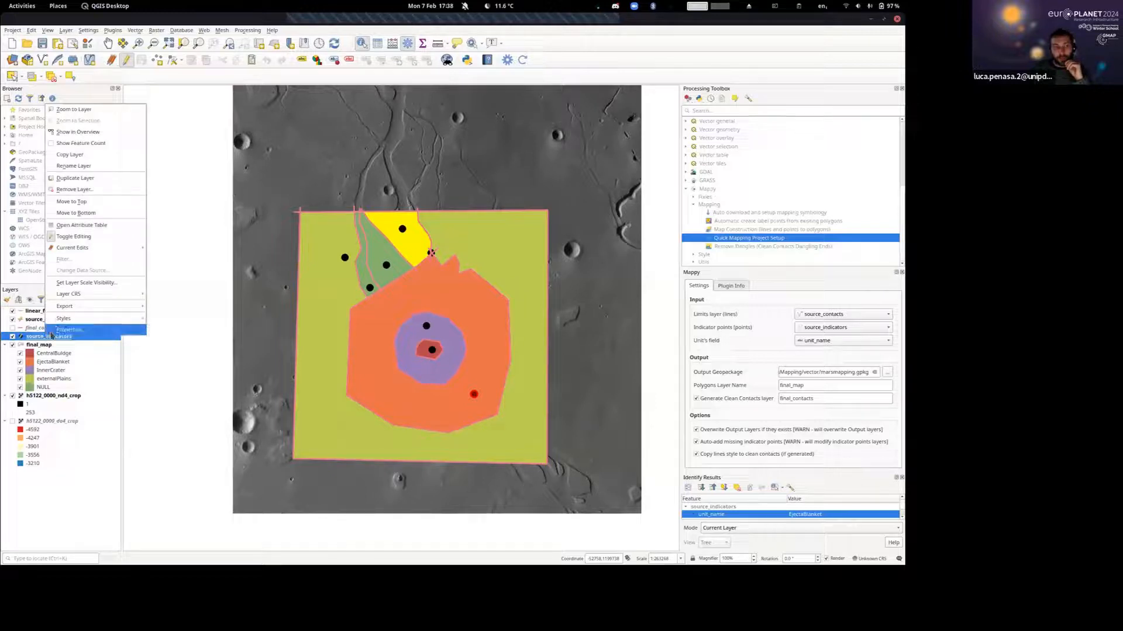
{"action": "key", "text": "Escape"}
{"action": "double_click", "coordinate": [54, 337]}
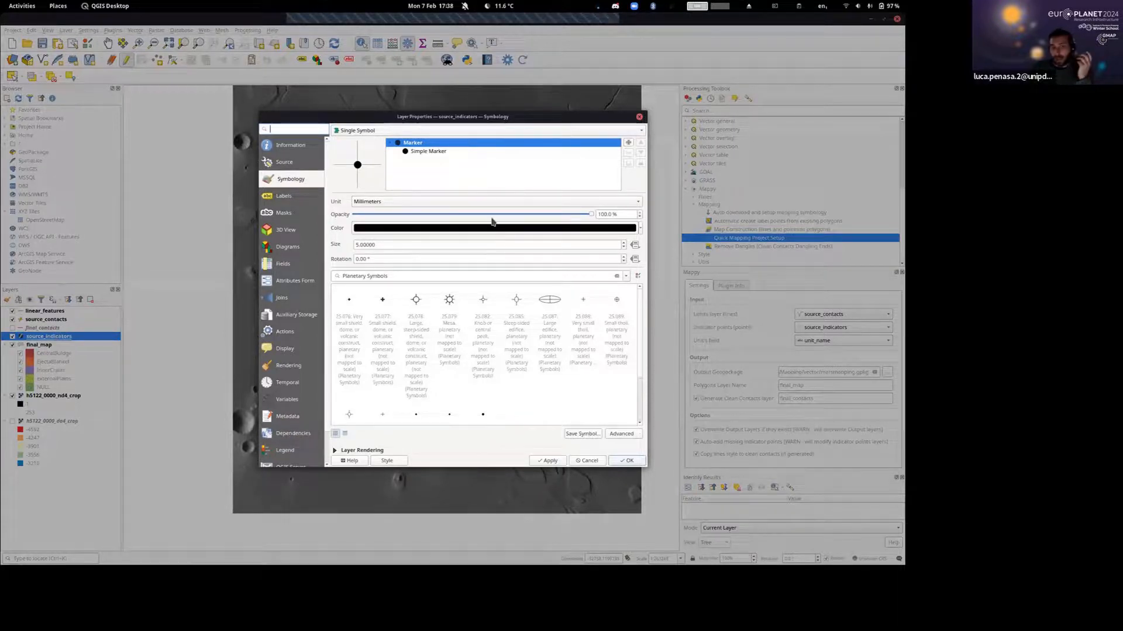
{"action": "left_click", "coordinate": [283, 197]}
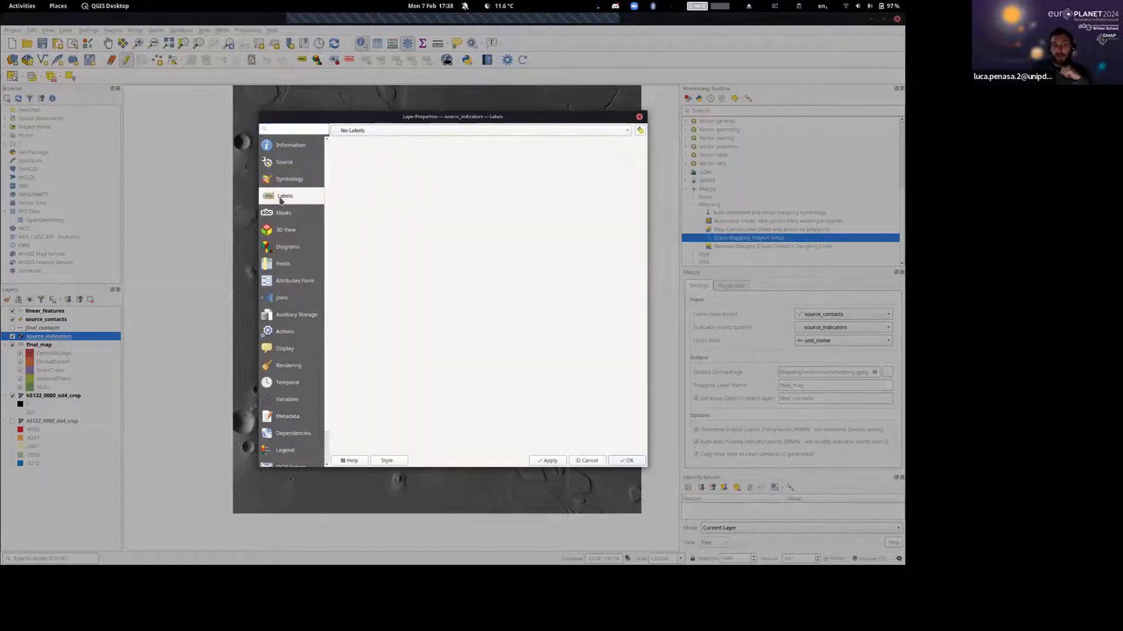
{"action": "left_click", "coordinate": [367, 132]}
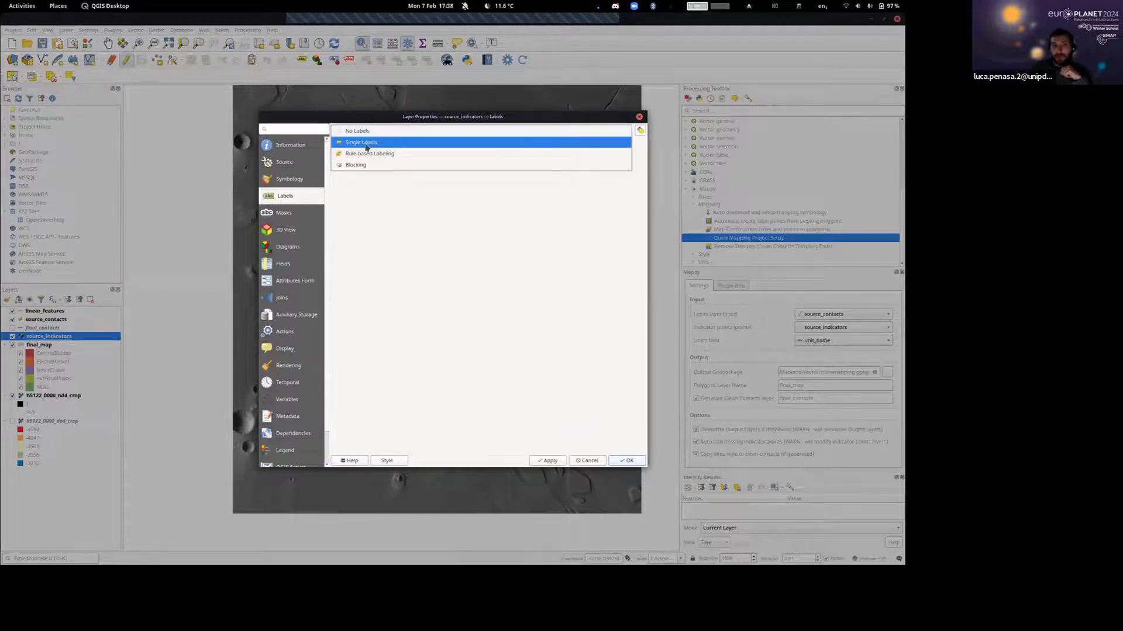
{"action": "left_click", "coordinate": [370, 143]}
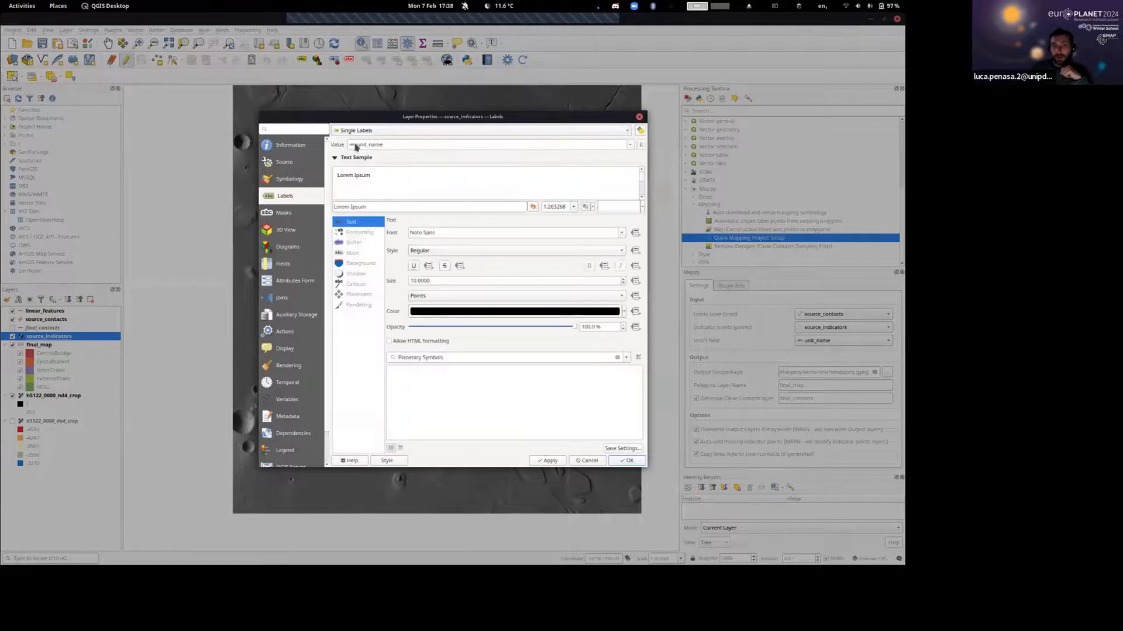
{"action": "left_click", "coordinate": [627, 460]}
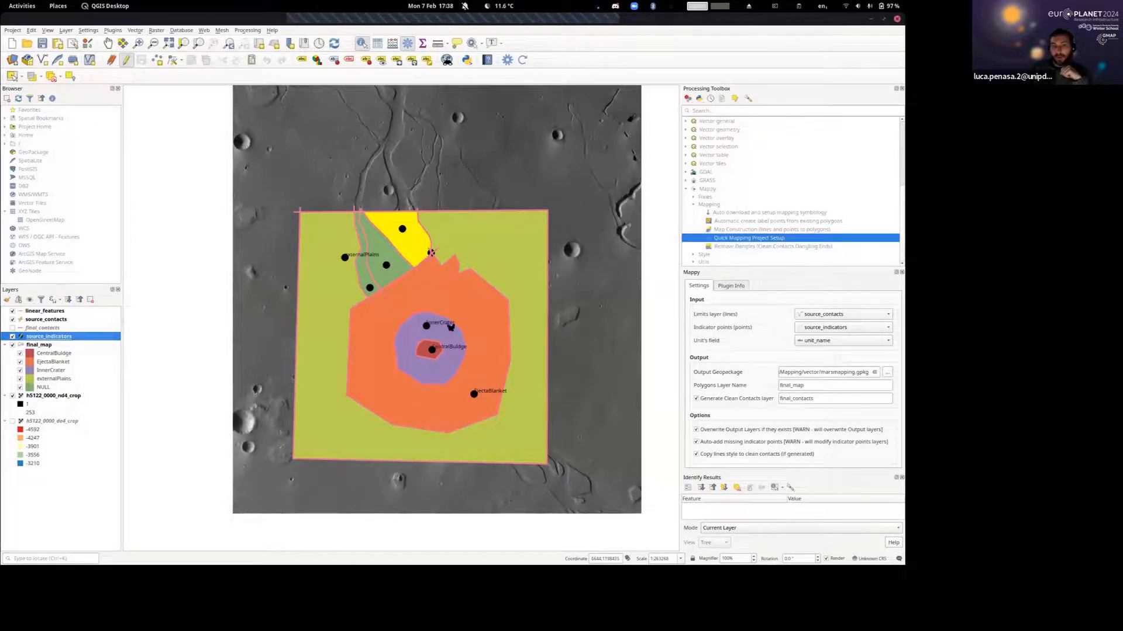
In the source_indicators attribute table, find the unnamed point of the westernmost channel polygon and set its unit_name to channel1.
{"action": "scroll", "coordinate": [488, 401], "scroll_direction": "up", "scroll_amount": 1}
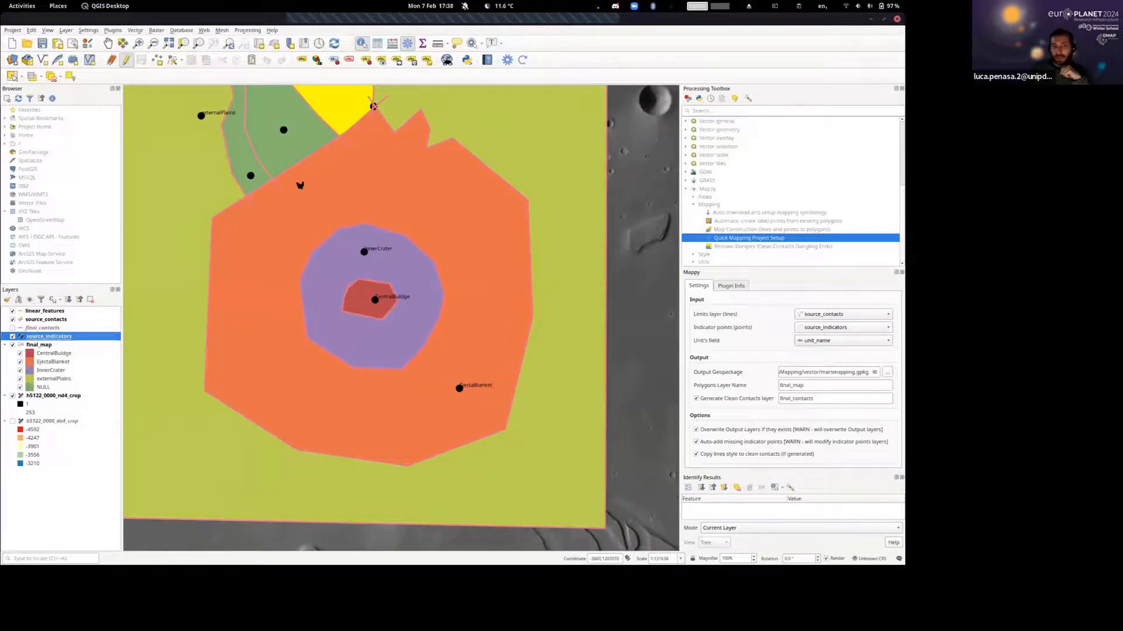
{"action": "left_click_drag", "start_coordinate": [300, 186], "coordinate": [400, 289]}
{"action": "scroll", "coordinate": [414, 261], "scroll_direction": "up", "scroll_amount": 1}
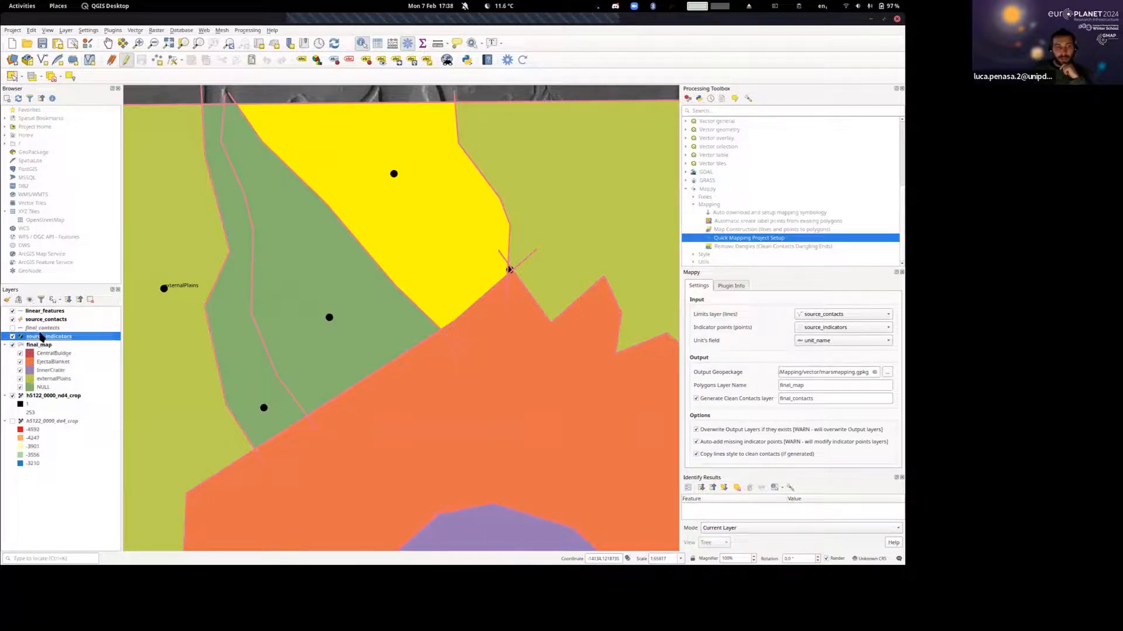
{"action": "left_click", "coordinate": [373, 47]}
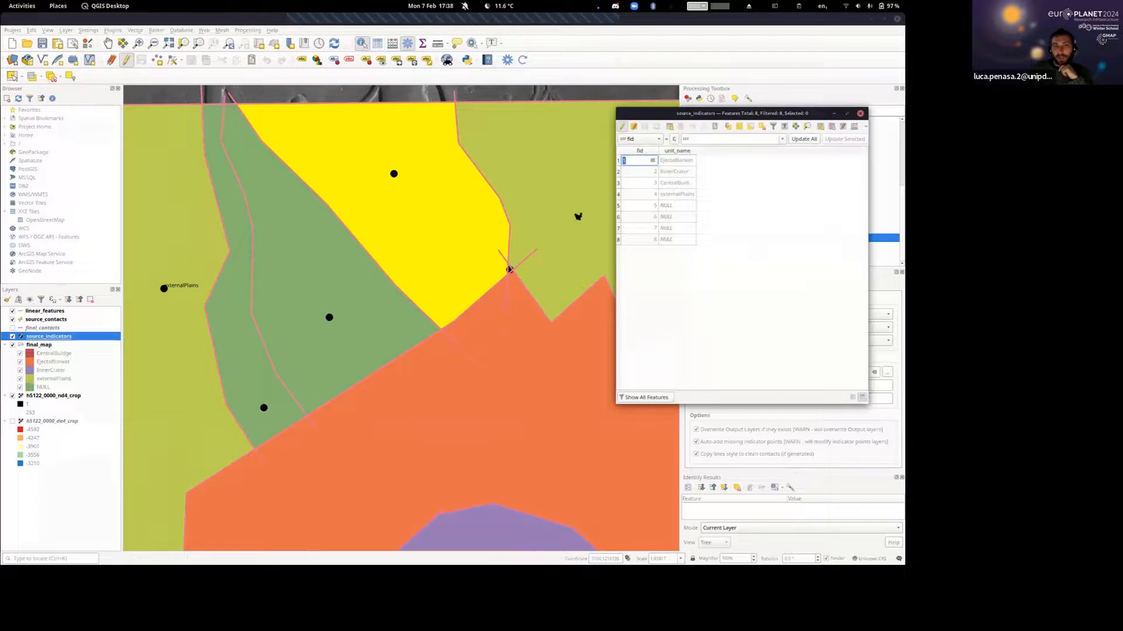
{"action": "left_click", "coordinate": [619, 206]}
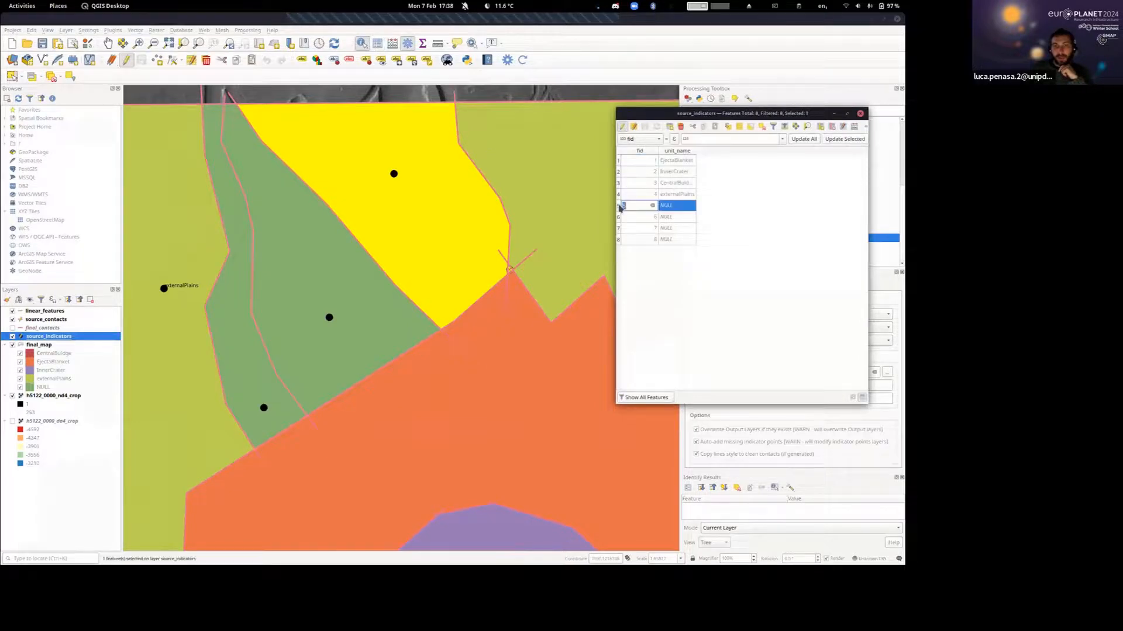
{"action": "left_click", "coordinate": [619, 218]}
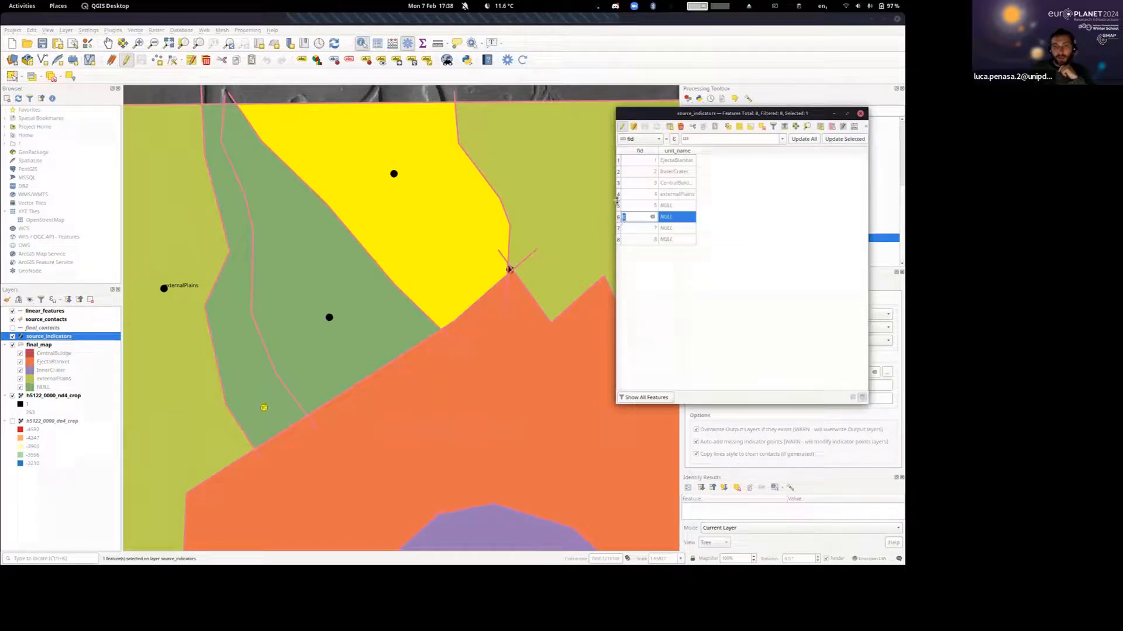
{"action": "left_click", "coordinate": [620, 207]}
{"action": "left_click", "coordinate": [619, 219]}
{"action": "double_click", "coordinate": [673, 217]}
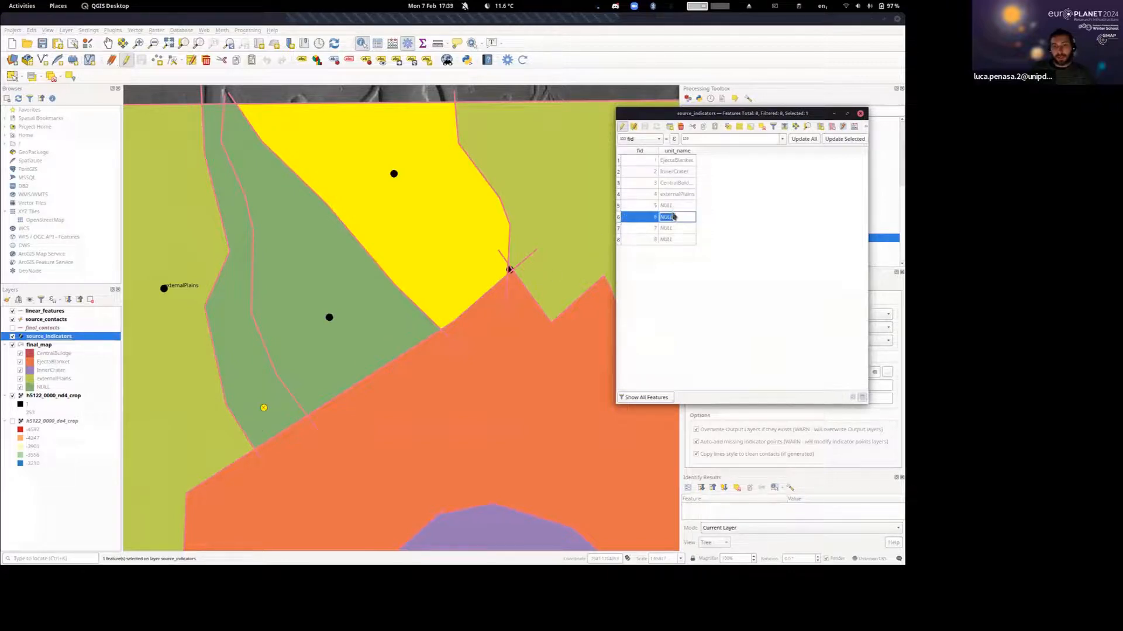
{"action": "type", "text": "channel1"}
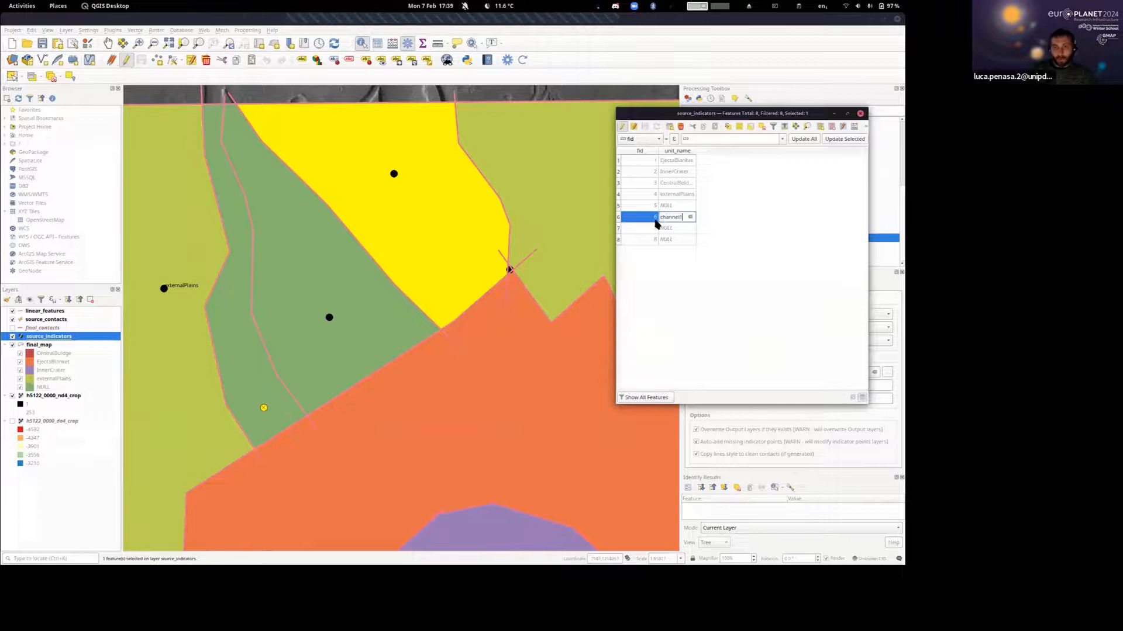
{"action": "left_click", "coordinate": [655, 221]}
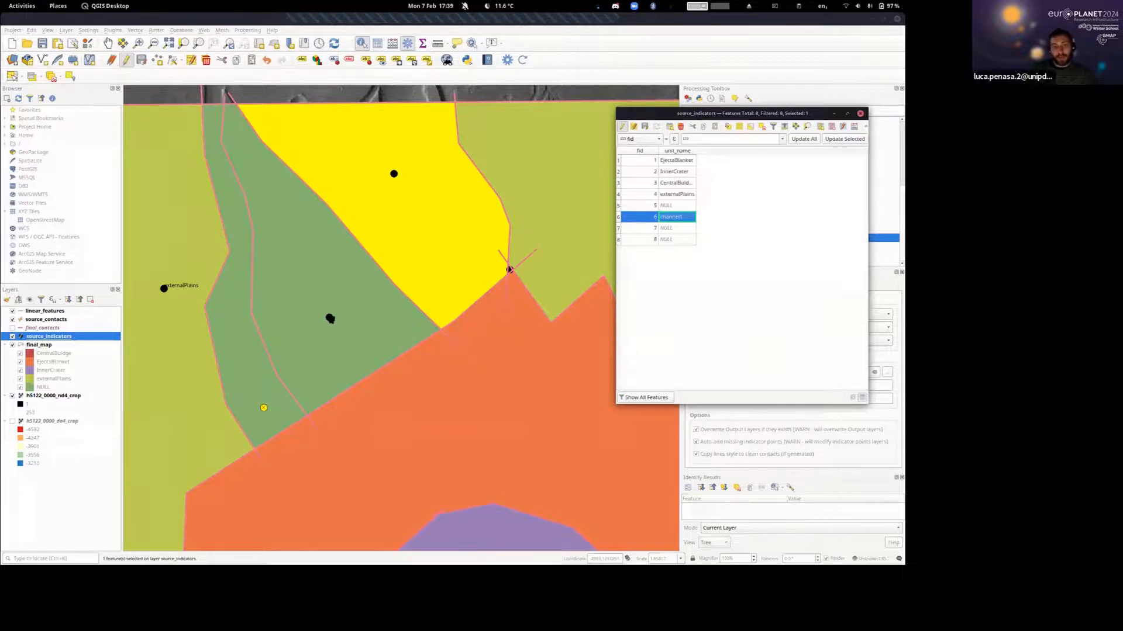
Identify the indicator point in the middle channel polygon and set its unit_name to channel2.
{"action": "left_click", "coordinate": [329, 318]}
{"action": "left_click", "coordinate": [606, 418]}
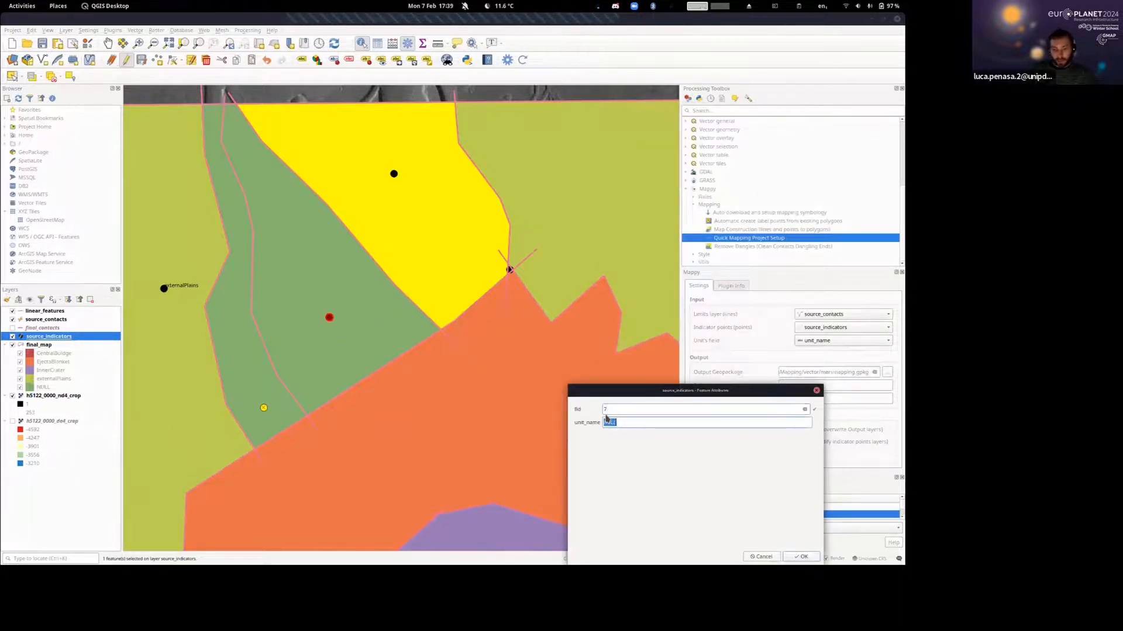
{"action": "type", "text": "channel2"}
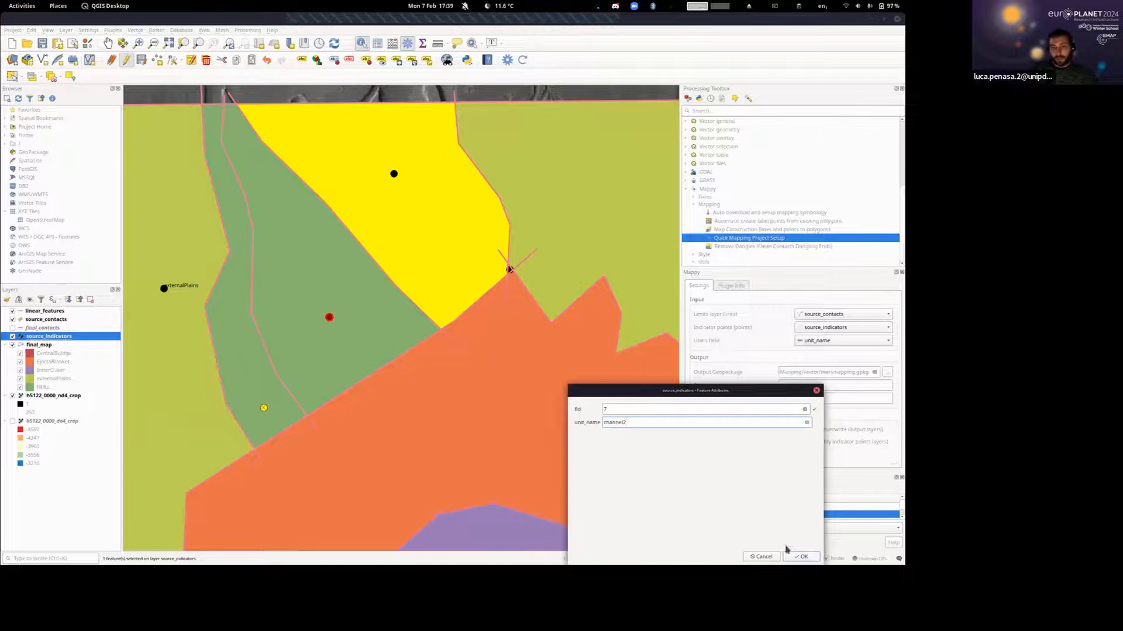
{"action": "left_click", "coordinate": [803, 556]}
Identify the indicator point in the highlighted yellow polygon and set its unit_name to channeled_area.
{"action": "left_click", "coordinate": [393, 174]}
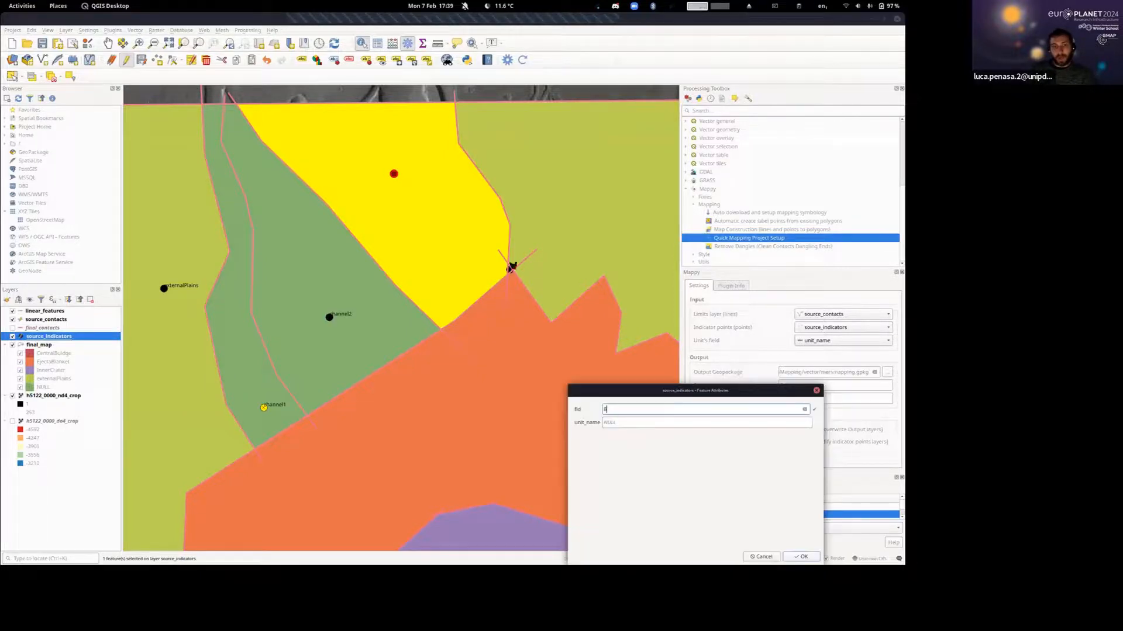
{"action": "type", "text": "channeled_area"}
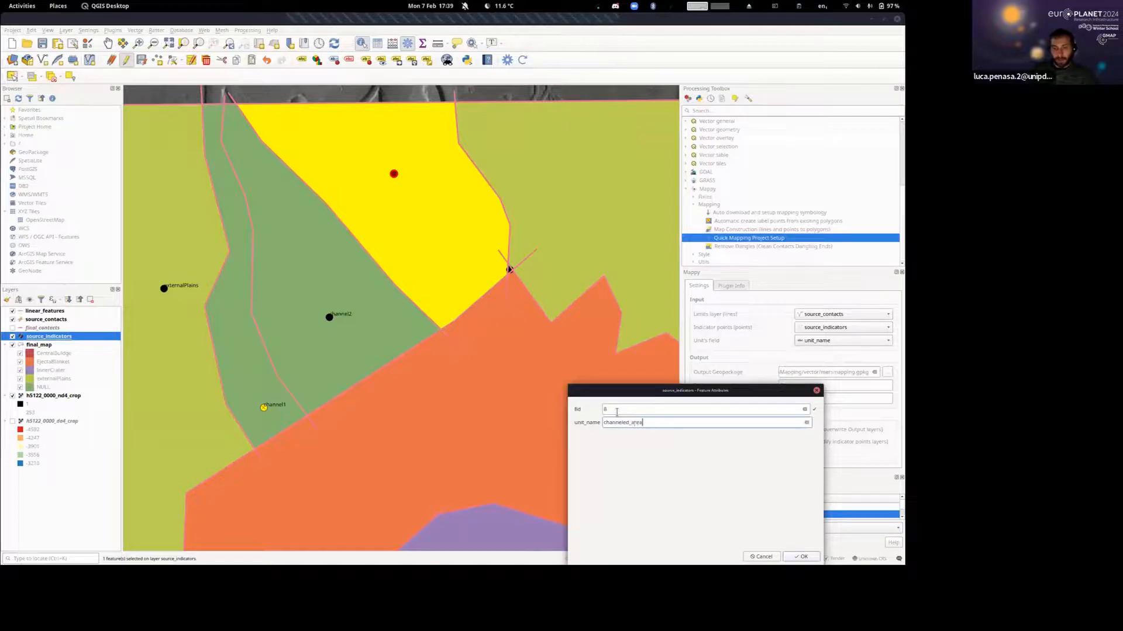
{"action": "key", "text": "Return"}
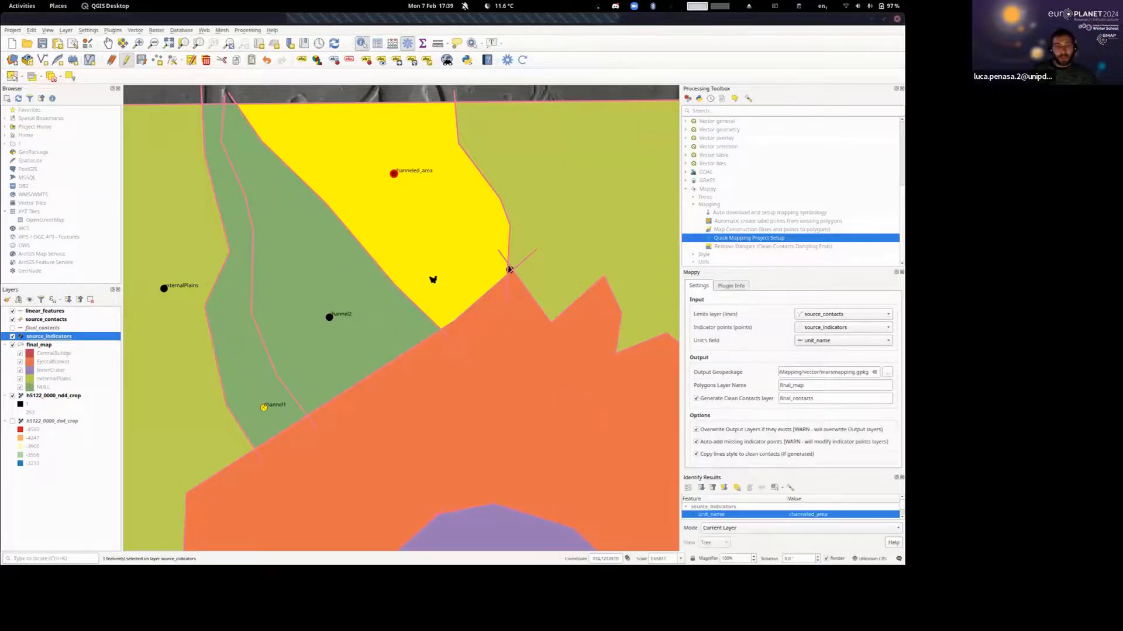
Clear the feature selection and recompile the Mappy map using the newly named indicator points.
{"action": "scroll", "coordinate": [432, 280], "scroll_direction": "down", "scroll_amount": 2}
{"action": "left_click", "coordinate": [462, 269]}
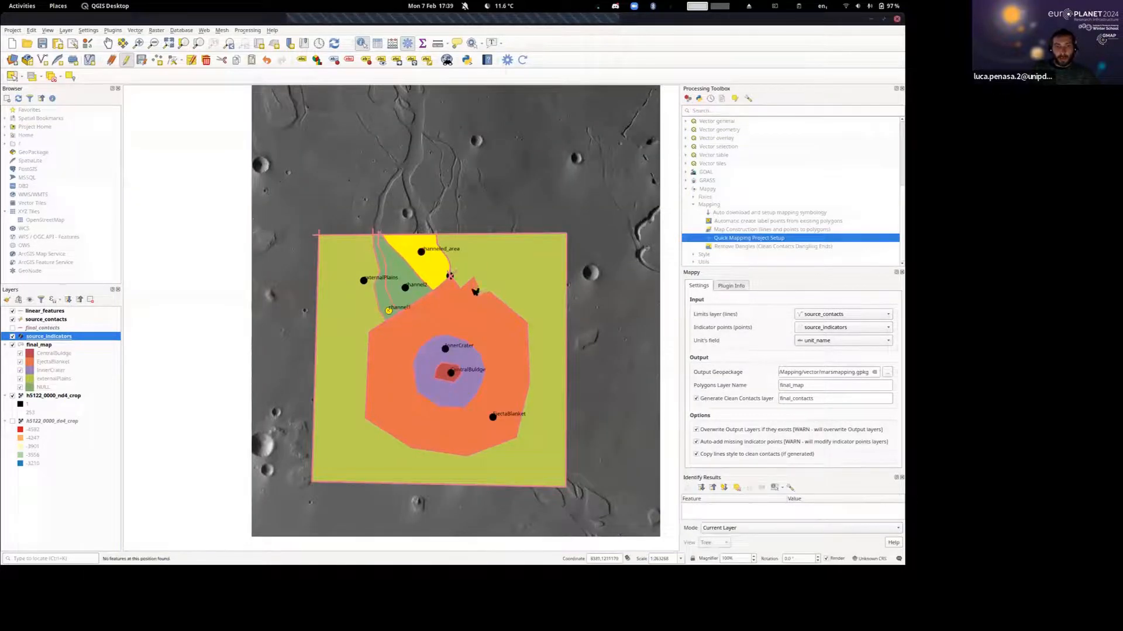
{"action": "left_click_drag", "start_coordinate": [475, 292], "coordinate": [467, 235]}
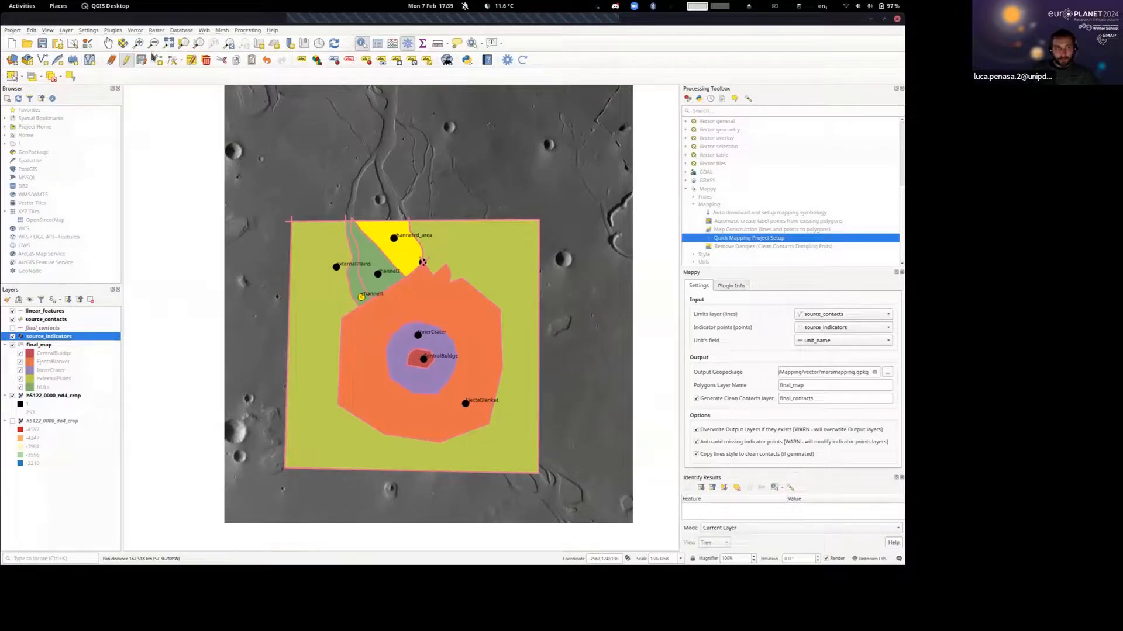
{"action": "left_click", "coordinate": [53, 78]}
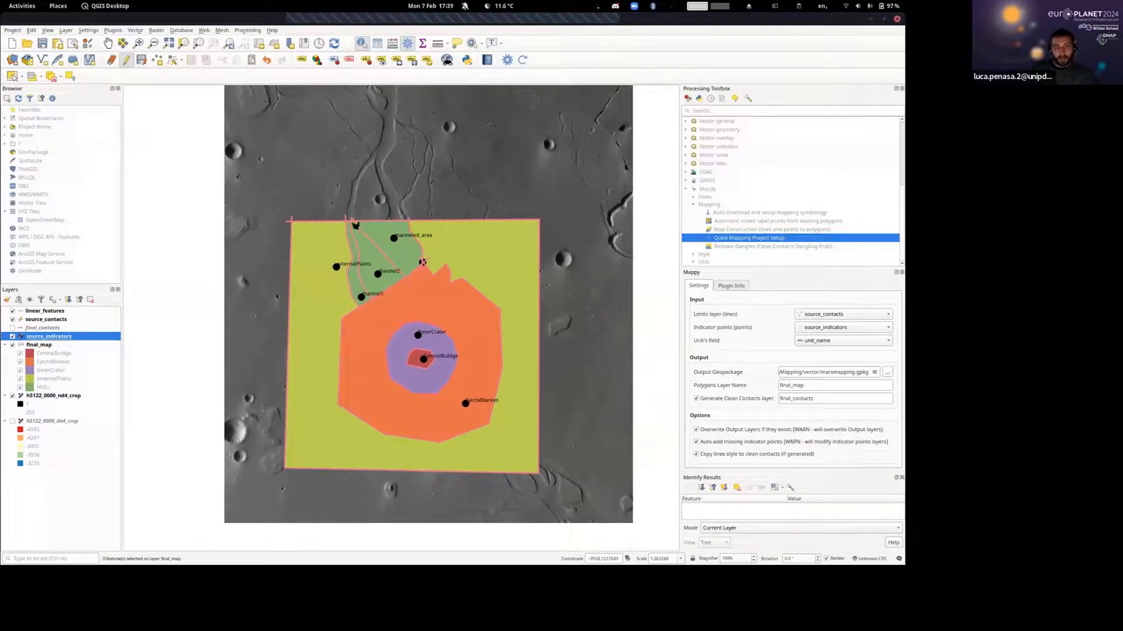
{"action": "left_click", "coordinate": [523, 60]}
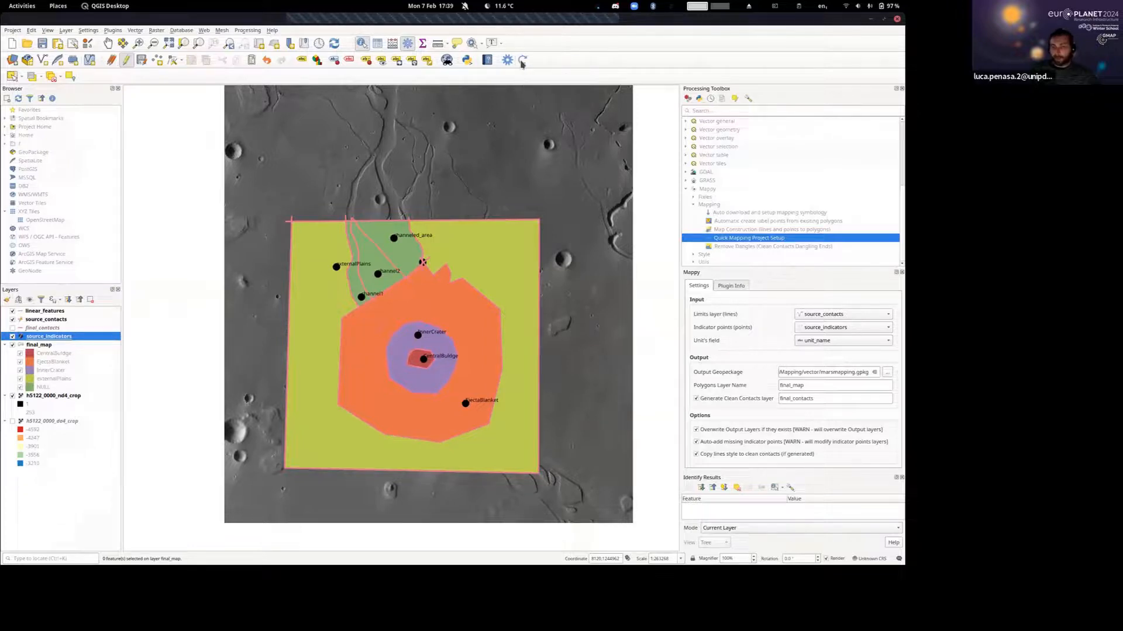
{"action": "left_click", "coordinate": [543, 273]}
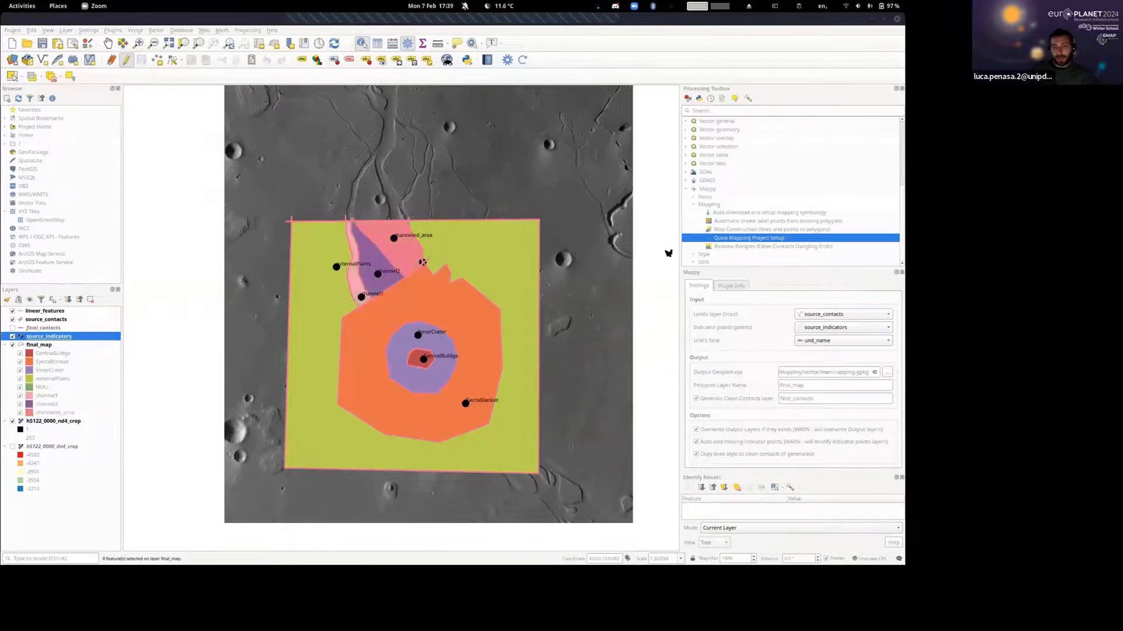
Examine the regenerated channel polygons and the tiny unnamed polygon where the channeled area, ejecta blanket and external plains meet.
{"action": "scroll", "coordinate": [401, 251], "scroll_direction": "up", "scroll_amount": 1}
{"action": "scroll", "coordinate": [401, 252], "scroll_direction": "up", "scroll_amount": 1}
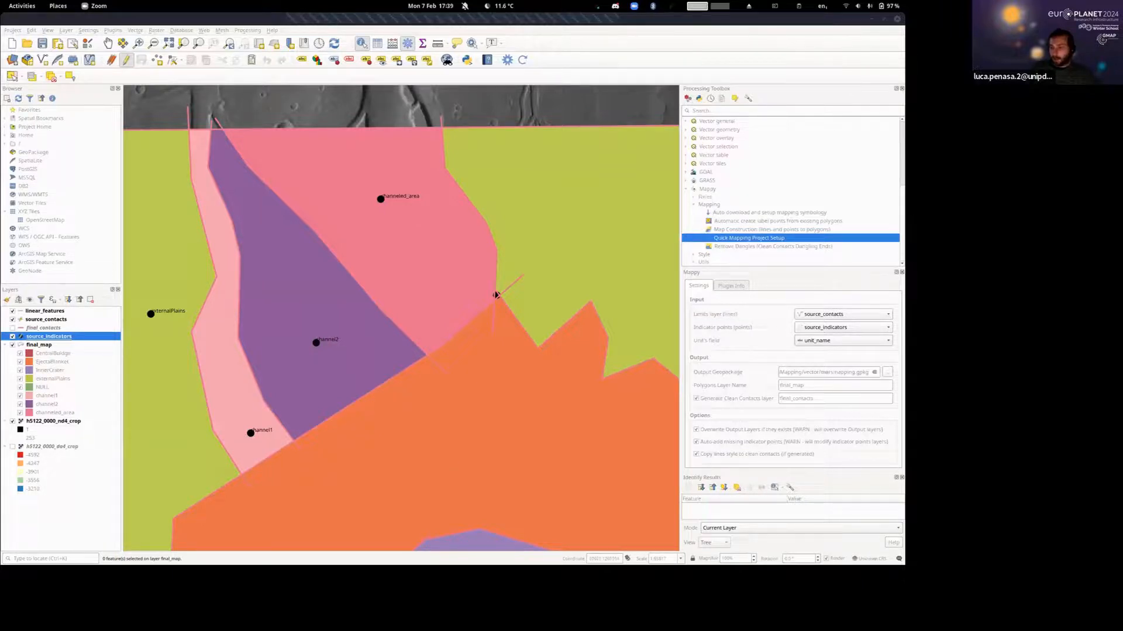
{"action": "scroll", "coordinate": [526, 276], "scroll_direction": "down", "scroll_amount": 3}
{"action": "left_click_drag", "start_coordinate": [539, 288], "coordinate": [390, 290]}
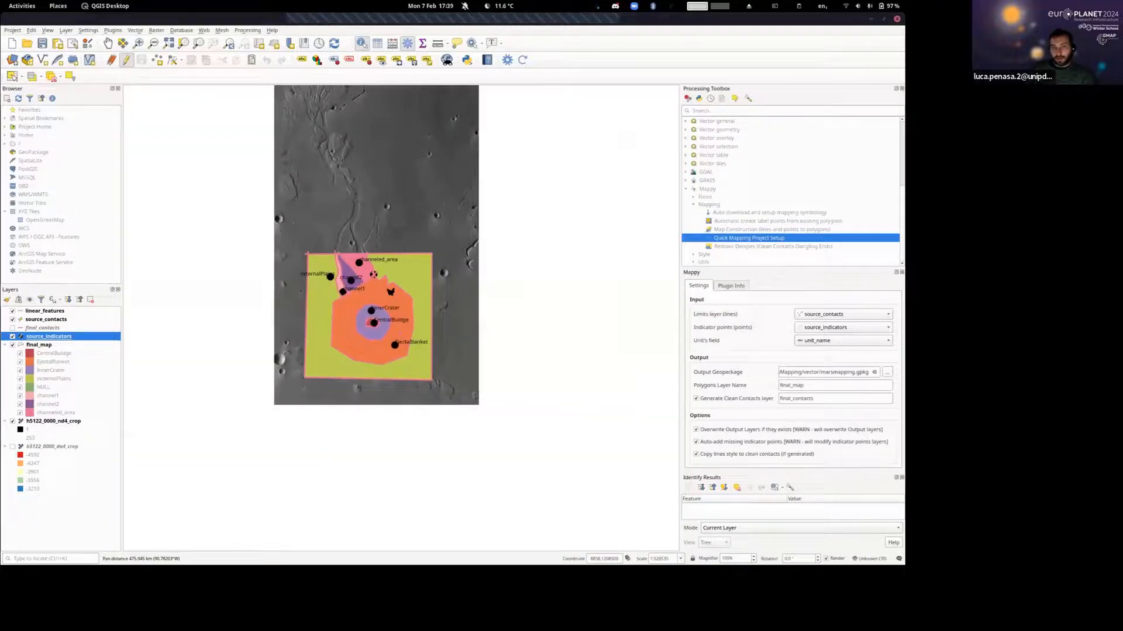
{"action": "scroll", "coordinate": [374, 299], "scroll_direction": "up", "scroll_amount": 2}
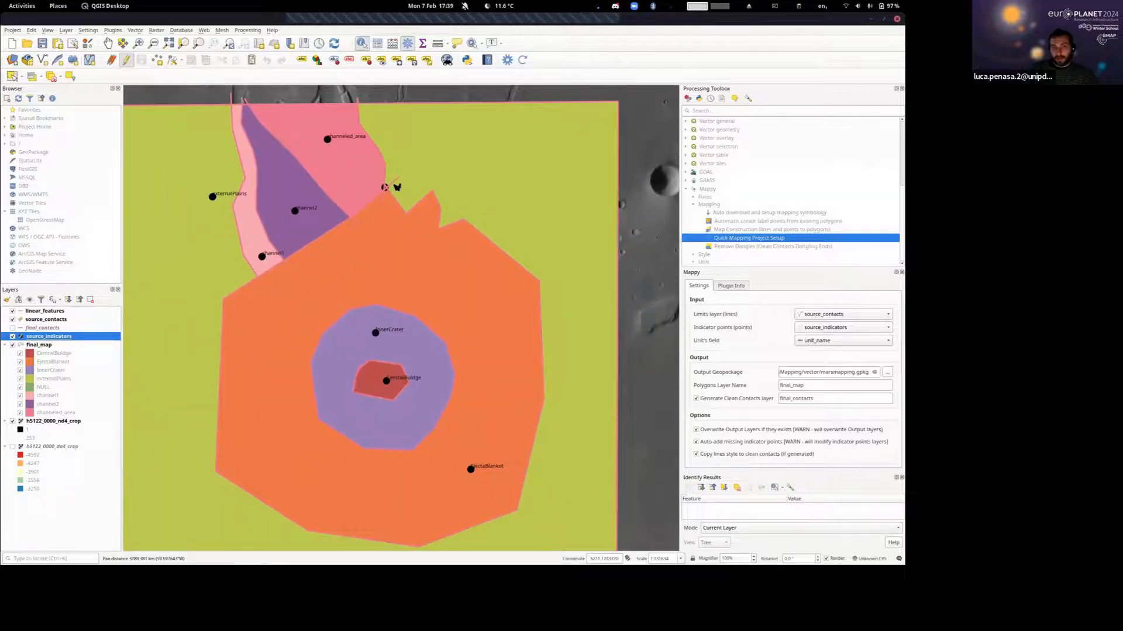
{"action": "scroll", "coordinate": [397, 187], "scroll_direction": "up", "scroll_amount": 3}
{"action": "left_click_drag", "start_coordinate": [363, 175], "coordinate": [394, 263]}
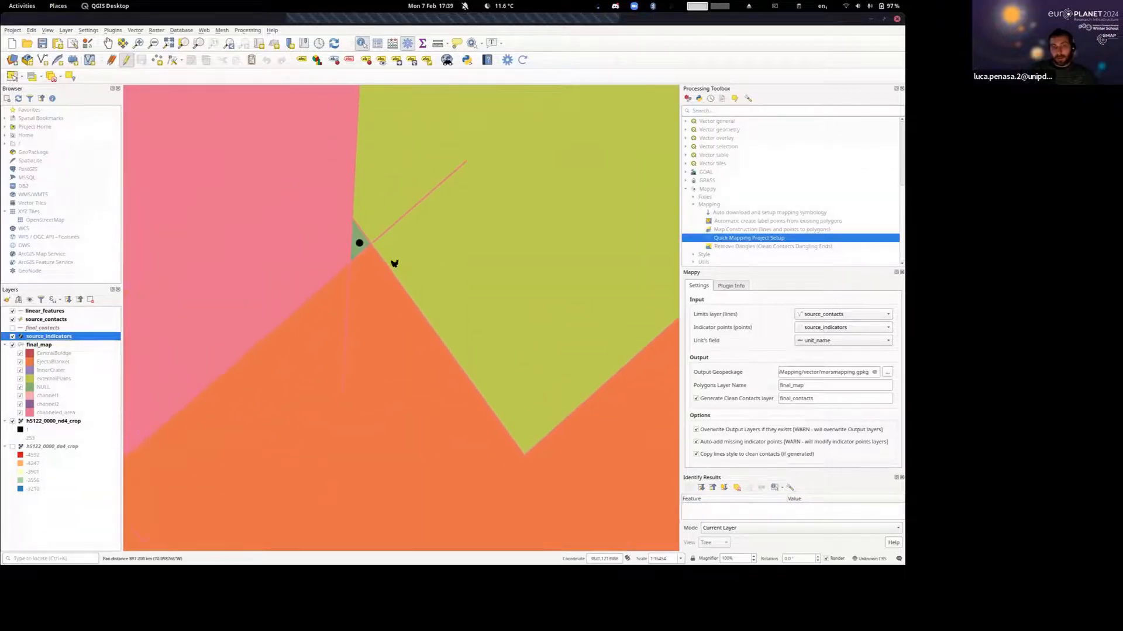
{"action": "scroll", "coordinate": [367, 241], "scroll_direction": "up", "scroll_amount": 1}
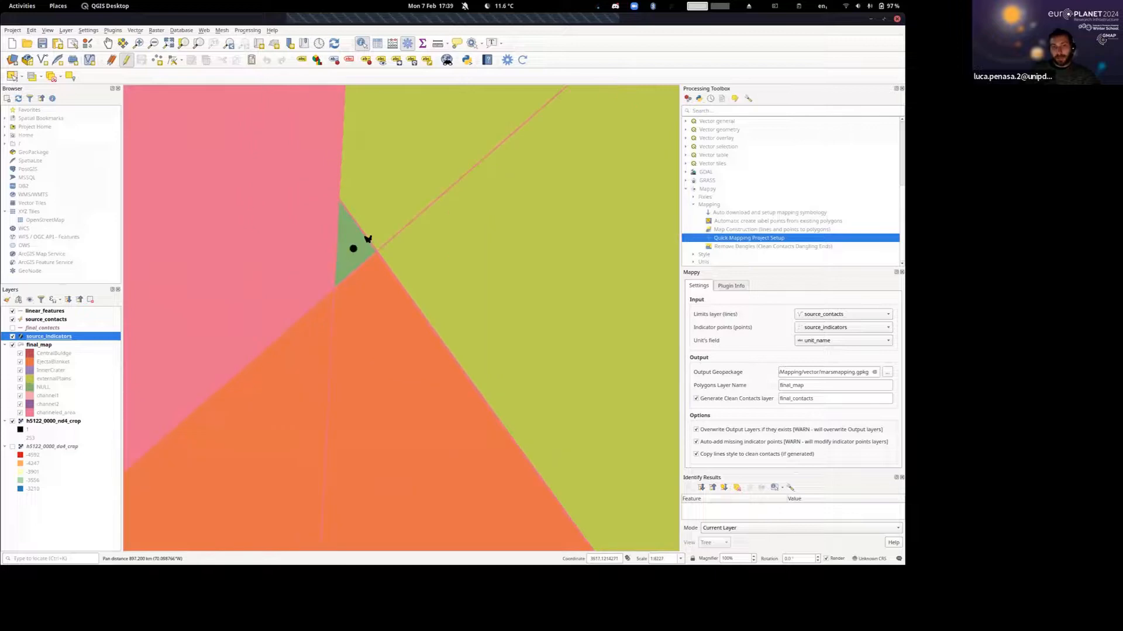
{"action": "scroll", "coordinate": [346, 205], "scroll_direction": "down", "scroll_amount": 1}
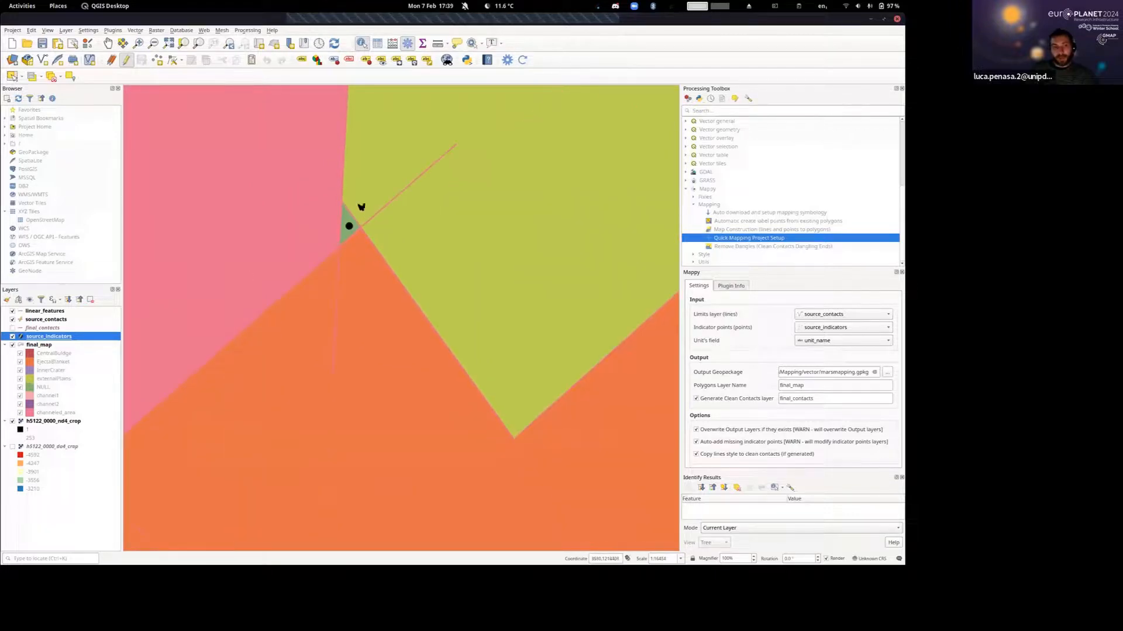
{"action": "scroll", "coordinate": [362, 207], "scroll_direction": "down", "scroll_amount": 1}
Hide final_map, shorten the ejecta contact's overshooting northwest end so it stops before the channeled area's contact, and save the source_contacts edits.
{"action": "left_click", "coordinate": [12, 345]}
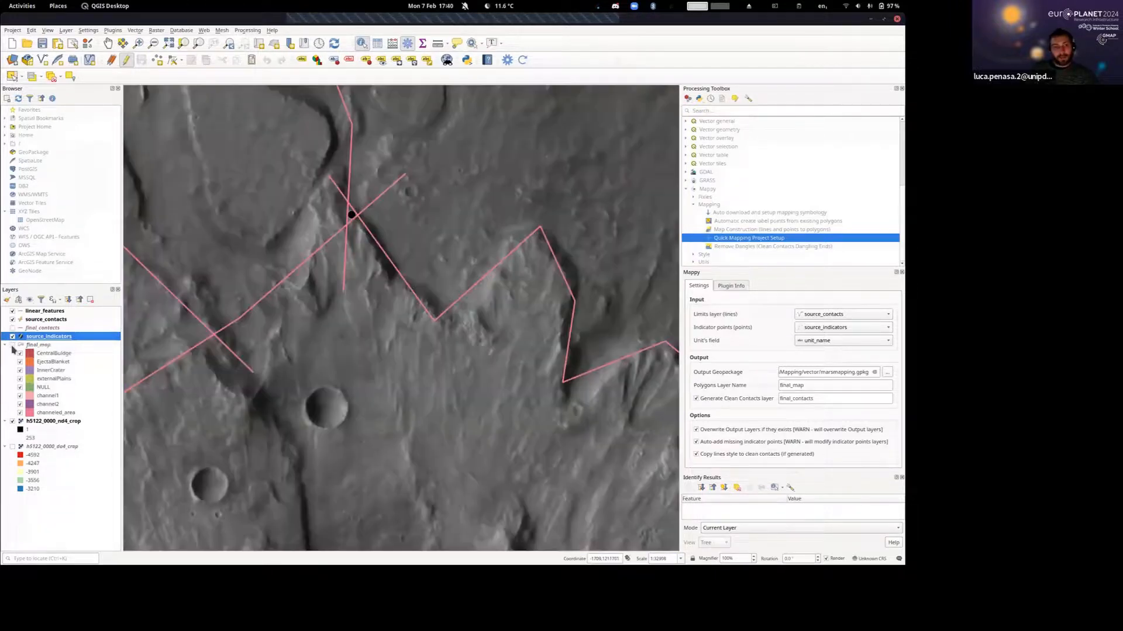
{"action": "scroll", "coordinate": [351, 202], "scroll_direction": "up", "scroll_amount": 1}
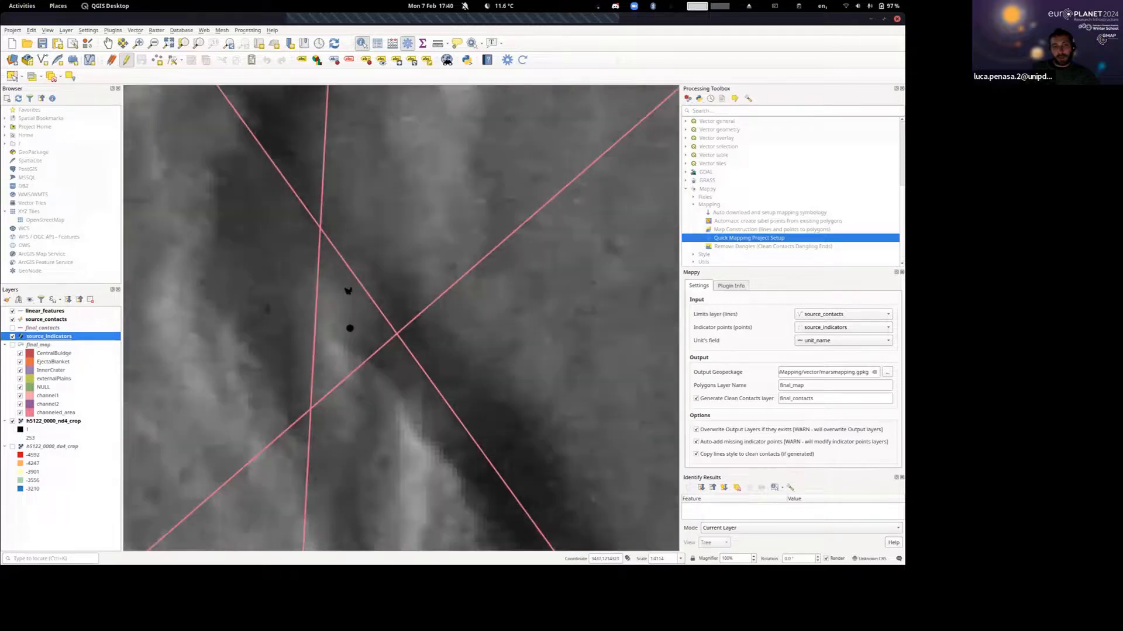
{"action": "scroll", "coordinate": [348, 292], "scroll_direction": "up", "scroll_amount": 1}
{"action": "scroll", "coordinate": [348, 293], "scroll_direction": "down", "scroll_amount": 1}
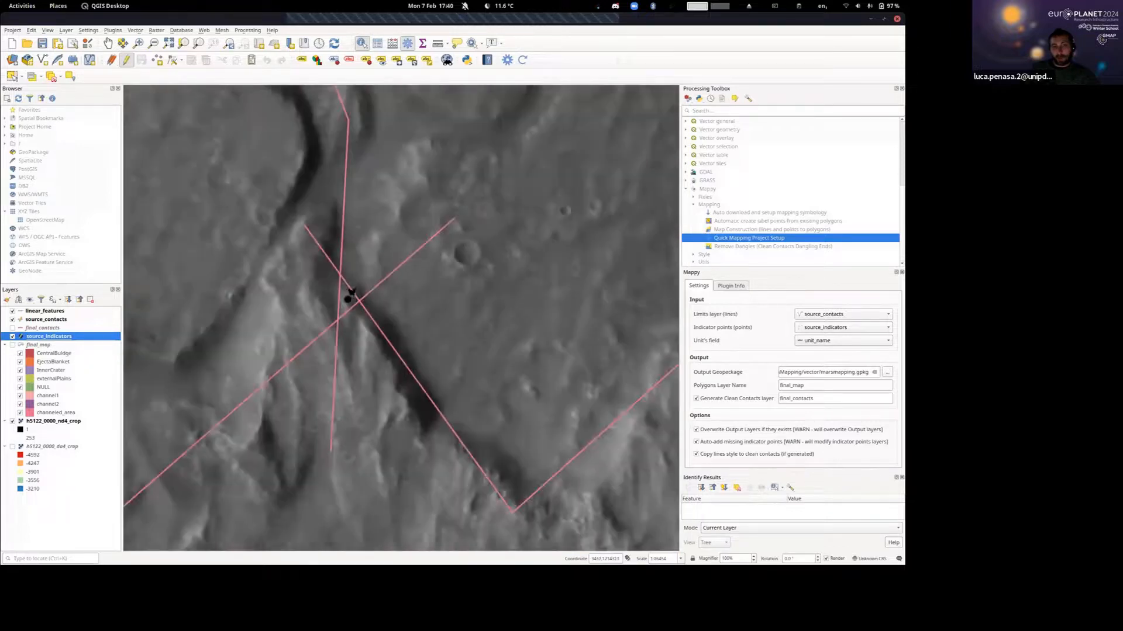
{"action": "left_click", "coordinate": [37, 320]}
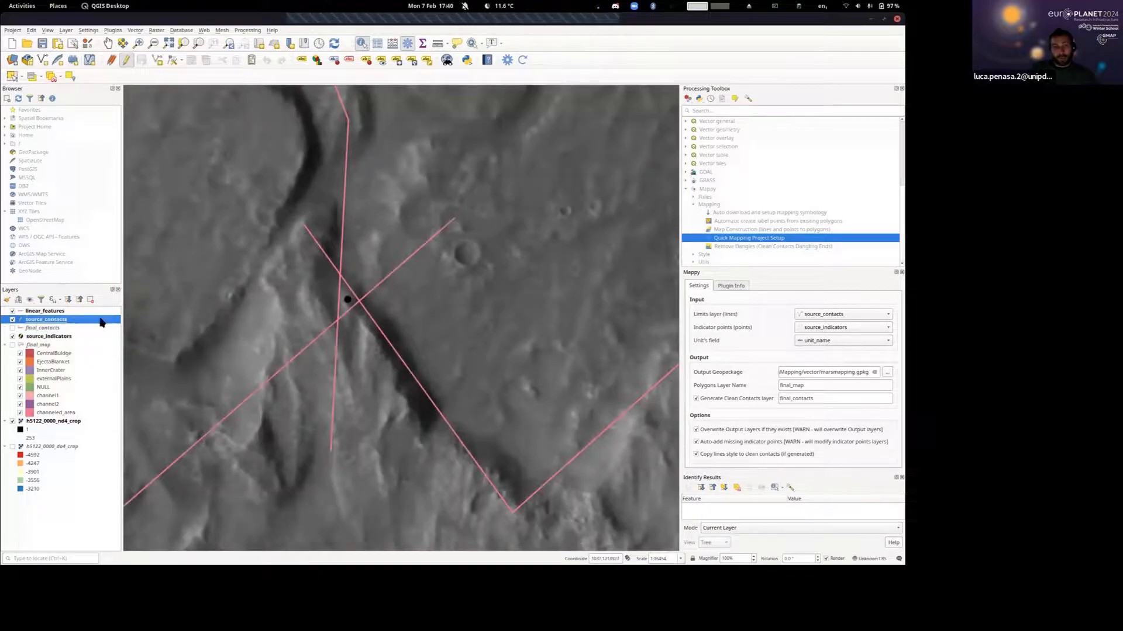
{"action": "left_click", "coordinate": [171, 61]}
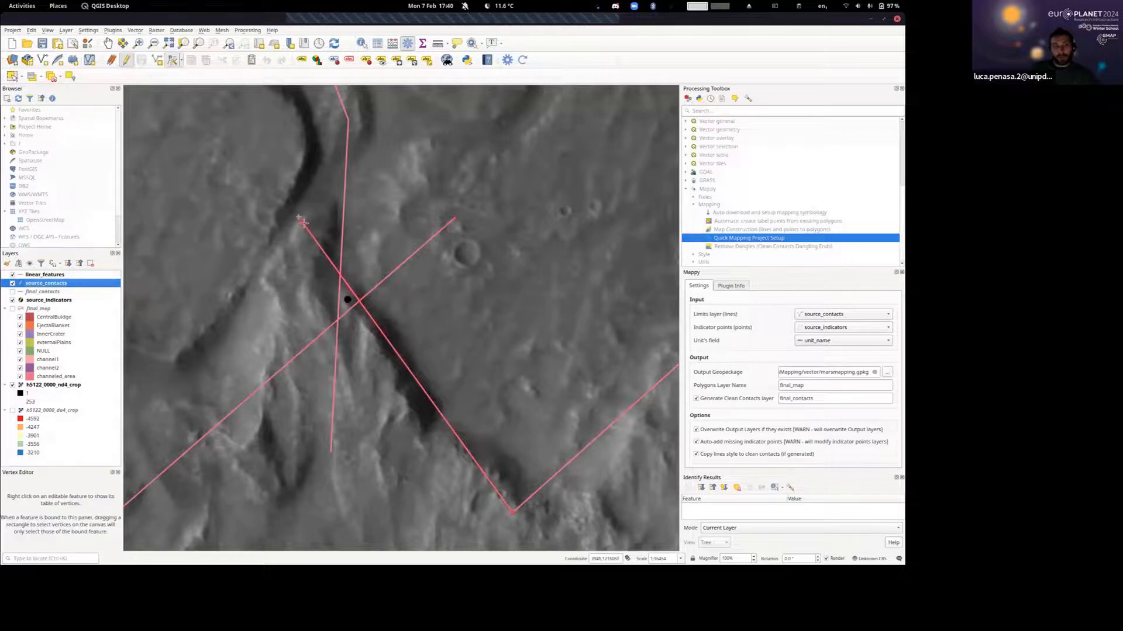
{"action": "left_click", "coordinate": [344, 281]}
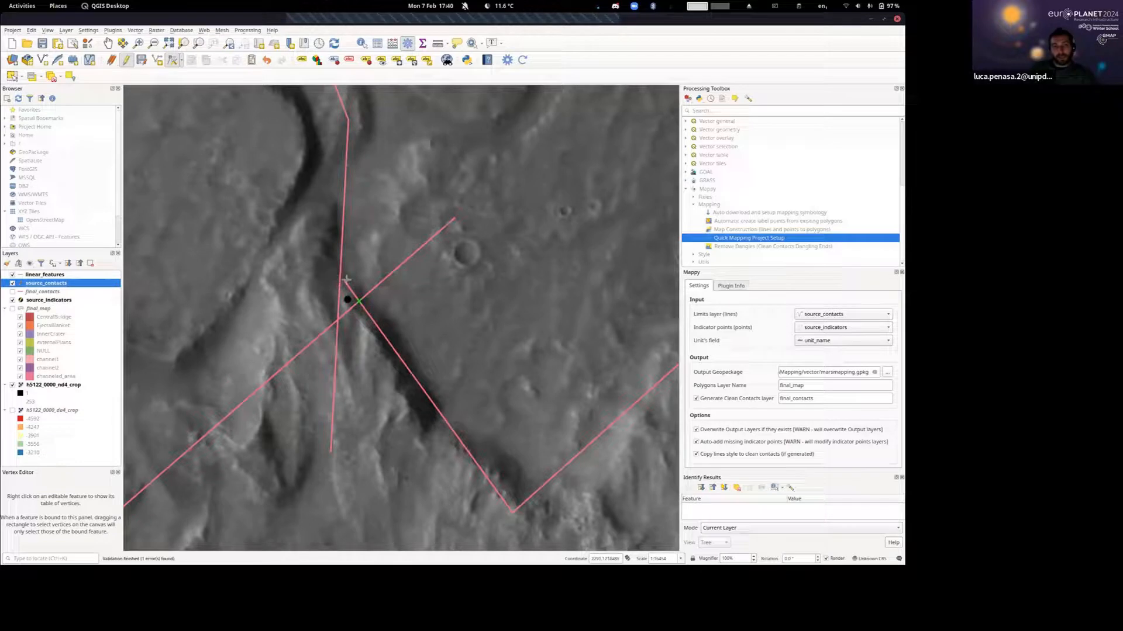
{"action": "left_click", "coordinate": [142, 61]}
Show the final_map layer again and recompile the map from the edited contacts around the shortened line.
{"action": "scroll", "coordinate": [370, 275], "scroll_direction": "down", "scroll_amount": 2}
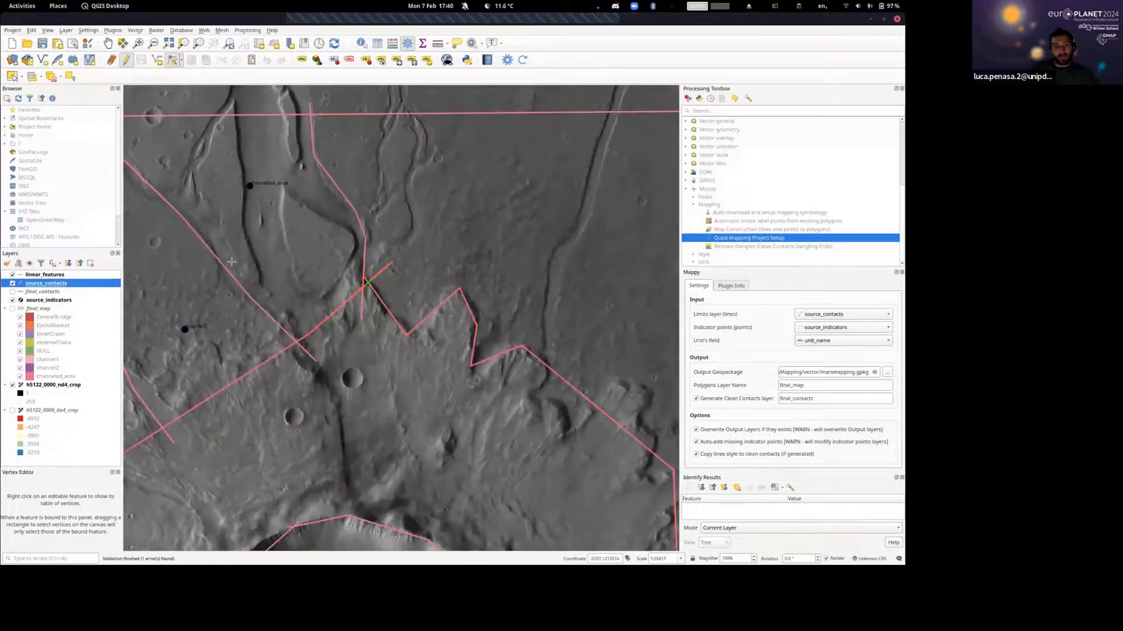
{"action": "scroll", "coordinate": [275, 245], "scroll_direction": "up", "scroll_amount": 2}
{"action": "left_click", "coordinate": [12, 308]}
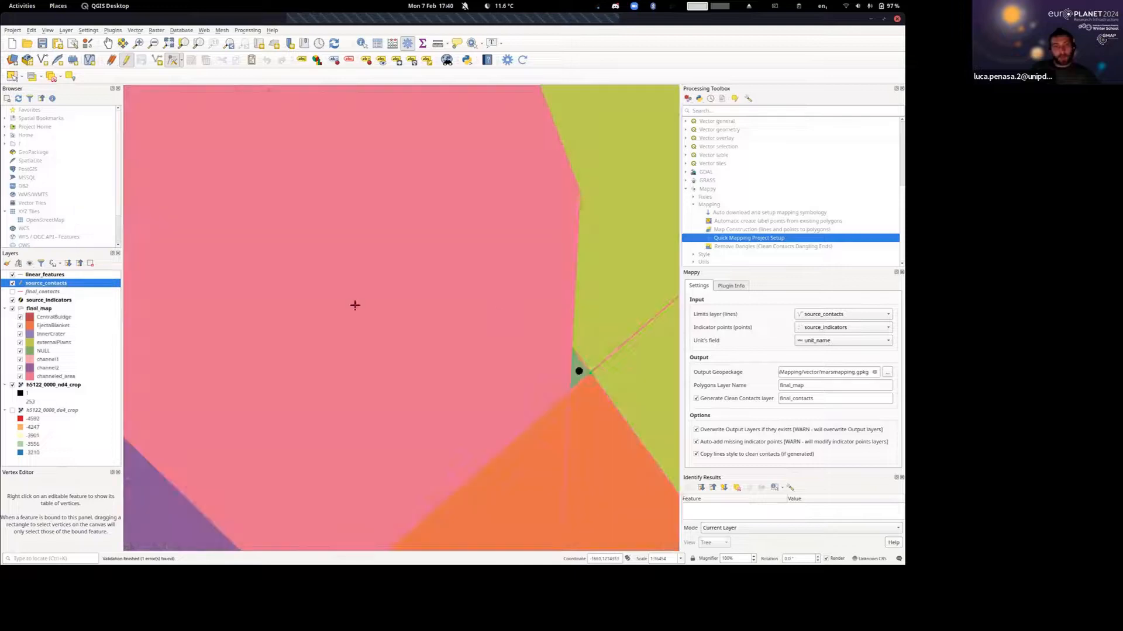
{"action": "left_click_drag", "start_coordinate": [514, 304], "coordinate": [371, 282]}
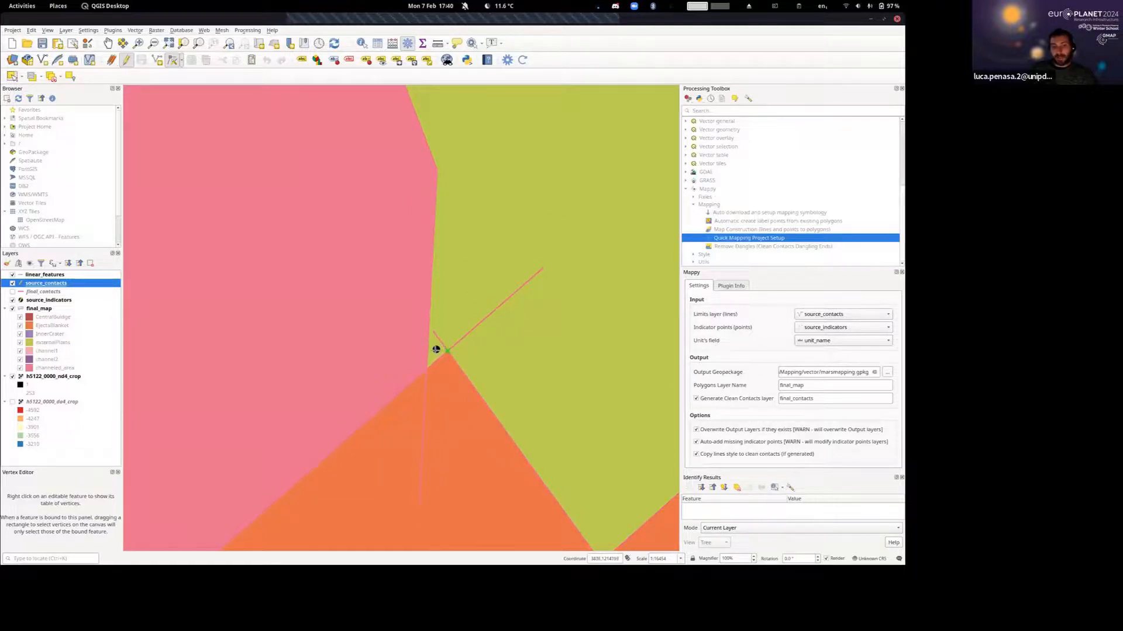
Delete the stray indicator point in the tiny polygon from source_indicators, save the layer's edits, and make it editable again.
{"action": "left_click", "coordinate": [73, 301]}
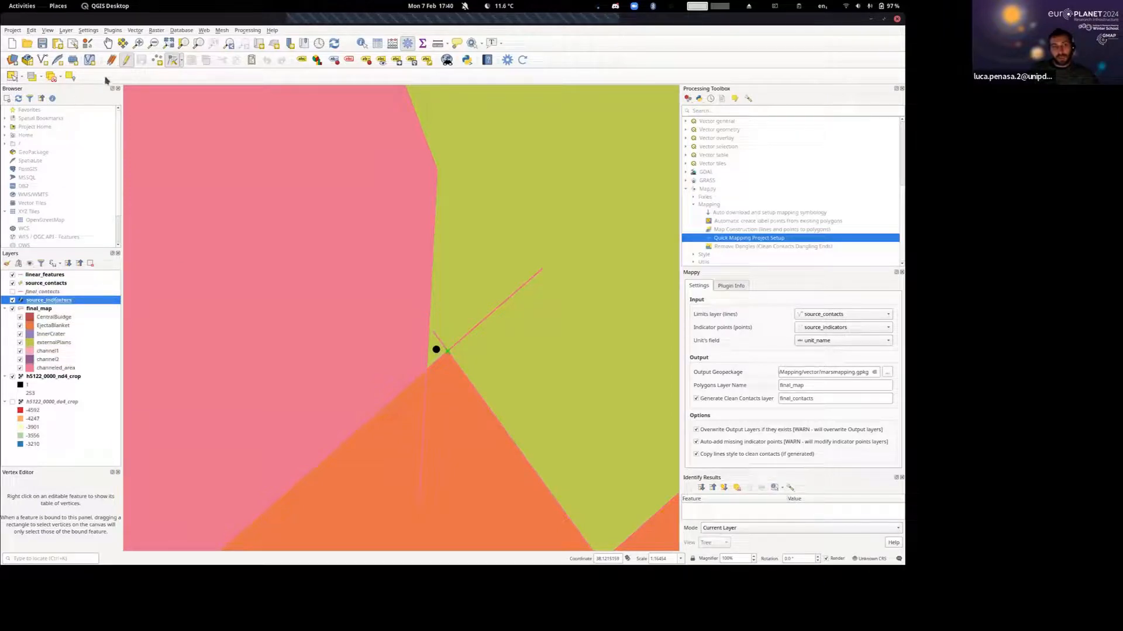
{"action": "left_click", "coordinate": [126, 61]}
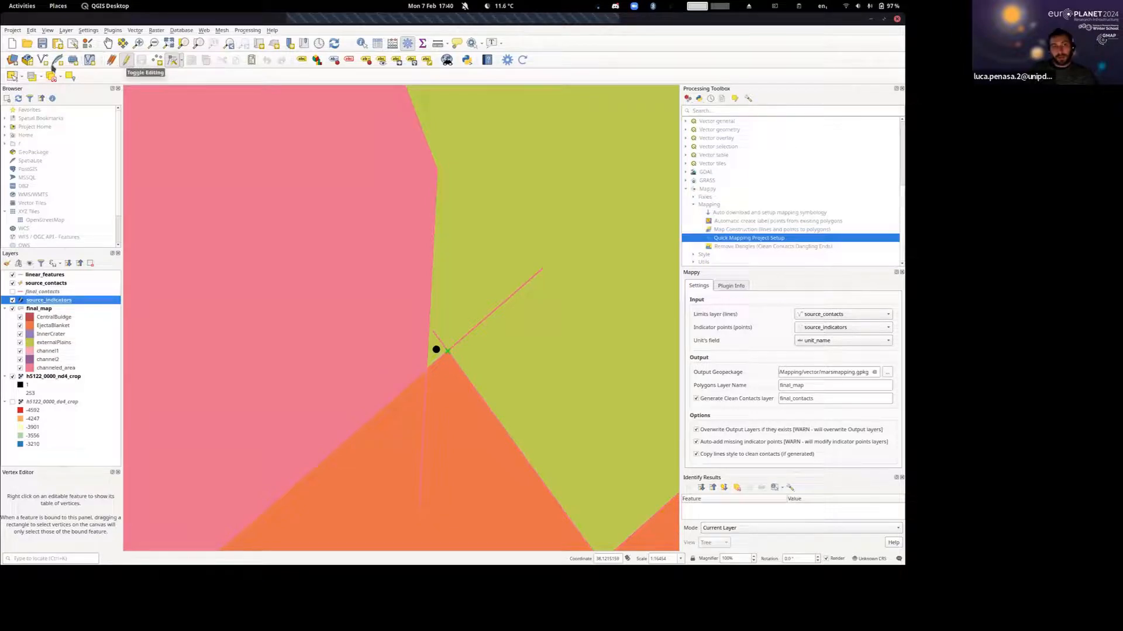
{"action": "left_click", "coordinate": [12, 76]}
{"action": "left_click_drag", "start_coordinate": [341, 305], "coordinate": [482, 381]}
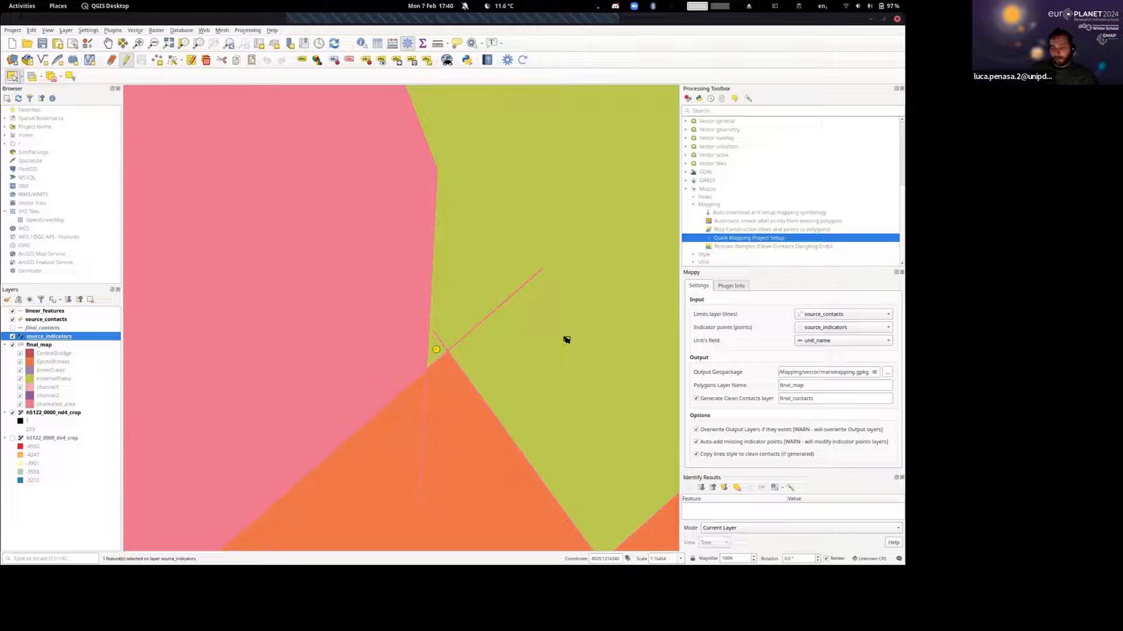
{"action": "key", "text": "Delete"}
{"action": "scroll", "coordinate": [541, 323], "scroll_direction": "down", "scroll_amount": 3}
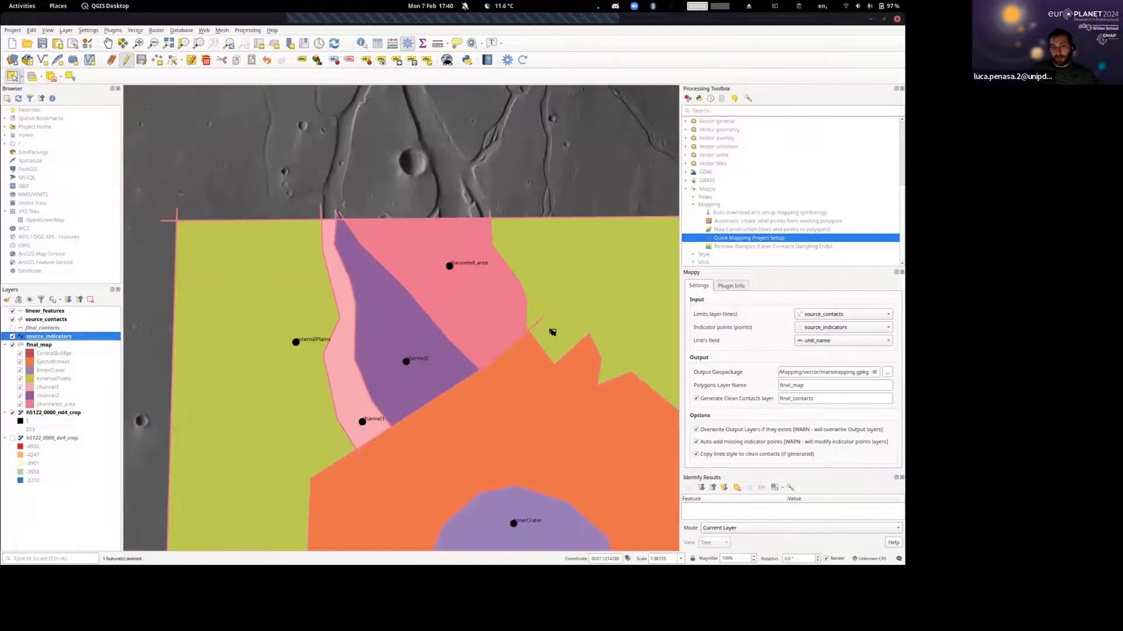
{"action": "scroll", "coordinate": [552, 332], "scroll_direction": "down", "scroll_amount": 1}
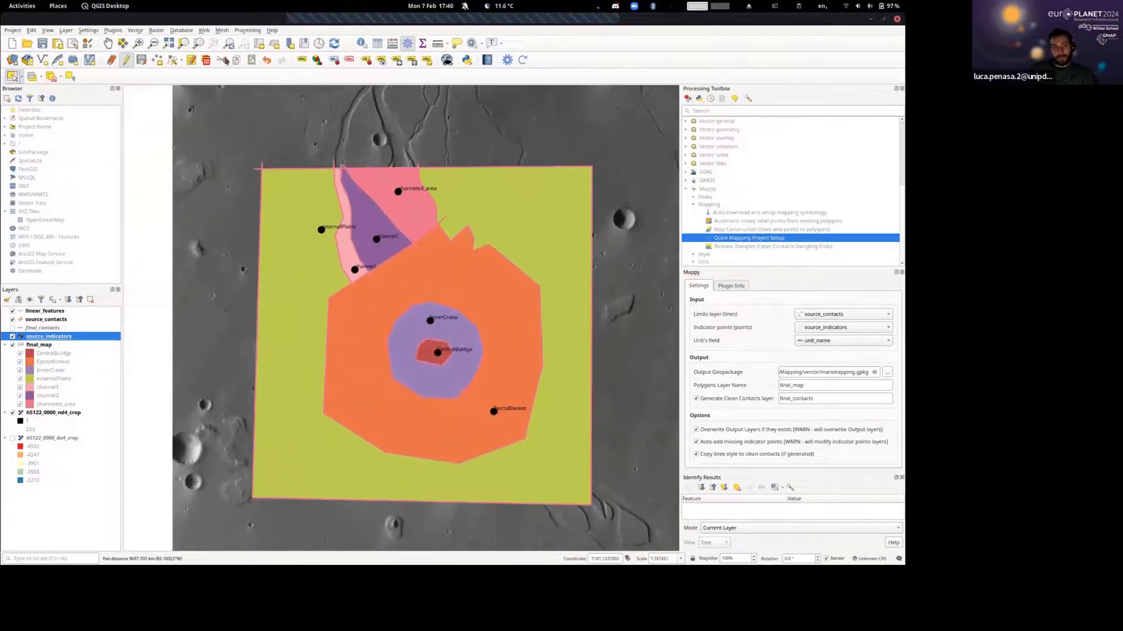
{"action": "left_click", "coordinate": [127, 60]}
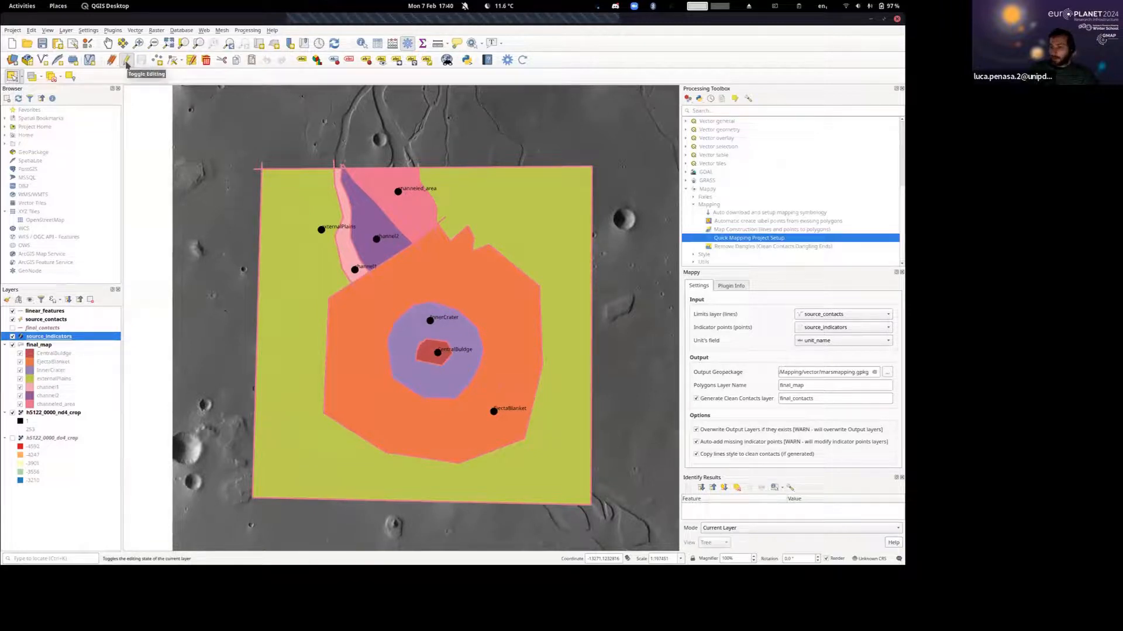
{"action": "left_click", "coordinate": [127, 65]}
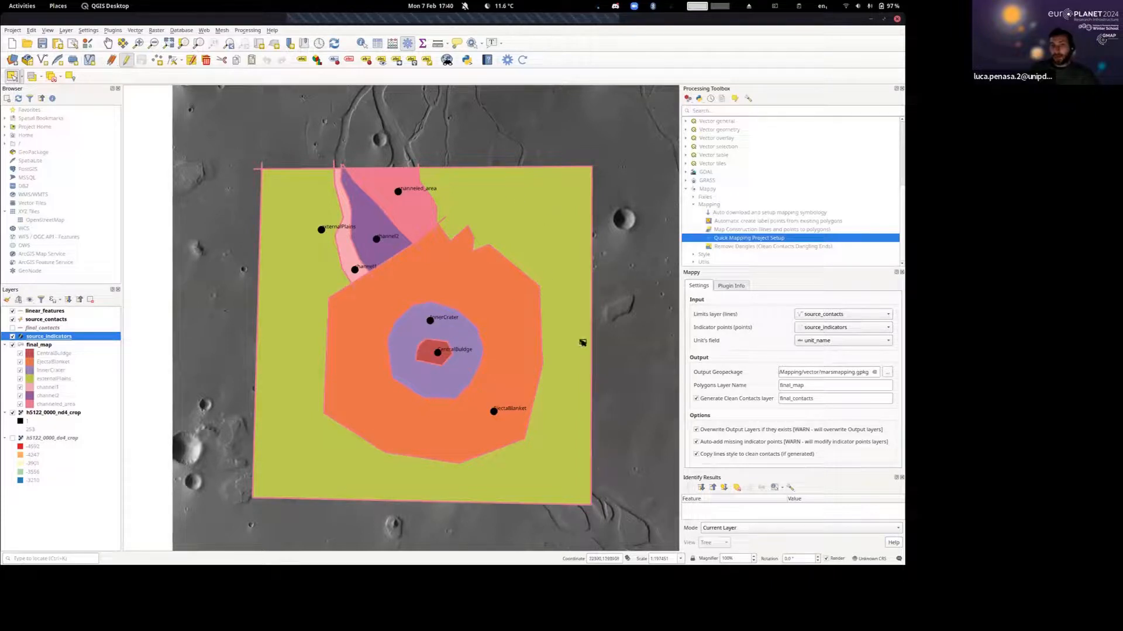
Set the final_map layer's blending mode to Overlay so the terrain image shows through the unit colours.
{"action": "left_click_drag", "start_coordinate": [613, 310], "coordinate": [592, 312]}
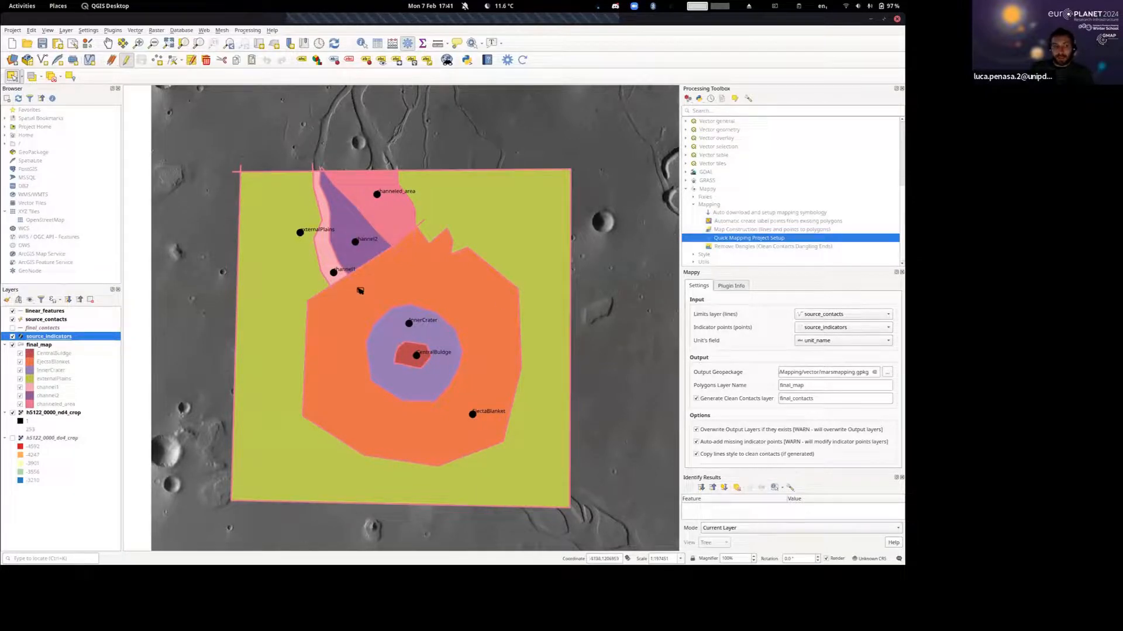
{"action": "left_click_drag", "start_coordinate": [447, 256], "coordinate": [462, 233]}
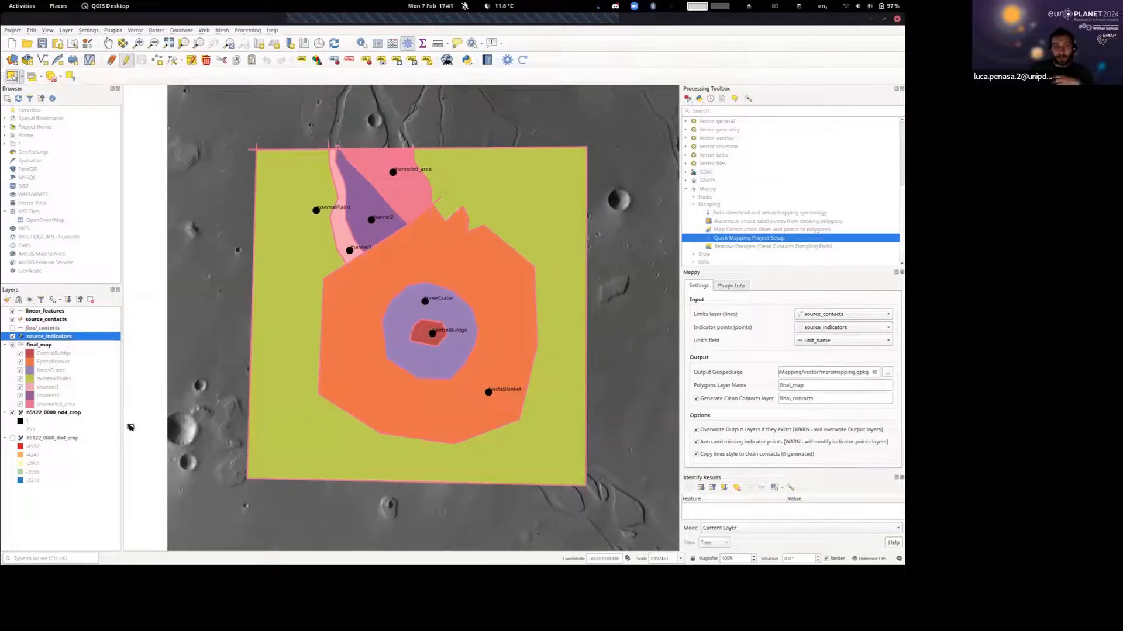
{"action": "double_click", "coordinate": [53, 346]}
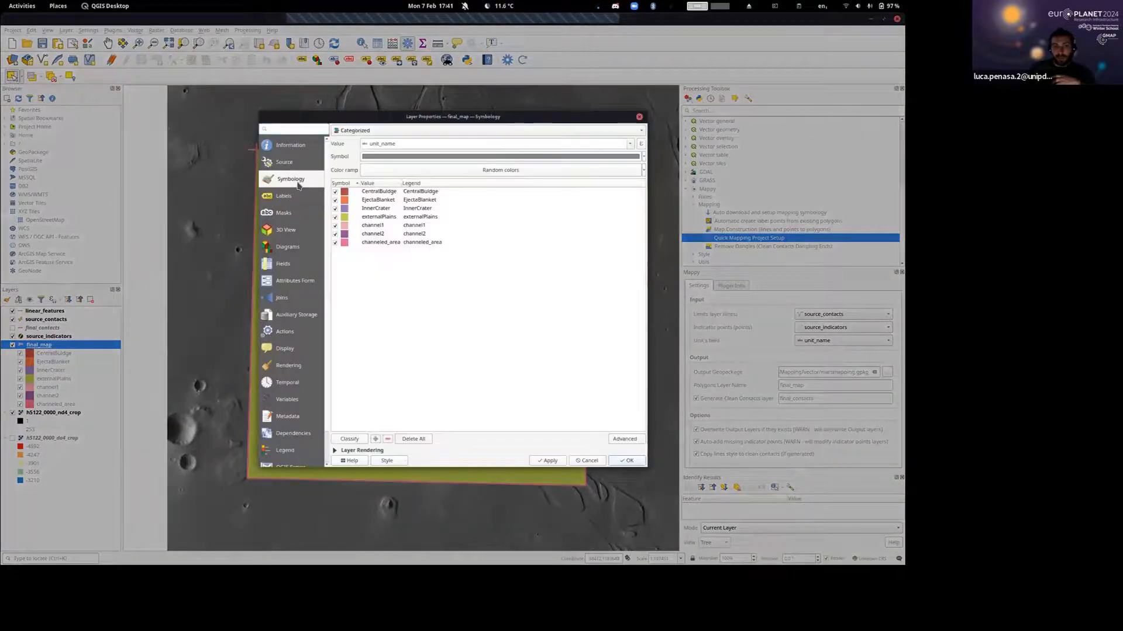
{"action": "left_click", "coordinate": [360, 450]}
{"action": "left_click", "coordinate": [449, 419]}
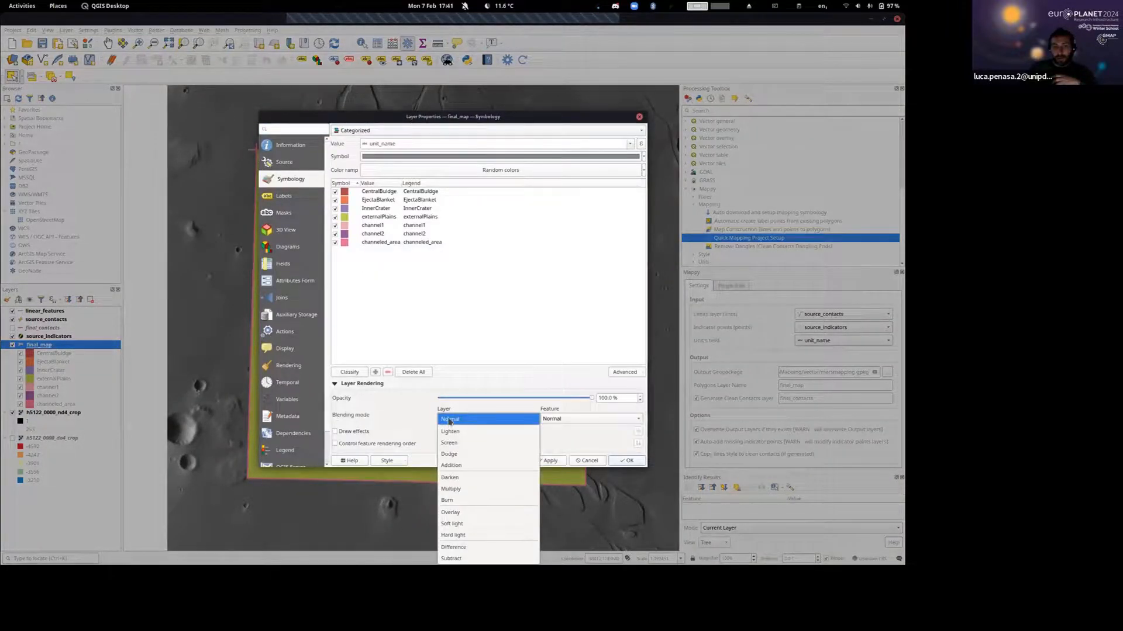
{"action": "left_click", "coordinate": [463, 505]}
{"action": "left_click", "coordinate": [627, 461]}
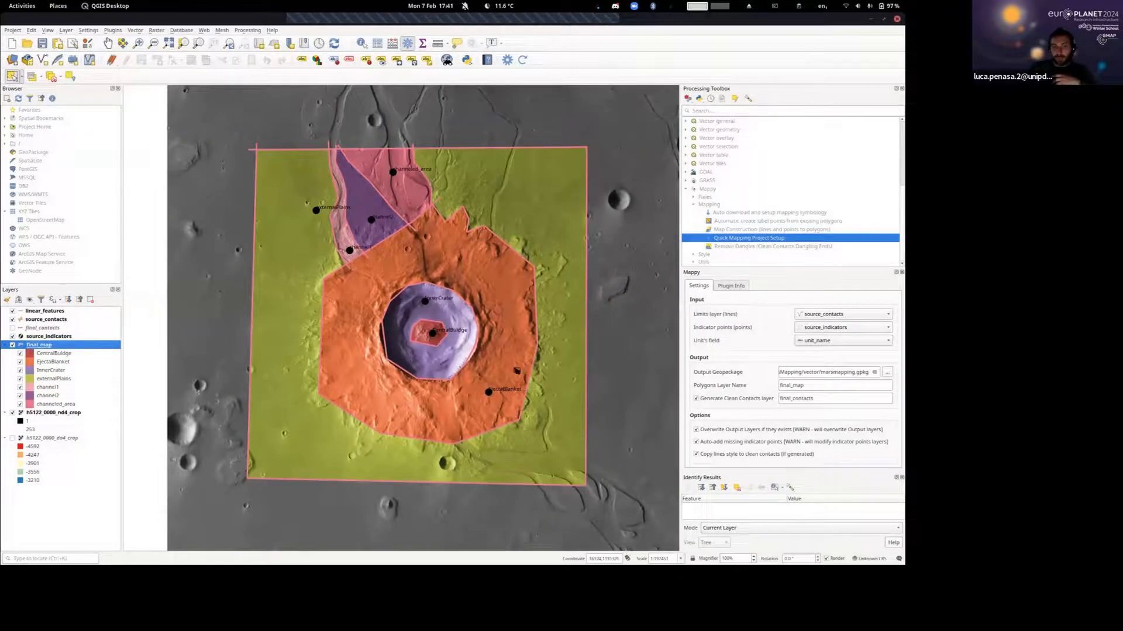
Add a vertex to the inner crater contact in source_contacts on its northwest side and move it outward onto the crater rim.
{"action": "scroll", "coordinate": [349, 344], "scroll_direction": "up", "scroll_amount": 1}
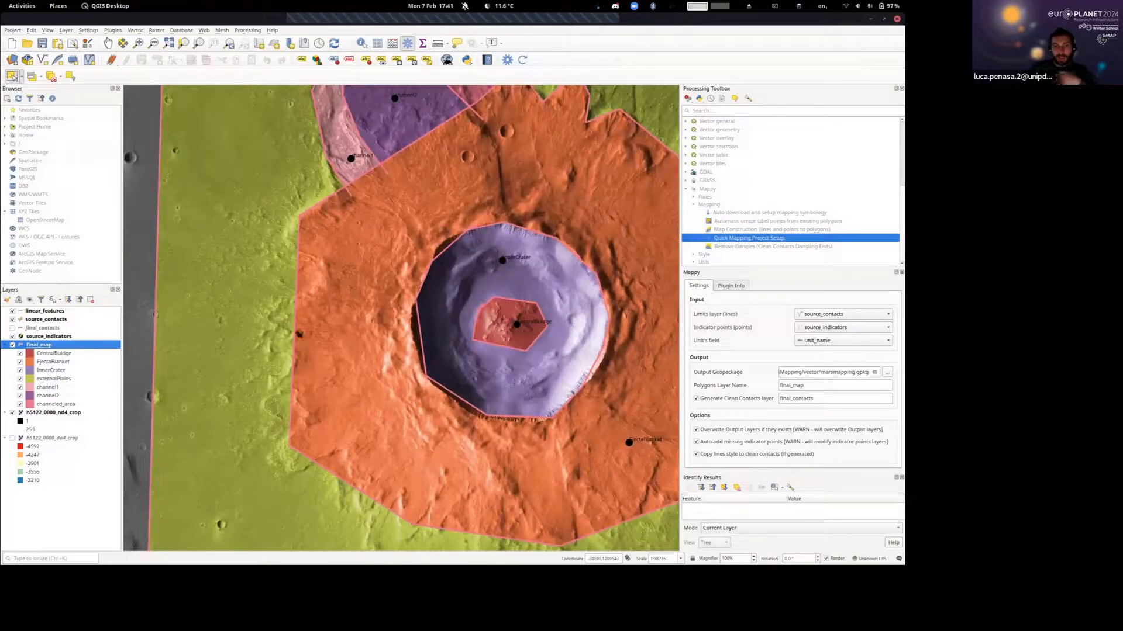
{"action": "left_click_drag", "start_coordinate": [525, 385], "coordinate": [476, 324]}
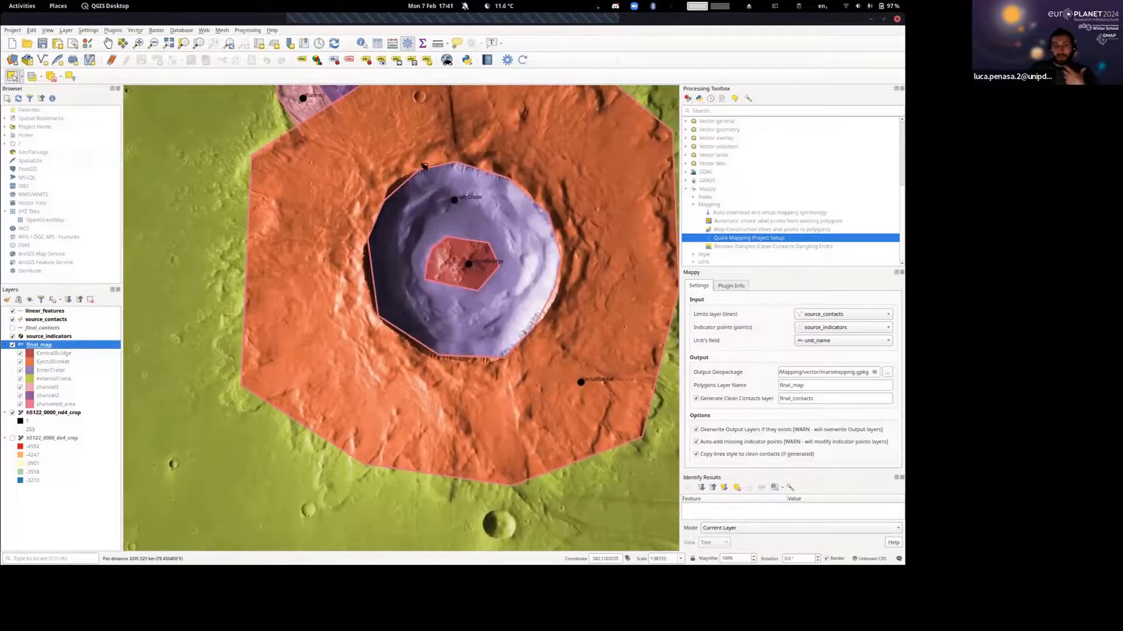
{"action": "scroll", "coordinate": [424, 166], "scroll_direction": "up", "scroll_amount": 2}
{"action": "scroll", "coordinate": [424, 166], "scroll_direction": "down", "scroll_amount": 1}
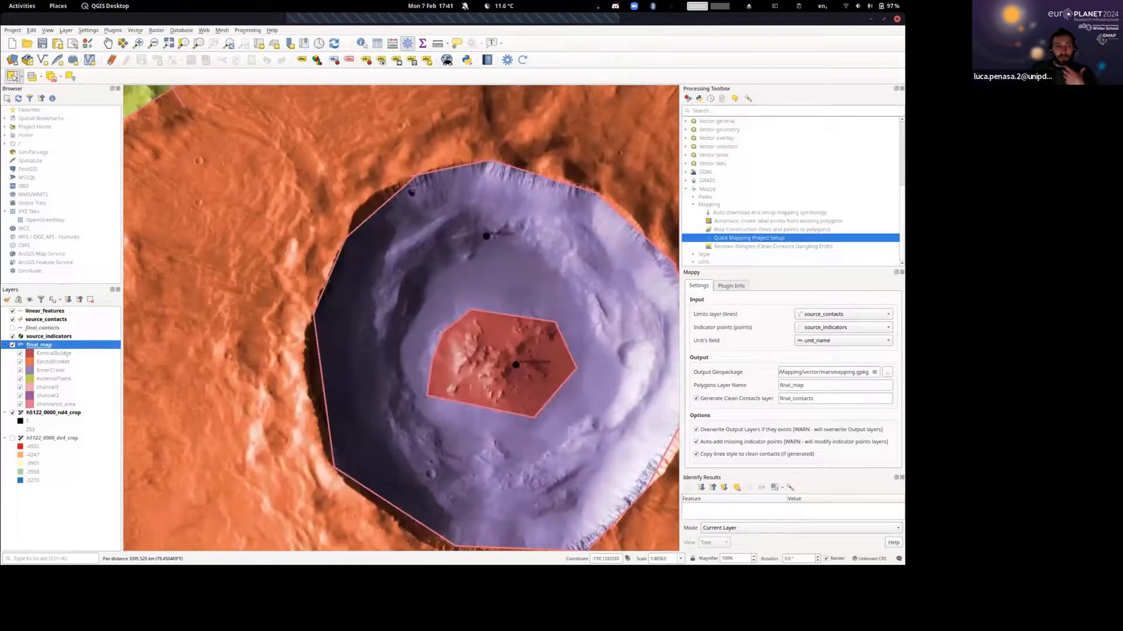
{"action": "left_click", "coordinate": [43, 320]}
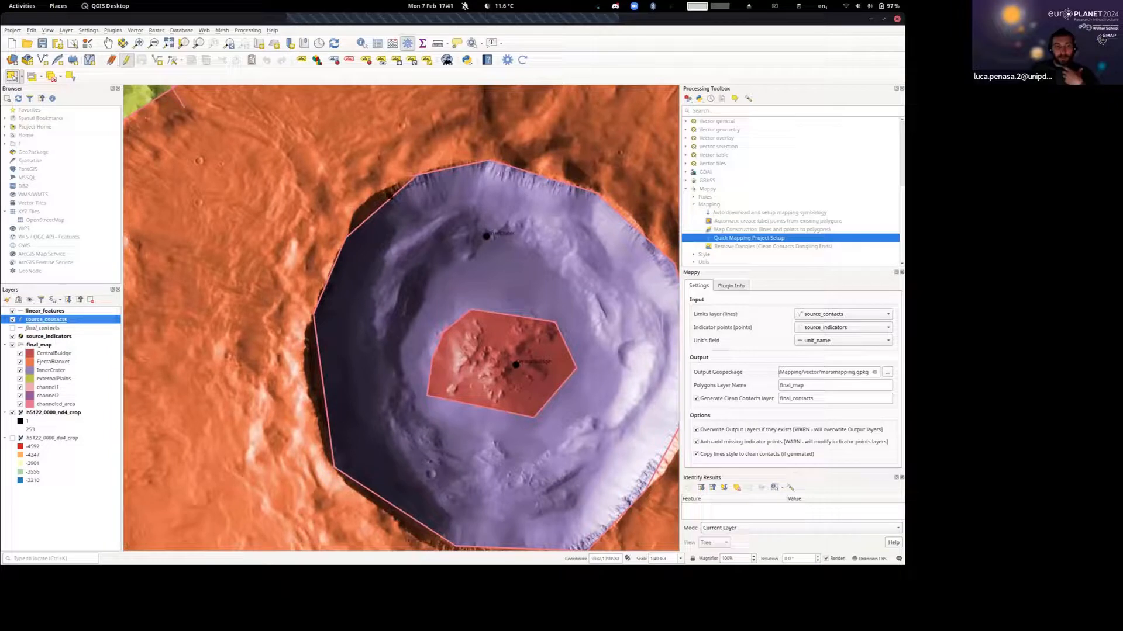
{"action": "left_click", "coordinate": [172, 63]}
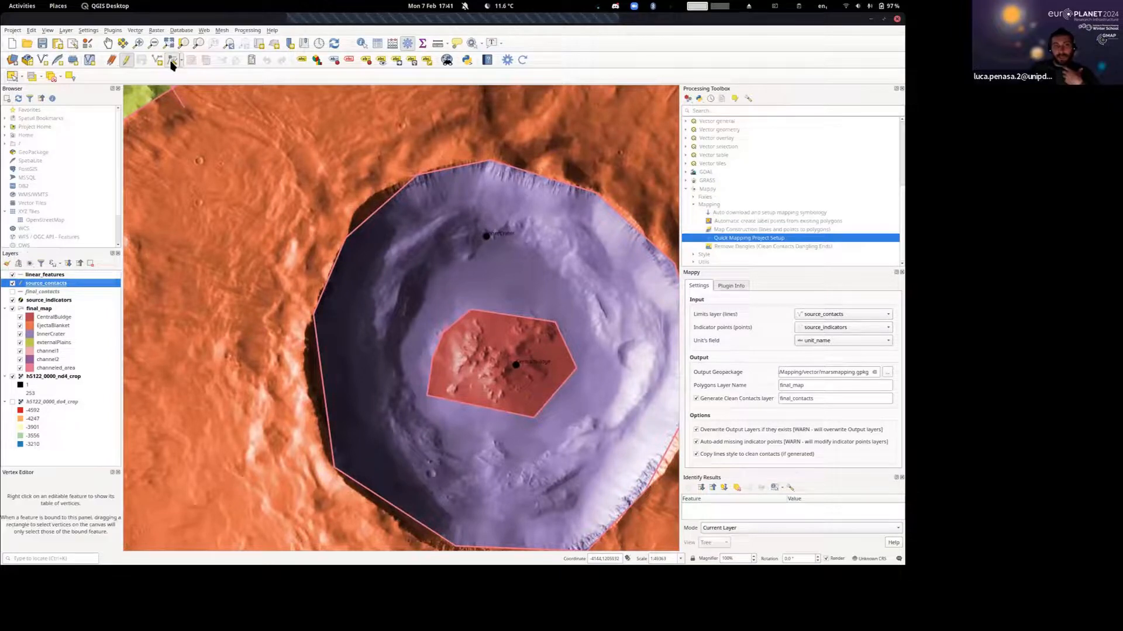
{"action": "left_click", "coordinate": [380, 203]}
{"action": "left_click", "coordinate": [375, 194]}
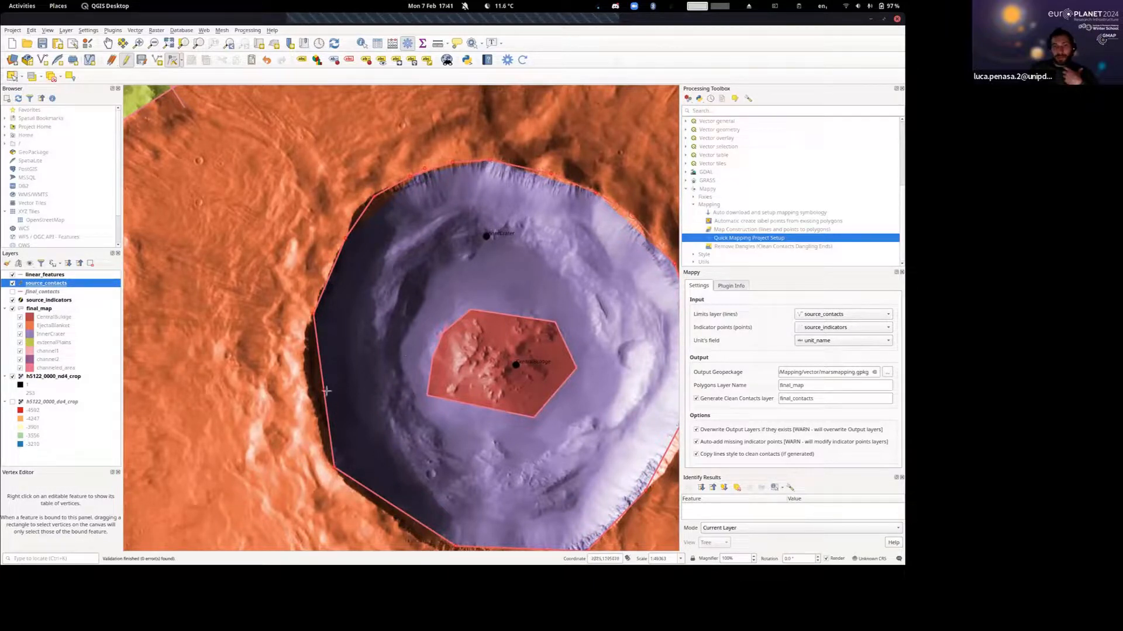
Refine the inner crater contact along its southwest and south sides by adding and moving vertices onto the crater rim.
{"action": "left_click_drag", "start_coordinate": [308, 396], "coordinate": [301, 329]}
{"action": "left_click_drag", "start_coordinate": [371, 379], "coordinate": [309, 258]}
{"action": "left_click", "coordinate": [321, 360]}
{"action": "left_click", "coordinate": [317, 373]}
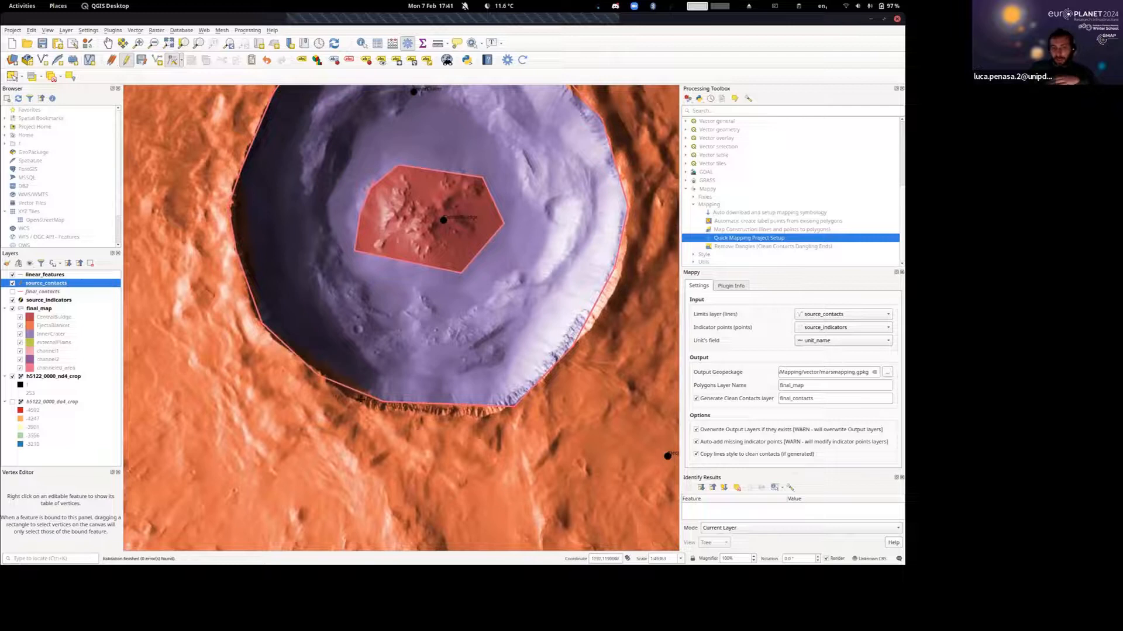
{"action": "left_click", "coordinate": [353, 399]}
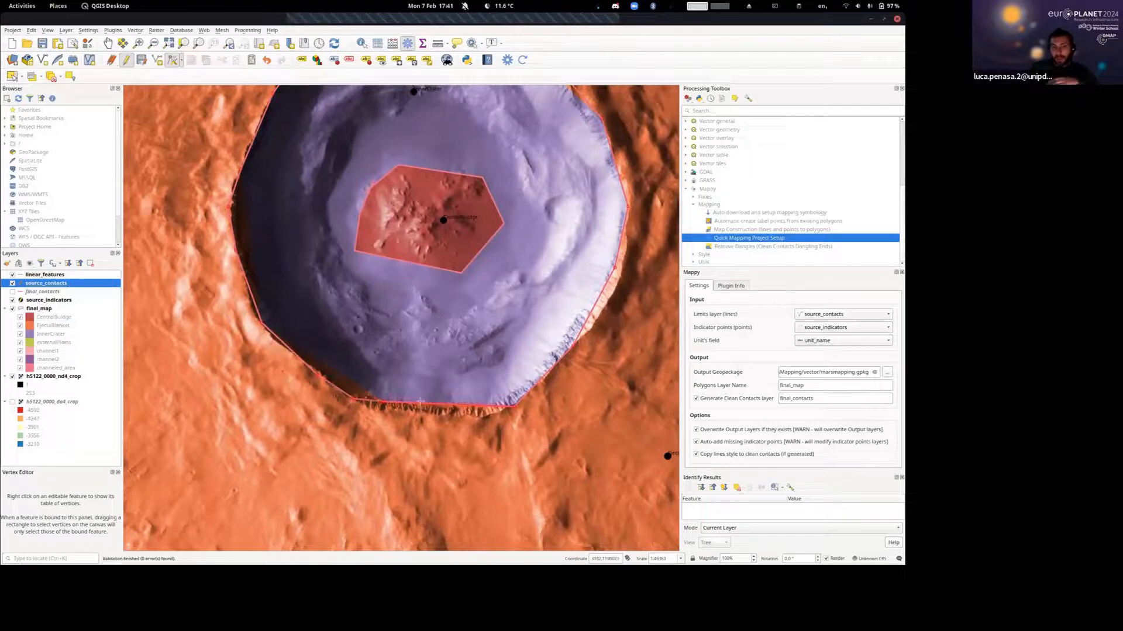
{"action": "left_click", "coordinate": [383, 401]}
{"action": "left_click", "coordinate": [383, 411]}
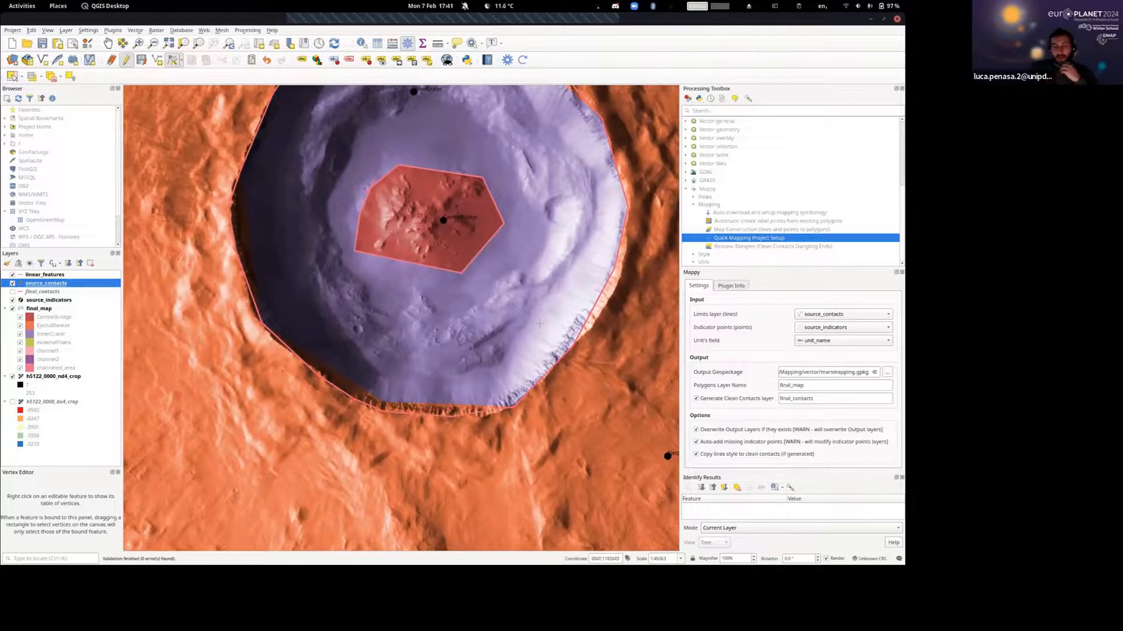
Move the inner crater contact's east and southeast vertices outward to follow the crater rim.
{"action": "scroll", "coordinate": [560, 277], "scroll_direction": "down", "scroll_amount": 1}
{"action": "left_click_drag", "start_coordinate": [559, 277], "coordinate": [431, 329]}
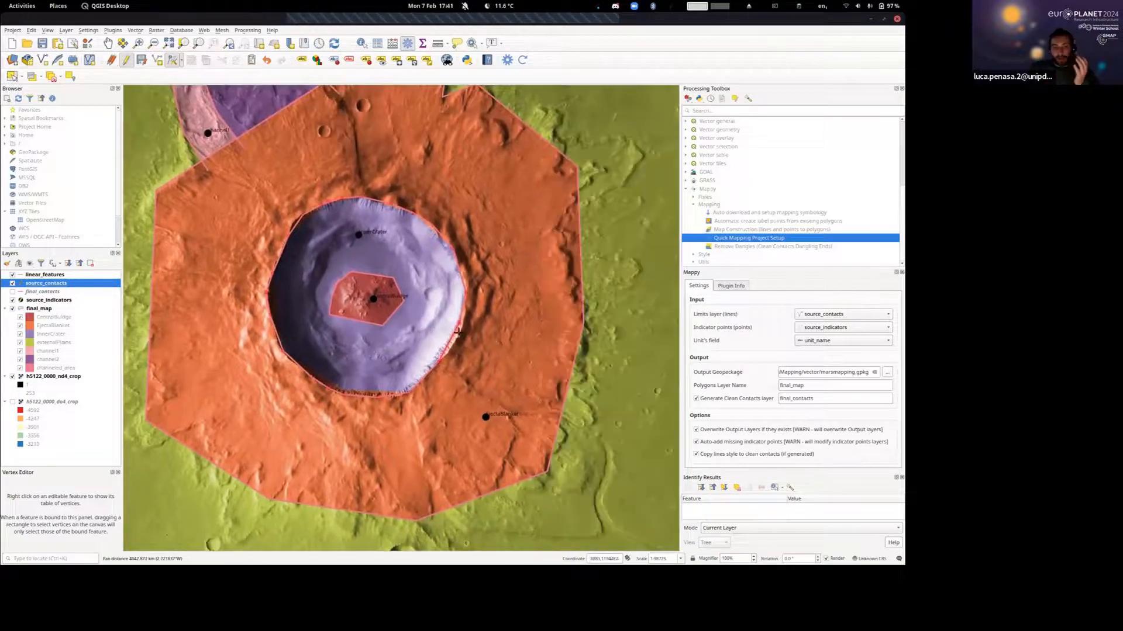
{"action": "scroll", "coordinate": [453, 337], "scroll_direction": "up", "scroll_amount": 2}
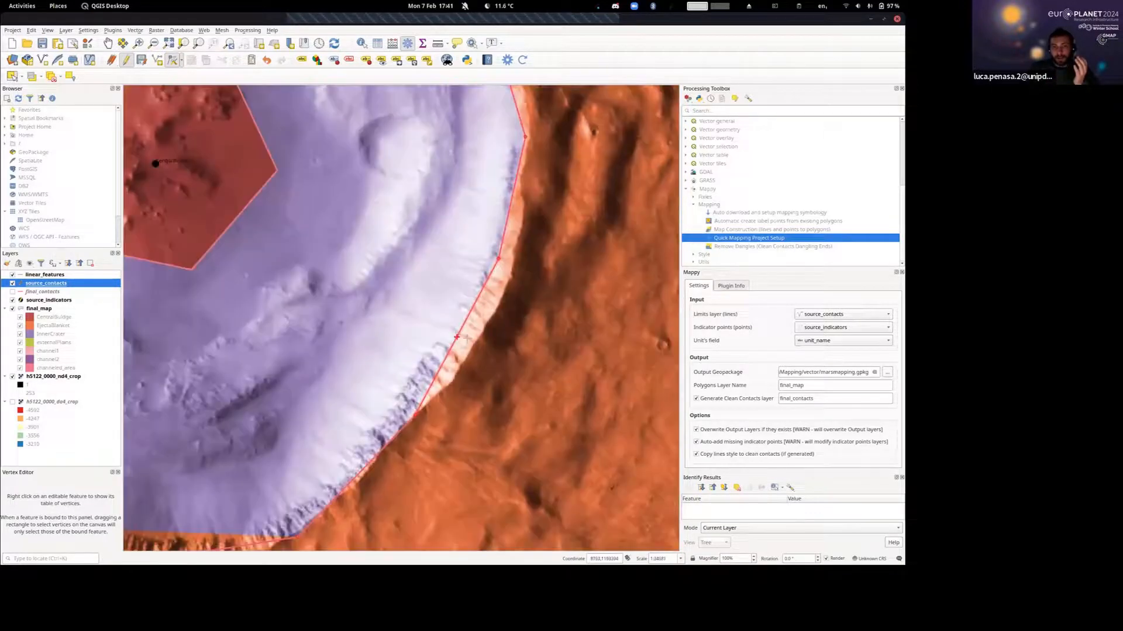
{"action": "left_click_drag", "start_coordinate": [467, 338], "coordinate": [479, 338]}
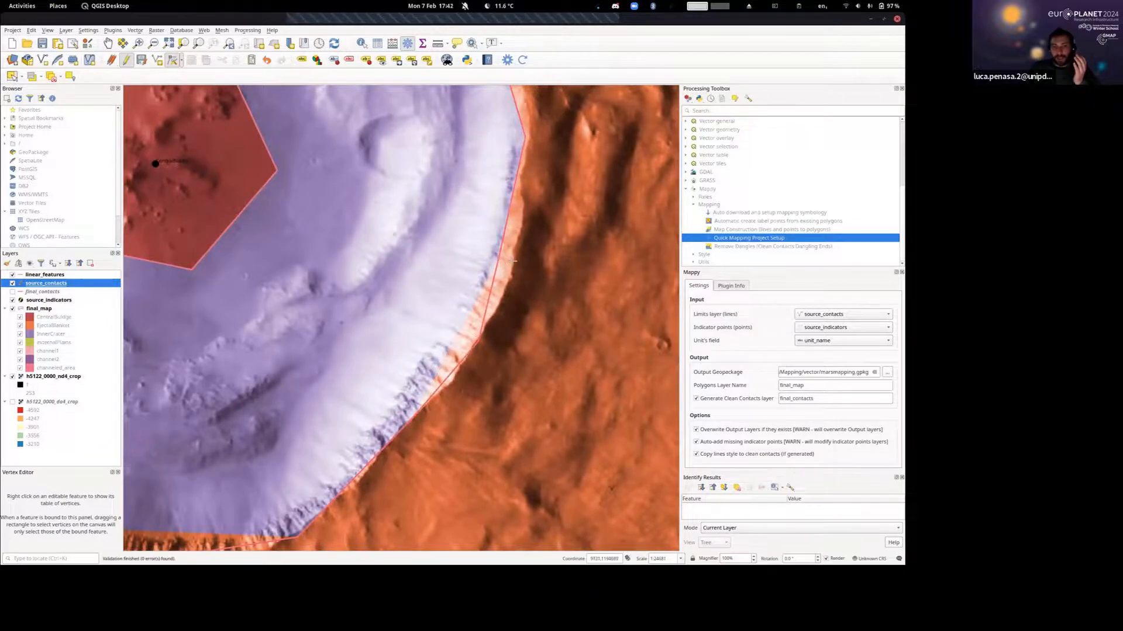
{"action": "left_click", "coordinate": [513, 261]}
{"action": "left_click_drag", "start_coordinate": [534, 180], "coordinate": [506, 323]}
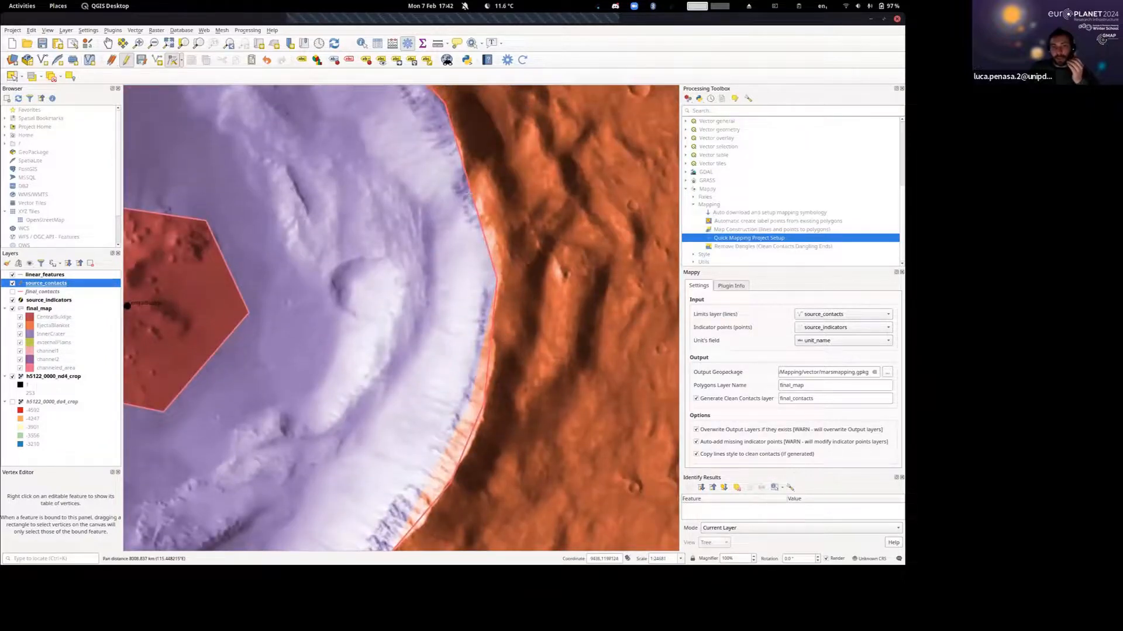
Reshape the central bulge contact by pulling its south edge, eastern corners and west edge inward to fit the bulge.
{"action": "scroll", "coordinate": [458, 243], "scroll_direction": "down", "scroll_amount": 1}
{"action": "left_click_drag", "start_coordinate": [383, 257], "coordinate": [496, 296]}
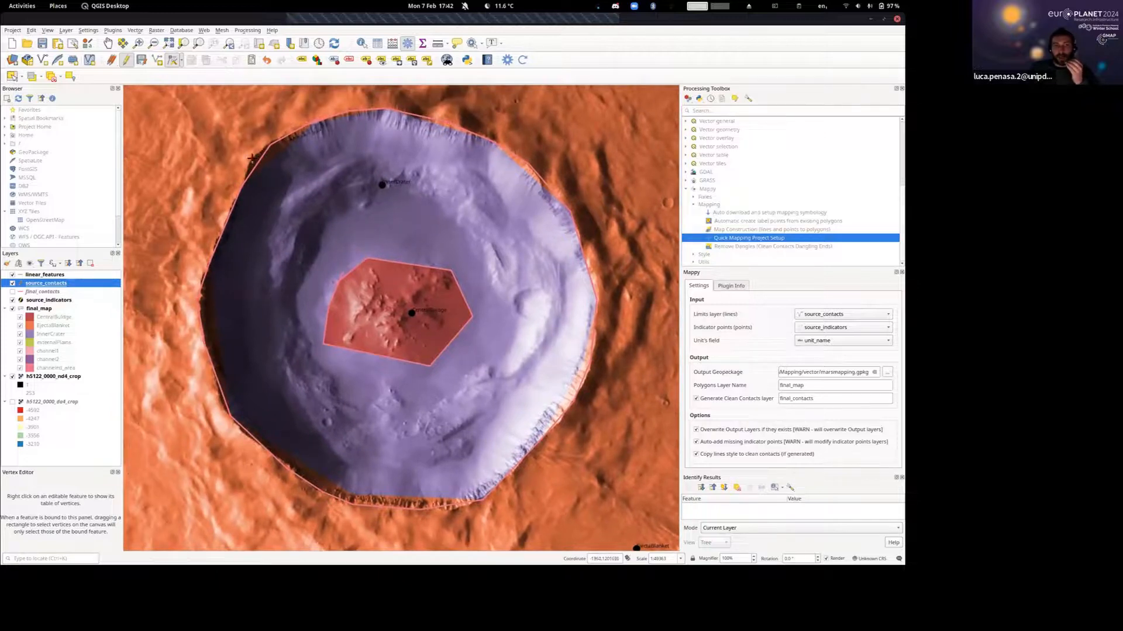
{"action": "left_click_drag", "start_coordinate": [284, 183], "coordinate": [350, 170]}
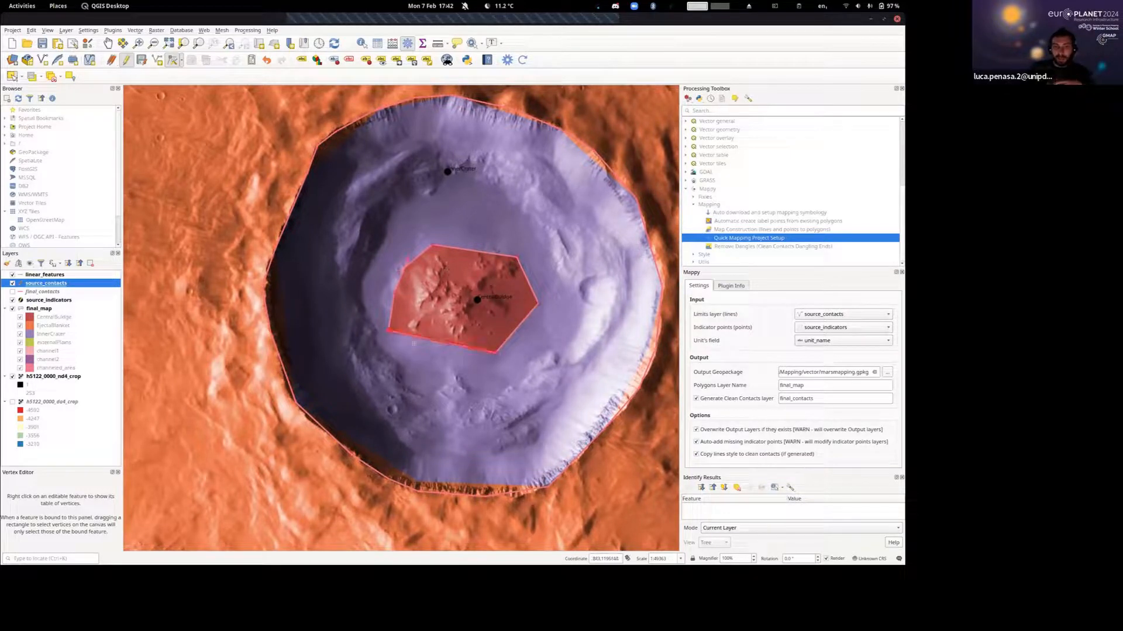
{"action": "left_click", "coordinate": [443, 329]}
{"action": "left_click", "coordinate": [495, 352]}
{"action": "left_click", "coordinate": [489, 343]}
{"action": "left_click", "coordinate": [538, 303]}
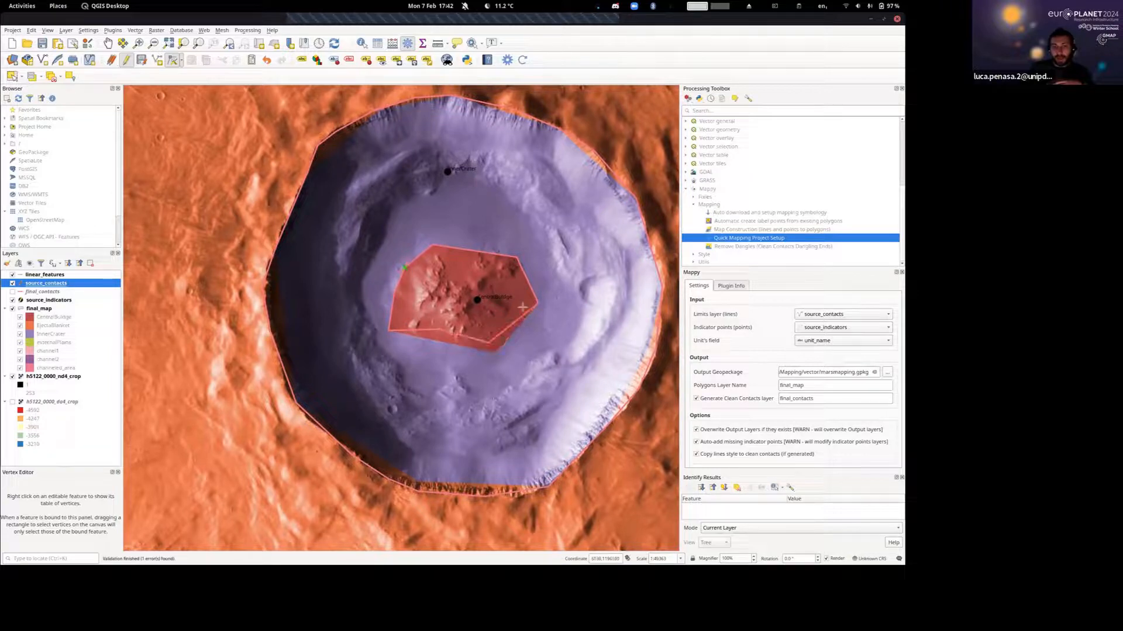
{"action": "left_click", "coordinate": [521, 304]}
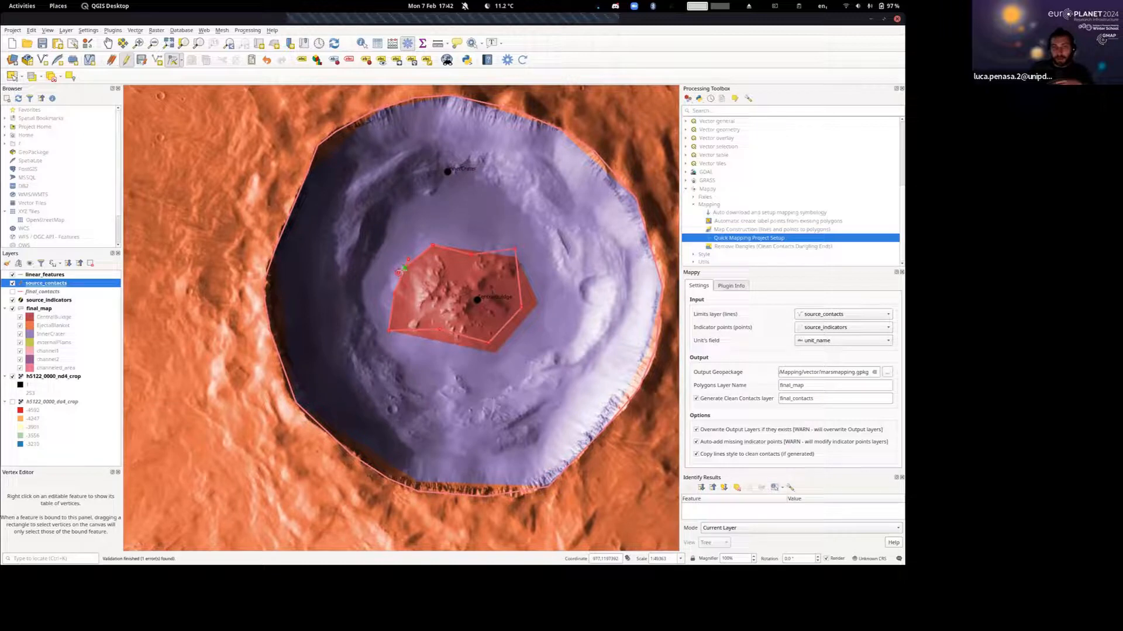
{"action": "left_click", "coordinate": [394, 293]}
{"action": "left_click", "coordinate": [405, 293]}
{"action": "left_click", "coordinate": [389, 330]}
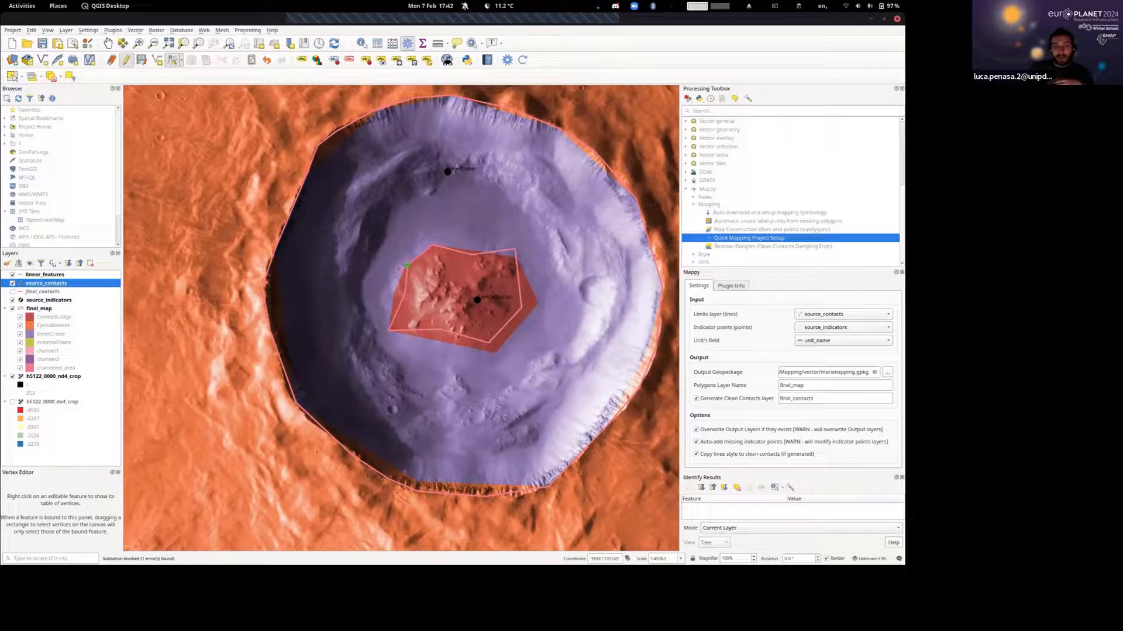
Recompile the map, saving the pending contact edits, and examine the regenerated crater interior around the central bulge.
{"action": "left_click", "coordinate": [522, 59]}
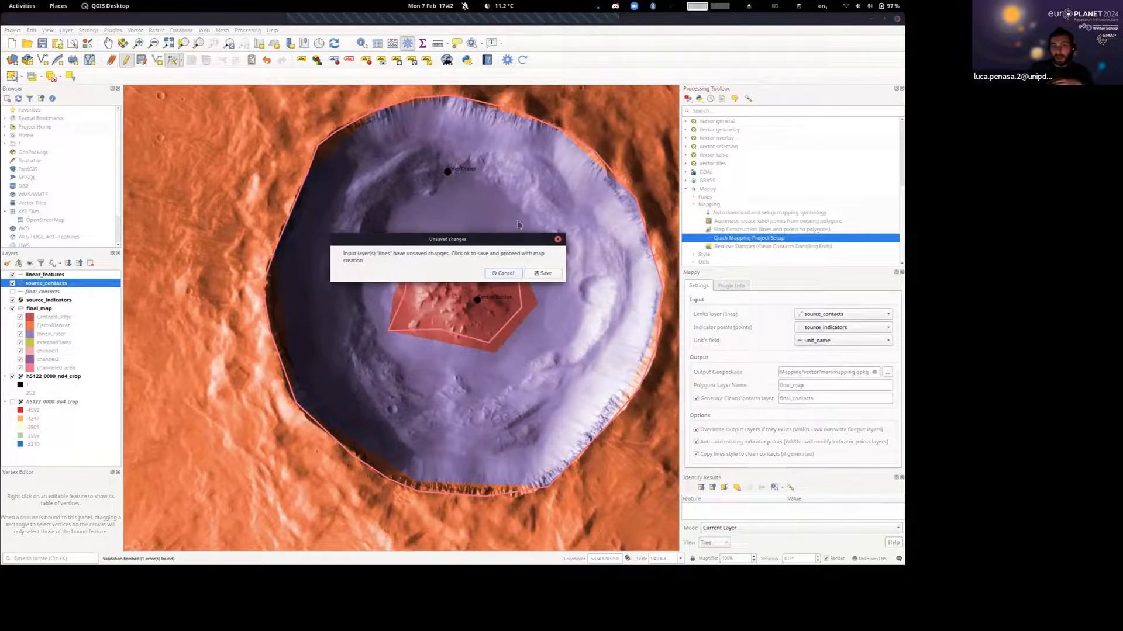
{"action": "left_click", "coordinate": [542, 273]}
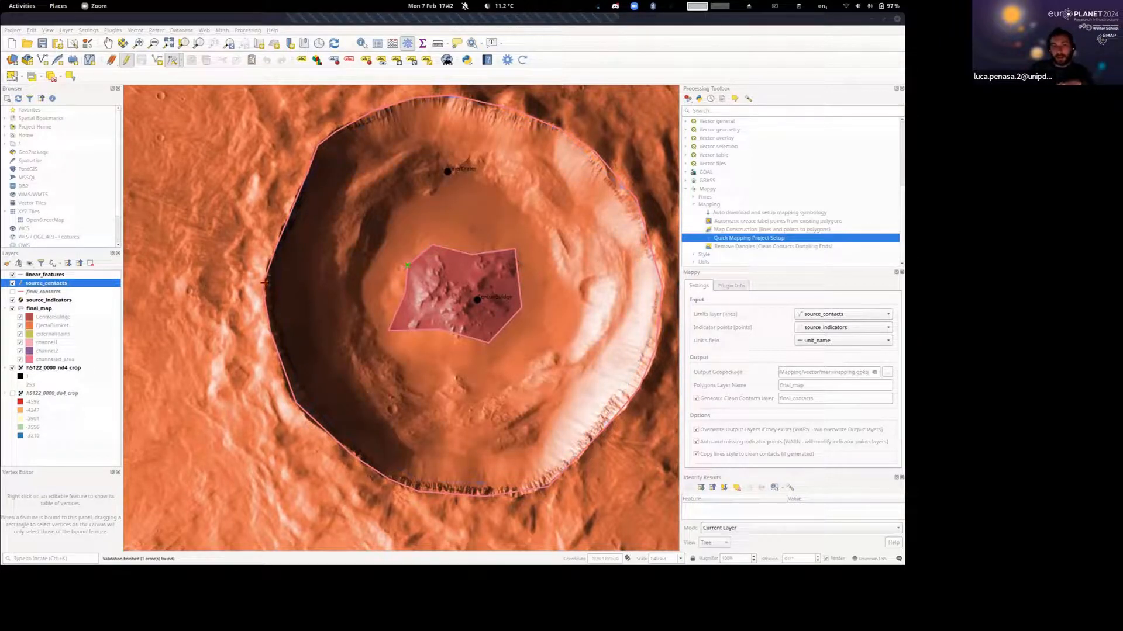
{"action": "scroll", "coordinate": [370, 321], "scroll_direction": "down", "scroll_amount": 5}
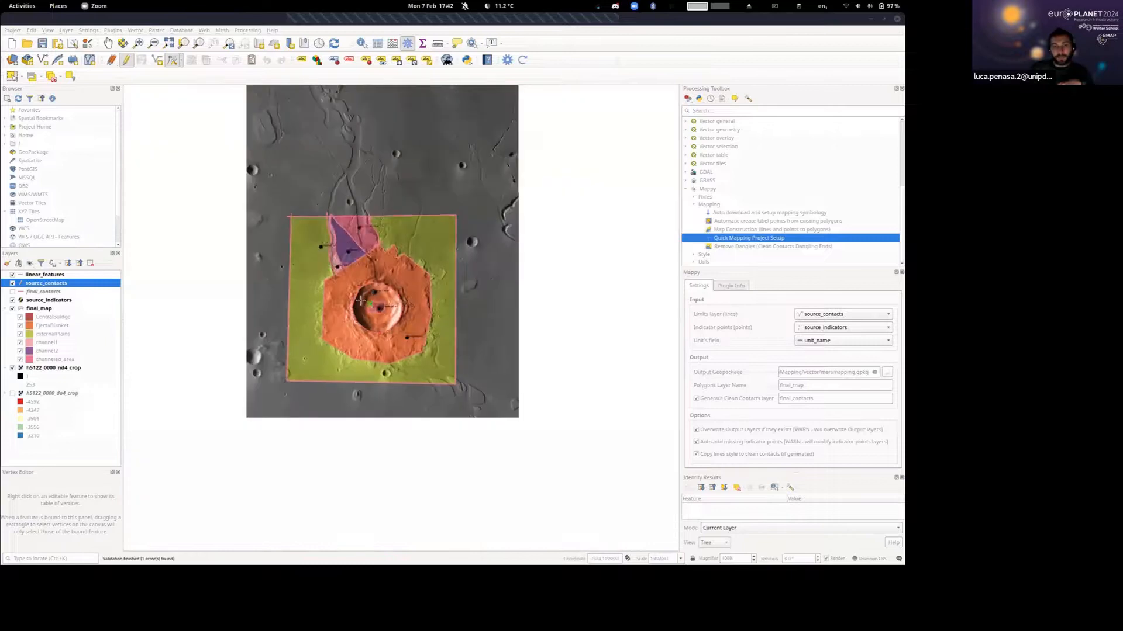
{"action": "left_click_drag", "start_coordinate": [302, 310], "coordinate": [376, 328]}
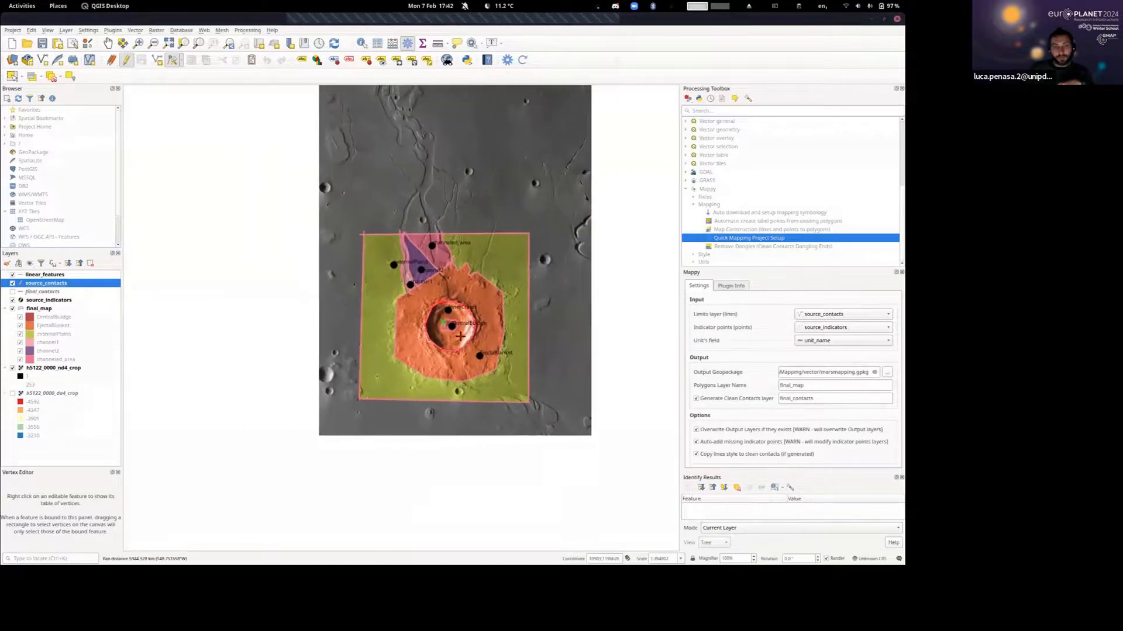
{"action": "scroll", "coordinate": [436, 337], "scroll_direction": "up", "scroll_amount": 3}
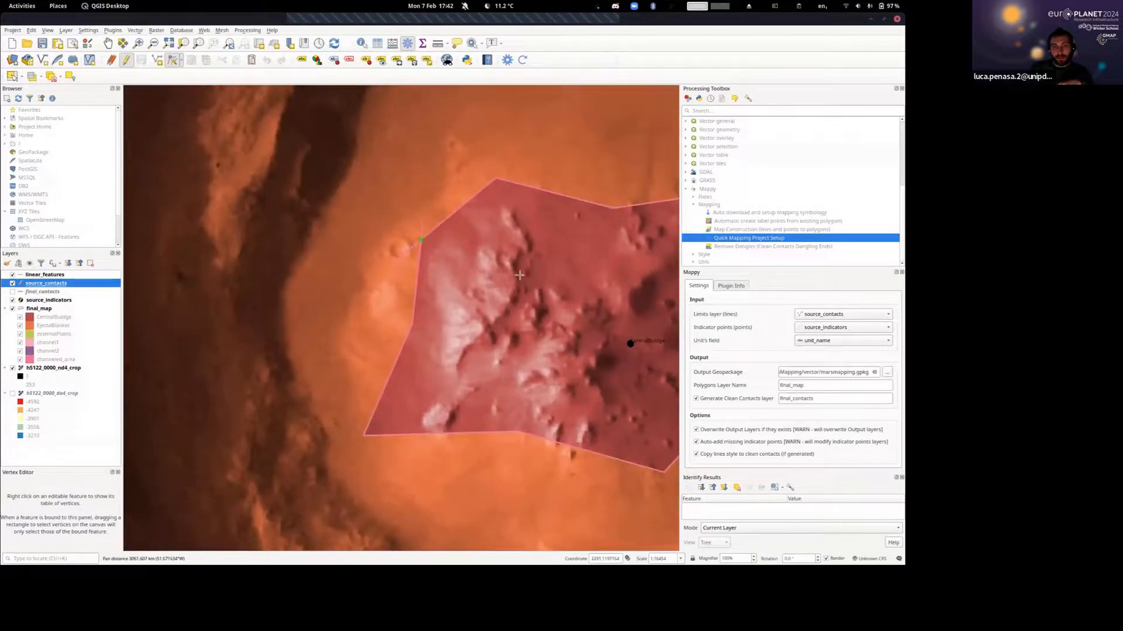
Close the gap in the inner crater contact on the northwest rim by extending its loose end across the line's other end.
{"action": "scroll", "coordinate": [553, 284], "scroll_direction": "down", "scroll_amount": 5}
{"action": "scroll", "coordinate": [370, 227], "scroll_direction": "up", "scroll_amount": 6}
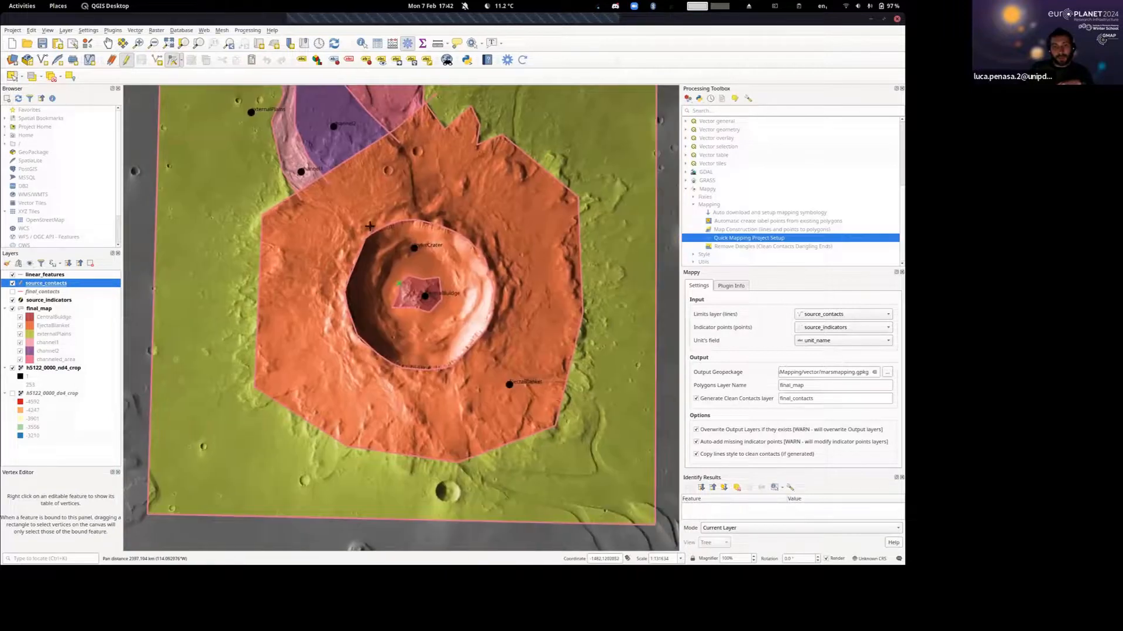
{"action": "scroll", "coordinate": [517, 206], "scroll_direction": "up", "scroll_amount": 4}
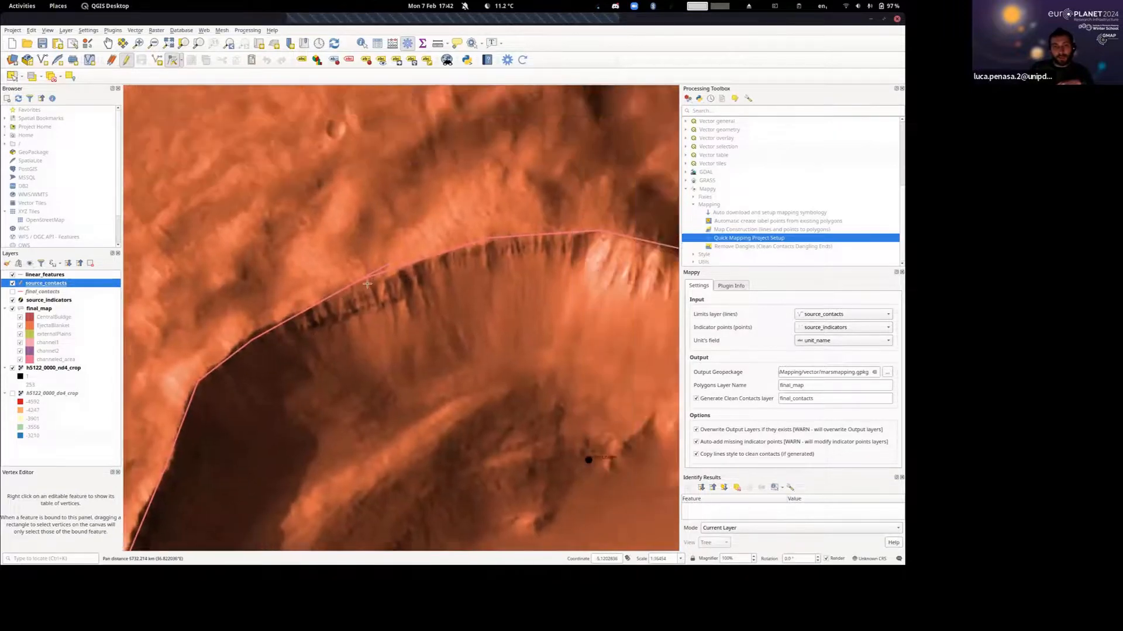
{"action": "scroll", "coordinate": [327, 270], "scroll_direction": "up", "scroll_amount": 6}
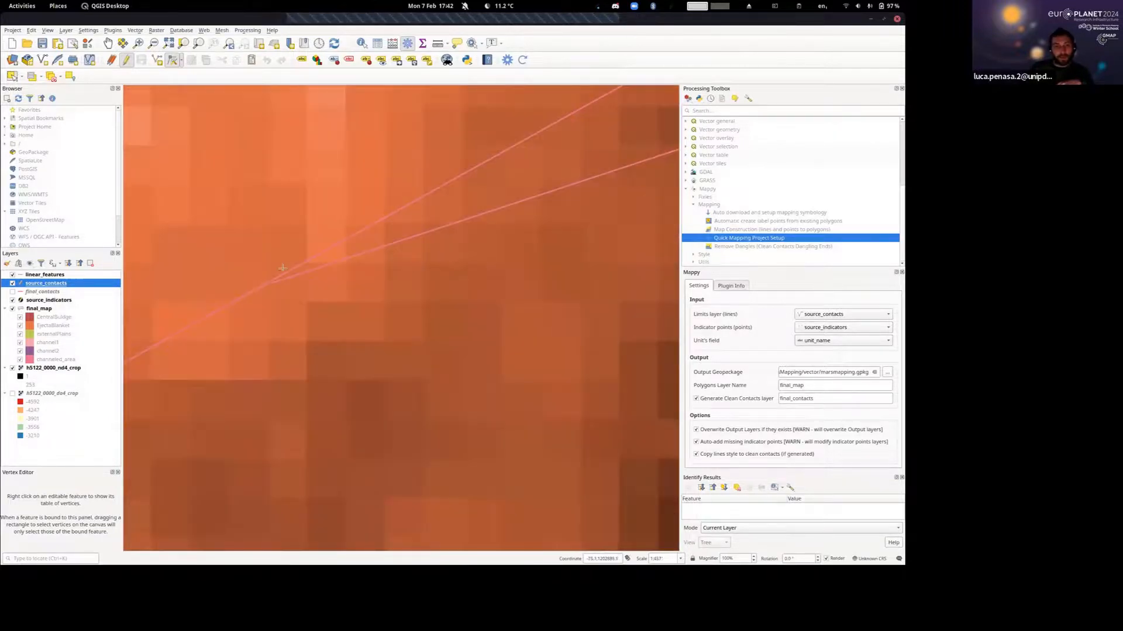
{"action": "scroll", "coordinate": [248, 276], "scroll_direction": "up", "scroll_amount": 1}
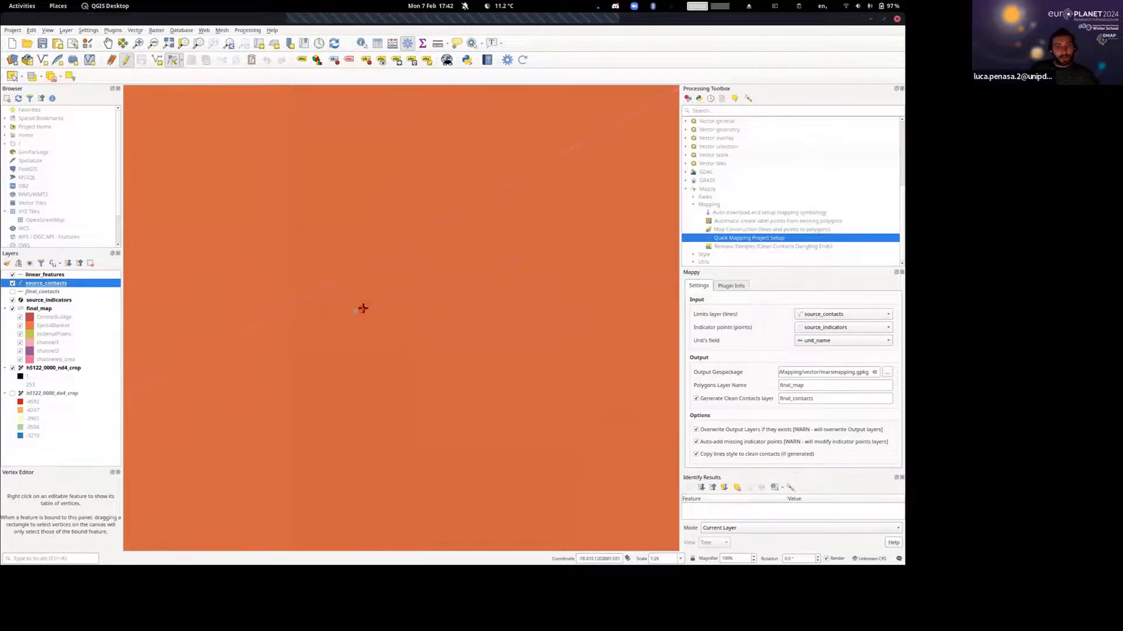
{"action": "right_click", "coordinate": [317, 221]}
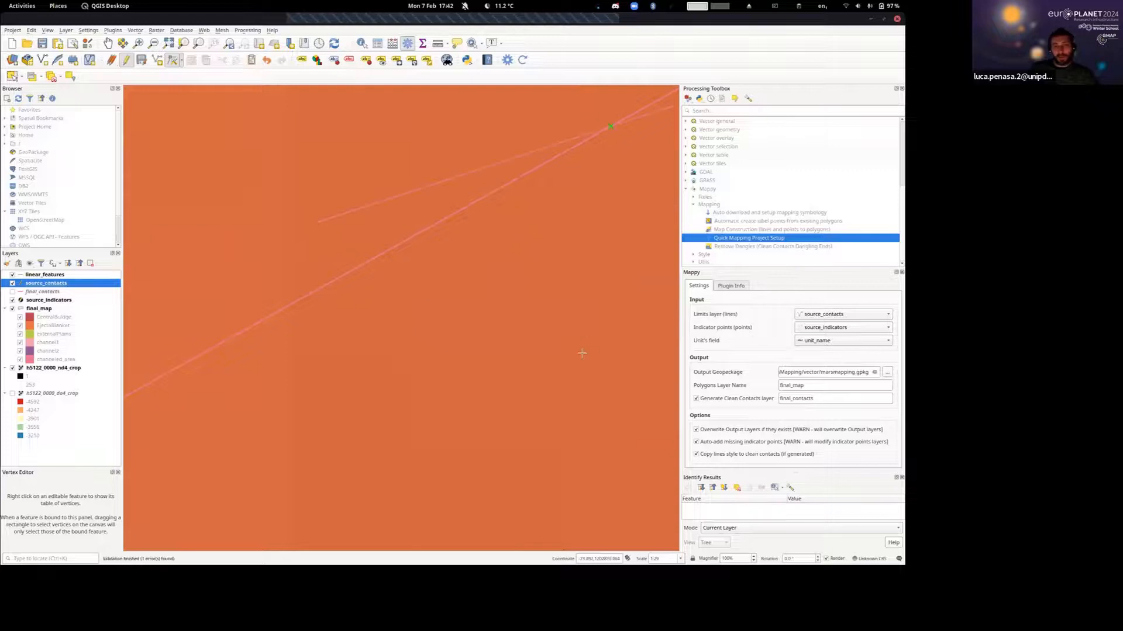
Recompile the map, saving the pending contact edits, and examine the regenerated inner crater and surrounding units.
{"action": "scroll", "coordinate": [530, 316], "scroll_direction": "down", "scroll_amount": 2}
{"action": "left_click", "coordinate": [524, 60]}
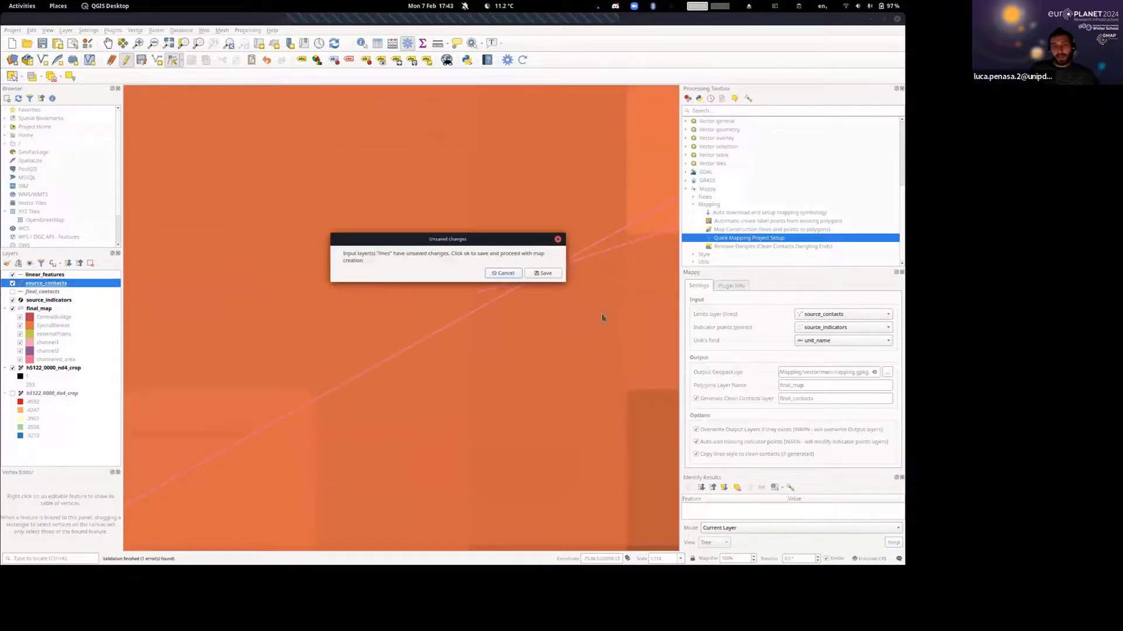
{"action": "left_click", "coordinate": [544, 274]}
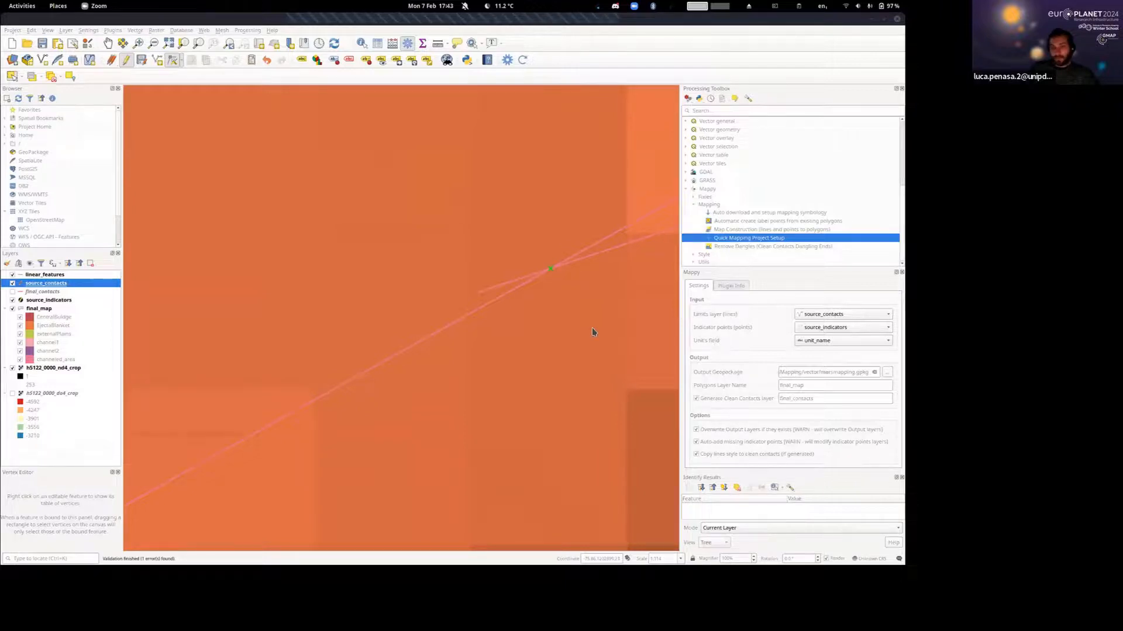
{"action": "scroll", "coordinate": [592, 332], "scroll_direction": "down", "scroll_amount": 5}
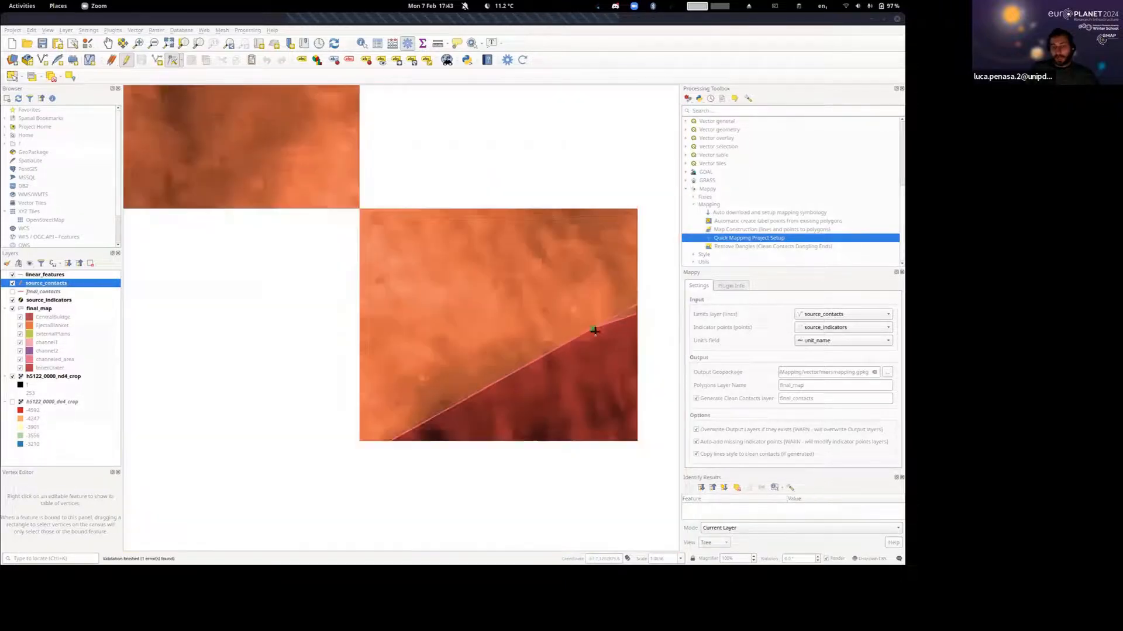
{"action": "scroll", "coordinate": [594, 331], "scroll_direction": "down", "scroll_amount": 4}
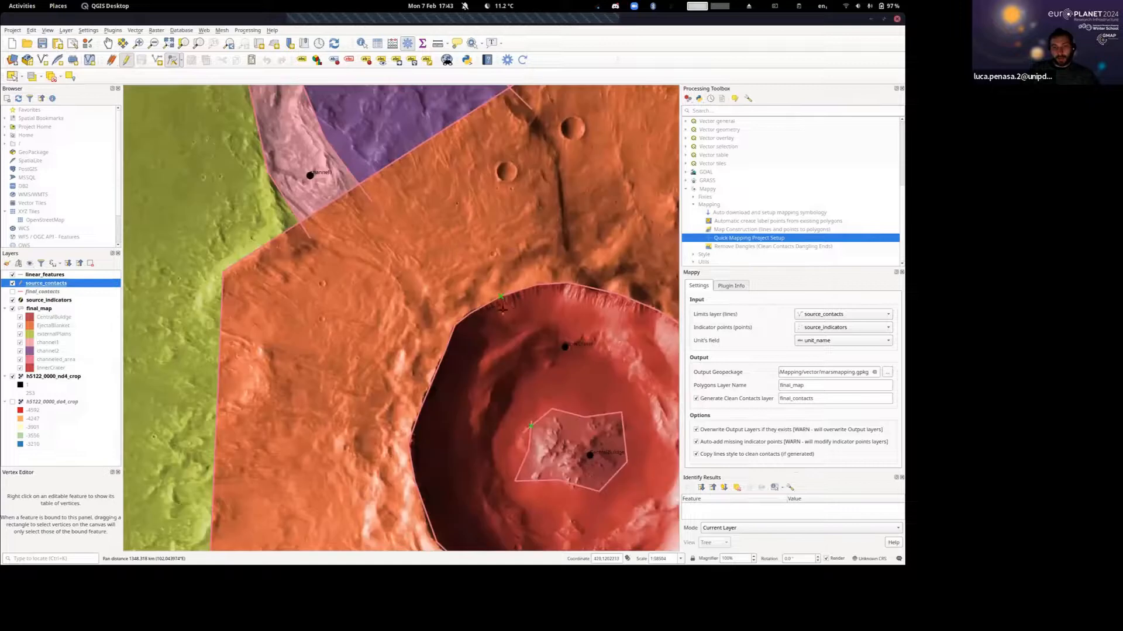
{"action": "scroll", "coordinate": [392, 297], "scroll_direction": "down", "scroll_amount": 1}
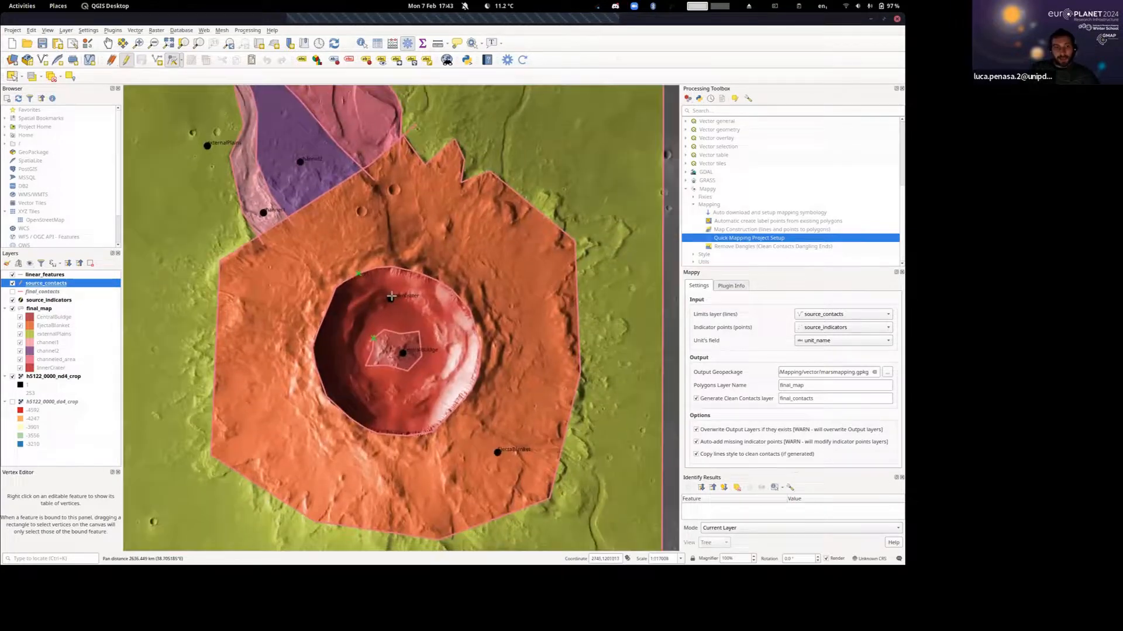
{"action": "scroll", "coordinate": [391, 296], "scroll_direction": "down", "scroll_amount": 1}
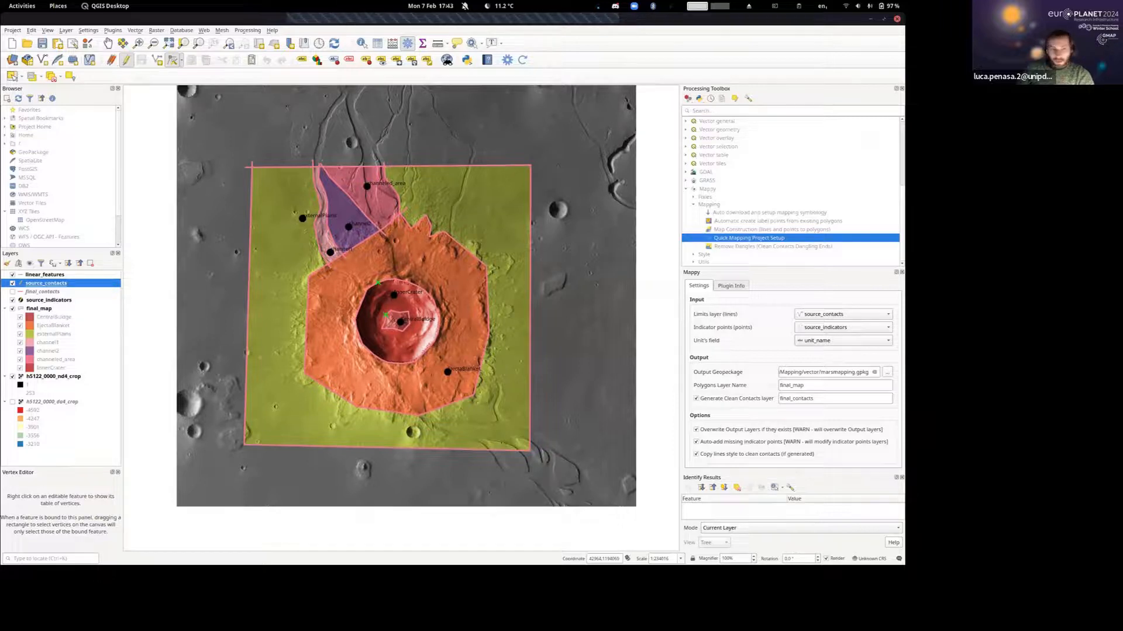
Remove the five vector layers from linear_features through final_map from the project, keeping only the two raster layers, and switch to panning.
{"action": "left_click", "coordinate": [39, 310]}
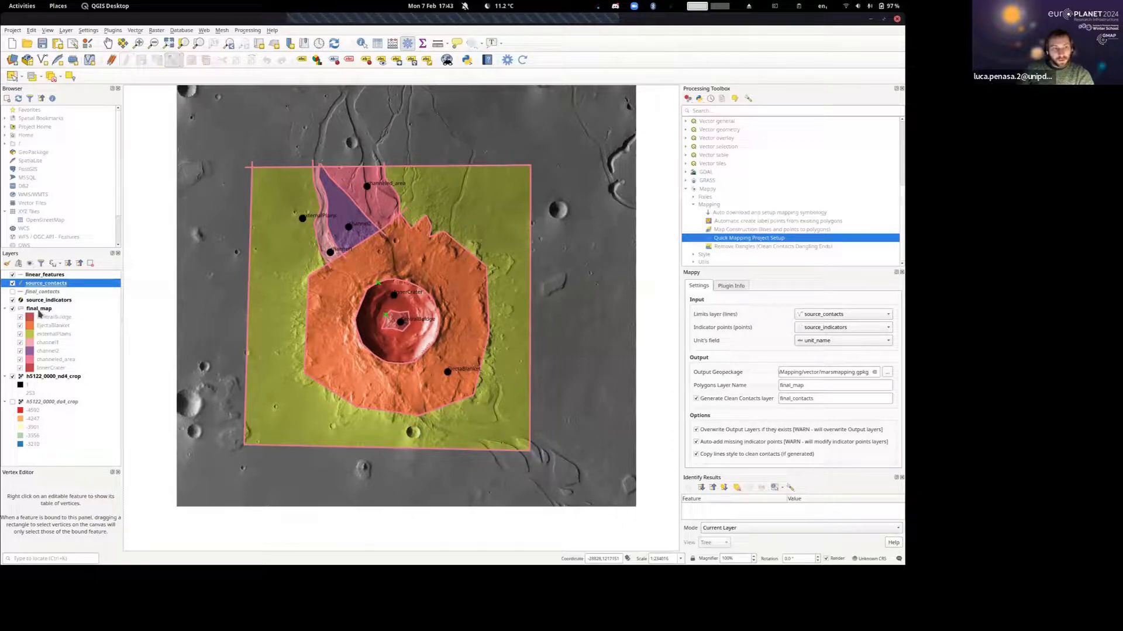
{"action": "left_click", "coordinate": [37, 310]}
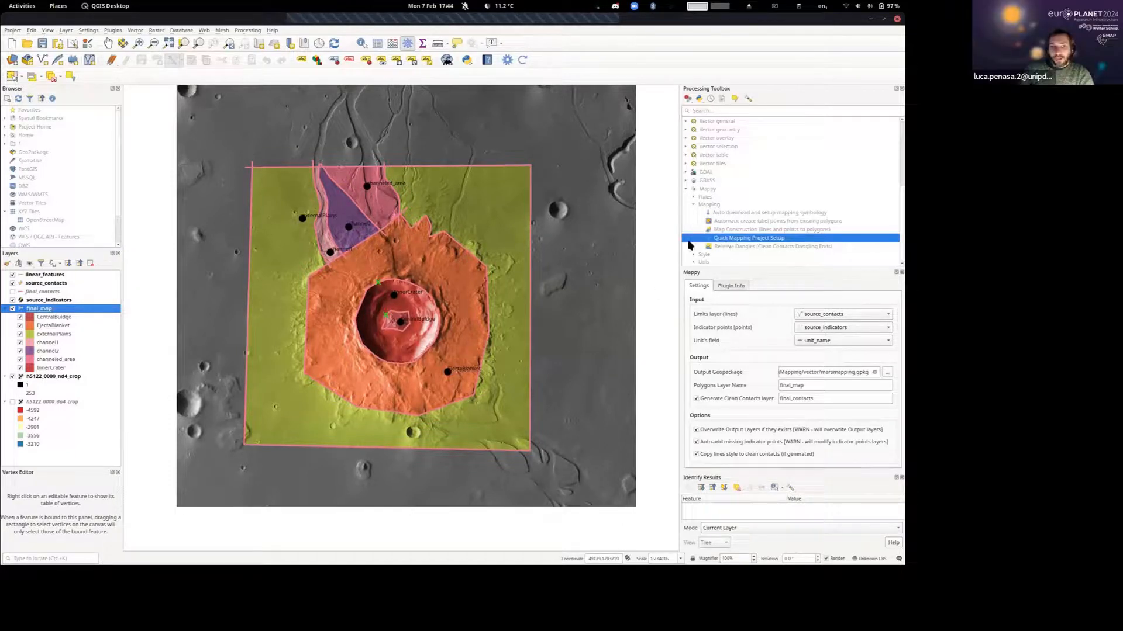
{"action": "left_click", "coordinate": [40, 276], "text": "shift"}
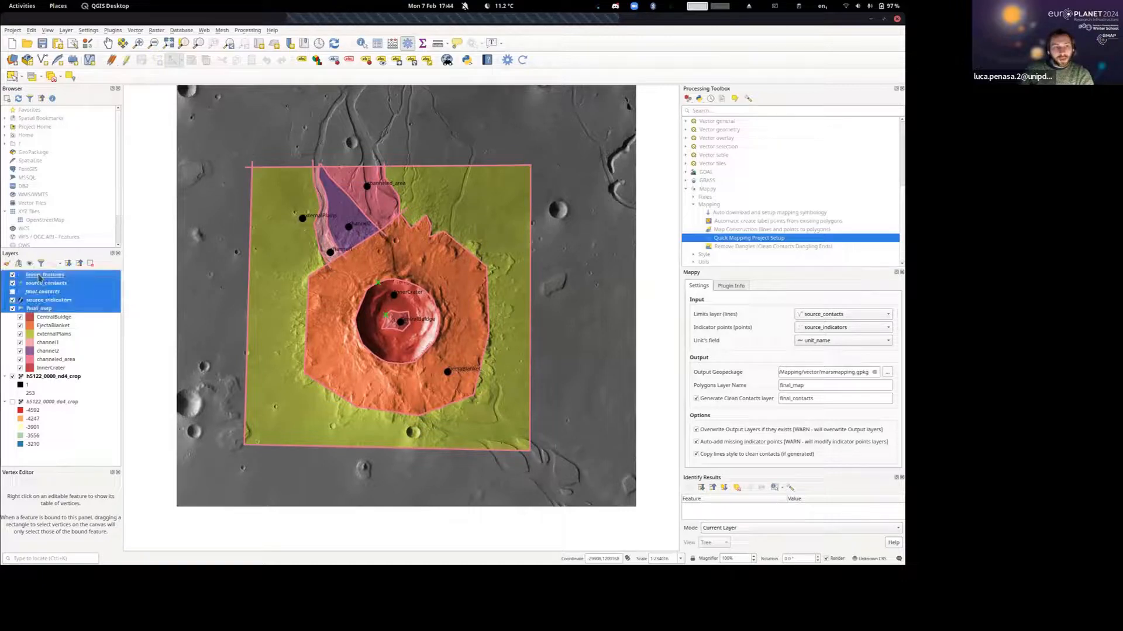
{"action": "left_click", "coordinate": [90, 264]}
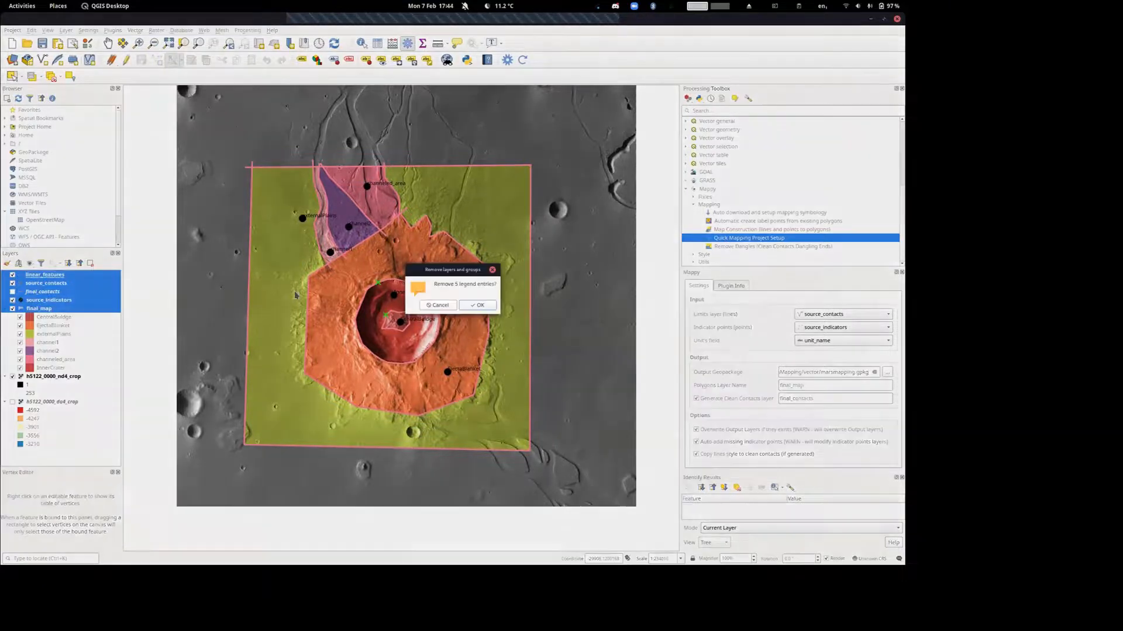
{"action": "left_click", "coordinate": [481, 305]}
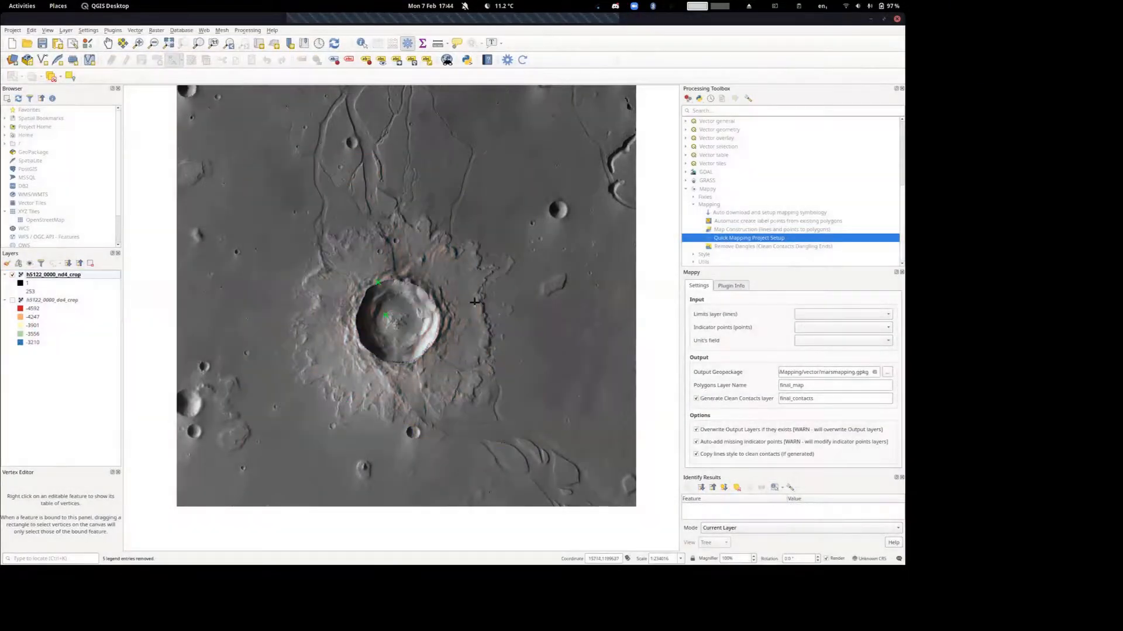
{"action": "left_click_drag", "start_coordinate": [520, 242], "coordinate": [508, 272]}
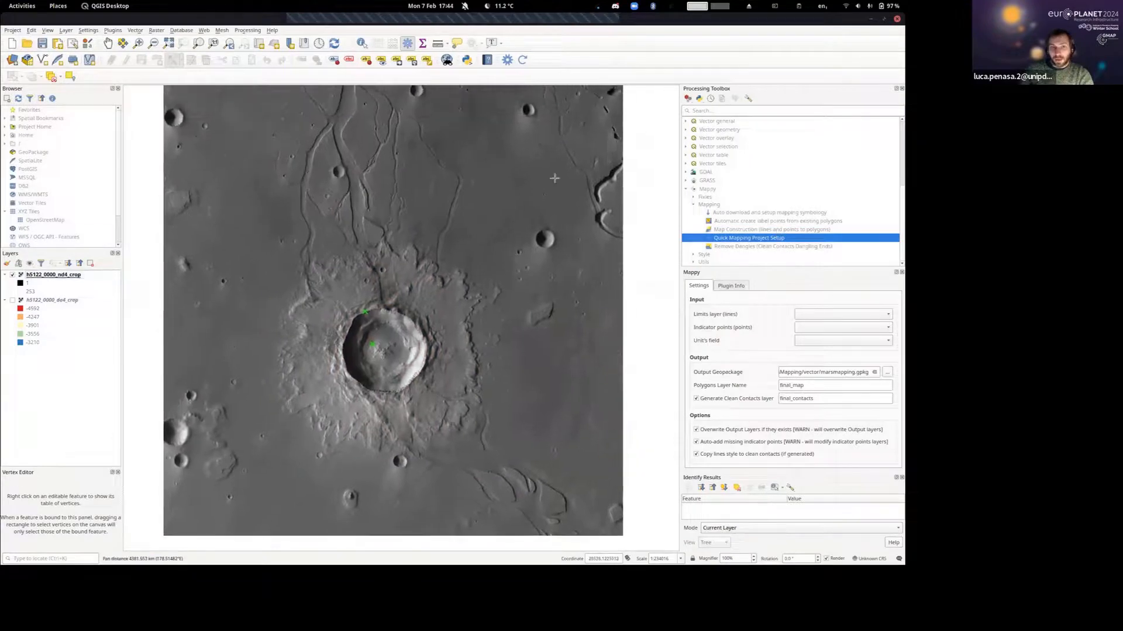
{"action": "left_click", "coordinate": [112, 46]}
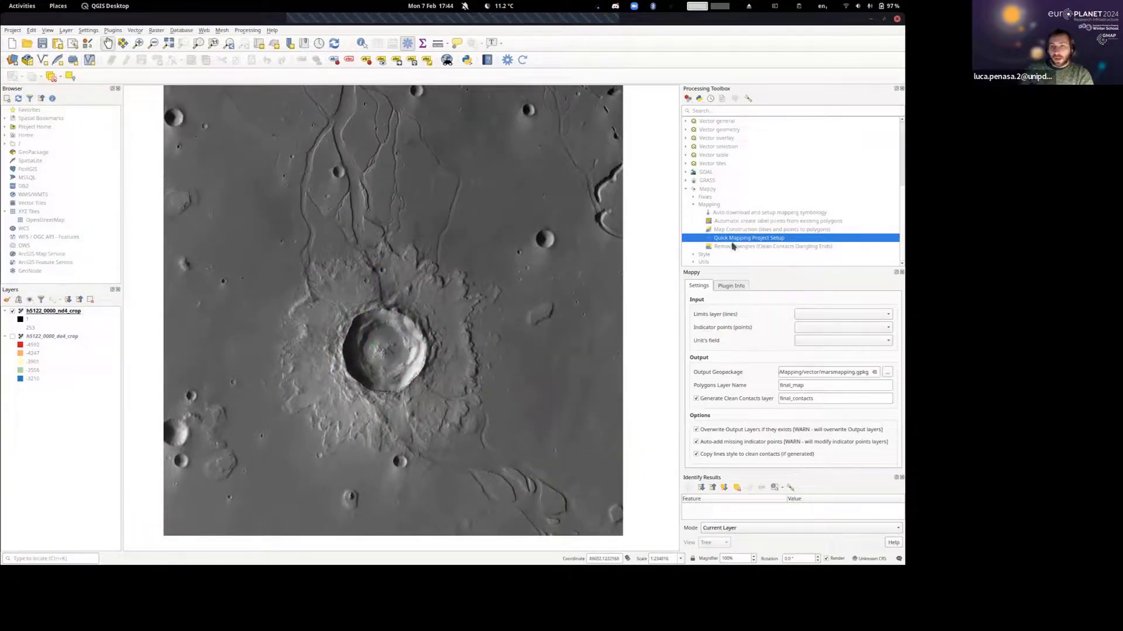
{"action": "double_click", "coordinate": [743, 238]}
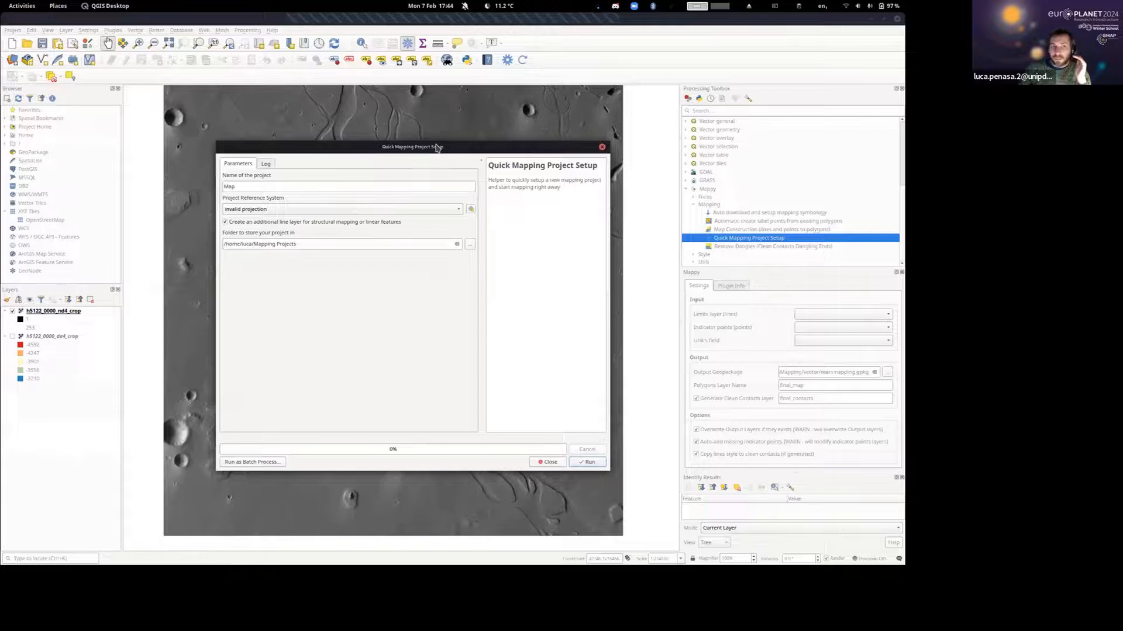
{"action": "left_click", "coordinate": [67, 30]}
{"action": "left_click", "coordinate": [66, 30]}
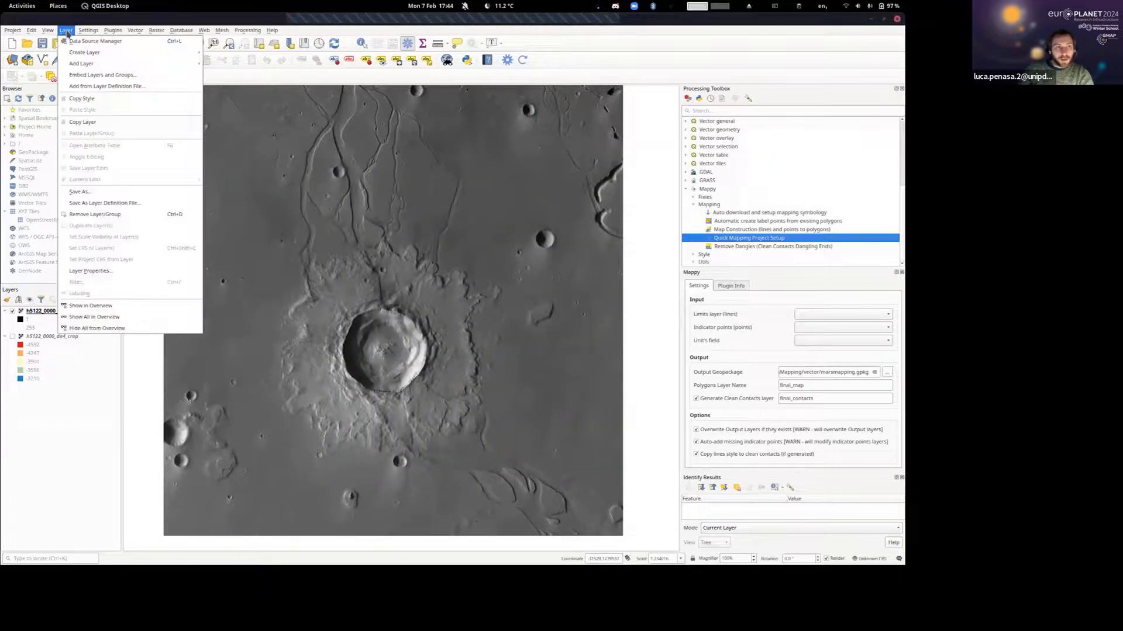
{"action": "mouse_move", "coordinate": [88, 53]}
{"action": "key", "text": "Escape"}
{"action": "key", "text": "Escape"}
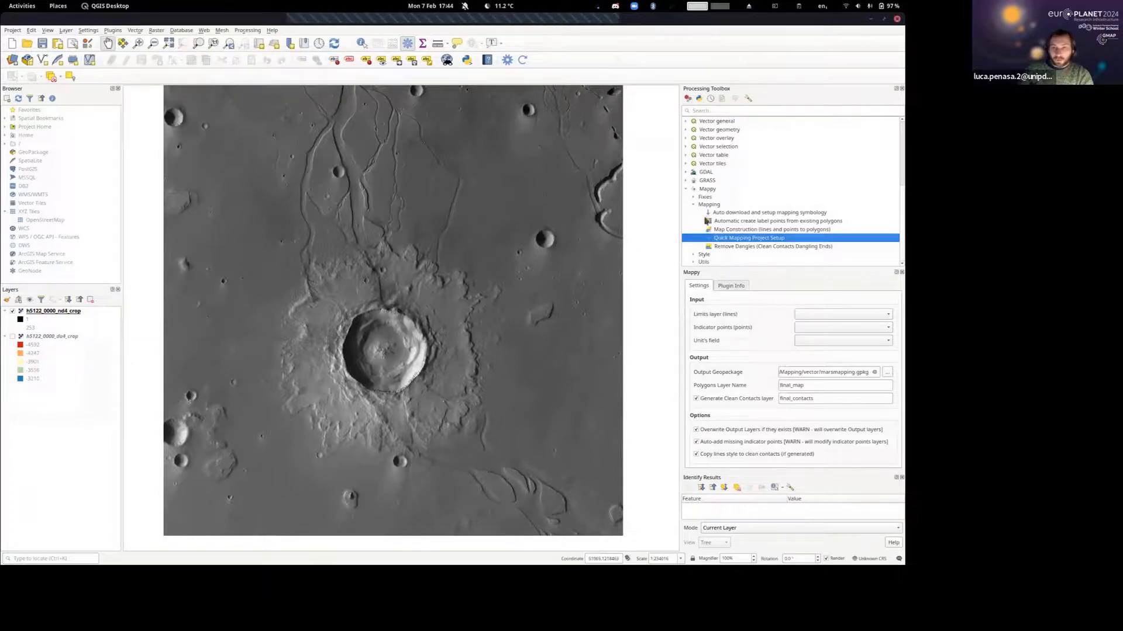
Run Quick Mapping Project Setup with the project name MapMars2 and the project CRS SINUSOIDAL MARS, keeping the additional linear features layer.
{"action": "double_click", "coordinate": [729, 239]}
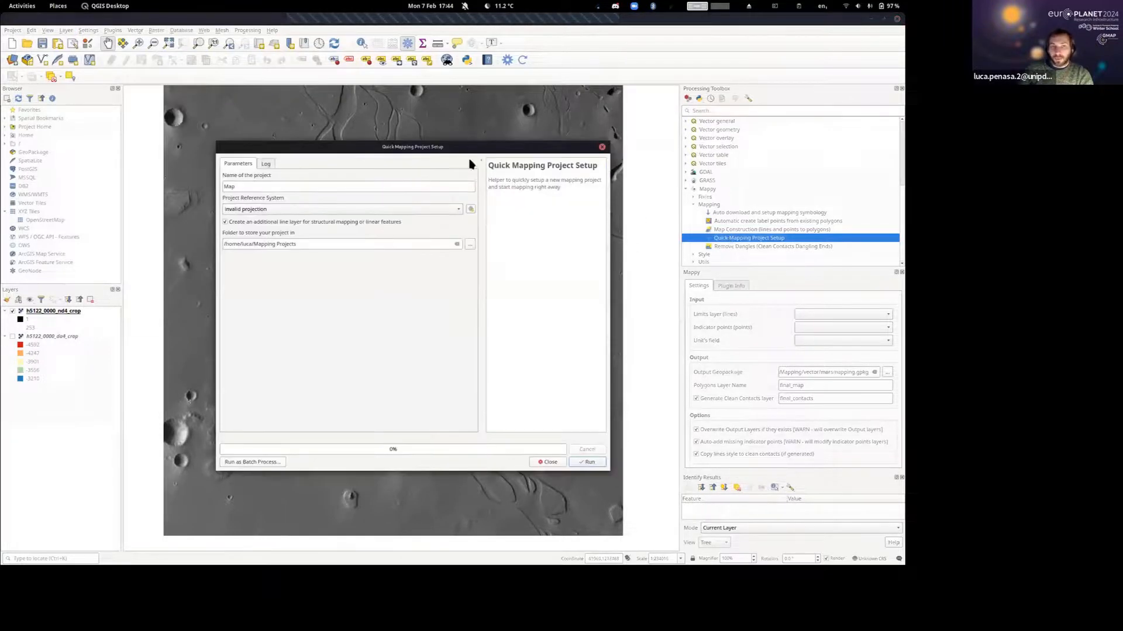
{"action": "left_click", "coordinate": [256, 191]}
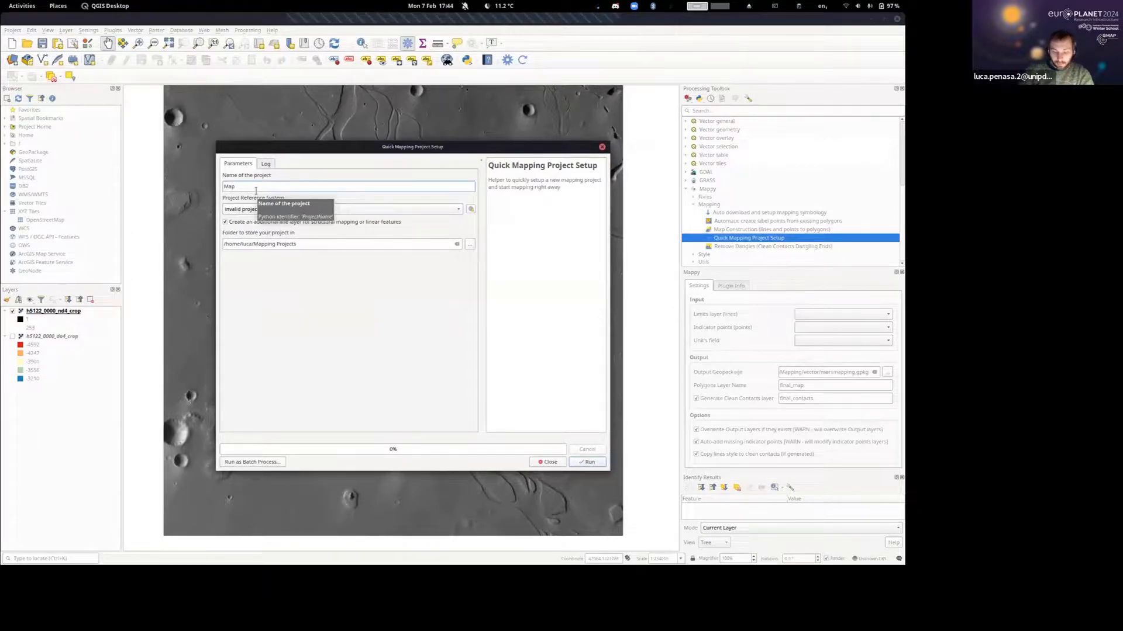
{"action": "type", "text": "Mars2"}
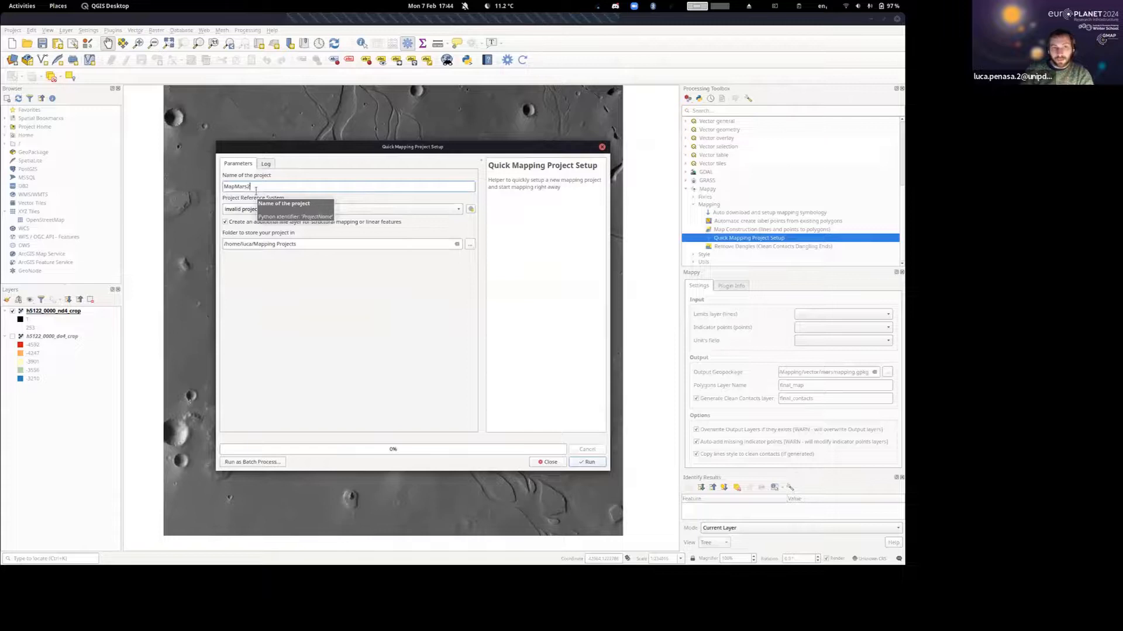
{"action": "left_click", "coordinate": [317, 213]}
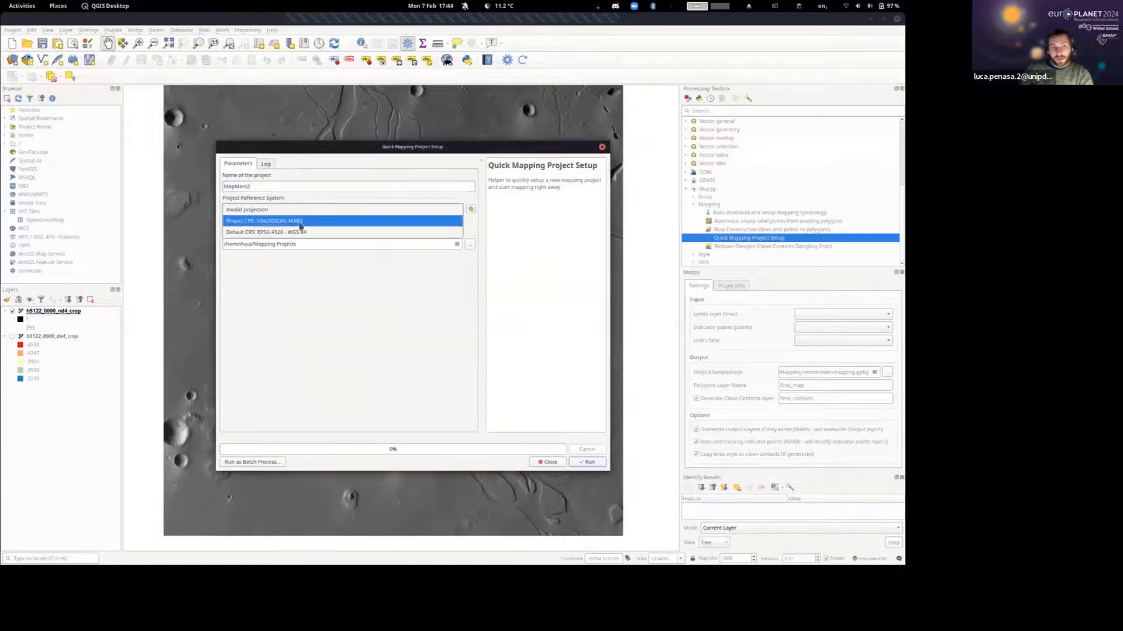
{"action": "left_click", "coordinate": [250, 221]}
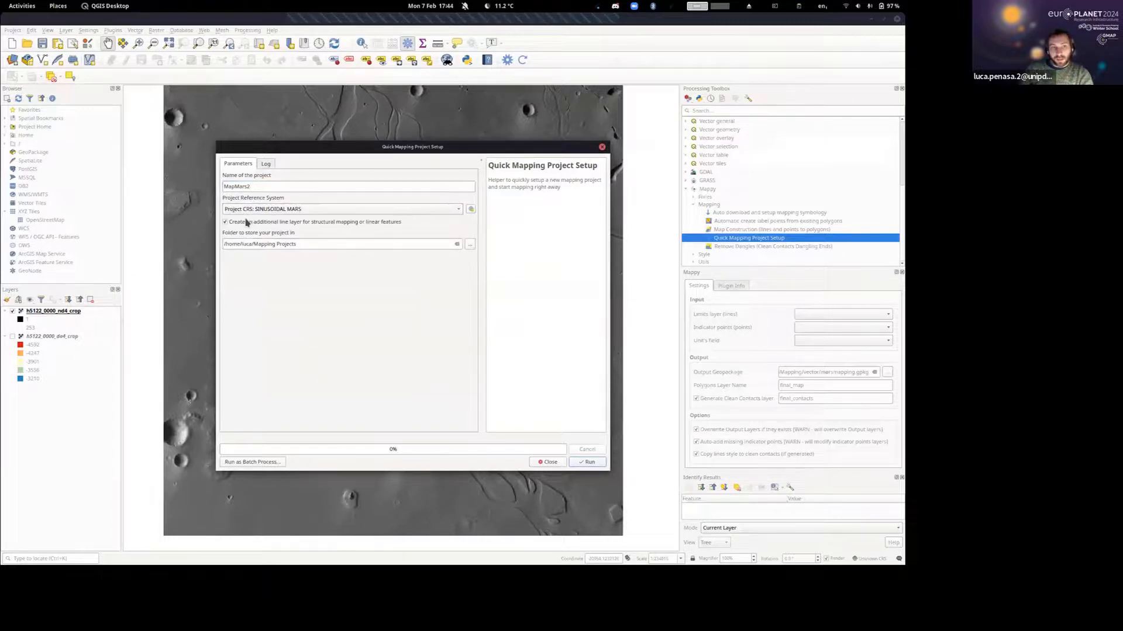
{"action": "left_click", "coordinate": [589, 463]}
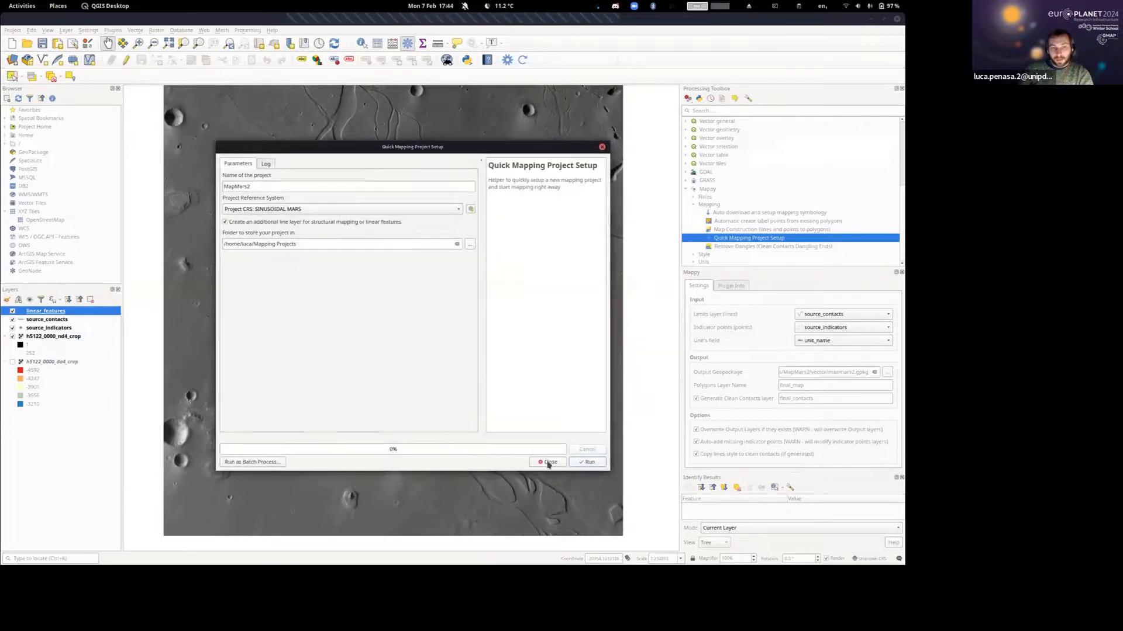
{"action": "left_click", "coordinate": [548, 463]}
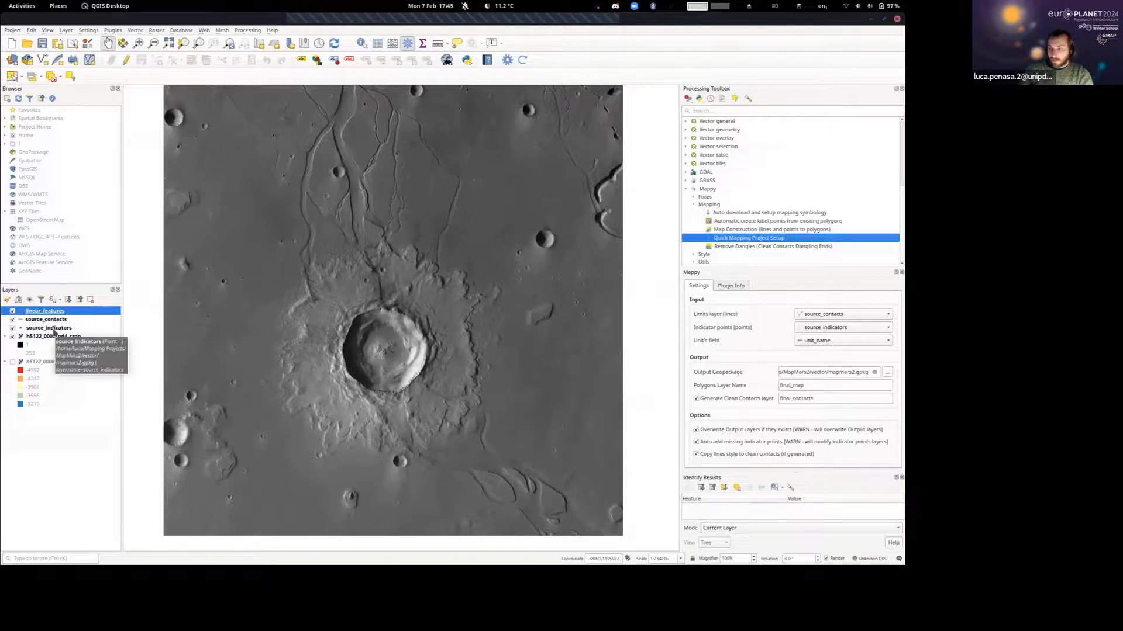
Start editing source_contacts and draw a rectangular outer boundary around the crater and its ejecta, with the line ends crossing at the northwest corner.
{"action": "left_click", "coordinate": [35, 322]}
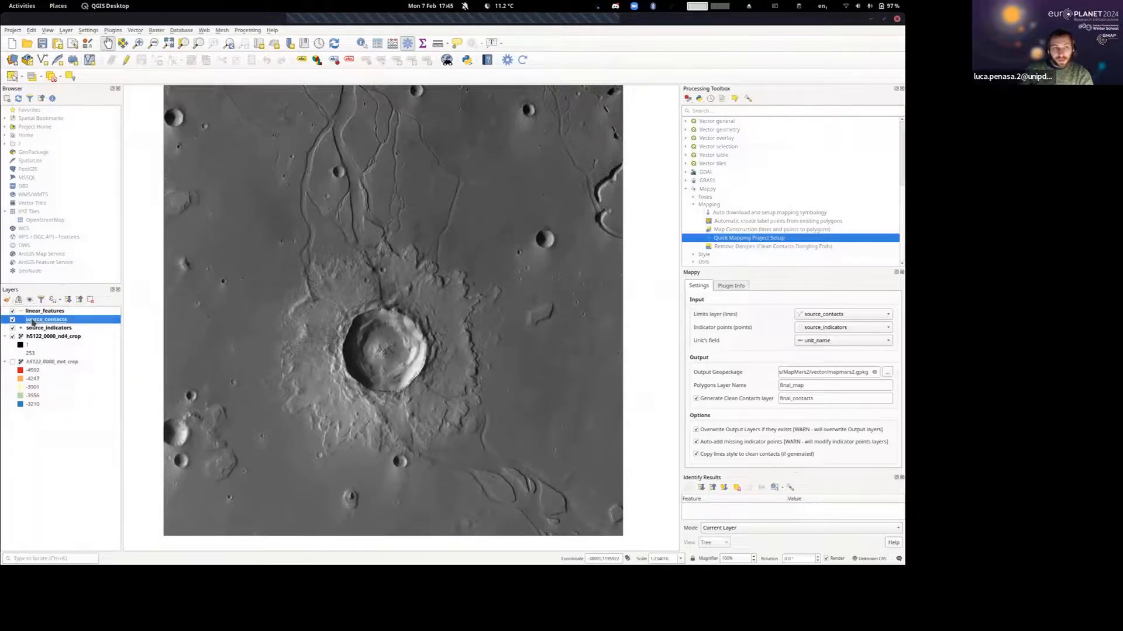
{"action": "left_click", "coordinate": [135, 62]}
{"action": "left_click", "coordinate": [156, 59]}
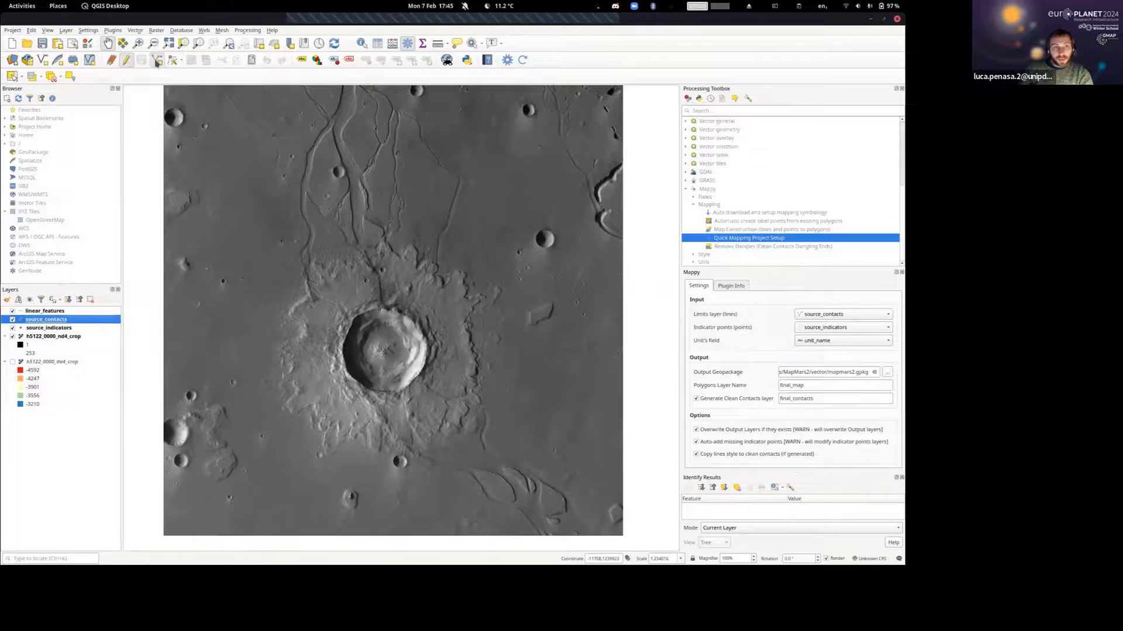
{"action": "left_click", "coordinate": [532, 230]}
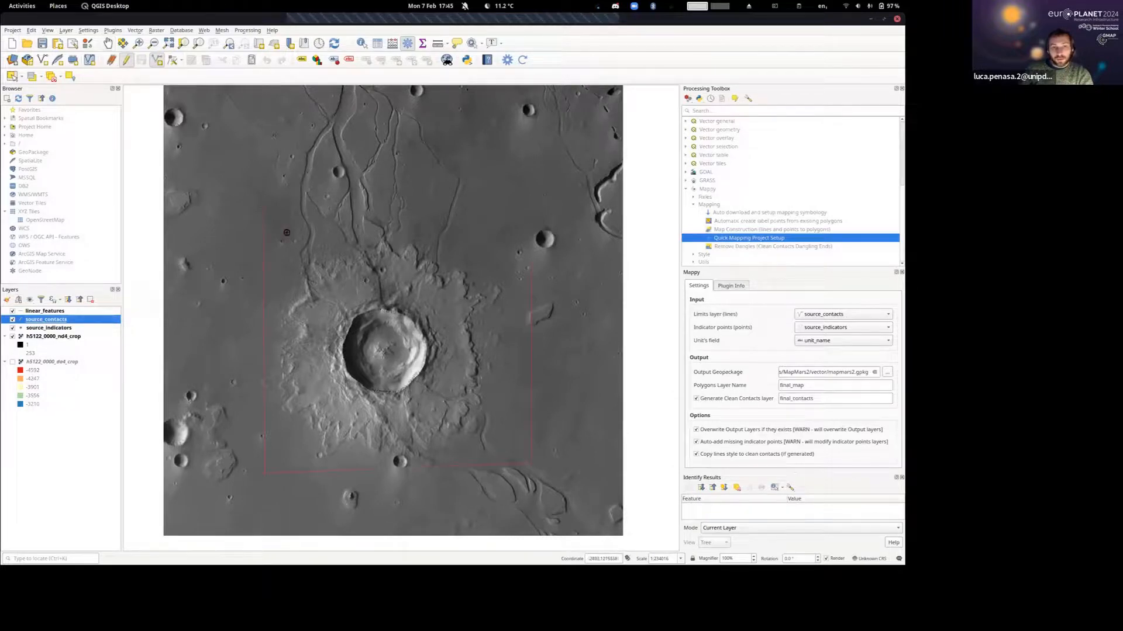
{"action": "right_click", "coordinate": [250, 229]}
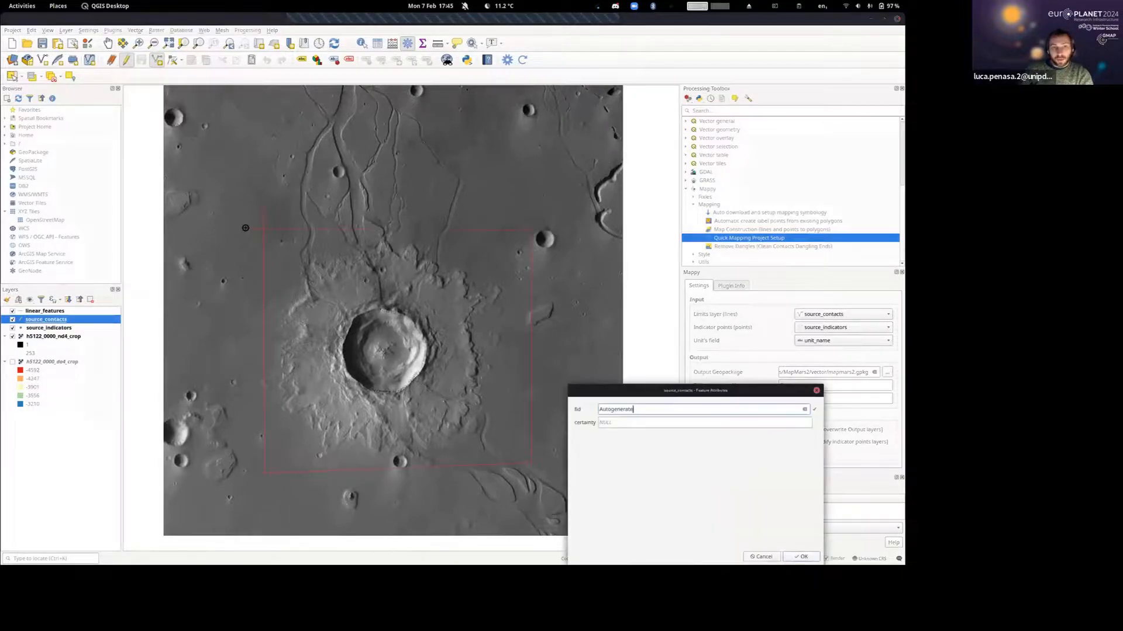
{"action": "left_click", "coordinate": [801, 557]}
Draw a rough polygonal contact around the ejecta blanket inside the rectangular boundary, accepting the default attributes.
{"action": "left_click", "coordinate": [404, 248]}
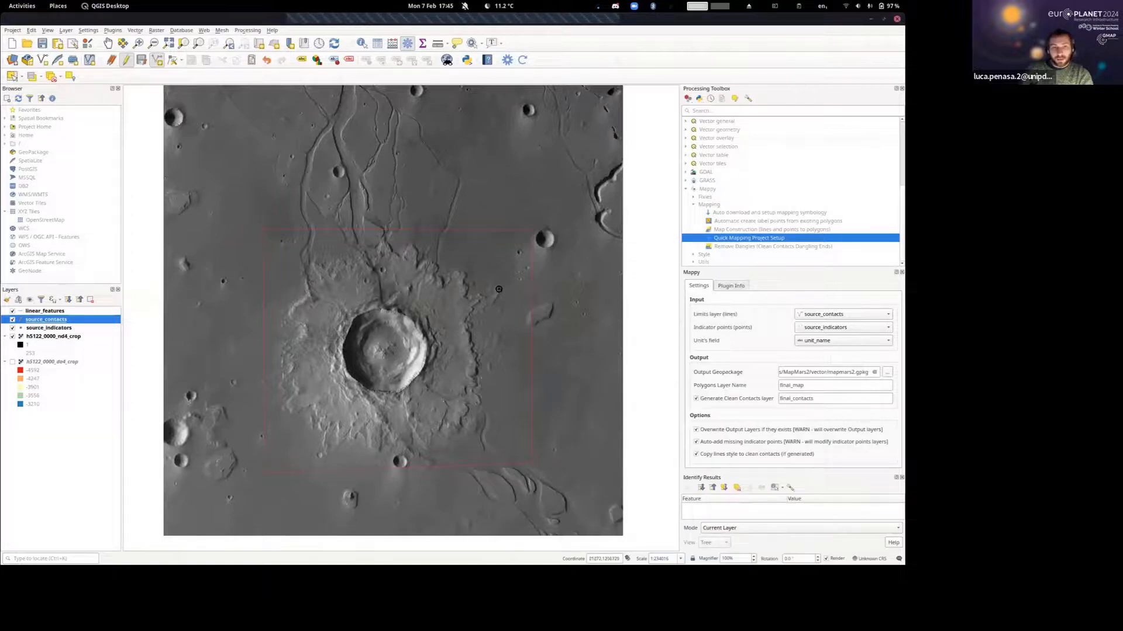
{"action": "left_click", "coordinate": [480, 305]}
{"action": "left_click", "coordinate": [467, 437]}
{"action": "left_click", "coordinate": [279, 363]}
{"action": "left_click", "coordinate": [322, 277]}
{"action": "right_click", "coordinate": [321, 278]}
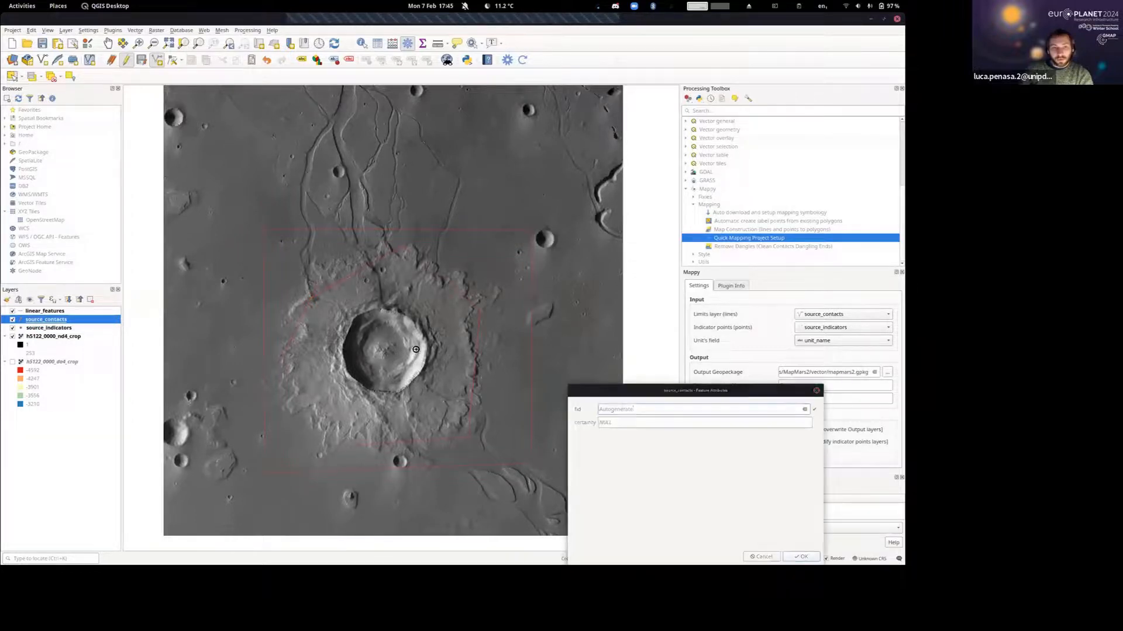
{"action": "left_click", "coordinate": [801, 556]}
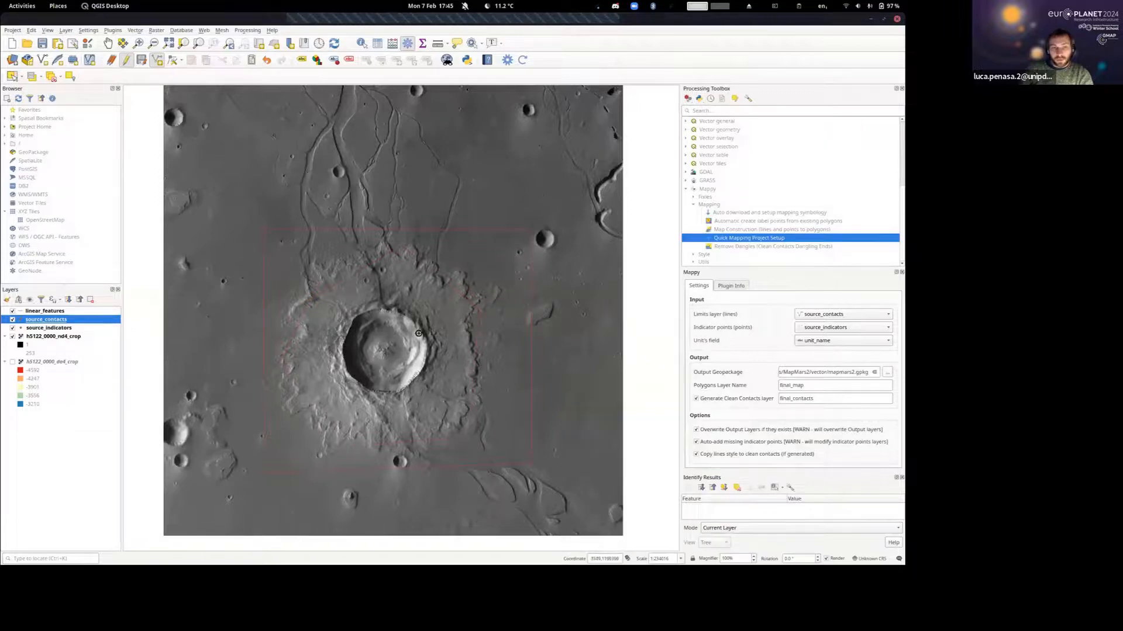
Finish the contact along the crater rim and the small contact around the central bulge, accepting the default attributes for both.
{"action": "right_click", "coordinate": [348, 323]}
{"action": "left_click", "coordinate": [804, 556]}
{"action": "right_click", "coordinate": [379, 341]}
{"action": "left_click", "coordinate": [801, 556]}
Set the line width of the source_contacts symbol to 1 mm.
{"action": "double_click", "coordinate": [40, 320]}
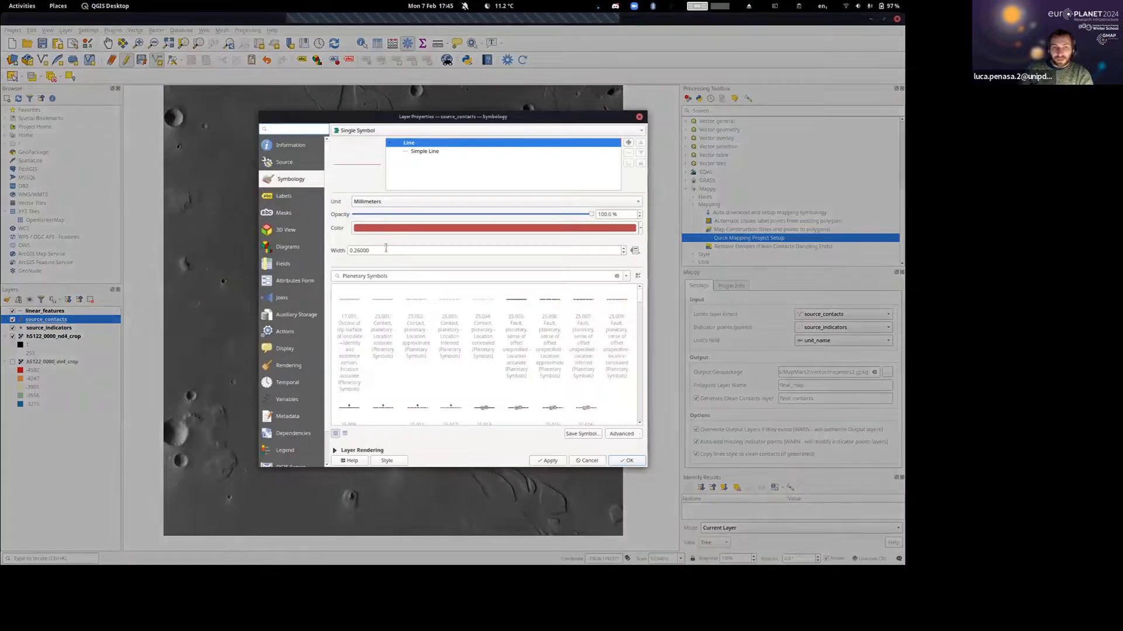
{"action": "double_click", "coordinate": [386, 250]}
{"action": "type", "text": "1"}
{"action": "left_click", "coordinate": [628, 463]}
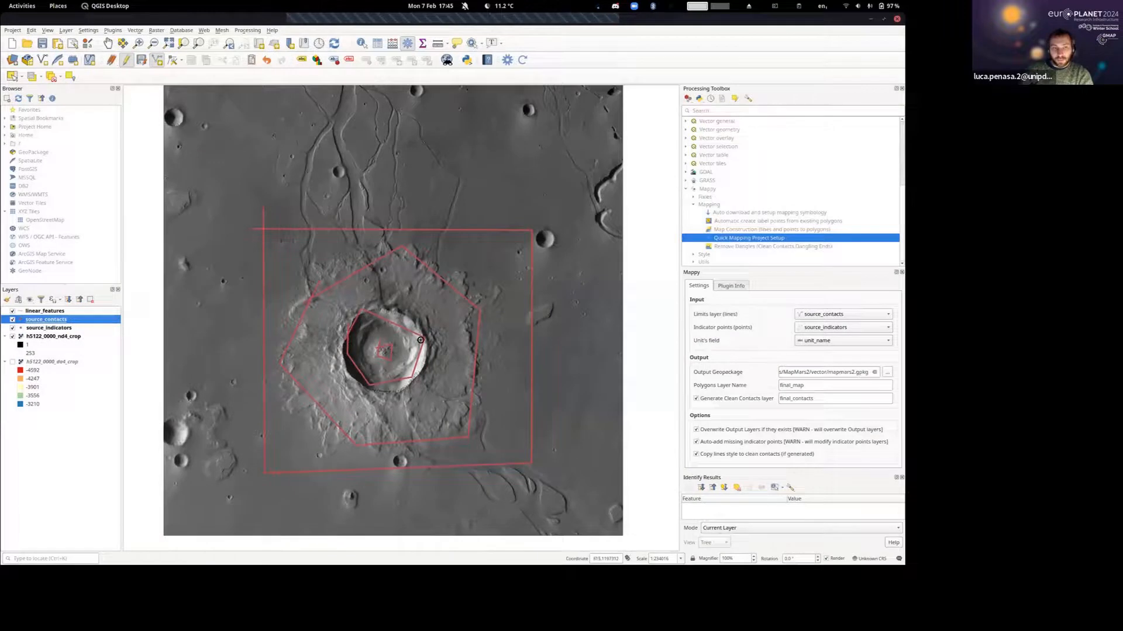
Generate final_map and final_contacts with Mappy from source_contacts and source_indicators, saving the unsaved contact edits.
{"action": "left_click_drag", "start_coordinate": [420, 339], "coordinate": [407, 295]}
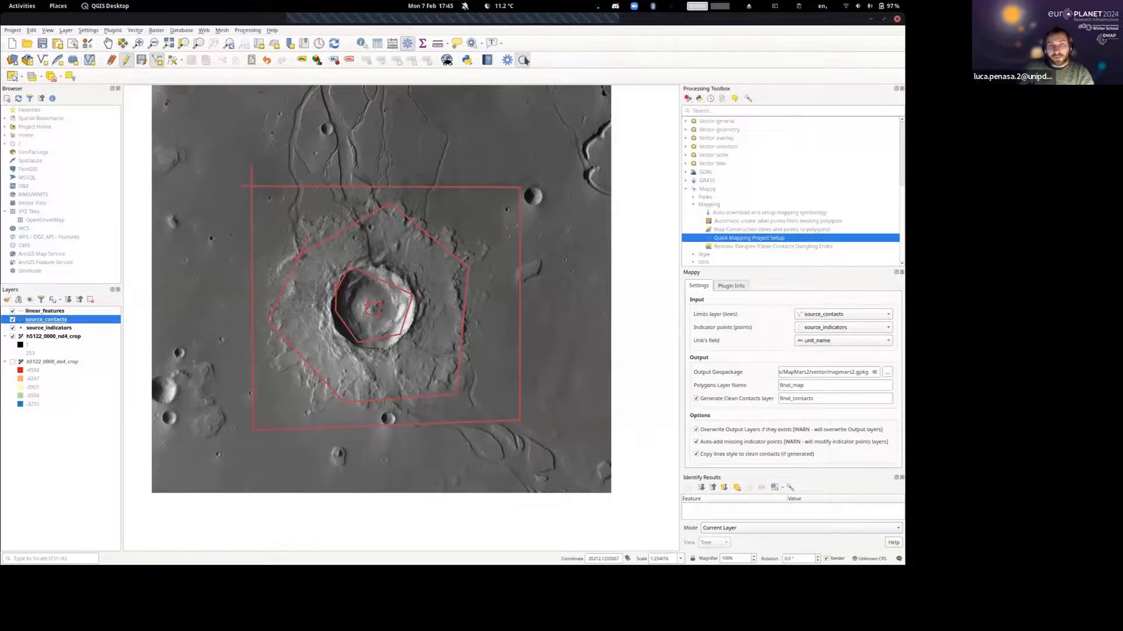
{"action": "left_click", "coordinate": [543, 270]}
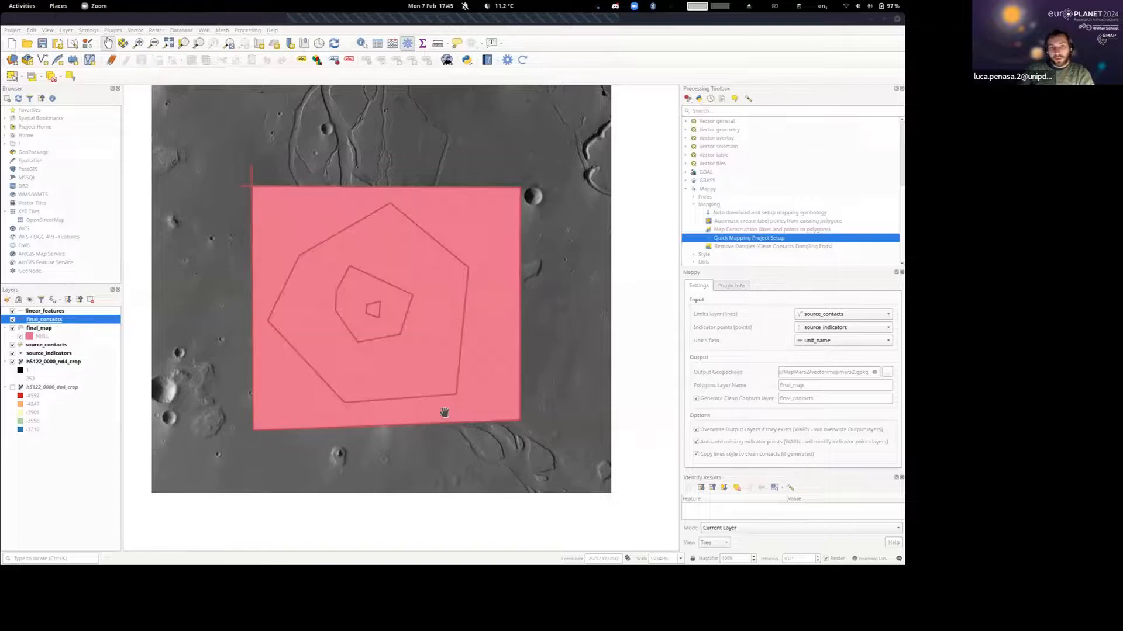
{"action": "left_click_drag", "start_coordinate": [382, 336], "coordinate": [403, 336]}
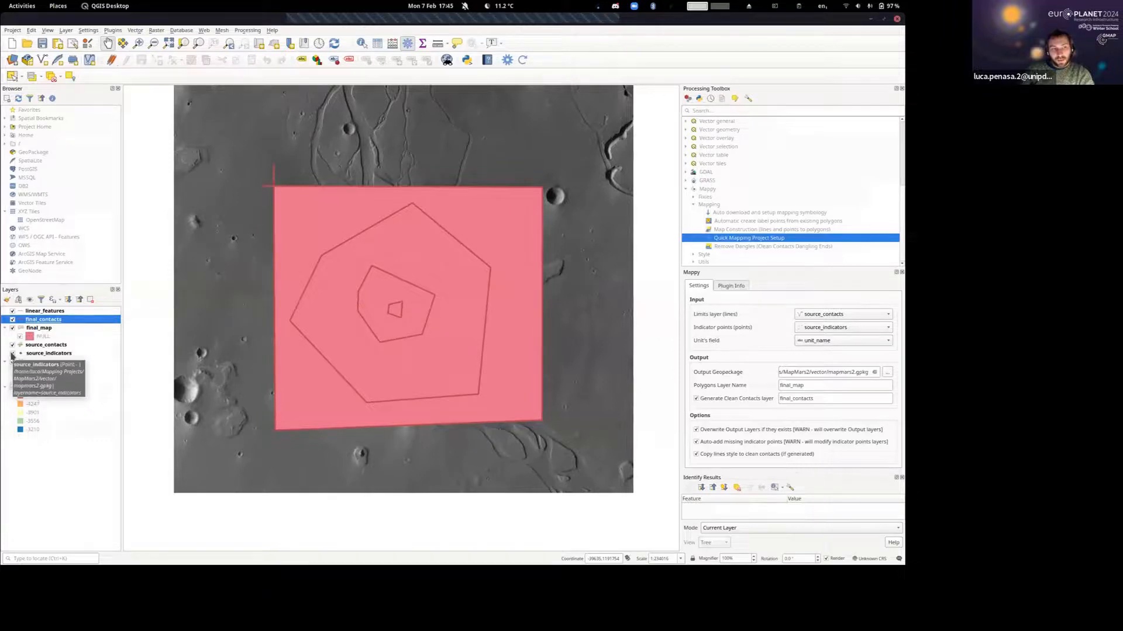
Hide the linear_features, final_contacts, source_contacts and source_indicators layers, keeping final_map displayed over the crater image.
{"action": "left_click", "coordinate": [12, 345]}
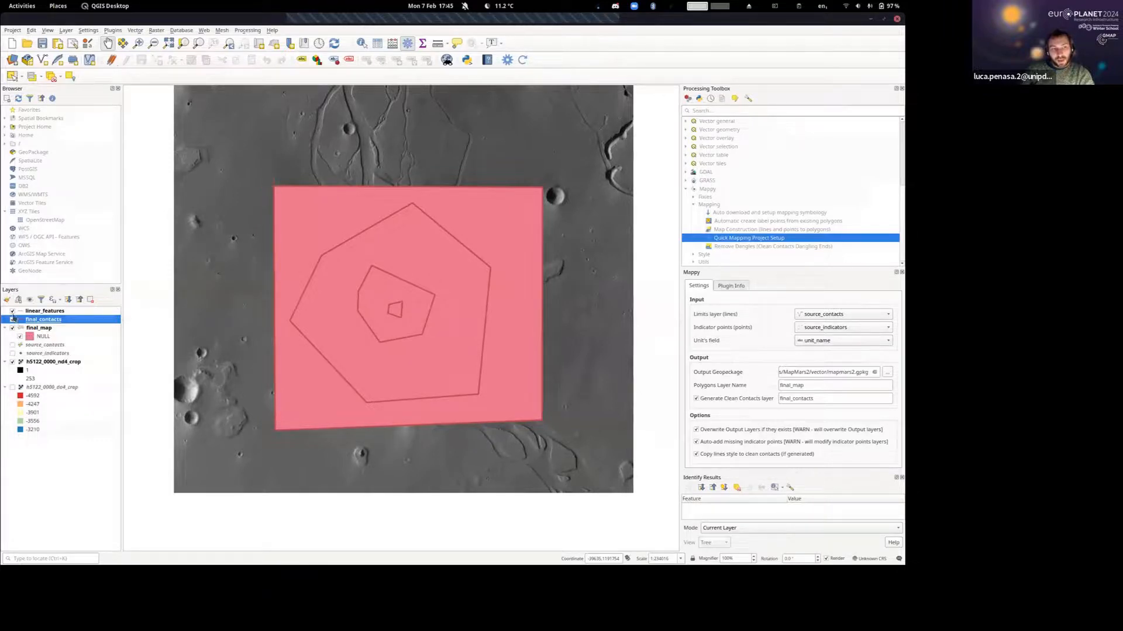
{"action": "left_click", "coordinate": [12, 320]}
{"action": "left_click", "coordinate": [12, 311]}
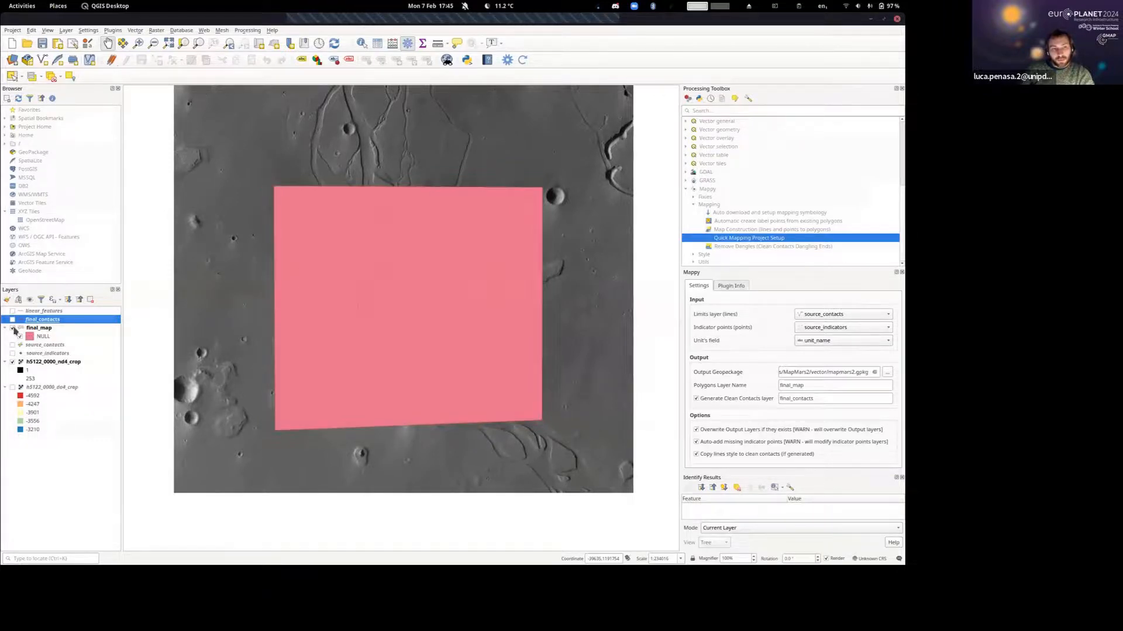
{"action": "left_click", "coordinate": [14, 328]}
{"action": "left_click", "coordinate": [14, 329]}
Place source_indicators directly above final_map in the layer order and show its points on the map.
{"action": "left_click", "coordinate": [37, 355]}
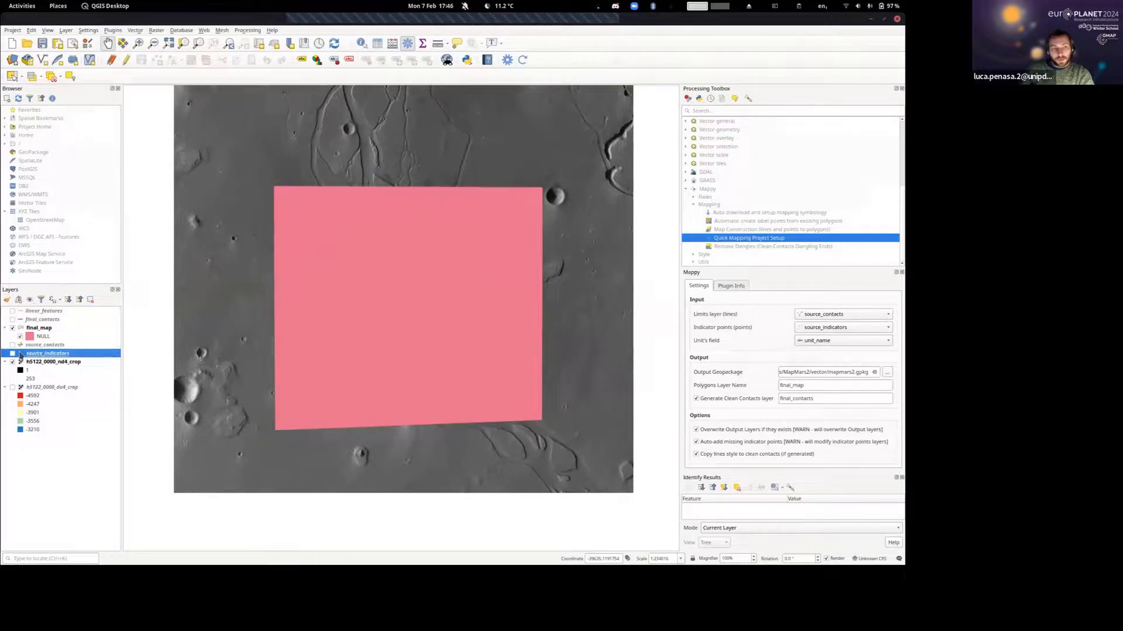
{"action": "left_click_drag", "start_coordinate": [45, 355], "coordinate": [58, 329]}
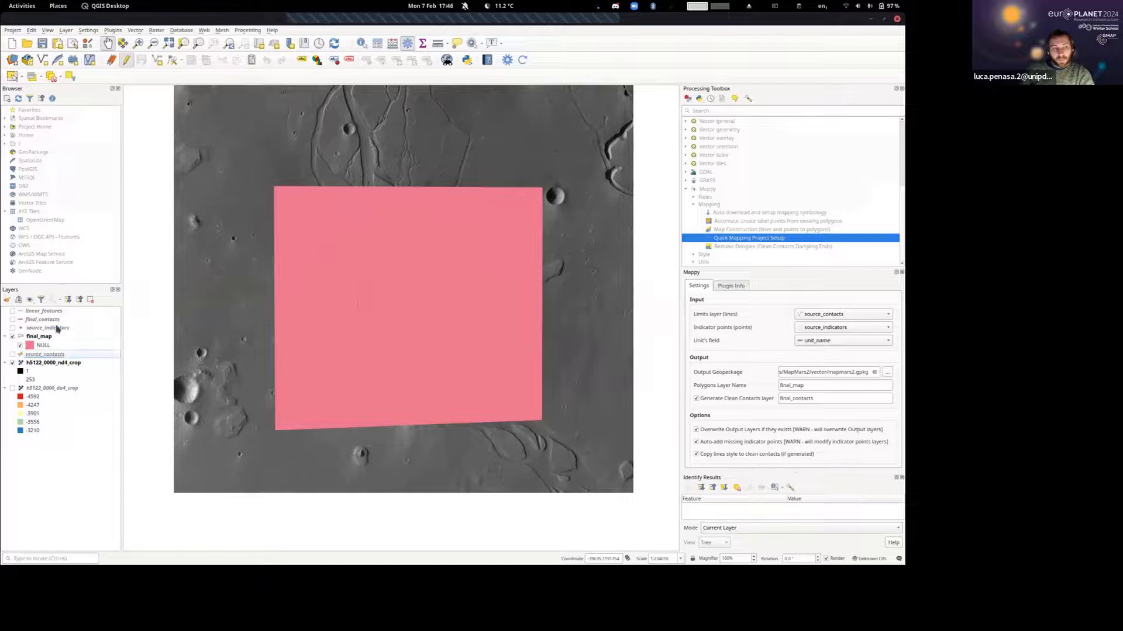
{"action": "left_click", "coordinate": [12, 328]}
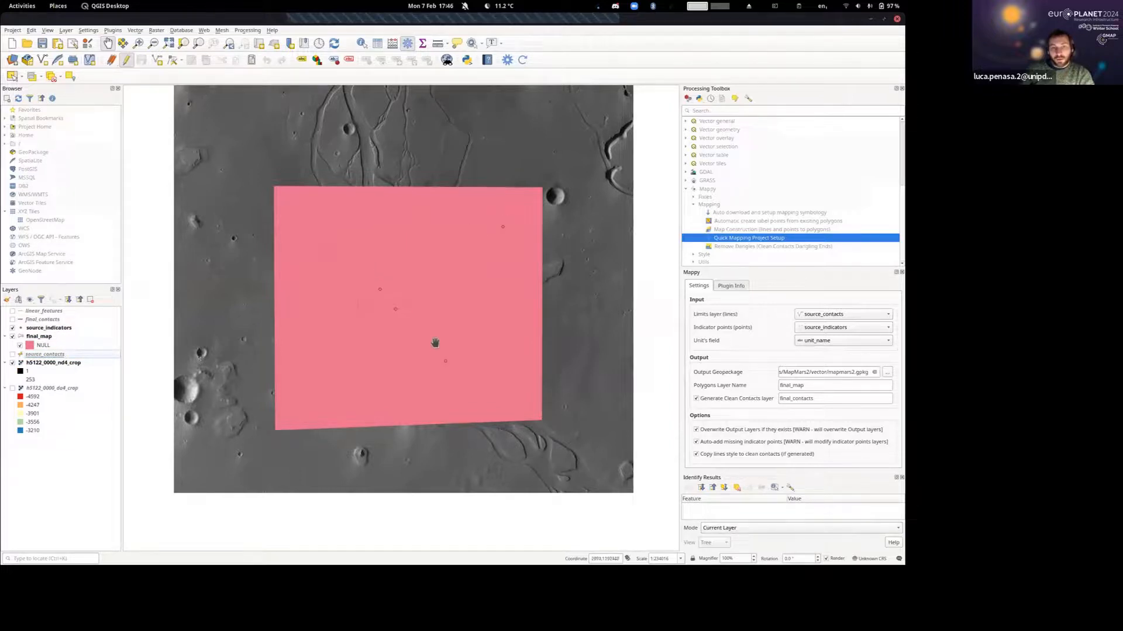
{"action": "scroll", "coordinate": [424, 315], "scroll_direction": "up", "scroll_amount": 2}
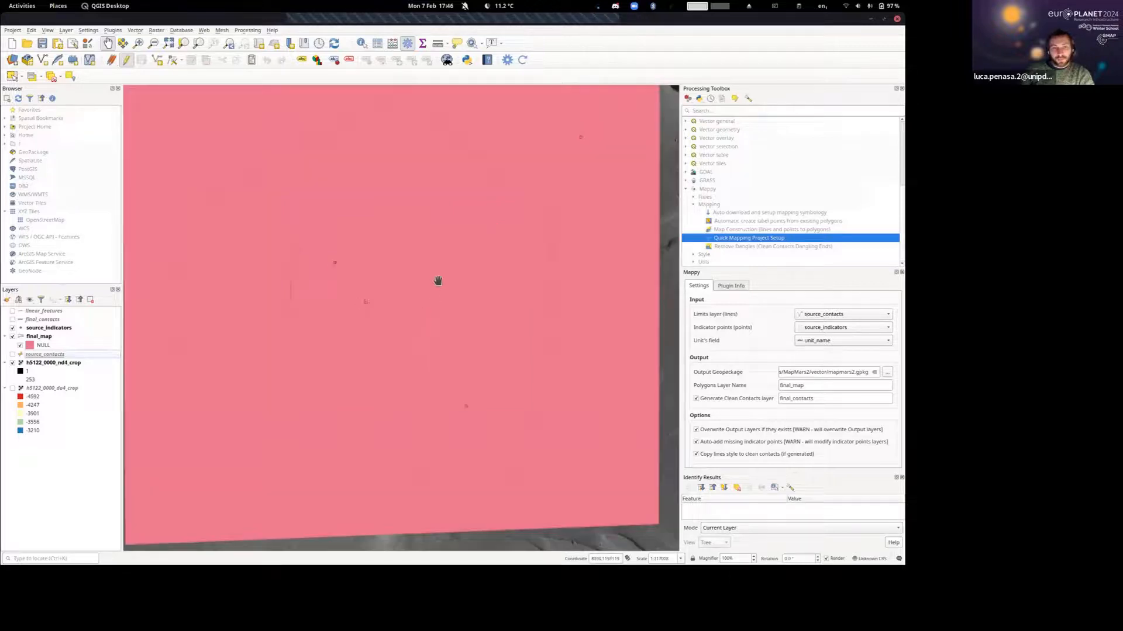
{"action": "scroll", "coordinate": [457, 253], "scroll_direction": "down", "scroll_amount": 2}
{"action": "left_click_drag", "start_coordinate": [456, 253], "coordinate": [388, 275]}
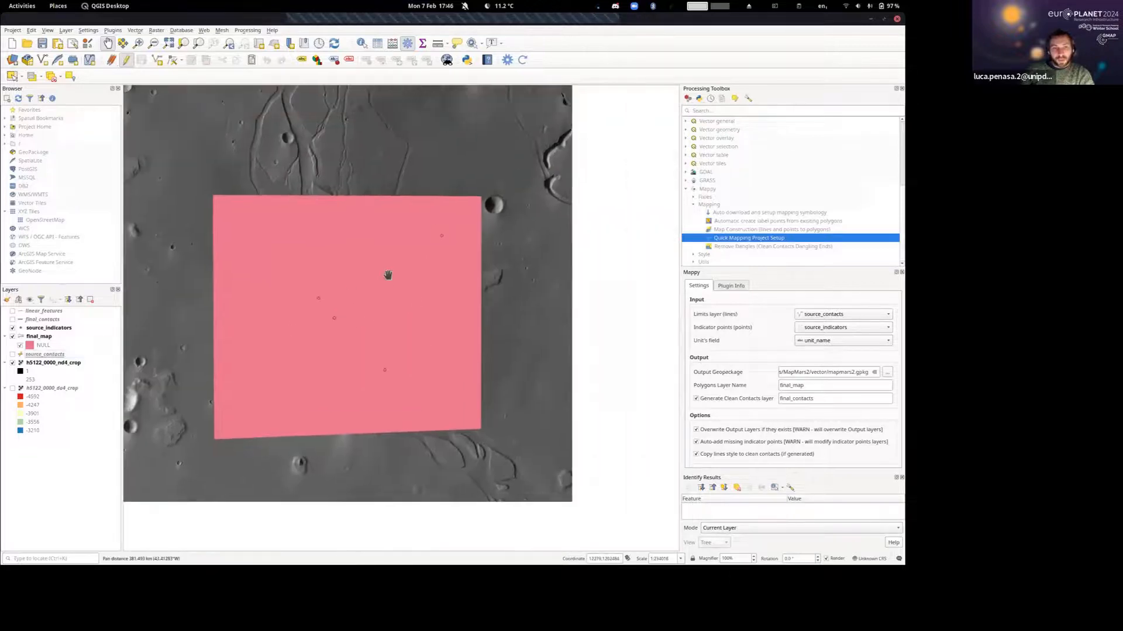
Start editing source_indicators and set unit_name to externalPlains for the indicator point near the map's northeast corner.
{"action": "left_click", "coordinate": [40, 336]}
{"action": "left_click", "coordinate": [40, 329]}
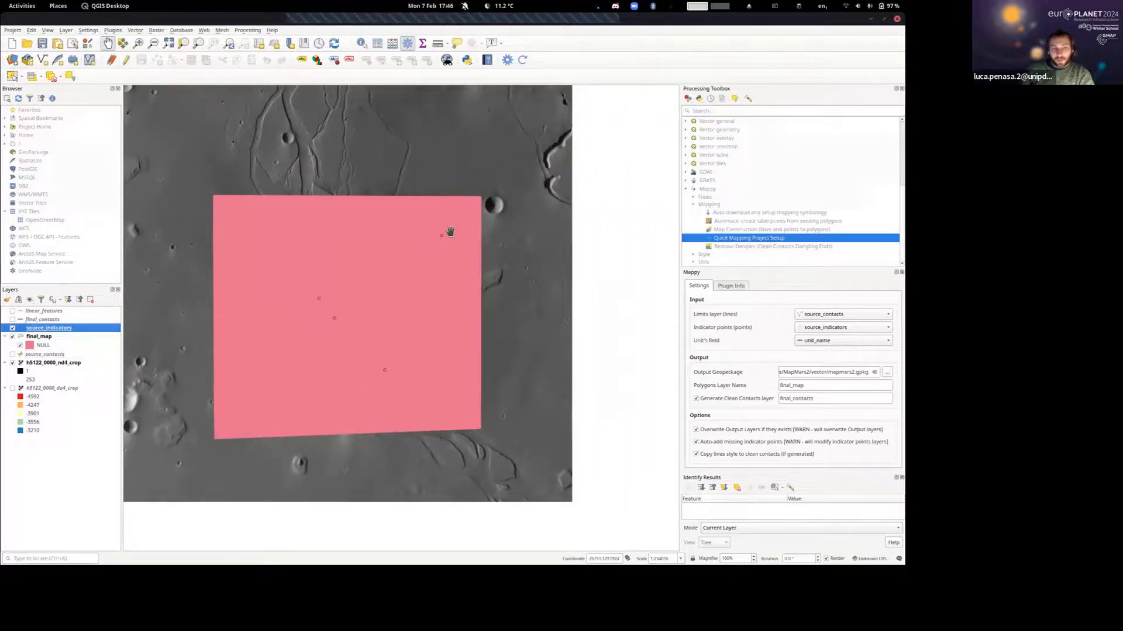
{"action": "left_click", "coordinate": [125, 60]}
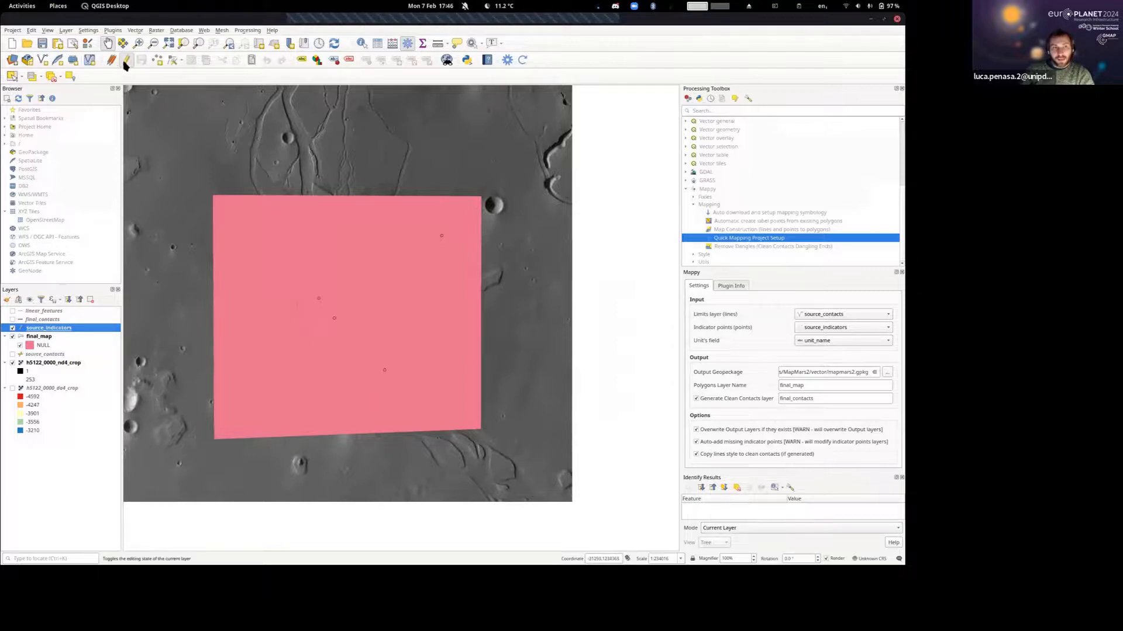
{"action": "left_click", "coordinate": [362, 45]}
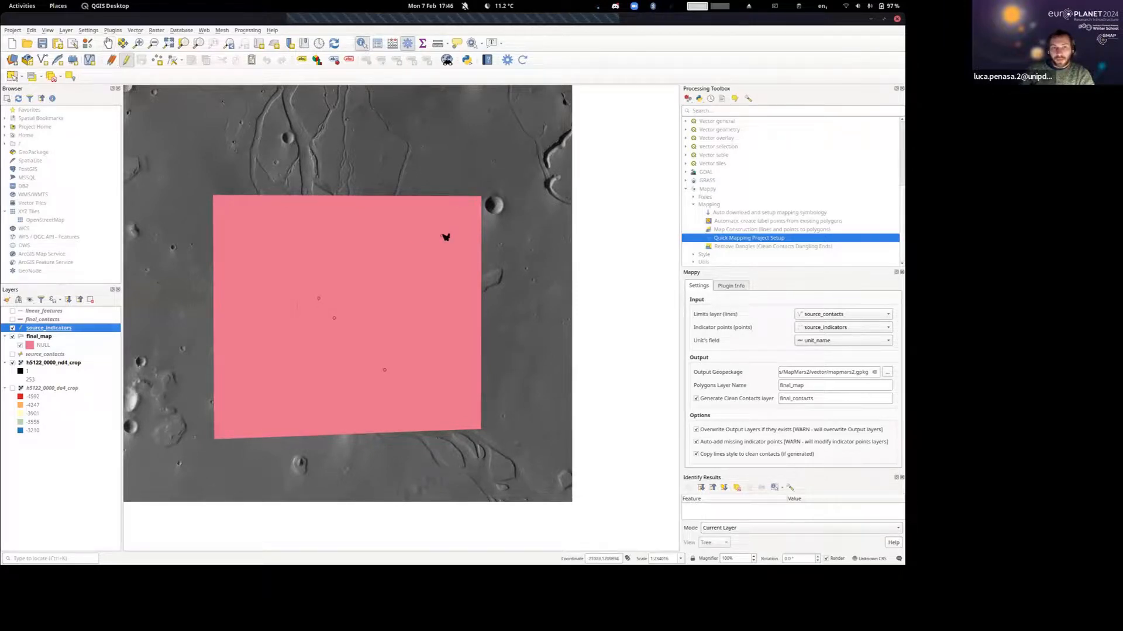
{"action": "left_click", "coordinate": [443, 236]}
{"action": "double_click", "coordinate": [641, 421]}
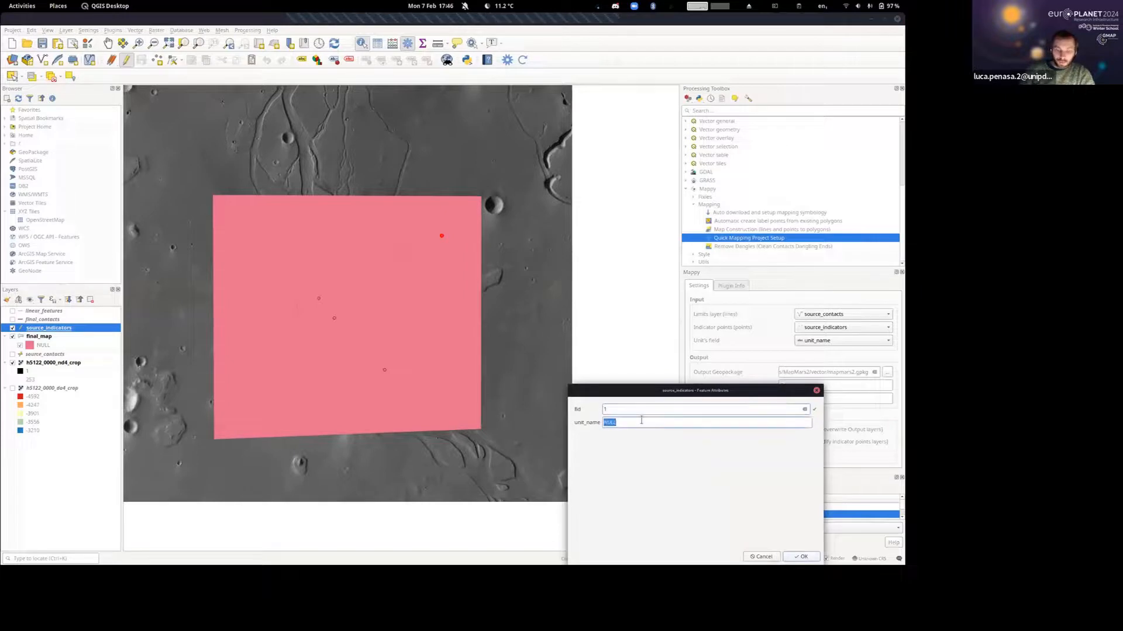
{"action": "type", "text": "externalPlains"}
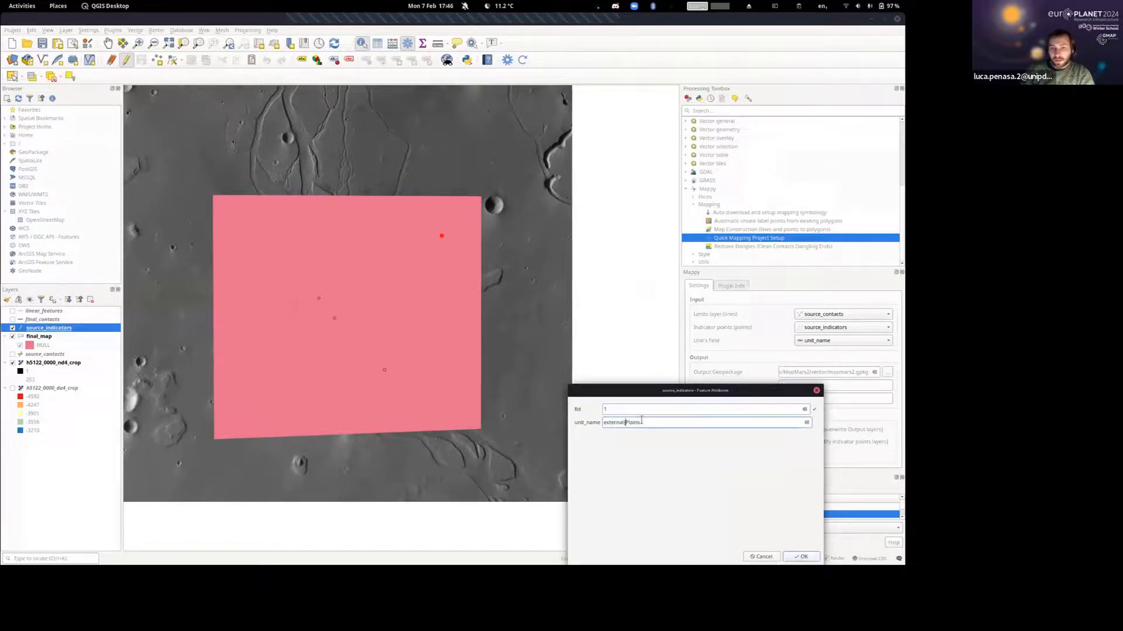
{"action": "key", "text": "Return"}
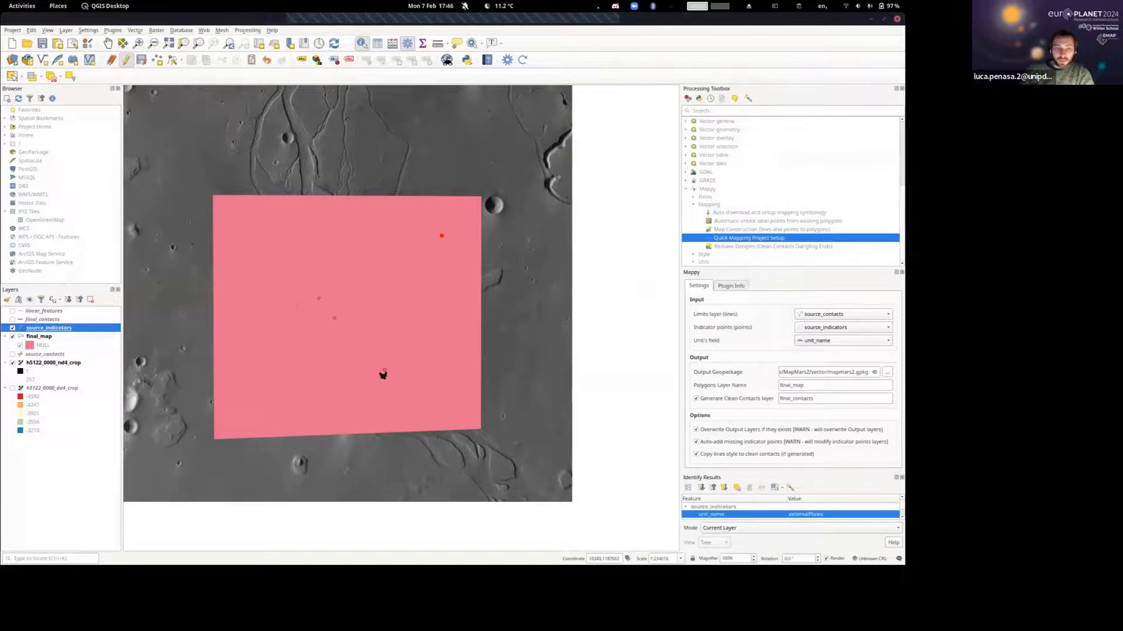
Set unit_name to EjectaBlanket for the indicator point southeast of the crater.
{"action": "left_click", "coordinate": [385, 370]}
{"action": "double_click", "coordinate": [612, 423]}
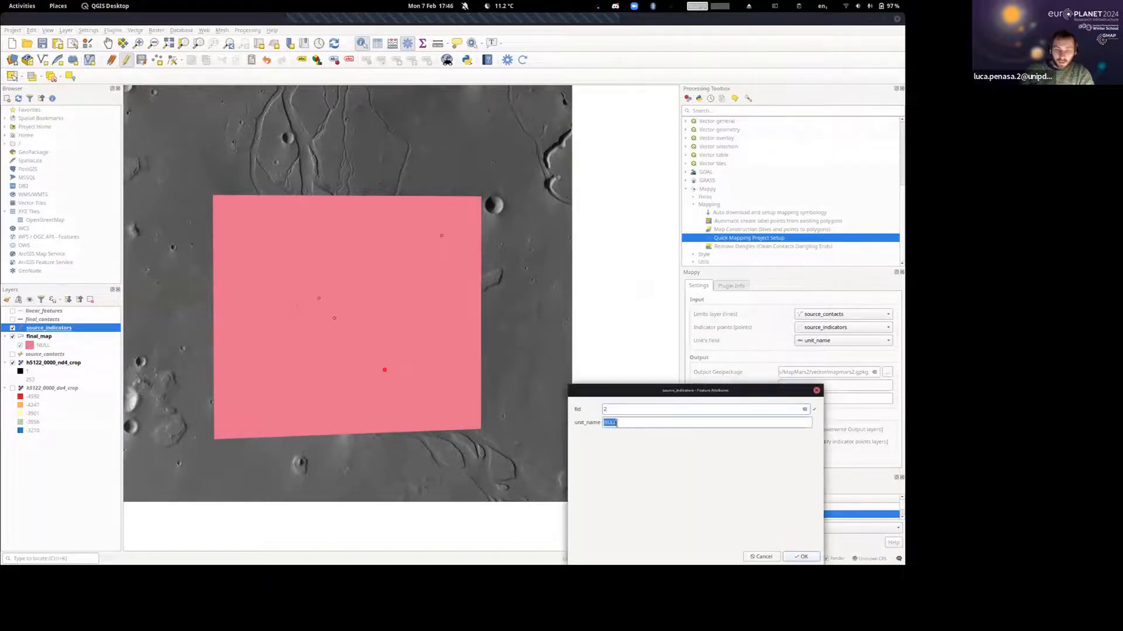
{"action": "type", "text": "Ejecta Blanket"}
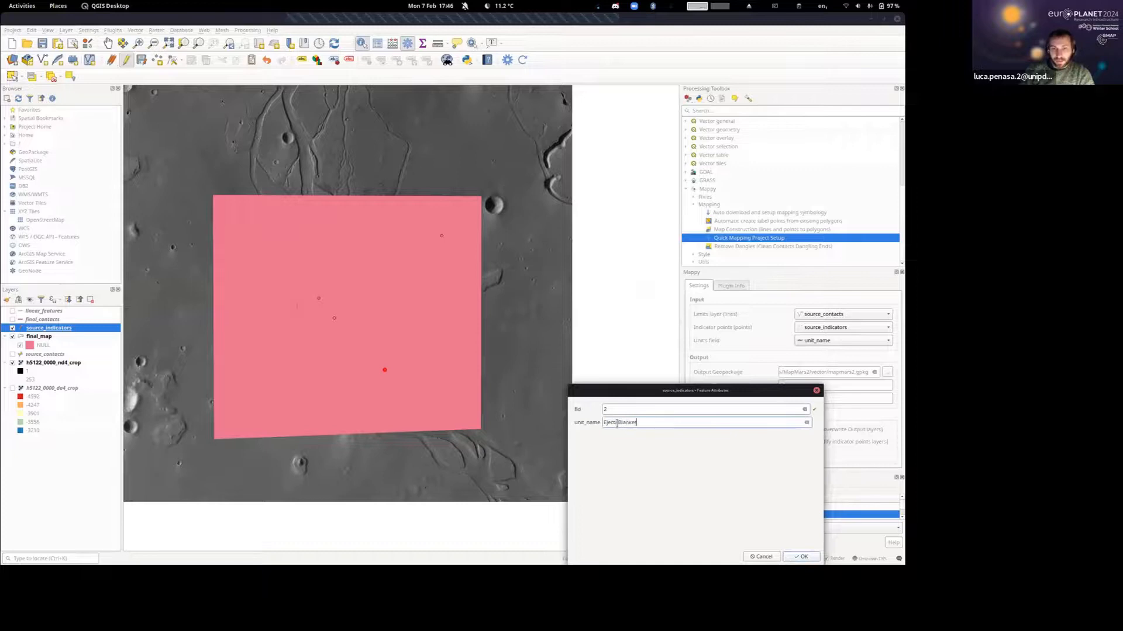
{"action": "key", "text": "Return"}
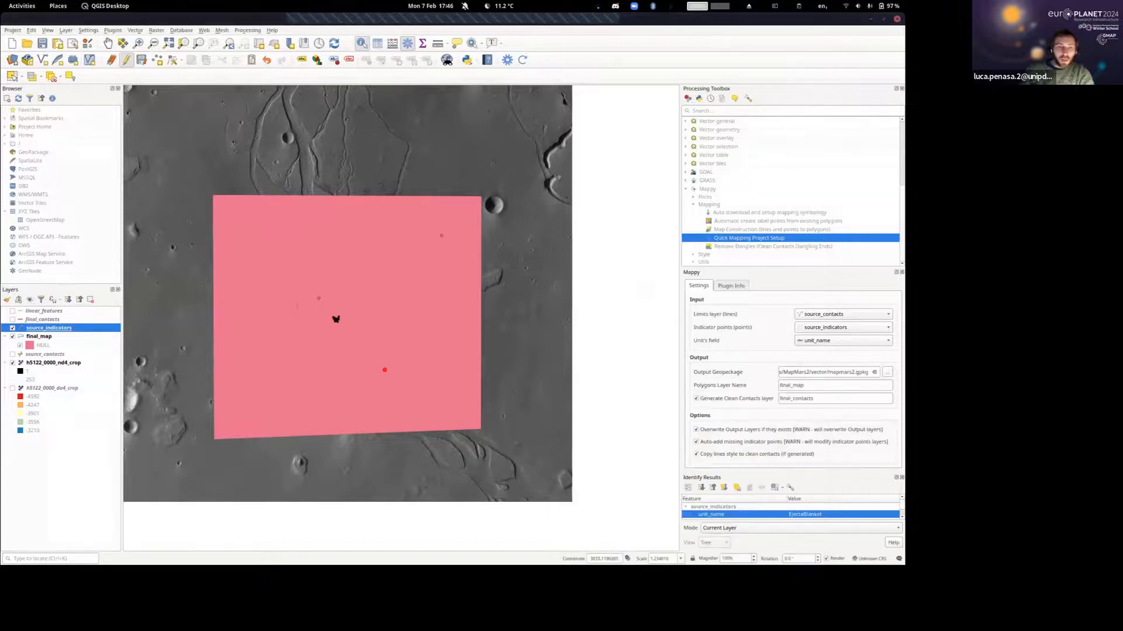
Set unit_name to CentralBulge for the indicator point at the crater's centre and to Crater for the one northwest of it.
{"action": "left_click", "coordinate": [335, 319]}
{"action": "double_click", "coordinate": [626, 421]}
{"action": "type", "text": "CentralBulge"}
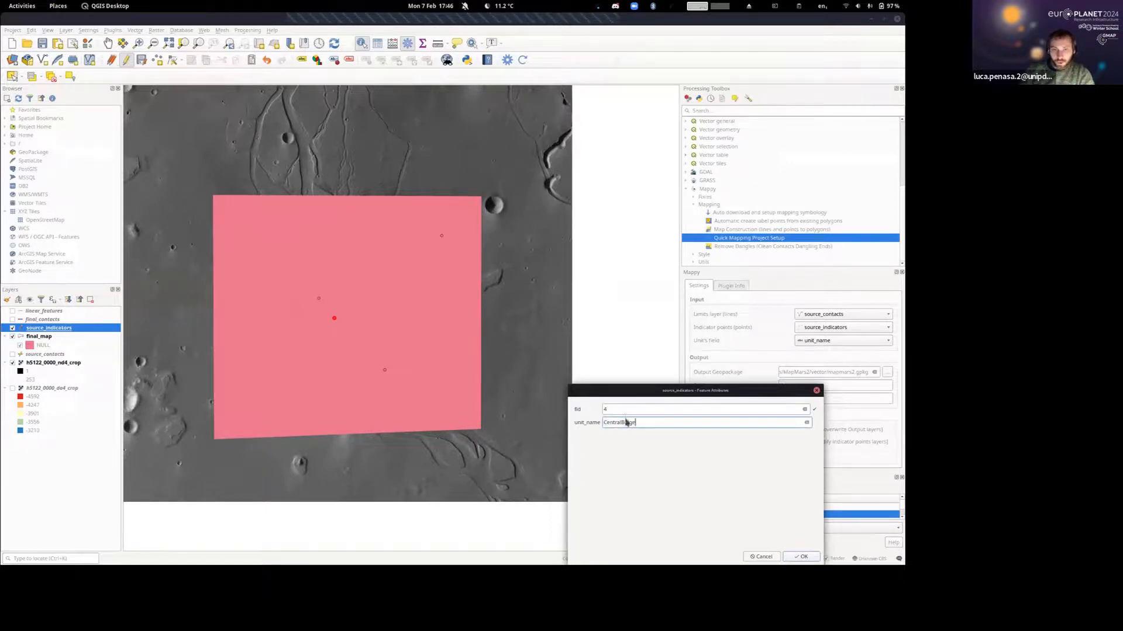
{"action": "key", "text": "Return"}
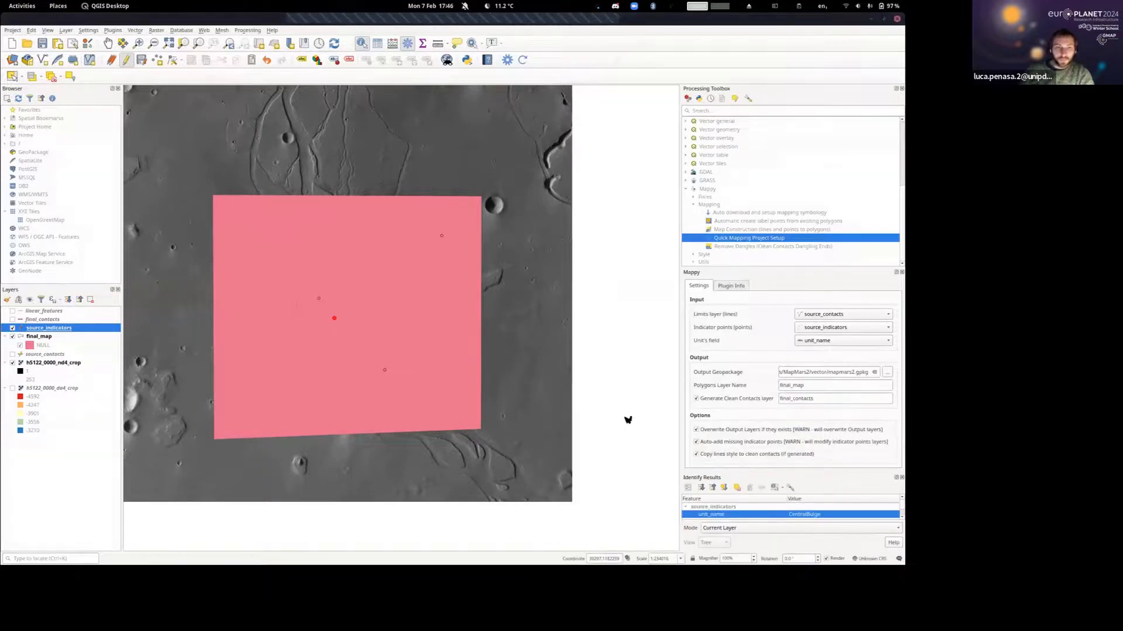
{"action": "left_click", "coordinate": [319, 299]}
{"action": "double_click", "coordinate": [625, 423]}
{"action": "type", "text": "Crater"}
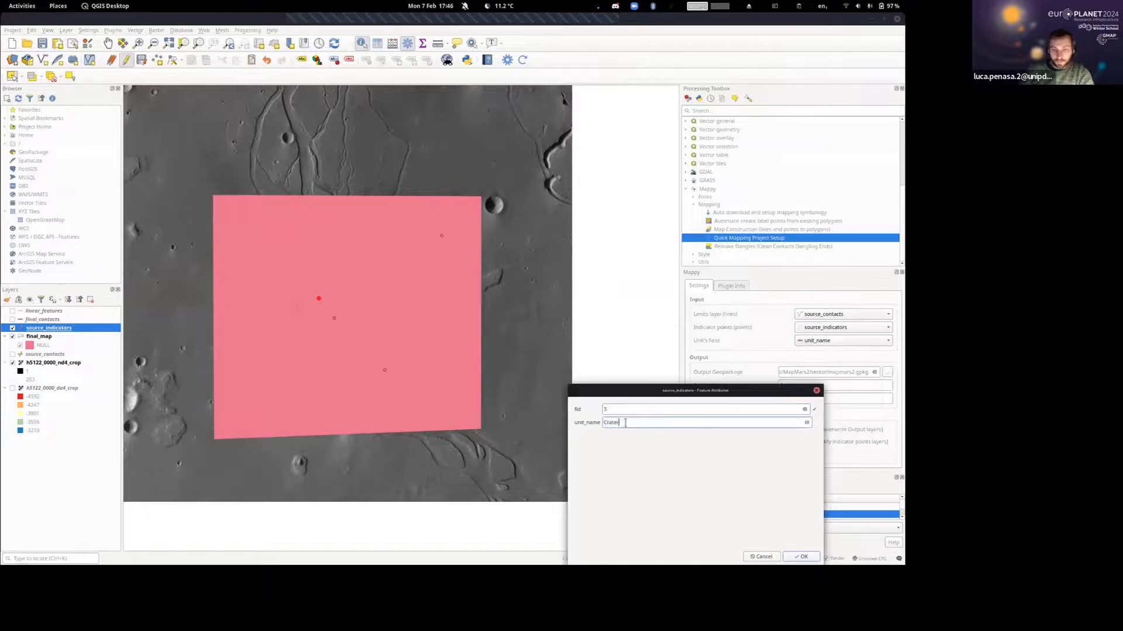
{"action": "key", "text": "Return"}
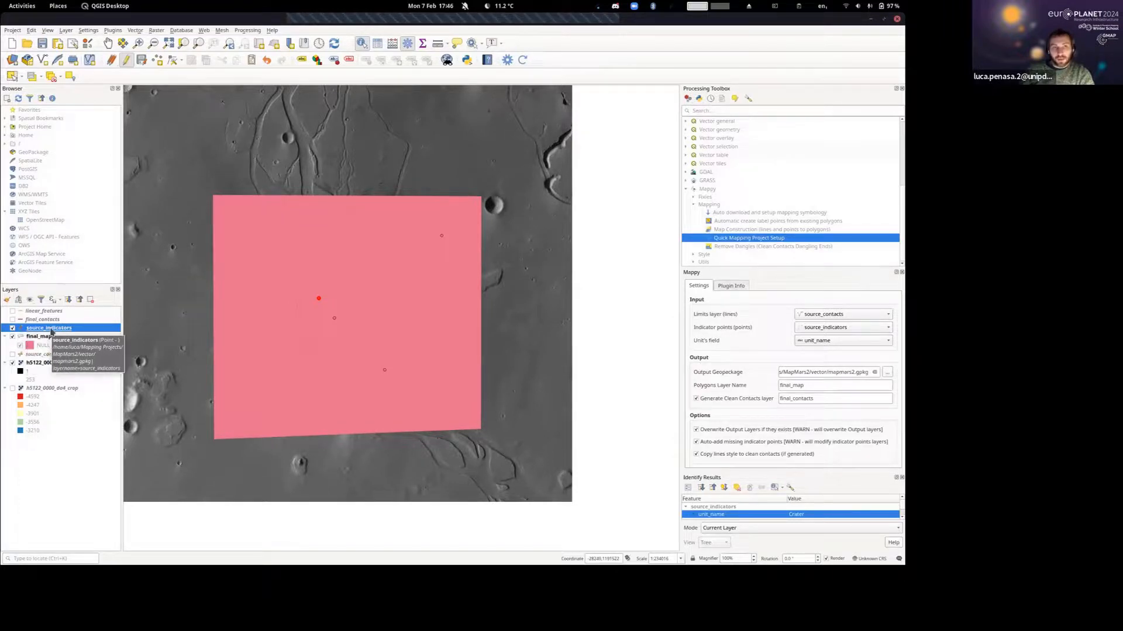
Regenerate the Mappy map with the named units, saving the unsaved source_indicators edits.
{"action": "left_click", "coordinate": [523, 60]}
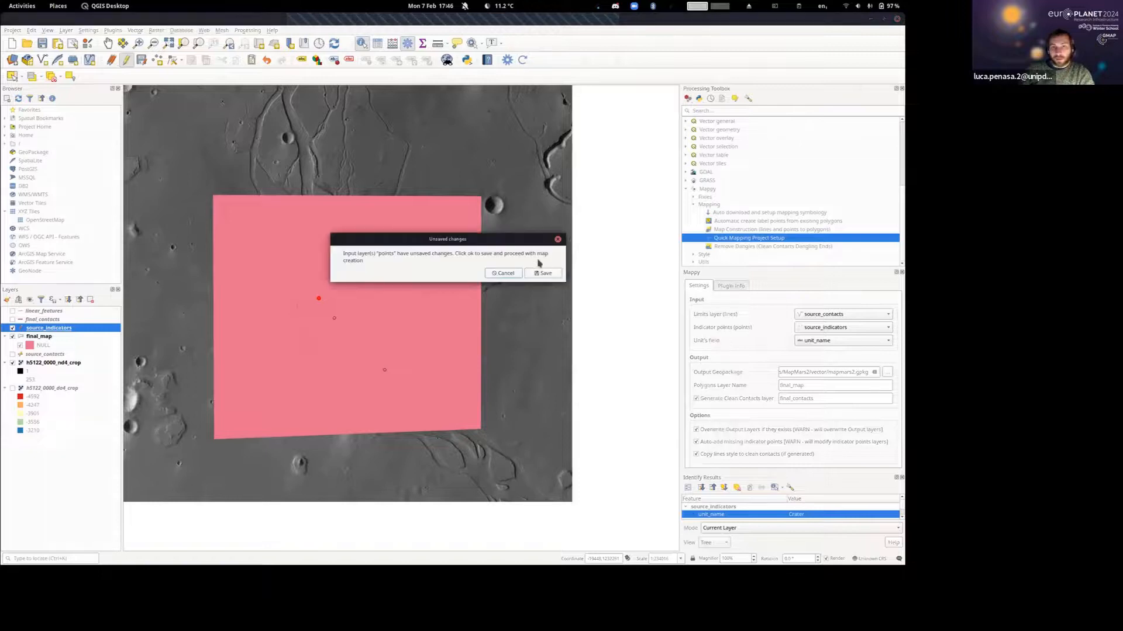
{"action": "left_click", "coordinate": [543, 274]}
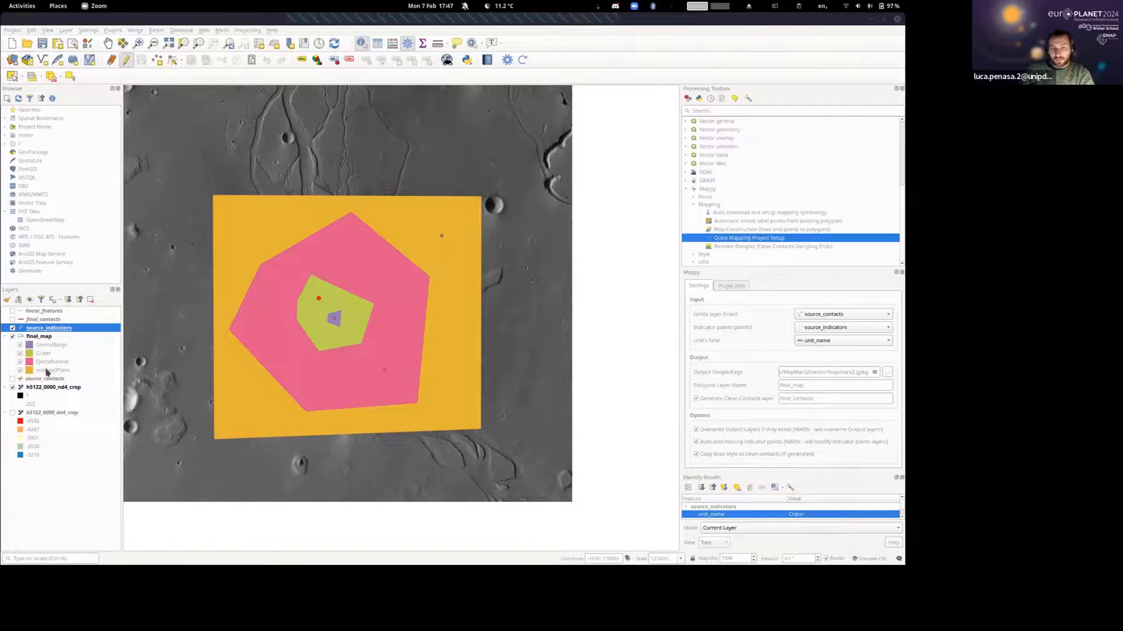
{"action": "left_click_drag", "start_coordinate": [296, 291], "coordinate": [320, 283]}
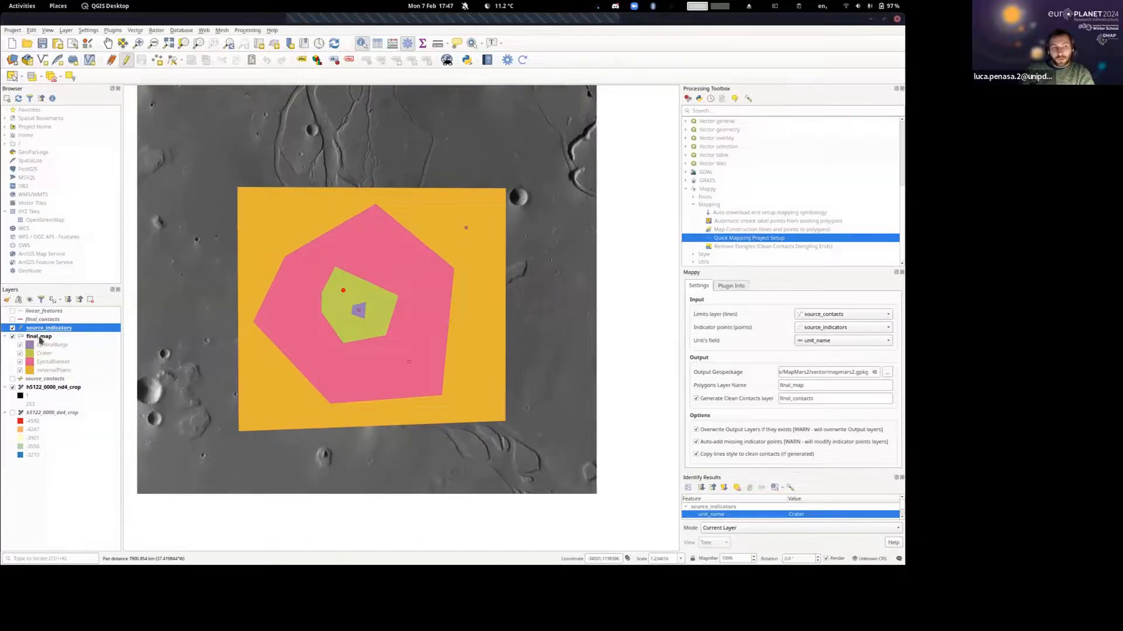
Set the layer blending mode of final_map to Overlay in its symbology's layer rendering options.
{"action": "left_click", "coordinate": [39, 337]}
{"action": "right_click", "coordinate": [40, 340]}
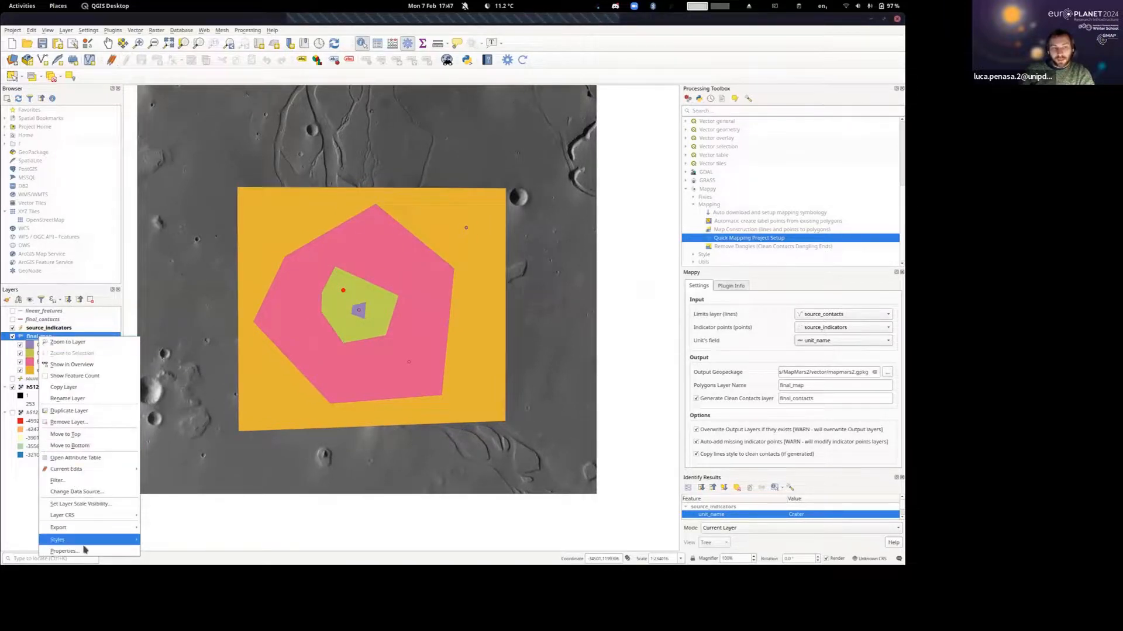
{"action": "left_click", "coordinate": [20, 509]}
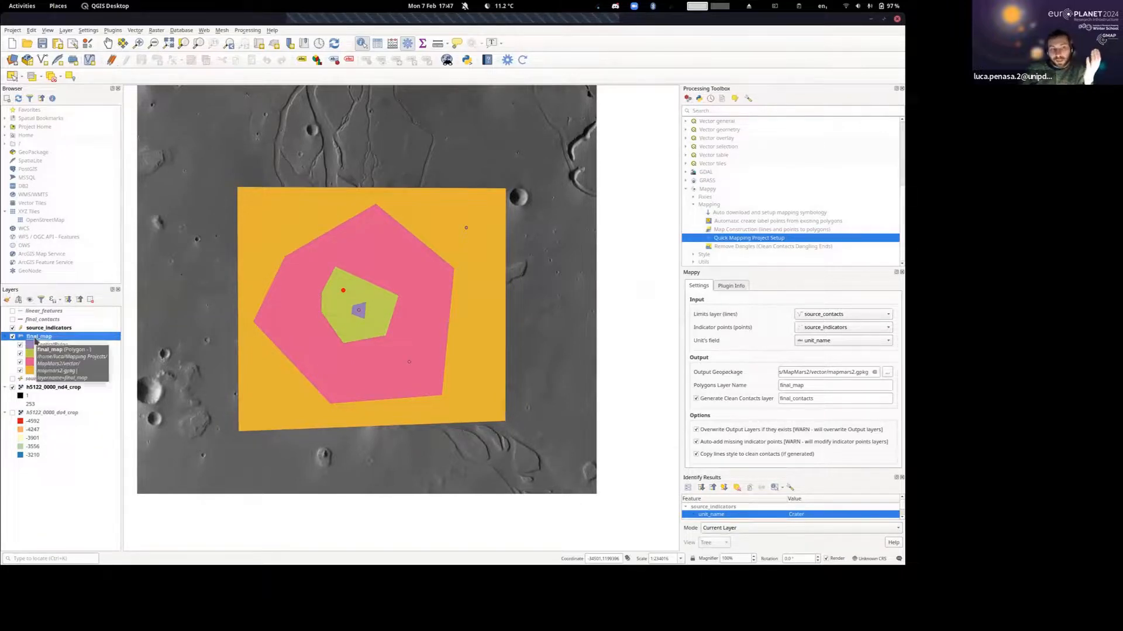
{"action": "right_click", "coordinate": [34, 337]}
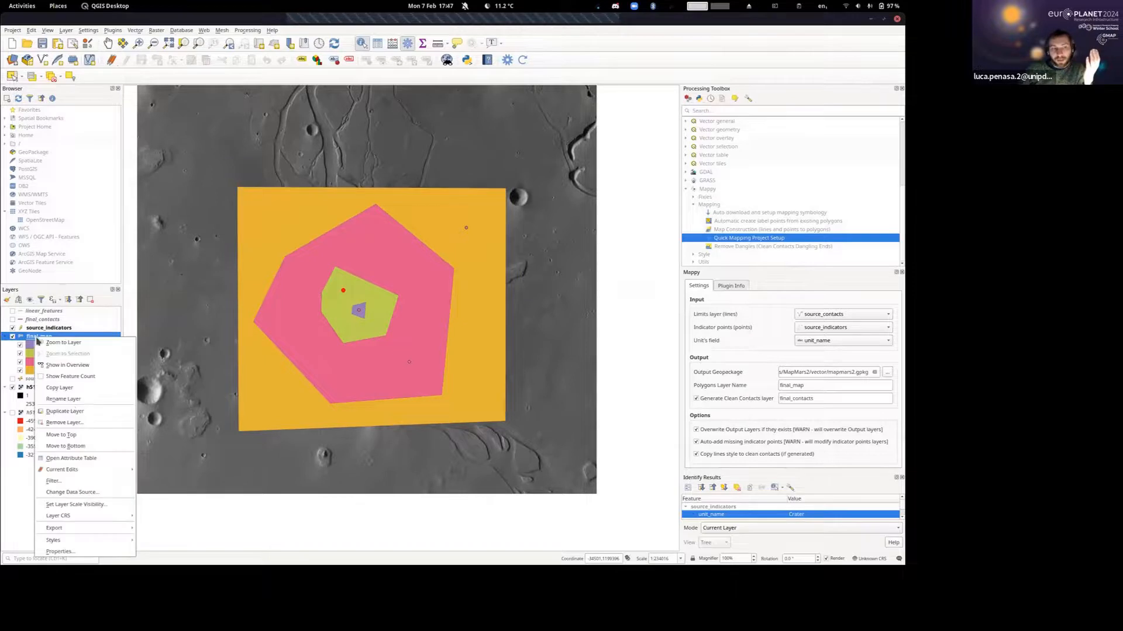
{"action": "left_click", "coordinate": [83, 553]}
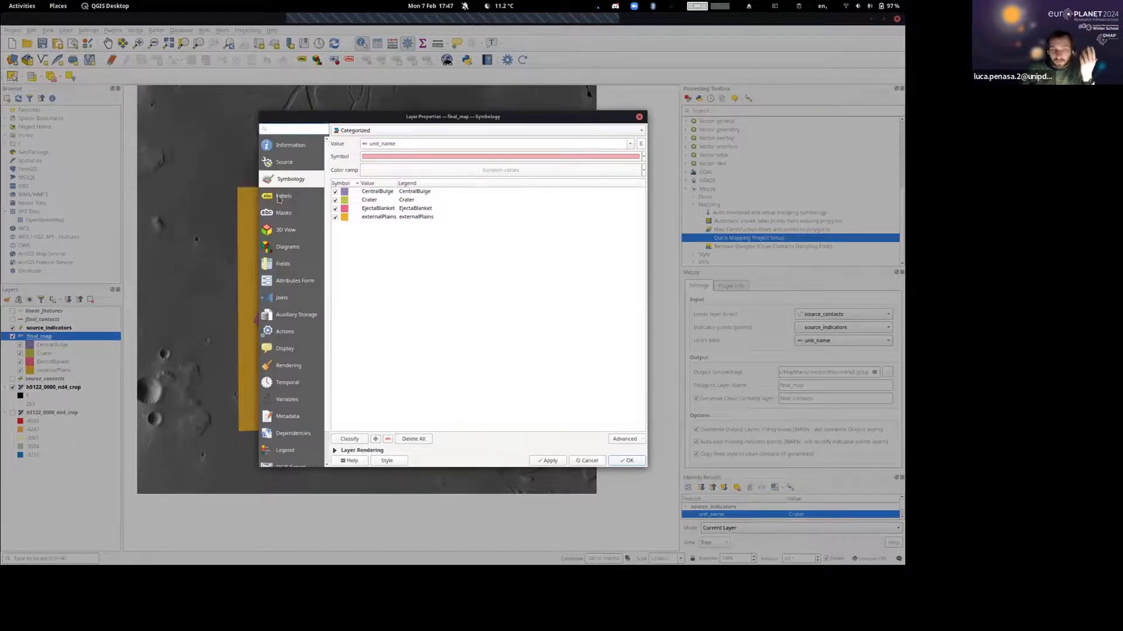
{"action": "left_click", "coordinate": [334, 450]}
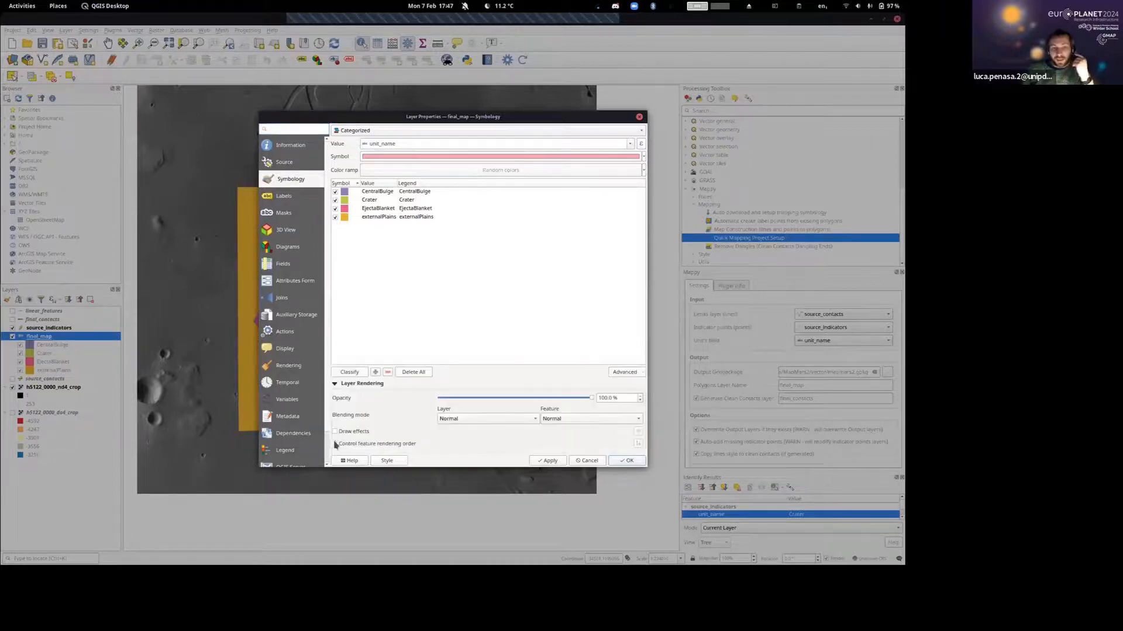
{"action": "left_click", "coordinate": [346, 386]}
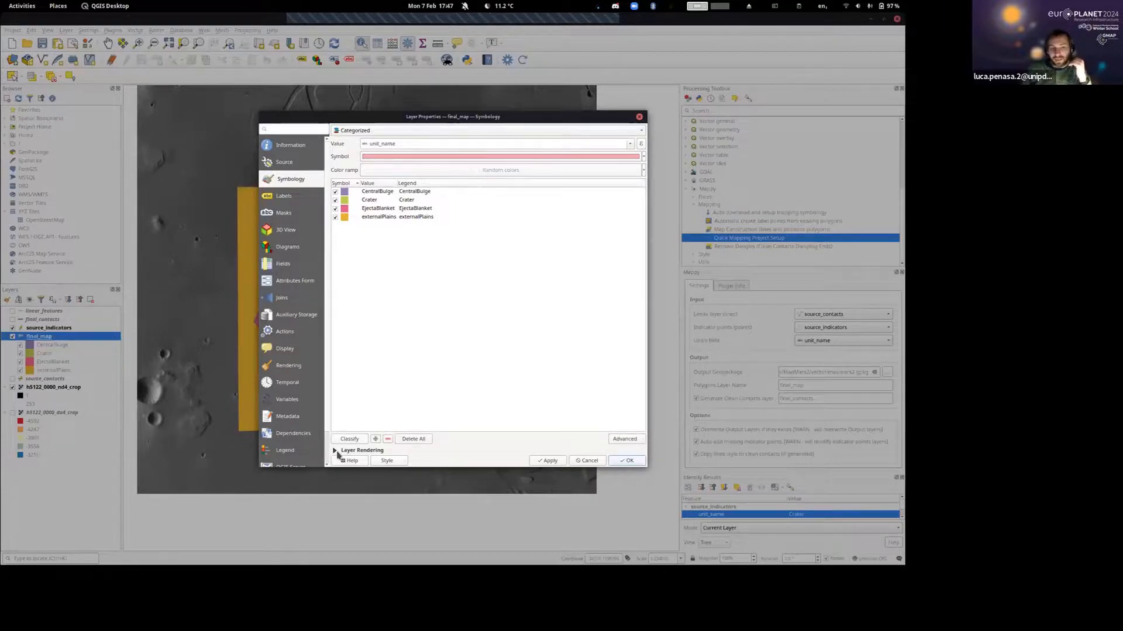
{"action": "left_click", "coordinate": [334, 452]}
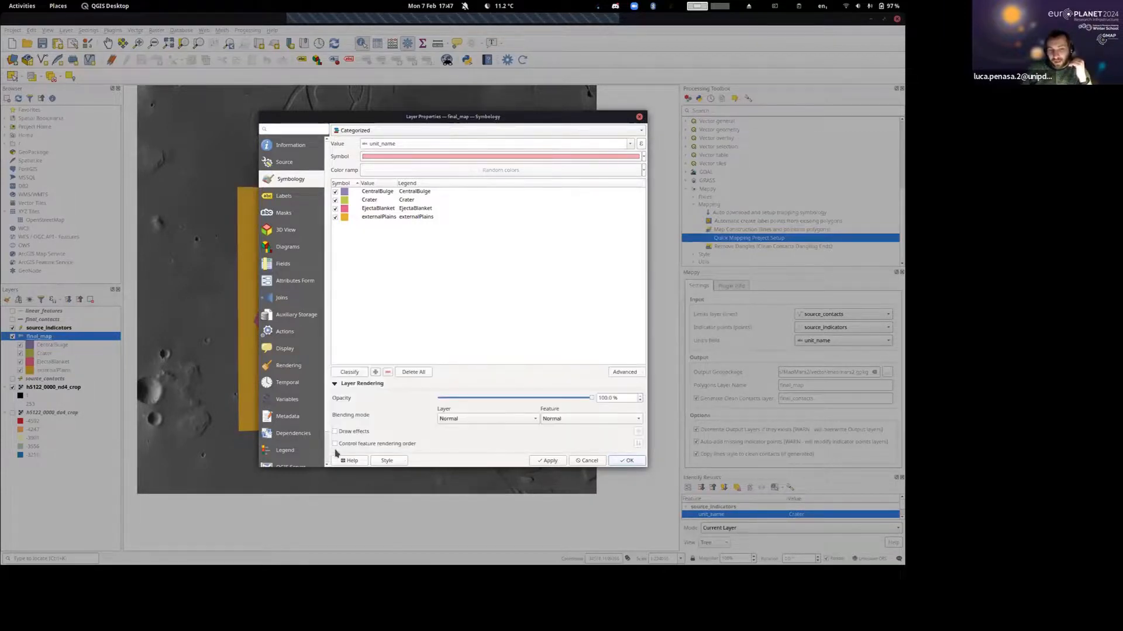
{"action": "left_click_drag", "start_coordinate": [592, 399], "coordinate": [619, 398]}
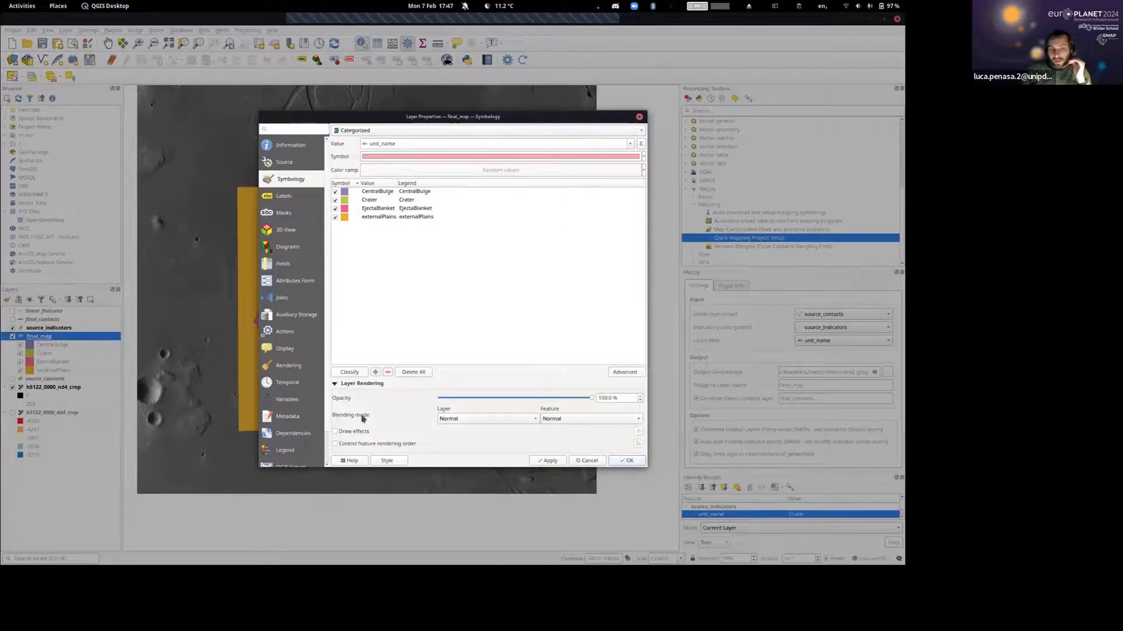
{"action": "left_click", "coordinate": [509, 418]}
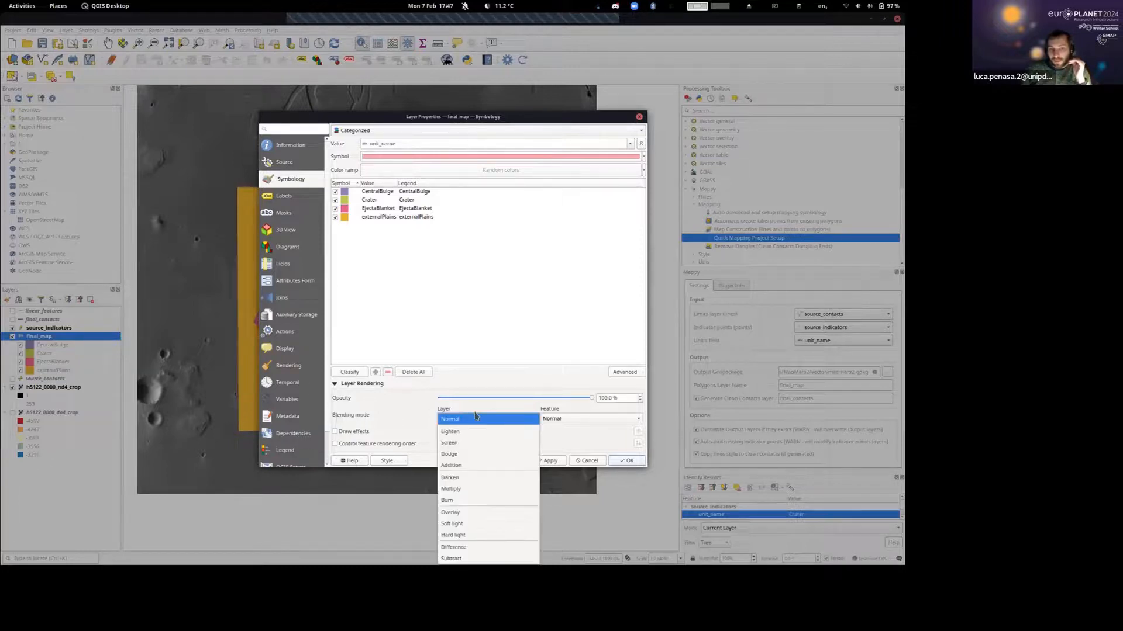
{"action": "left_click", "coordinate": [477, 513]}
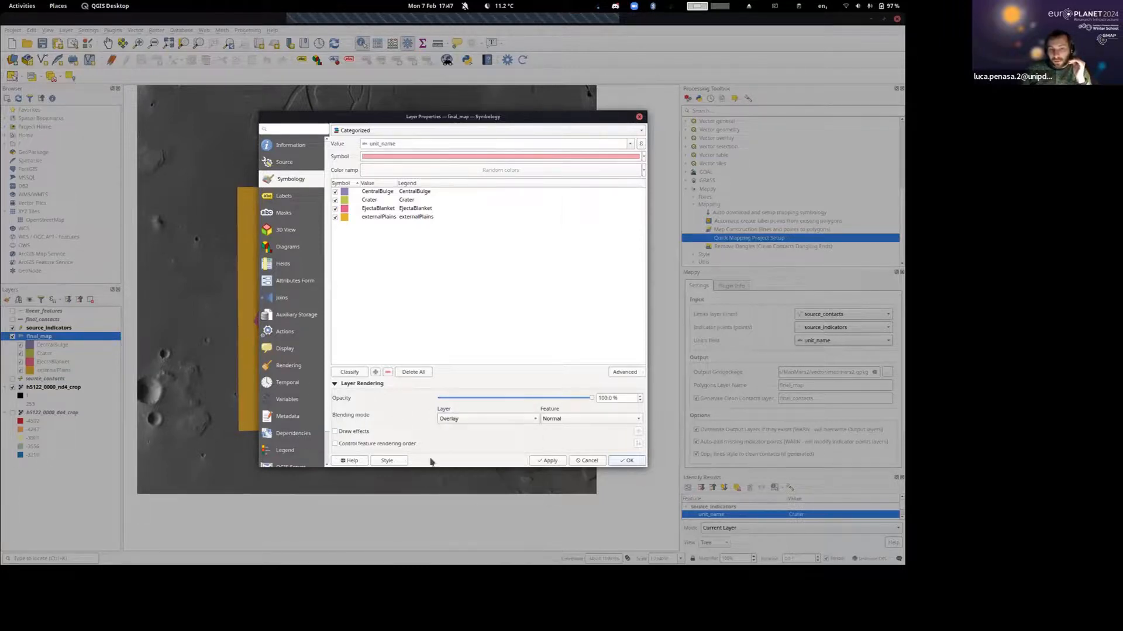
{"action": "left_click", "coordinate": [624, 462]}
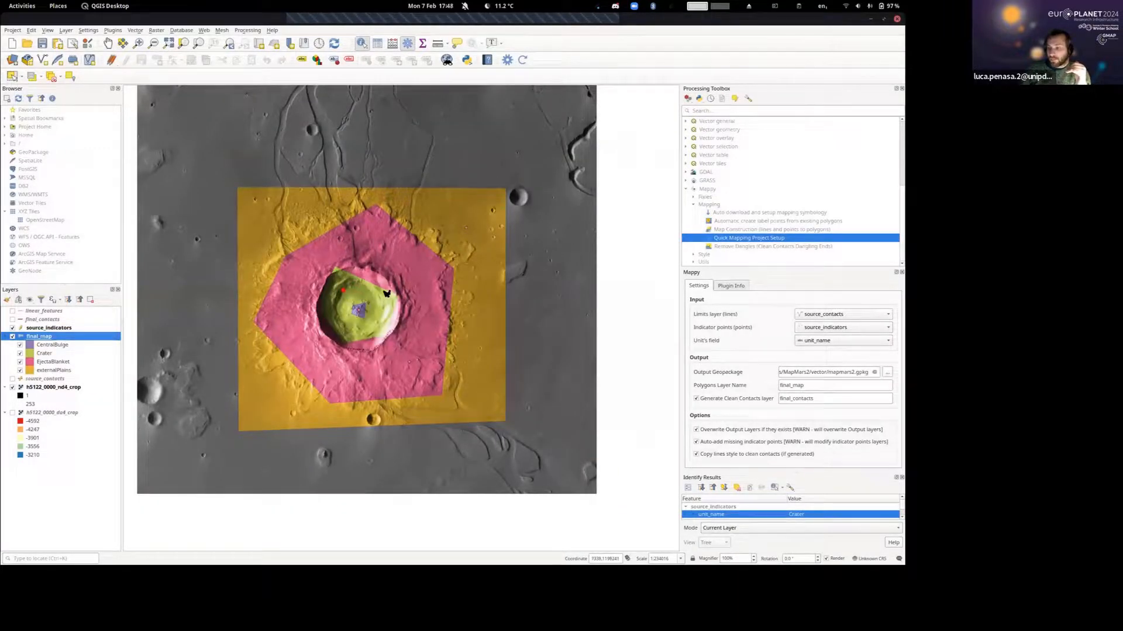
Show the source_contacts layer, hide source_indicators, and make source_contacts the active layer around the crater with final_map displayed.
{"action": "scroll", "coordinate": [387, 294], "scroll_direction": "up", "scroll_amount": 1}
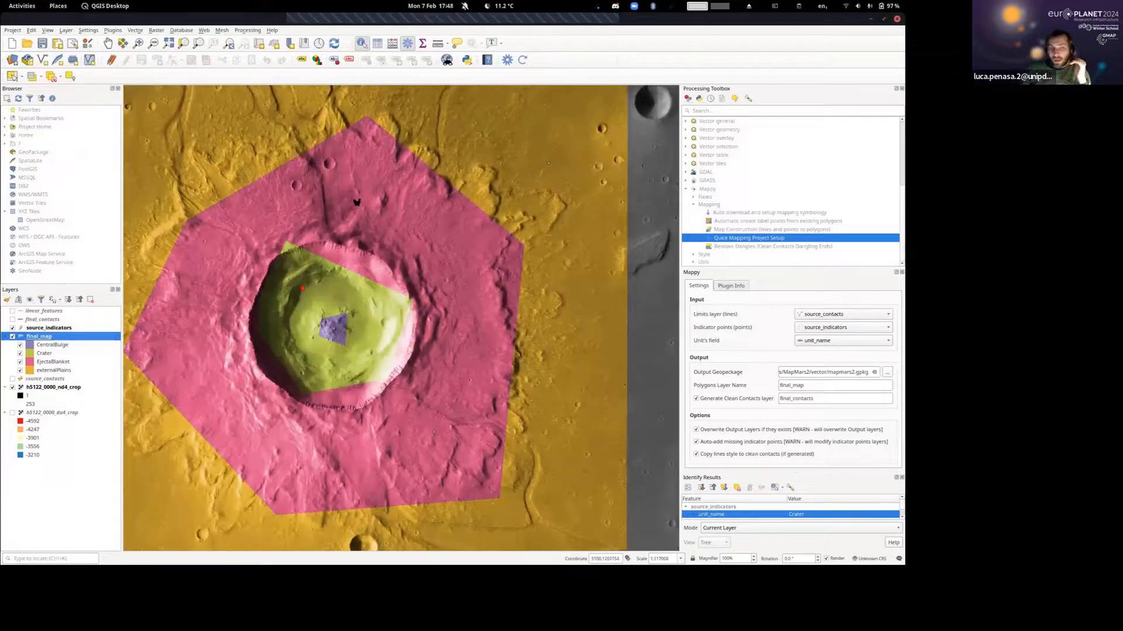
{"action": "scroll", "coordinate": [352, 207], "scroll_direction": "up", "scroll_amount": 1}
{"action": "scroll", "coordinate": [348, 230], "scroll_direction": "down", "scroll_amount": 1}
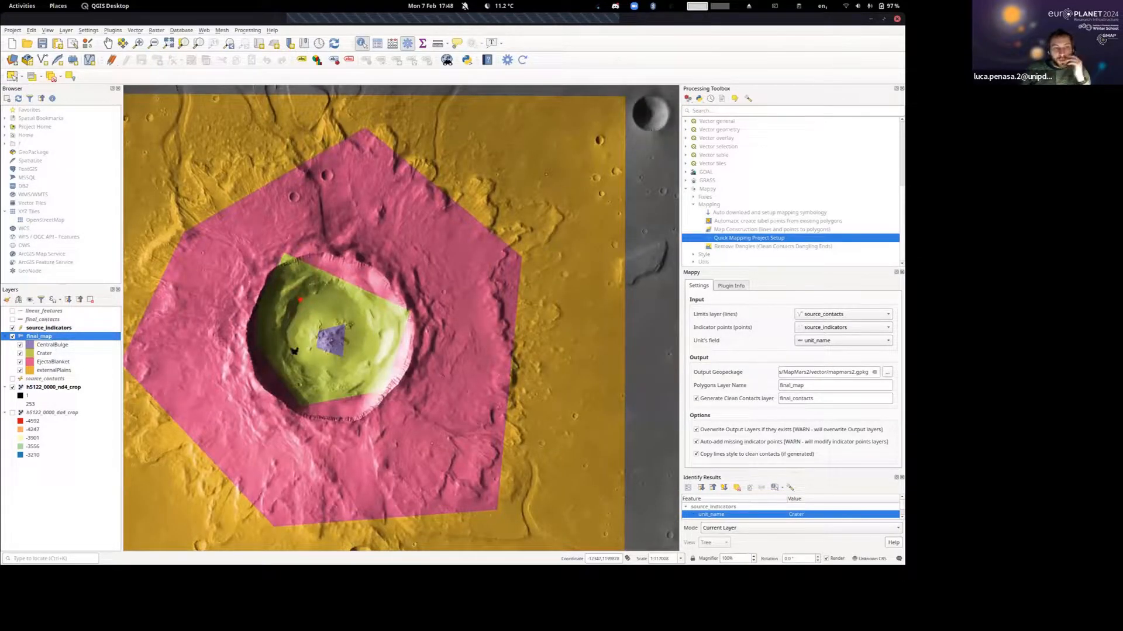
{"action": "left_click_drag", "start_coordinate": [313, 342], "coordinate": [361, 318]}
{"action": "scroll", "coordinate": [383, 241], "scroll_direction": "up", "scroll_amount": 1}
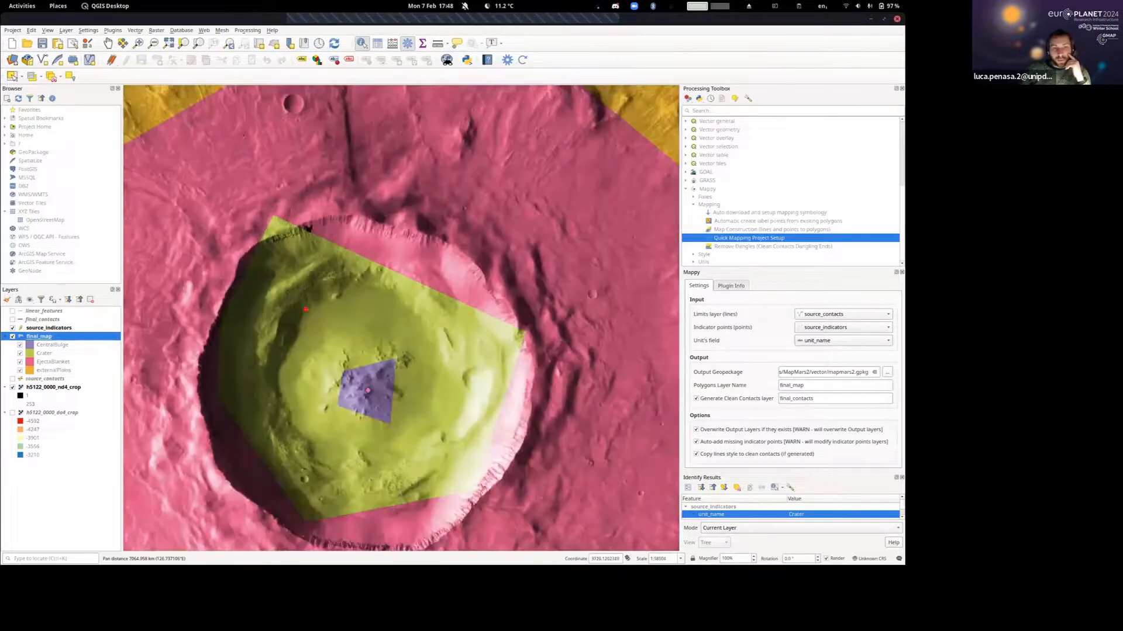
{"action": "left_click", "coordinate": [12, 379]}
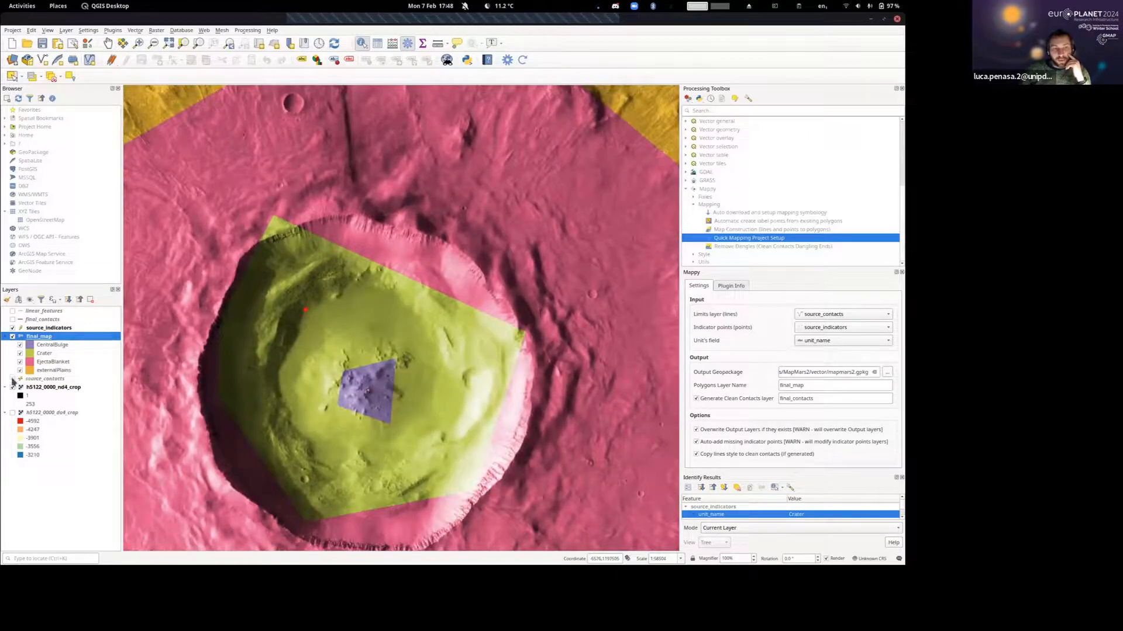
{"action": "left_click", "coordinate": [12, 328]}
{"action": "left_click", "coordinate": [12, 336]}
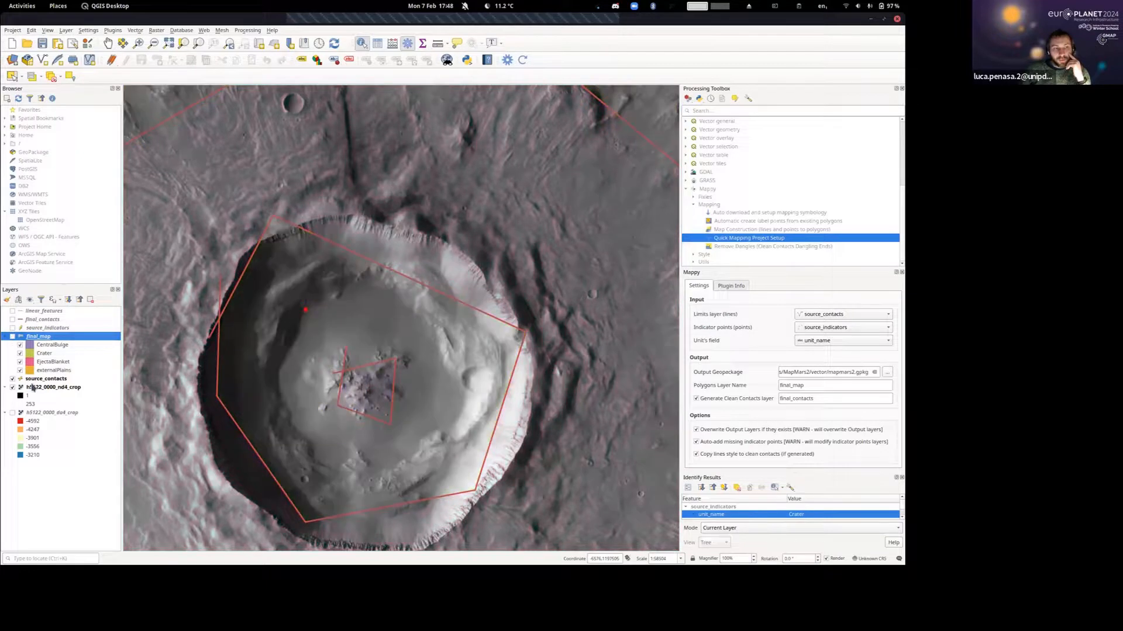
{"action": "left_click", "coordinate": [35, 380]}
{"action": "left_click", "coordinate": [12, 337]}
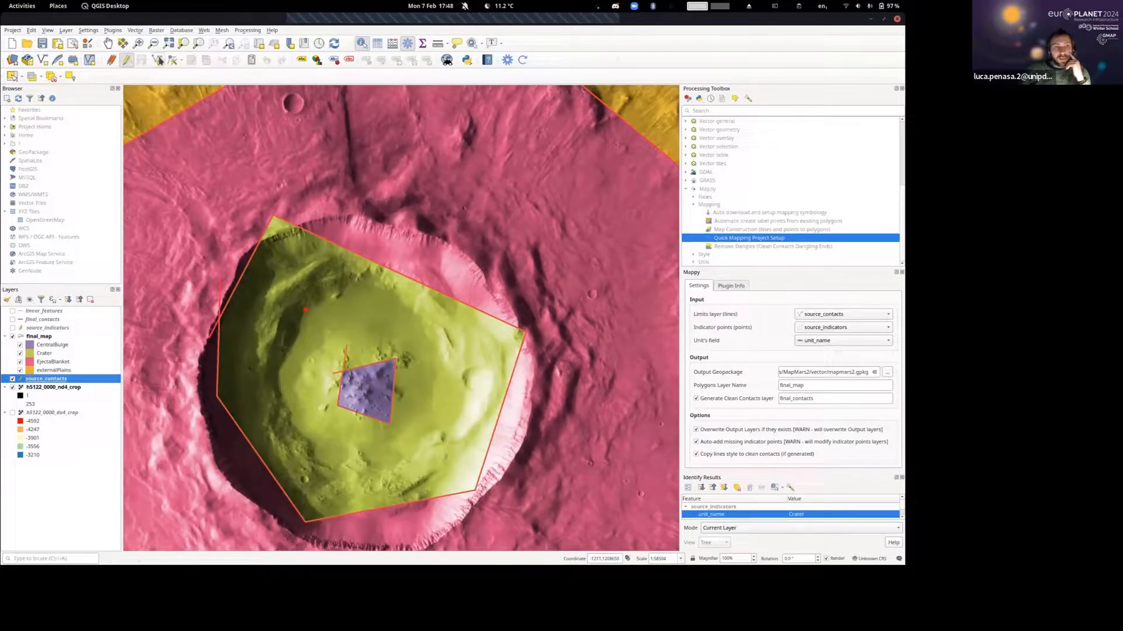
Reshape the northern part of the crater contact with the Vertex tool, adding and moving vertices to follow the rim.
{"action": "left_click", "coordinate": [173, 61]}
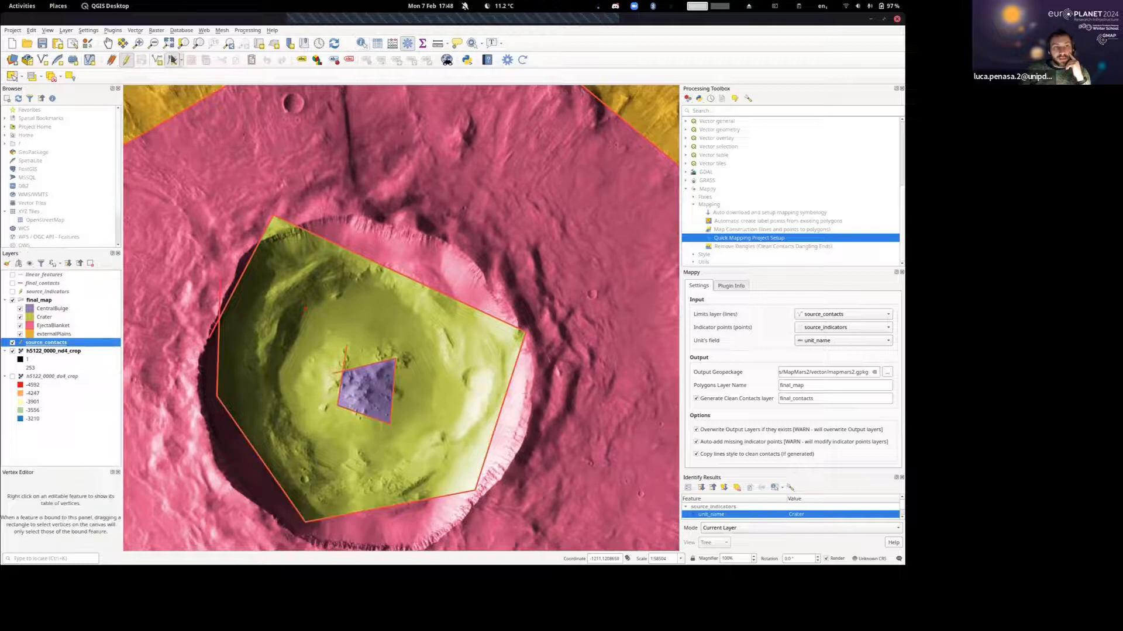
{"action": "left_click_drag", "start_coordinate": [396, 272], "coordinate": [416, 236]}
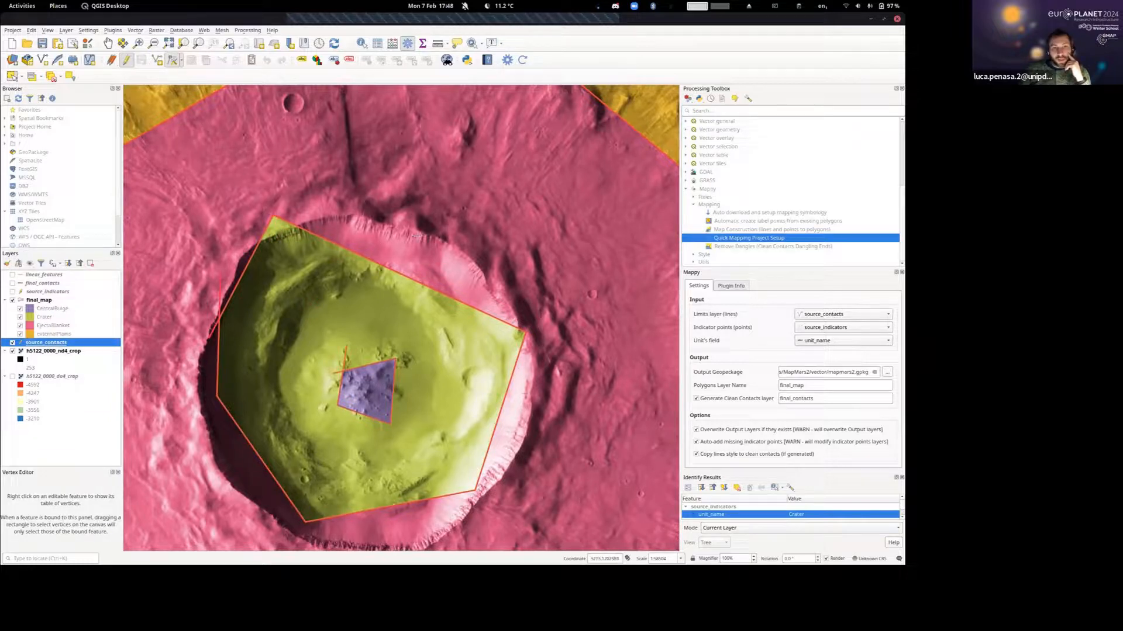
{"action": "left_click_drag", "start_coordinate": [347, 226], "coordinate": [350, 211]}
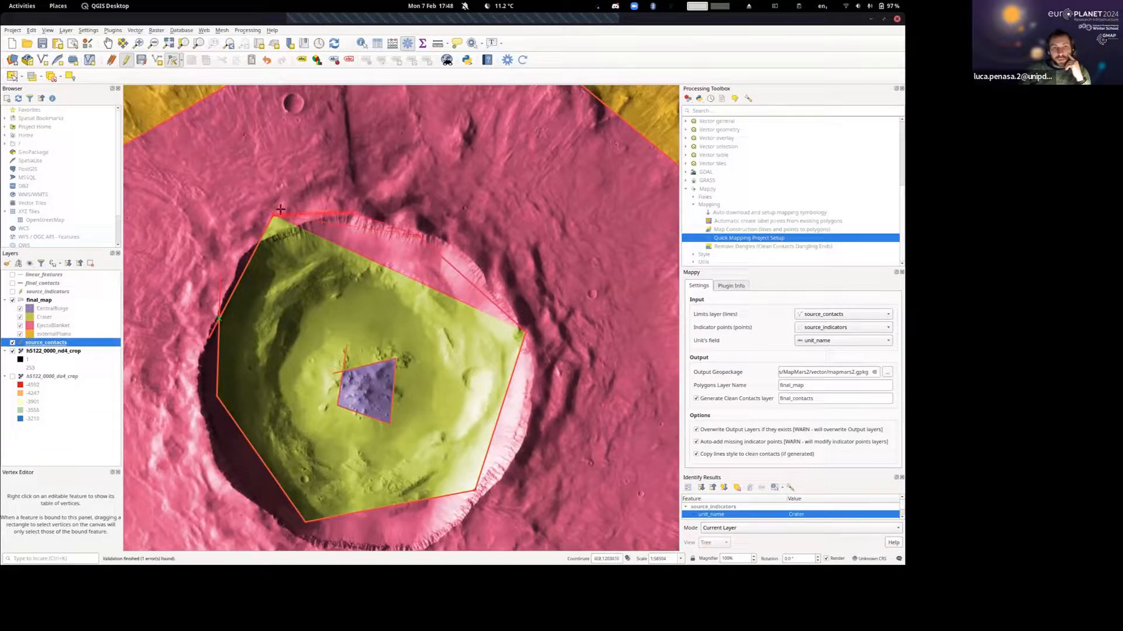
{"action": "left_click", "coordinate": [281, 233]}
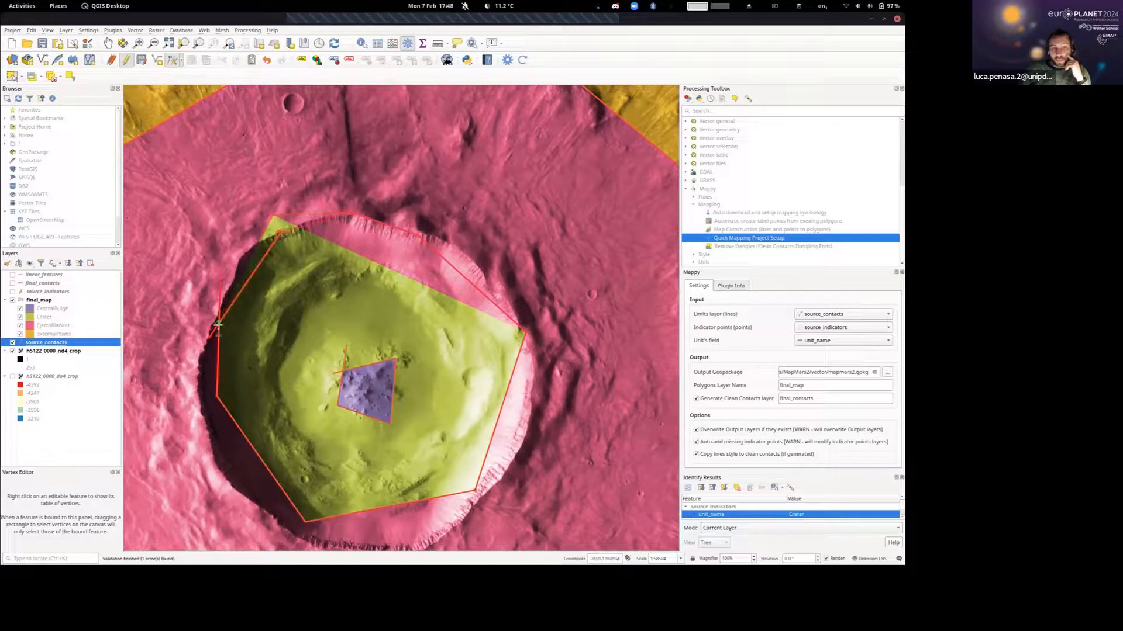
{"action": "left_click_drag", "start_coordinate": [246, 290], "coordinate": [237, 276]}
{"action": "left_click", "coordinate": [259, 254]}
{"action": "left_click", "coordinate": [255, 244]}
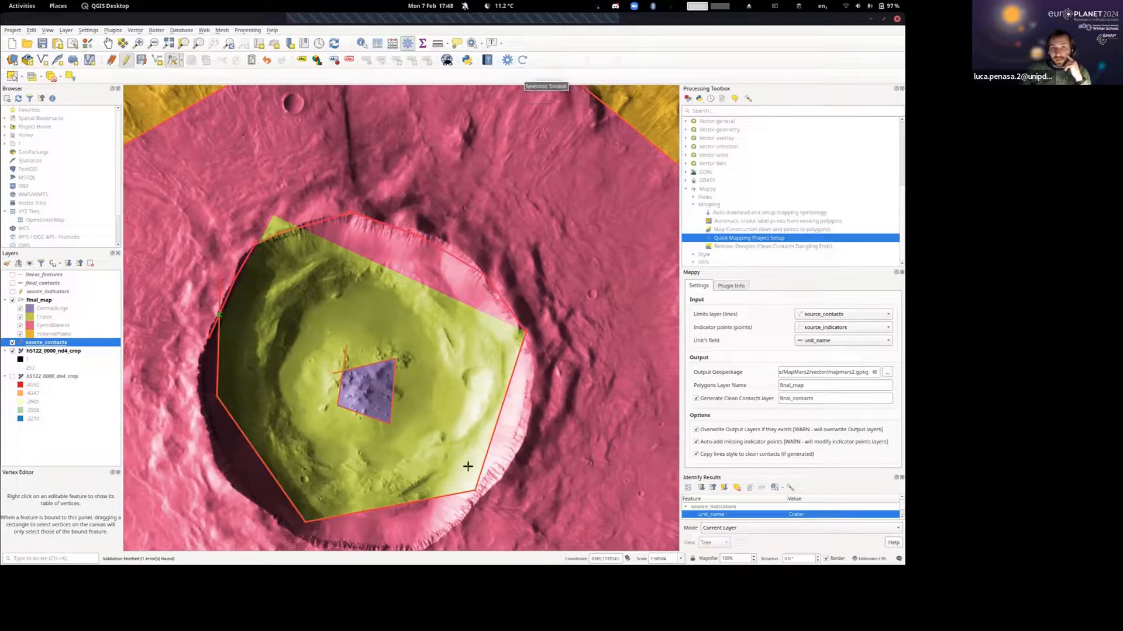
Move the eastern and southern parts of the crater contact outward onto the rim by adding and moving vertices.
{"action": "left_click", "coordinate": [500, 411]}
{"action": "left_click", "coordinate": [524, 432]}
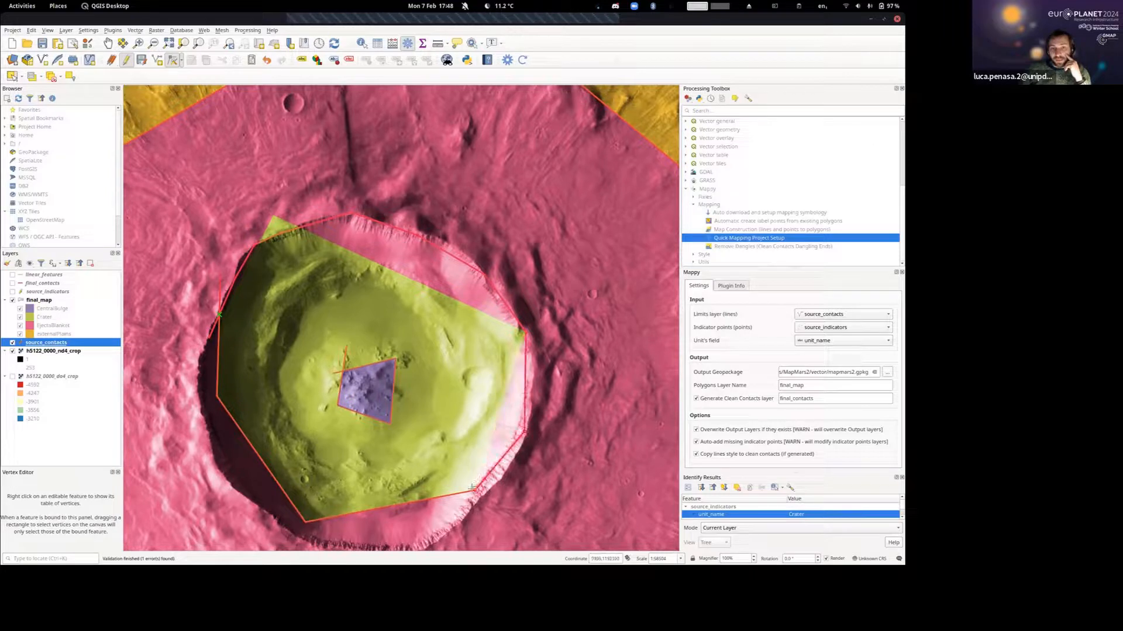
{"action": "left_click", "coordinate": [472, 488]}
{"action": "left_click", "coordinate": [478, 497]}
{"action": "left_click_drag", "start_coordinate": [396, 514], "coordinate": [390, 402]}
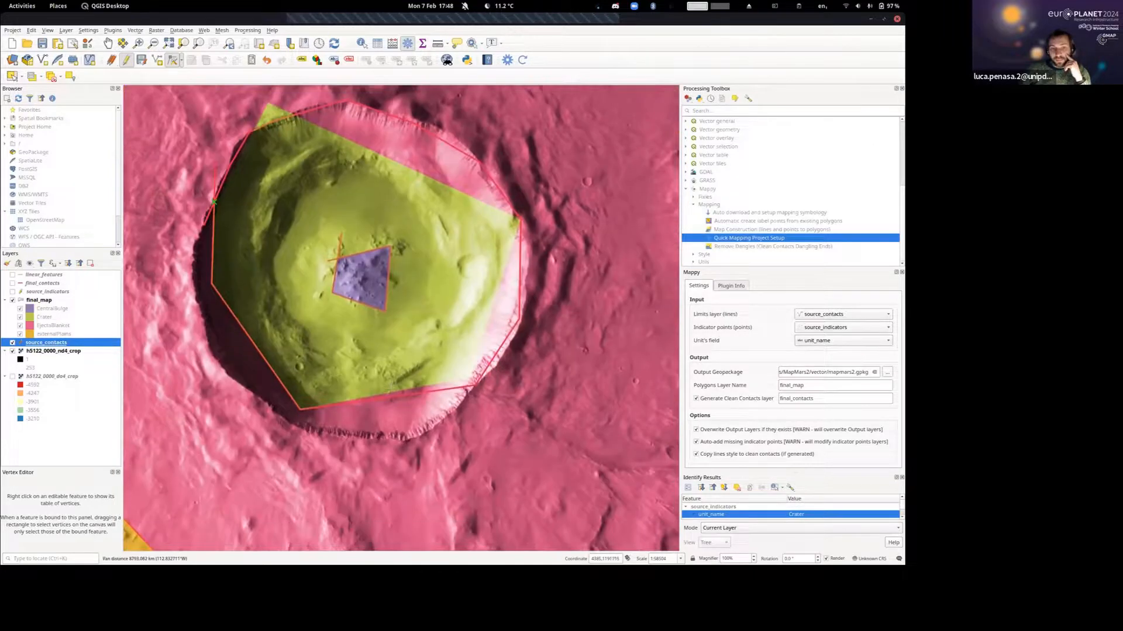
{"action": "left_click", "coordinate": [387, 399]}
{"action": "left_click", "coordinate": [393, 436]}
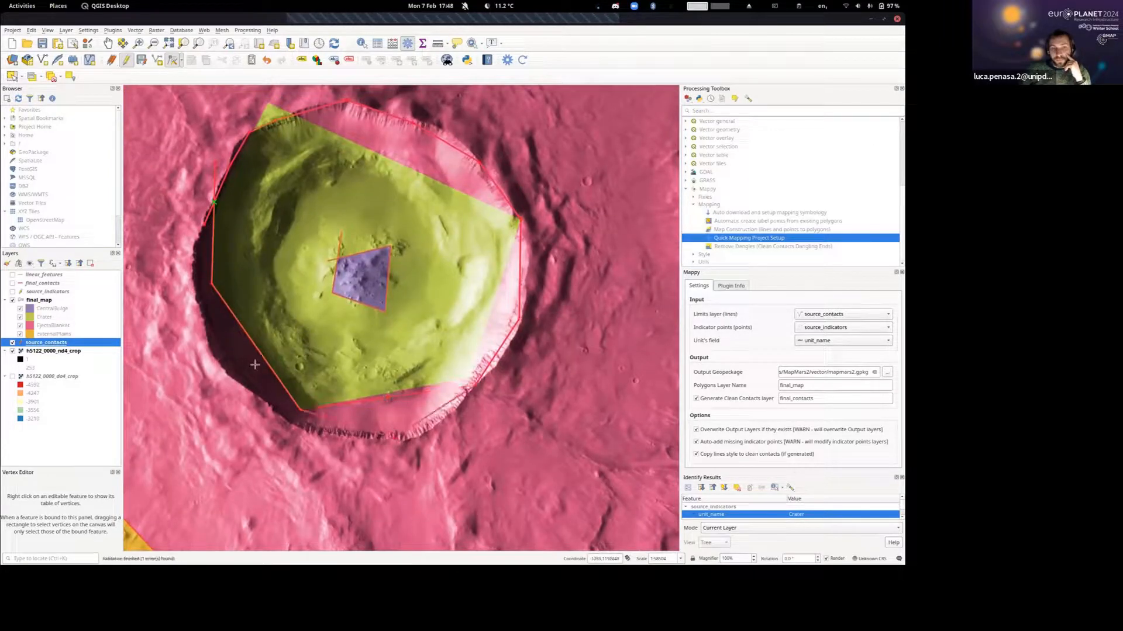
Move the crater contact's southwestern and western vertices onto the rim and make its two ends cross on the west side.
{"action": "left_click", "coordinate": [223, 368]}
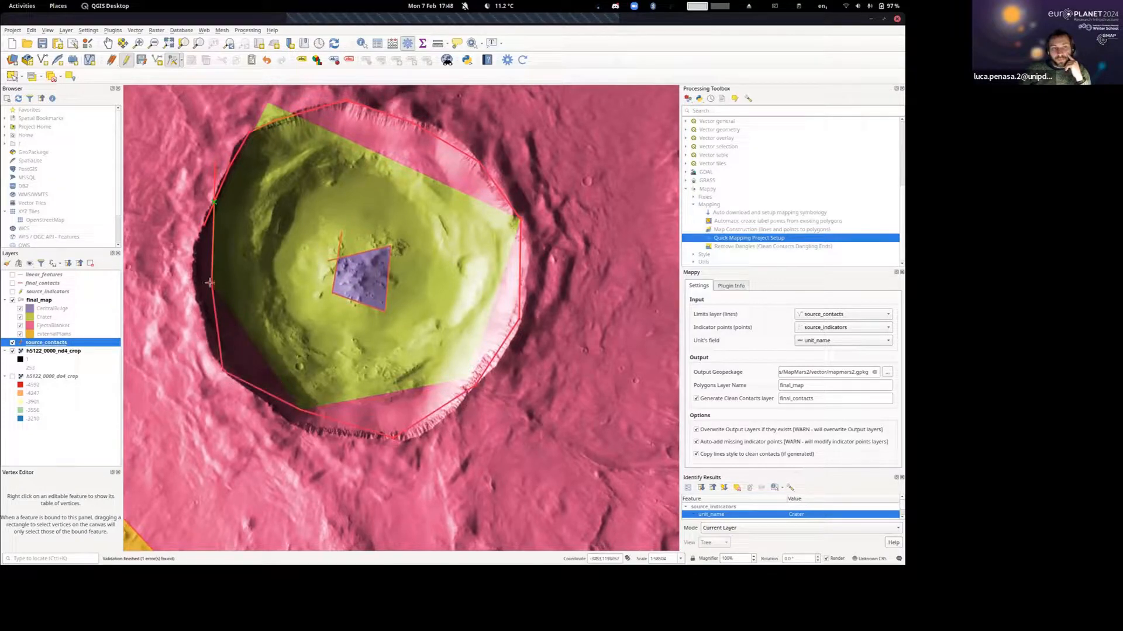
{"action": "scroll", "coordinate": [198, 281], "scroll_direction": "up", "scroll_amount": 4}
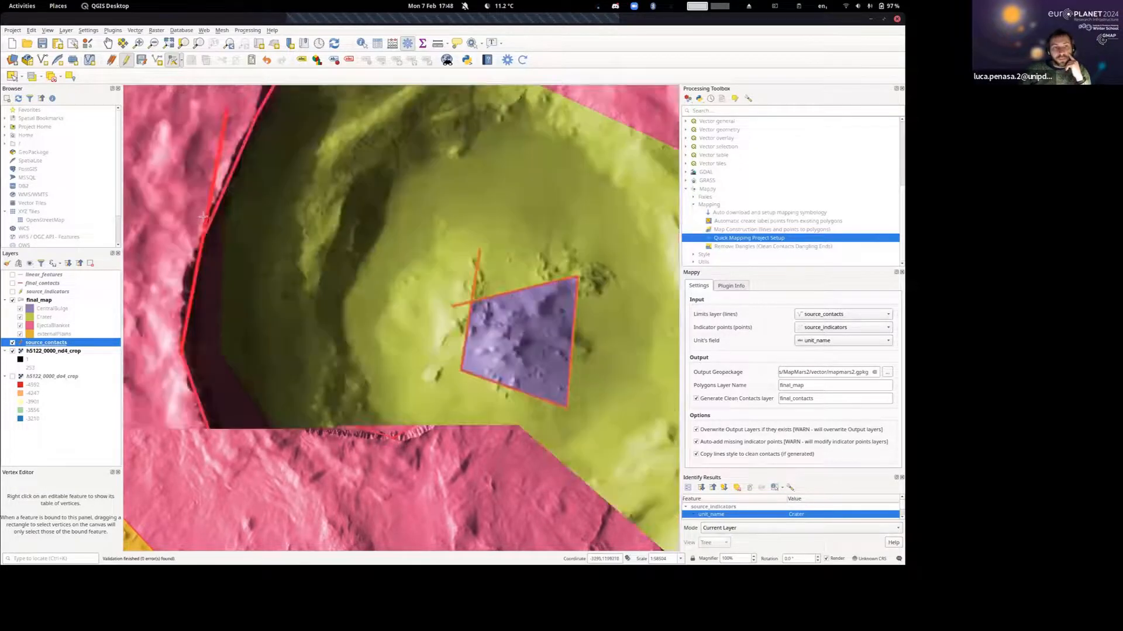
{"action": "scroll", "coordinate": [201, 279], "scroll_direction": "up", "scroll_amount": 1}
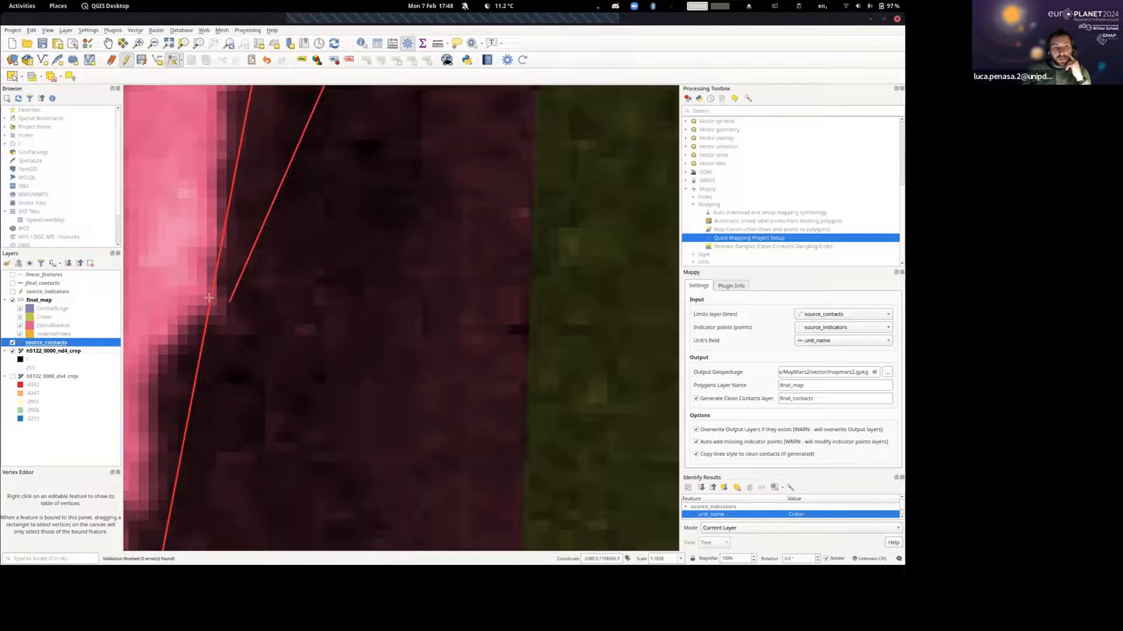
{"action": "scroll", "coordinate": [409, 258], "scroll_direction": "down", "scroll_amount": 4}
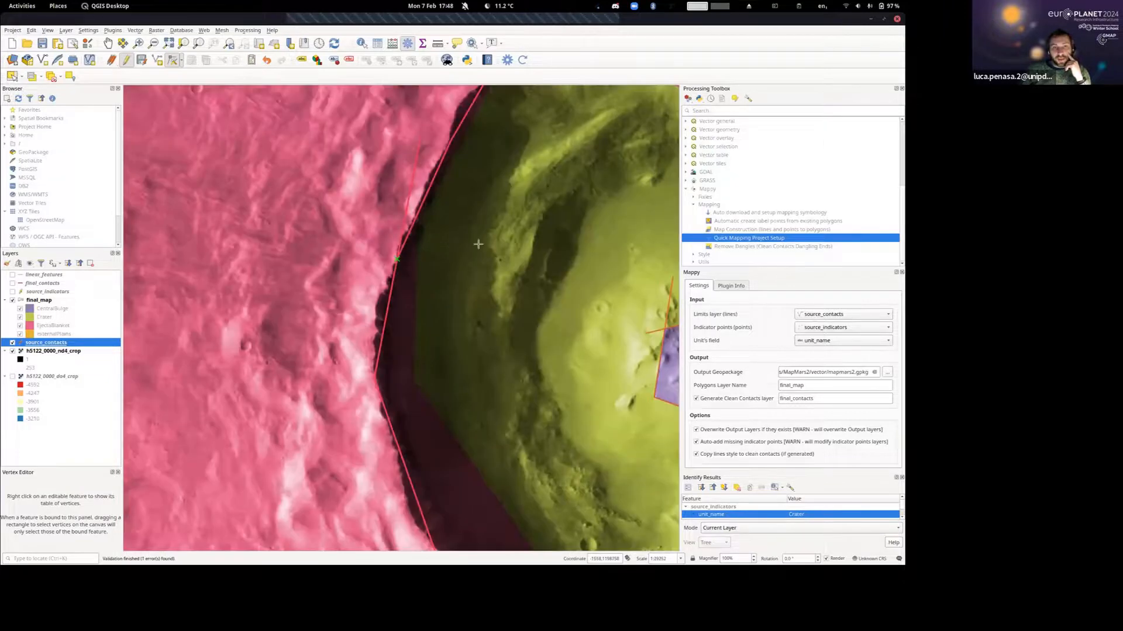
{"action": "scroll", "coordinate": [522, 212], "scroll_direction": "down", "scroll_amount": 1}
Regenerate the Mappy map from the reshaped contacts, saving the source_contacts edits, and check the updated crater polygon.
{"action": "left_click_drag", "start_coordinate": [522, 212], "coordinate": [256, 187]}
{"action": "scroll", "coordinate": [257, 185], "scroll_direction": "down", "scroll_amount": 1}
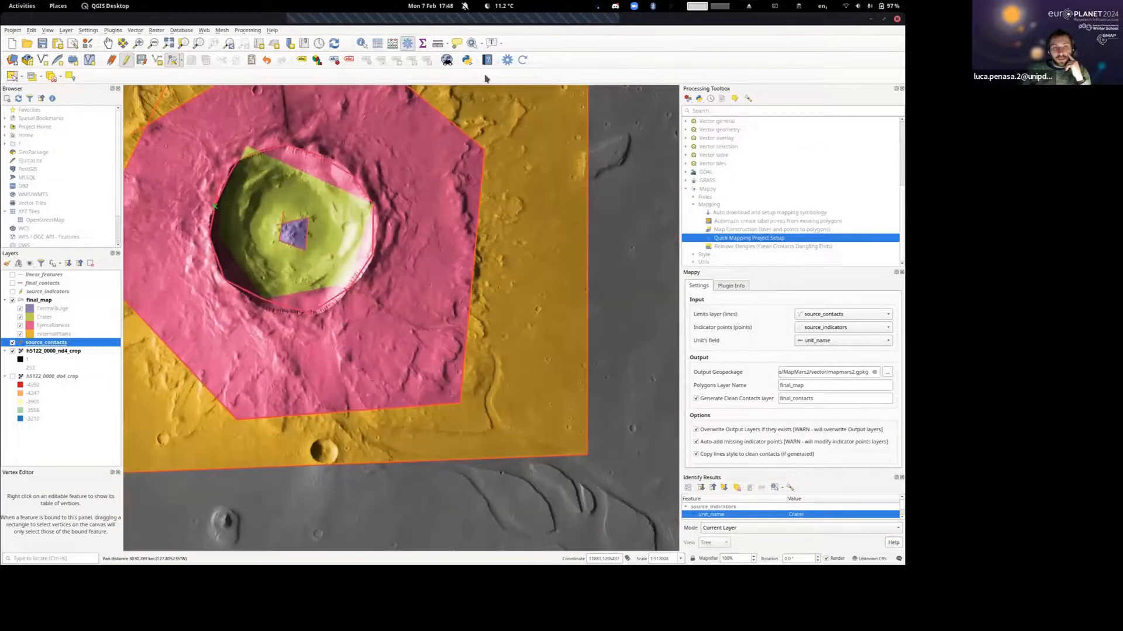
{"action": "left_click", "coordinate": [523, 62]}
{"action": "left_click", "coordinate": [543, 272]}
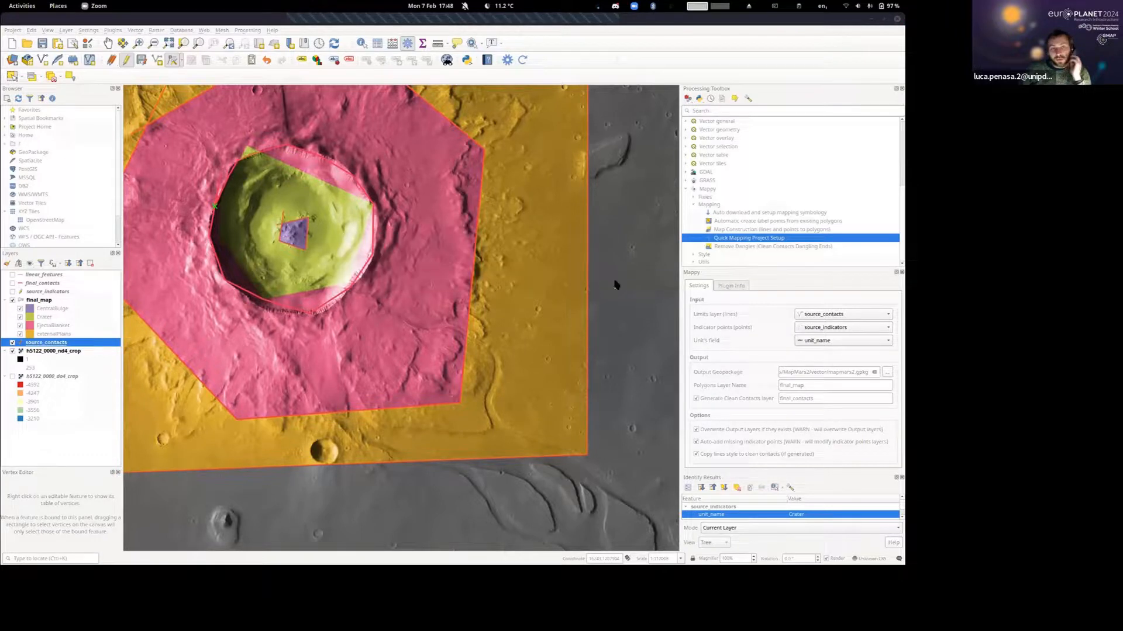
{"action": "left_click_drag", "start_coordinate": [426, 251], "coordinate": [559, 296]}
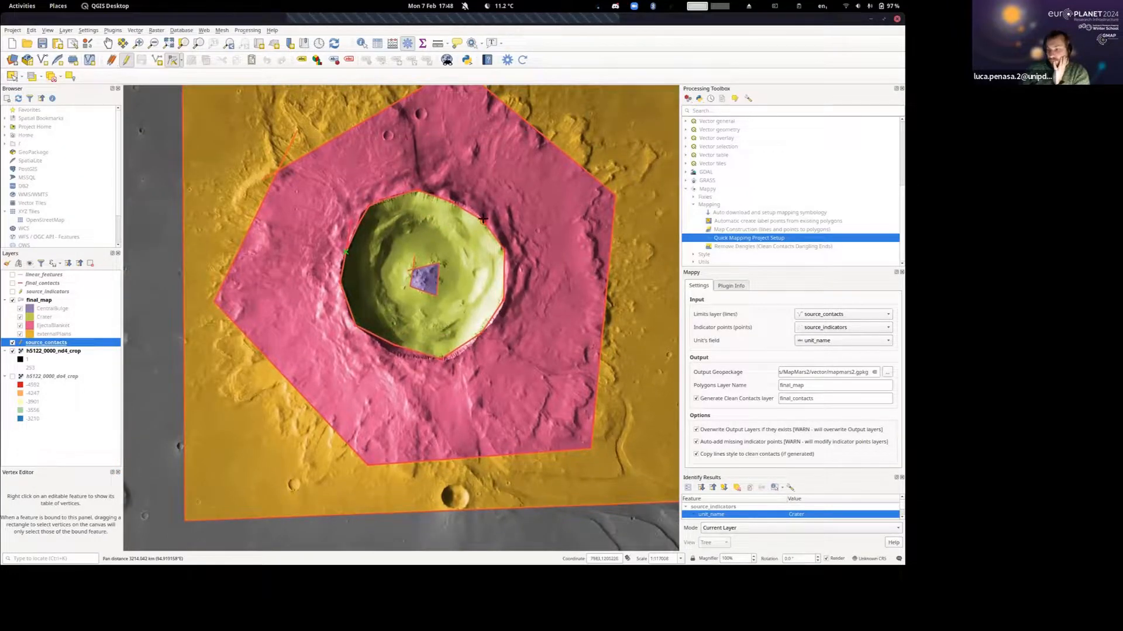
{"action": "left_click_drag", "start_coordinate": [486, 221], "coordinate": [468, 256]}
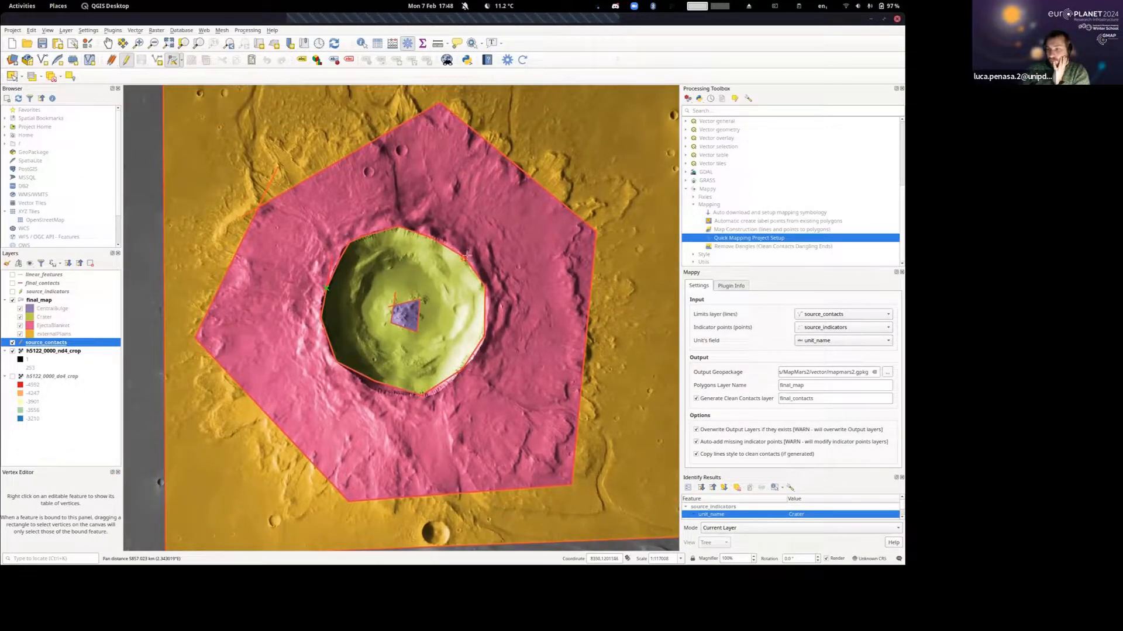
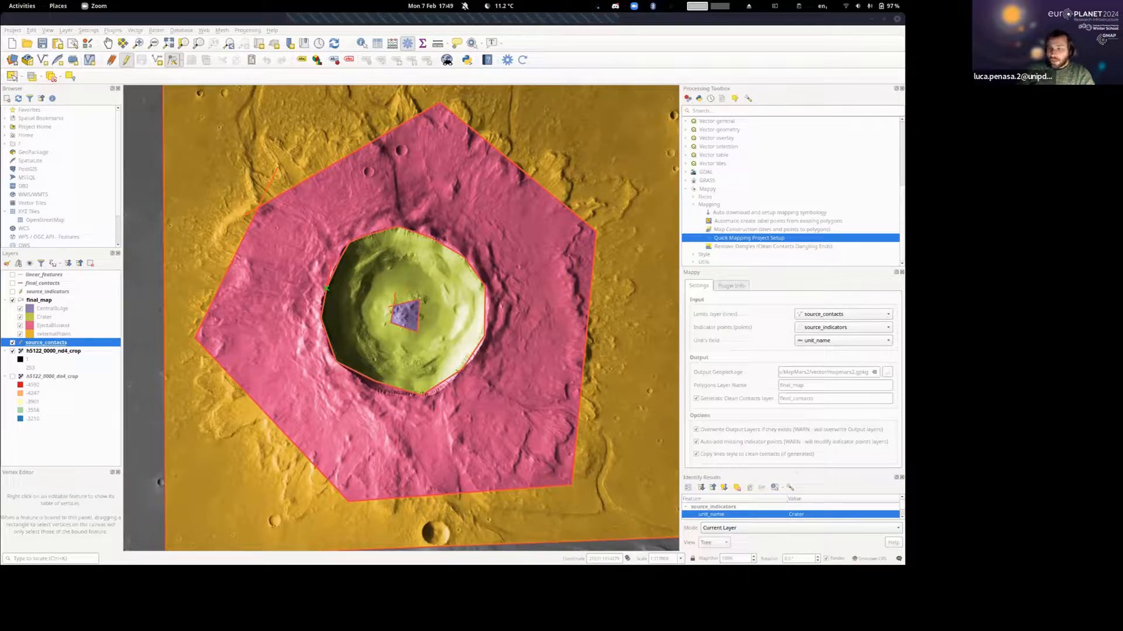
{"action": "right_click", "coordinate": [52, 346]}
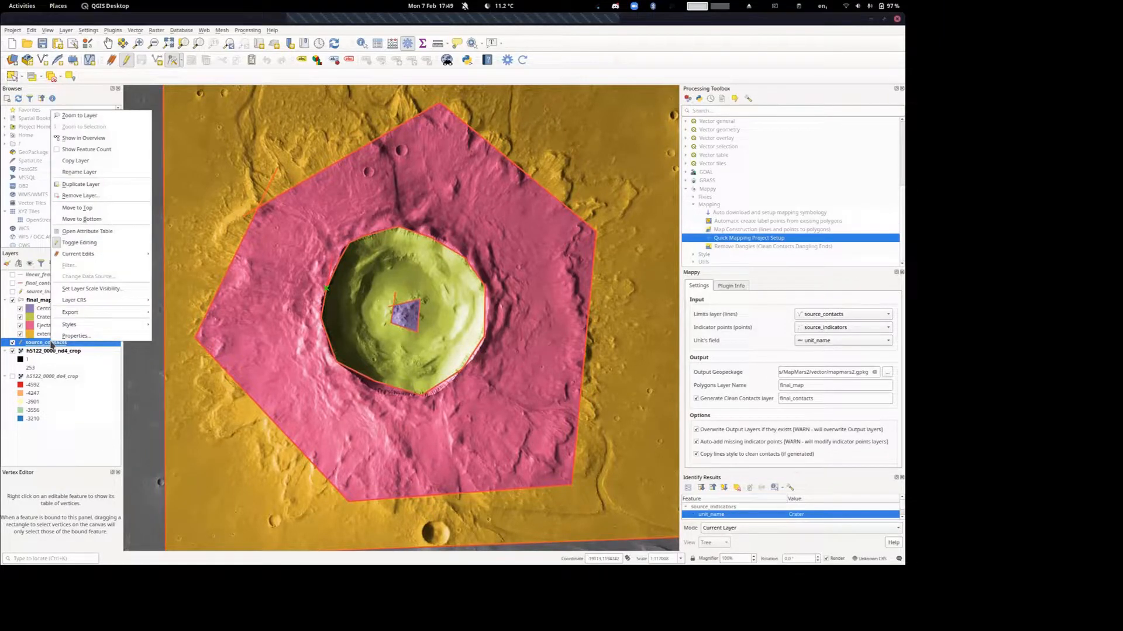
{"action": "left_click", "coordinate": [51, 345]}
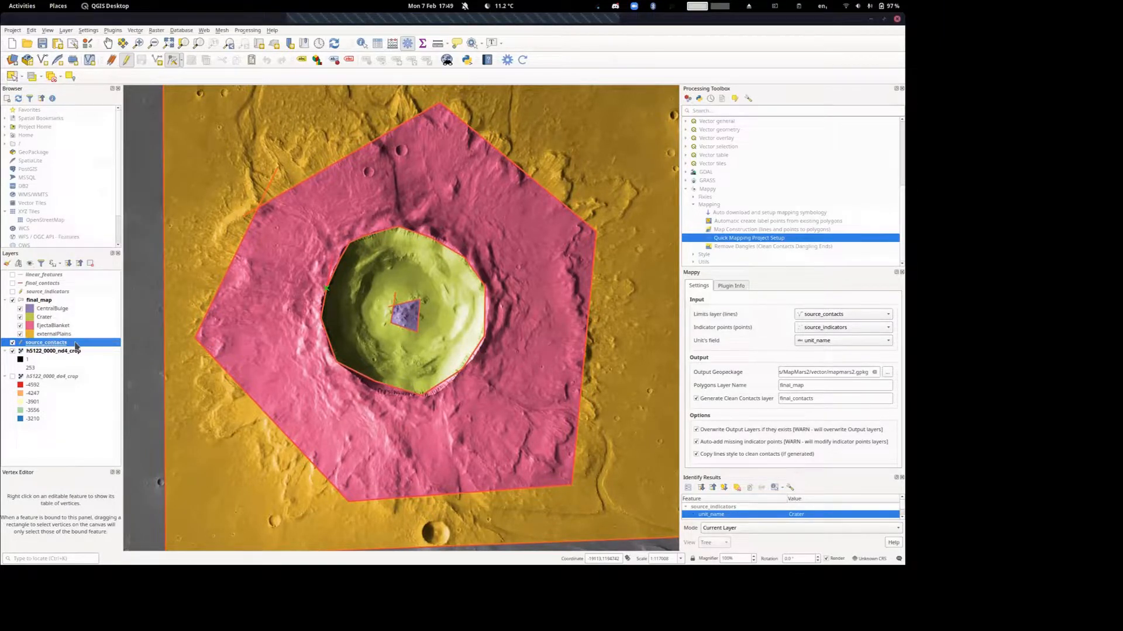
{"action": "double_click", "coordinate": [66, 345]}
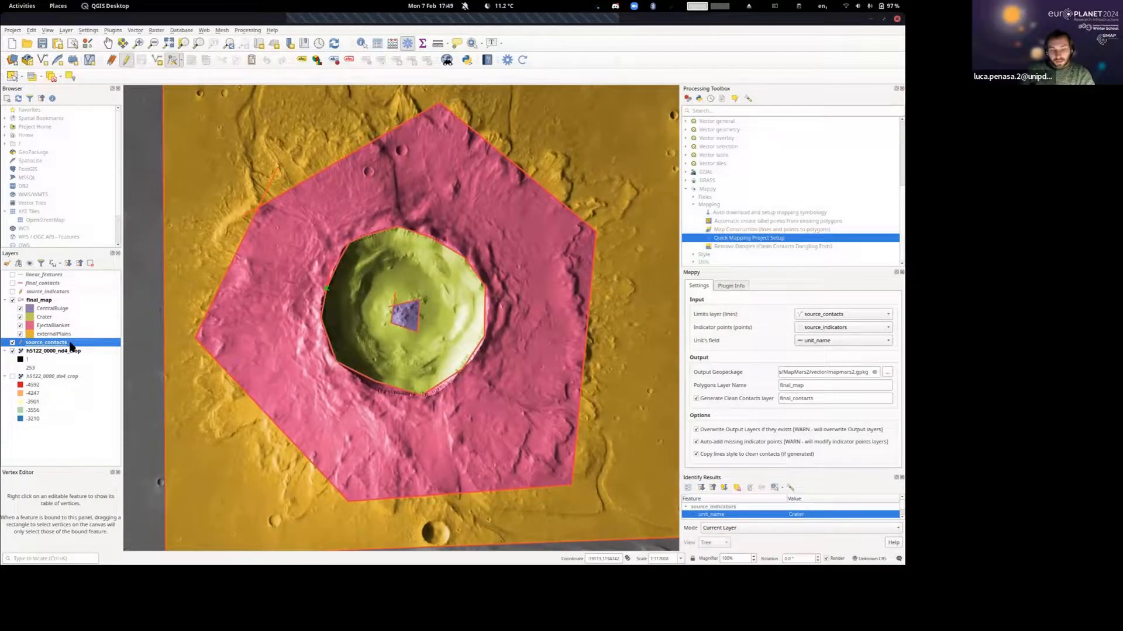
{"action": "left_click", "coordinate": [70, 343]}
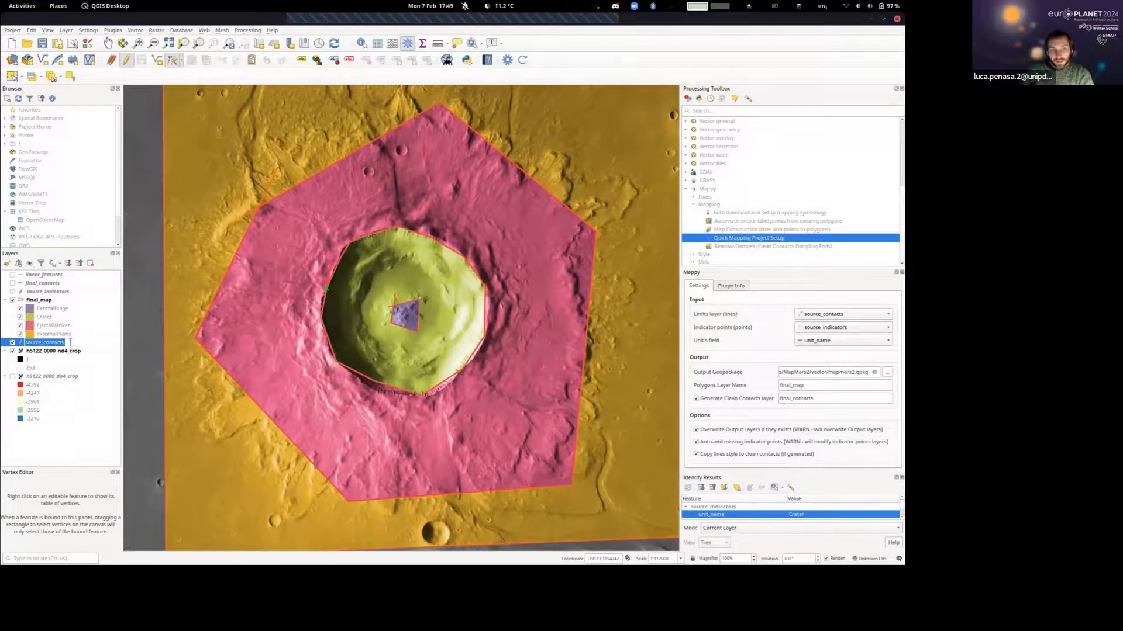
{"action": "key", "text": "Escape"}
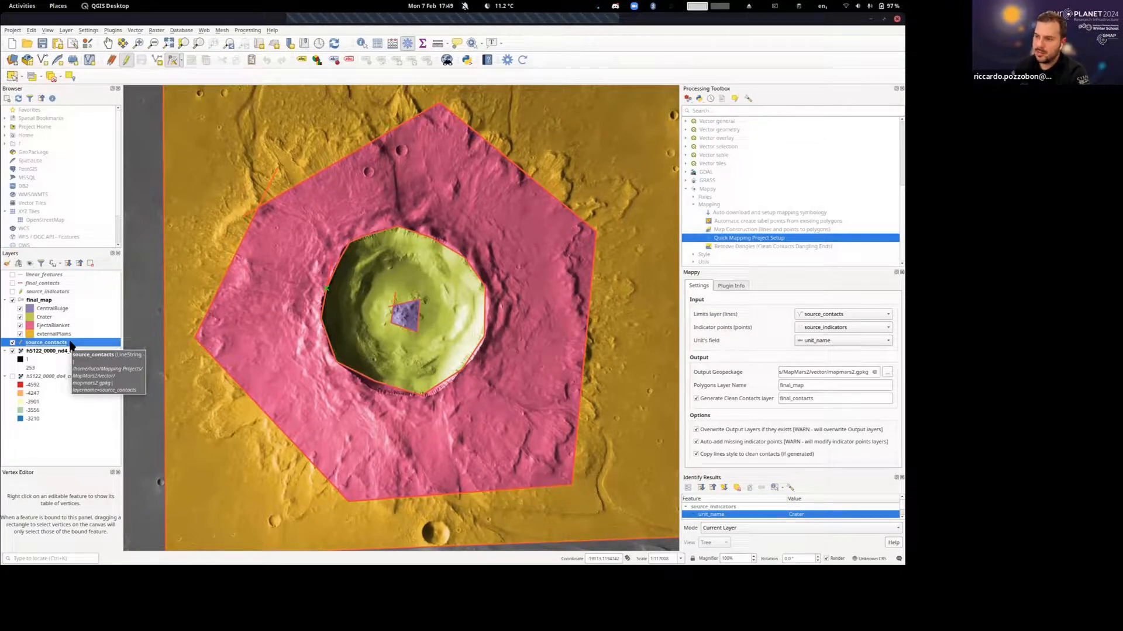
{"action": "left_click", "coordinate": [40, 293]}
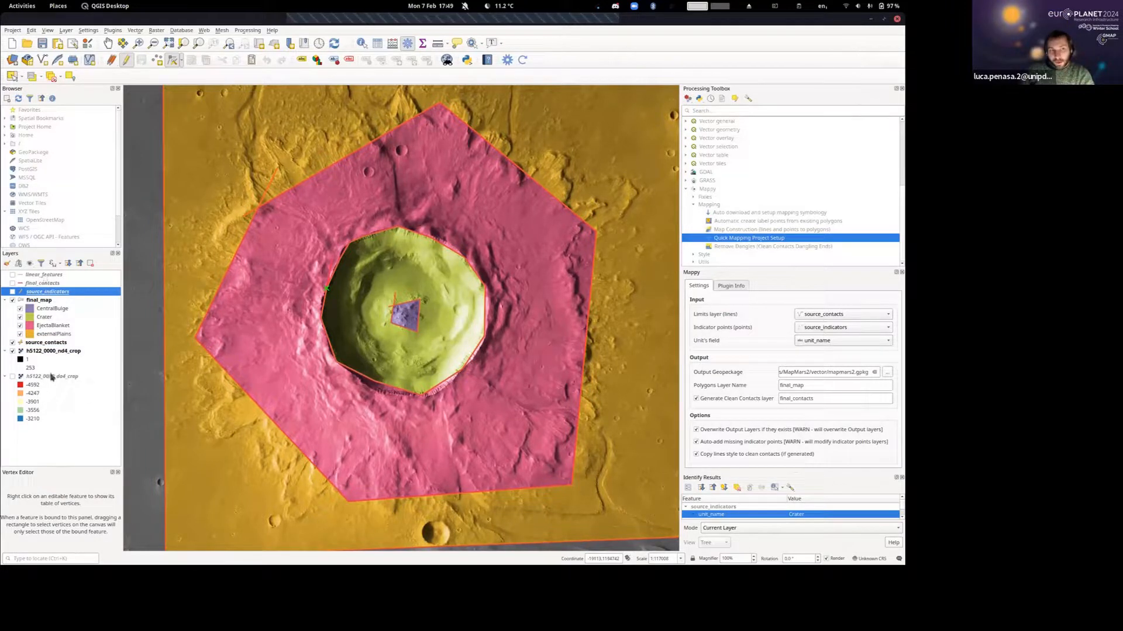
Rename the source_contacts layer to contacts.
{"action": "left_click", "coordinate": [61, 343]}
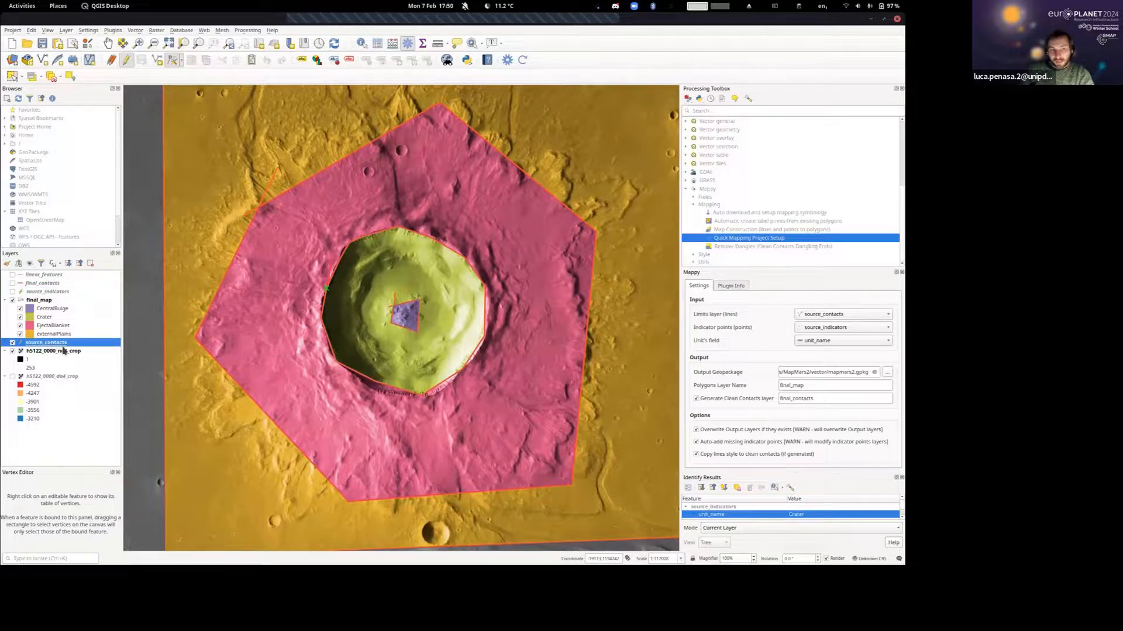
{"action": "key", "text": "F2"}
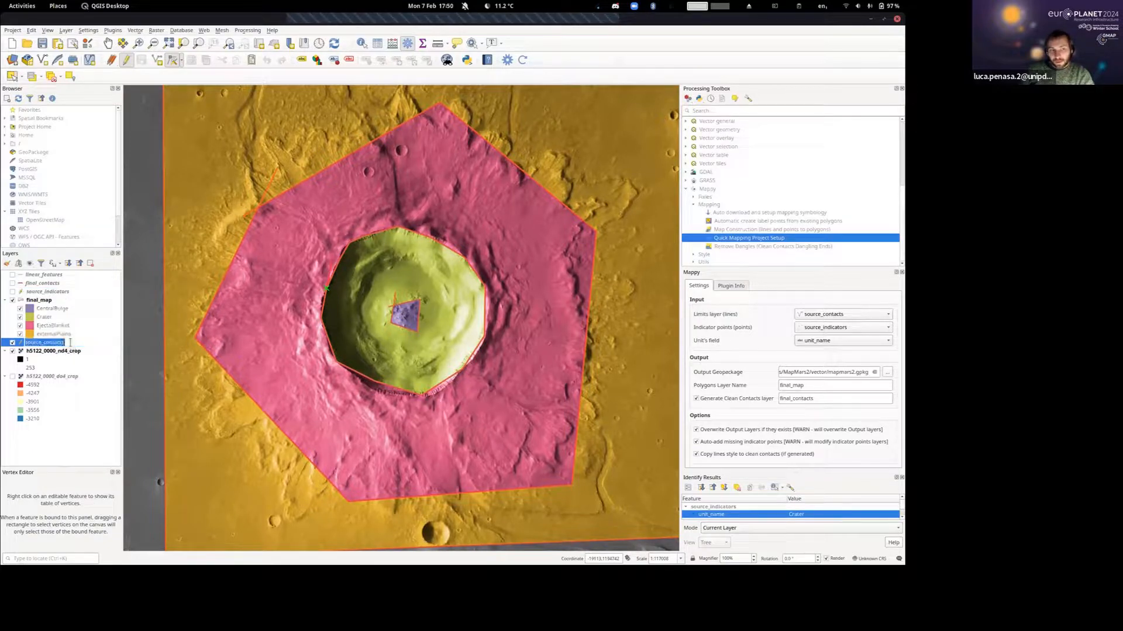
{"action": "left_click", "coordinate": [56, 342]}
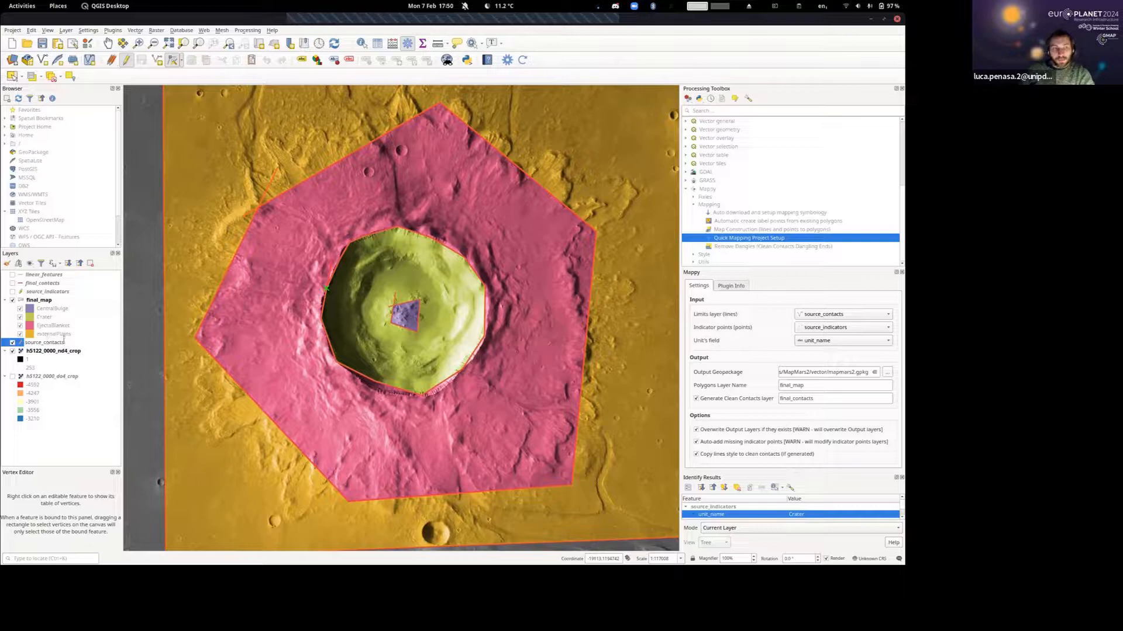
{"action": "key", "text": "BackSpace"}
{"action": "key", "text": "BackSpace"}
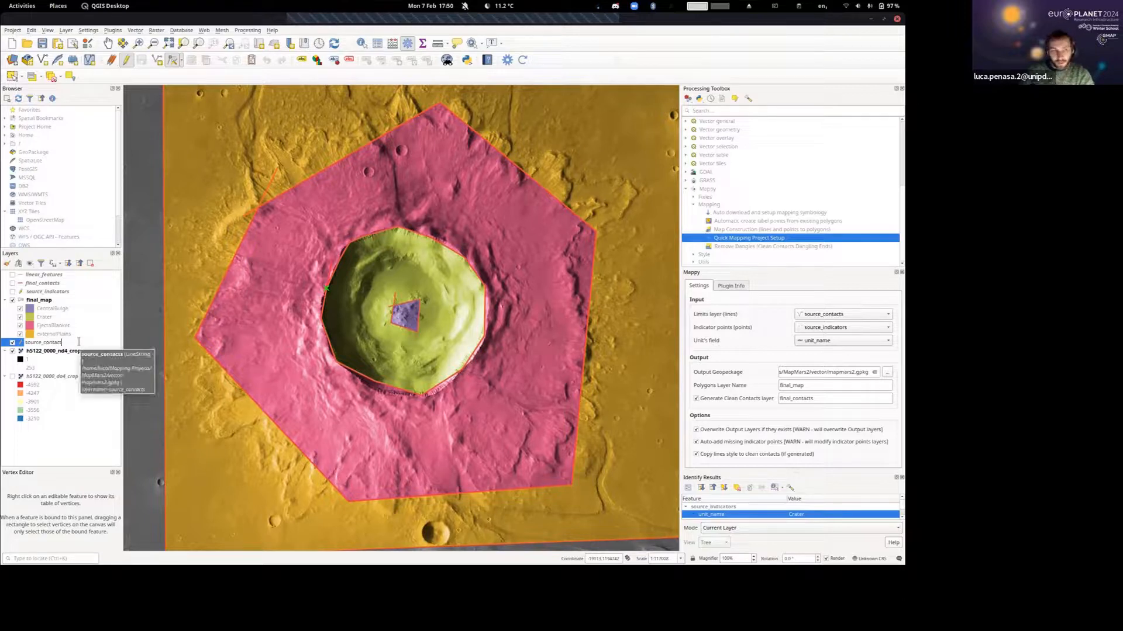
{"action": "key", "text": "BackSpace"}
{"action": "key", "text": "BackSpace"}
{"action": "key", "text": "BackSpace"}
{"action": "key", "text": "BackSpace"}
{"action": "key", "text": "BackSpace"}
{"action": "key", "text": "BackSpace"}
{"action": "key", "text": "BackSpace"}
{"action": "key", "text": "BackSpace"}
{"action": "key", "text": "BackSpace"}
{"action": "key", "text": "BackSpace"}
{"action": "key", "text": "BackSpace"}
{"action": "key", "text": "BackSpace"}
{"action": "key", "text": "BackSpace"}
{"action": "key", "text": "Return"}
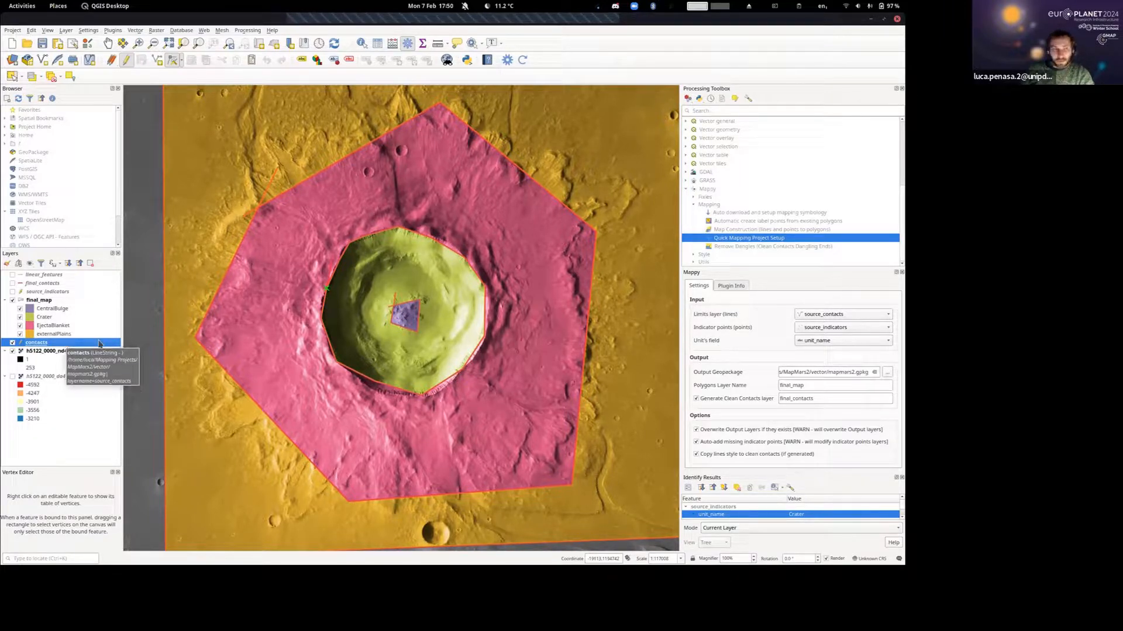
Check that the renamed contacts layer is selected as the limits layer in the Mappy settings.
{"action": "left_click", "coordinate": [812, 316]}
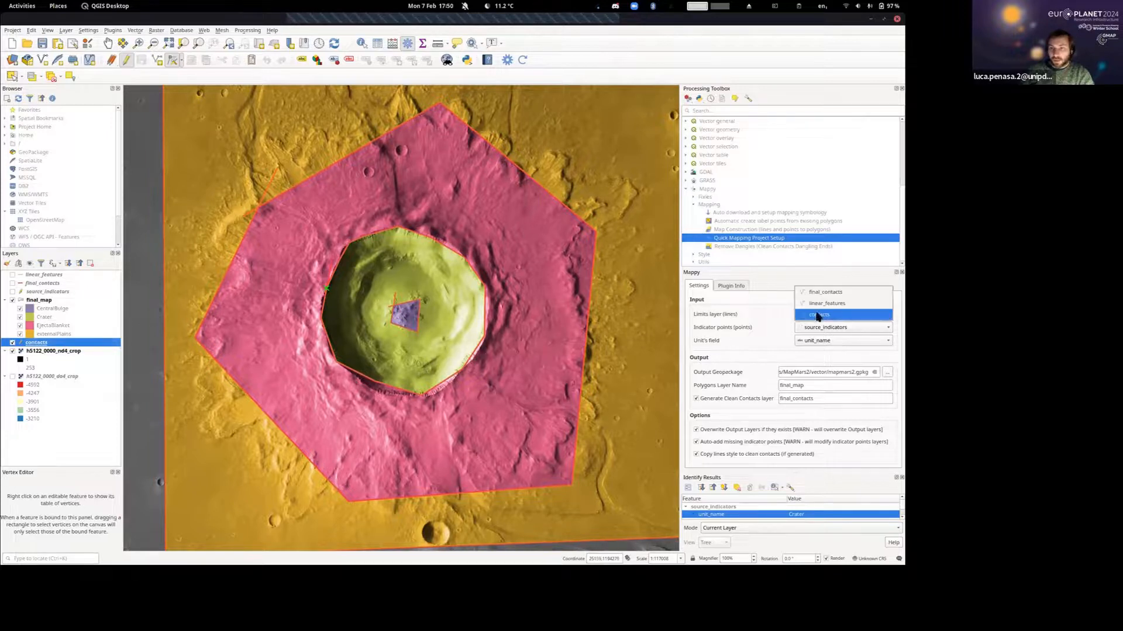
{"action": "left_click", "coordinate": [812, 317]}
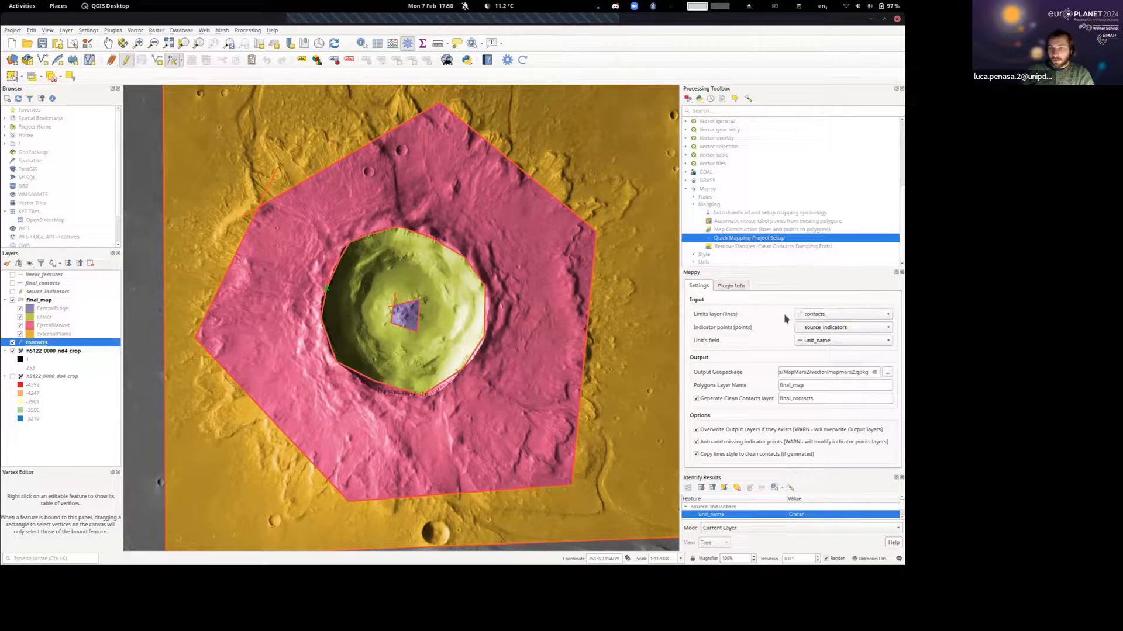
{"action": "left_click", "coordinate": [814, 316]}
{"action": "left_click", "coordinate": [816, 316]}
Make the source_indicators layer visible and give it single labels based on the unit_name field.
{"action": "scroll", "coordinate": [441, 333], "scroll_direction": "down", "scroll_amount": 3}
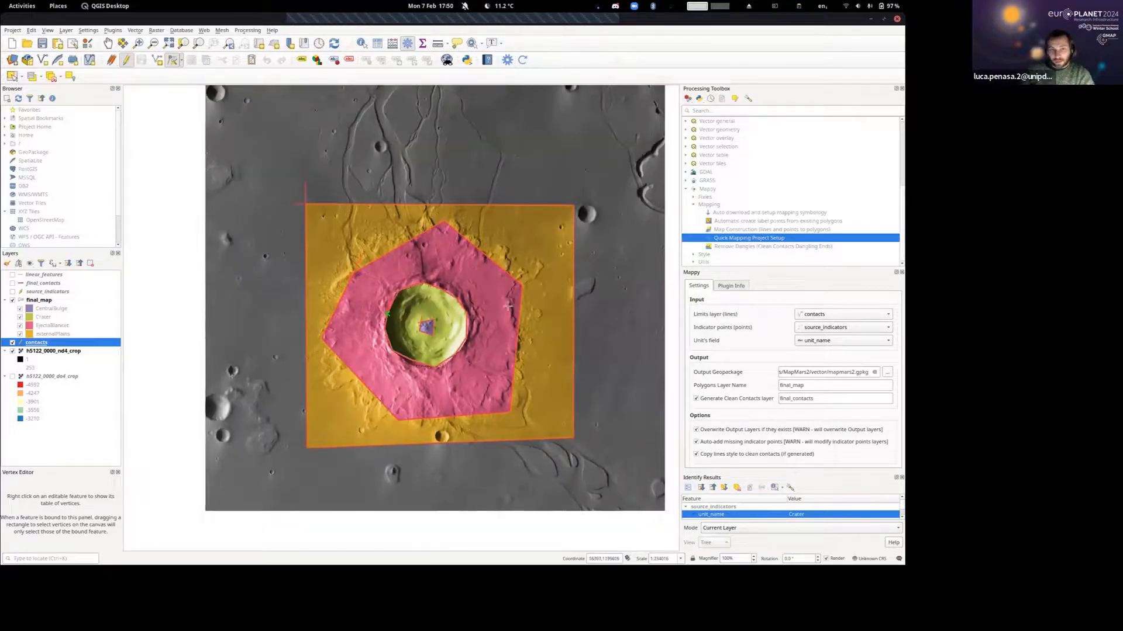
{"action": "scroll", "coordinate": [441, 347], "scroll_direction": "up", "scroll_amount": 3}
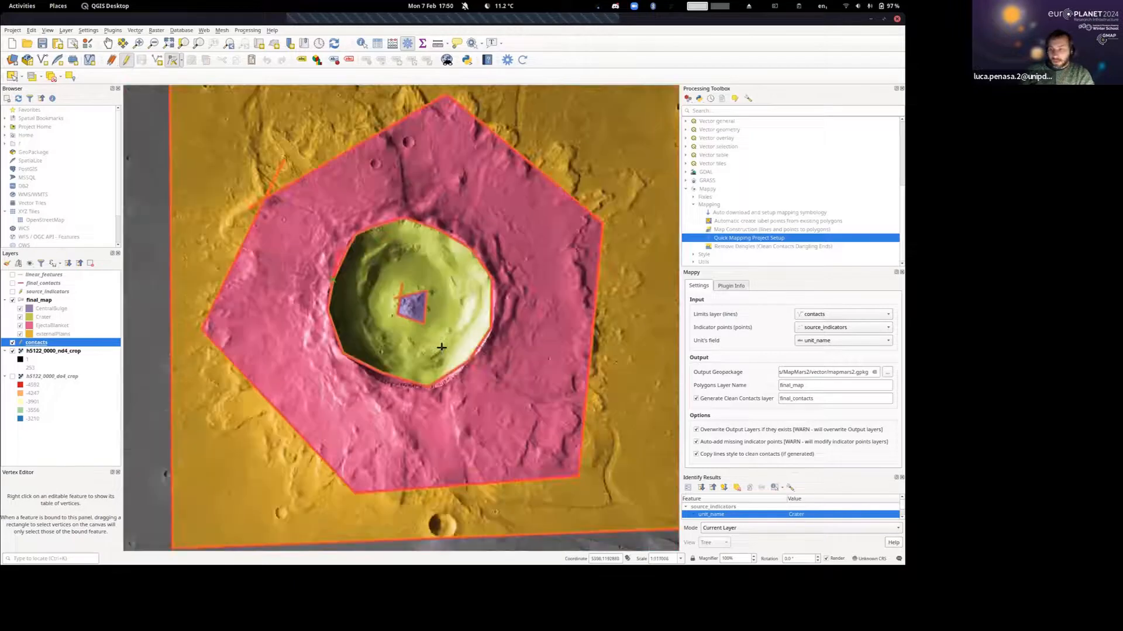
{"action": "scroll", "coordinate": [442, 348], "scroll_direction": "up", "scroll_amount": 1}
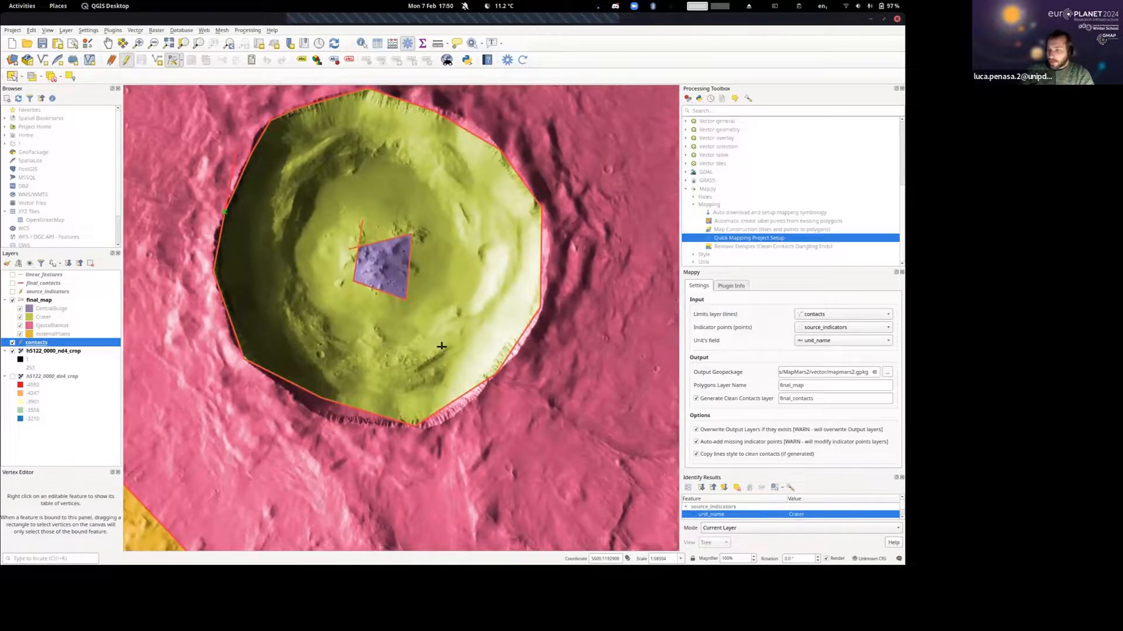
{"action": "left_click", "coordinate": [40, 293]}
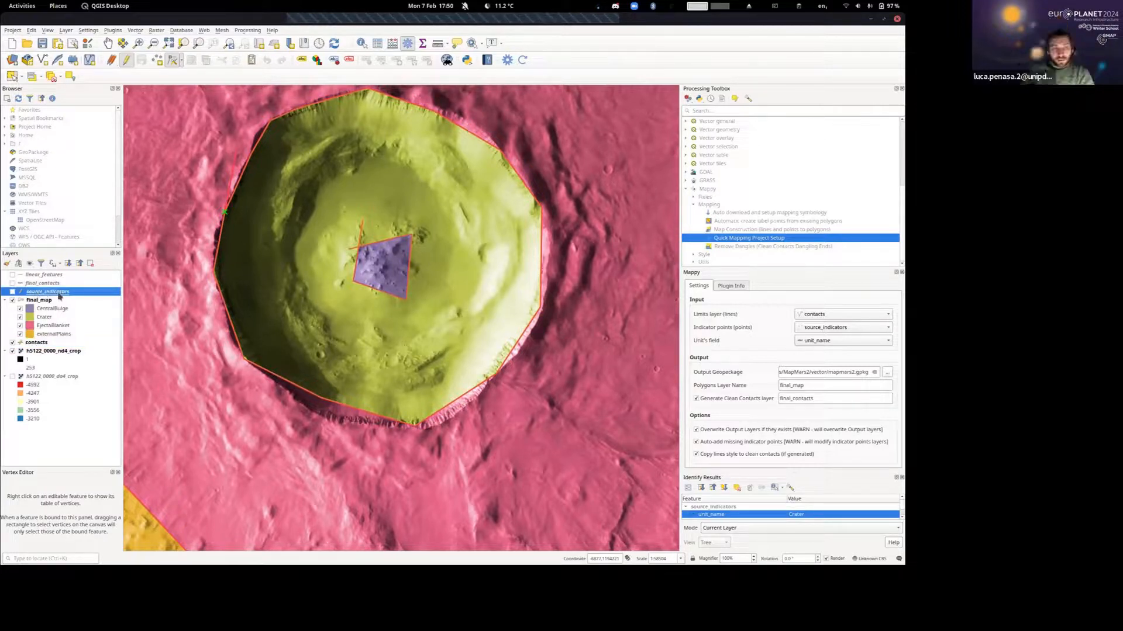
{"action": "left_click", "coordinate": [12, 291]}
{"action": "right_click", "coordinate": [47, 294]}
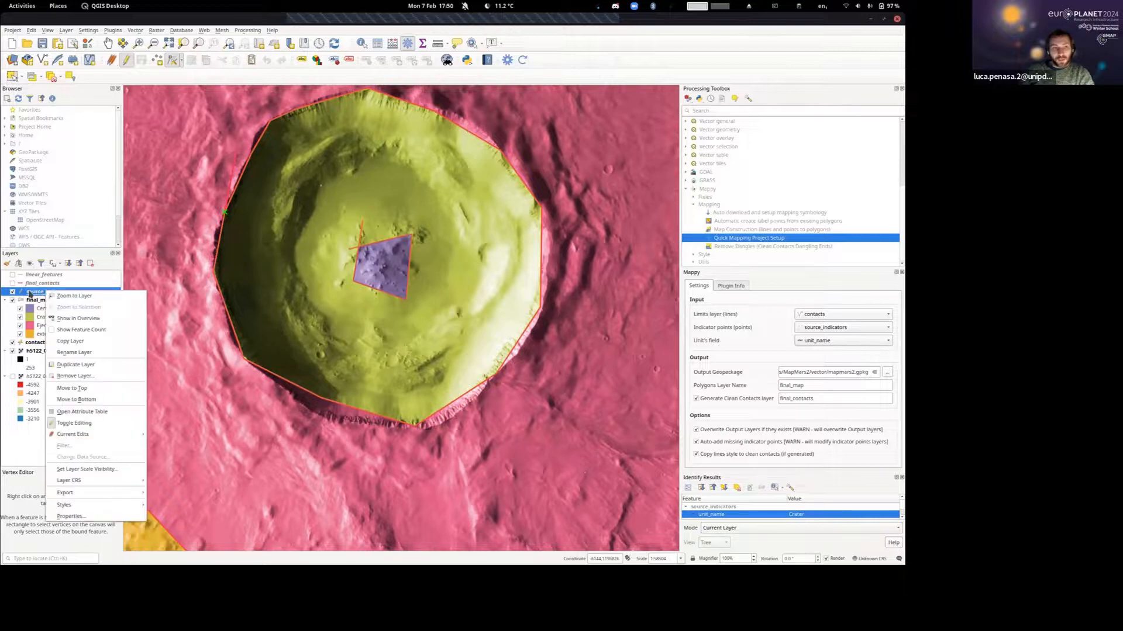
{"action": "left_click", "coordinate": [105, 517]}
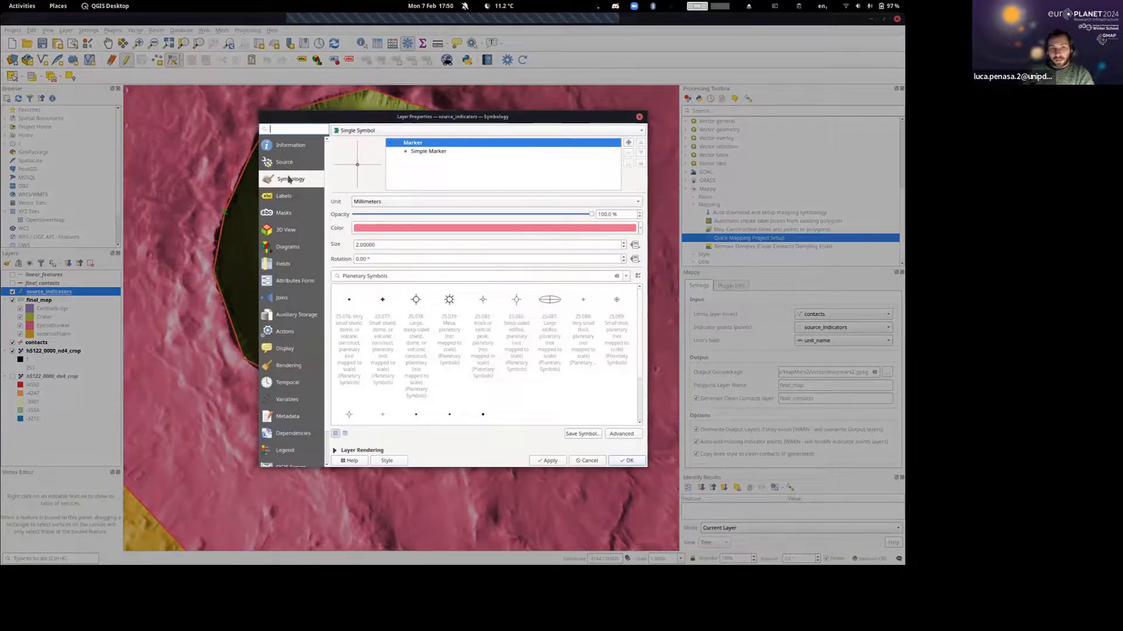
{"action": "left_click", "coordinate": [281, 199]}
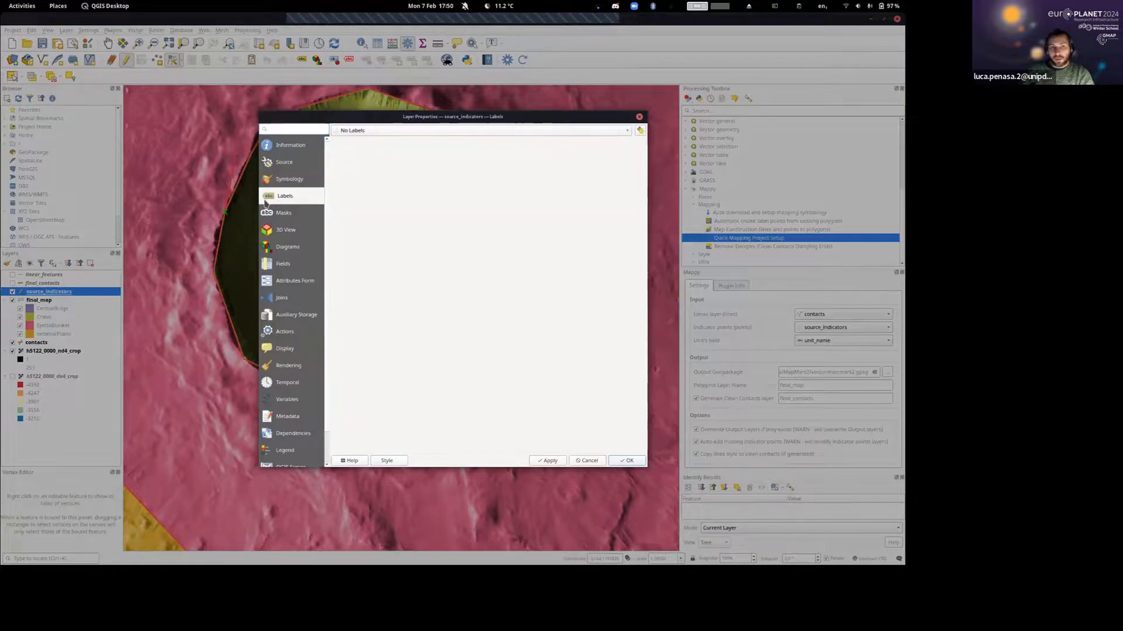
{"action": "left_click", "coordinate": [384, 131]}
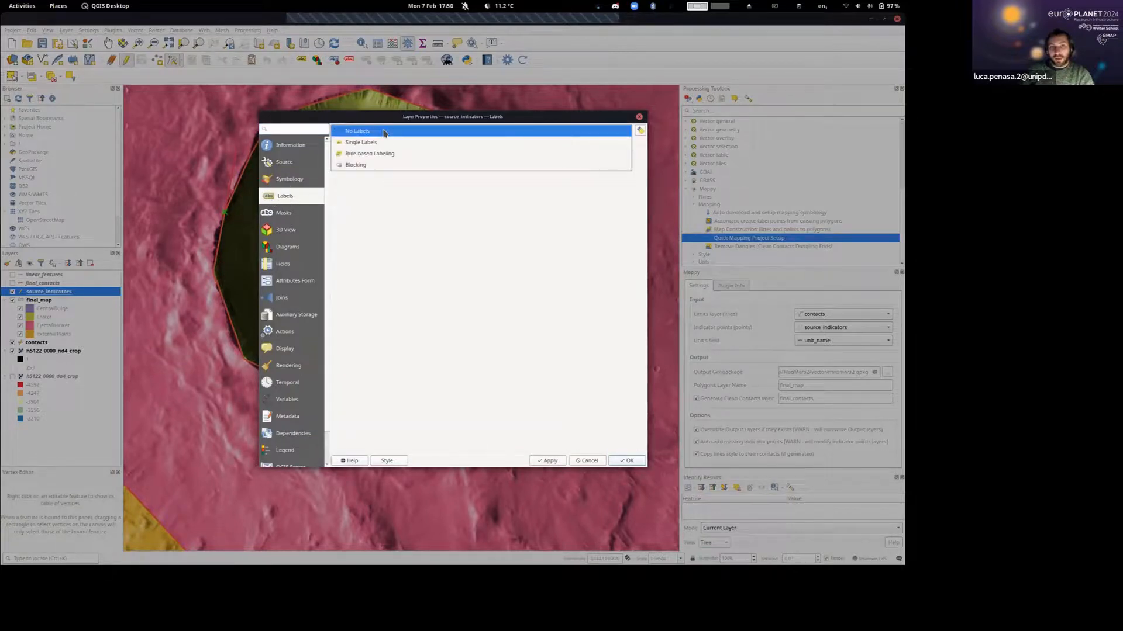
{"action": "left_click", "coordinate": [354, 143]}
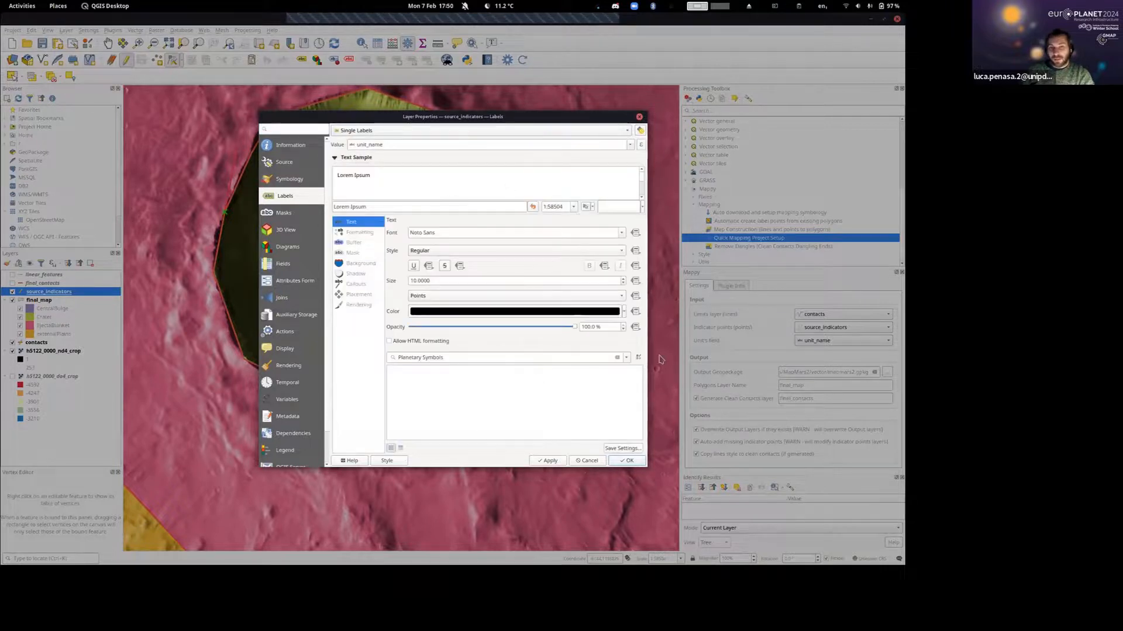
{"action": "left_click", "coordinate": [629, 144]}
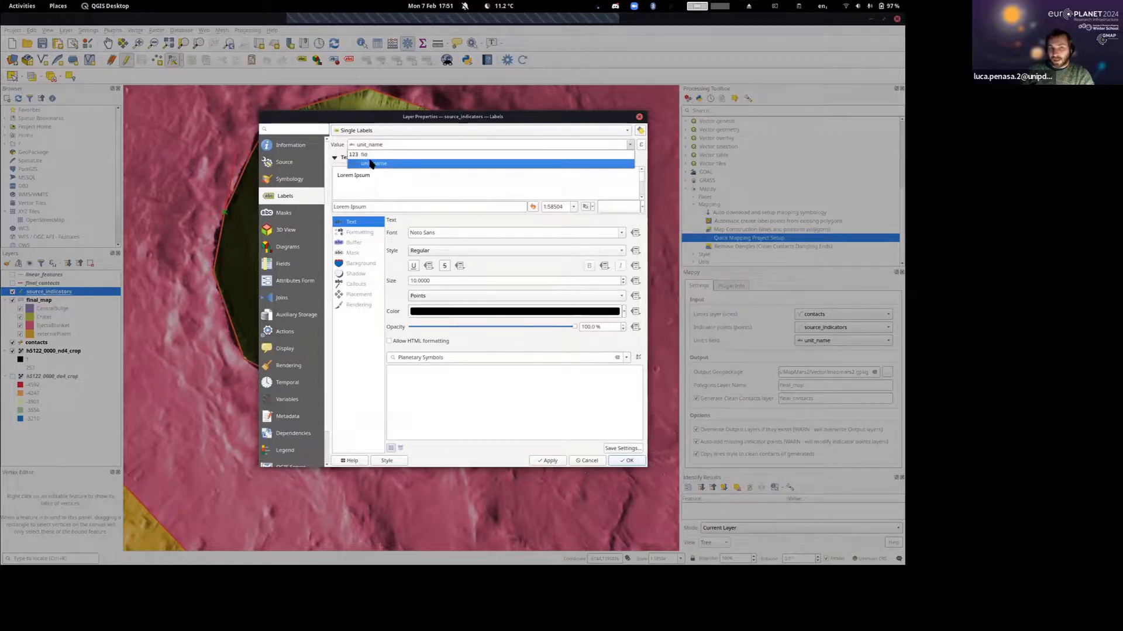
{"action": "left_click", "coordinate": [371, 164]}
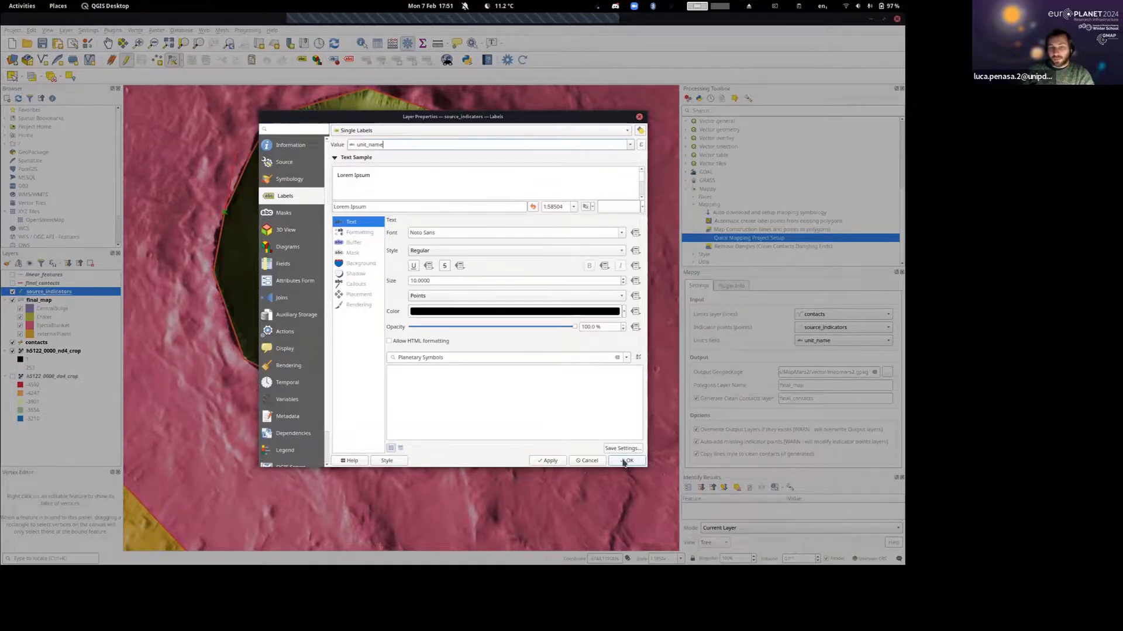
Set the source_indicators label text size to 15 points and apply the layer properties.
{"action": "double_click", "coordinate": [453, 281]}
{"action": "type", "text": "1"}
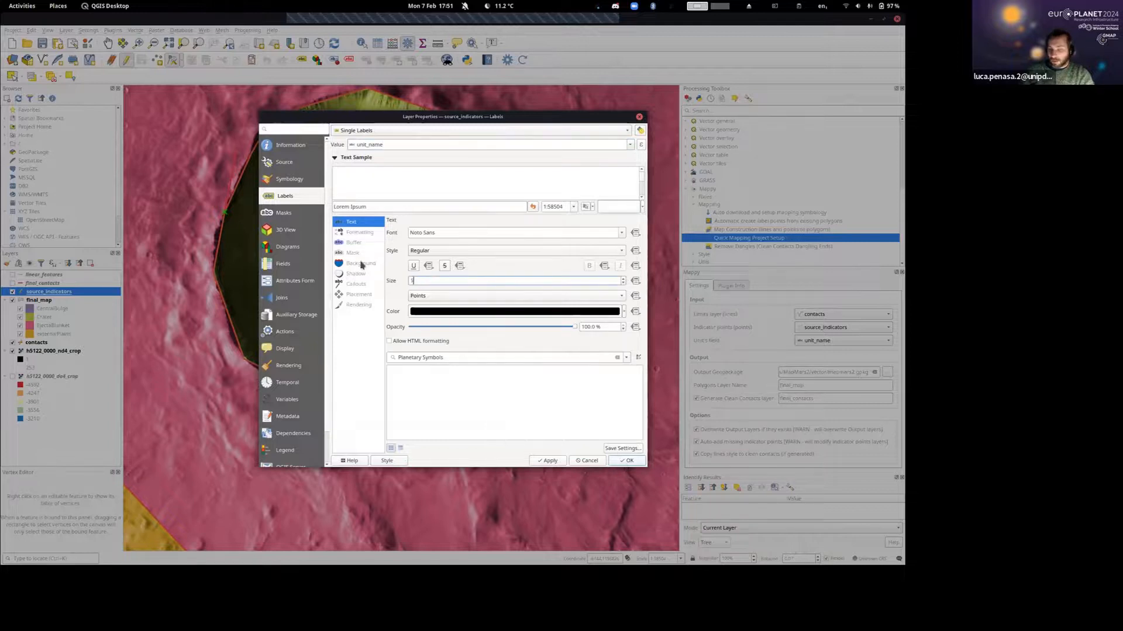
{"action": "type", "text": "5"}
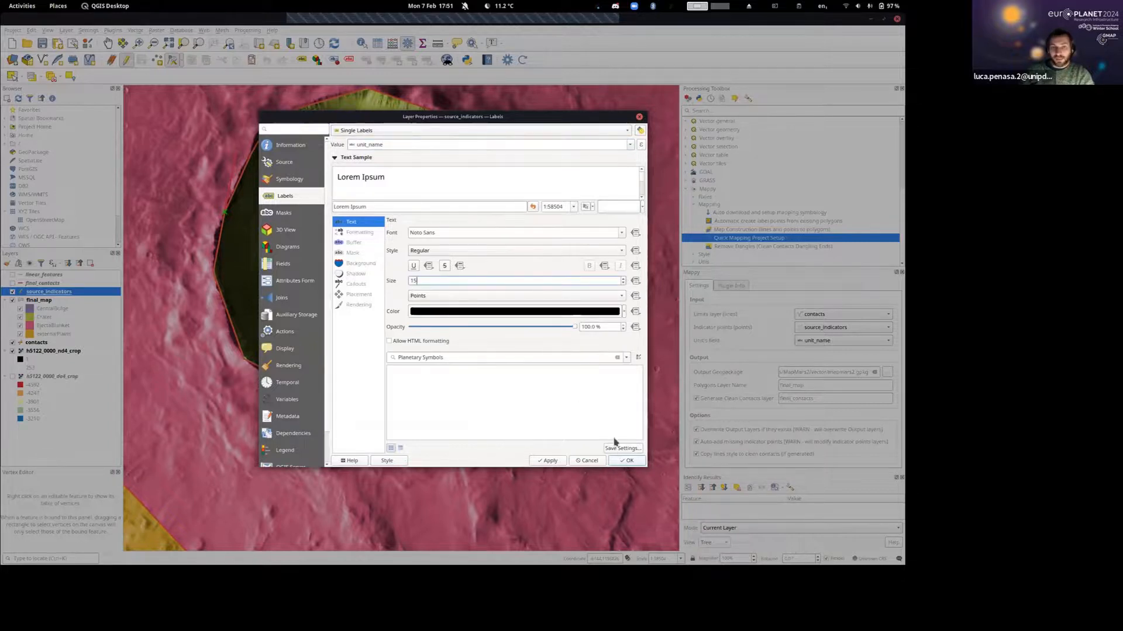
{"action": "left_click", "coordinate": [626, 461]}
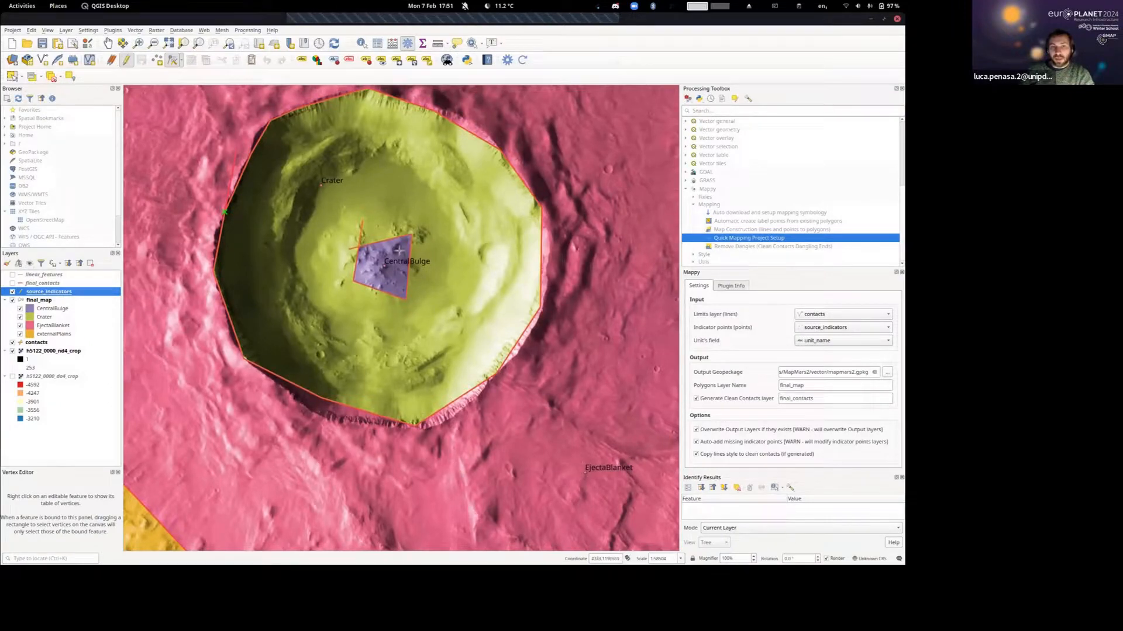
Put the source_indicators layer into editing mode, activate Identify Features and review the unit labels across the map.
{"action": "left_click_drag", "start_coordinate": [563, 455], "coordinate": [538, 407]}
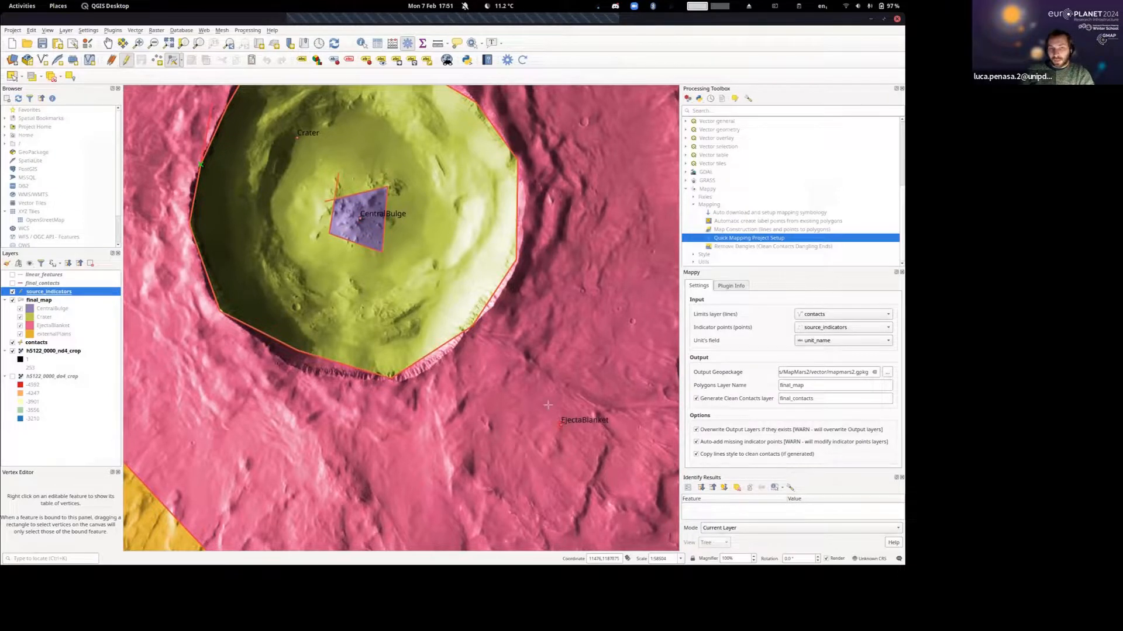
{"action": "left_click_drag", "start_coordinate": [548, 405], "coordinate": [610, 481]}
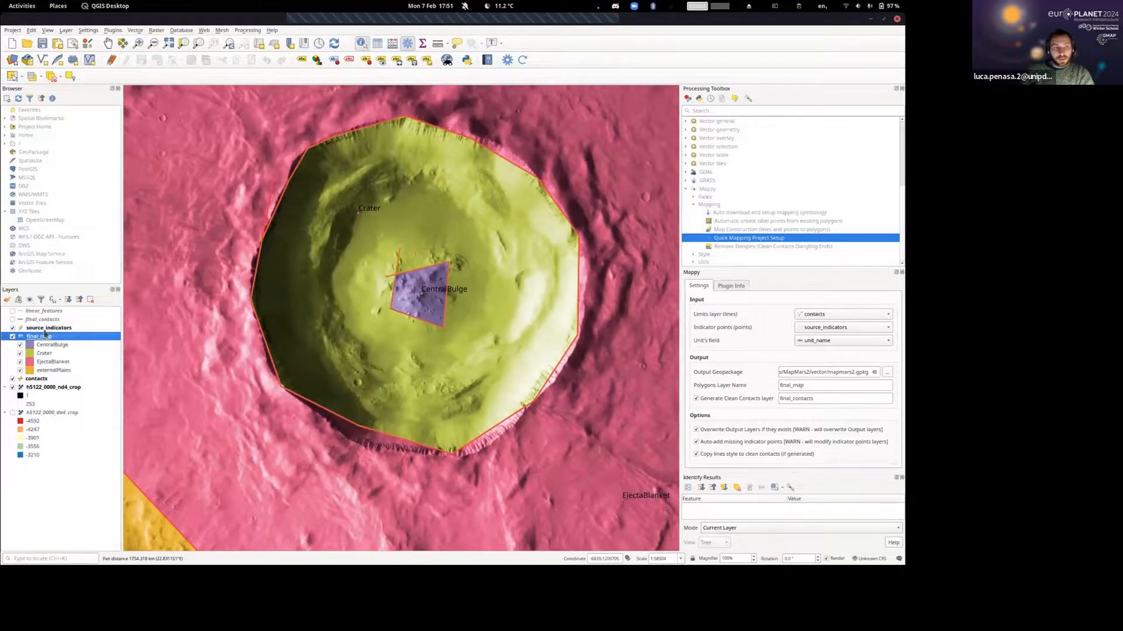
{"action": "left_click", "coordinate": [47, 329]}
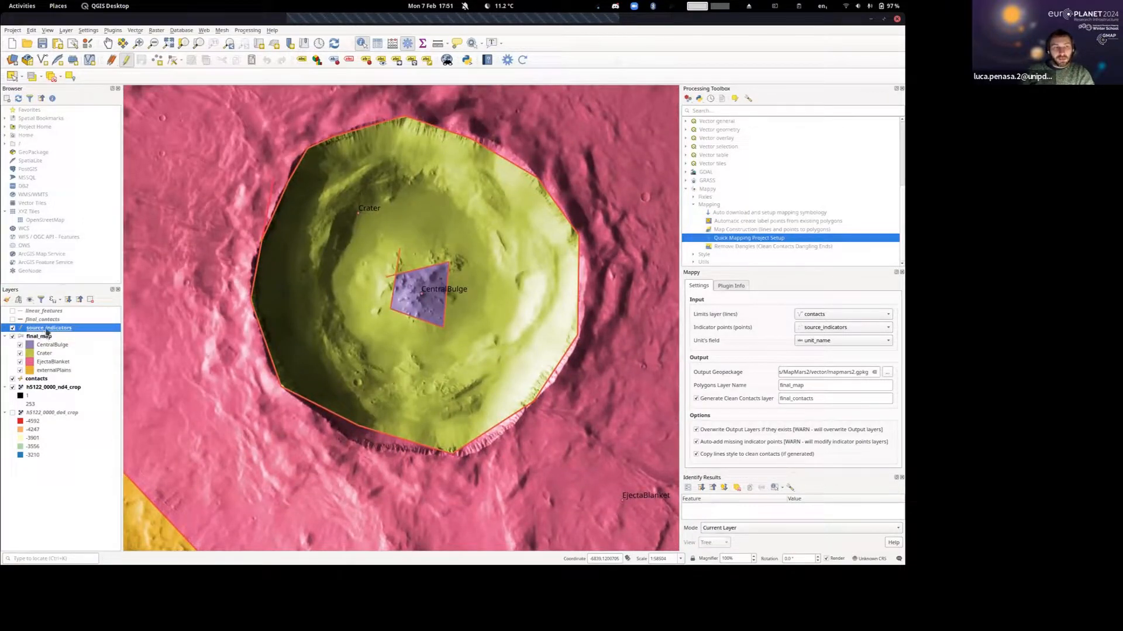
{"action": "left_click", "coordinate": [129, 61]}
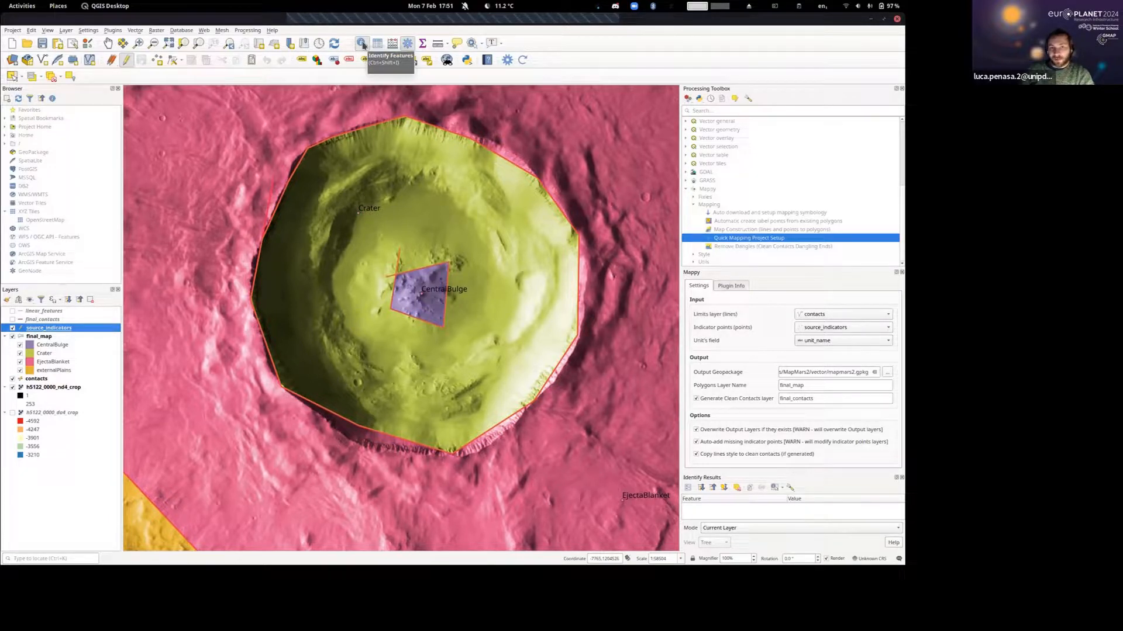
{"action": "left_click", "coordinate": [362, 45]}
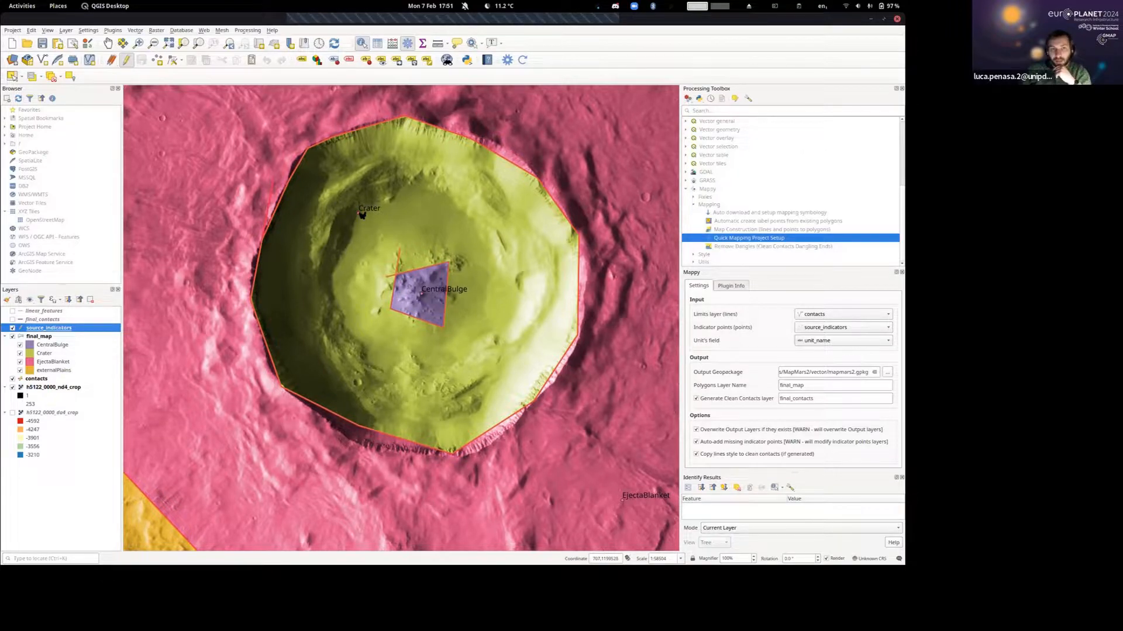
{"action": "left_click_drag", "start_coordinate": [371, 225], "coordinate": [367, 221]}
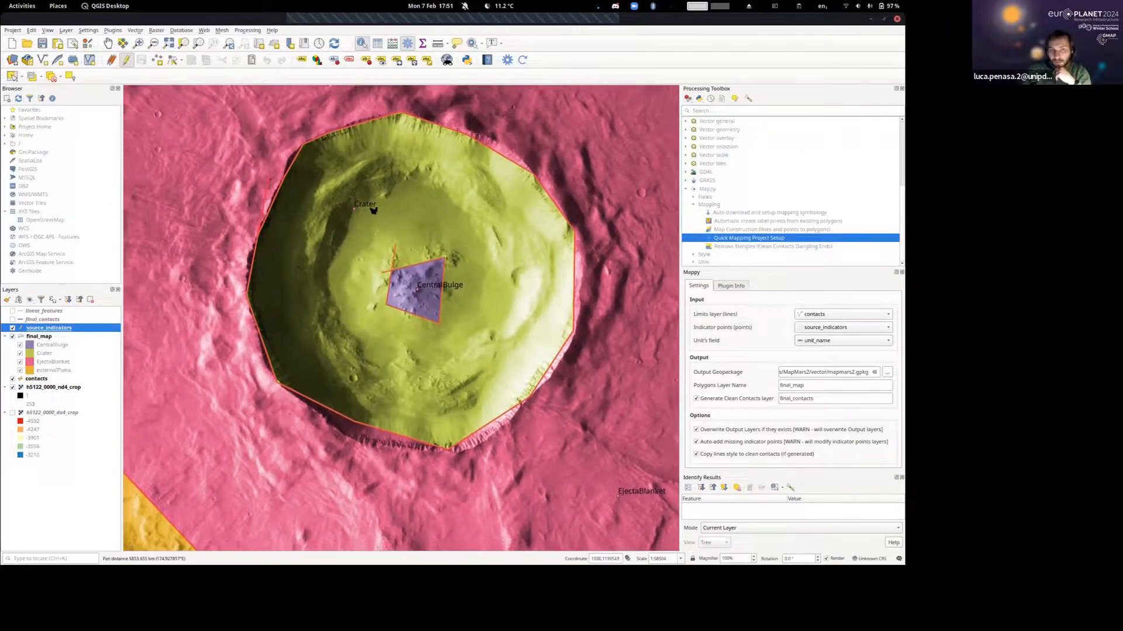
{"action": "scroll", "coordinate": [343, 248], "scroll_direction": "down", "scroll_amount": 2}
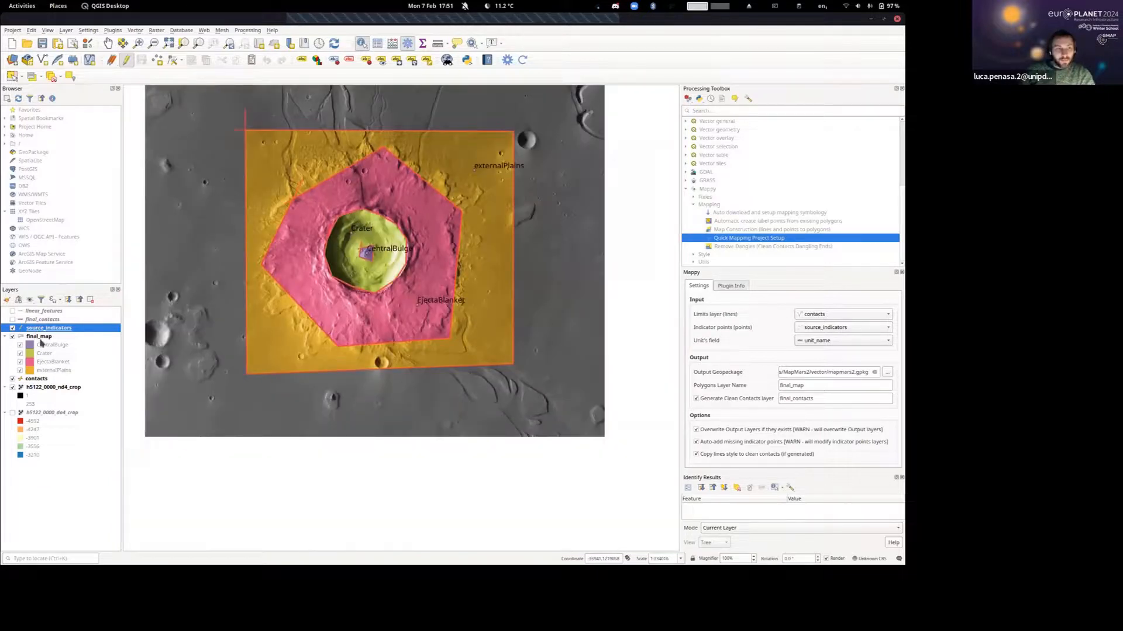
Draw a new line in the contacts layer from outside the map's lower west boundary to the EjectaBlanket edge.
{"action": "left_click", "coordinate": [41, 380]}
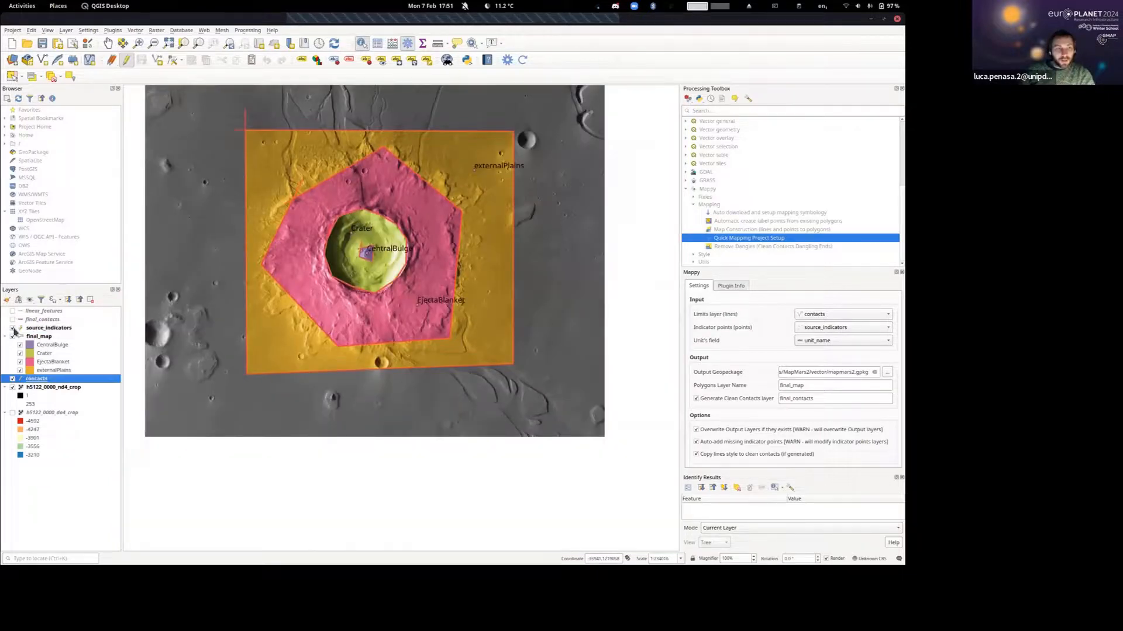
{"action": "left_click", "coordinate": [156, 62]}
{"action": "left_click", "coordinate": [227, 334]}
{"action": "left_click", "coordinate": [290, 286]}
{"action": "left_click", "coordinate": [283, 377]}
{"action": "right_click", "coordinate": [283, 378]}
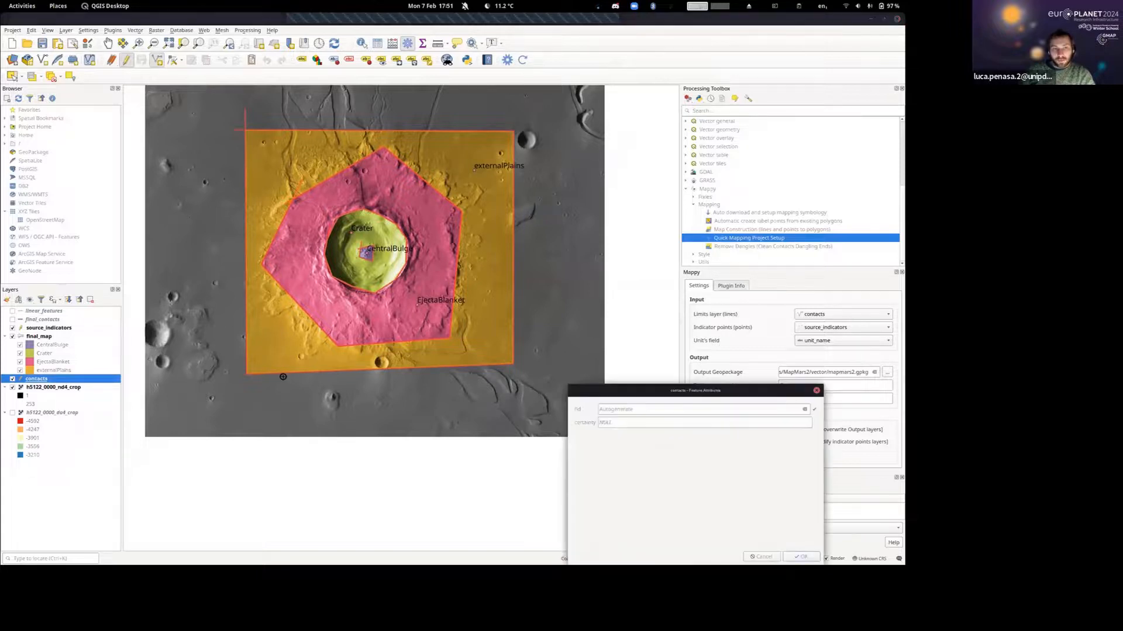
{"action": "left_click", "coordinate": [802, 556]}
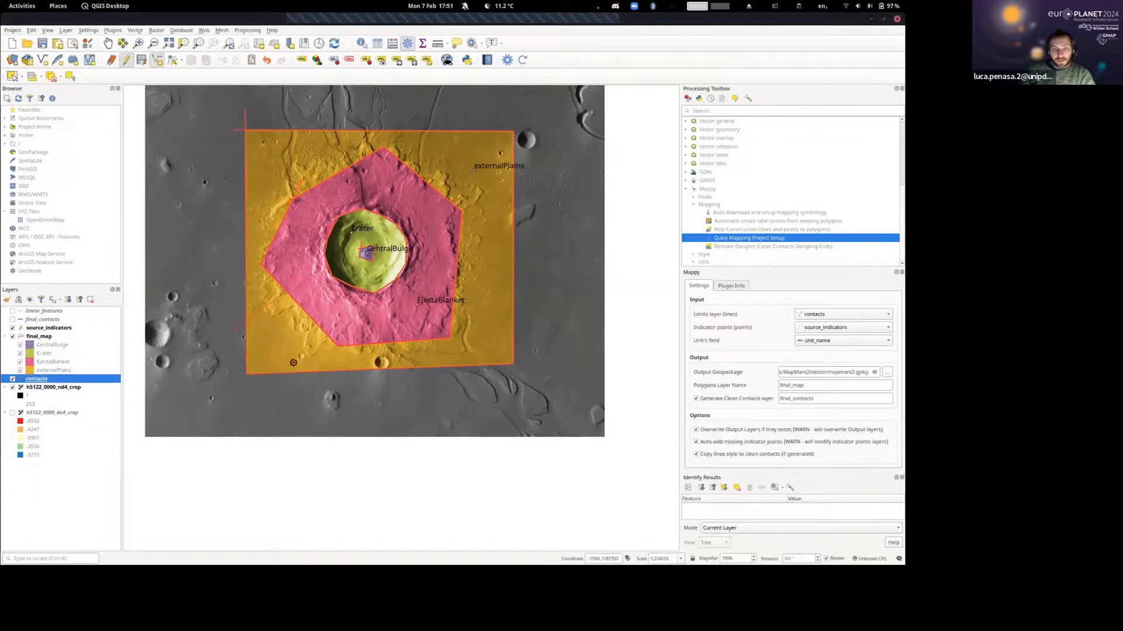
Draw a second contact line from below the map's south boundary up to the EjectaBlanket edge, isolating the southwest corner of externalPlains.
{"action": "left_click", "coordinate": [292, 369]}
{"action": "left_click", "coordinate": [316, 312]}
{"action": "right_click", "coordinate": [316, 312]}
{"action": "left_click", "coordinate": [798, 555]}
{"action": "scroll", "coordinate": [307, 325], "scroll_direction": "up", "scroll_amount": 2}
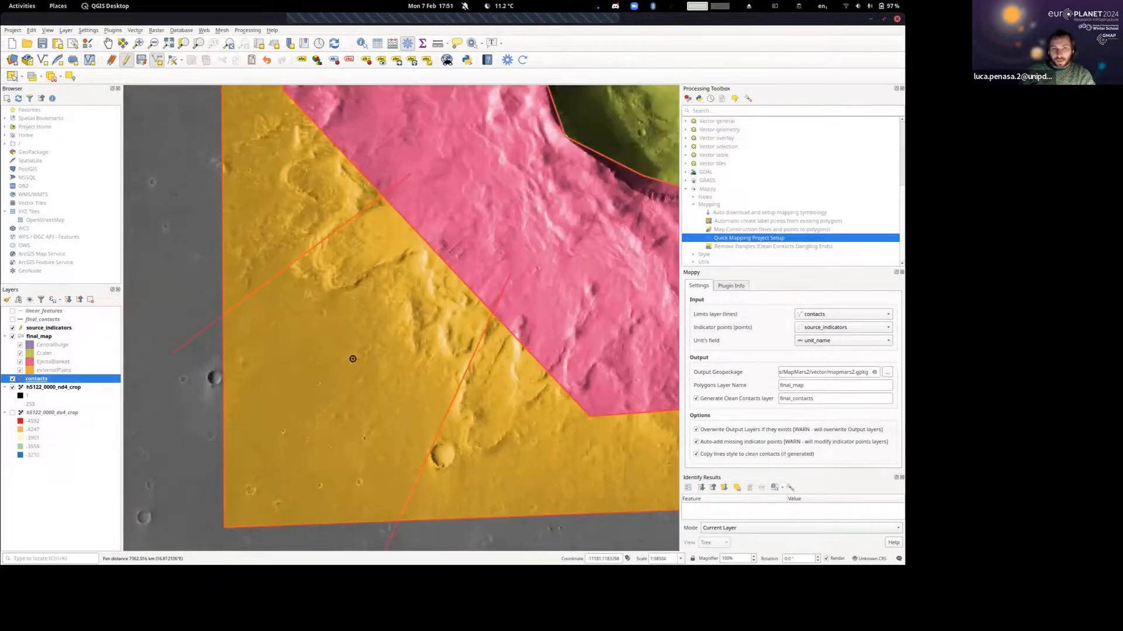
Regenerate the geological map with Mappy and inspect the southwest polygon enclosed by the new contacts.
{"action": "left_click", "coordinate": [524, 60]}
{"action": "left_click", "coordinate": [542, 272]}
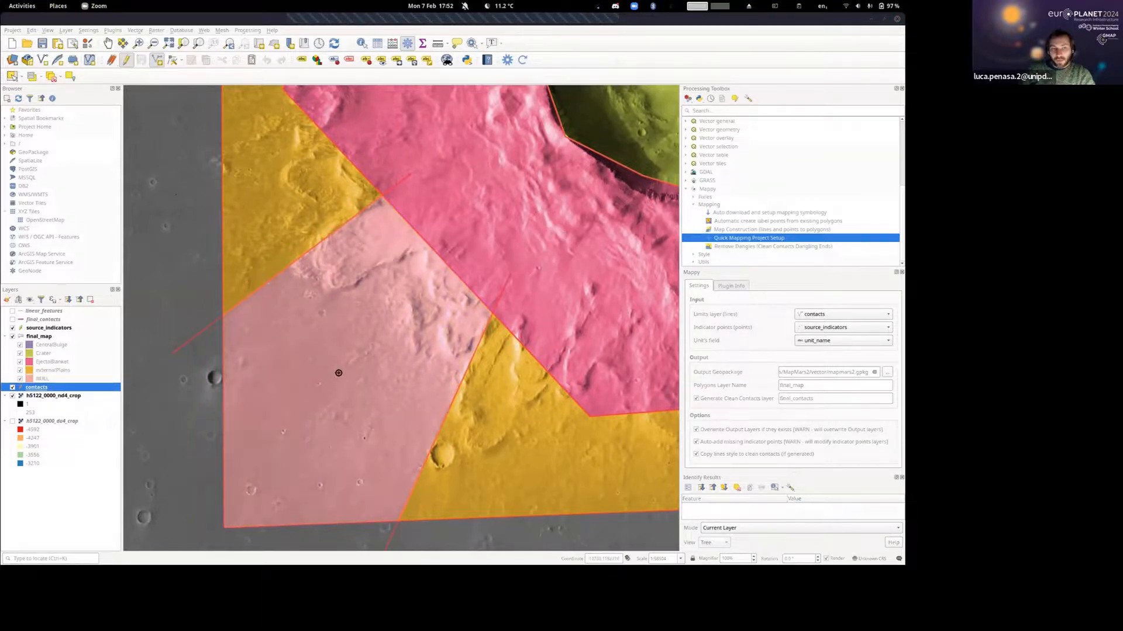
{"action": "scroll", "coordinate": [339, 373], "scroll_direction": "down", "scroll_amount": 3}
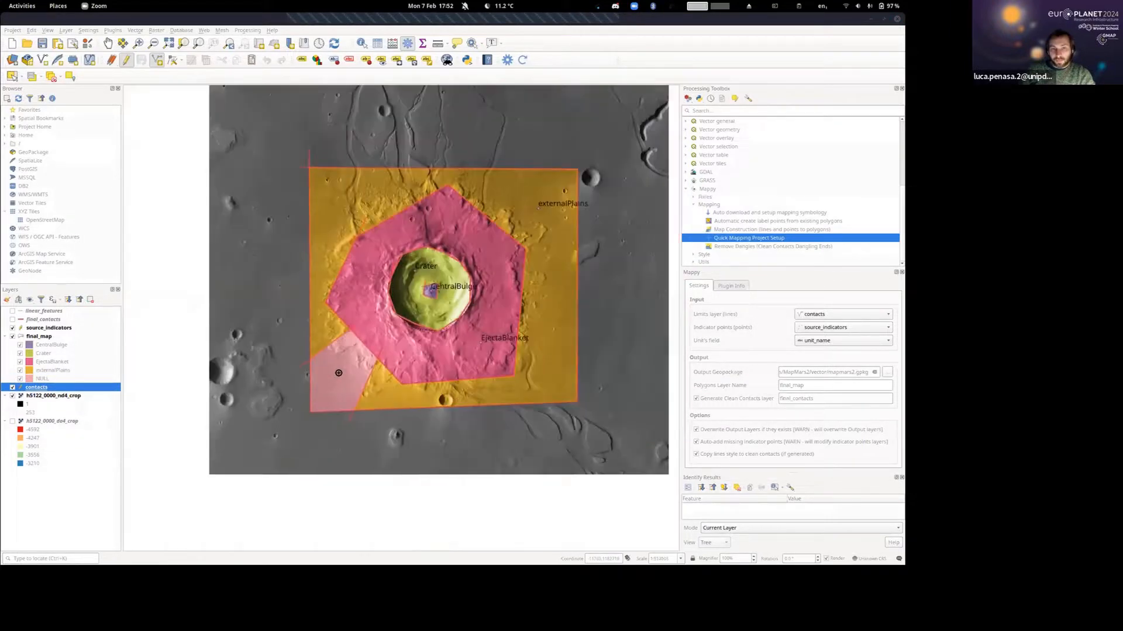
{"action": "scroll", "coordinate": [339, 373], "scroll_direction": "up", "scroll_amount": 3}
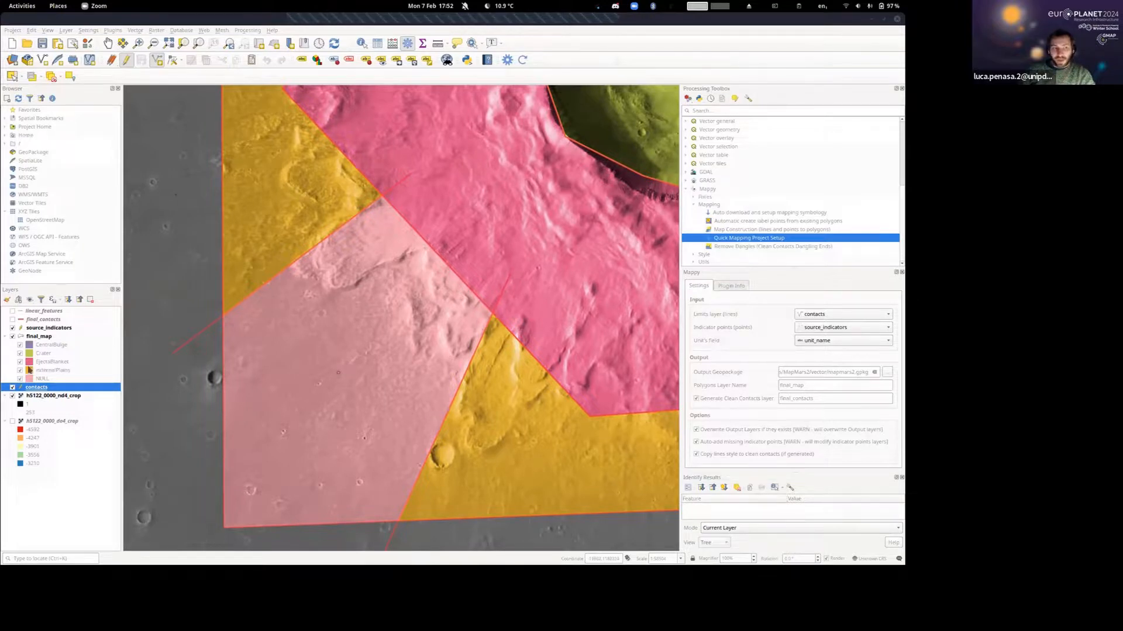
Identify the source_indicators point inside the new southwest polygon and view its attribute form.
{"action": "left_click", "coordinate": [29, 331]}
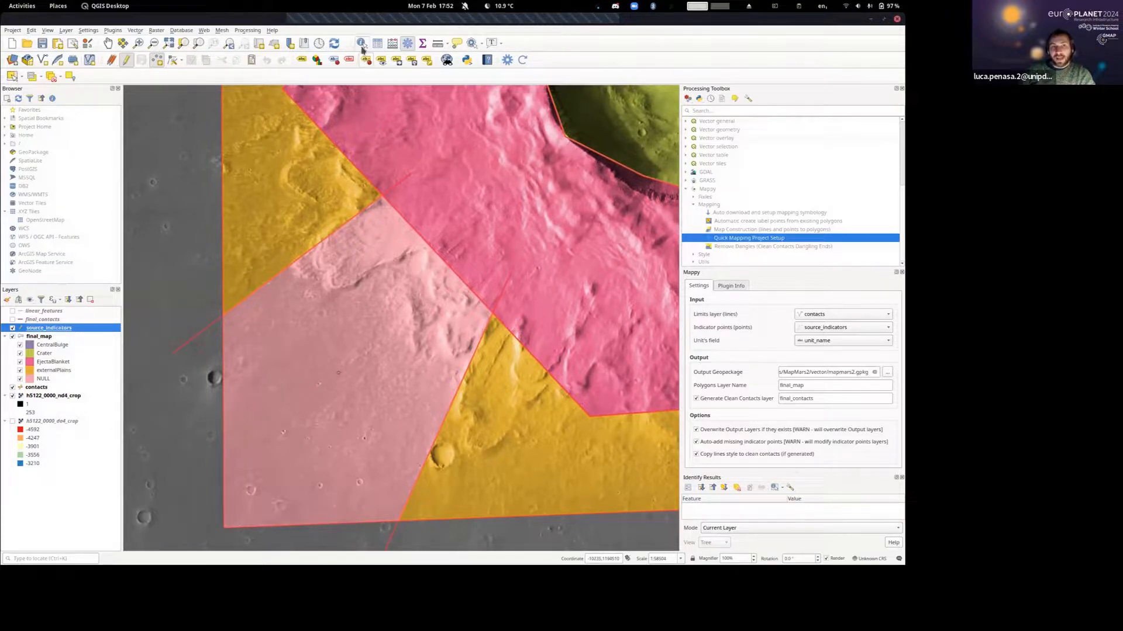
{"action": "left_click", "coordinate": [361, 45]}
{"action": "left_click", "coordinate": [338, 373]}
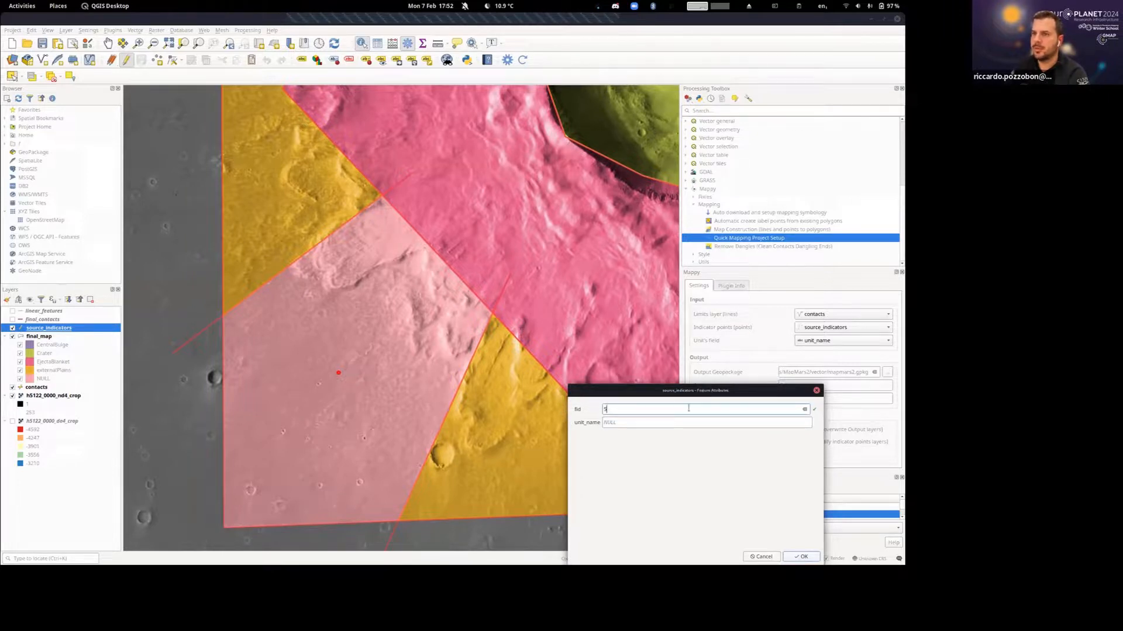
{"action": "left_click", "coordinate": [816, 390]}
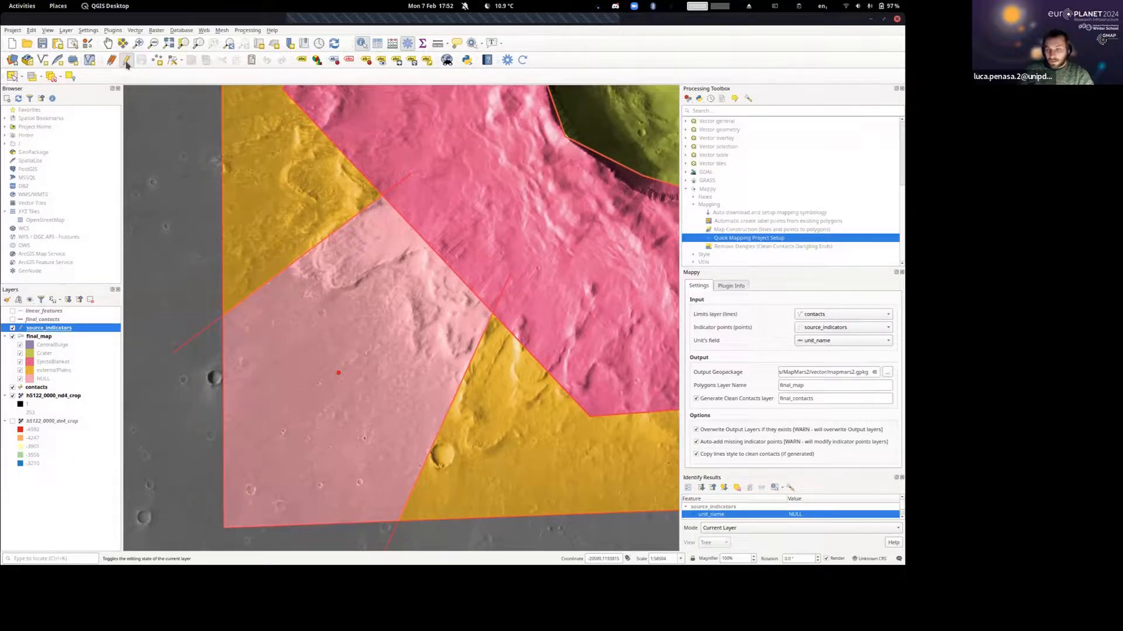
Enable editing on source_indicators and select the record with the NULL unit_name in its attribute table to locate it.
{"action": "left_click", "coordinate": [125, 60]}
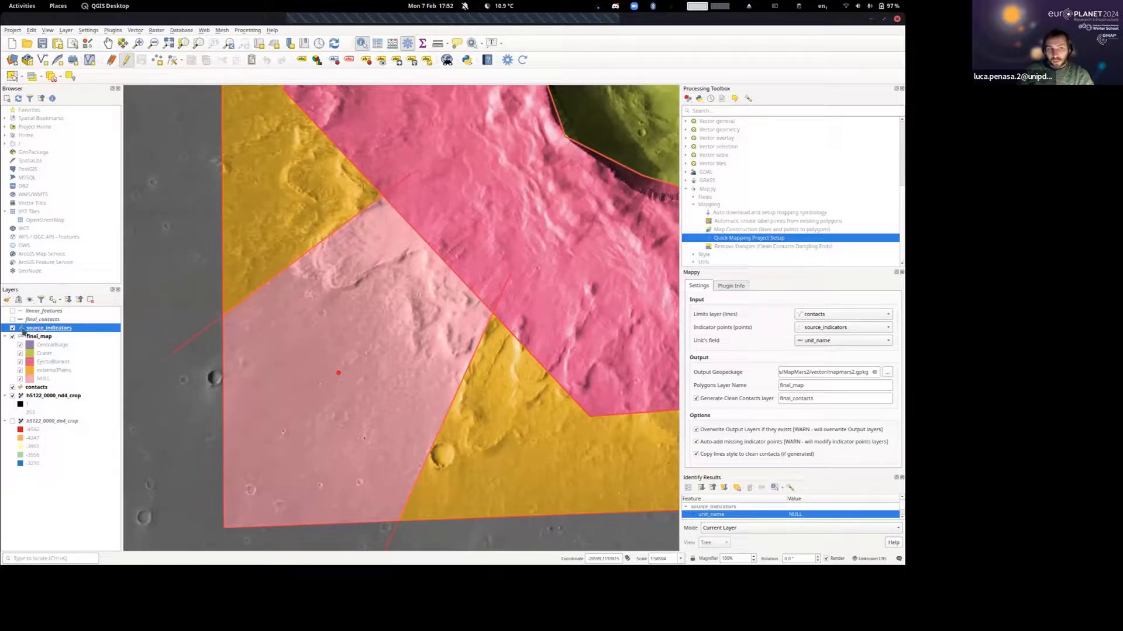
{"action": "right_click", "coordinate": [45, 330]}
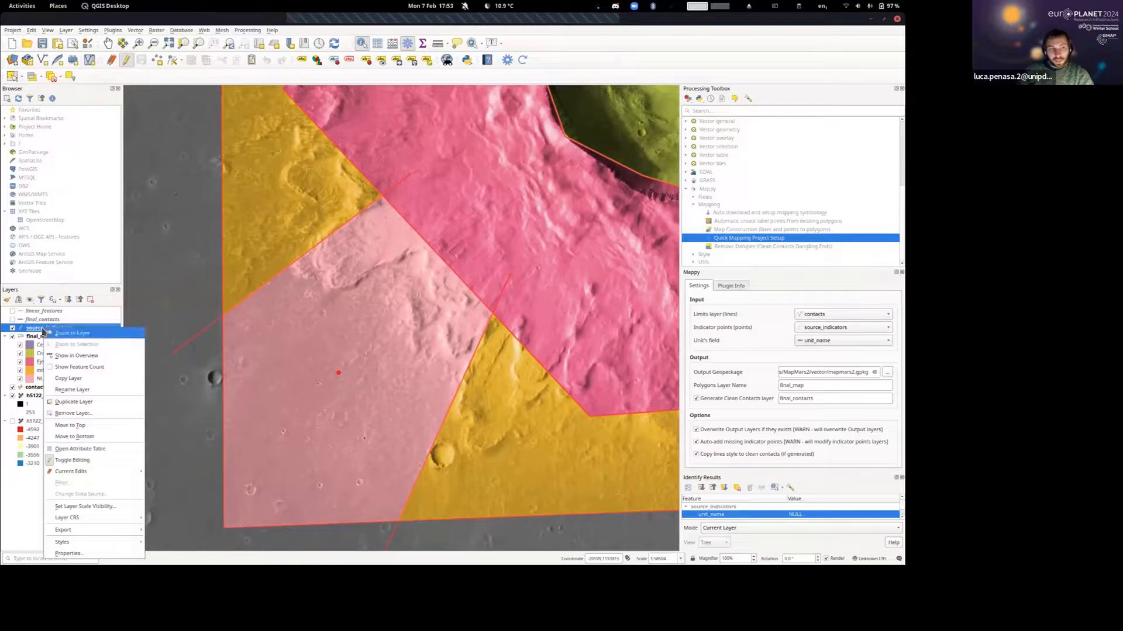
{"action": "left_click", "coordinate": [101, 456]}
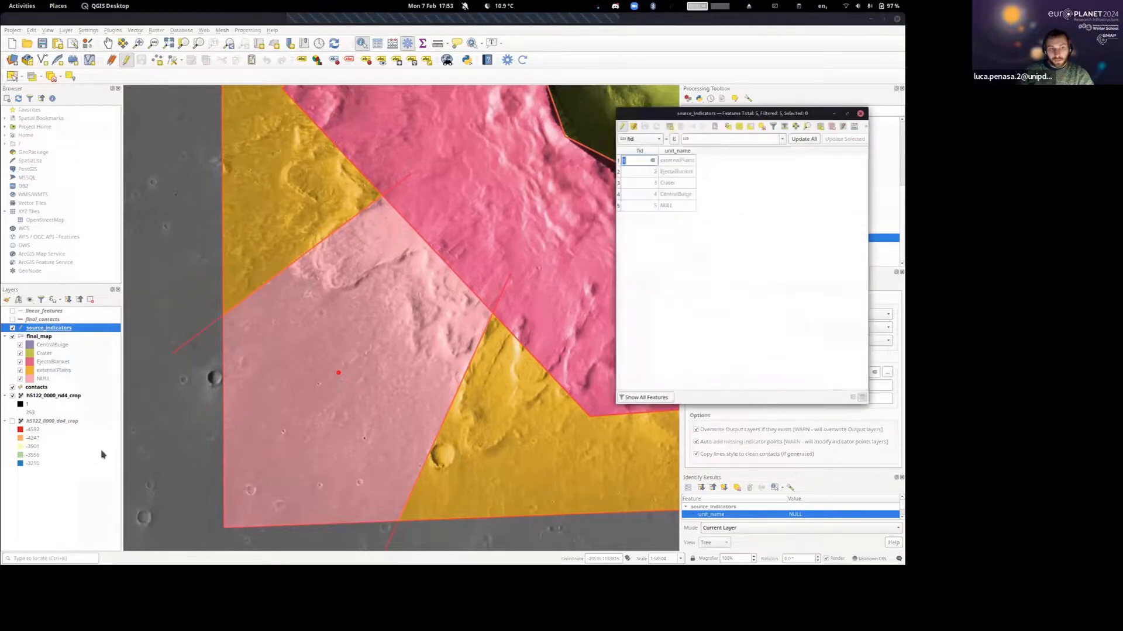
{"action": "left_click_drag", "start_coordinate": [753, 111], "coordinate": [540, 116]}
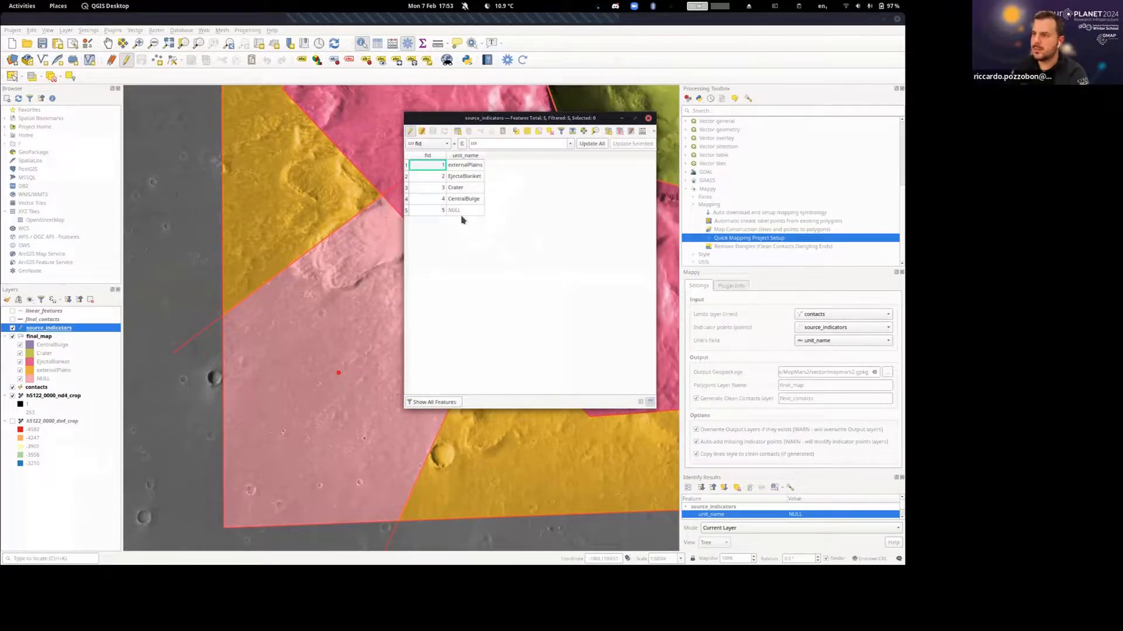
{"action": "double_click", "coordinate": [424, 211]}
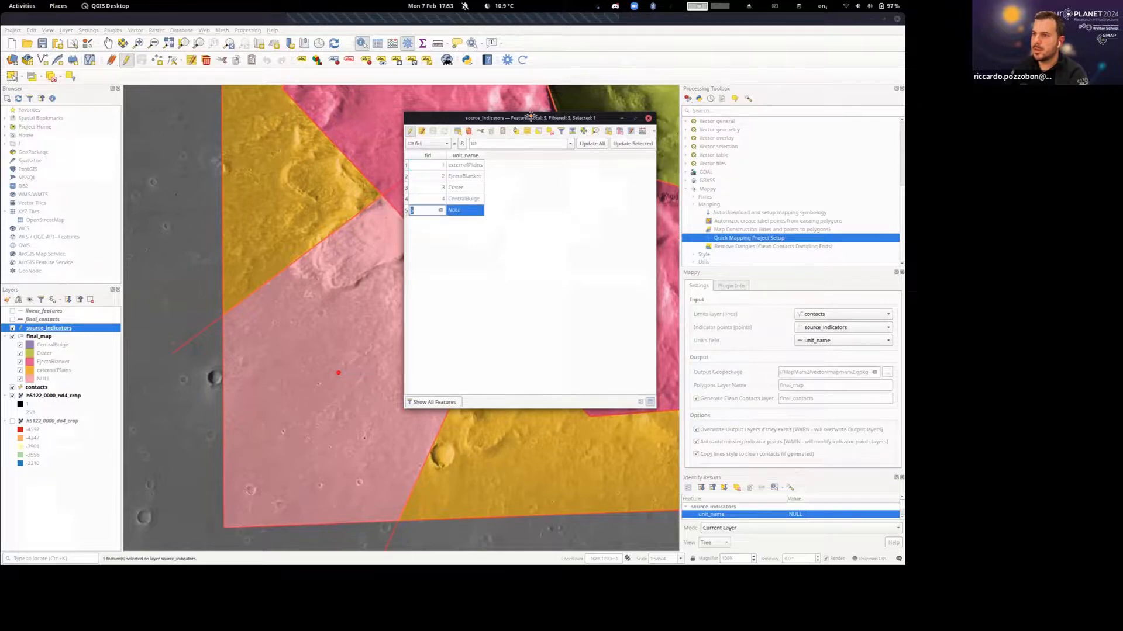
{"action": "left_click_drag", "start_coordinate": [483, 119], "coordinate": [552, 115]}
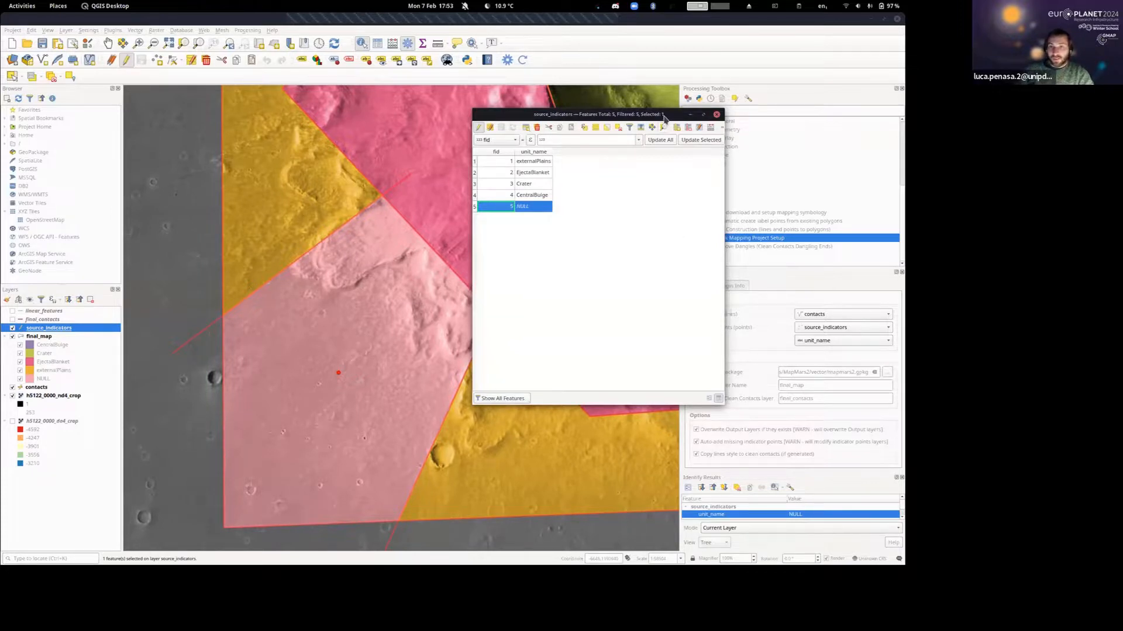
{"action": "left_click", "coordinate": [717, 115]}
Hide the source_indicators and final_map layers so only the contact lines overlay the base image.
{"action": "scroll", "coordinate": [627, 143], "scroll_direction": "down", "scroll_amount": 2}
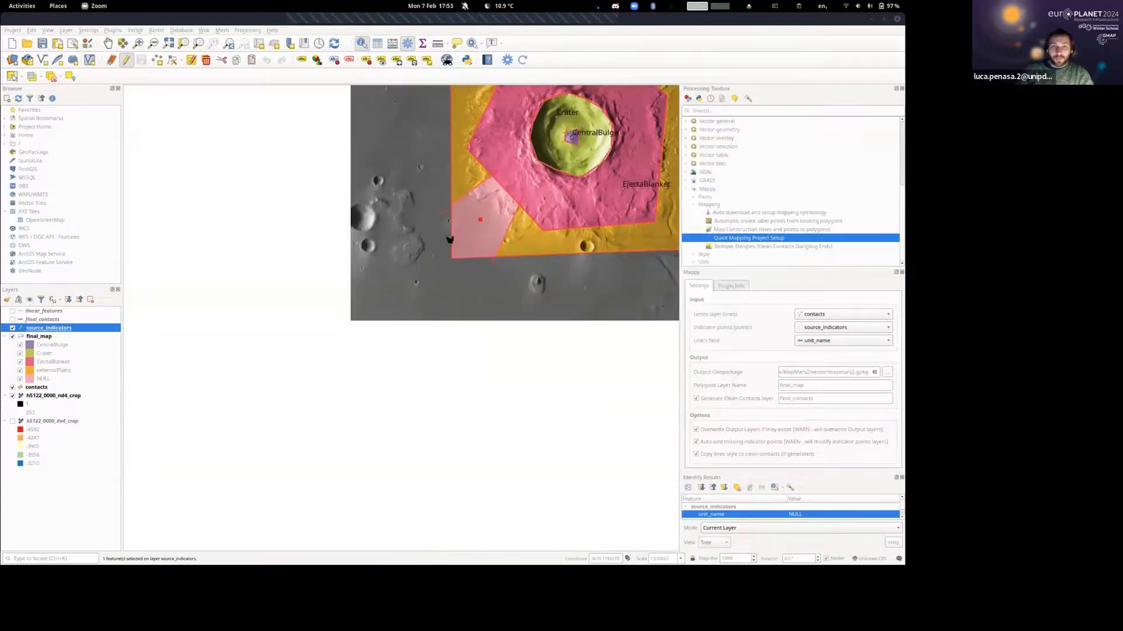
{"action": "left_click_drag", "start_coordinate": [627, 143], "coordinate": [468, 265]}
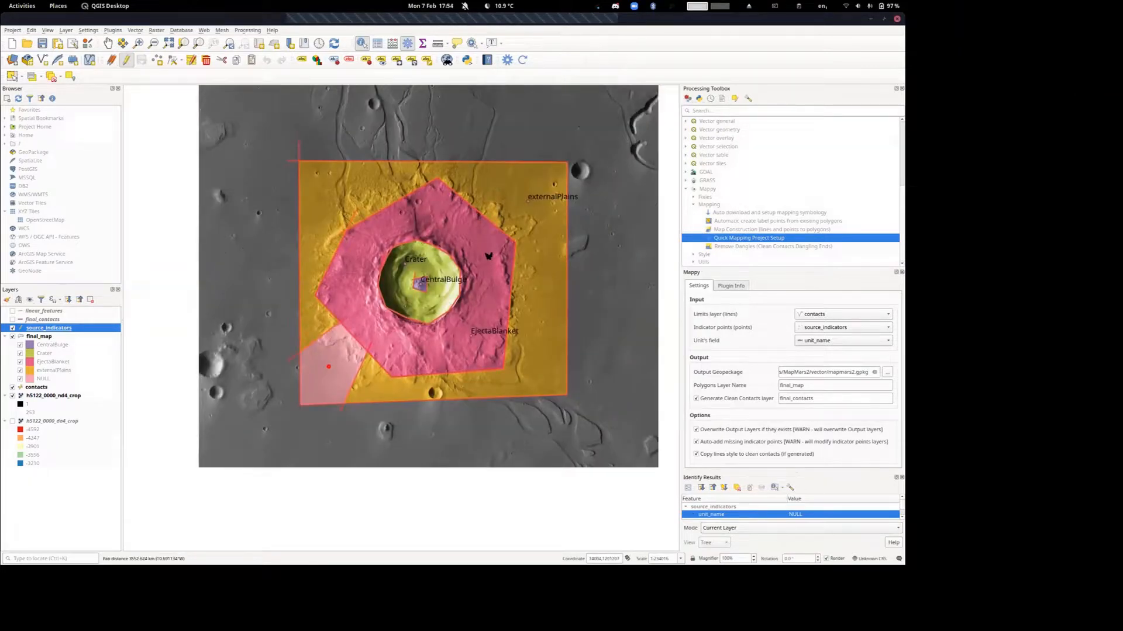
{"action": "scroll", "coordinate": [489, 256], "scroll_direction": "up", "scroll_amount": 1}
{"action": "scroll", "coordinate": [489, 256], "scroll_direction": "down", "scroll_amount": 1}
{"action": "left_click_drag", "start_coordinate": [464, 257], "coordinate": [469, 247]}
{"action": "left_click_drag", "start_coordinate": [552, 224], "coordinate": [527, 241]}
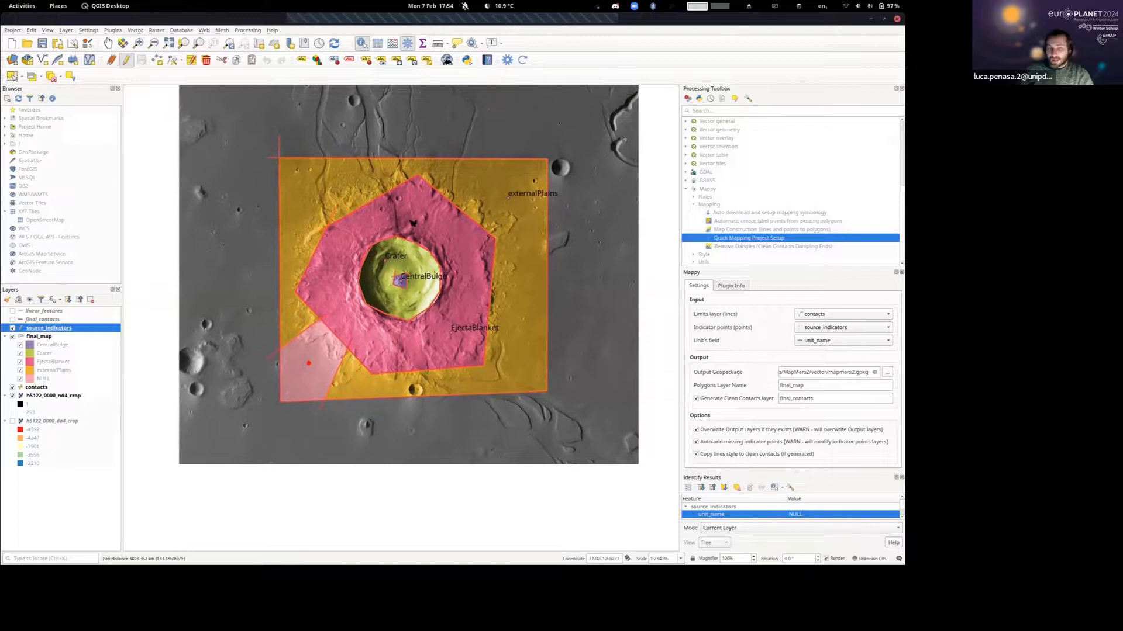
{"action": "left_click", "coordinate": [12, 328]}
{"action": "left_click", "coordinate": [13, 338]}
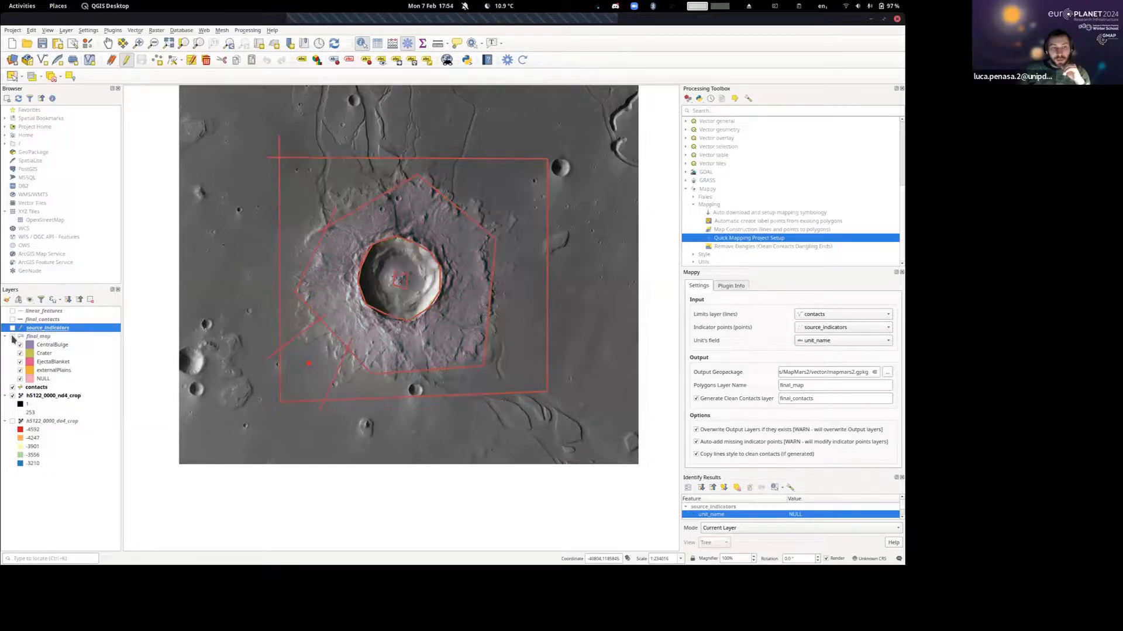
{"action": "left_click", "coordinate": [13, 338]}
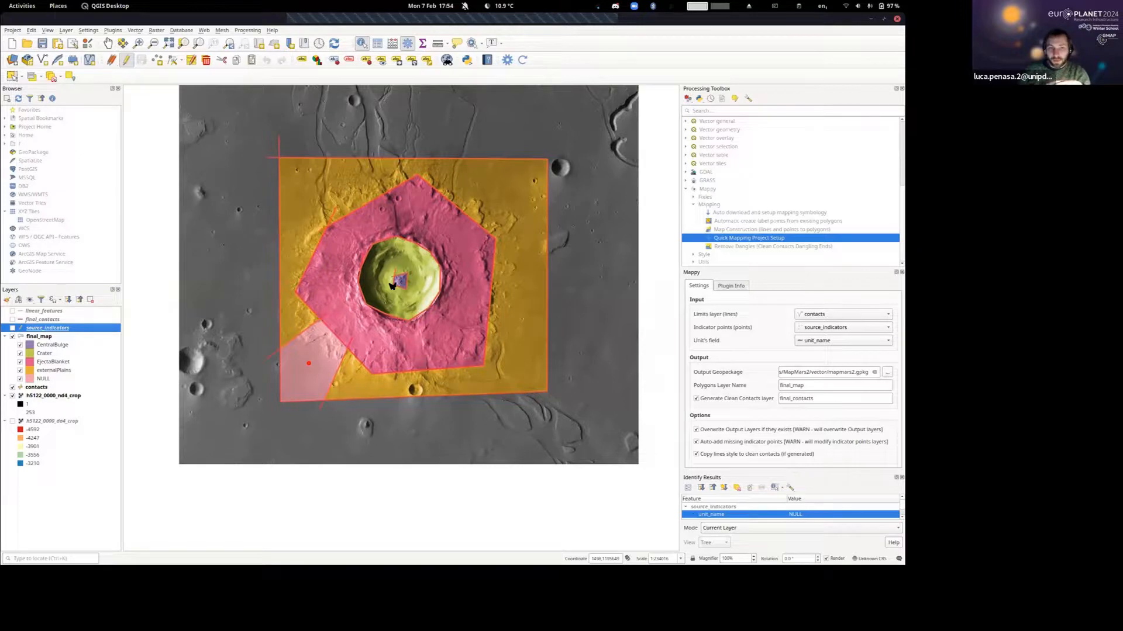
{"action": "left_click_drag", "start_coordinate": [402, 254], "coordinate": [426, 271]}
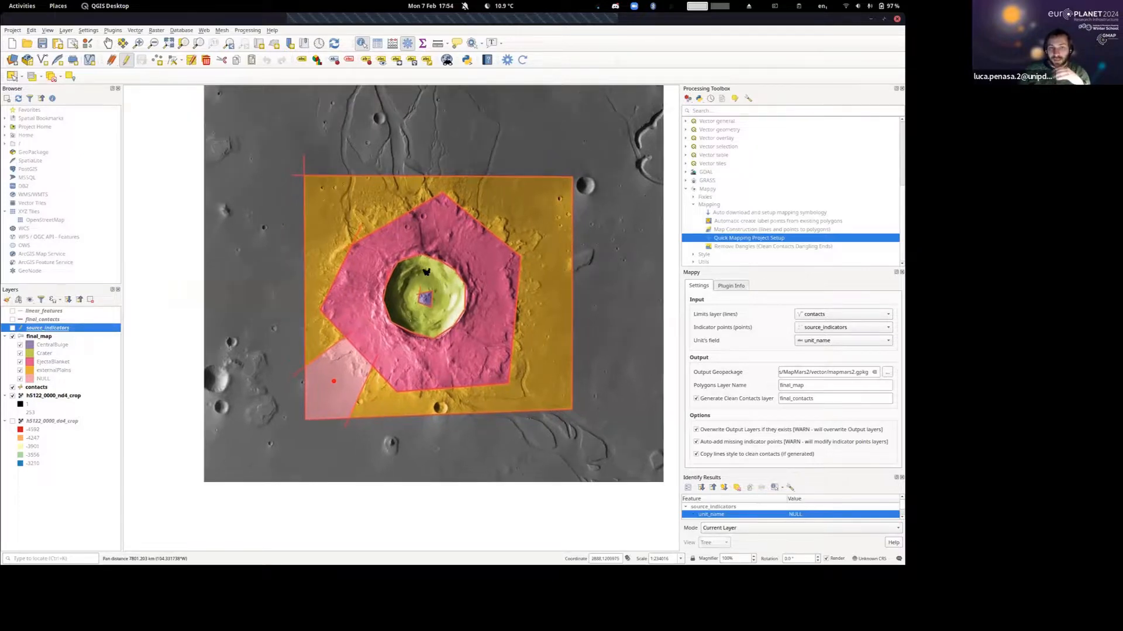
{"action": "left_click", "coordinate": [12, 337]}
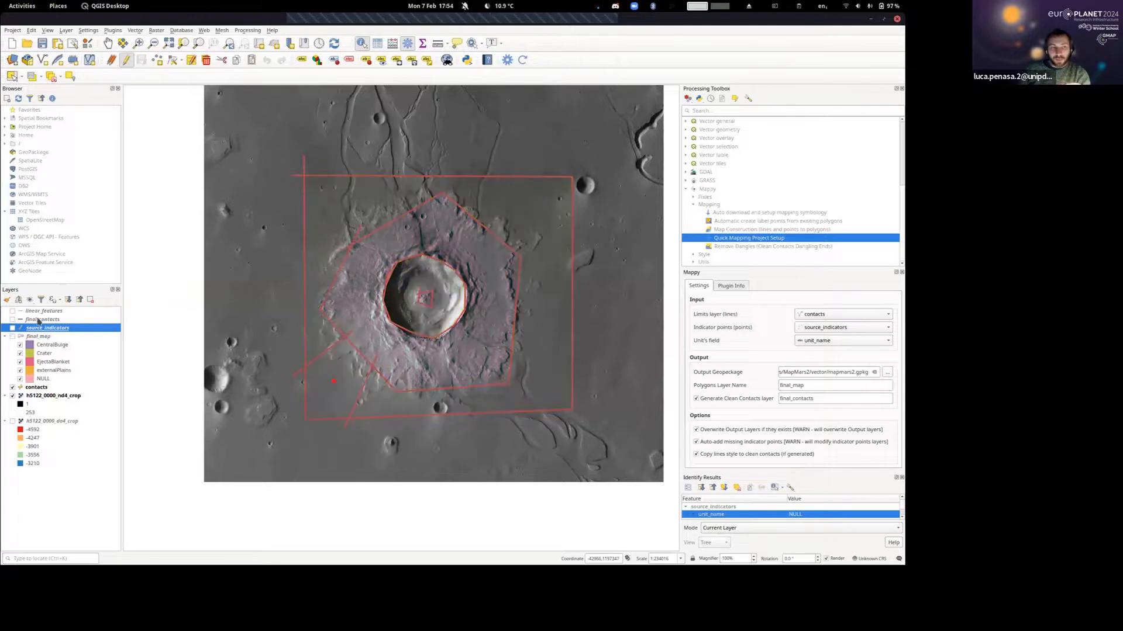
Open the contacts attribute table and select individual records to see which line each one represents on the map.
{"action": "left_click", "coordinate": [32, 388]}
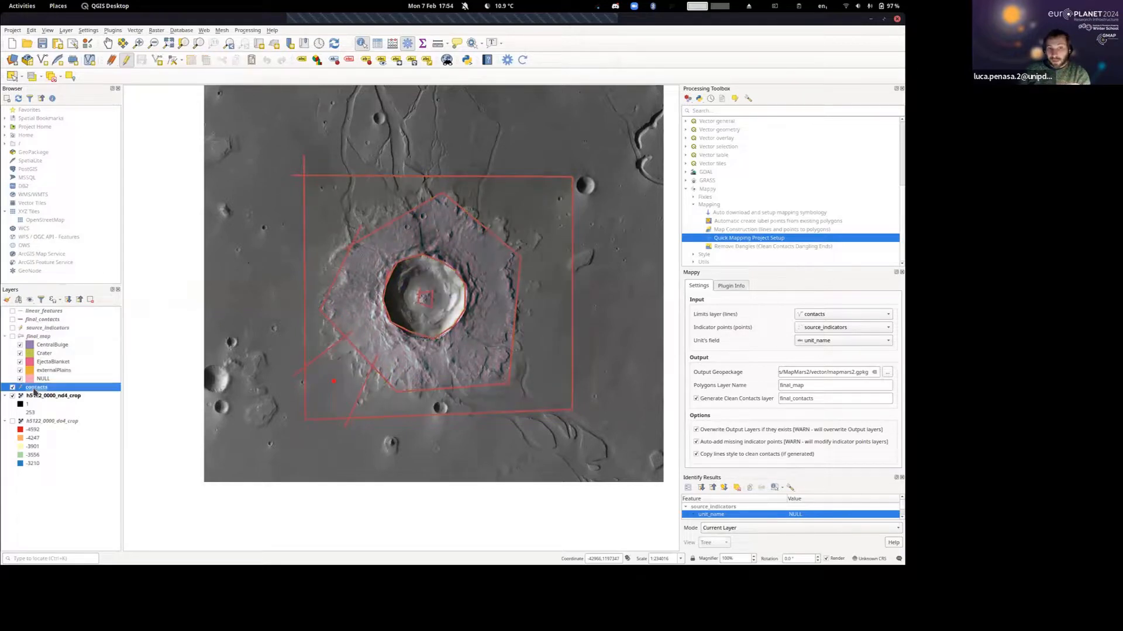
{"action": "right_click", "coordinate": [39, 388]}
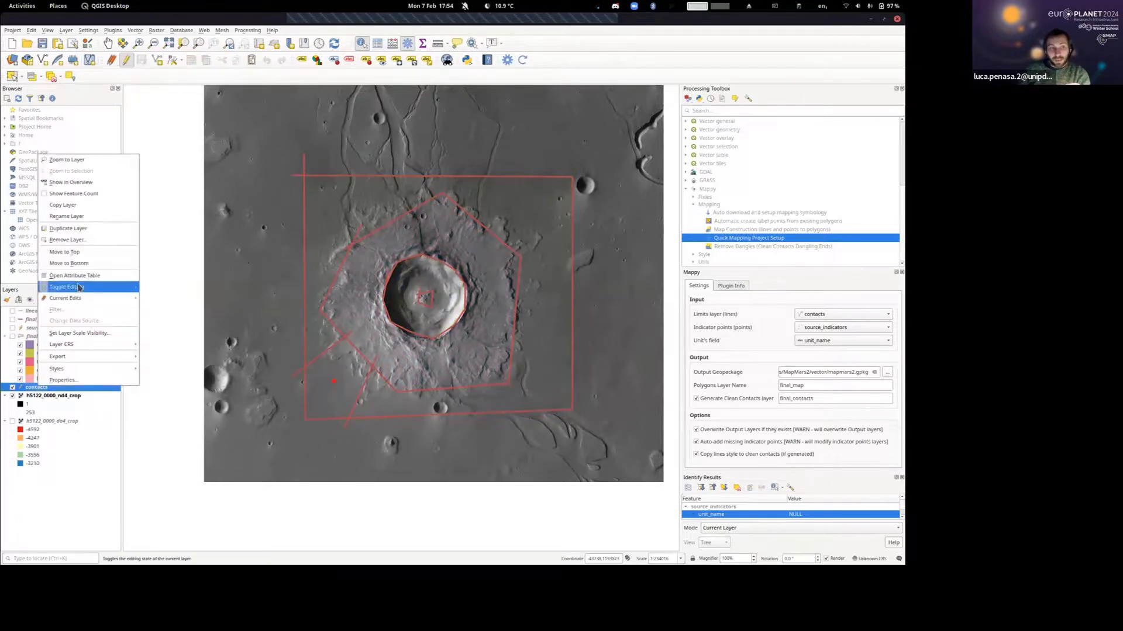
{"action": "left_click", "coordinate": [81, 281]}
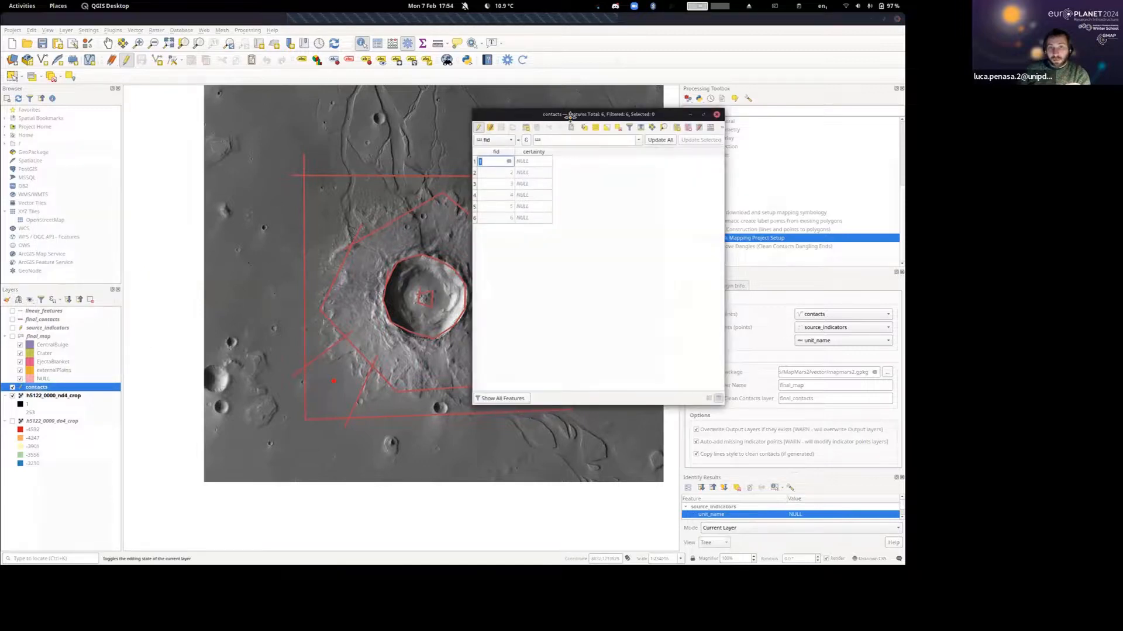
{"action": "left_click_drag", "start_coordinate": [570, 116], "coordinate": [718, 128]}
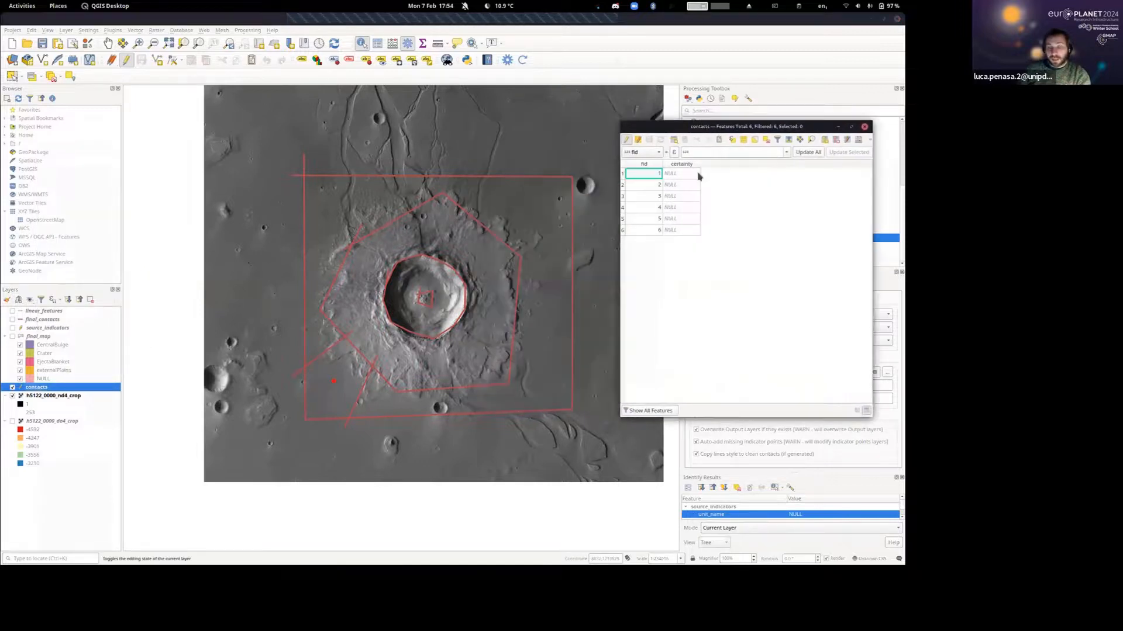
{"action": "left_click", "coordinate": [623, 184]}
{"action": "left_click", "coordinate": [623, 197]}
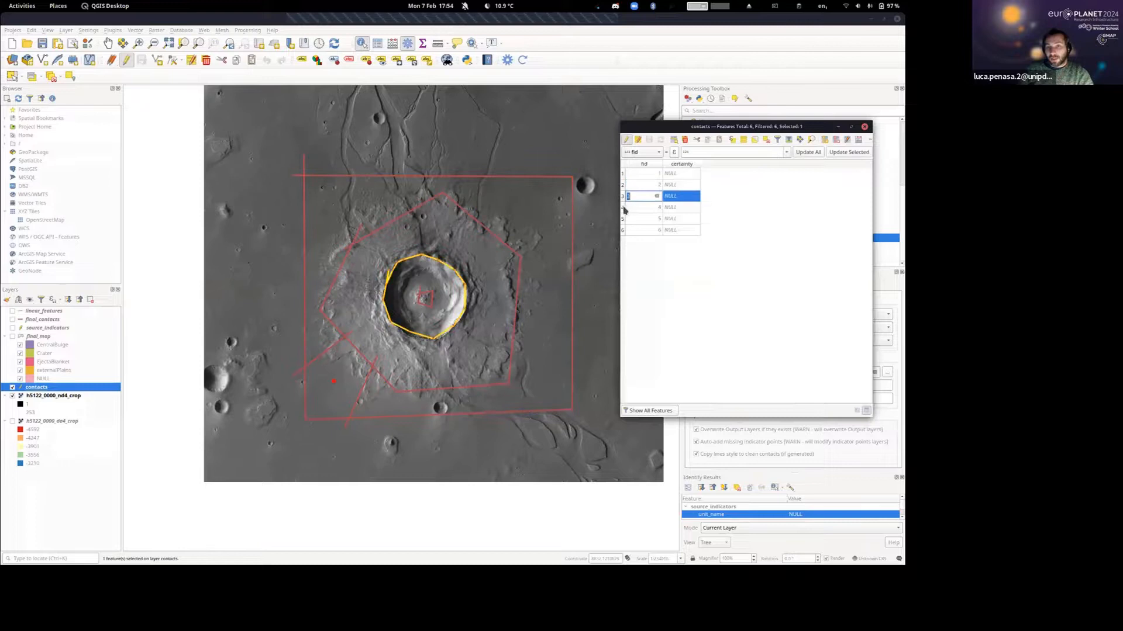
{"action": "left_click", "coordinate": [623, 208]}
Set the certainty of contacts 1 and 3 to certain and of contact 2 to Approximate.
{"action": "double_click", "coordinate": [676, 174]}
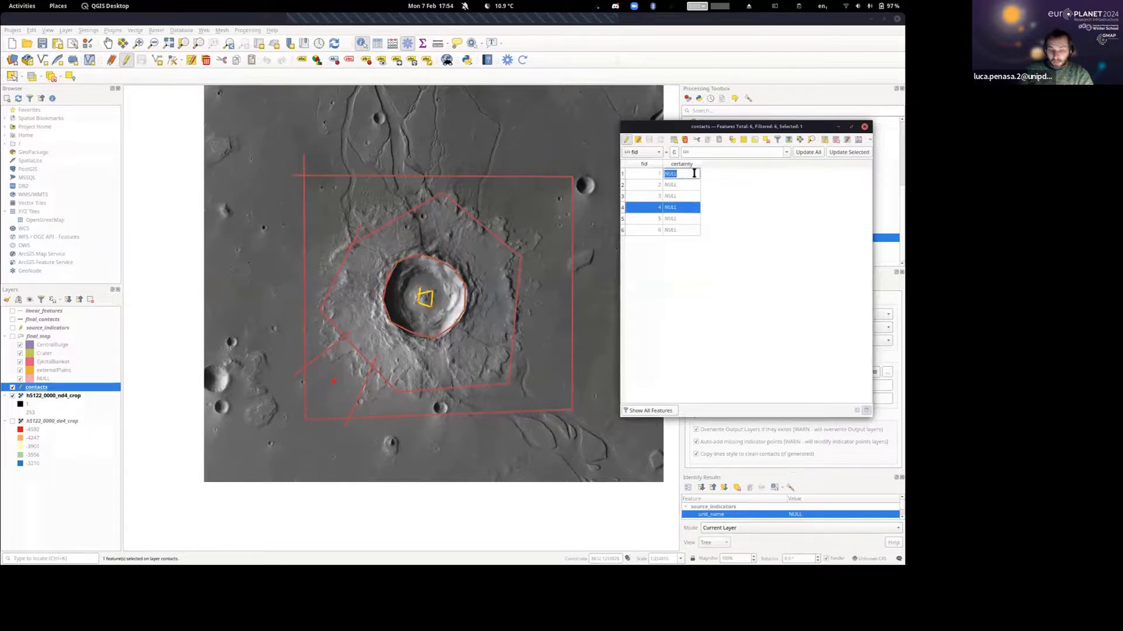
{"action": "type", "text": "certain"}
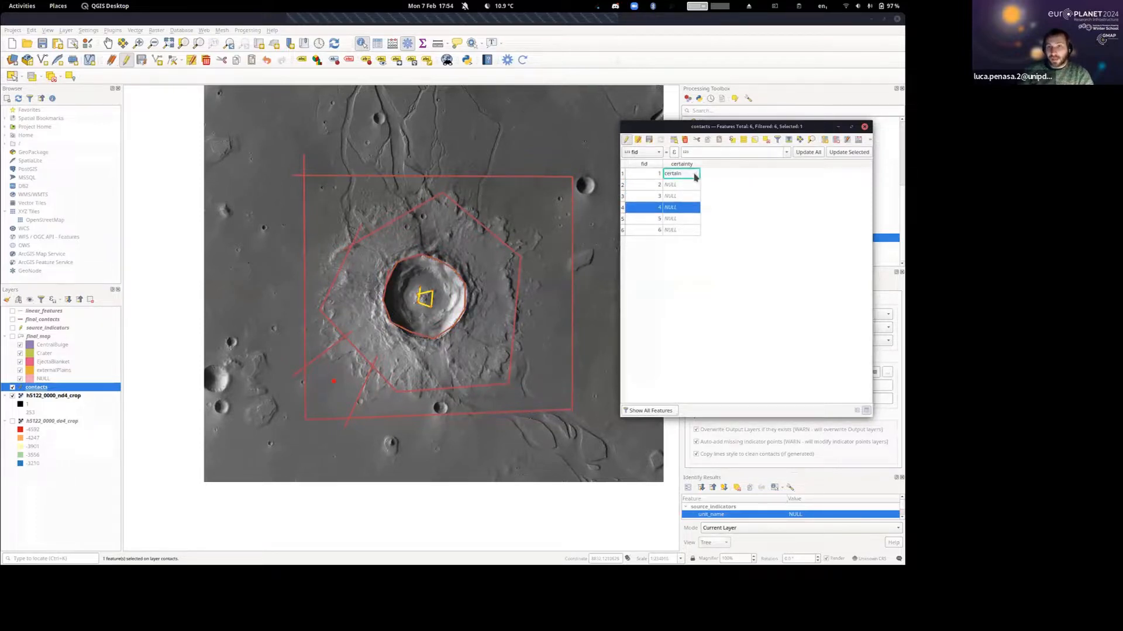
{"action": "key", "text": "Down"}
{"action": "type", "text": "Approxima"}
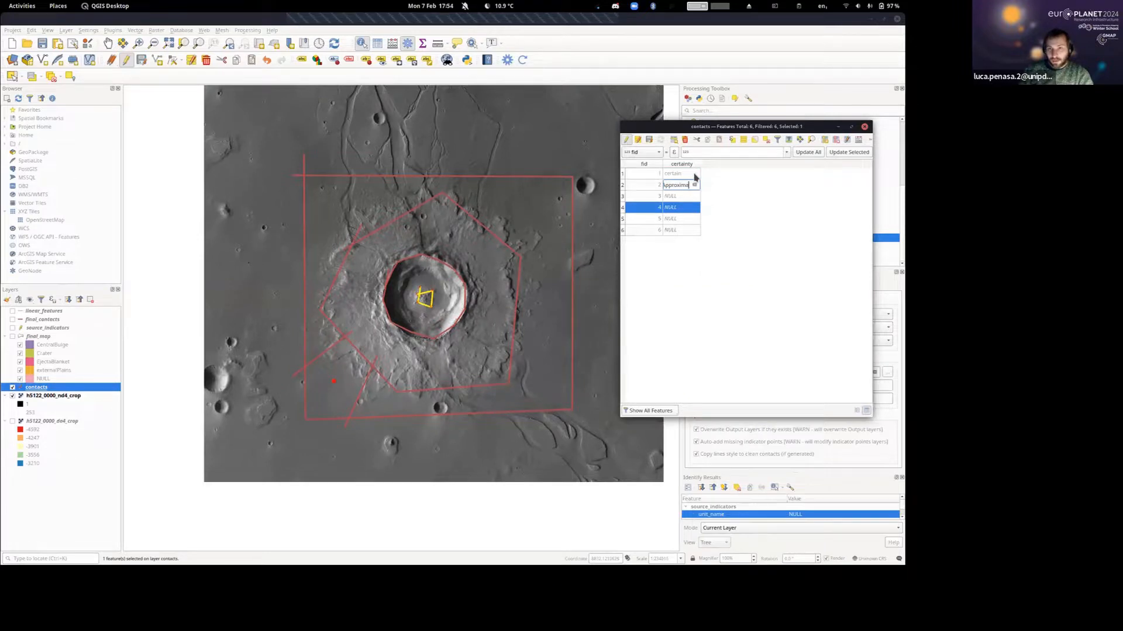
{"action": "type", "text": "te"}
{"action": "key", "text": "Down"}
{"action": "type", "text": "cer"}
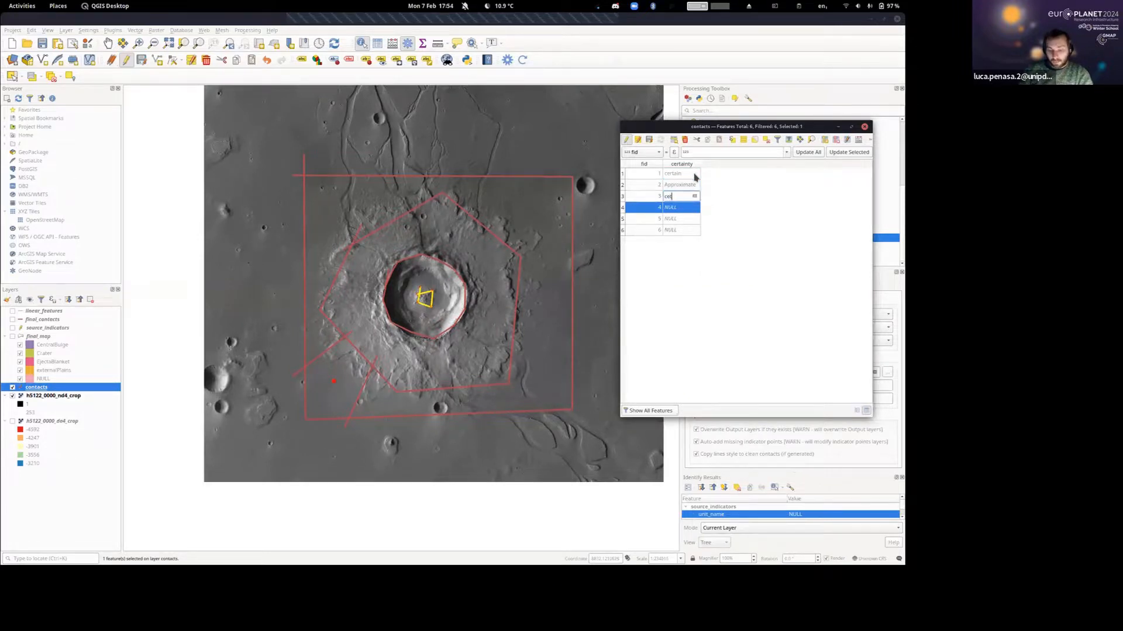
{"action": "type", "text": "tain"}
{"action": "key", "text": "Return"}
Set the certainty of contact 4 to Approximate in the contacts attribute table.
{"action": "key", "text": "Down"}
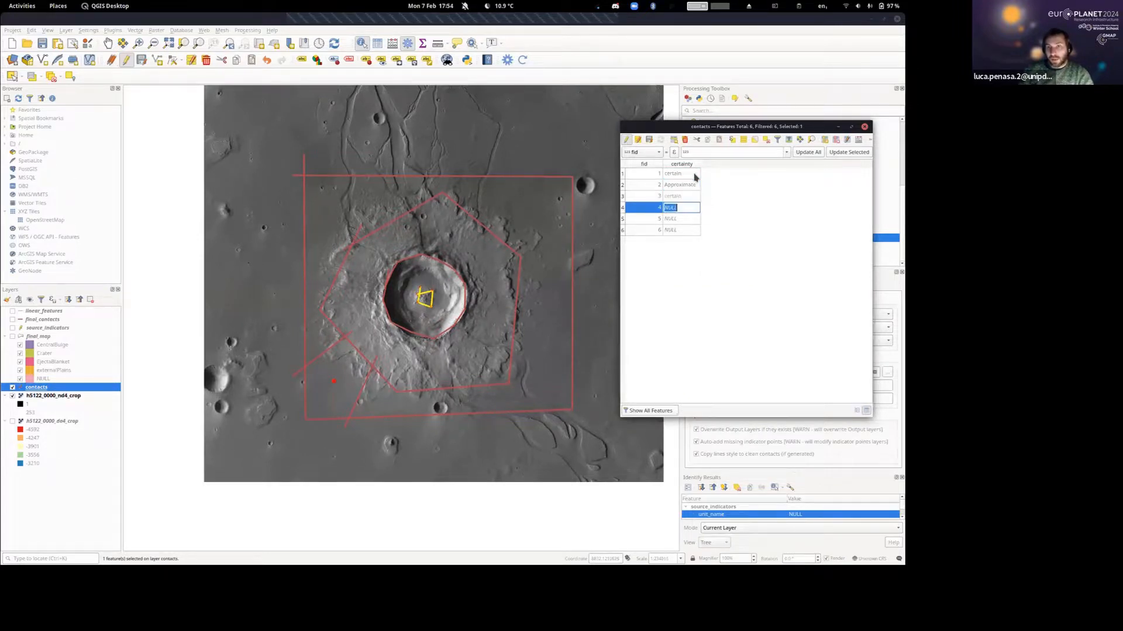
{"action": "key", "text": "Up"}
{"action": "key", "text": "Down"}
{"action": "type", "text": "ap"}
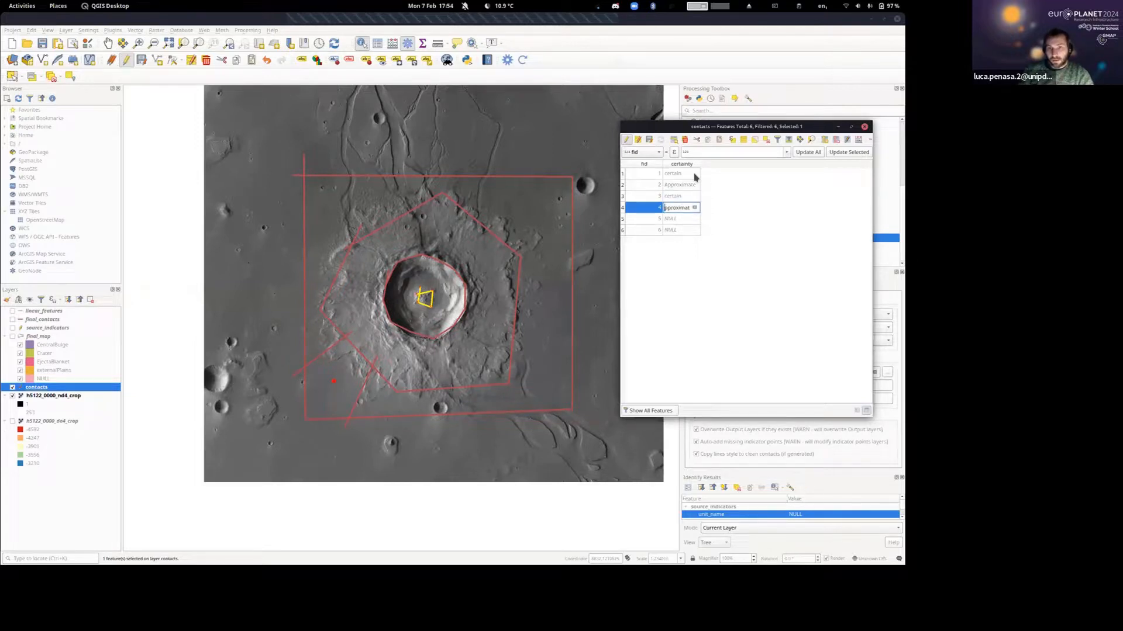
{"action": "key", "text": "Down"}
Set the certainty of contacts 5 and 6 to certain and save the layer edits.
{"action": "type", "text": "c"}
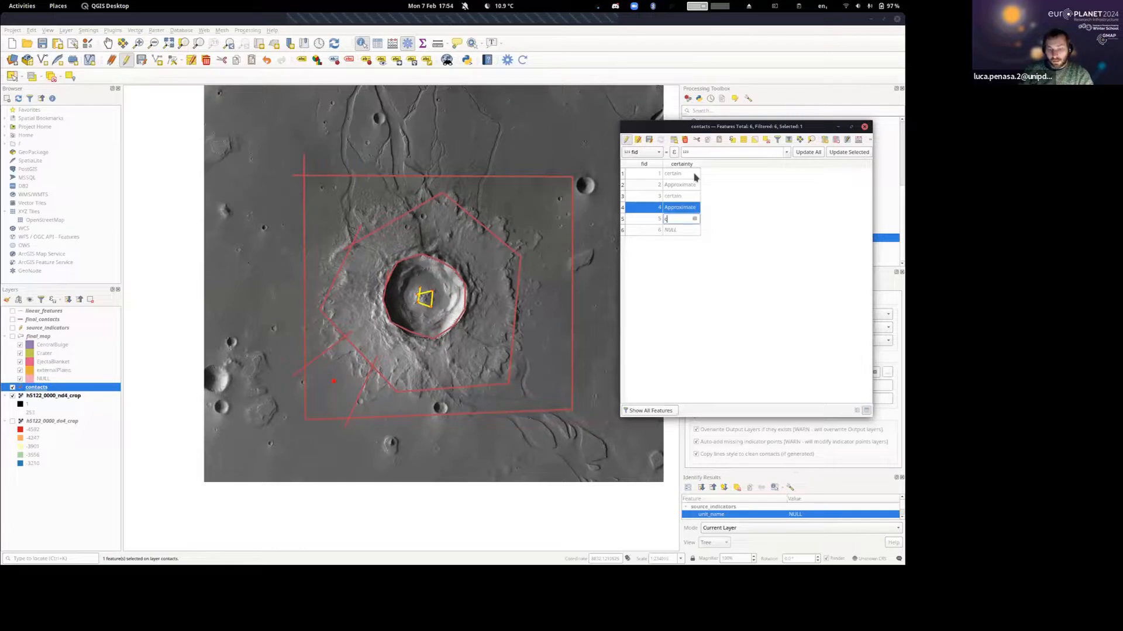
{"action": "type", "text": "ertain"}
{"action": "key", "text": "Down"}
{"action": "type", "text": "cedrtain"}
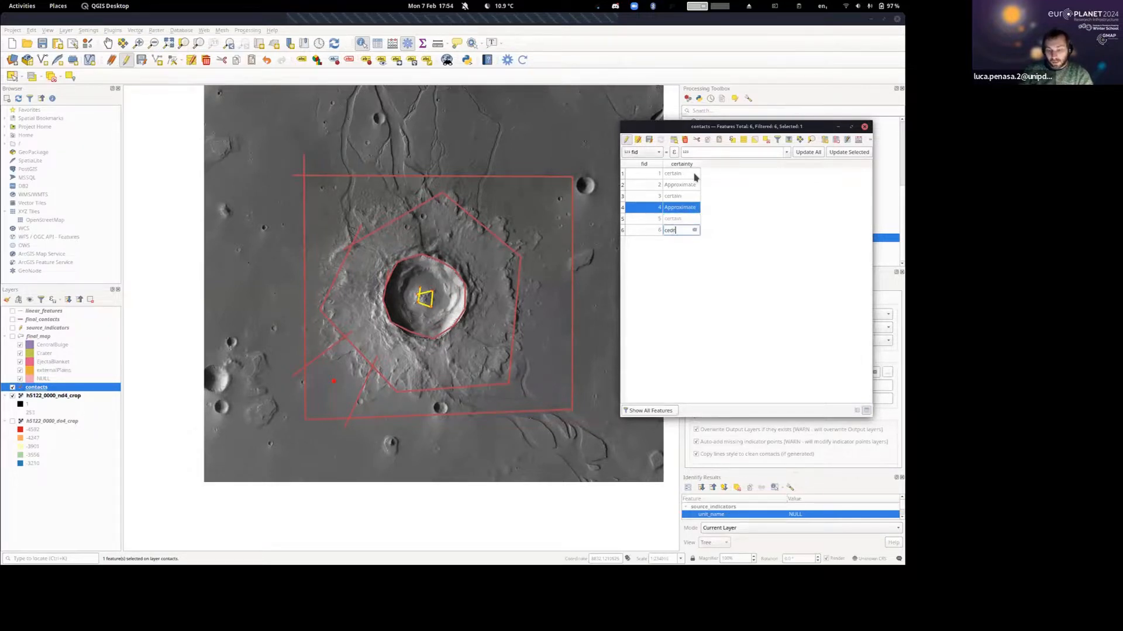
{"action": "key", "text": "BackSpace"}
{"action": "key", "text": "BackSpace"}
{"action": "key", "text": "BackSpace"}
{"action": "key", "text": "BackSpace"}
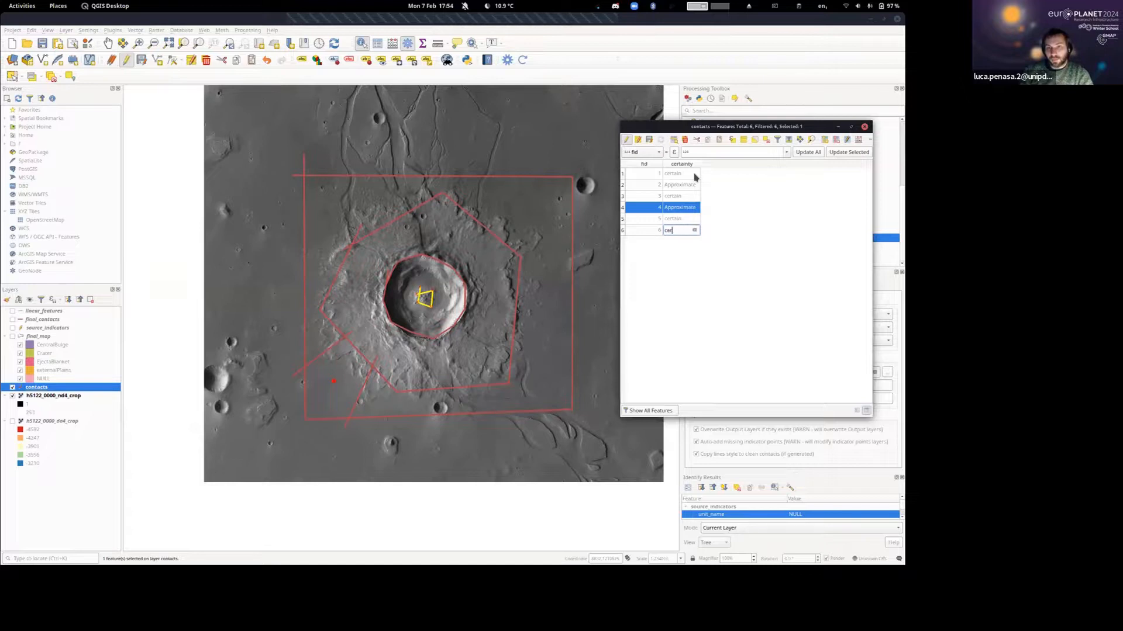
{"action": "type", "text": "tain"}
{"action": "key", "text": "Return"}
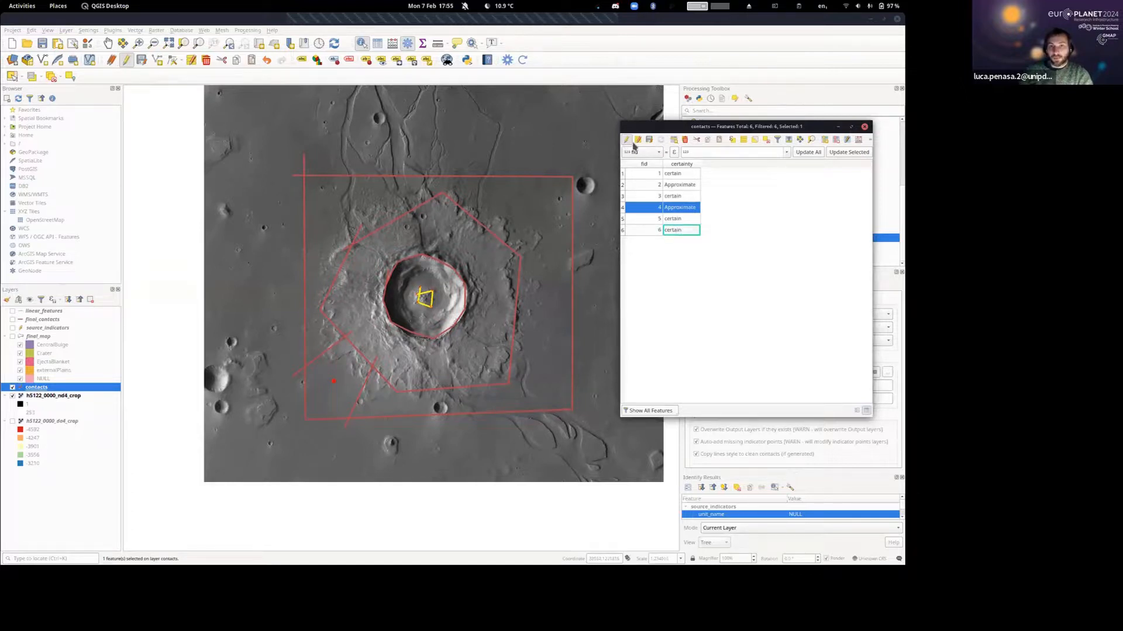
{"action": "left_click", "coordinate": [649, 140]}
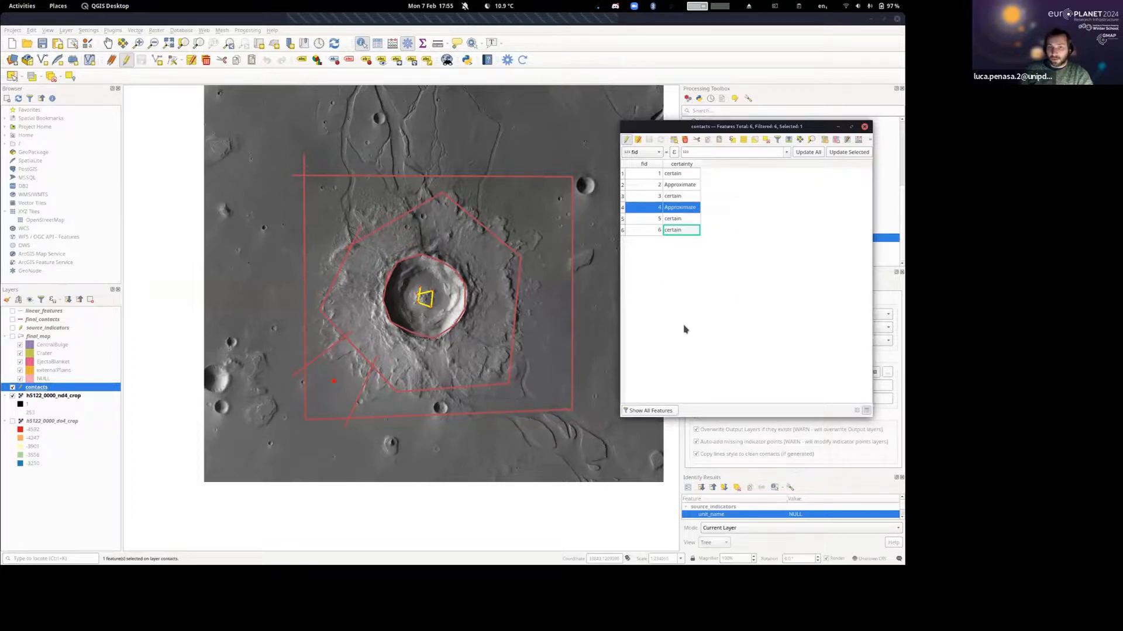
Style the contacts layer with Categorized symbology on the certainty field, classify its values and apply it.
{"action": "right_click", "coordinate": [55, 386]}
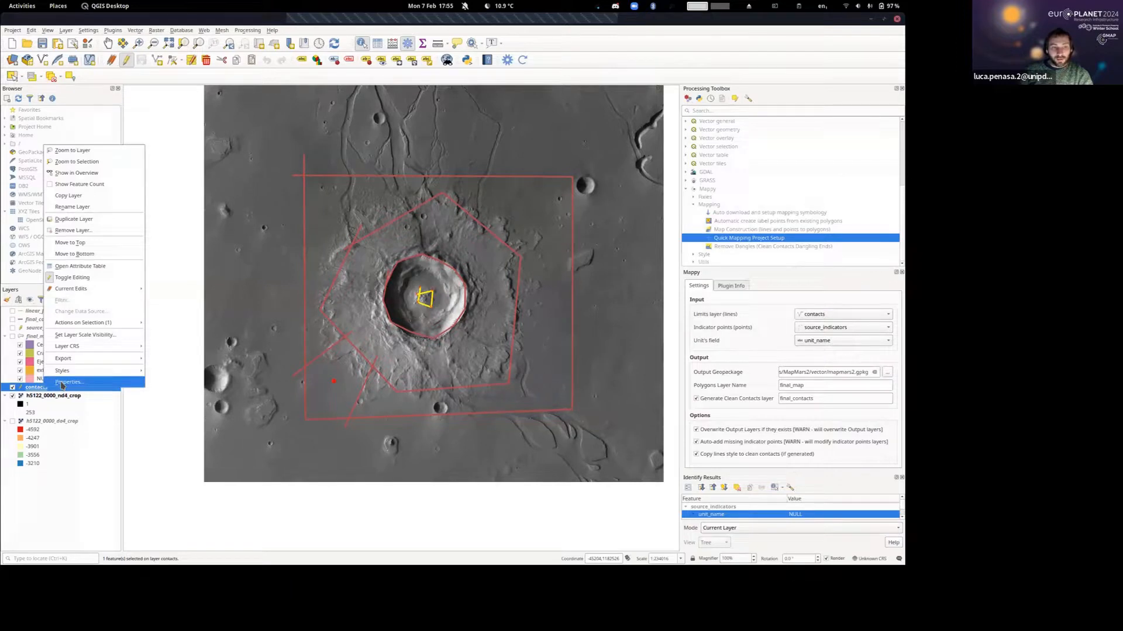
{"action": "left_click", "coordinate": [64, 382]}
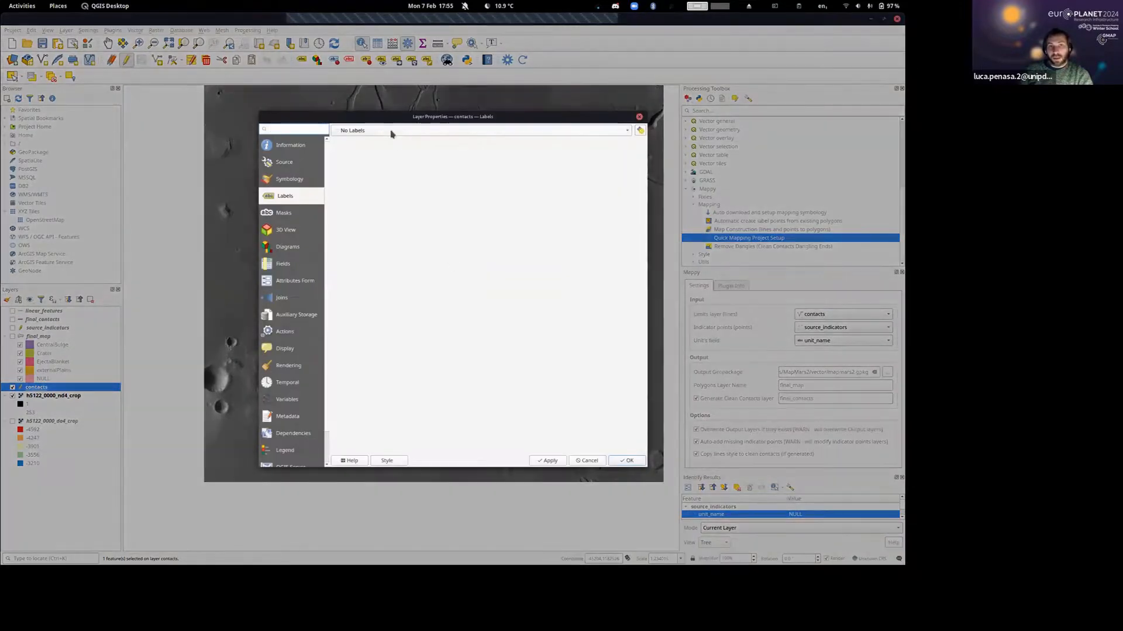
{"action": "left_click", "coordinate": [278, 183]}
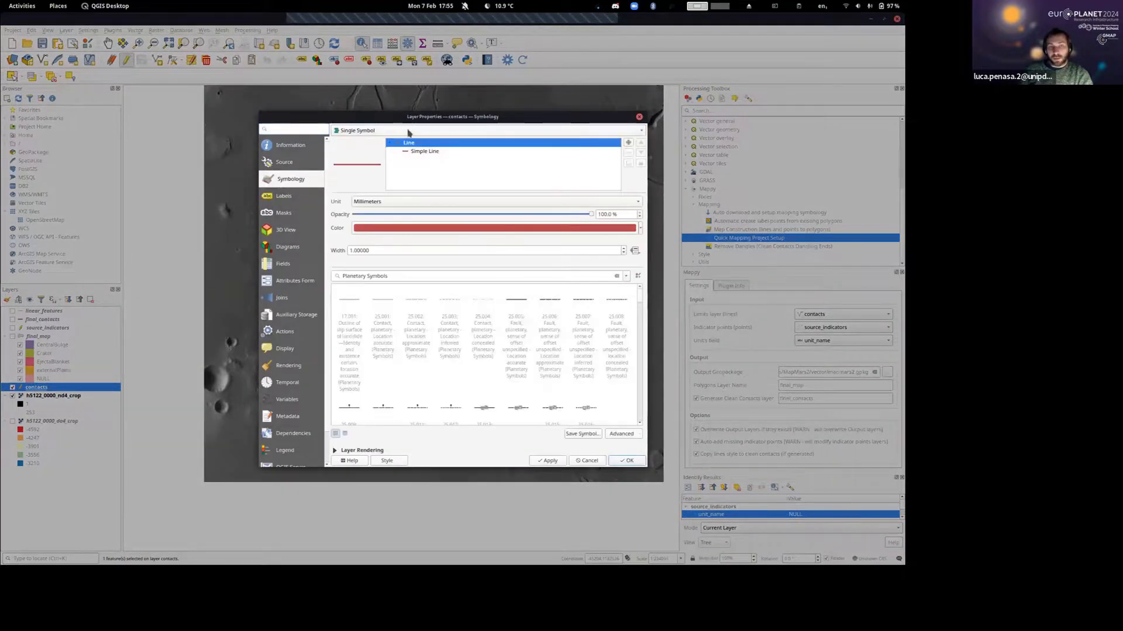
{"action": "left_click", "coordinate": [361, 130]}
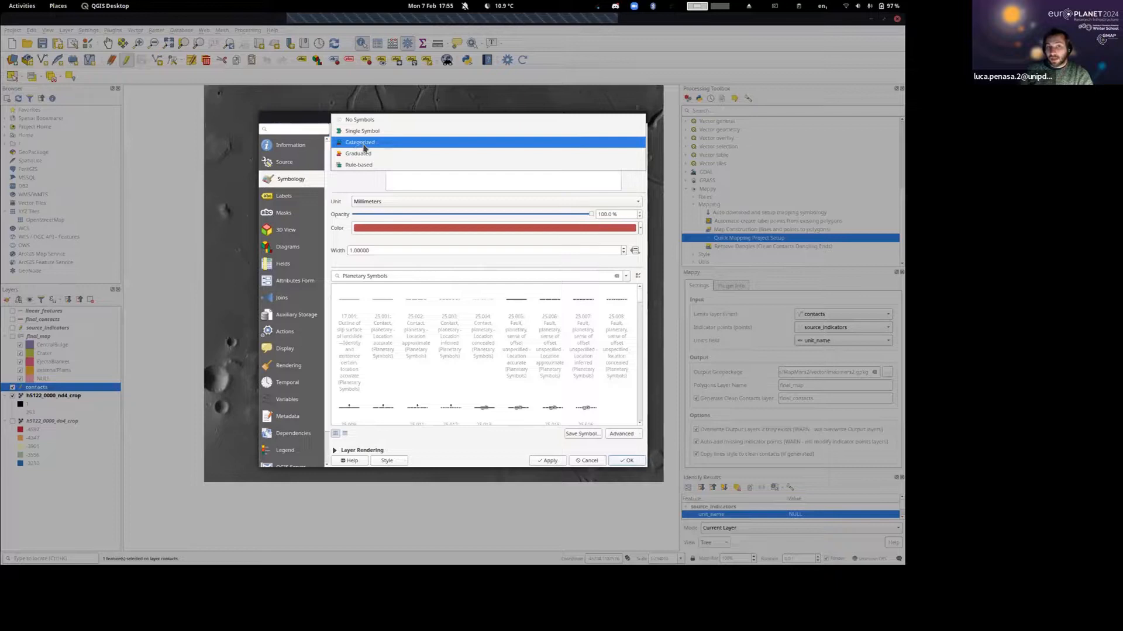
{"action": "left_click", "coordinate": [363, 145]}
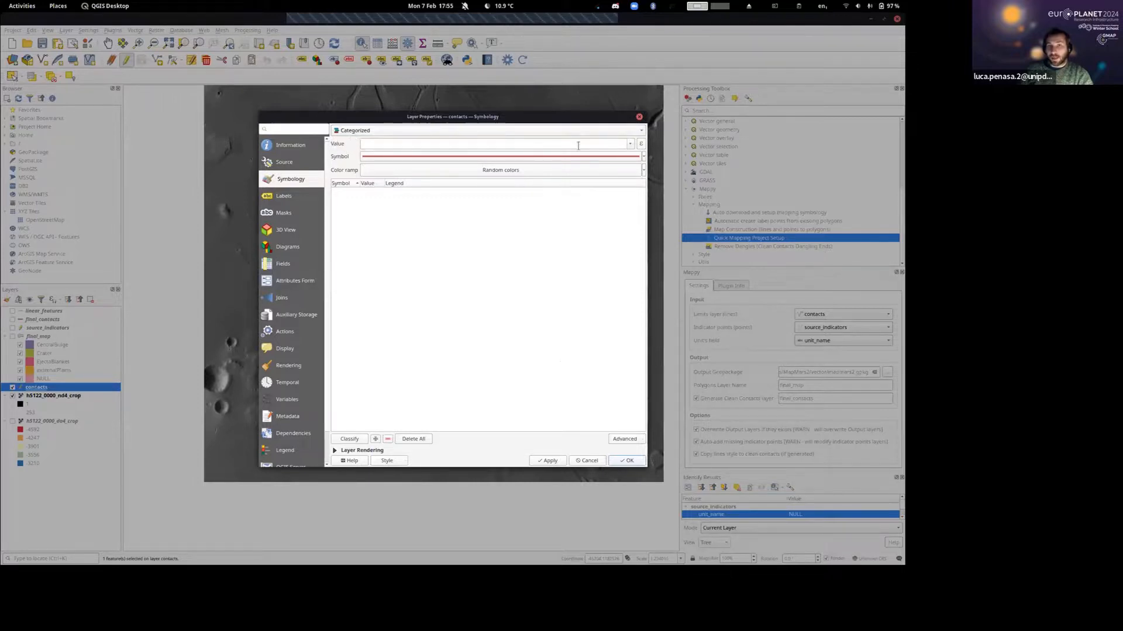
{"action": "left_click", "coordinate": [631, 144]}
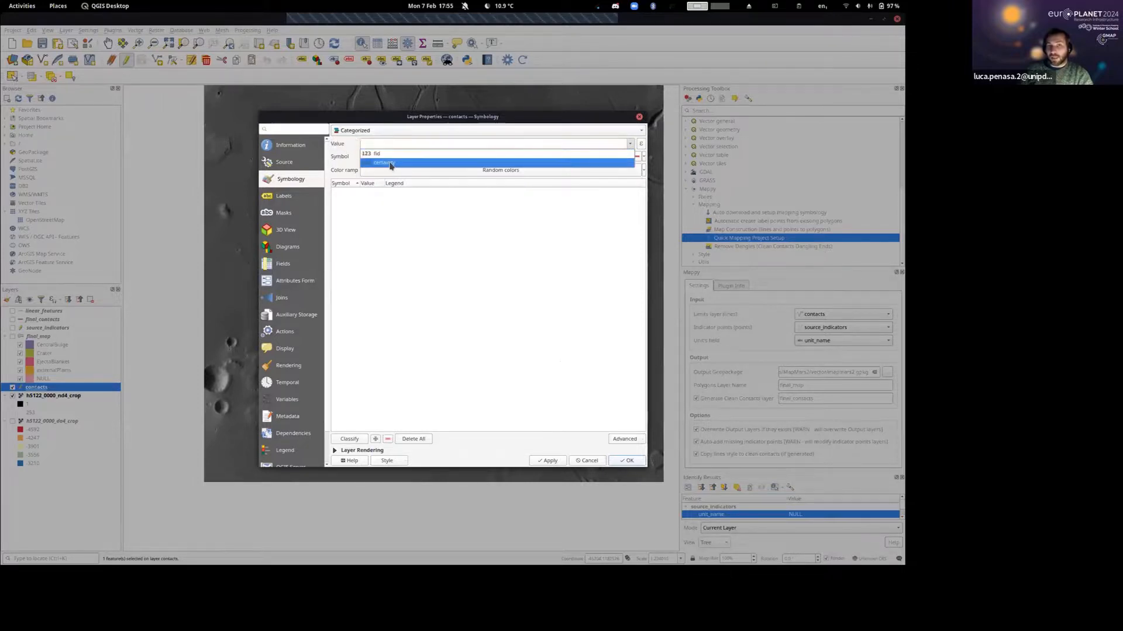
{"action": "left_click", "coordinate": [387, 163]}
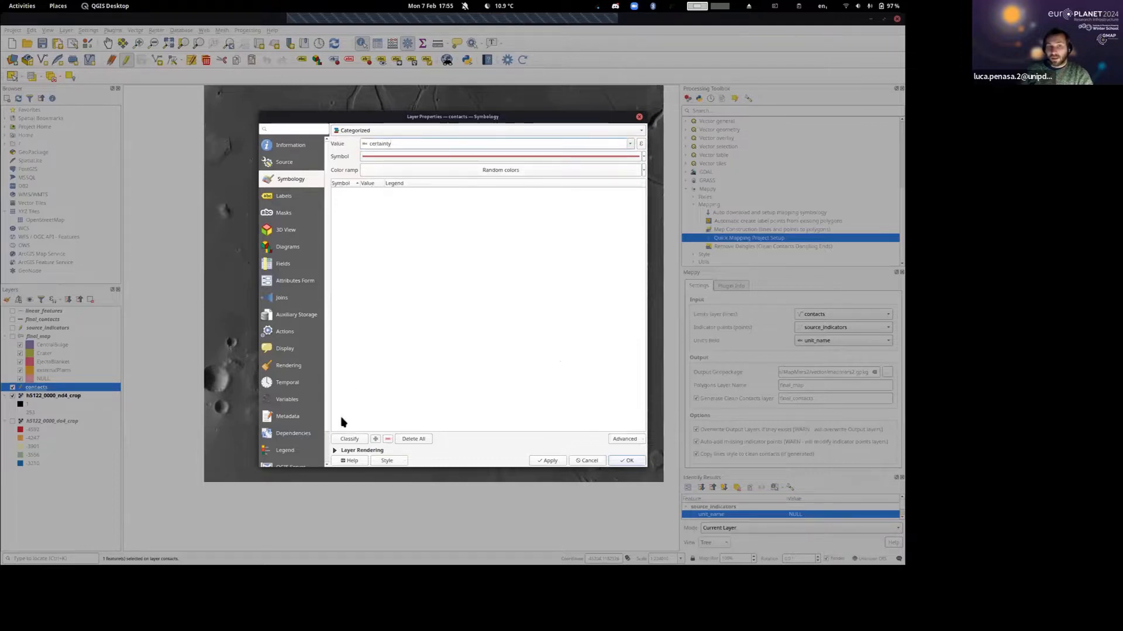
{"action": "left_click", "coordinate": [346, 440]}
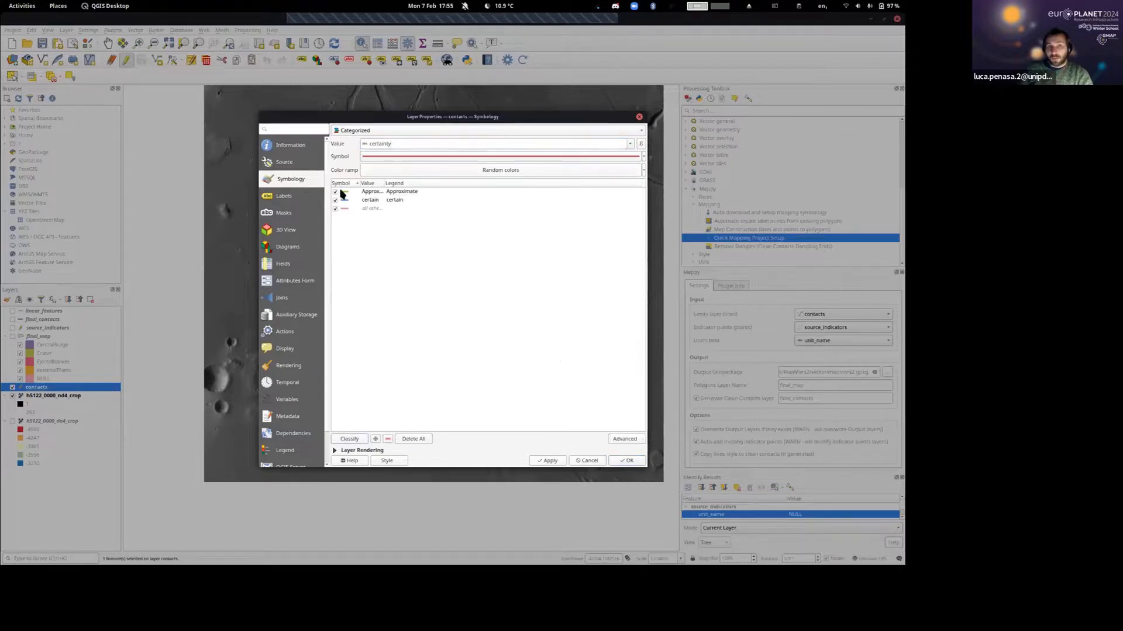
{"action": "left_click", "coordinate": [627, 461]}
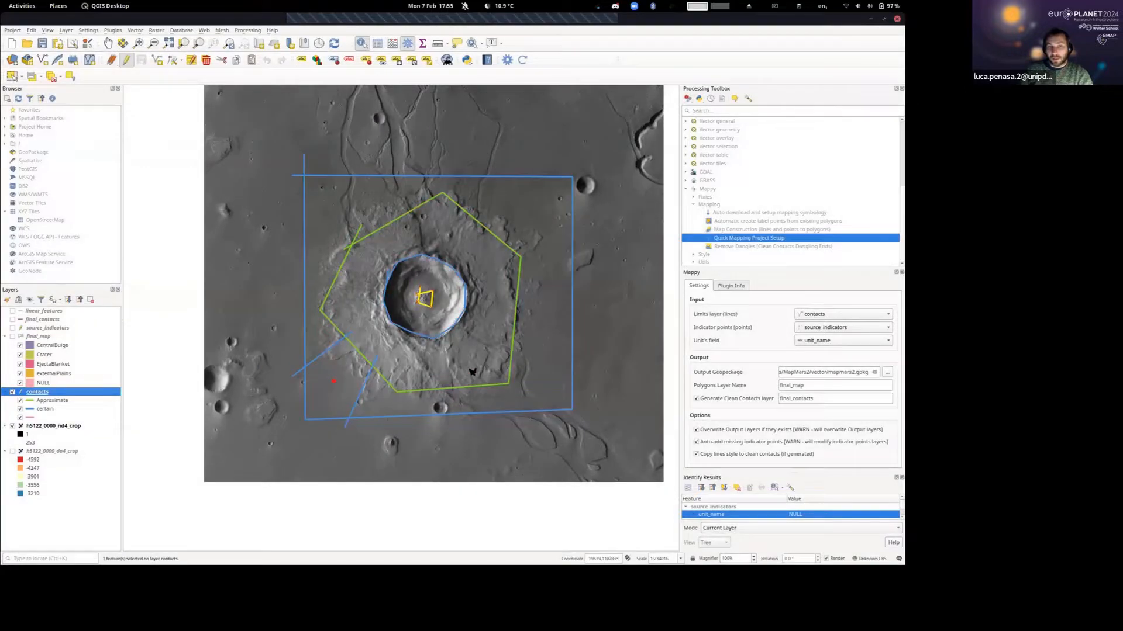
Deselect the highlighted contact around the central bulge so that it is drawn in its category colour.
{"action": "scroll", "coordinate": [513, 242], "scroll_direction": "up", "scroll_amount": 1}
{"action": "left_click", "coordinate": [512, 246]}
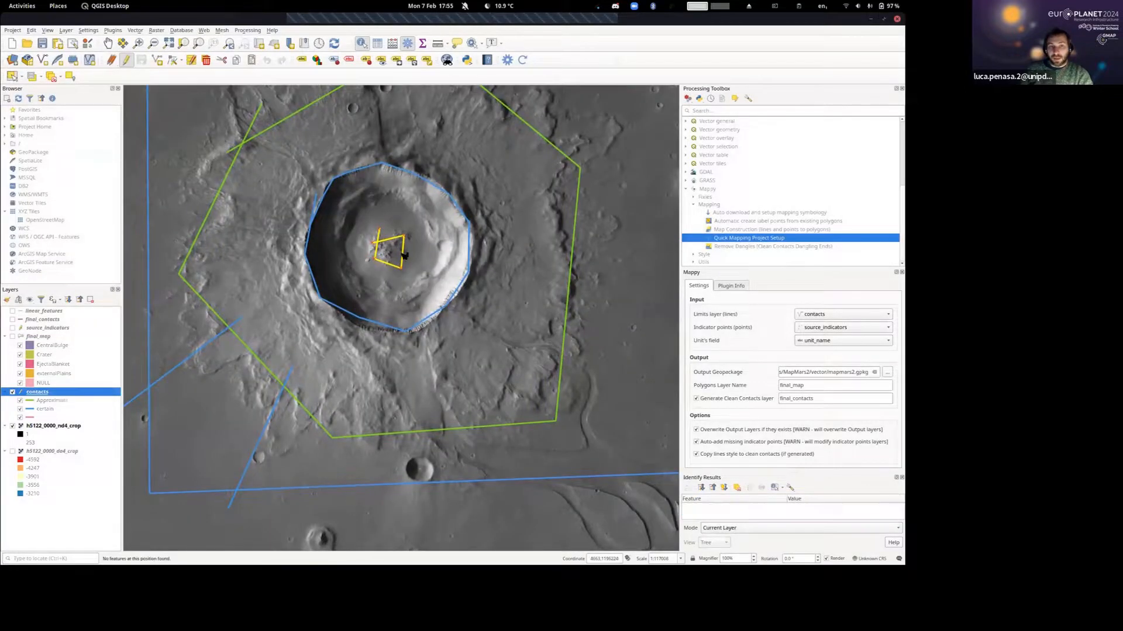
{"action": "left_click", "coordinate": [52, 76]}
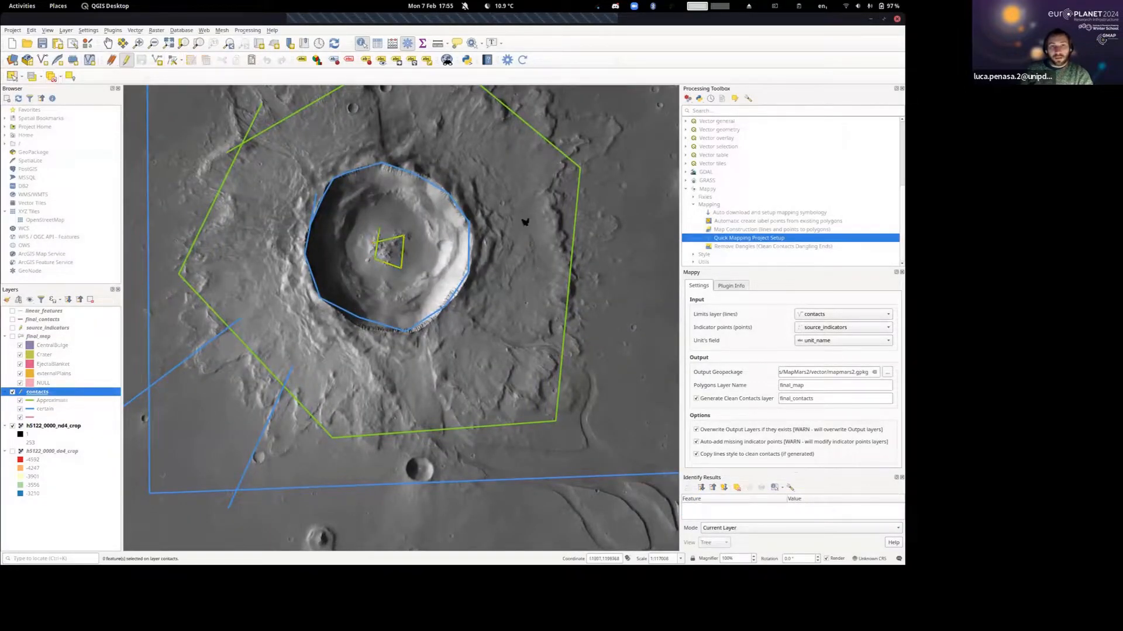
{"action": "scroll", "coordinate": [448, 199], "scroll_direction": "down", "scroll_amount": 1}
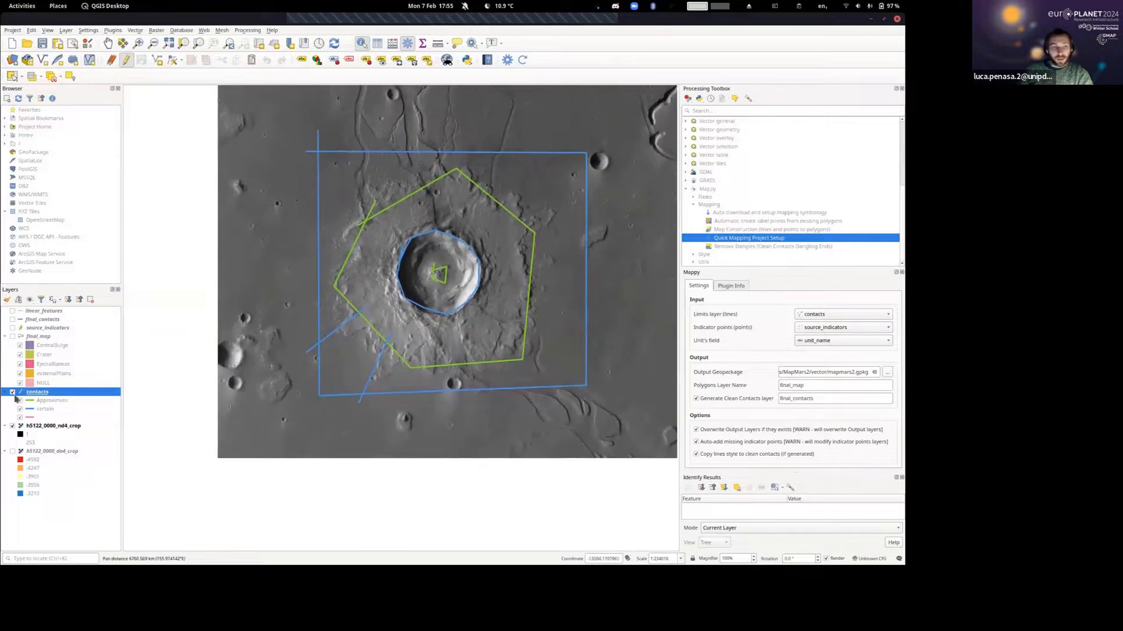
Toggle the Approximate and certain contact categories off and on to check which lines belong to each.
{"action": "left_click", "coordinate": [20, 401]}
{"action": "left_click", "coordinate": [20, 401]}
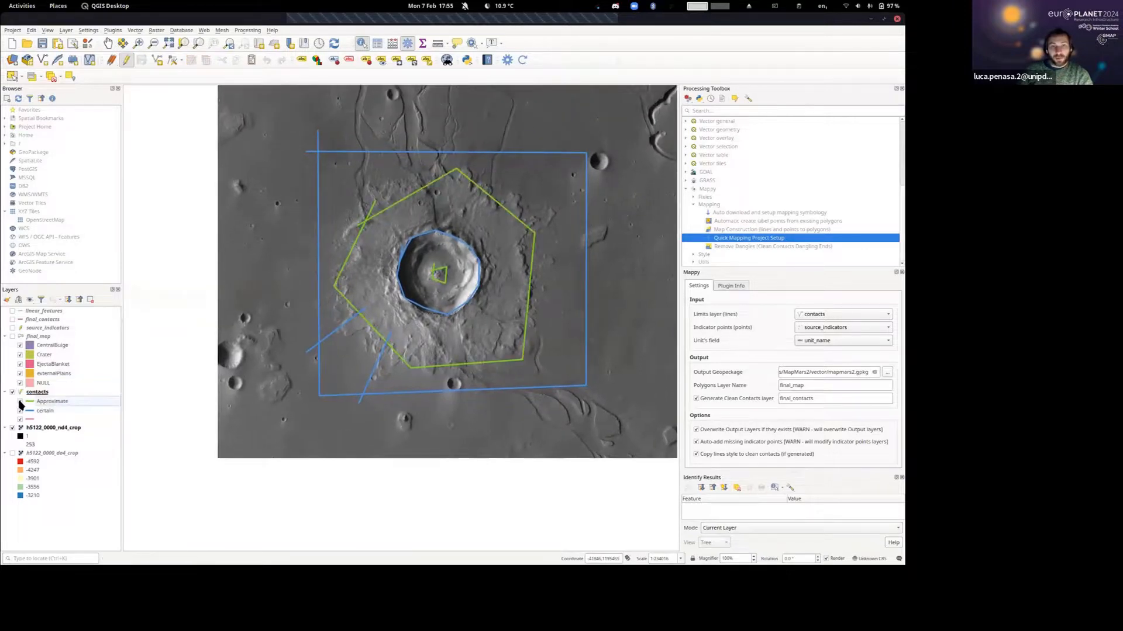
{"action": "left_click", "coordinate": [20, 401]}
{"action": "left_click", "coordinate": [20, 401]}
{"action": "left_click", "coordinate": [20, 411]}
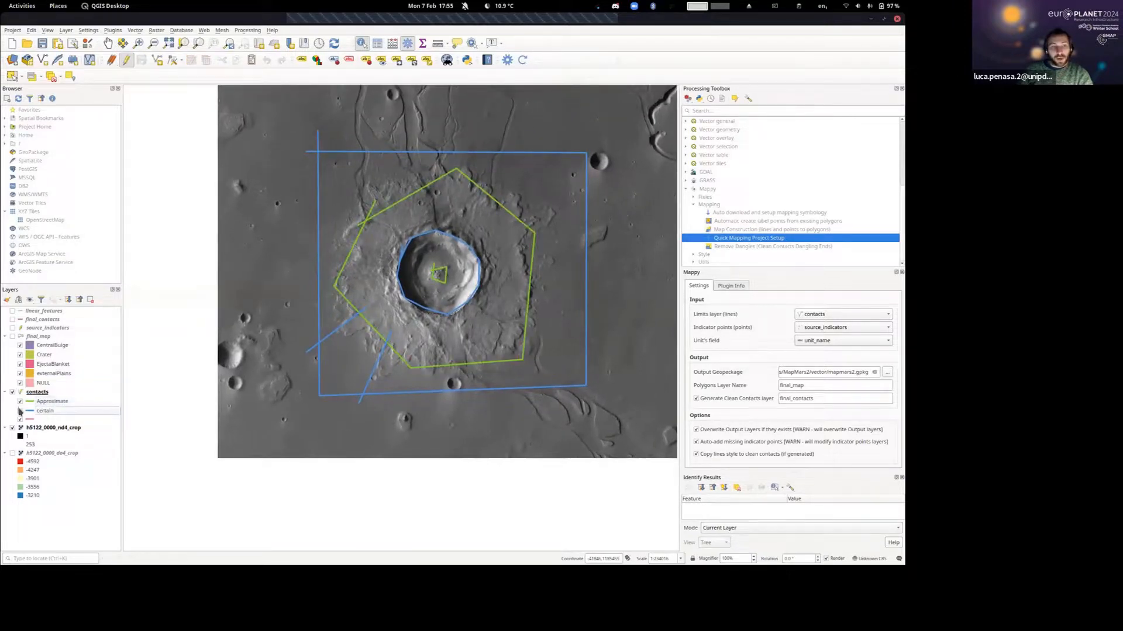
{"action": "left_click", "coordinate": [20, 412]}
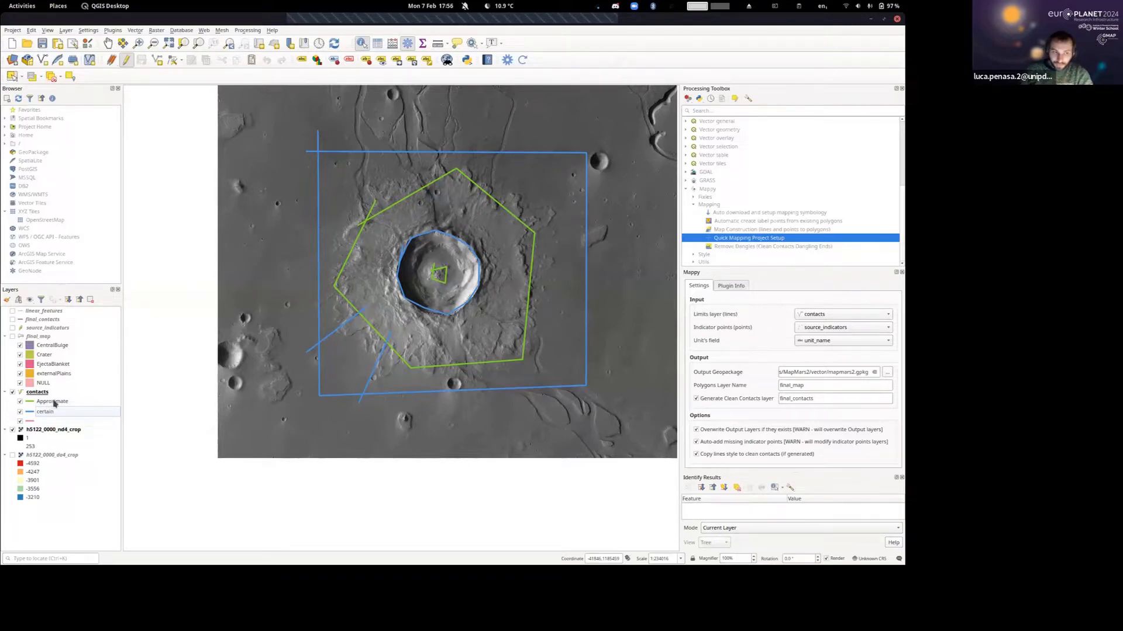
Change the simple line colour of the certain contacts category to black.
{"action": "double_click", "coordinate": [45, 413]}
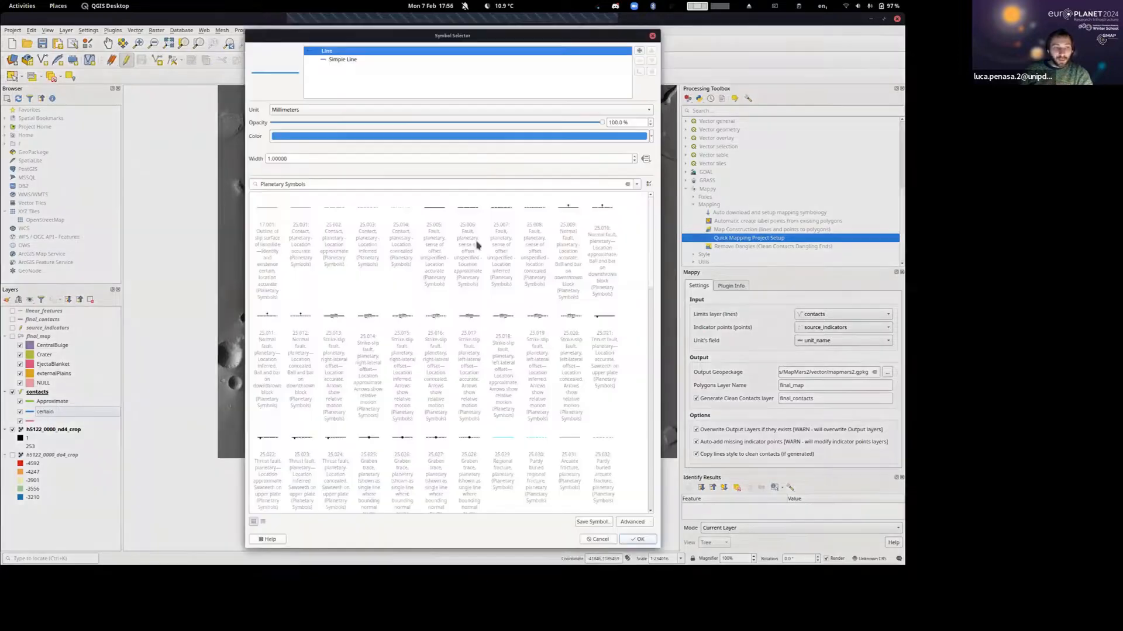
{"action": "left_click", "coordinate": [352, 60]}
{"action": "left_click", "coordinate": [383, 130]}
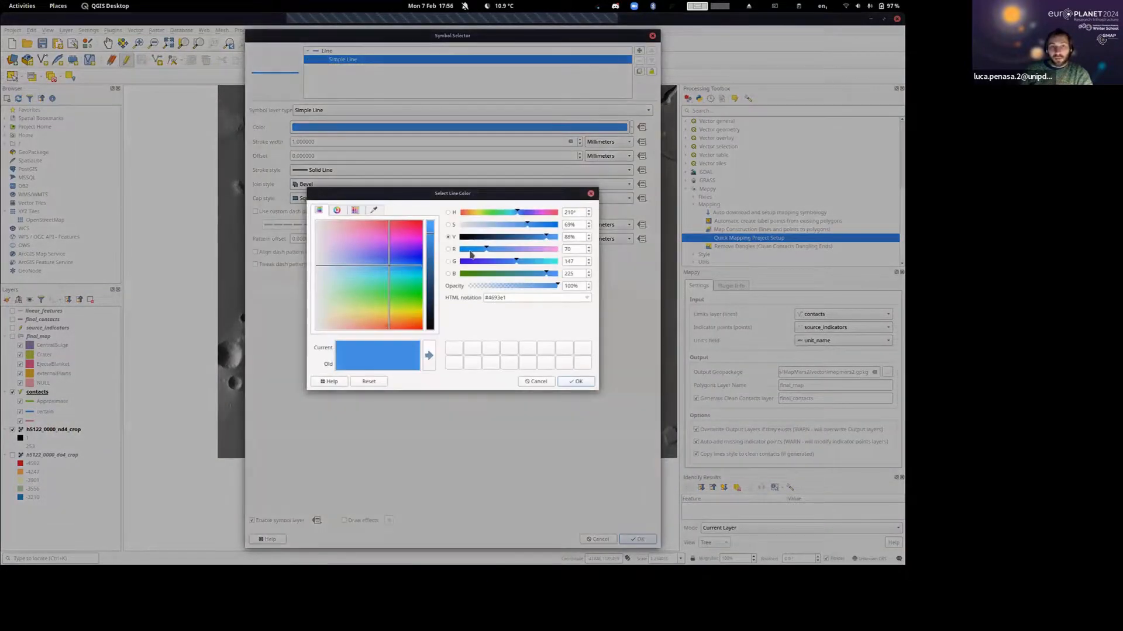
{"action": "left_click_drag", "start_coordinate": [478, 237], "coordinate": [393, 239]}
{"action": "left_click", "coordinate": [576, 381]}
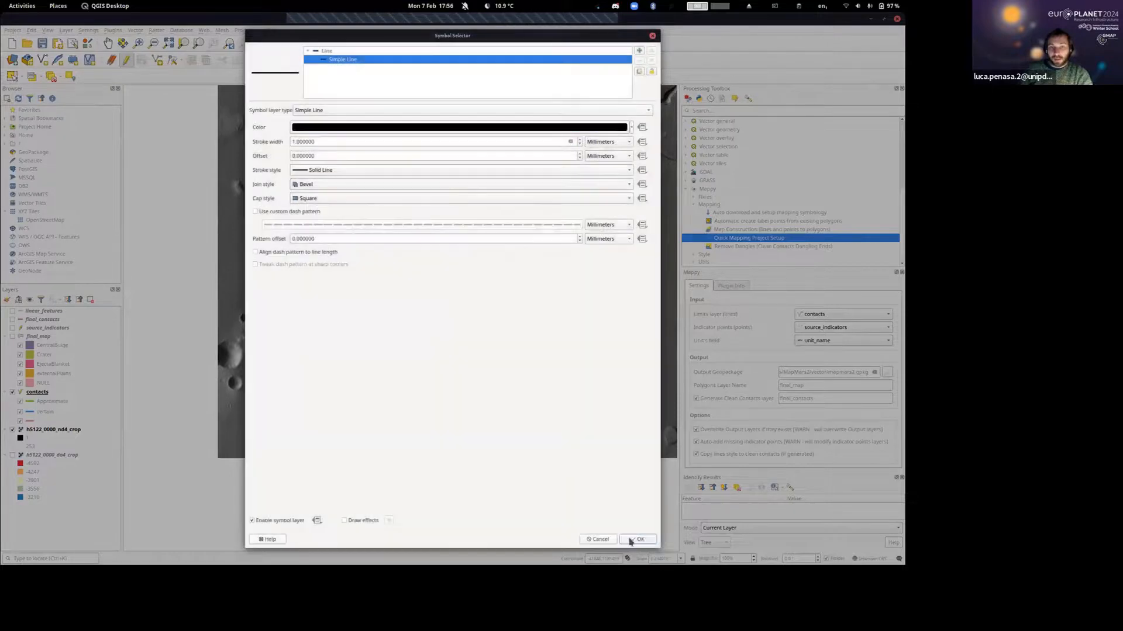
{"action": "left_click", "coordinate": [636, 539]}
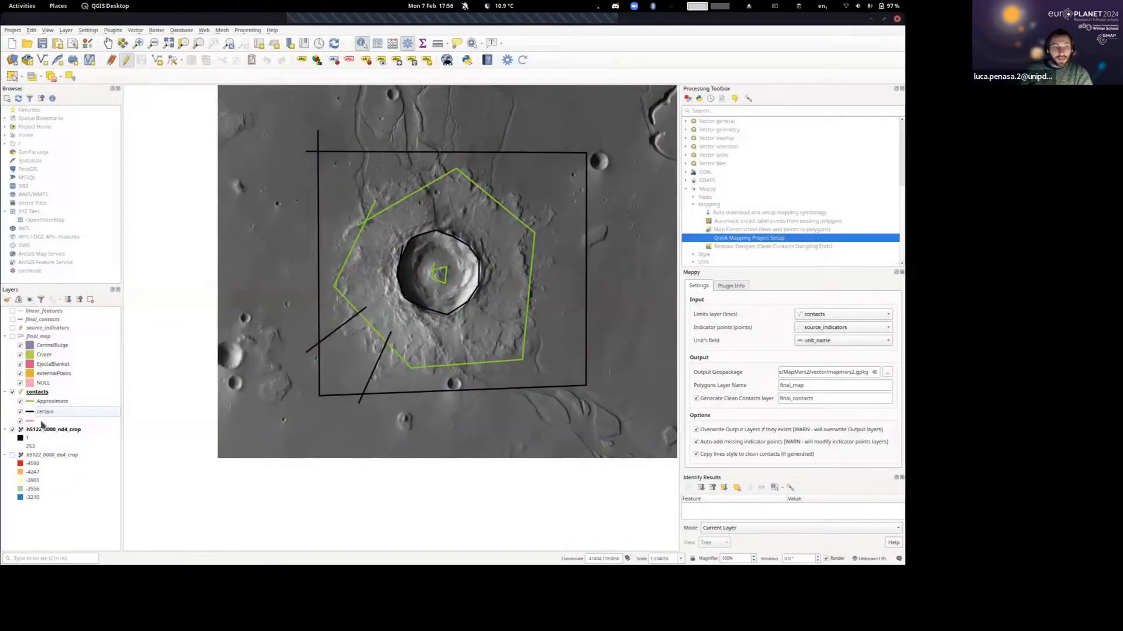
Set the stroke style of the Approximate contacts category to Dot Line and inspect the result on the map.
{"action": "double_click", "coordinate": [48, 402]}
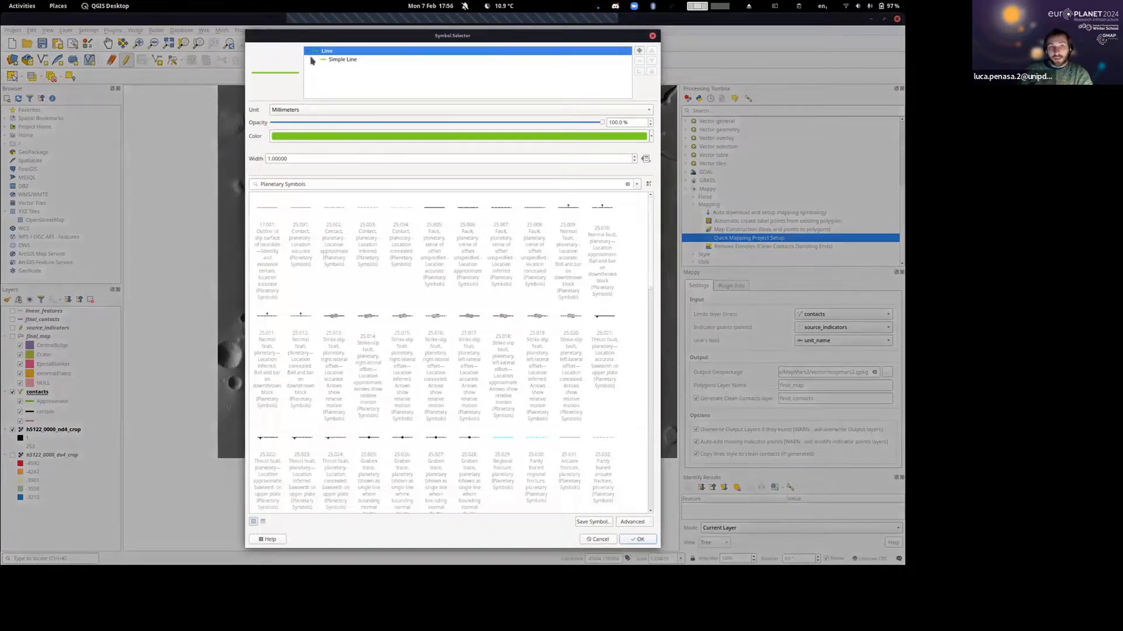
{"action": "left_click", "coordinate": [344, 60]}
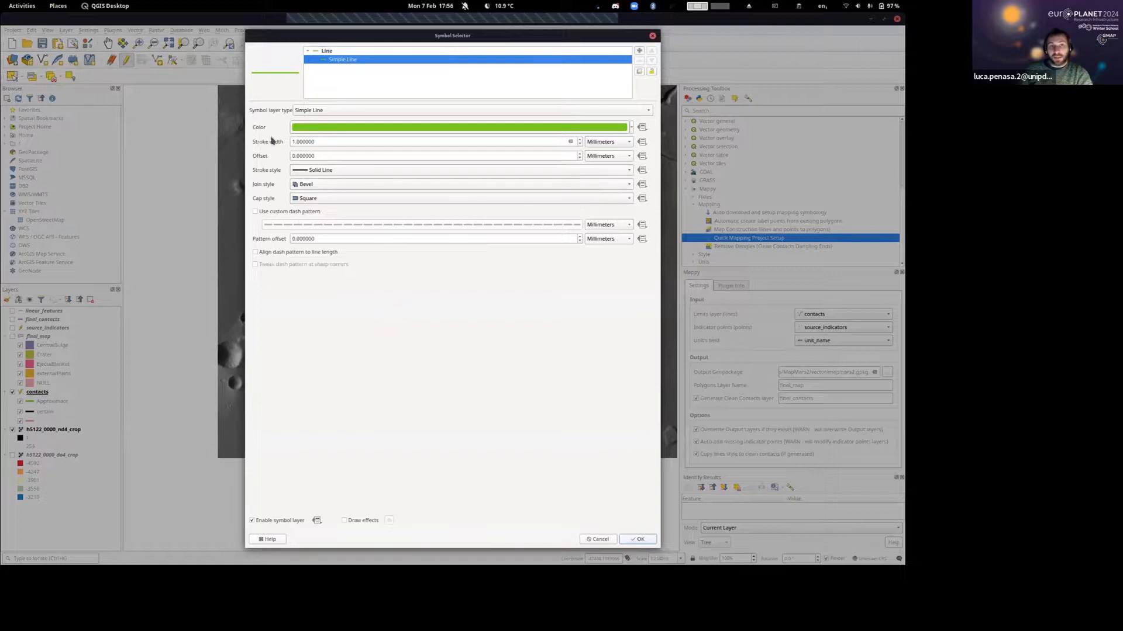
{"action": "left_click", "coordinate": [344, 171]}
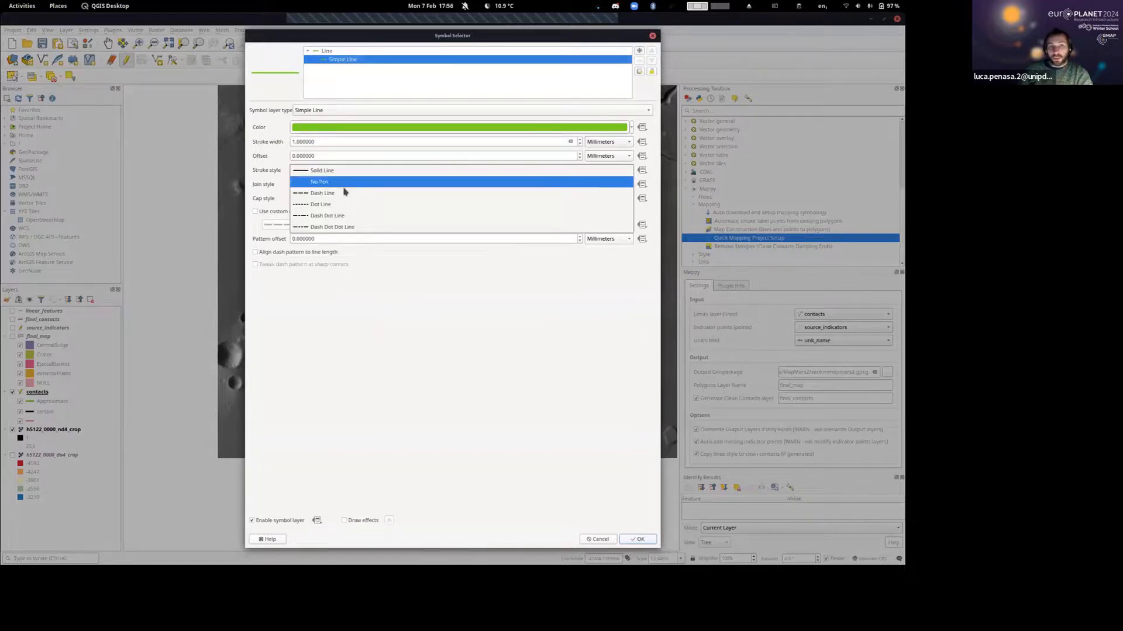
{"action": "left_click", "coordinate": [335, 205]}
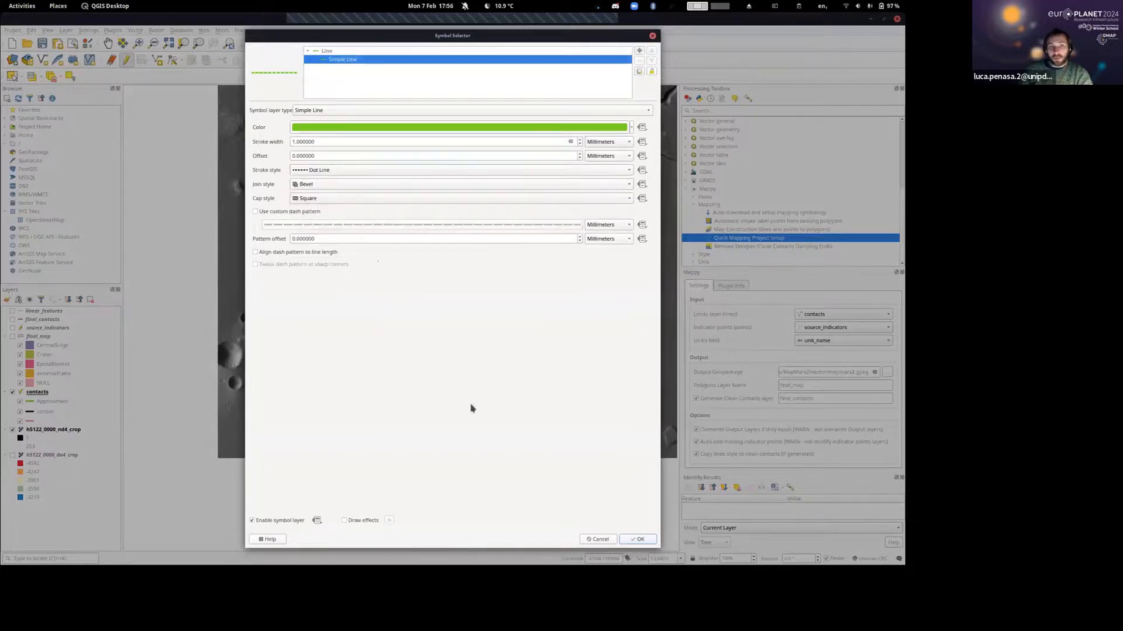
{"action": "left_click", "coordinate": [649, 541]}
{"action": "scroll", "coordinate": [525, 198], "scroll_direction": "up", "scroll_amount": 2}
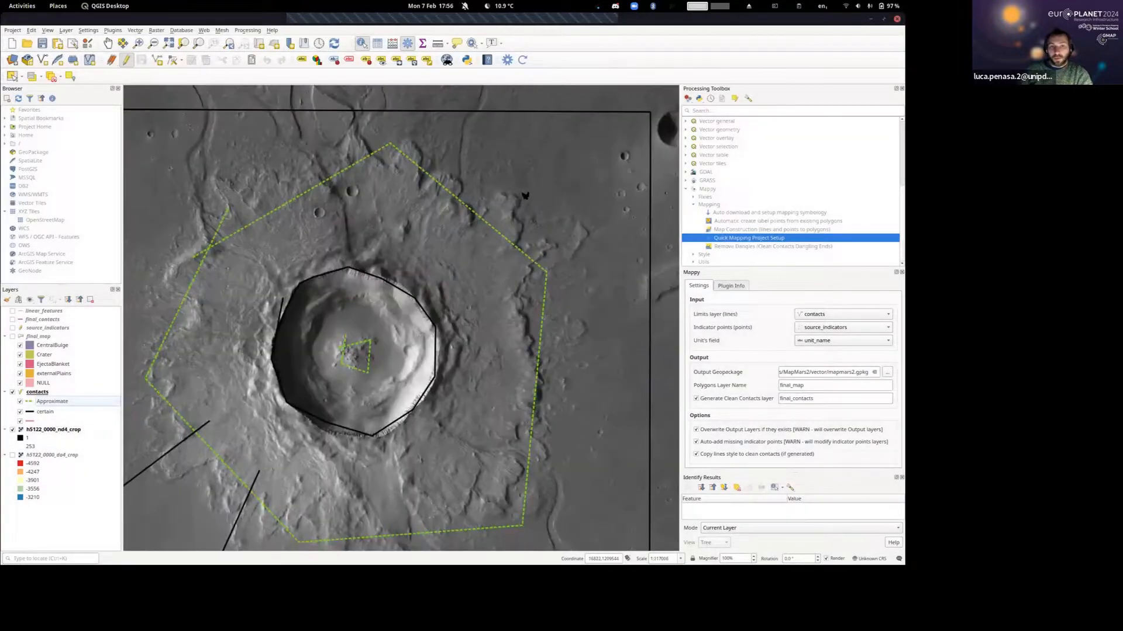
{"action": "scroll", "coordinate": [474, 179], "scroll_direction": "down", "scroll_amount": 2}
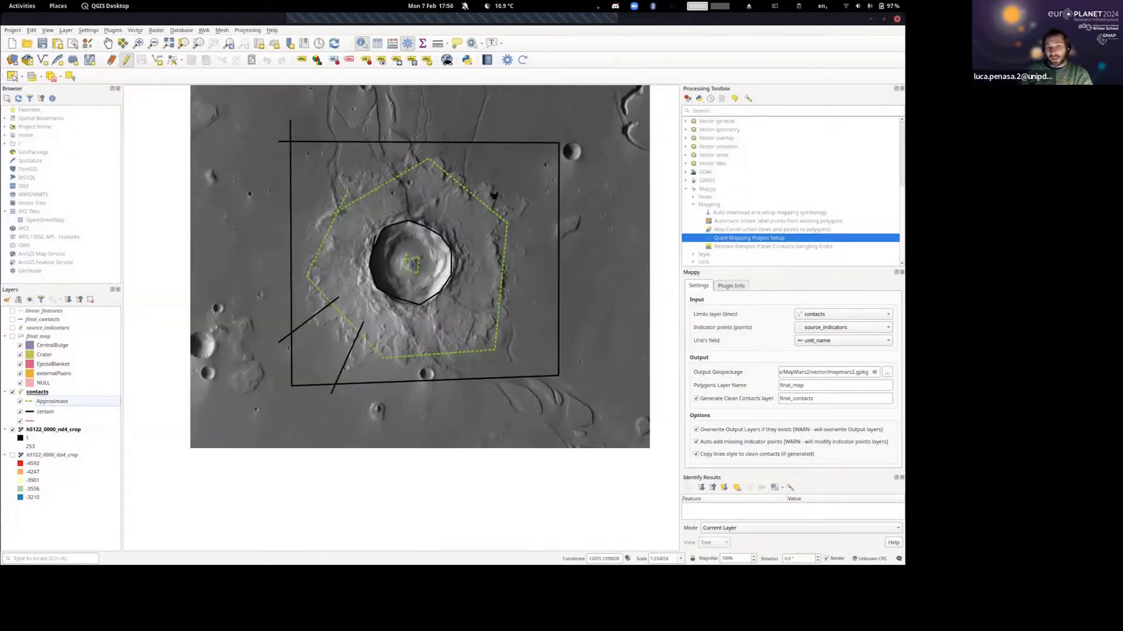
Show the final_map layer again together with the styled contacts.
{"action": "left_click_drag", "start_coordinate": [475, 215], "coordinate": [449, 216]}
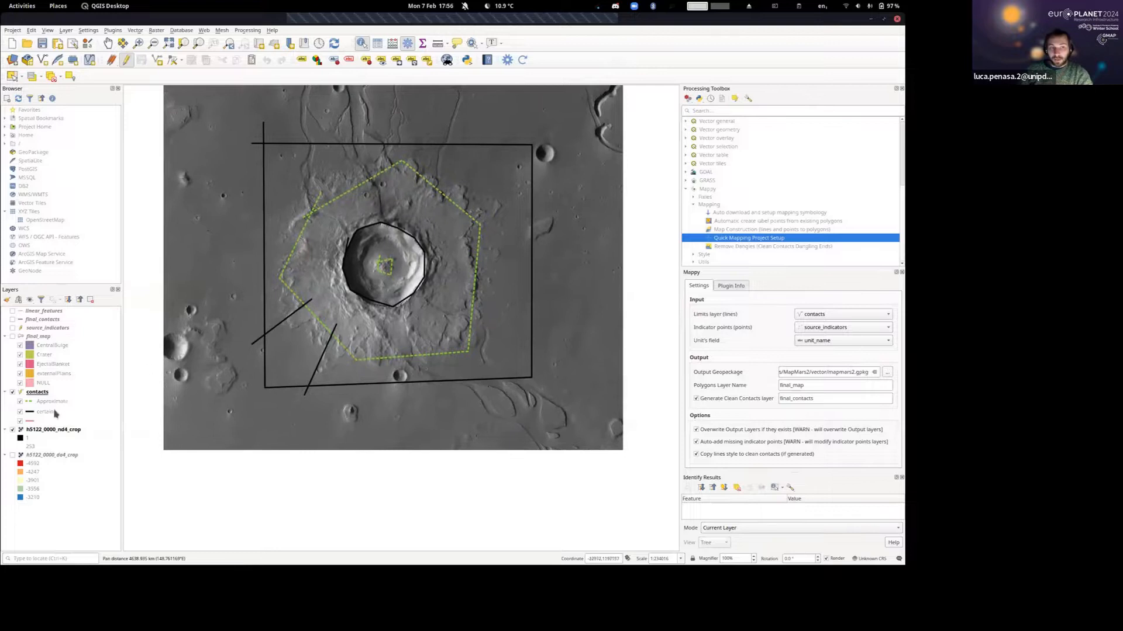
{"action": "left_click", "coordinate": [12, 337]}
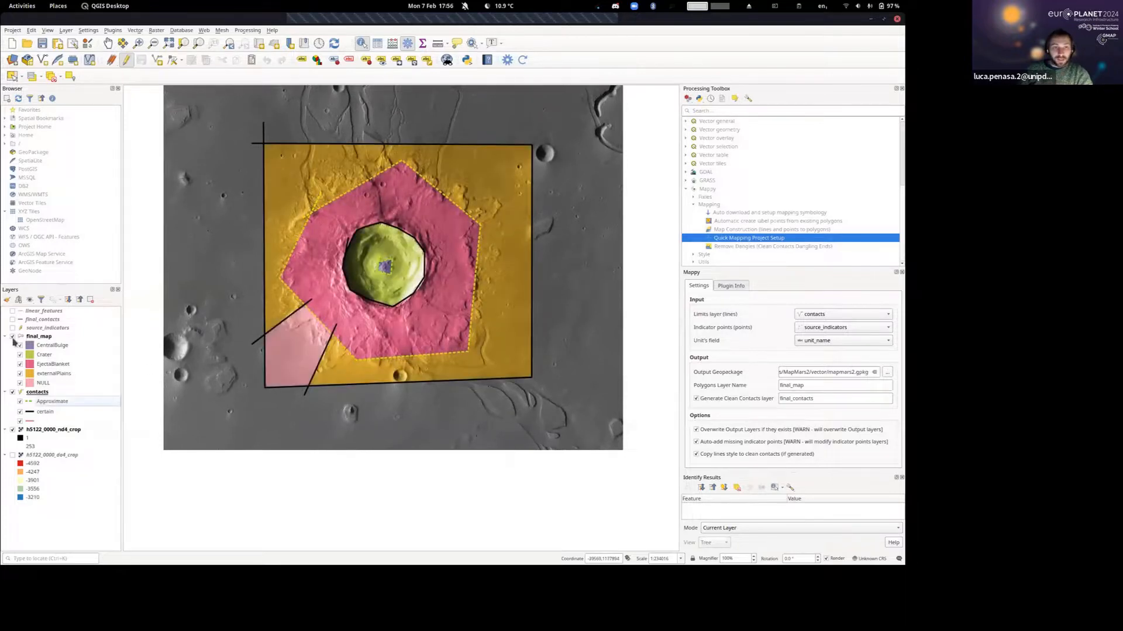
{"action": "left_click_drag", "start_coordinate": [345, 205], "coordinate": [355, 250]}
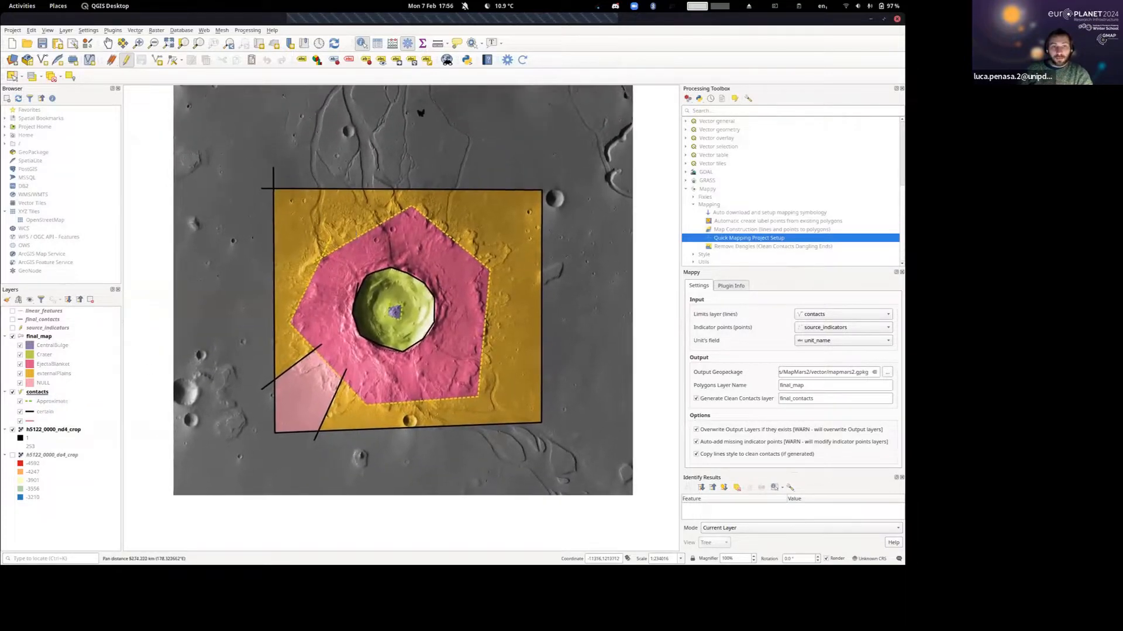
Regenerate the map with Mappy, copying the line style to the clean contacts, and show final_contacts in place of contacts.
{"action": "left_click", "coordinate": [524, 60]}
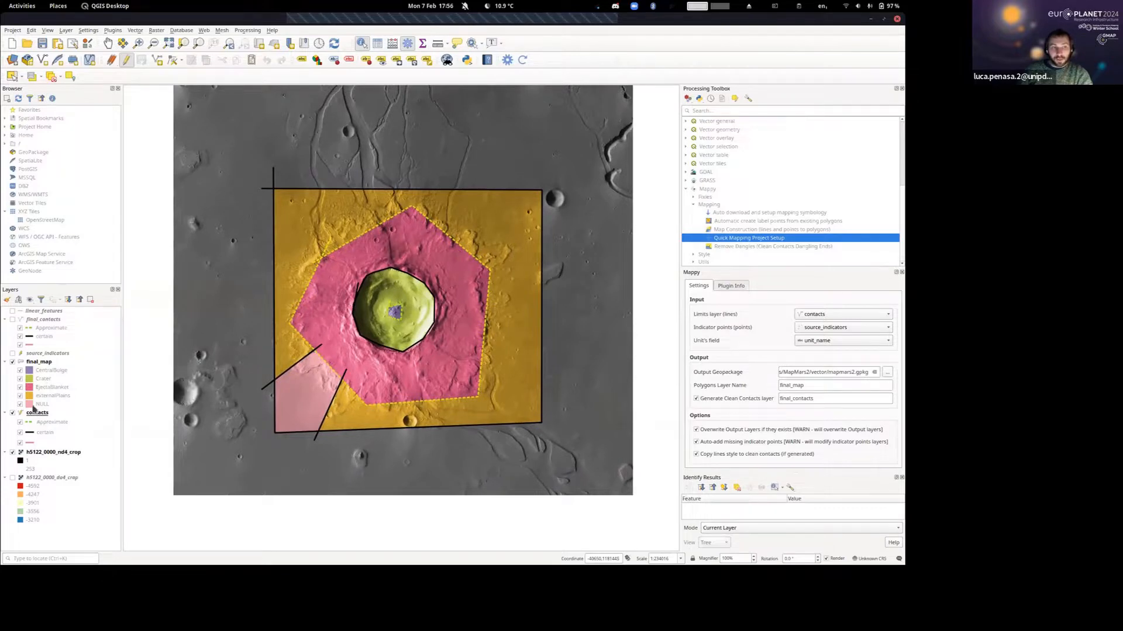
{"action": "left_click", "coordinate": [12, 319]}
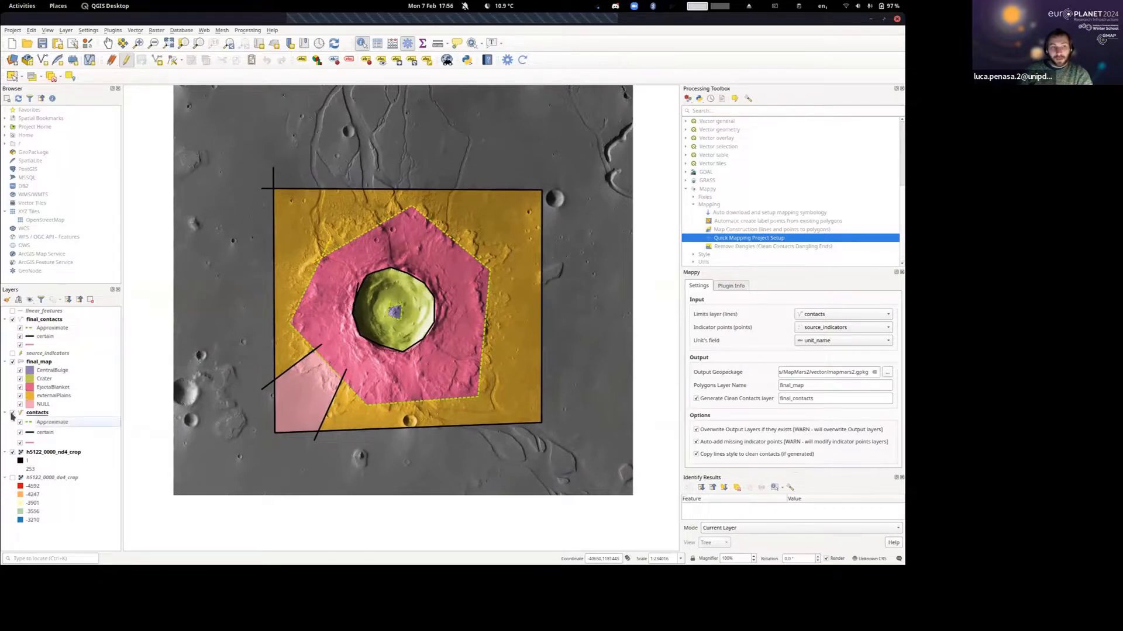
{"action": "left_click", "coordinate": [12, 414]}
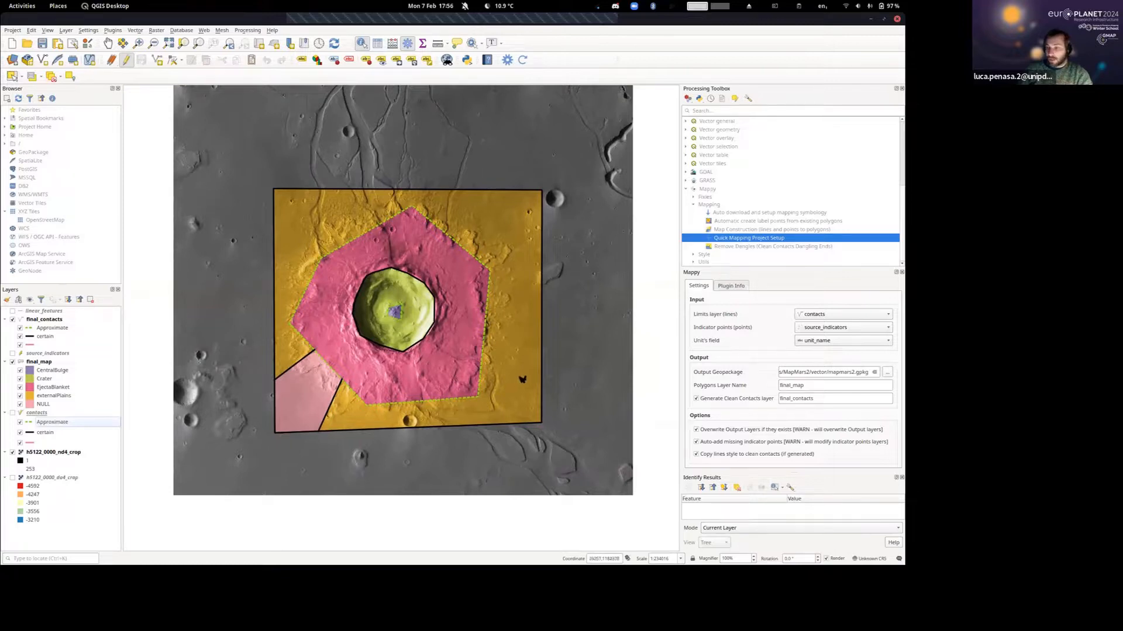
{"action": "left_click_drag", "start_coordinate": [490, 363], "coordinate": [487, 349]}
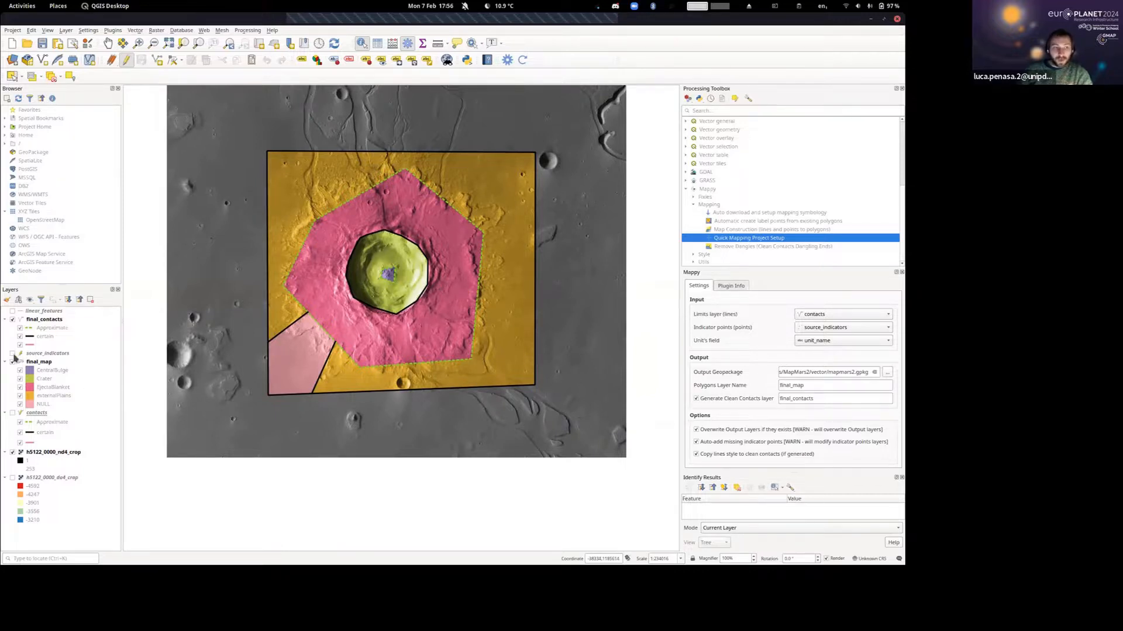
Show the source_indicators layer on the map and open its layer properties briefly, closing them without changes.
{"action": "left_click", "coordinate": [12, 354]}
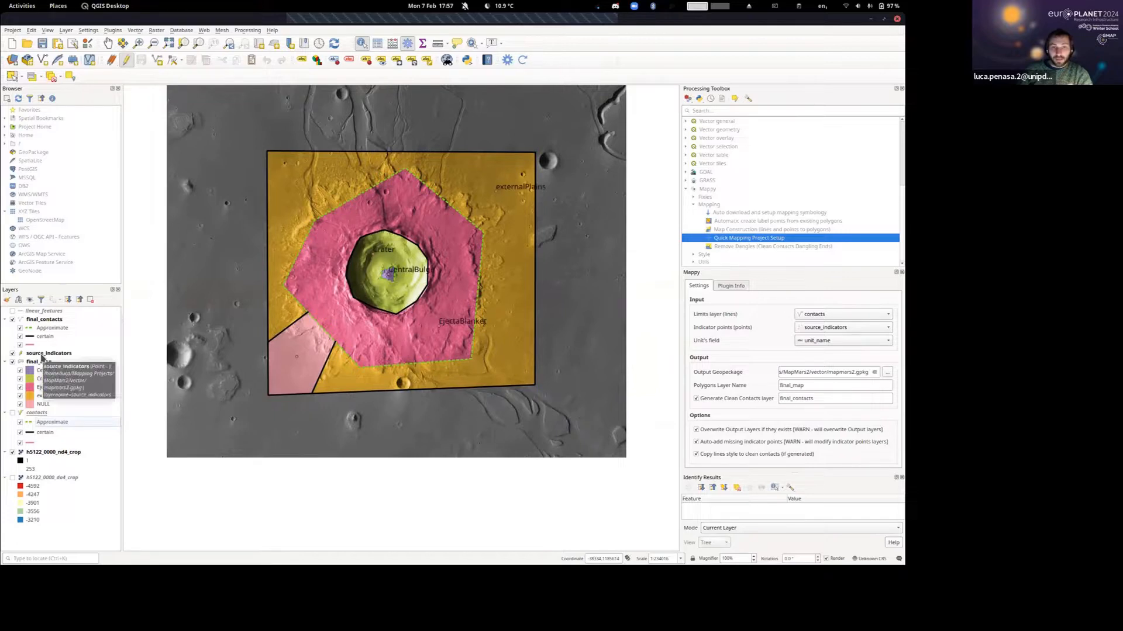
{"action": "left_click", "coordinate": [43, 353]}
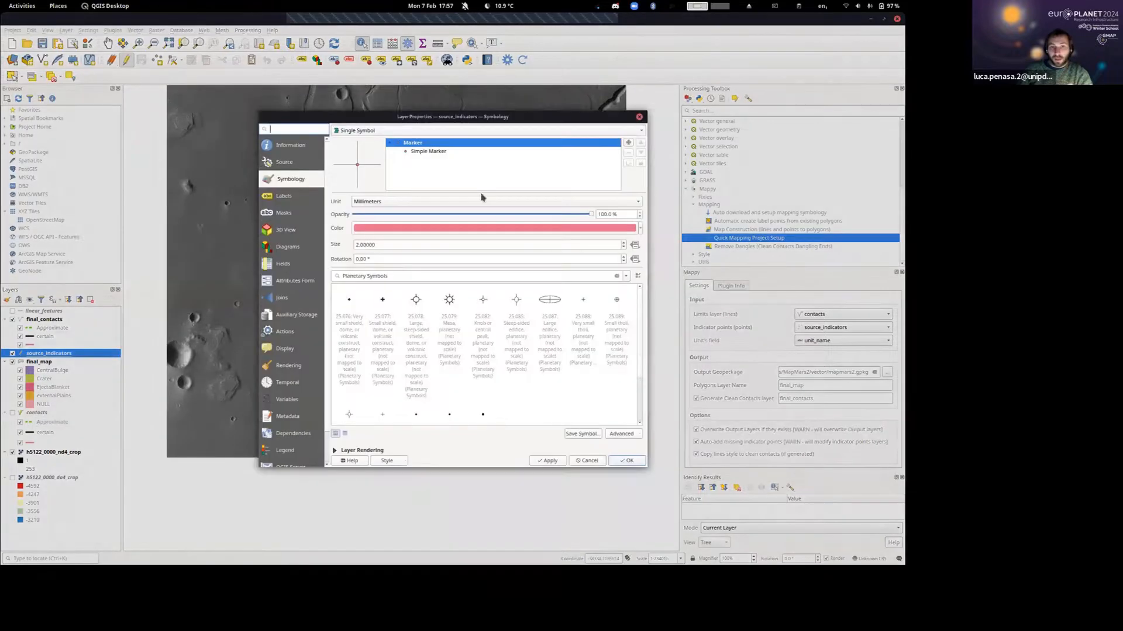
{"action": "key", "text": "Escape"}
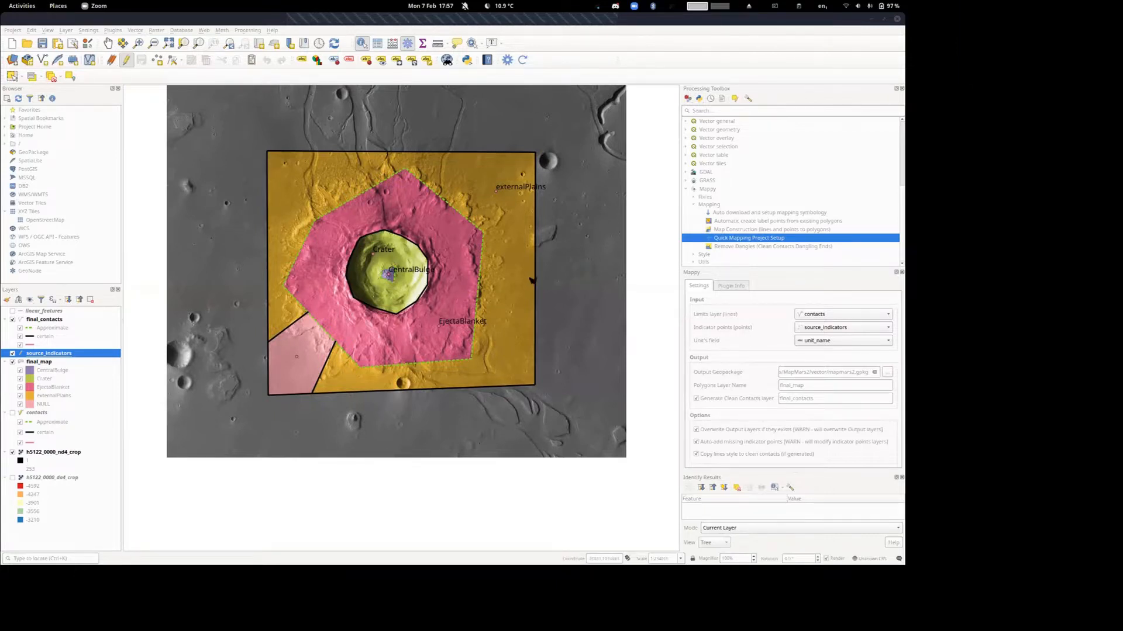
Switch to Discord, view the shared screenshot of the source_indicators attribute form in Image Lounge, and return to the maximised QGIS window.
{"action": "left_click_drag", "start_coordinate": [532, 281], "coordinate": [505, 322]}
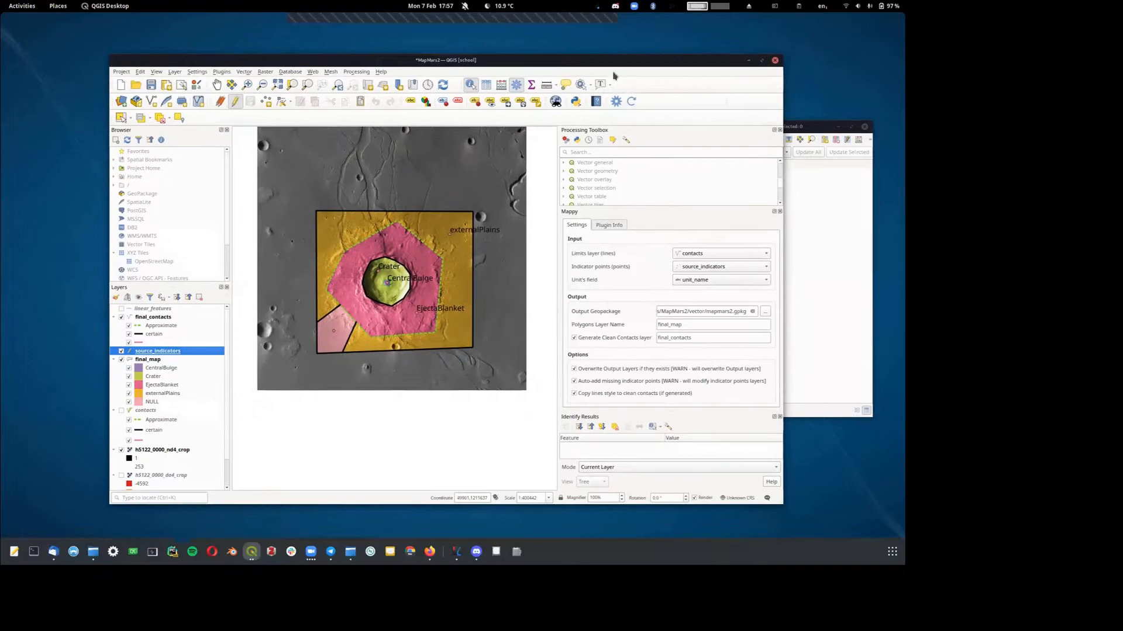
{"action": "left_click", "coordinate": [476, 552]}
{"action": "left_click_drag", "start_coordinate": [664, 245], "coordinate": [665, 561]}
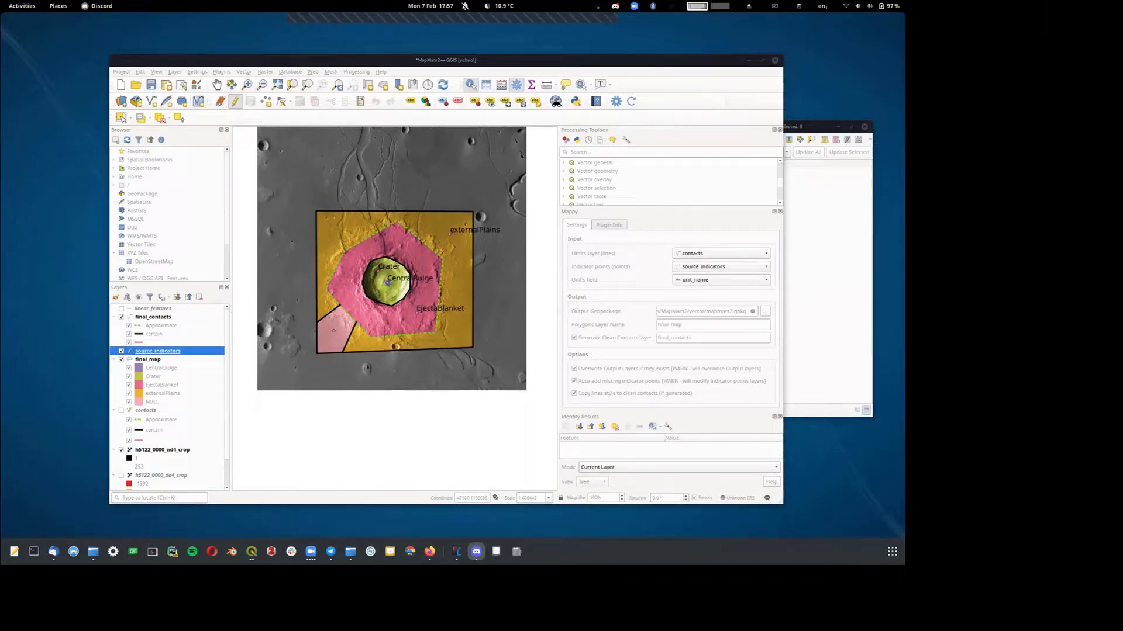
{"action": "key", "text": "alt+Tab"}
{"action": "left_click", "coordinate": [93, 551]}
{"action": "left_click", "coordinate": [93, 551]}
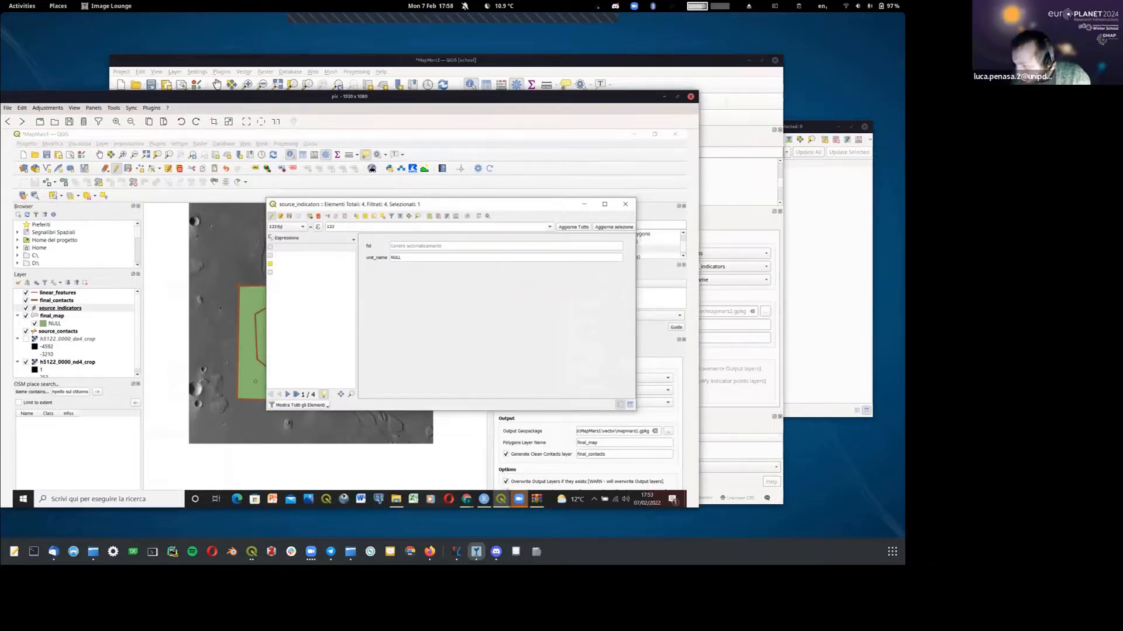
{"action": "left_click", "coordinate": [427, 60]}
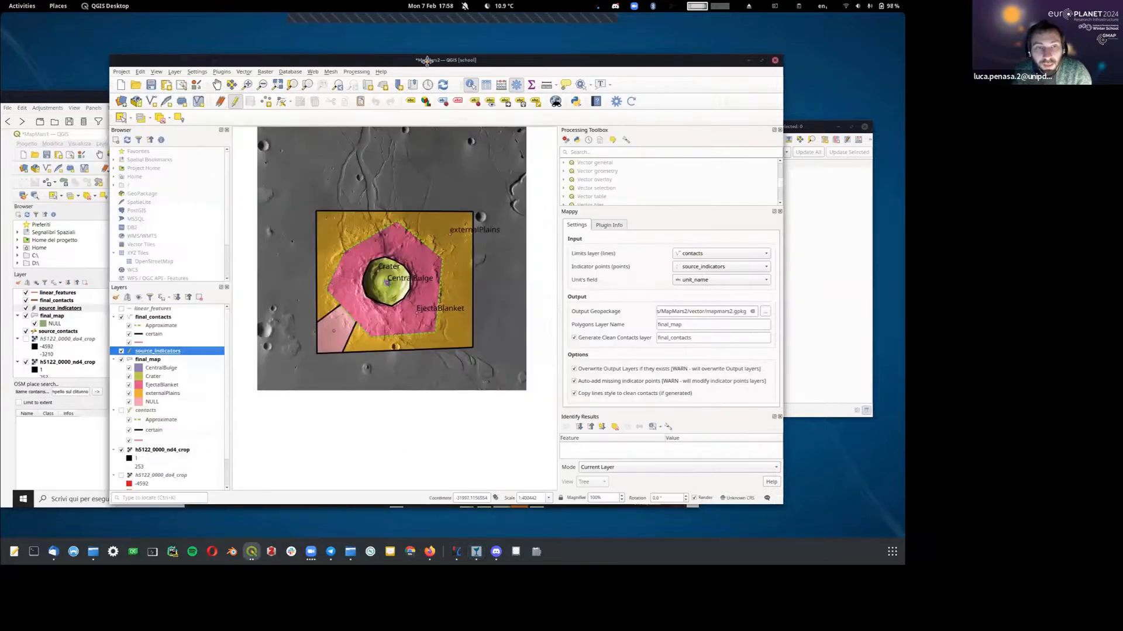
{"action": "double_click", "coordinate": [427, 60]}
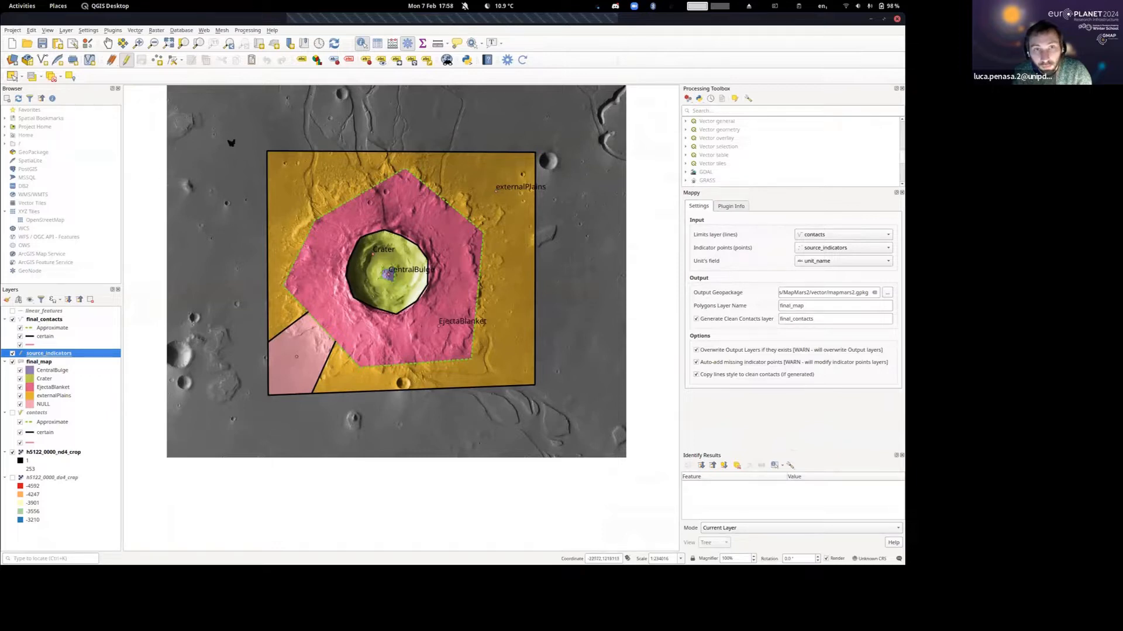
Open the source_indicators attribute table and compare its table and form views, enlarging the window and finishing in form view.
{"action": "left_click", "coordinate": [379, 44]}
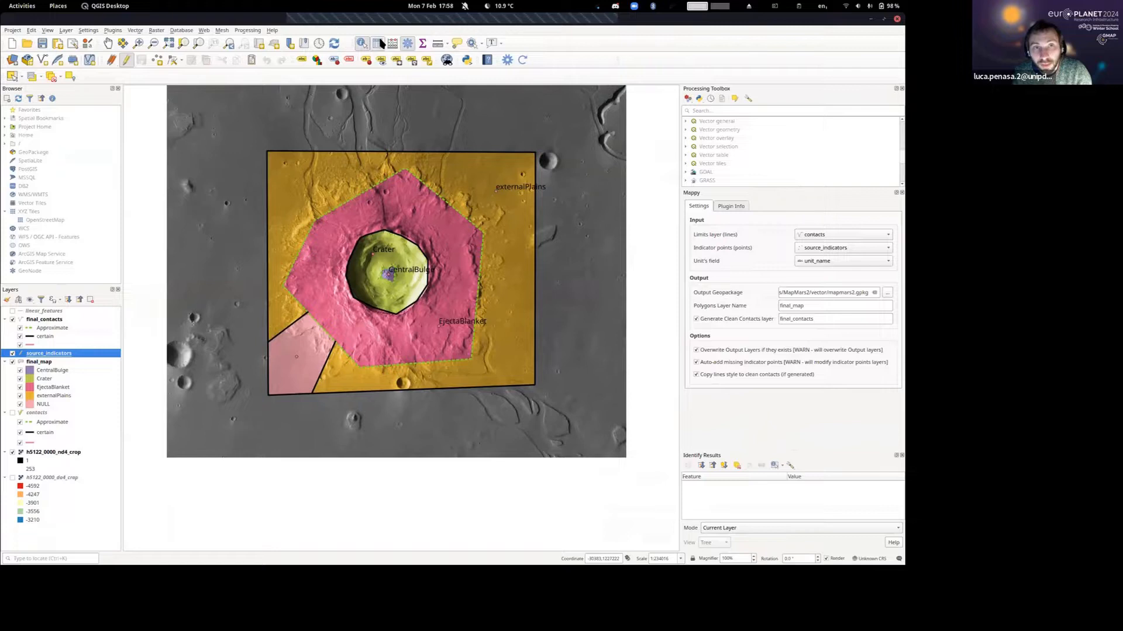
{"action": "left_click_drag", "start_coordinate": [611, 114], "coordinate": [526, 116]}
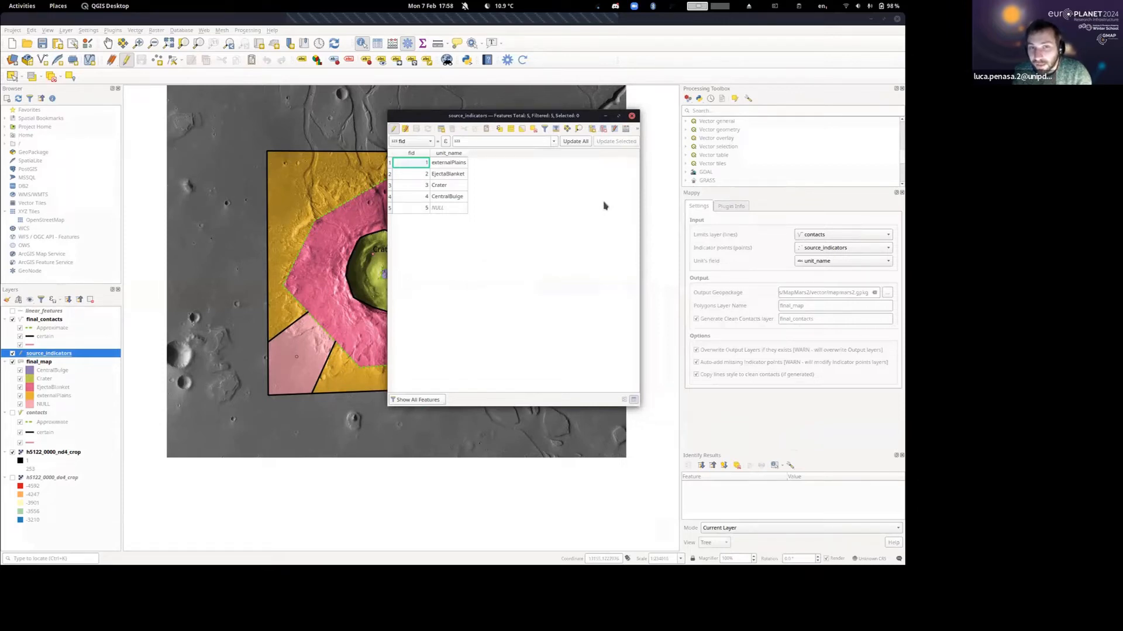
{"action": "left_click", "coordinate": [623, 402]}
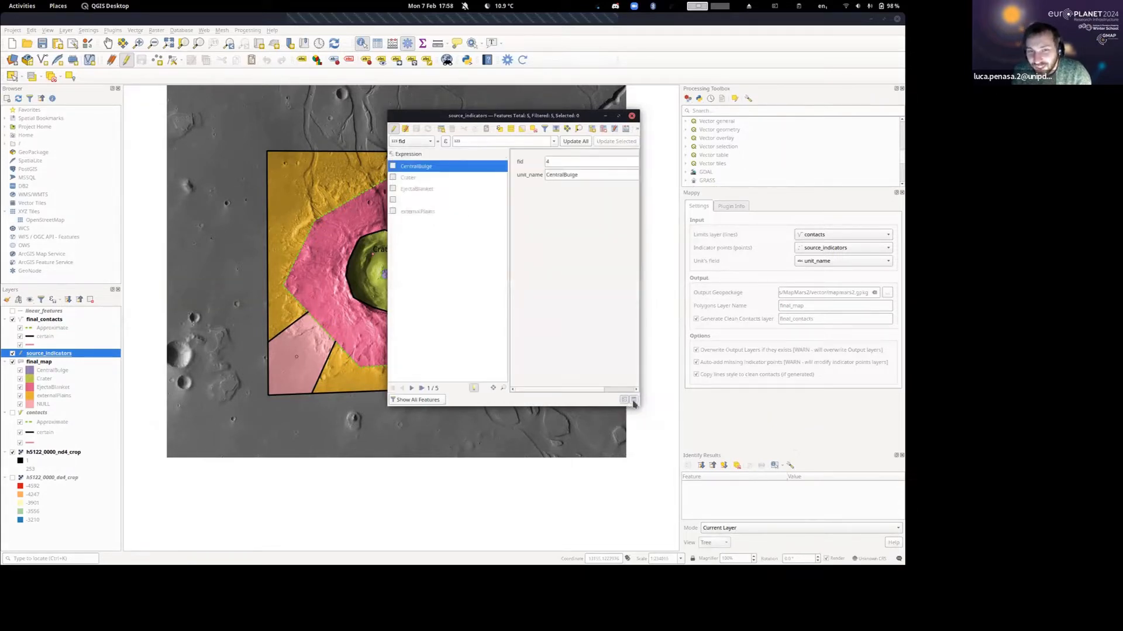
{"action": "left_click", "coordinate": [634, 401]}
{"action": "left_click", "coordinate": [624, 402]}
{"action": "left_click", "coordinate": [634, 400]}
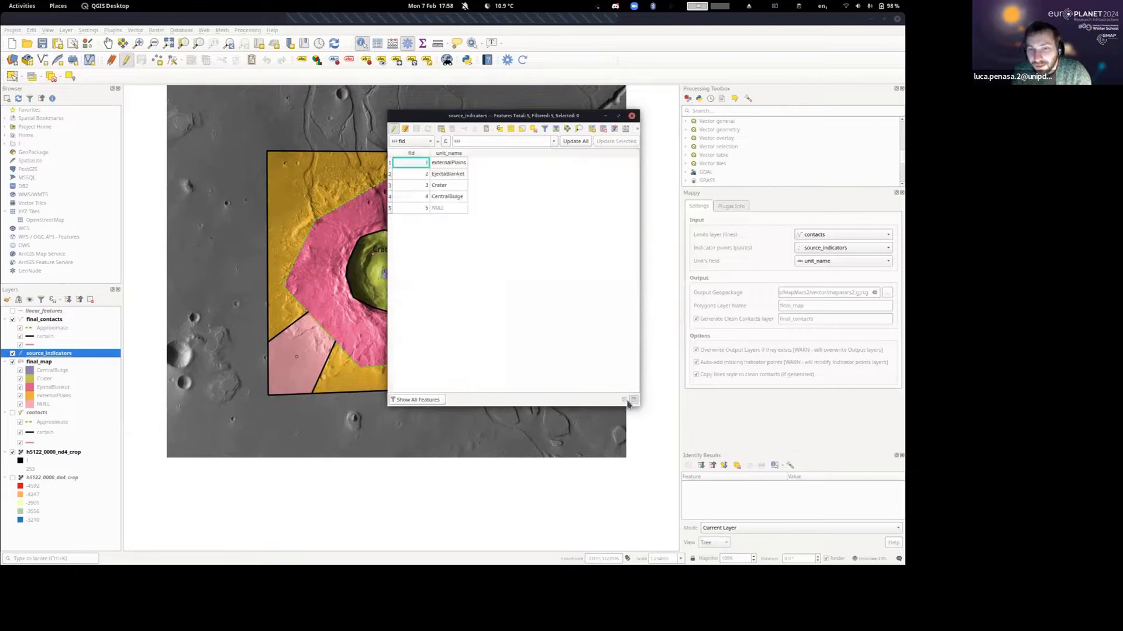
{"action": "left_click", "coordinate": [623, 401]}
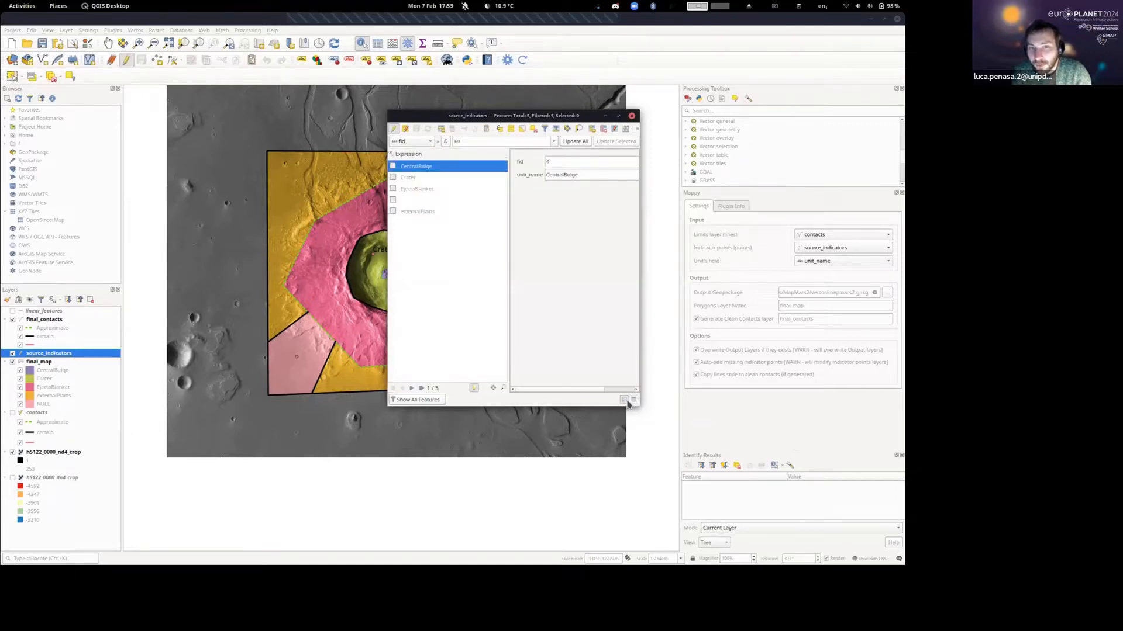
{"action": "left_click_drag", "start_coordinate": [638, 405], "coordinate": [729, 381]}
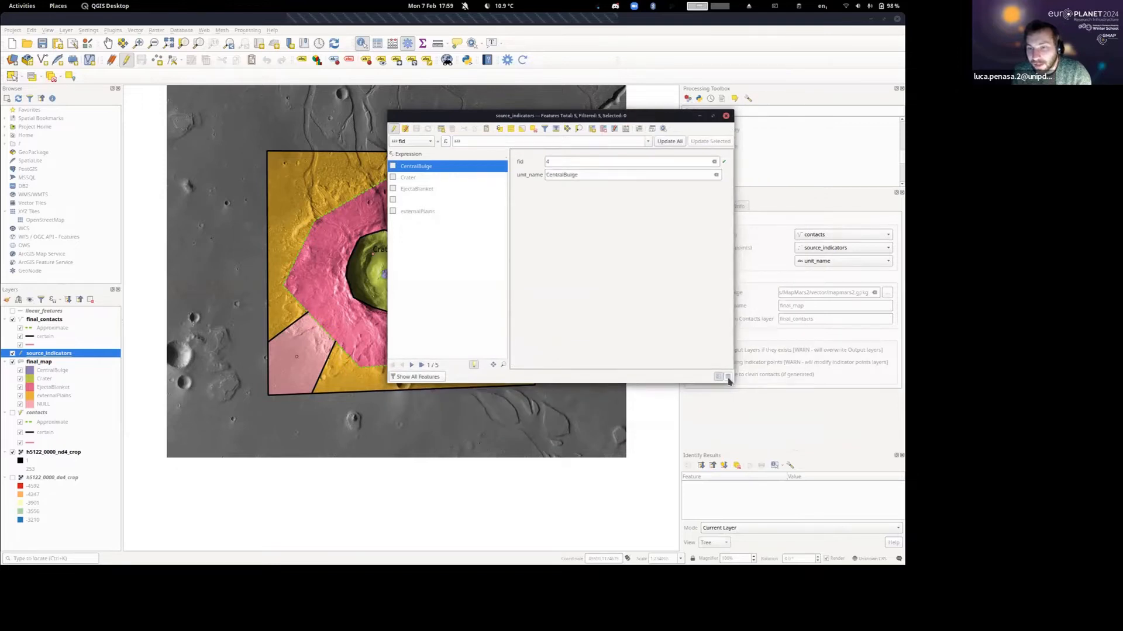
{"action": "left_click", "coordinate": [728, 377]}
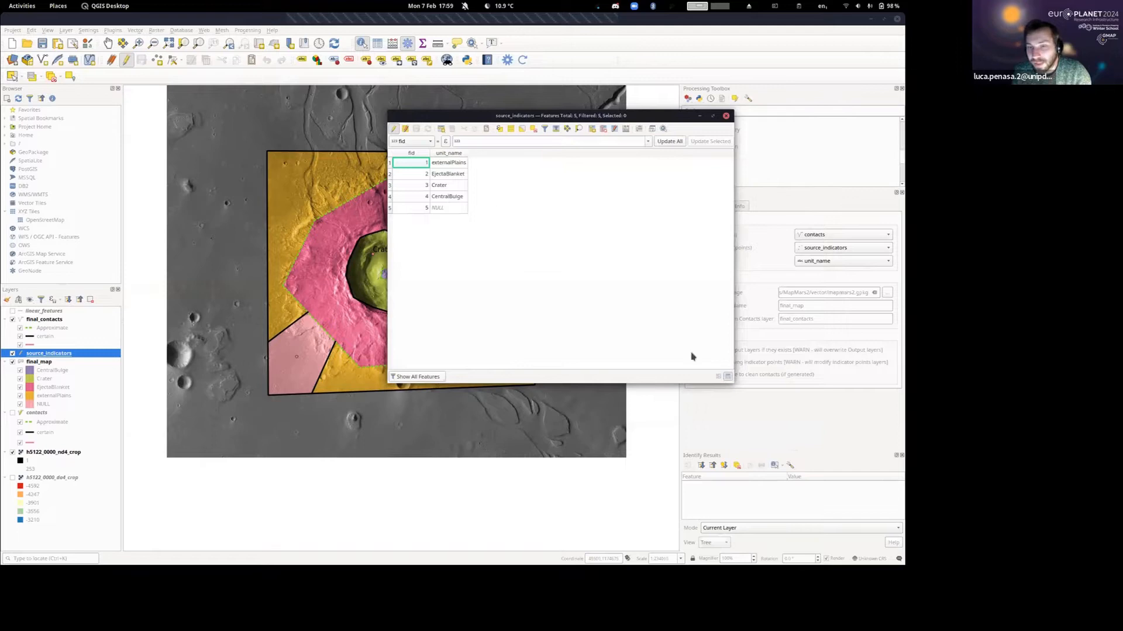
{"action": "left_click", "coordinate": [718, 377]}
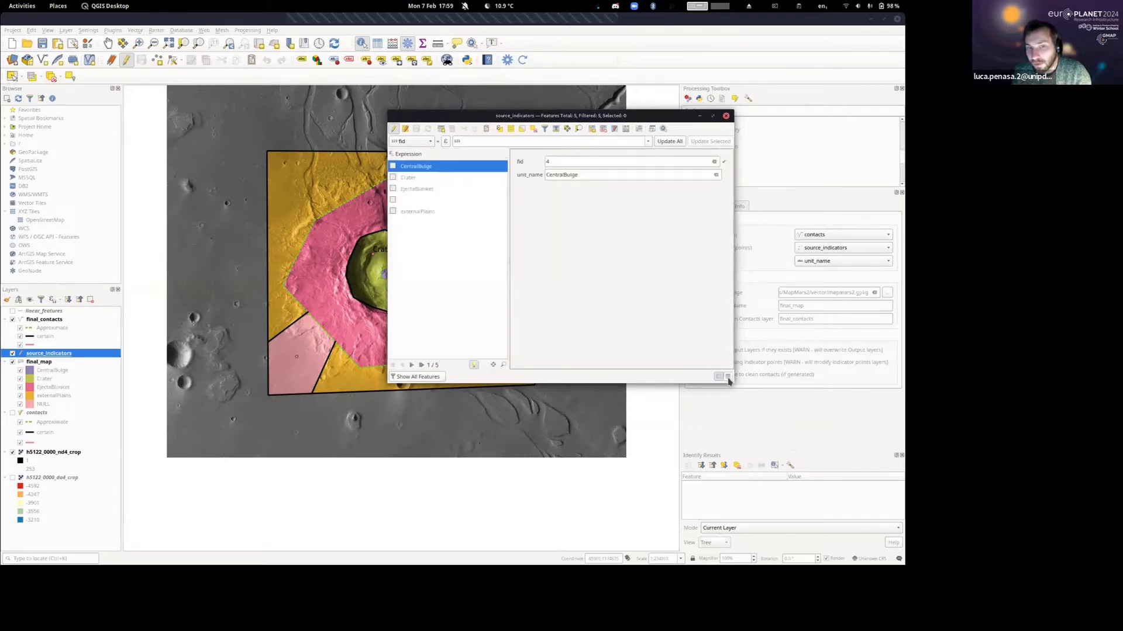
Browse the source_indicators features in form view with the attribute window moved clear of the map.
{"action": "left_click", "coordinate": [412, 365]}
{"action": "left_click", "coordinate": [411, 365]}
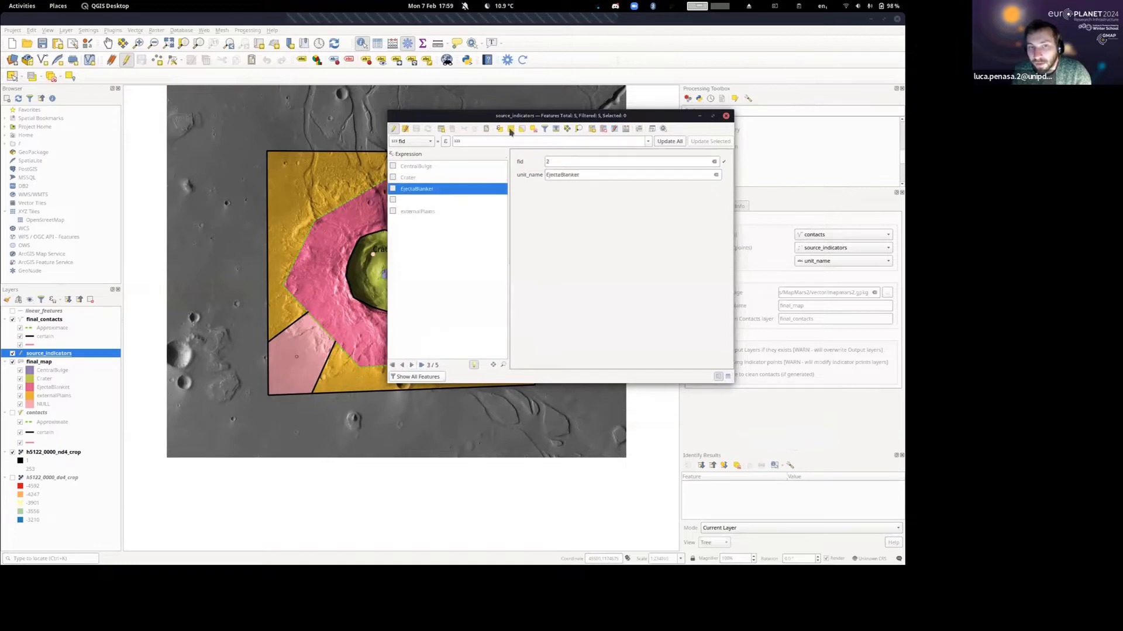
{"action": "left_click_drag", "start_coordinate": [525, 116], "coordinate": [586, 100]}
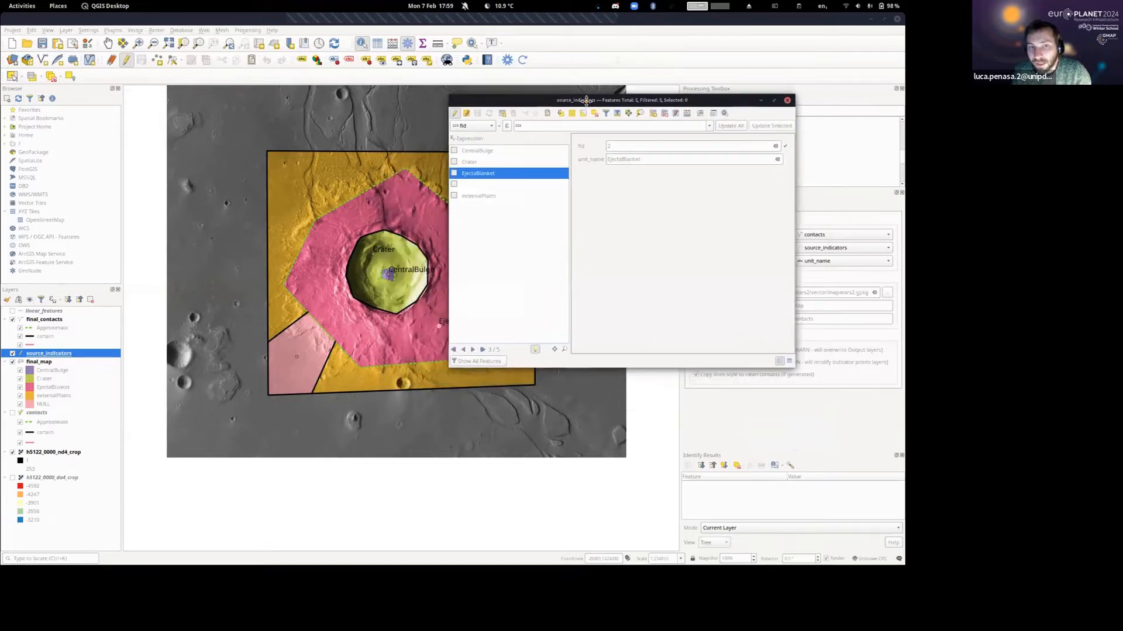
{"action": "left_click", "coordinate": [473, 350]}
{"action": "left_click", "coordinate": [474, 350]}
{"action": "left_click_drag", "start_coordinate": [547, 104], "coordinate": [686, 103]}
{"action": "left_click", "coordinate": [604, 349]}
{"action": "left_click", "coordinate": [604, 349]}
{"action": "left_click", "coordinate": [604, 348]}
{"action": "left_click", "coordinate": [604, 348]}
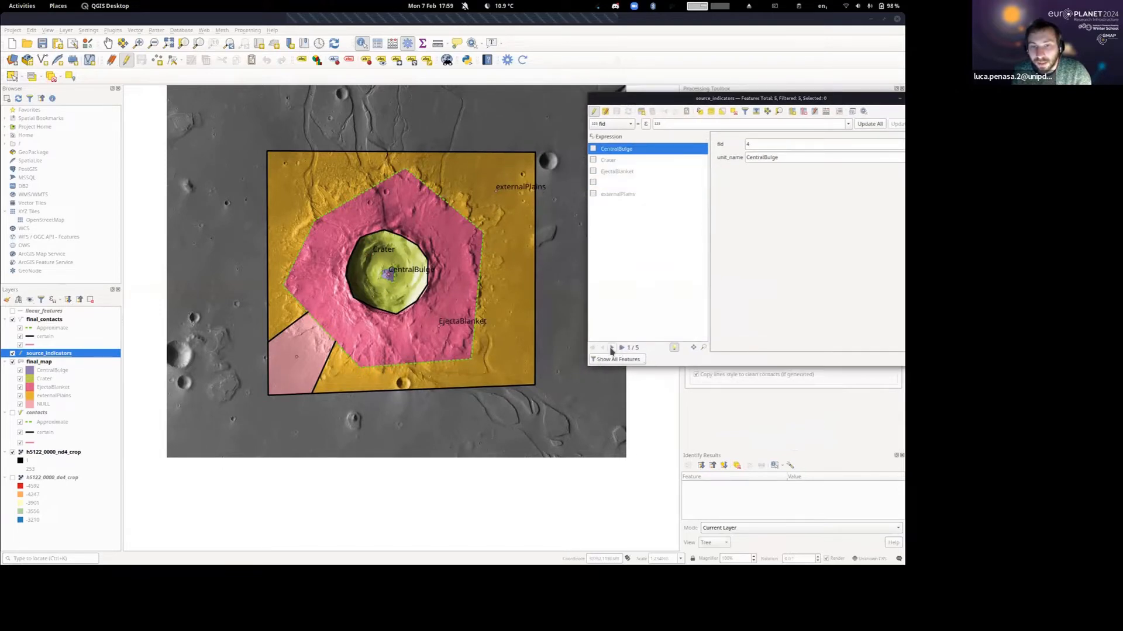
Step through the source_indicators features from CentralBulge to externalPlains and back to EjectaBlanket, checking which map point each record represents.
{"action": "left_click", "coordinate": [611, 348]}
{"action": "left_click", "coordinate": [611, 348]}
{"action": "left_click", "coordinate": [611, 348]}
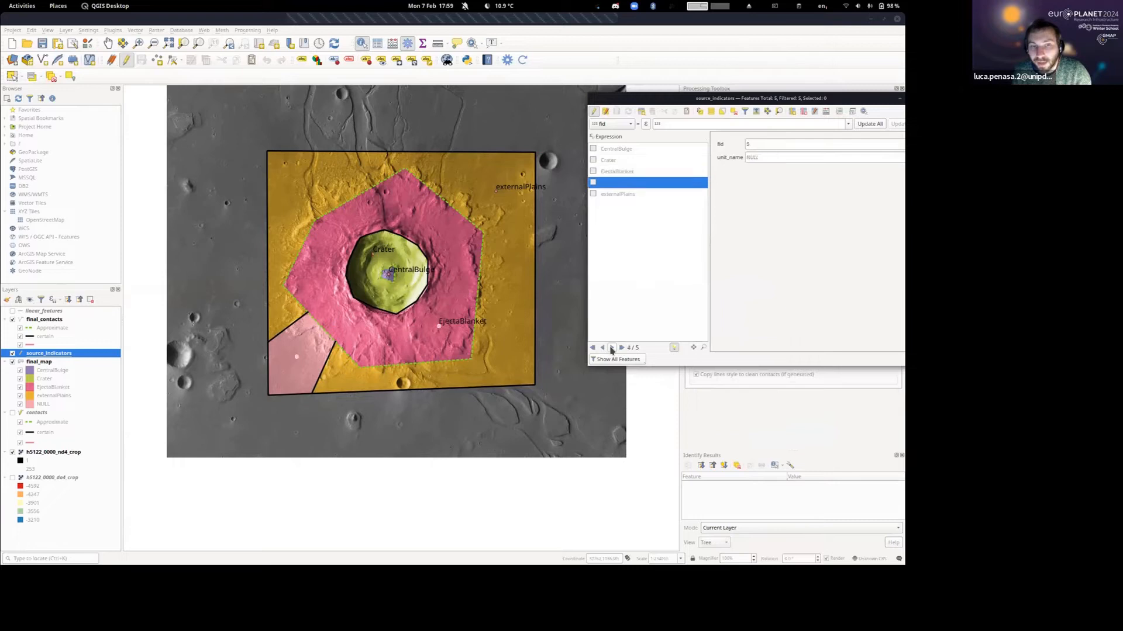
{"action": "left_click", "coordinate": [611, 348]}
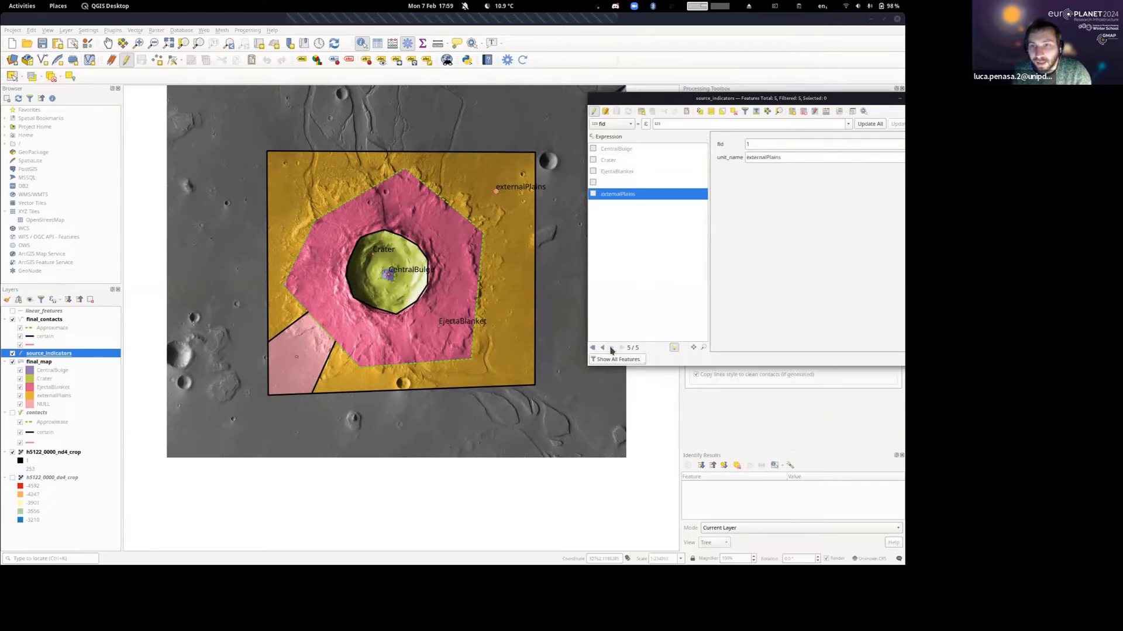
{"action": "left_click", "coordinate": [602, 348]}
{"action": "left_click", "coordinate": [603, 348]}
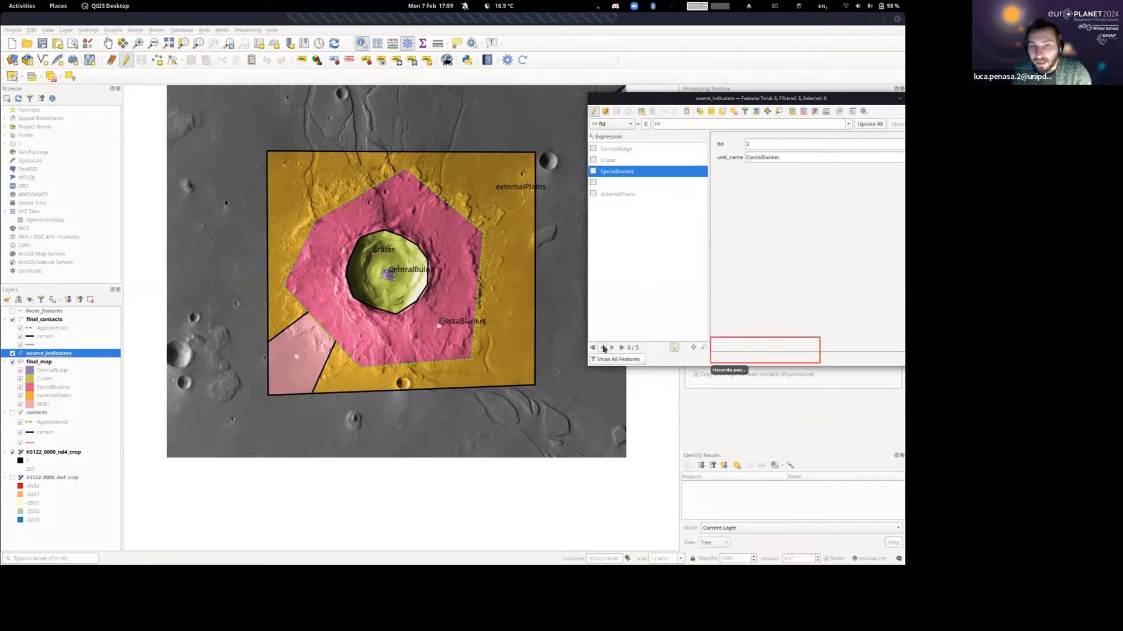